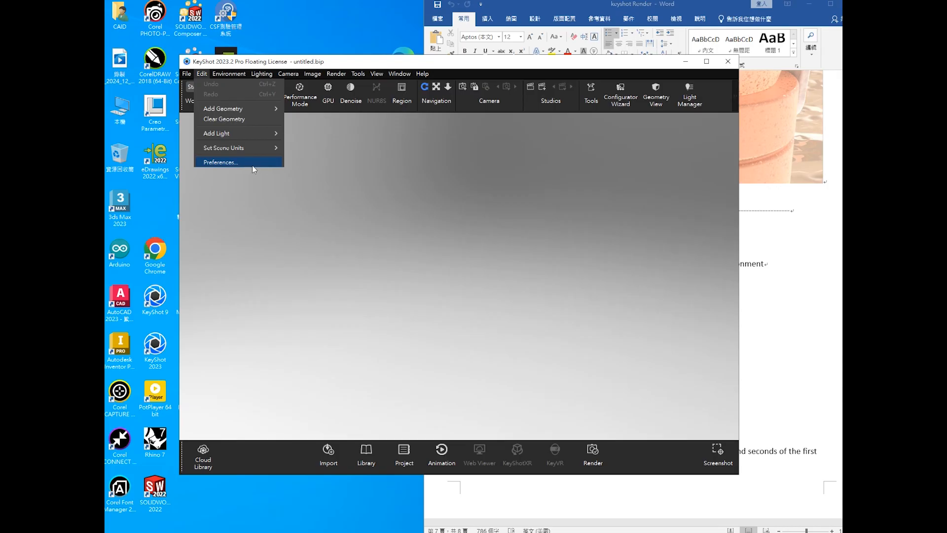
# - Open Preferences, save the settings, and maximize the program window
pyautogui.click(242, 162)
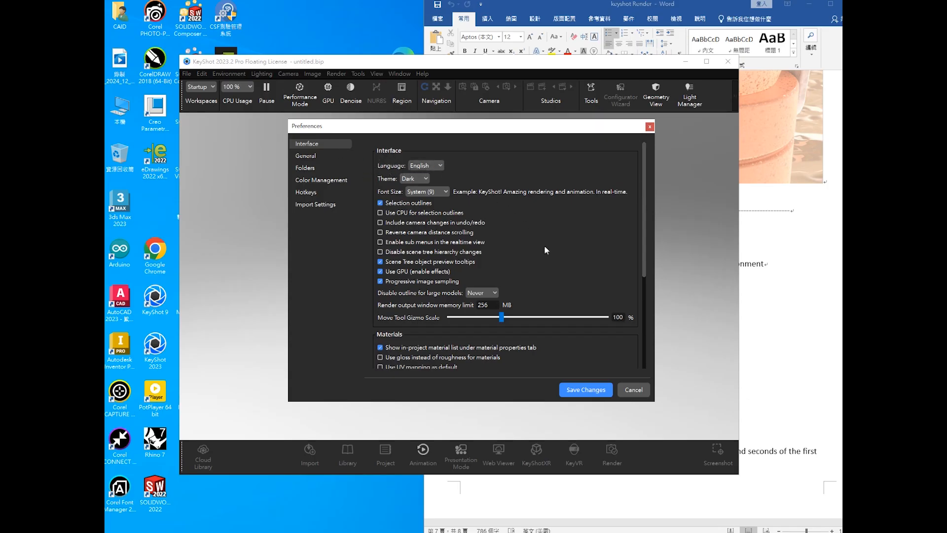
pyautogui.click(586, 390)
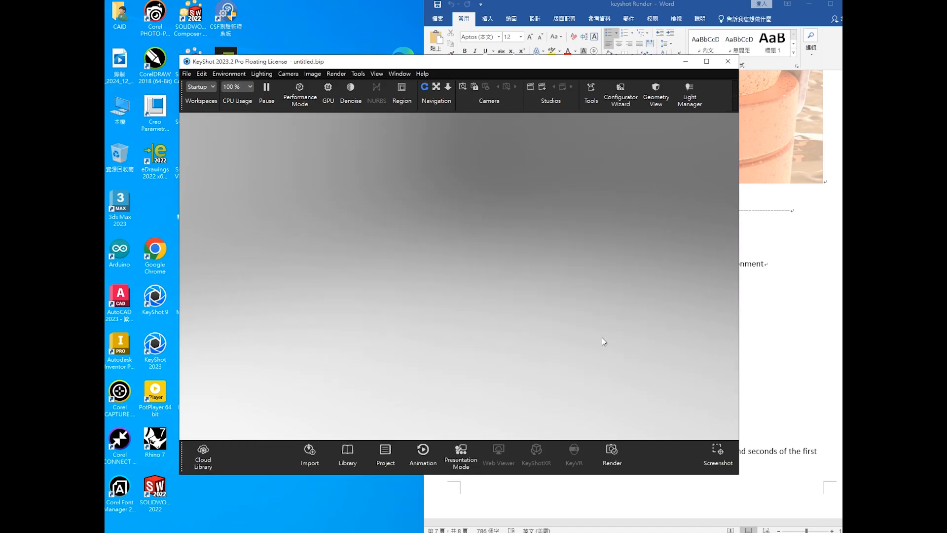
pyautogui.click(707, 64)
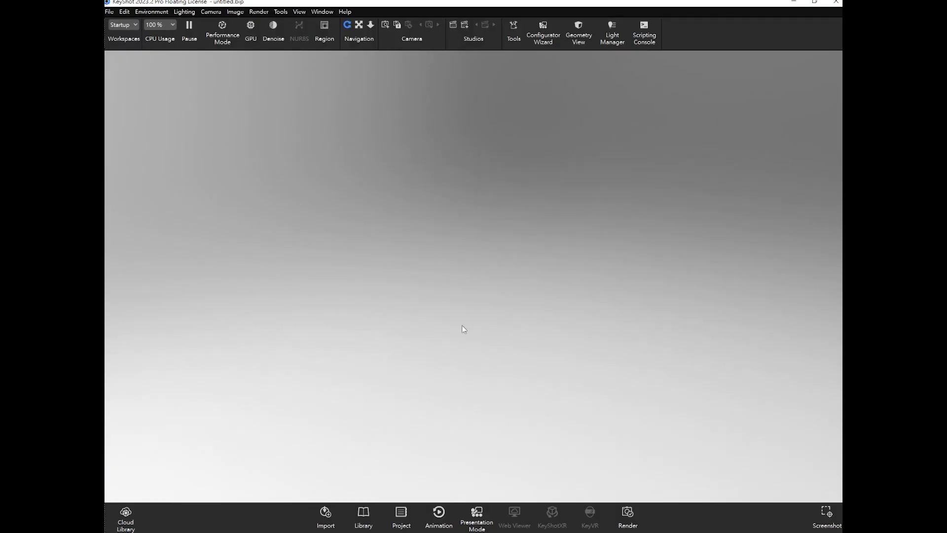
# - Open the Library and Project panels and drag a Cube model into the scene, confirming its placement
pyautogui.click(365, 515)
pyautogui.click(401, 516)
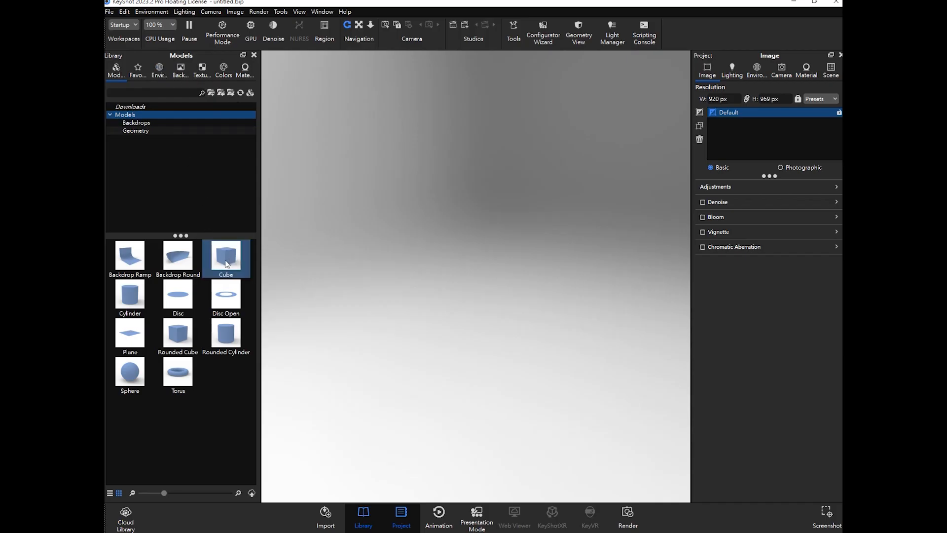
pyautogui.moveTo(230, 262); pyautogui.dragTo(523, 307)
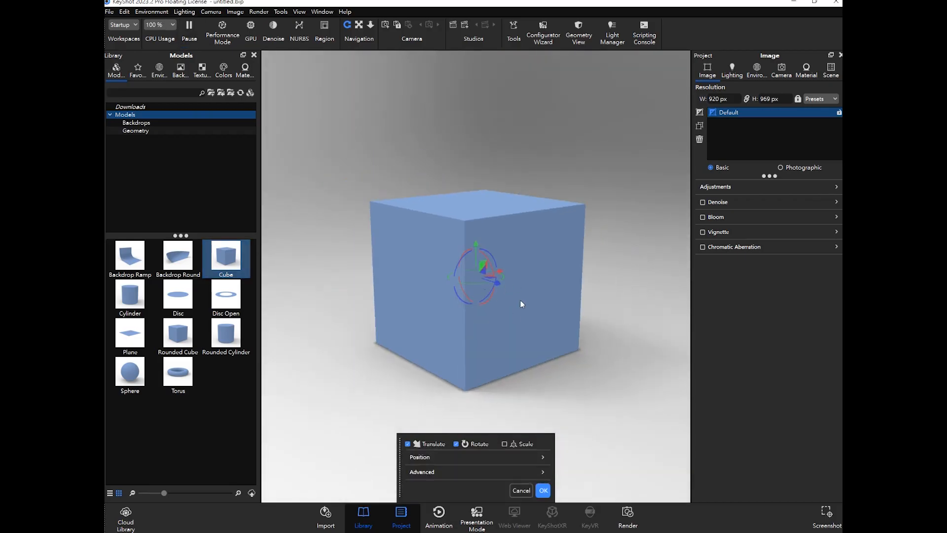
pyautogui.scroll(-3, 521, 301)
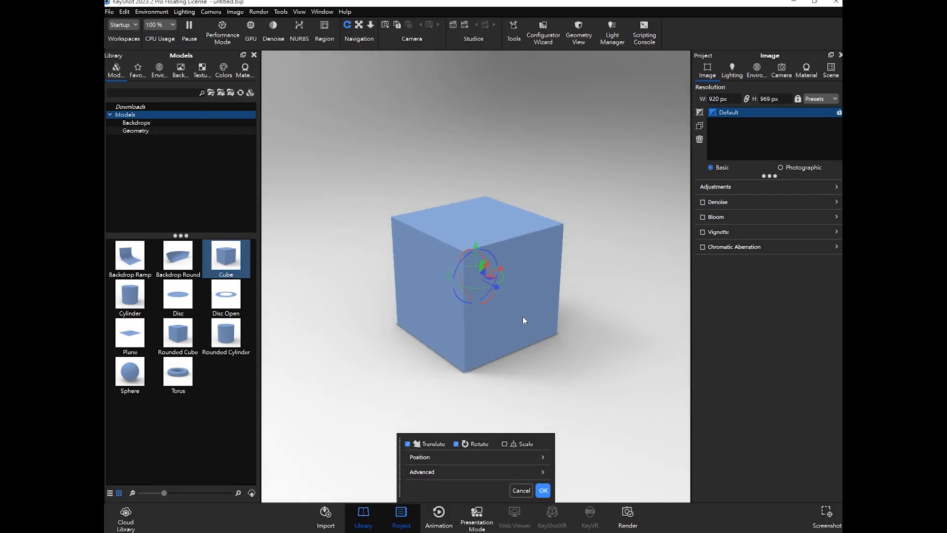
pyautogui.click(543, 489)
pyautogui.scroll(3, 543, 299)
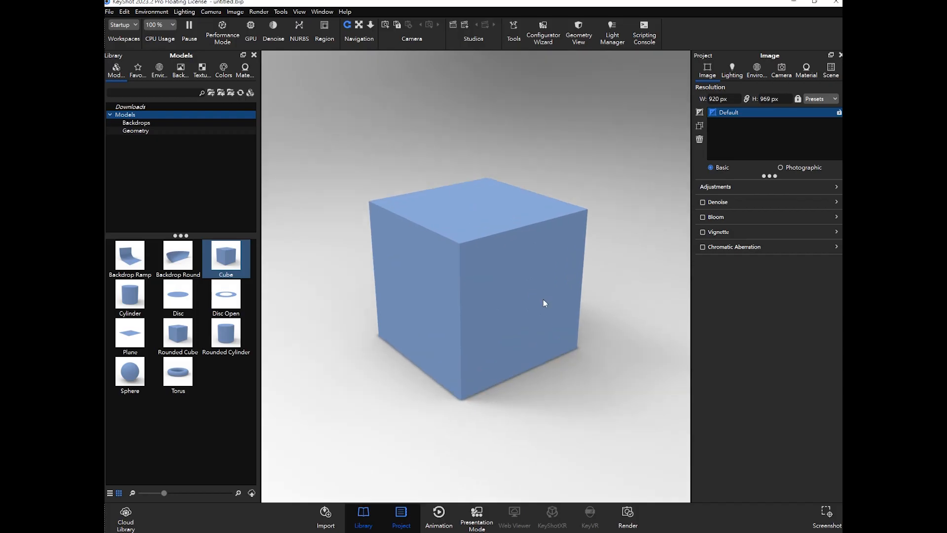
pyautogui.moveTo(543, 299); pyautogui.dragTo(514, 289)
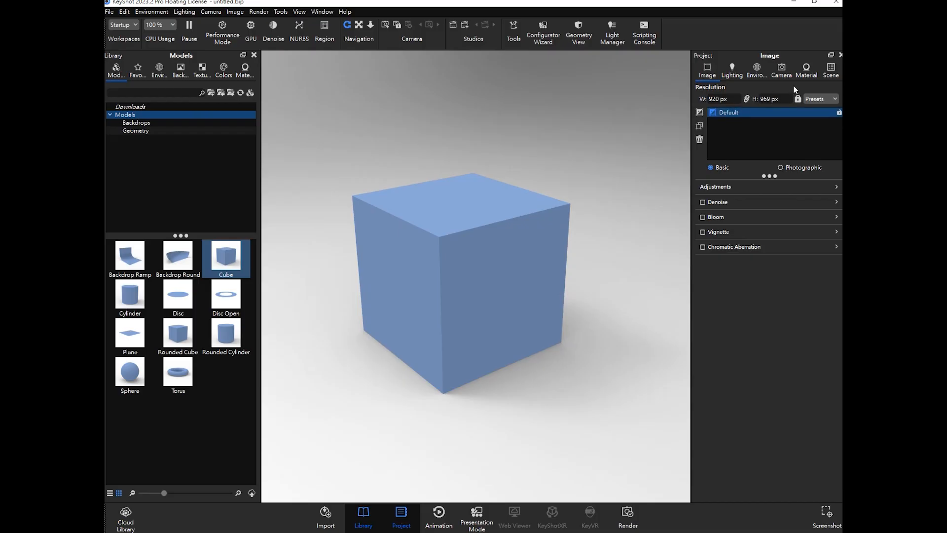
# - Open the Scene tree with the cube selected and expand the Model Sets pane
pyautogui.click(835, 69)
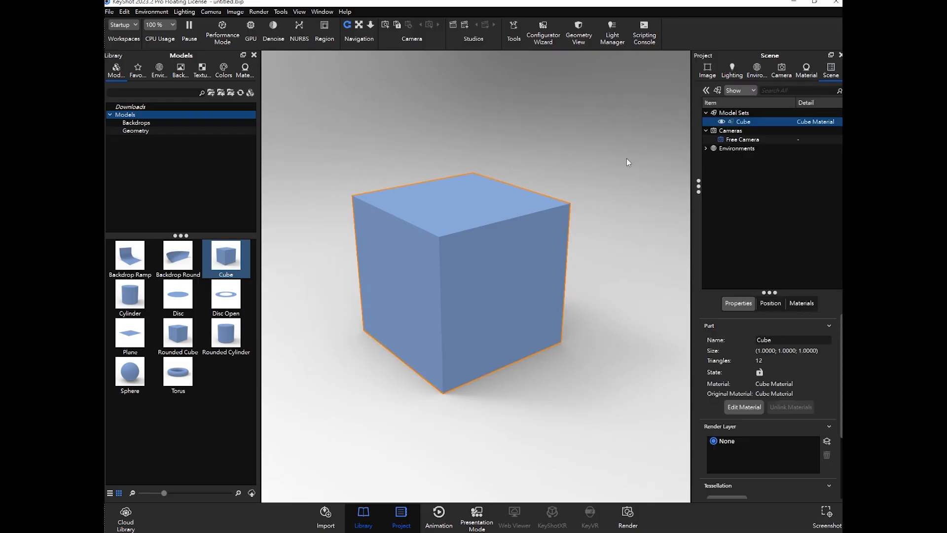
pyautogui.click(572, 187)
pyautogui.scroll(-4, 486, 238)
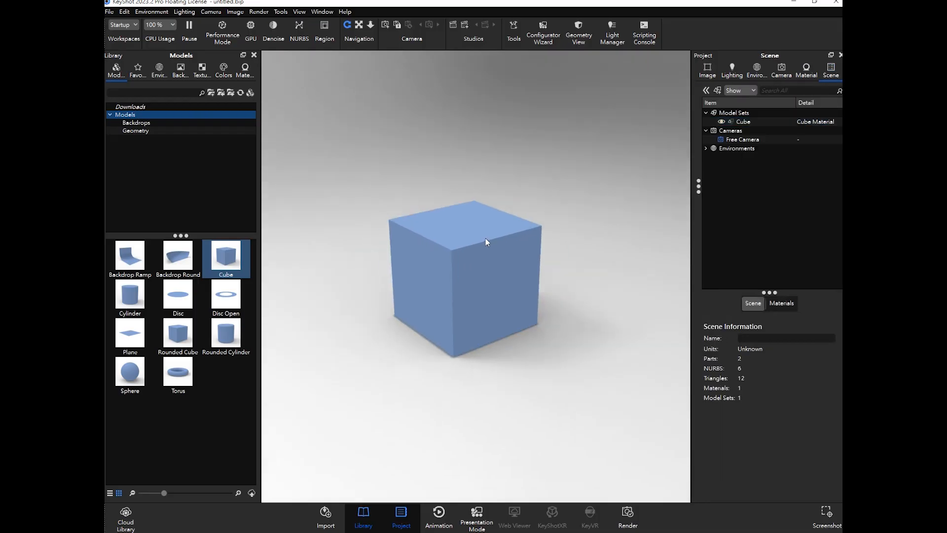
pyautogui.scroll(2, 486, 241)
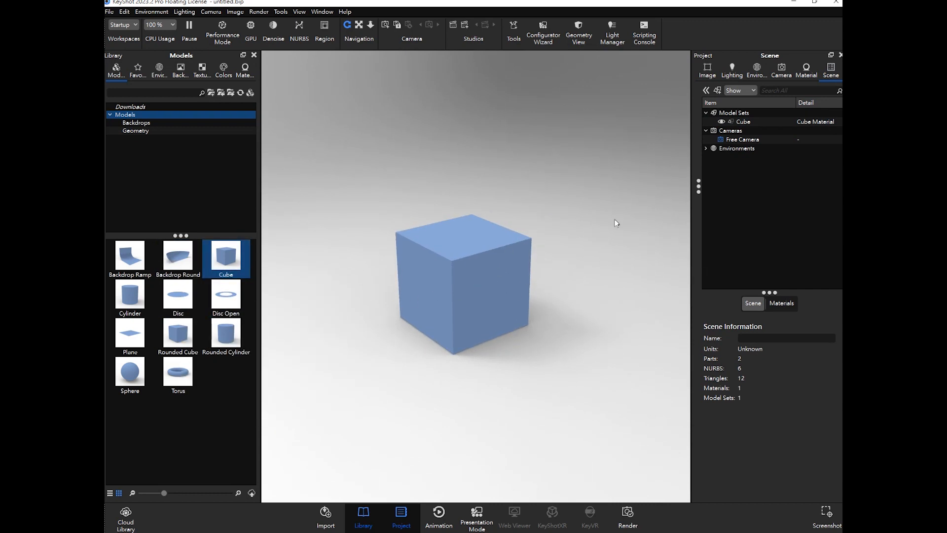
pyautogui.click(743, 114)
pyautogui.click(706, 91)
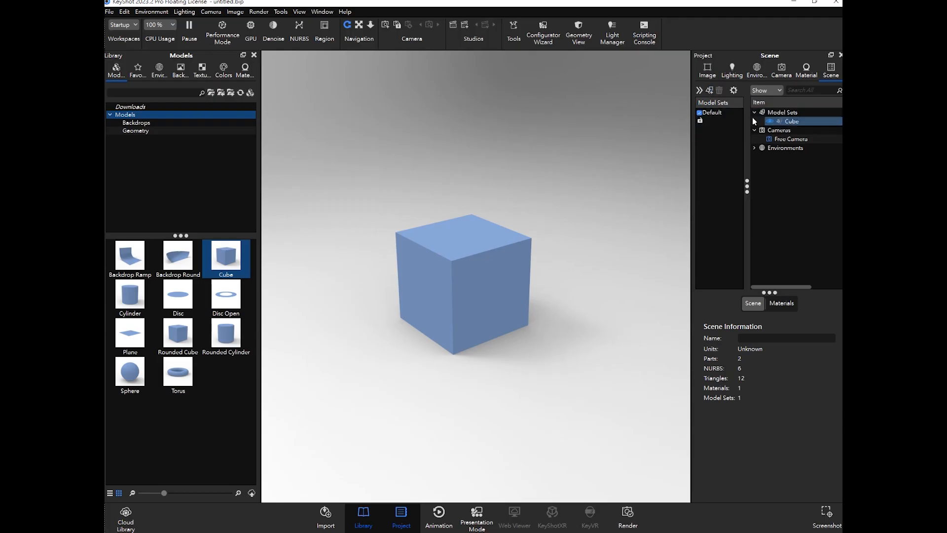
pyautogui.click(699, 90)
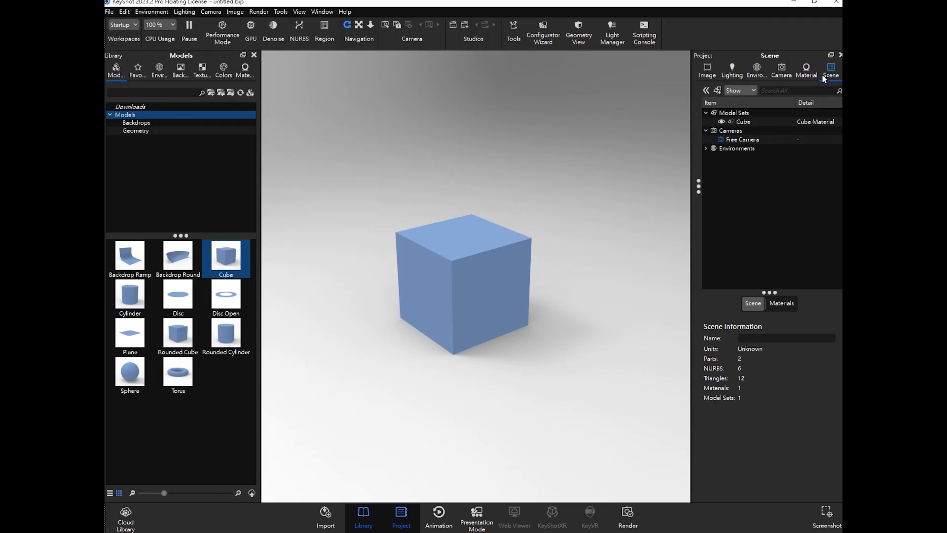
pyautogui.click(706, 90)
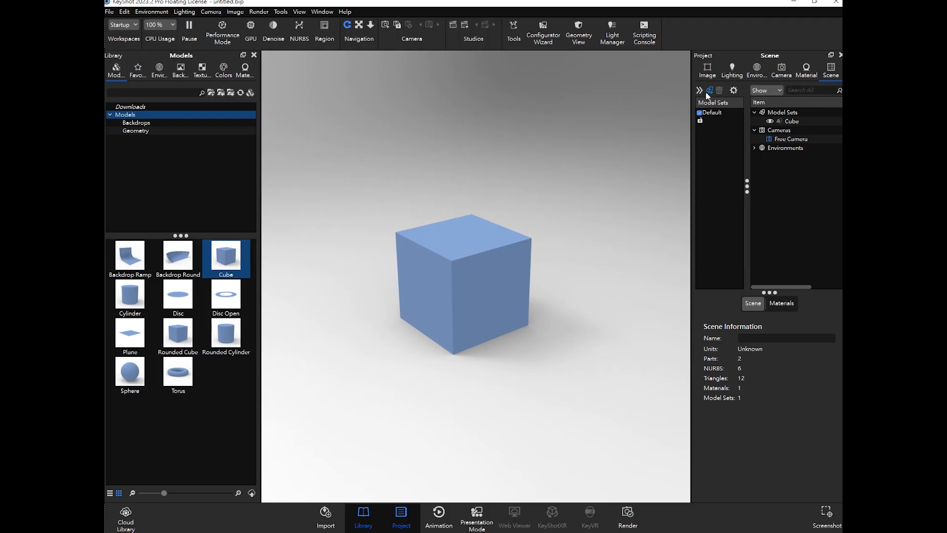
# - Render a thumbnail for the Default model set and duplicate it
pyautogui.rightClick(717, 126)
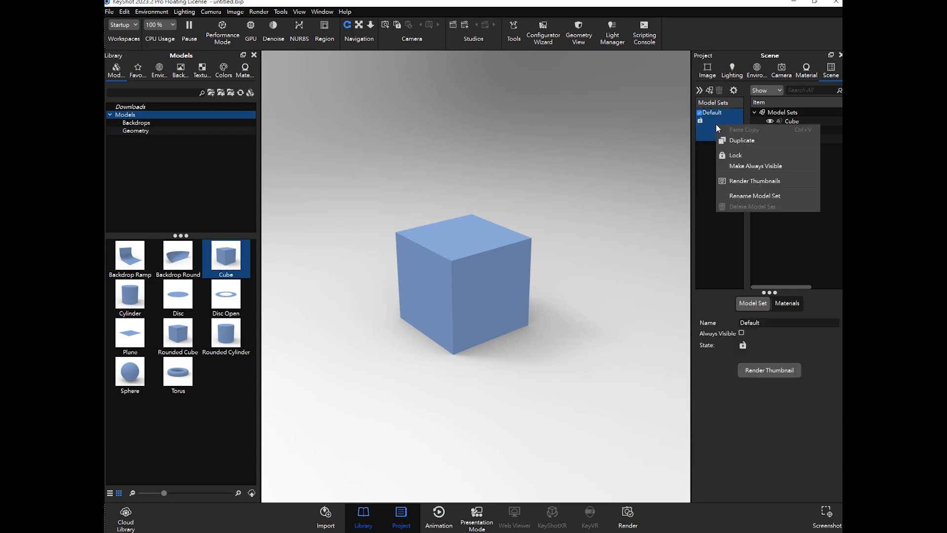
pyautogui.click(759, 181)
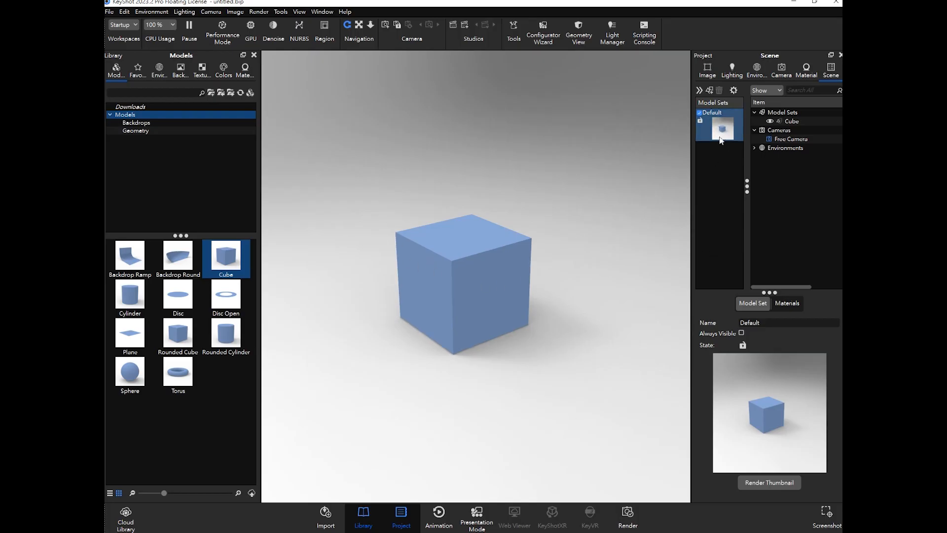
pyautogui.rightClick(723, 123)
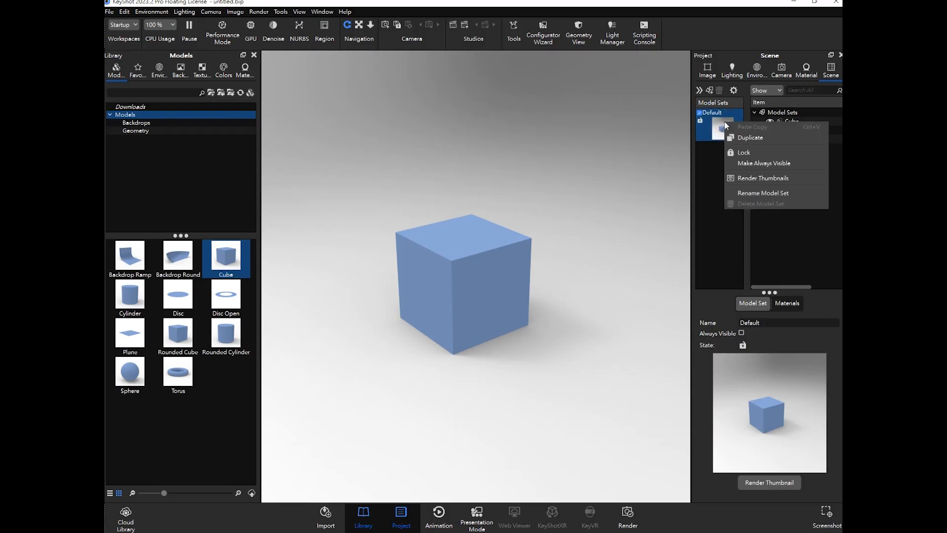
pyautogui.click(755, 138)
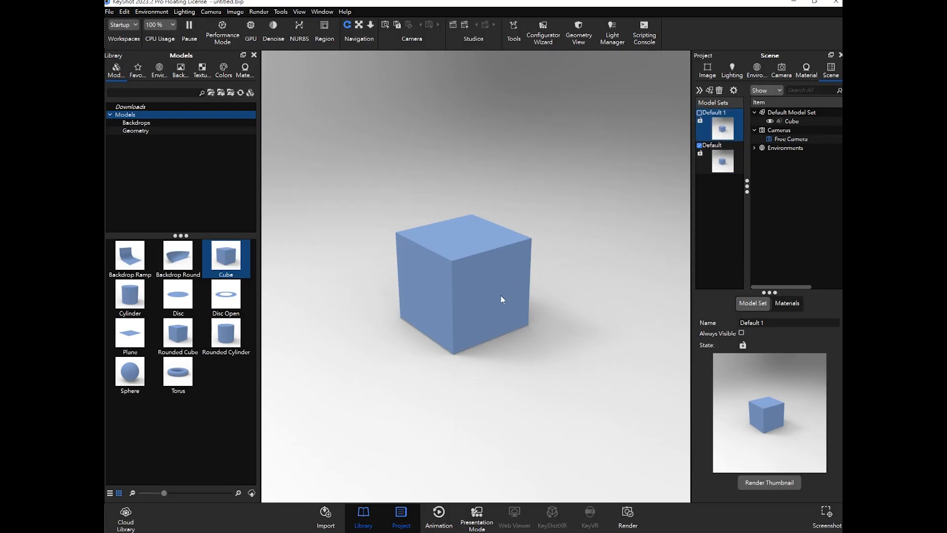
# - Make the Default 1 model set active instead of Default and delete its cube part
pyautogui.click(700, 113)
pyautogui.click(703, 147)
pyautogui.click(486, 275)
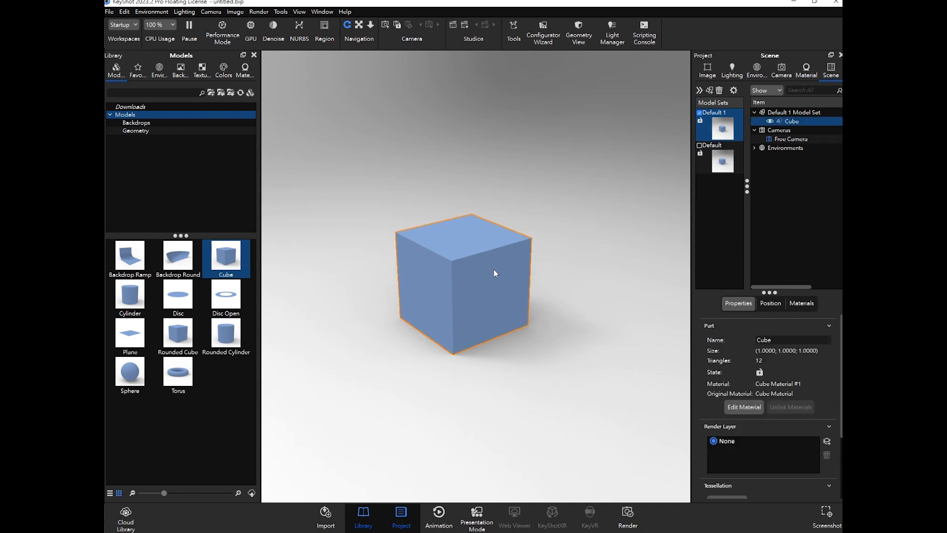
pyautogui.press('Delete')
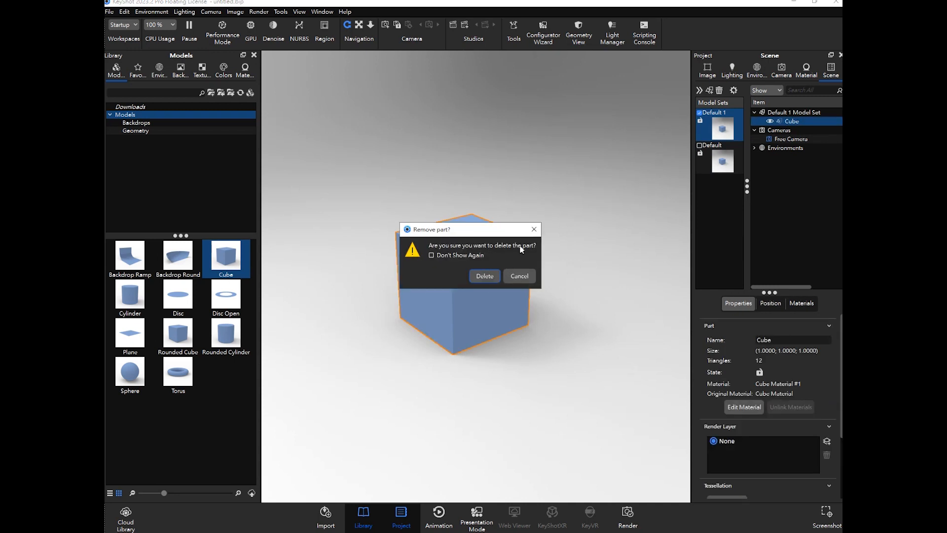
pyautogui.click(485, 275)
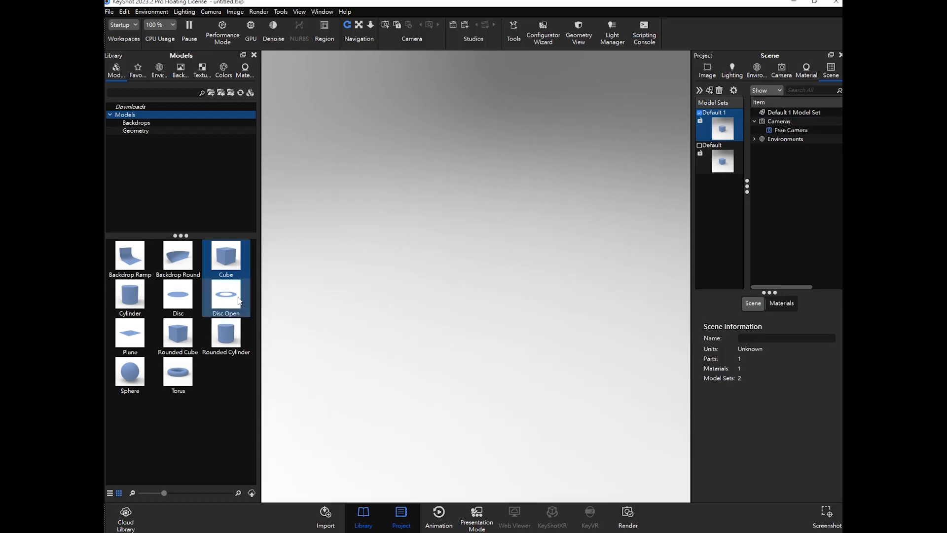
# - Drag a Cylinder model into the Default 1 model set and confirm its placement
pyautogui.moveTo(130, 295); pyautogui.dragTo(528, 315)
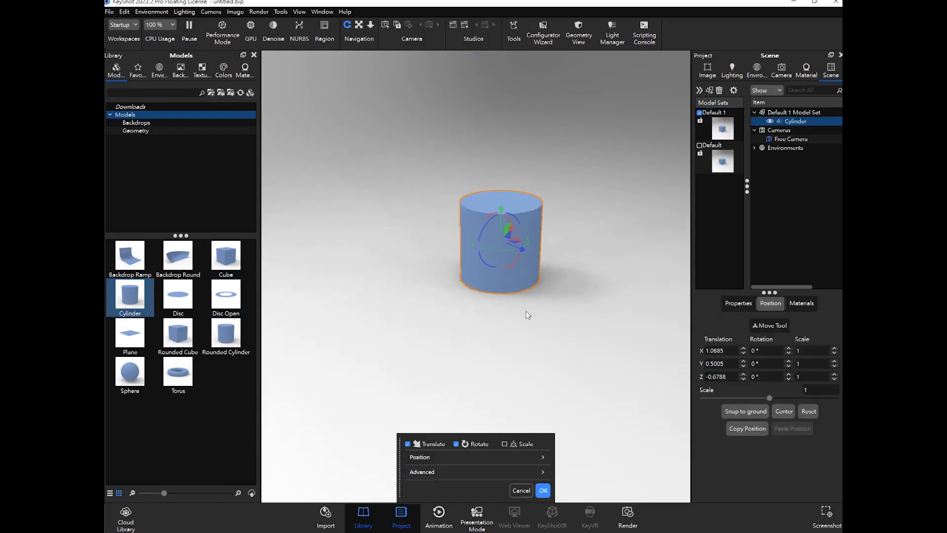
pyautogui.click(543, 490)
pyautogui.scroll(3, 562, 216)
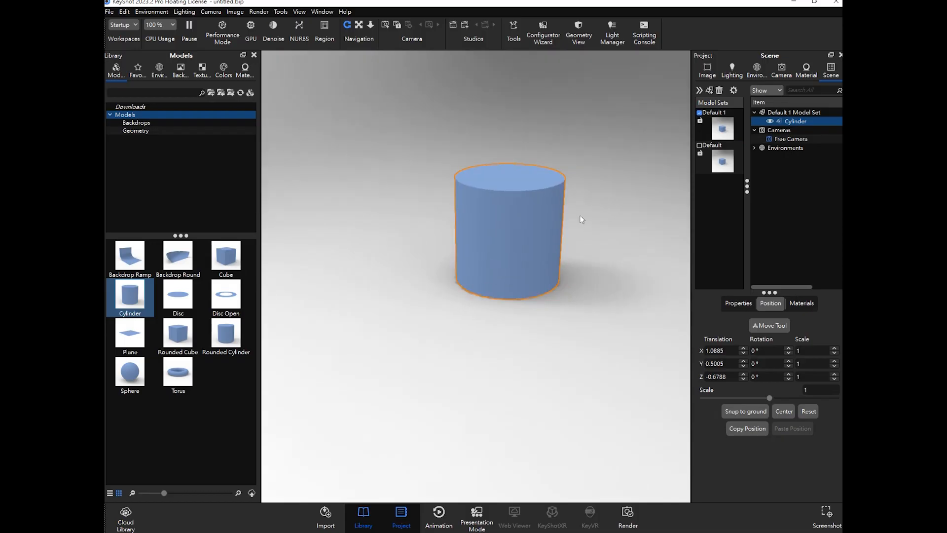
pyautogui.moveTo(580, 216); pyautogui.dragTo(501, 338, button='middle')
pyautogui.scroll(1, 475, 300)
pyautogui.click(547, 290)
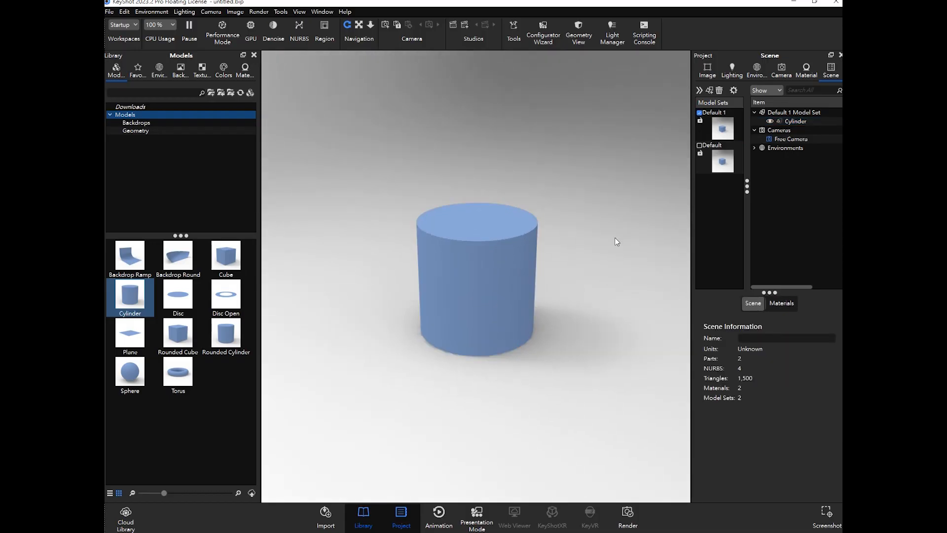
# - Switch between the Default and Default 1 model sets to compare their contents
pyautogui.click(729, 130)
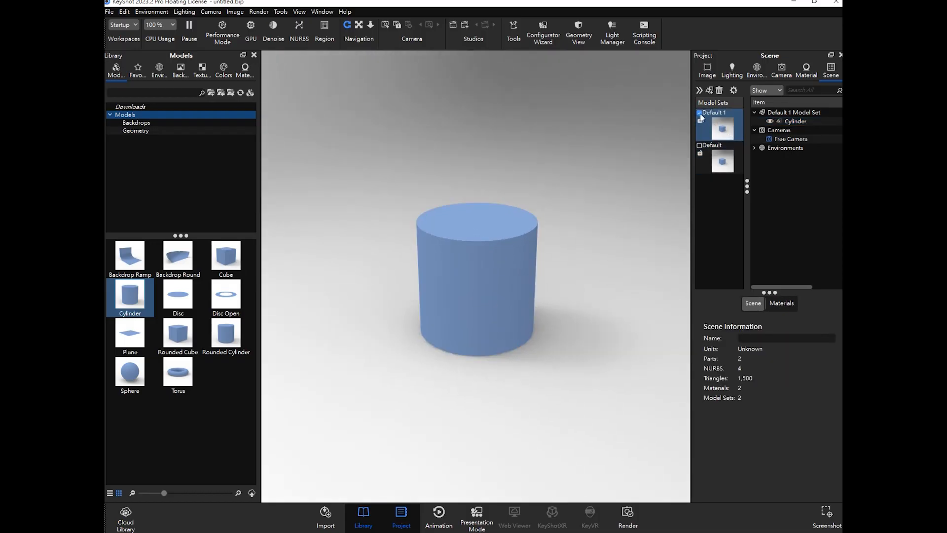
pyautogui.click(700, 148)
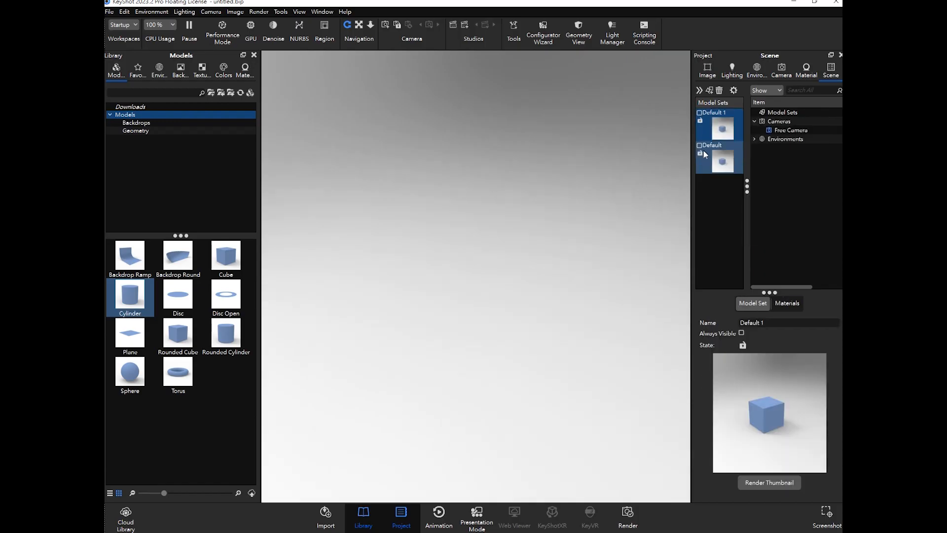
pyautogui.moveTo(613, 192); pyautogui.dragTo(541, 288)
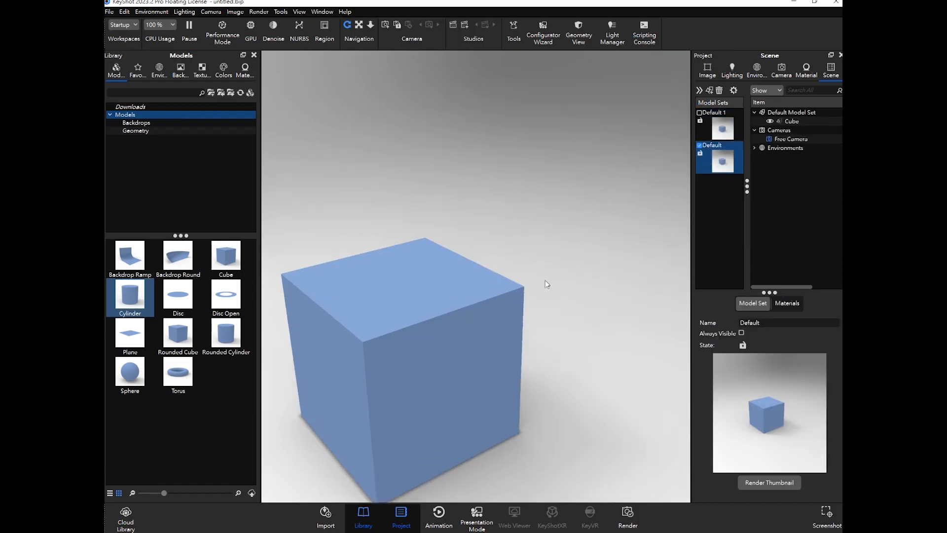
pyautogui.moveTo(541, 288); pyautogui.dragTo(627, 184, button='middle')
pyautogui.scroll(-3, 580, 246)
pyautogui.moveTo(581, 246); pyautogui.dragTo(596, 237, button='middle')
pyautogui.click(699, 147)
pyautogui.click(699, 113)
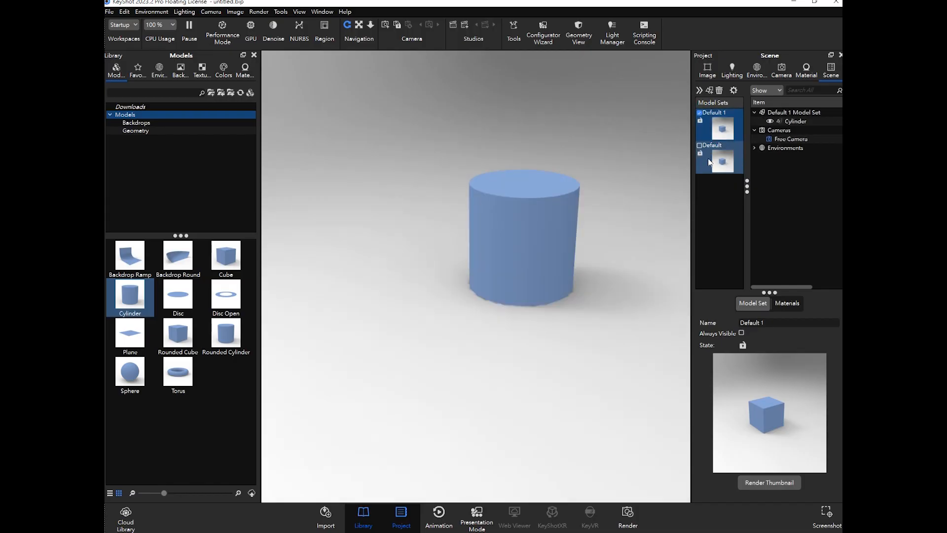
# - Zoom in on the cylinder, render a new thumbnail for the Default 1 model set, and widen the Project panel
pyautogui.moveTo(608, 223); pyautogui.dragTo(550, 290, button='middle')
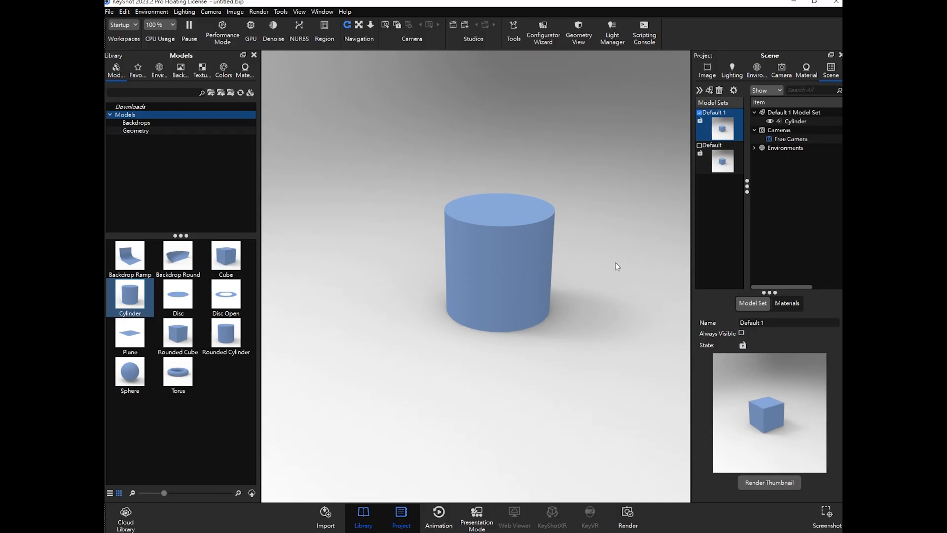
pyautogui.rightClick(718, 126)
pyautogui.click(706, 141)
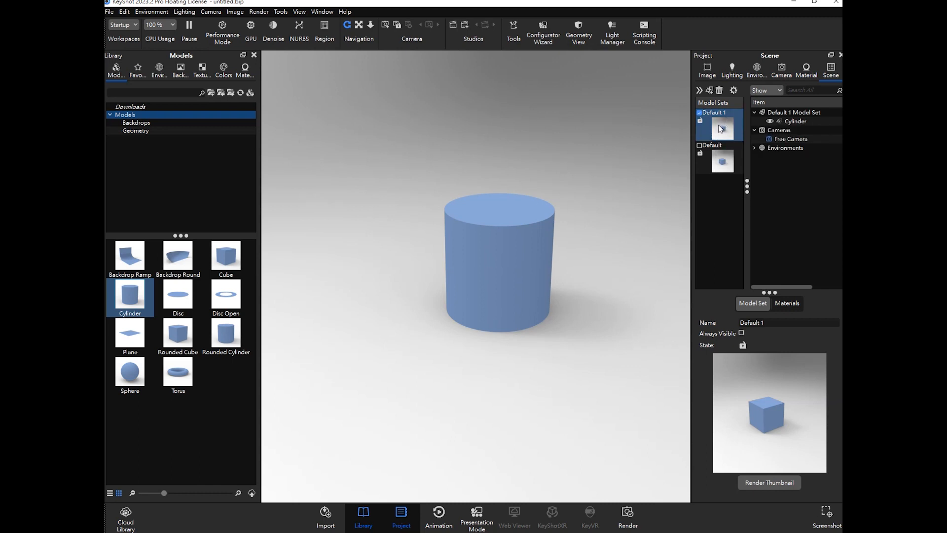
pyautogui.rightClick(723, 127)
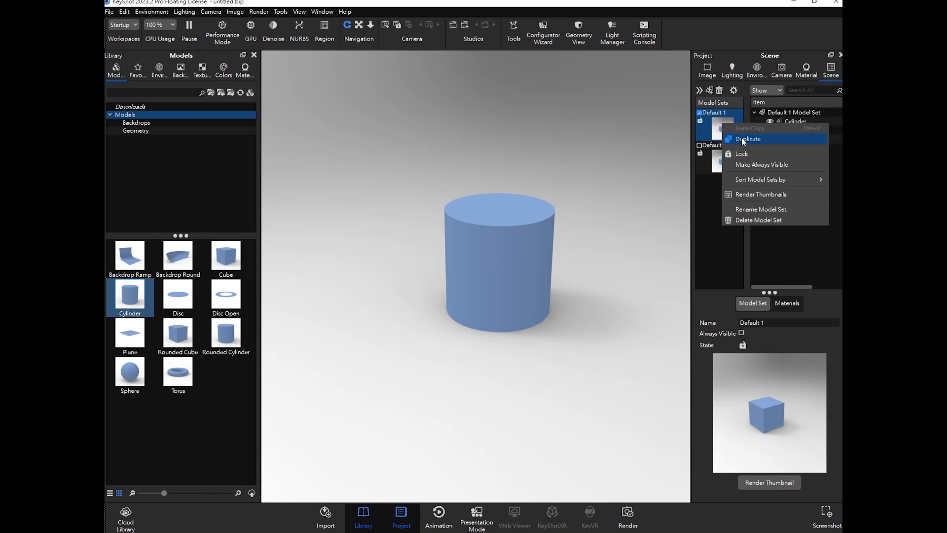
pyautogui.click(770, 195)
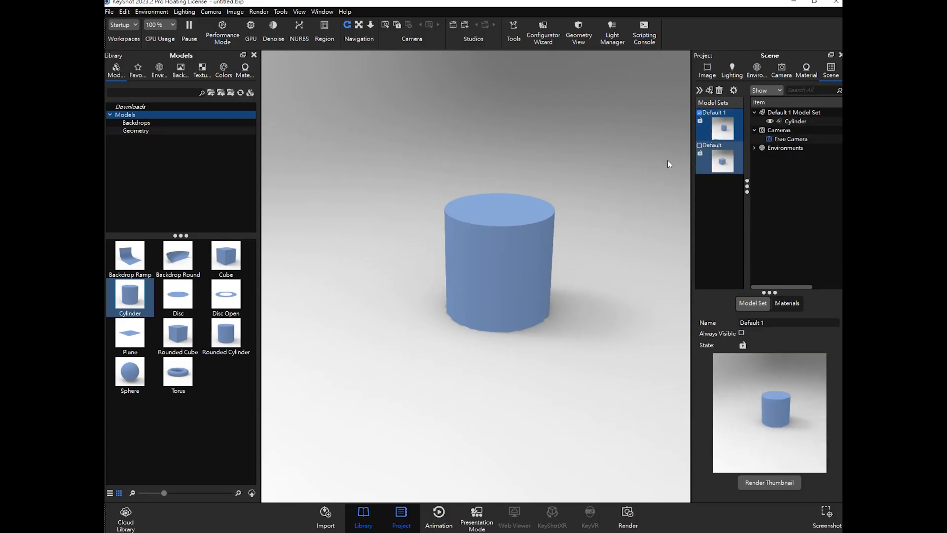
pyautogui.scroll(6, 582, 216)
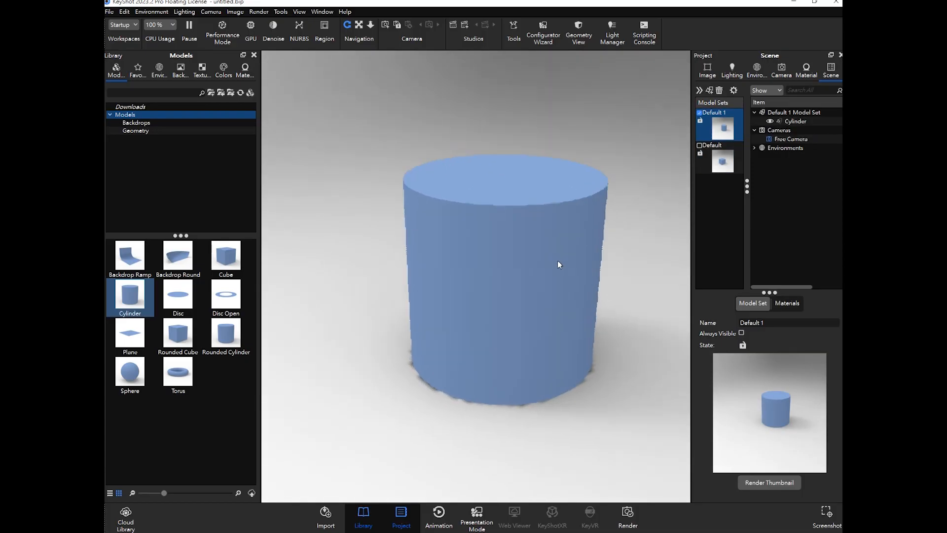
pyautogui.scroll(4, 558, 261)
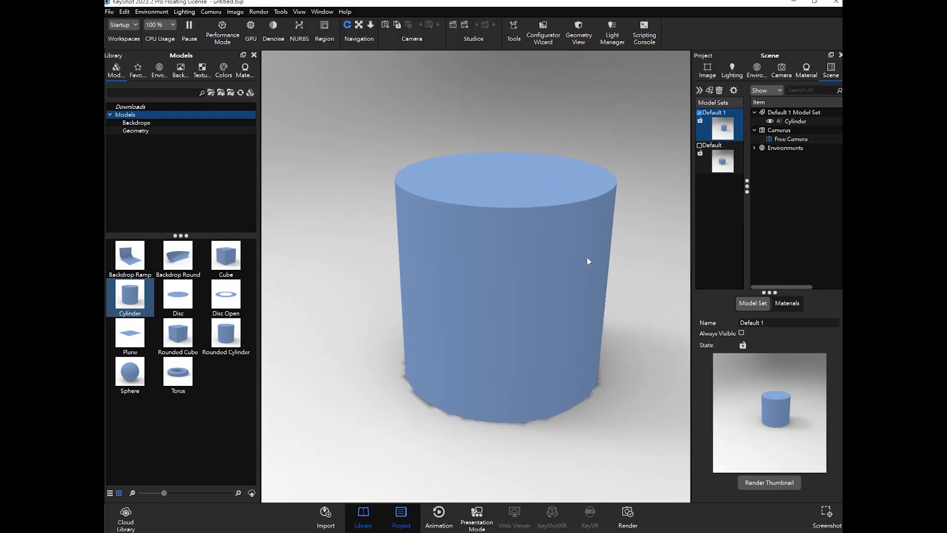
pyautogui.rightClick(732, 129)
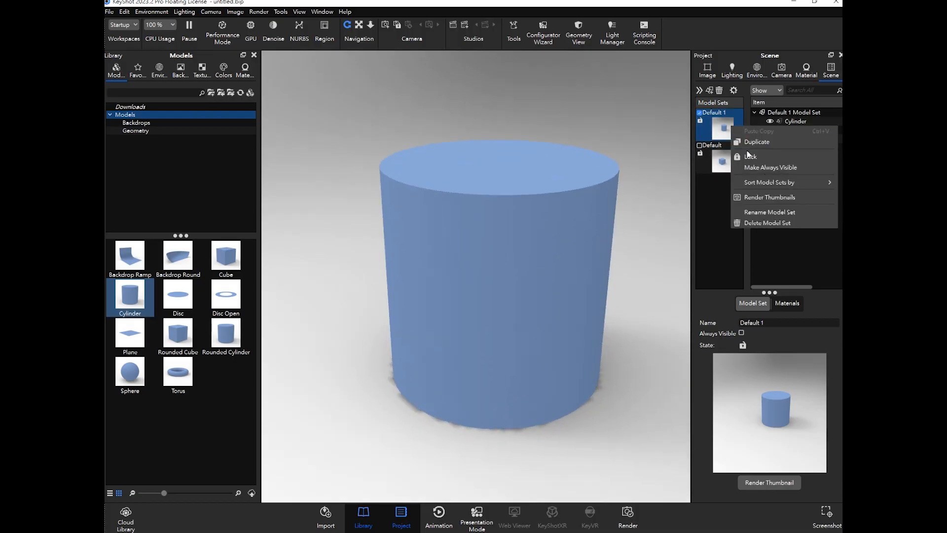
pyautogui.click(768, 197)
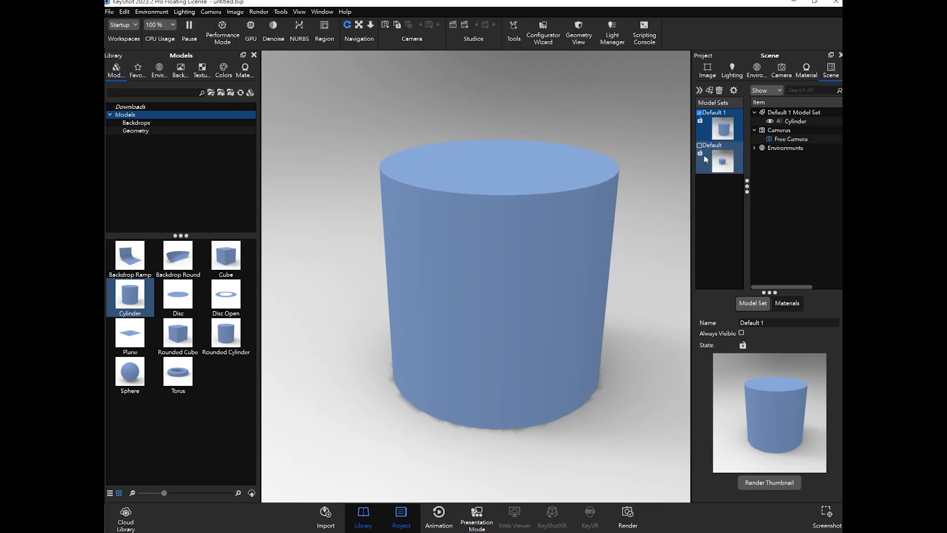
pyautogui.moveTo(691, 184); pyautogui.dragTo(616, 190)
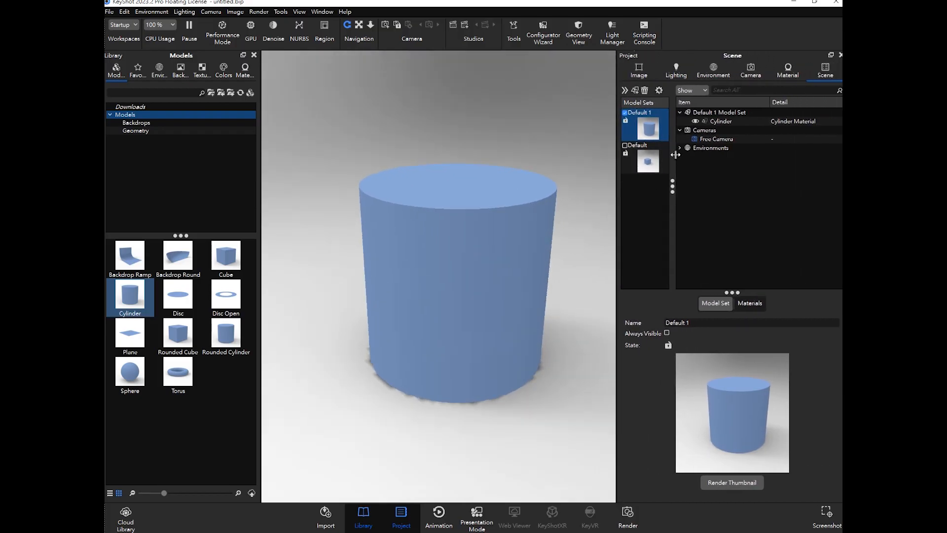
# - Browse the Camera and Environment settings and narrow the Project panel before returning to the scene tree
pyautogui.scroll(-1, 534, 242)
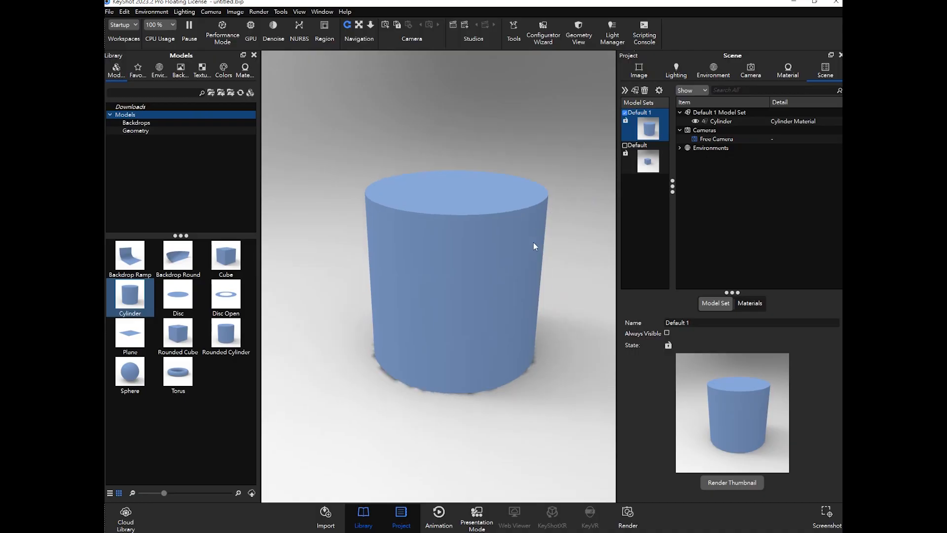
pyautogui.click(751, 70)
pyautogui.click(706, 73)
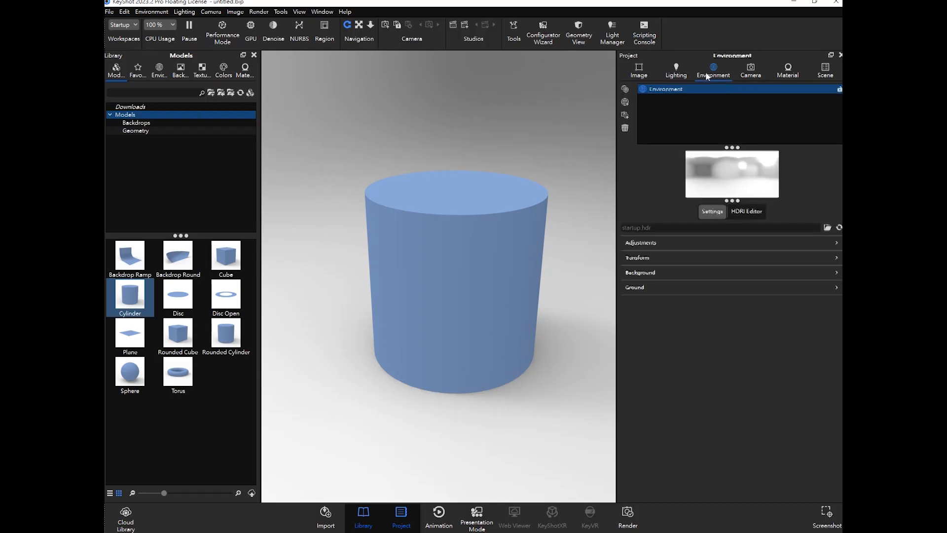
pyautogui.moveTo(617, 147); pyautogui.dragTo(650, 153)
pyautogui.click(828, 70)
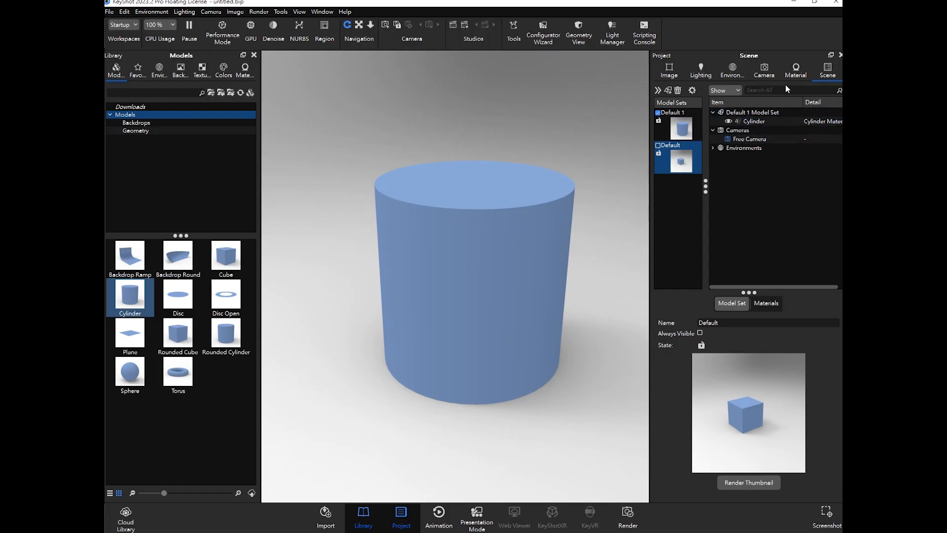
# - Add the 3 Point Medium 4K environment from the library to the scene's environment list
pyautogui.click(158, 74)
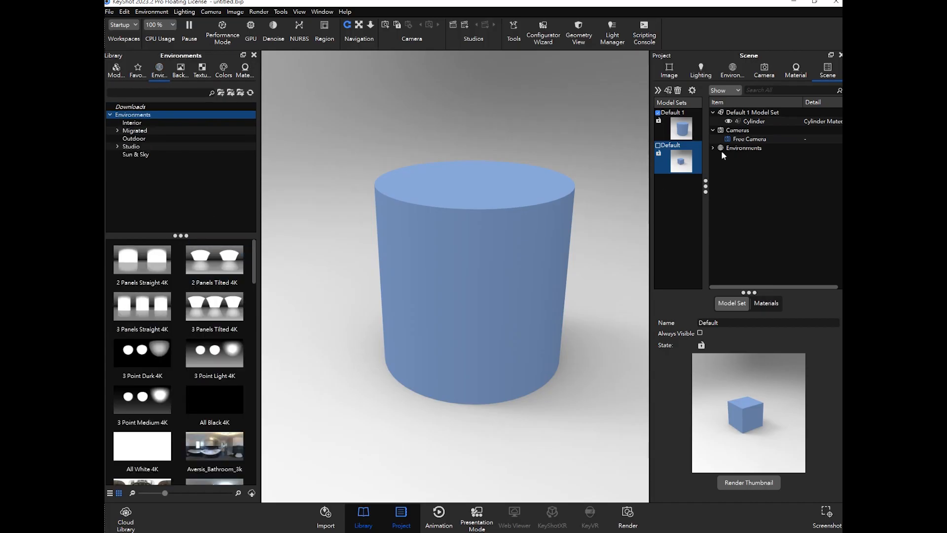
pyautogui.click(743, 74)
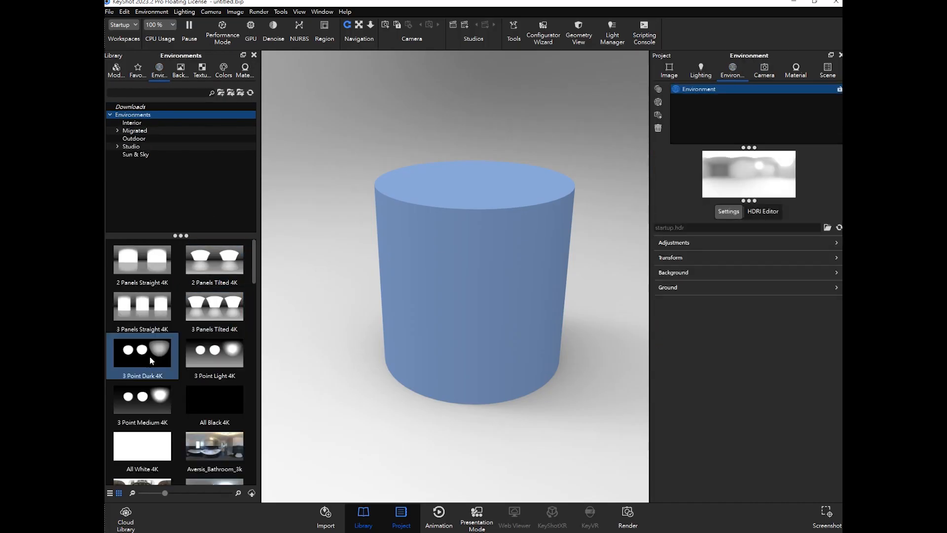
pyautogui.moveTo(146, 401); pyautogui.dragTo(712, 125)
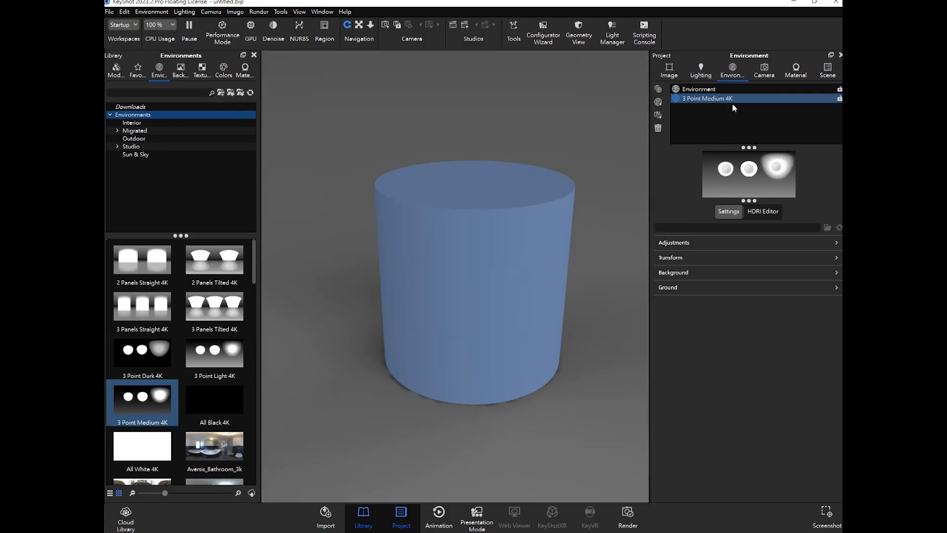
pyautogui.click(826, 74)
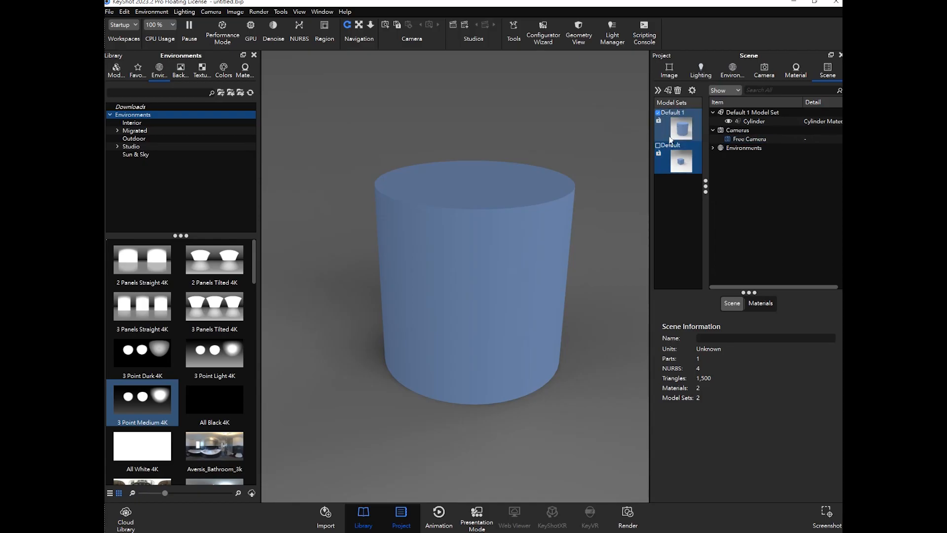
# - Switch between the Default and Default 1 model sets to compare the cube and cylinder under the new environment
pyautogui.click(658, 117)
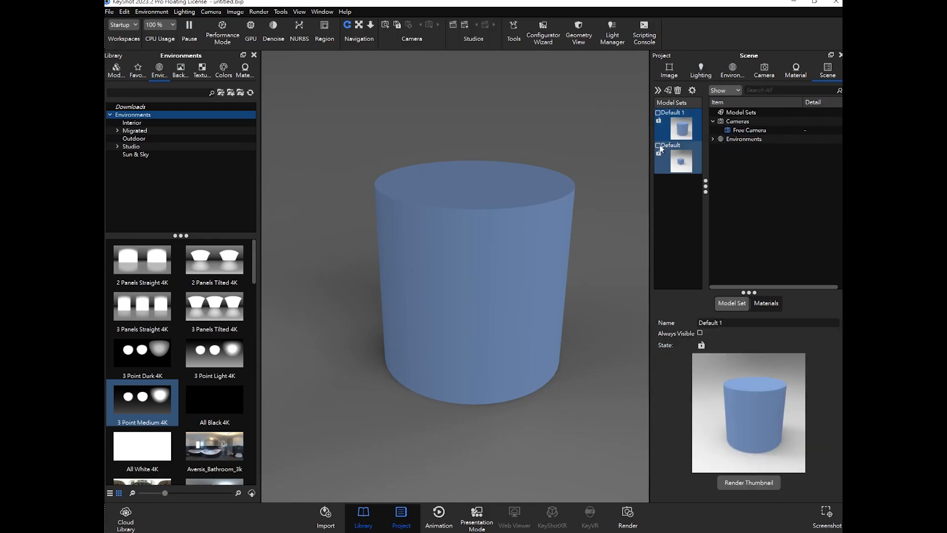
pyautogui.click(659, 145)
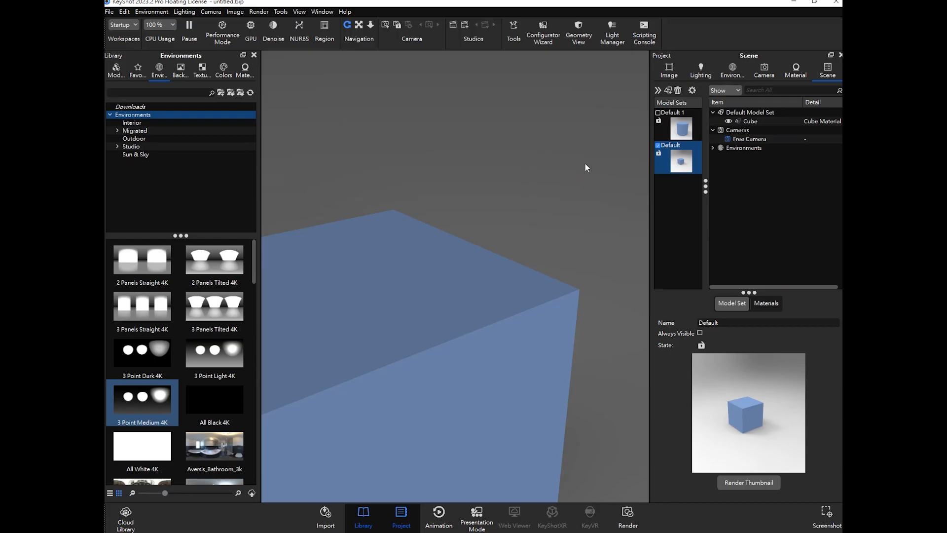
pyautogui.scroll(-6, 595, 155)
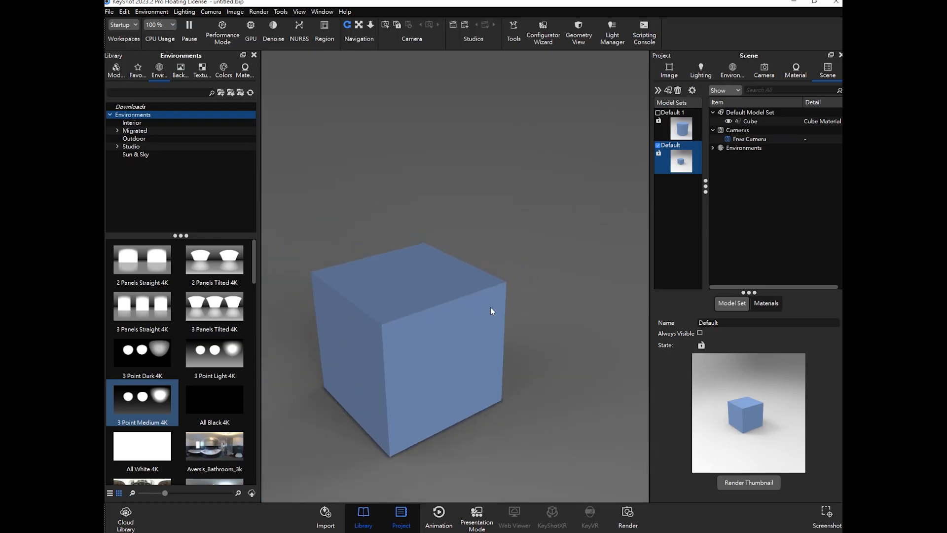
pyautogui.moveTo(490, 306); pyautogui.dragTo(573, 221, button='middle')
pyautogui.scroll(1, 509, 297)
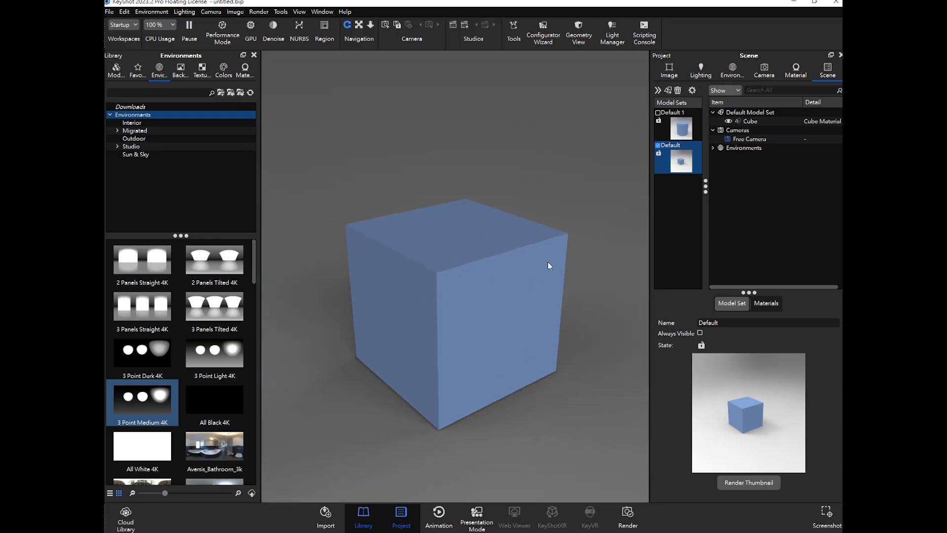
pyautogui.click(658, 114)
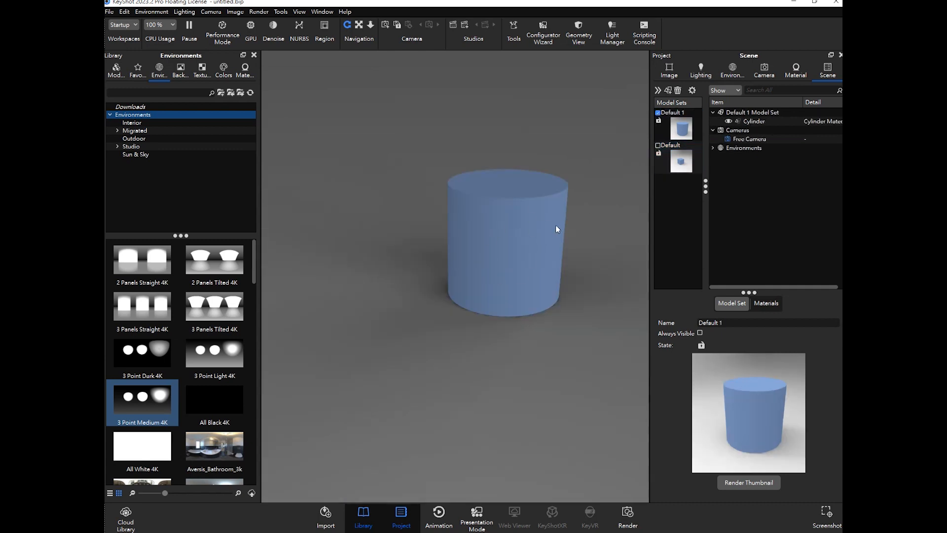
pyautogui.scroll(2, 556, 225)
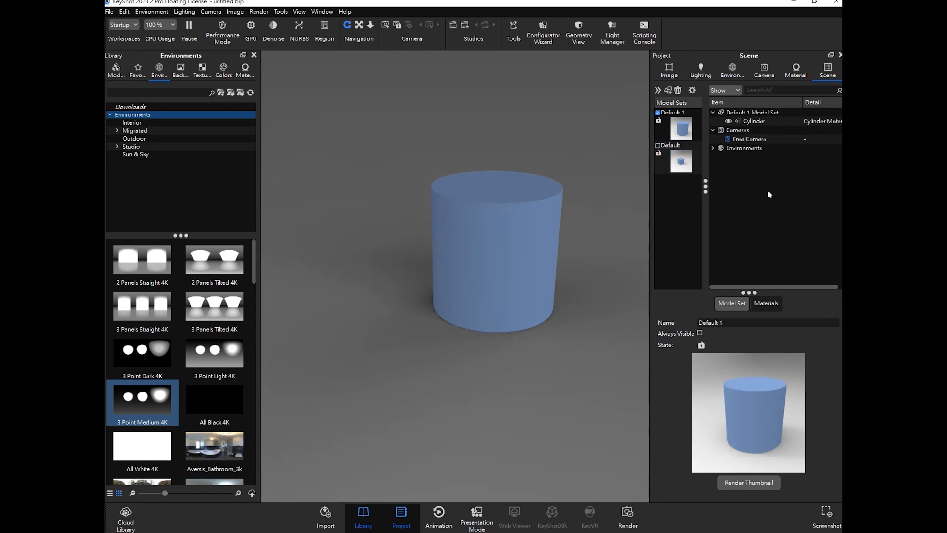
pyautogui.moveTo(565, 217); pyautogui.dragTo(556, 222, button='middle')
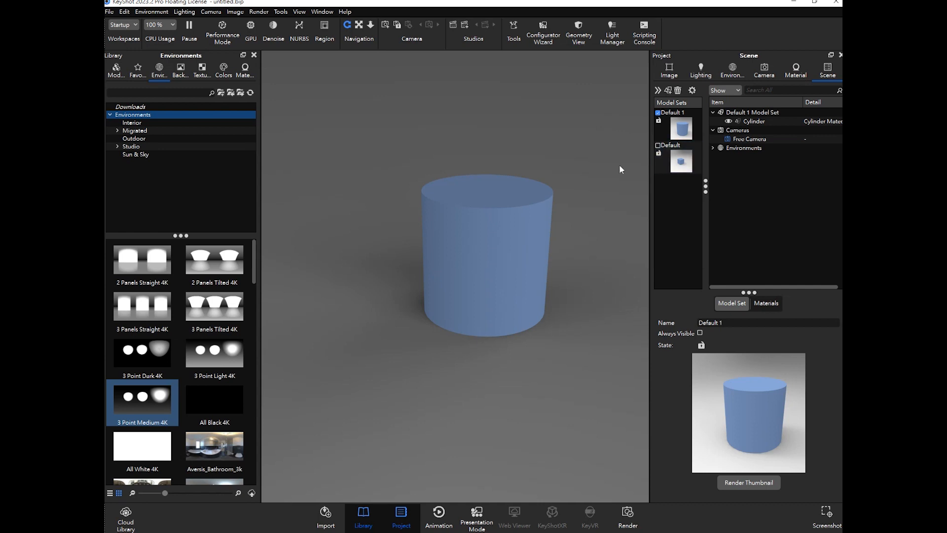
# - Make the Default model set with the cube active again and widen the Project panel slightly
pyautogui.click(658, 146)
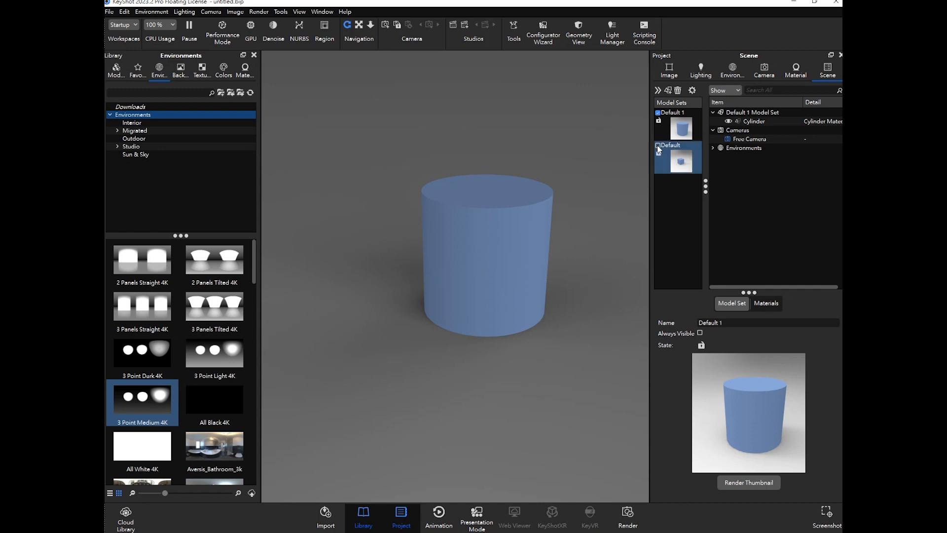
pyautogui.click(658, 113)
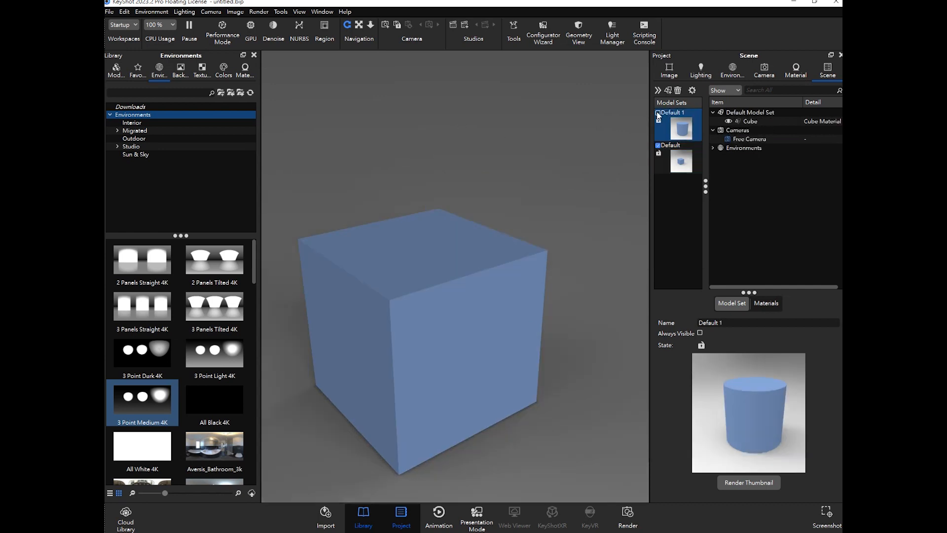
pyautogui.moveTo(496, 265); pyautogui.dragTo(560, 204, button='middle')
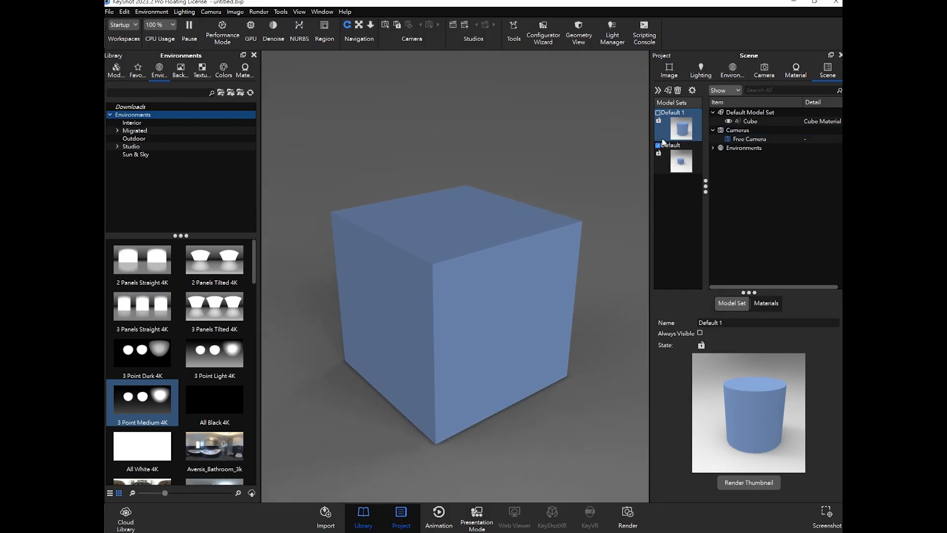
pyautogui.moveTo(650, 143); pyautogui.dragTo(675, 150)
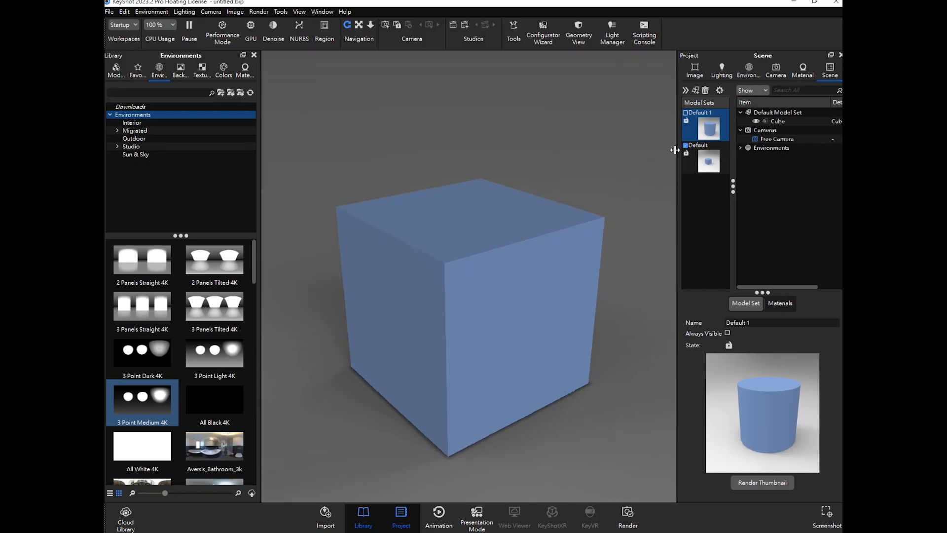
# - Set the lighting preset to Product, then return to the scene tree
pyautogui.click(804, 71)
pyautogui.click(775, 71)
pyautogui.click(748, 70)
pyautogui.click(721, 70)
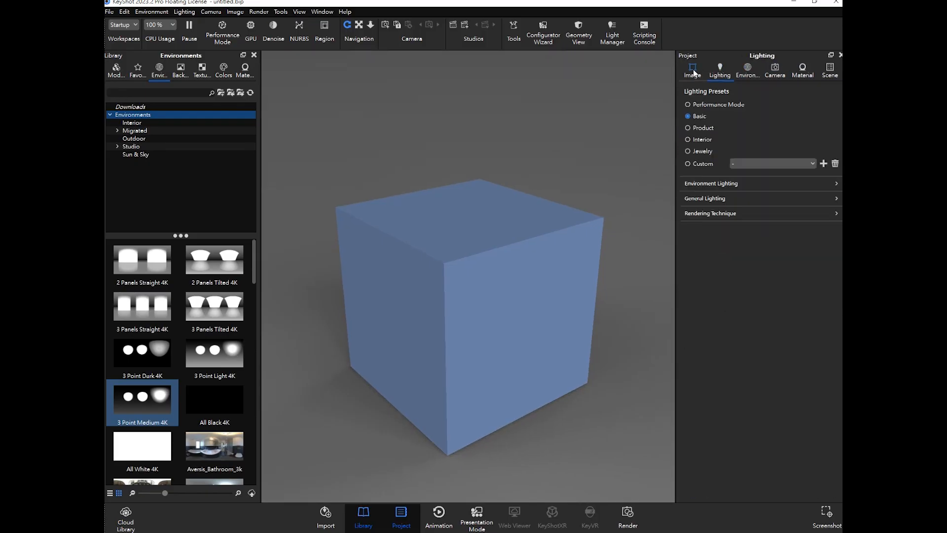
pyautogui.click(700, 129)
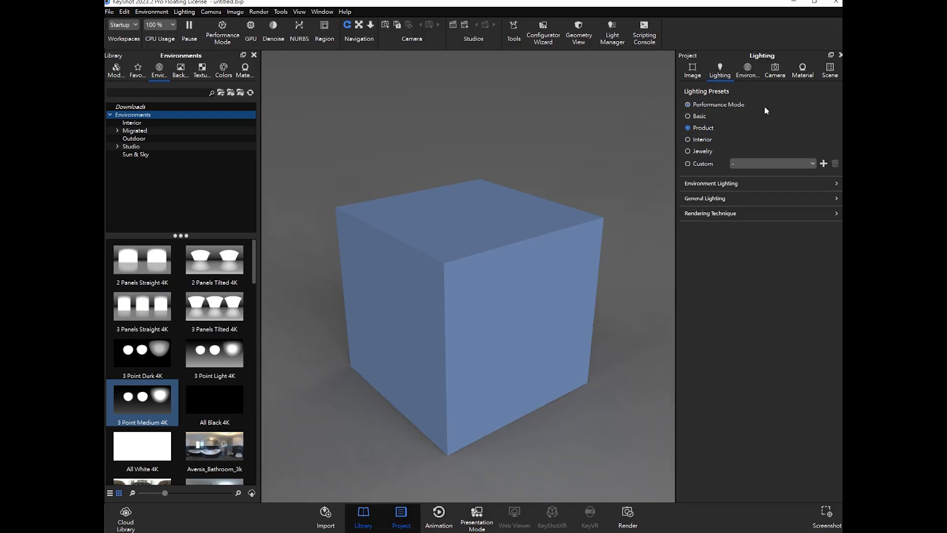
pyautogui.click(785, 69)
pyautogui.click(693, 72)
pyautogui.click(828, 71)
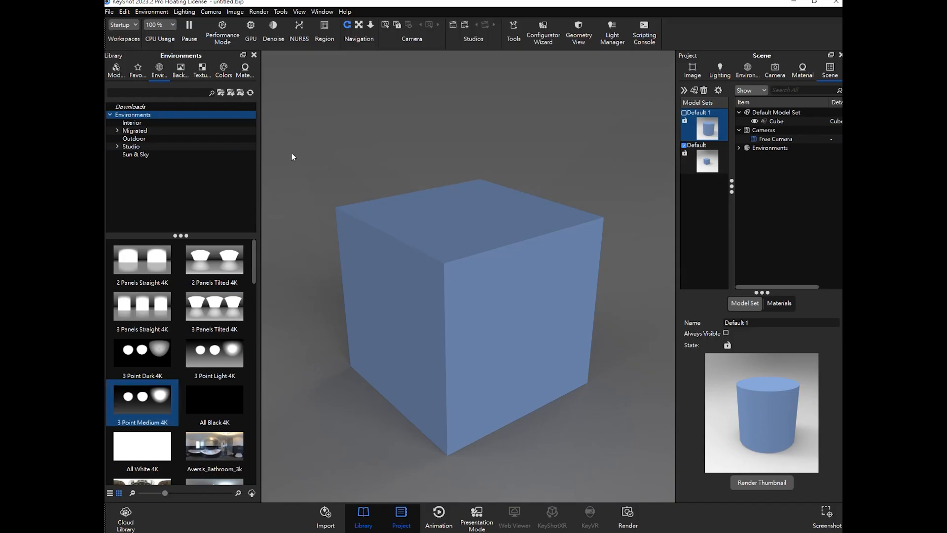
# - Pause the real-time render and open the Thermos_basic.bip scene
pyautogui.click(188, 28)
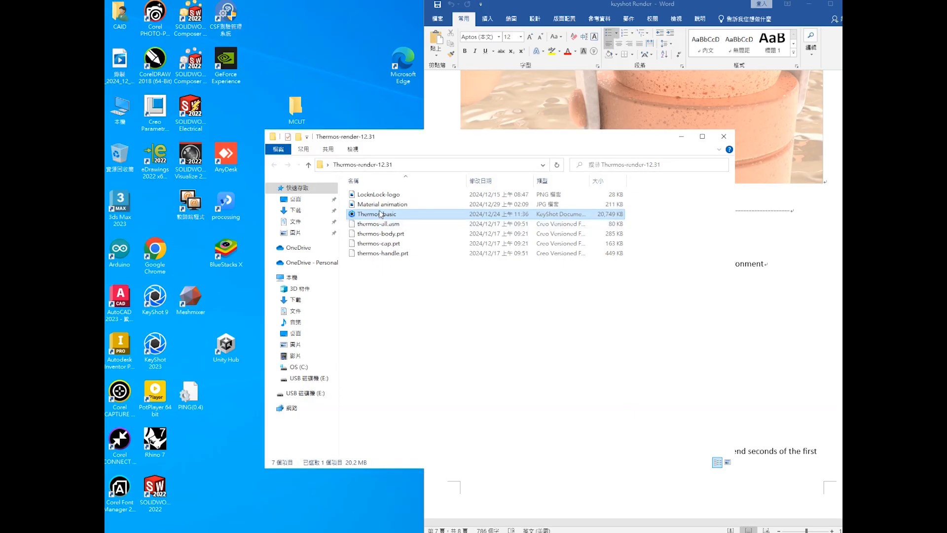
pyautogui.doubleClick(380, 214)
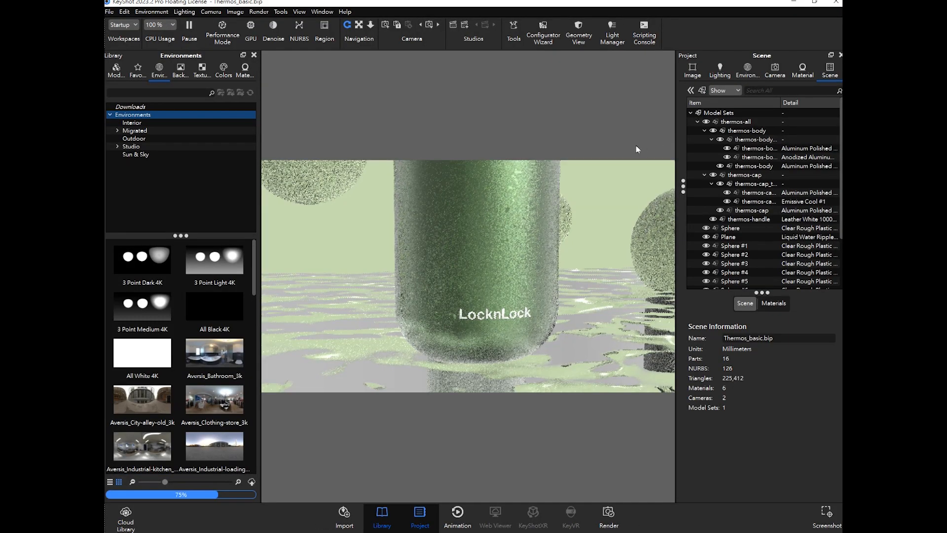
# - Collapse the thermos-body and thermos-all groups in the scene tree, dismiss the library favourites dialog, and select the Sphere
pyautogui.click(754, 130)
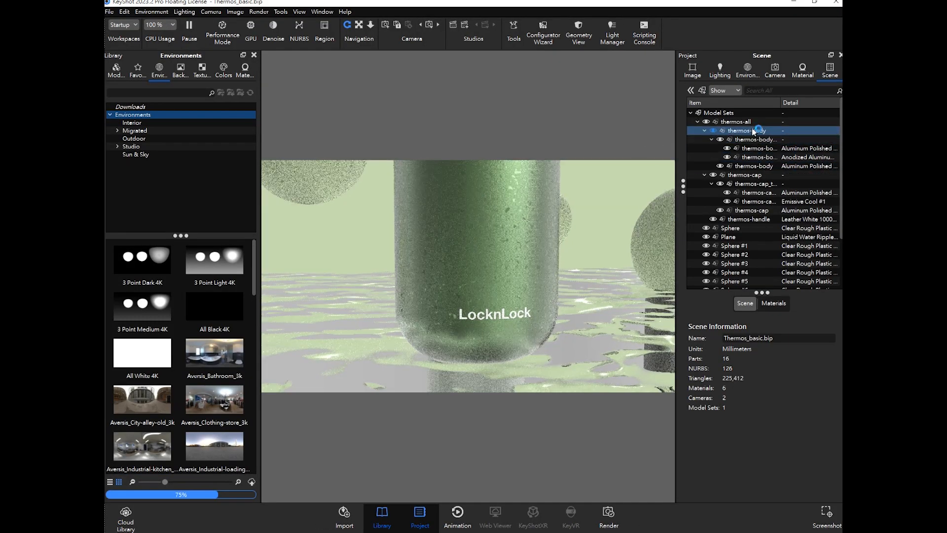
pyautogui.click(704, 131)
pyautogui.click(697, 122)
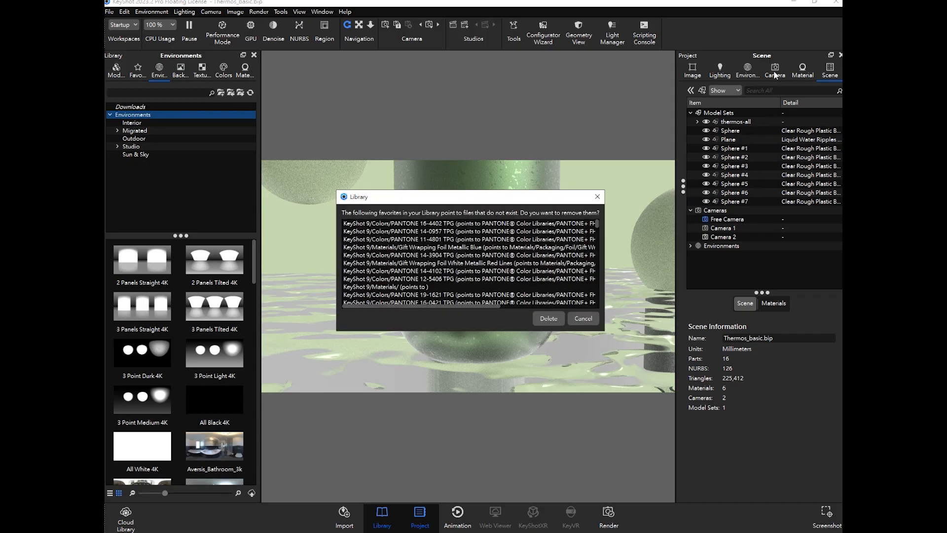
pyautogui.click(598, 197)
pyautogui.click(746, 184)
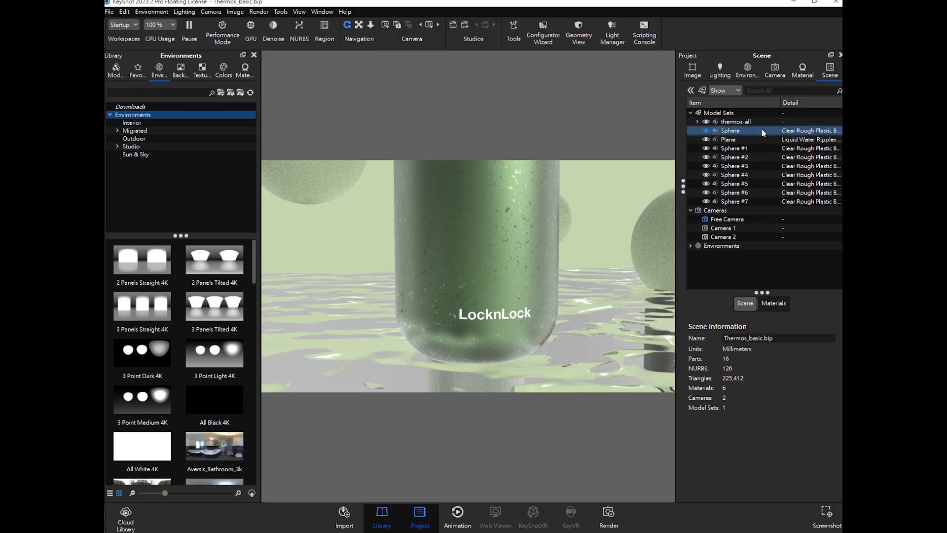
# - Switch between Camera 1, Camera 2 and the Free Camera to compare the thermos views
pyautogui.click(794, 74)
pyautogui.click(775, 70)
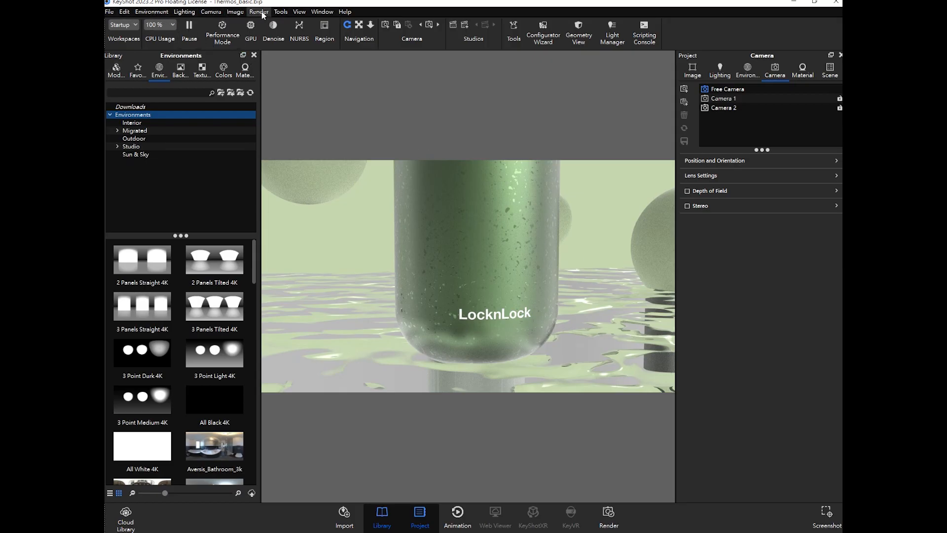
pyautogui.click(726, 99)
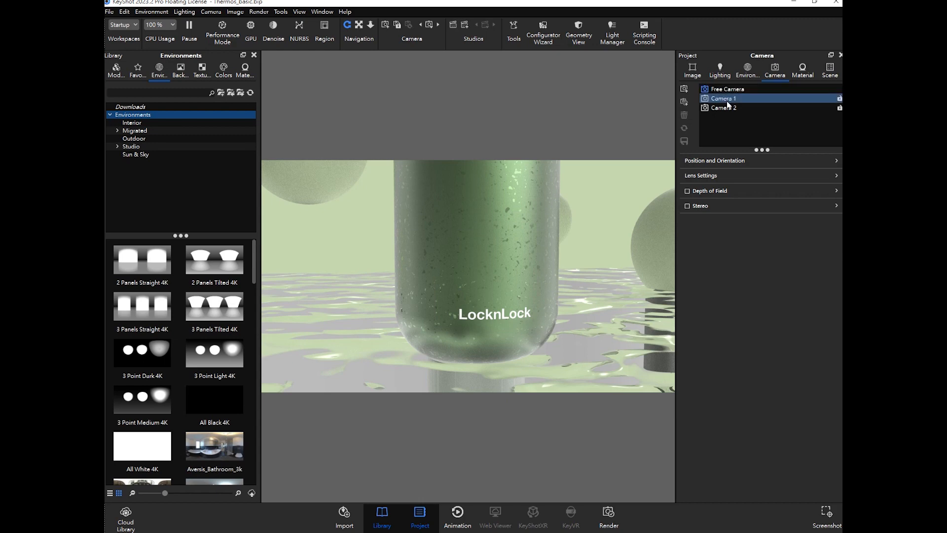
pyautogui.click(727, 107)
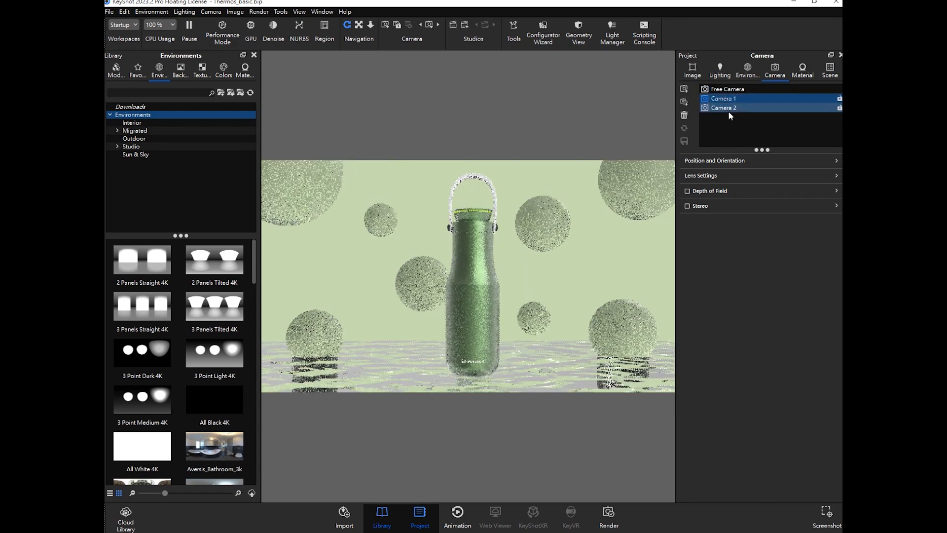
pyautogui.click(733, 99)
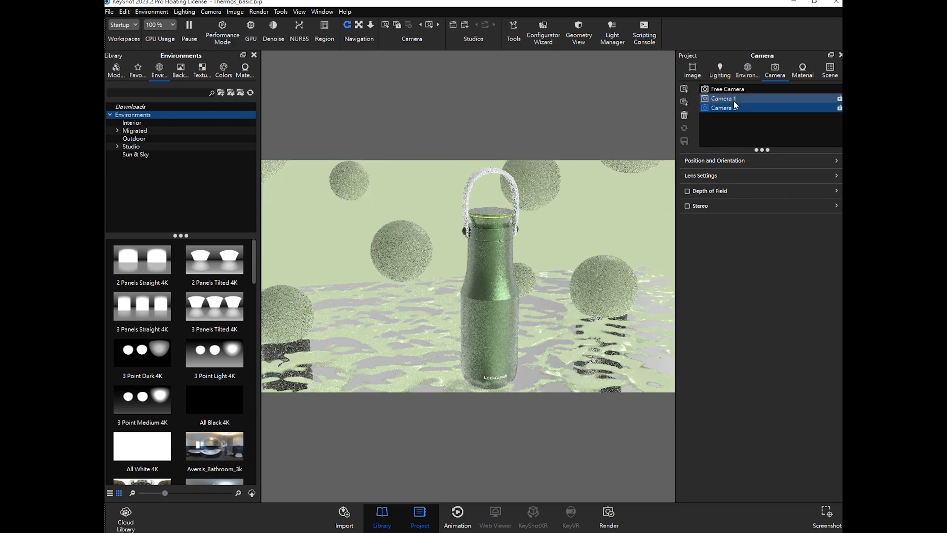
pyautogui.click(734, 107)
pyautogui.click(730, 91)
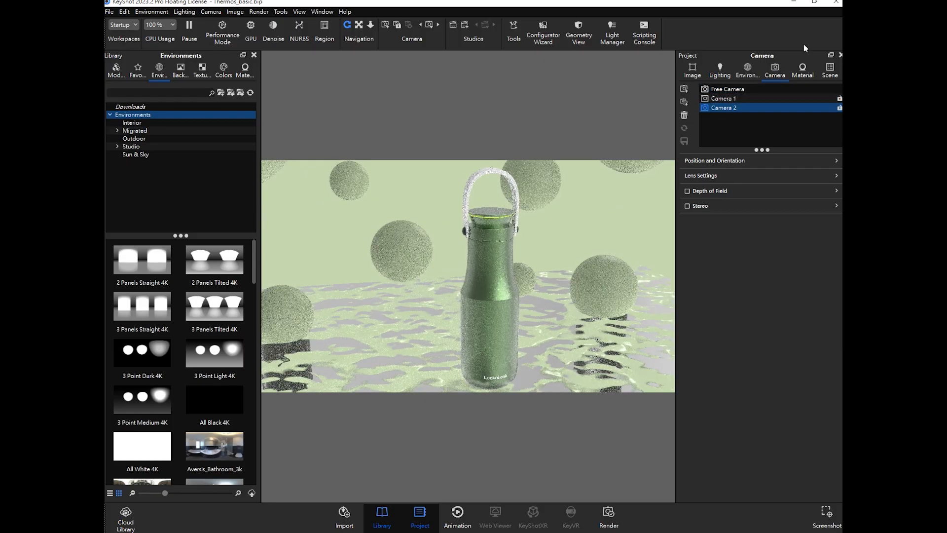
# - Close KeyShot and reopen the Thermos_basic file from its project folder
pyautogui.click(834, 5)
pyautogui.click(481, 271)
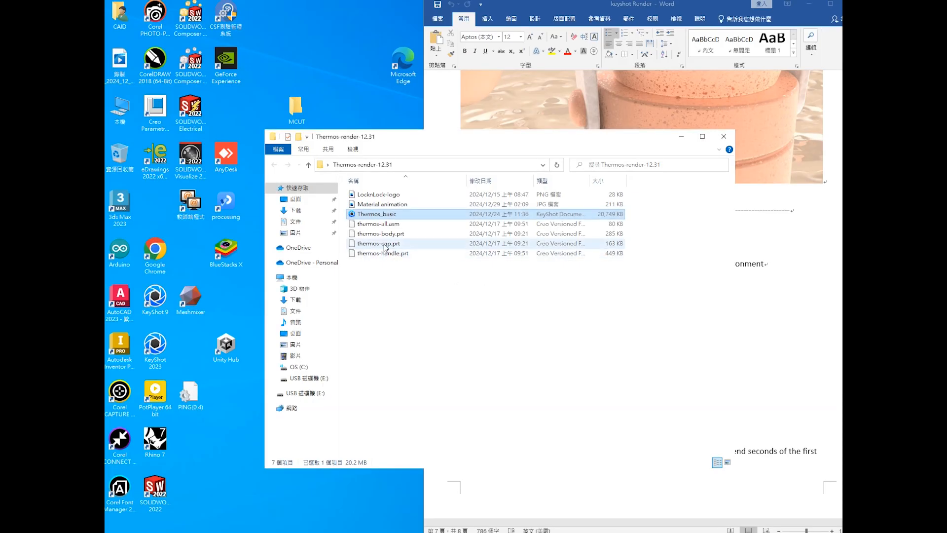
pyautogui.doubleClick(376, 214)
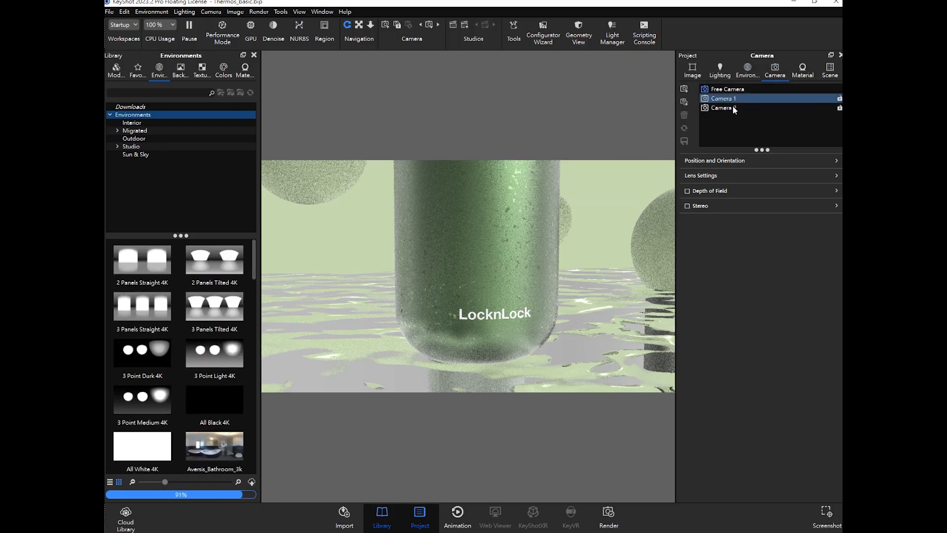
# - Add a new camera to the scene's camera list and select the existing cameras
pyautogui.click(684, 89)
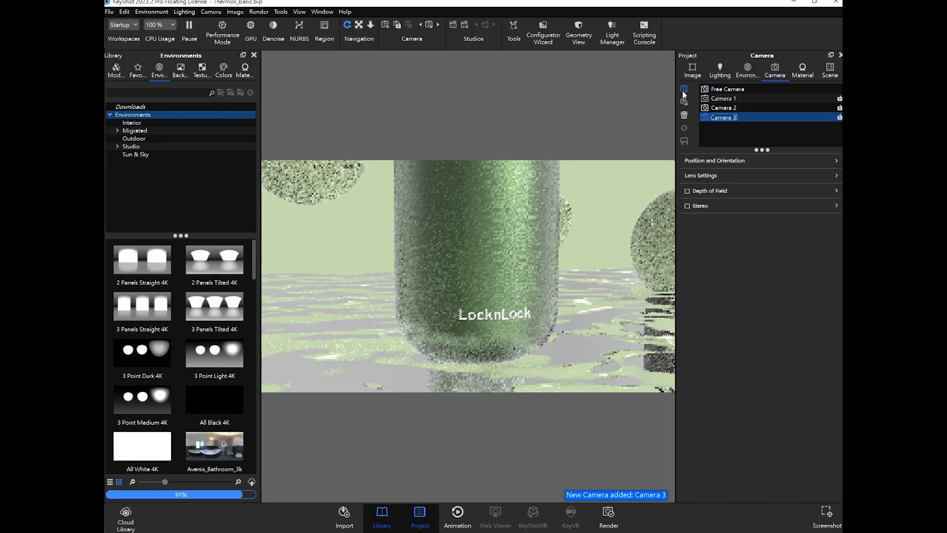
pyautogui.keyDown('shift'); pyautogui.click(735, 108); pyautogui.keyUp('shift')
pyautogui.click(735, 107)
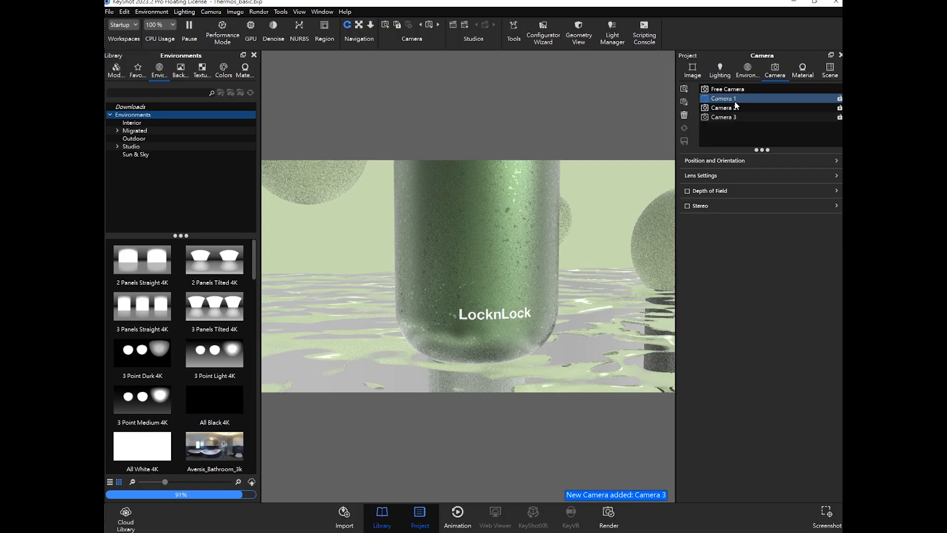
# - Switch to Camera 3 and open the Render dialog to review its Queue and Output pages
pyautogui.click(738, 117)
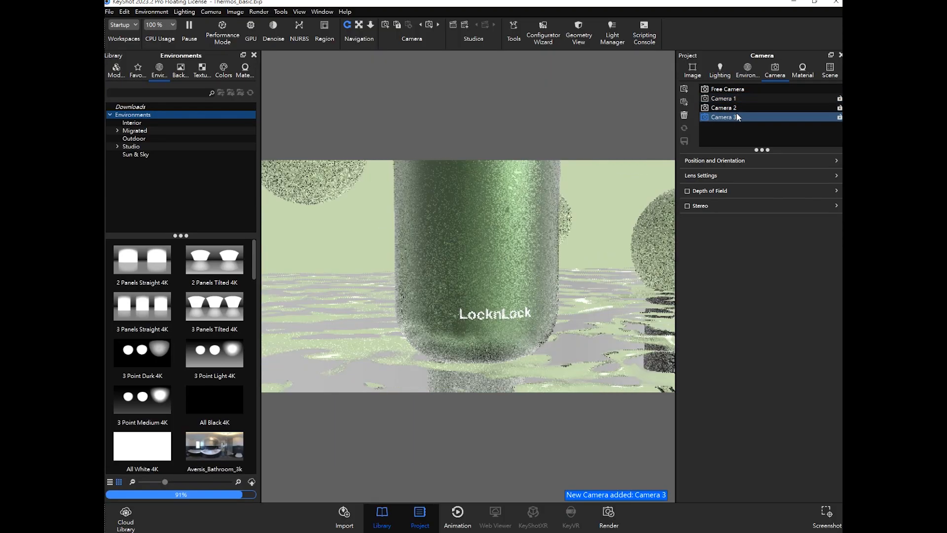
pyautogui.click(599, 197)
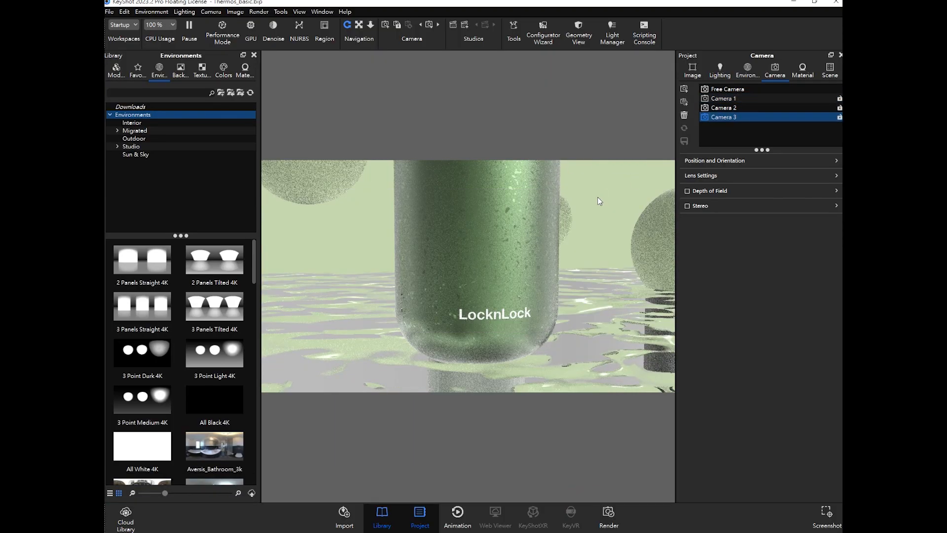
pyautogui.click(730, 139)
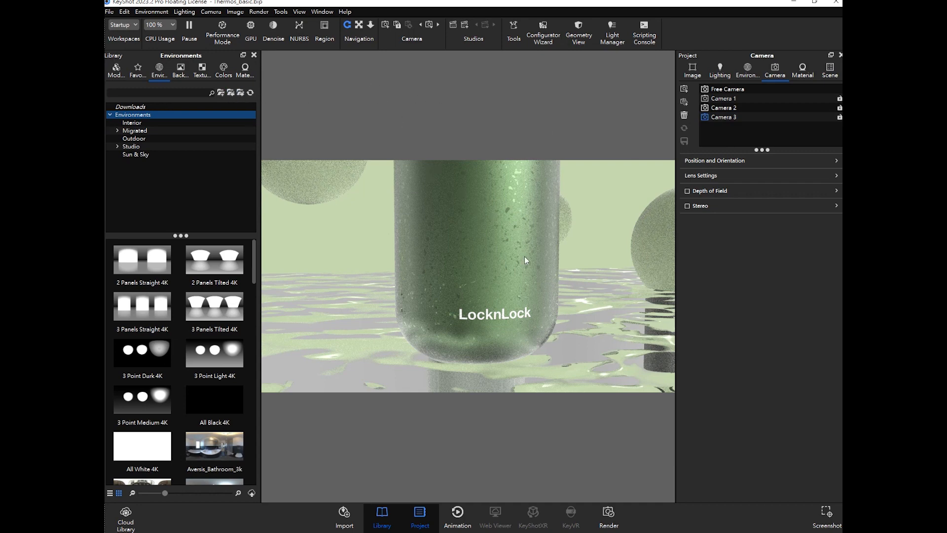
pyautogui.click(608, 516)
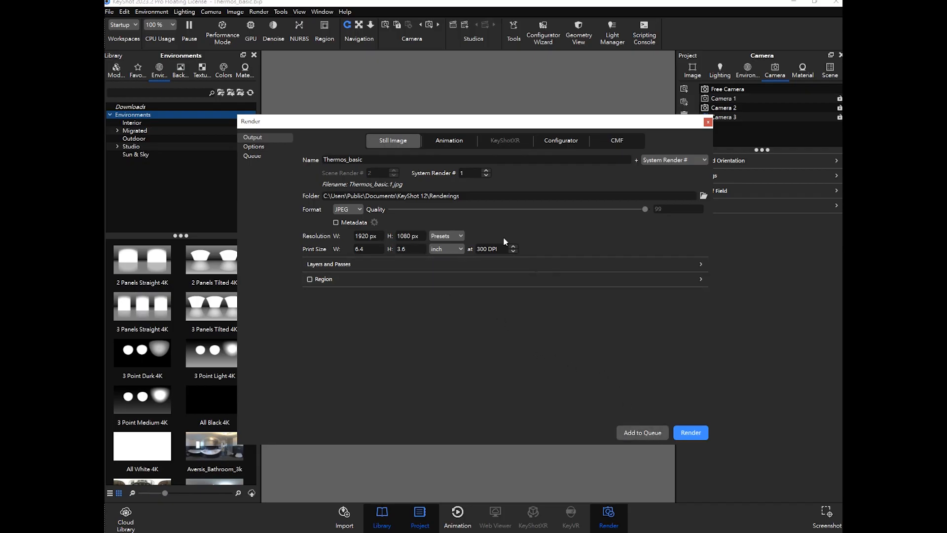
pyautogui.click(259, 156)
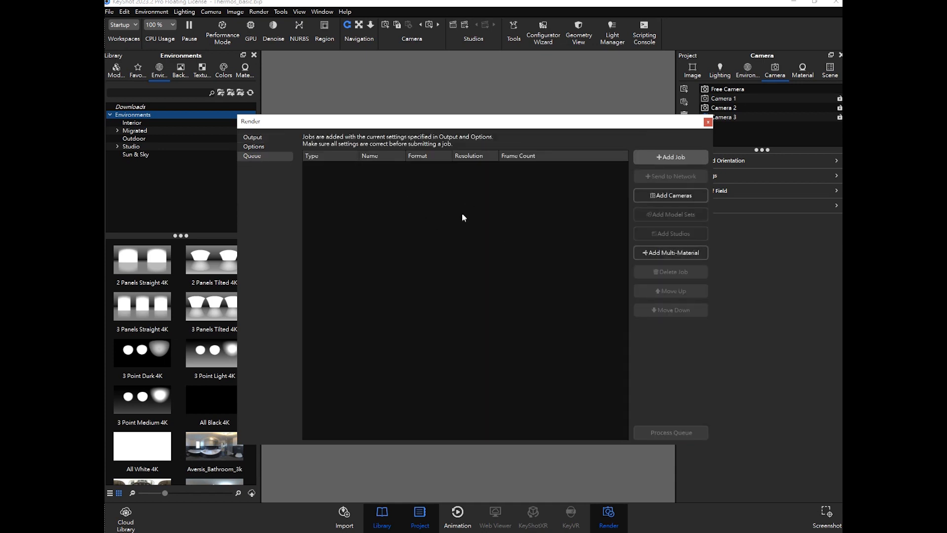
pyautogui.click(263, 138)
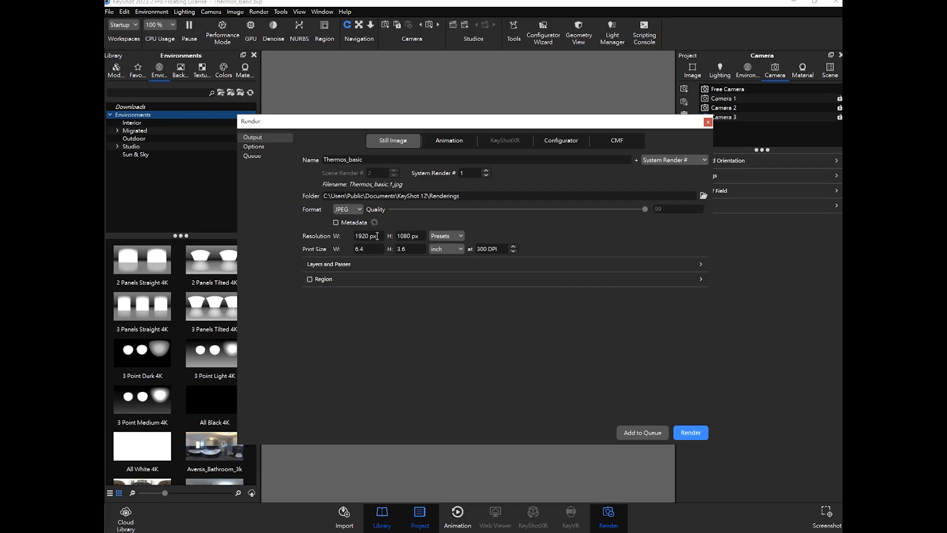
pyautogui.moveTo(478, 124); pyautogui.dragTo(491, 204)
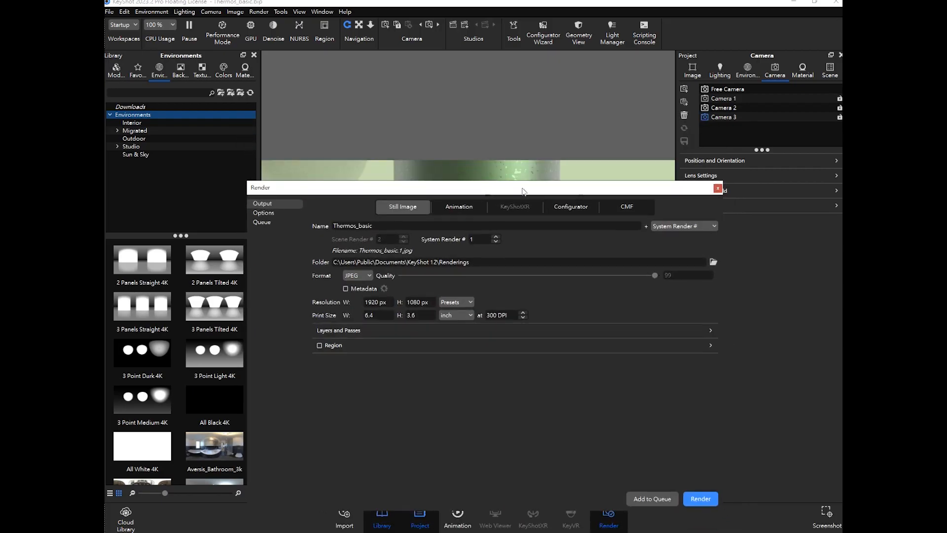
# - Select Camera 1, set the still image render output folder to the Desktop, and add the render to the queue
pyautogui.click(729, 98)
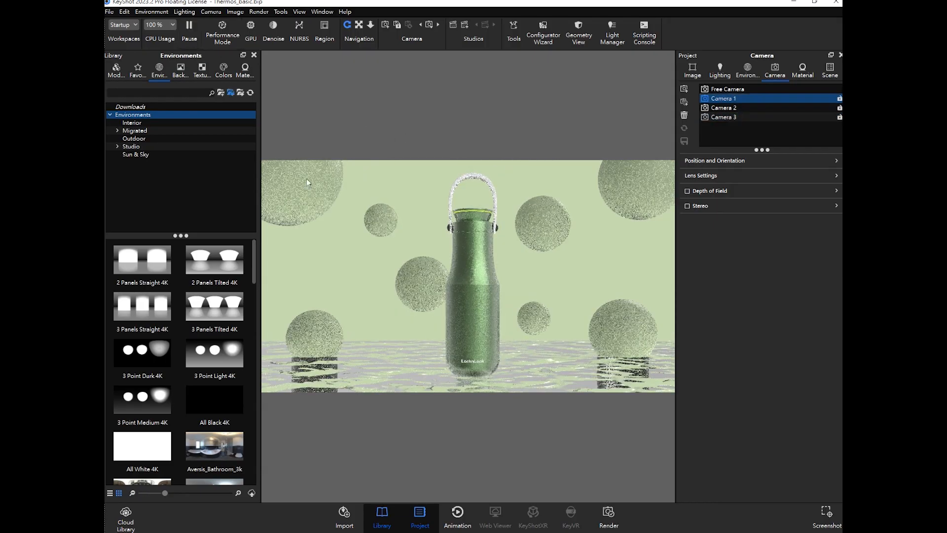
pyautogui.click(608, 516)
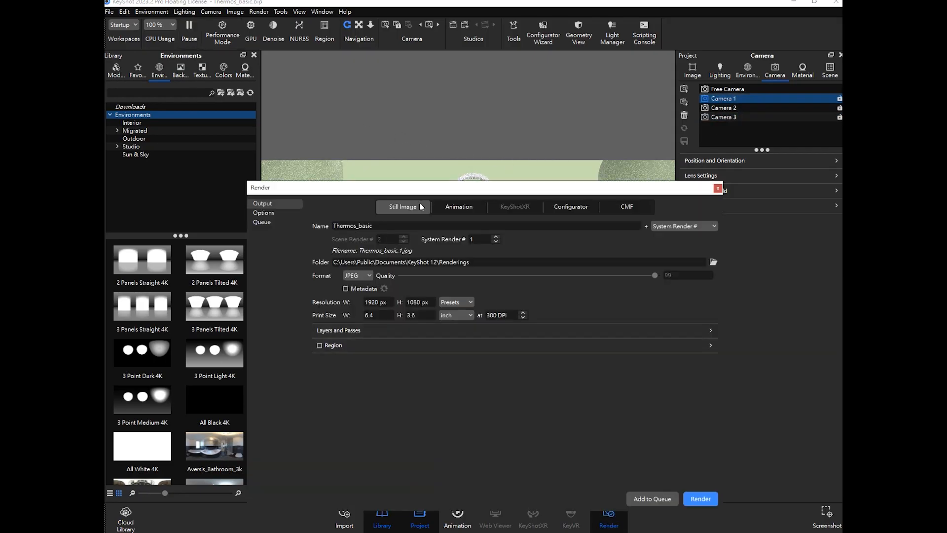
pyautogui.moveTo(430, 189); pyautogui.dragTo(425, 117)
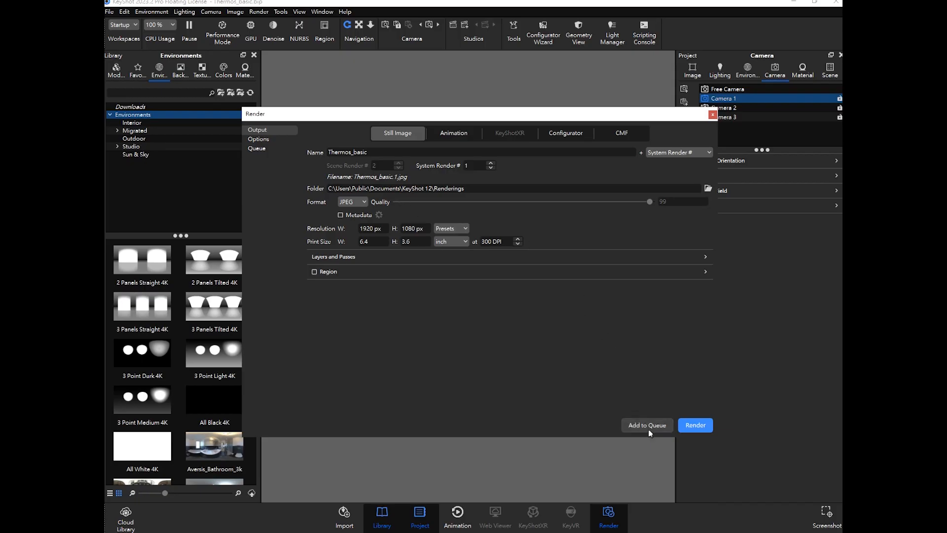
pyautogui.click(707, 188)
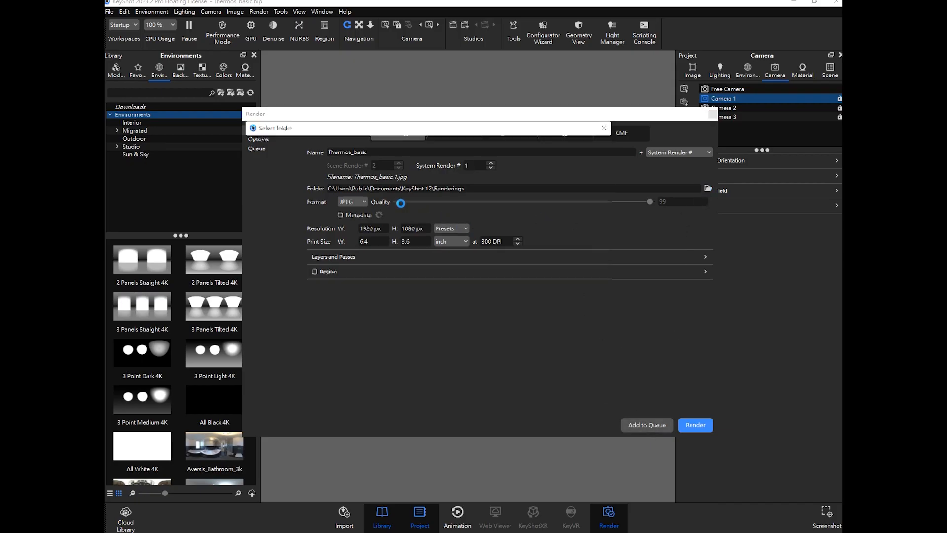
pyautogui.scroll(-3, 280, 207)
pyautogui.click(281, 197)
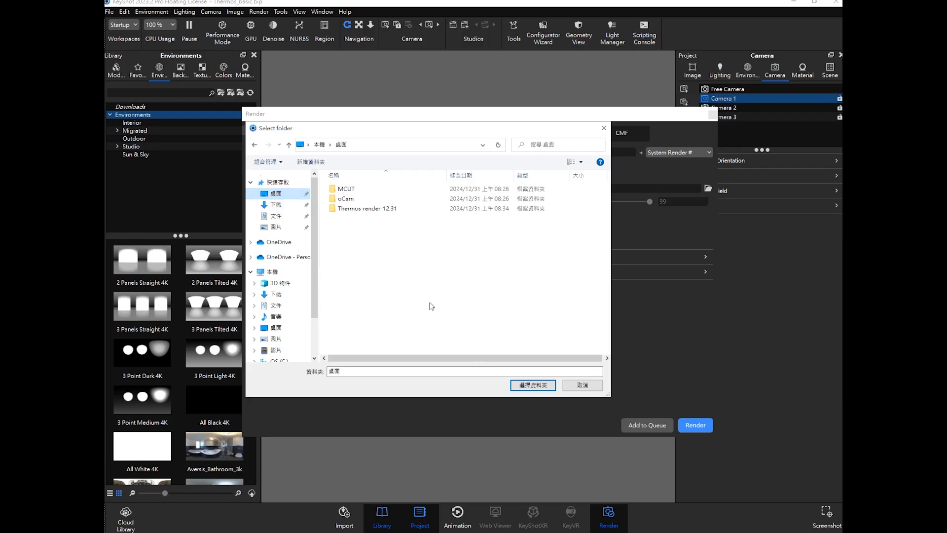
pyautogui.click(542, 385)
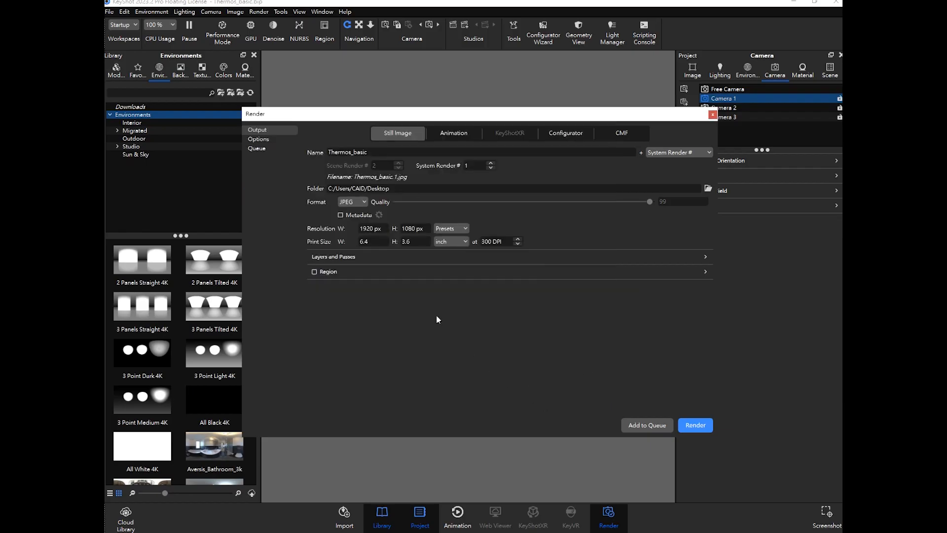
pyautogui.click(647, 425)
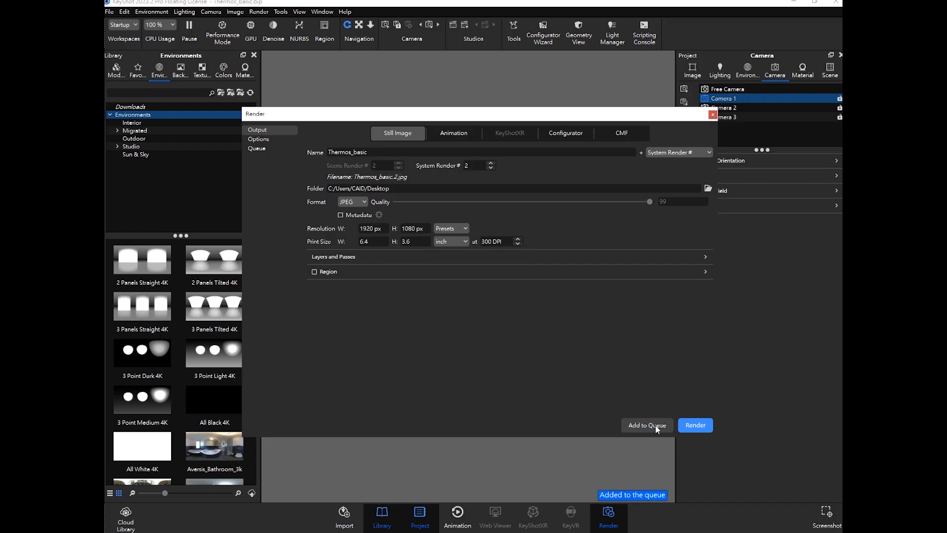
# - Inspect the queued Camera 1 job in the render queue, then close the Render dialog
pyautogui.click(257, 149)
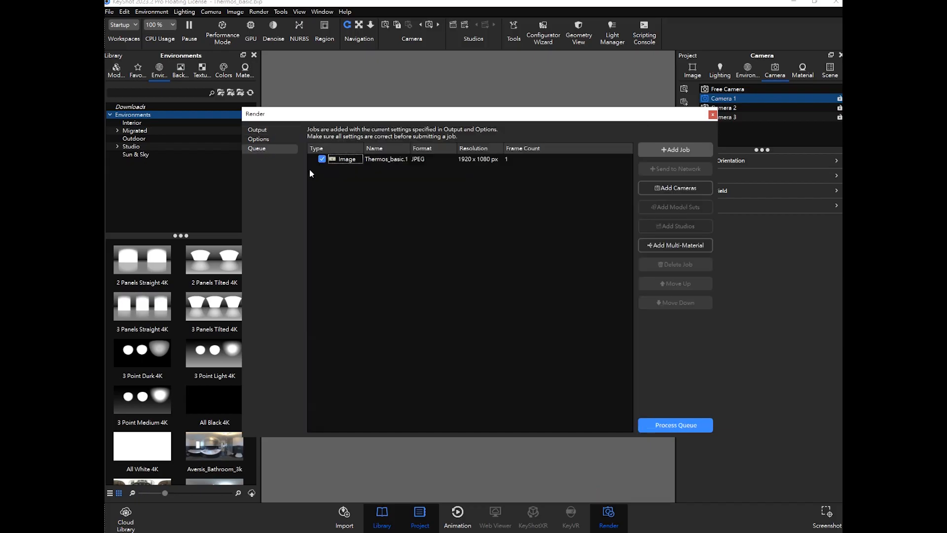
pyautogui.click(381, 162)
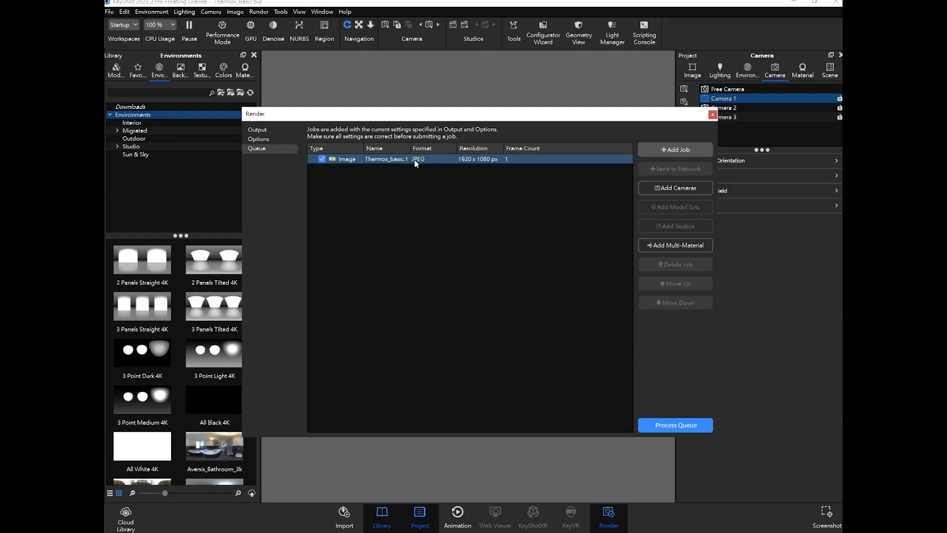
pyautogui.click(347, 161)
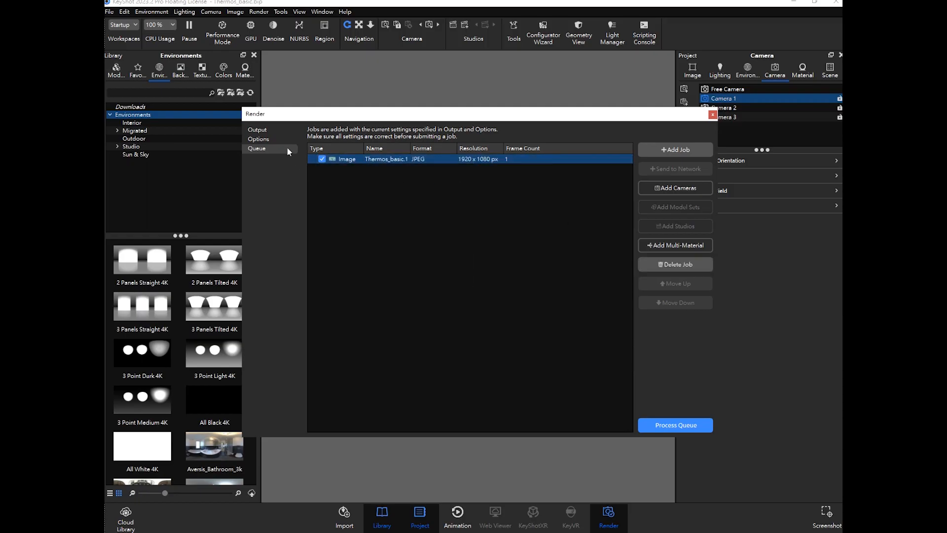
pyautogui.click(257, 129)
pyautogui.moveTo(681, 117); pyautogui.dragTo(676, 160)
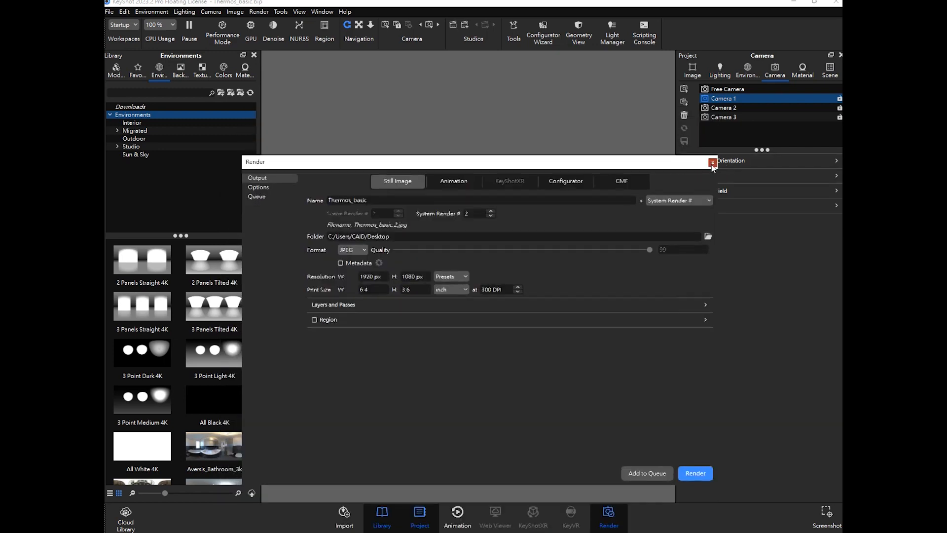
pyautogui.click(713, 159)
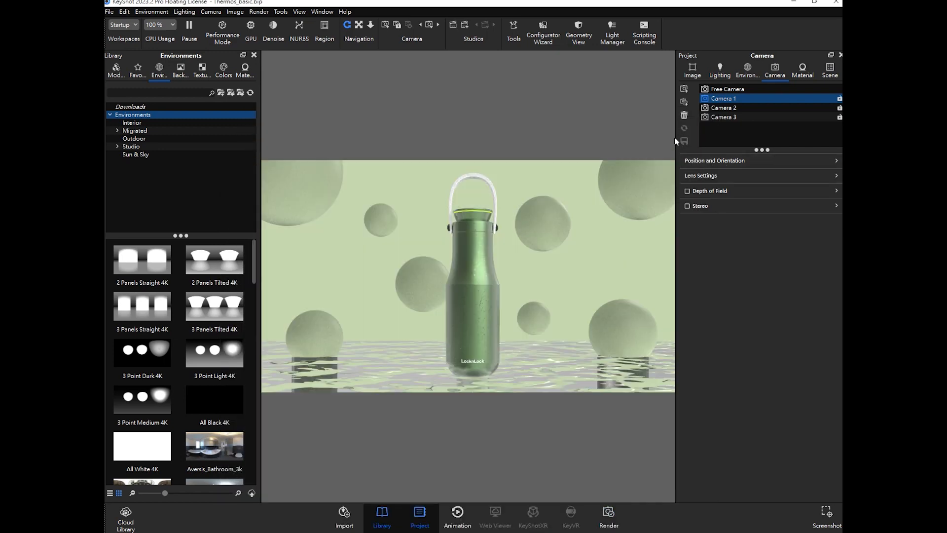
# - Select Camera 2 and add its still image render to the queue
pyautogui.click(737, 111)
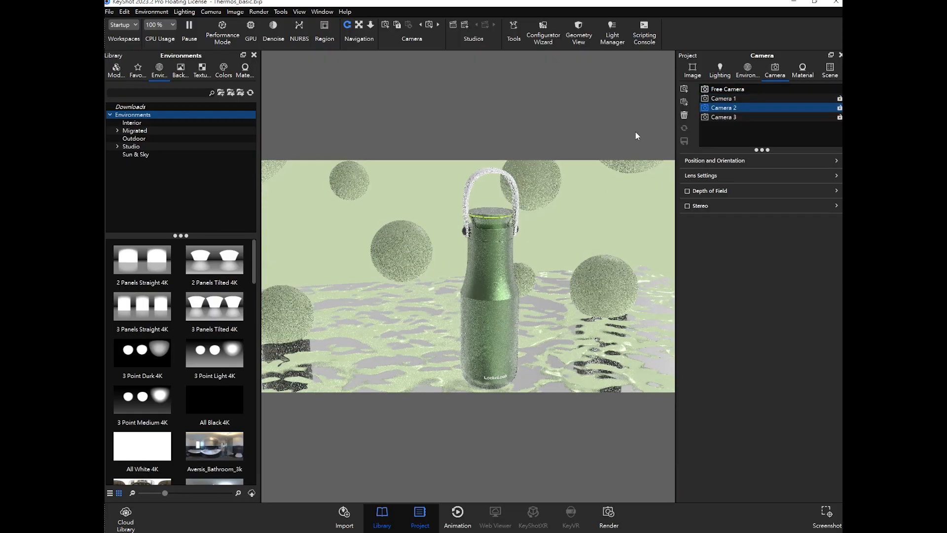
pyautogui.click(609, 513)
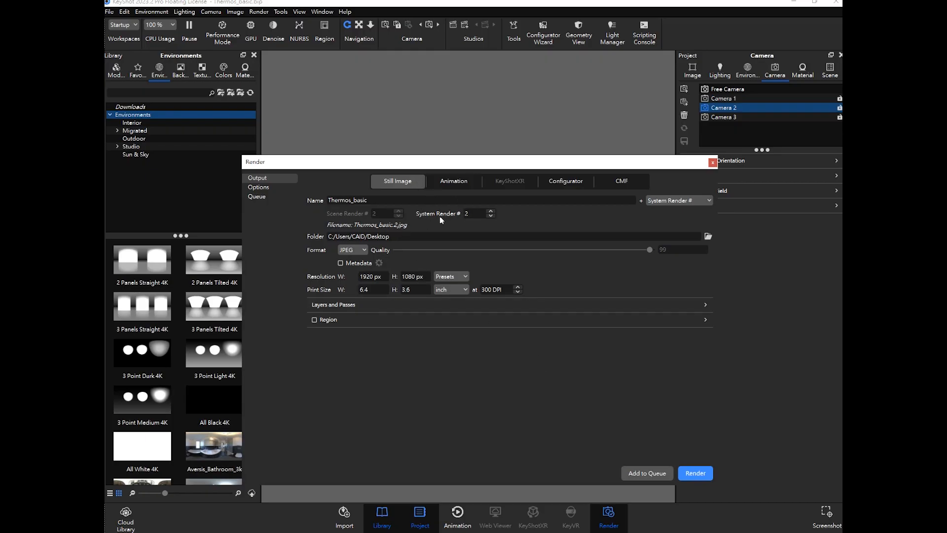
pyautogui.moveTo(493, 170); pyautogui.dragTo(564, 105)
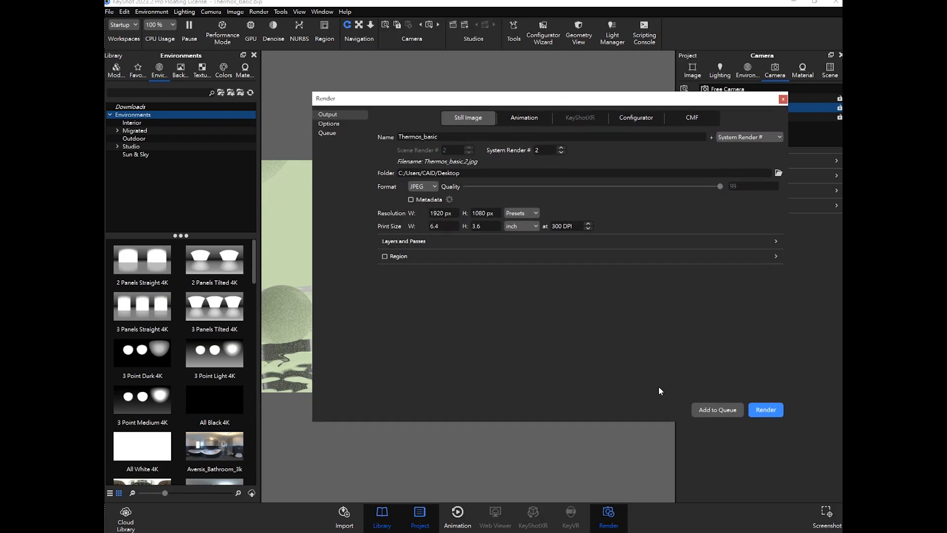
pyautogui.click(718, 410)
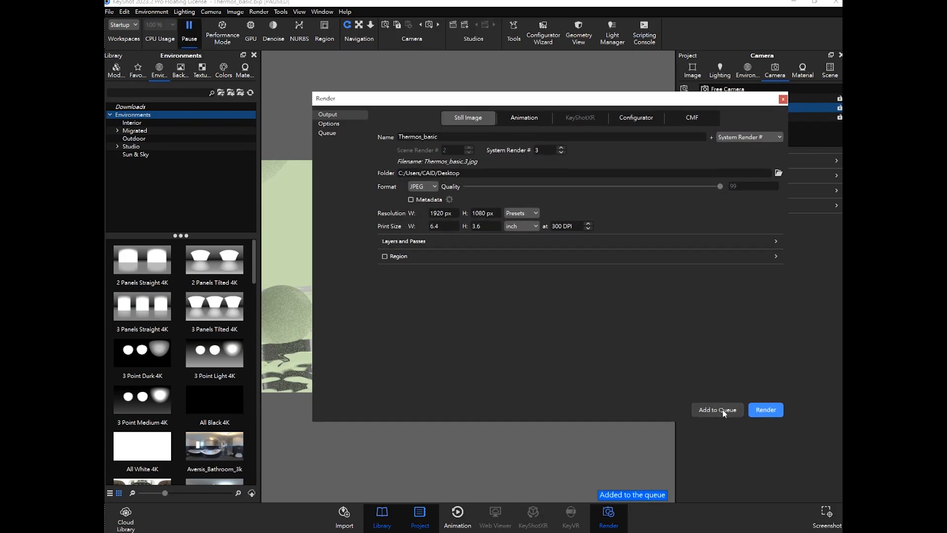
# - Inspect the two queued jobs and their preview details in the render queue
pyautogui.click(340, 133)
pyautogui.click(421, 152)
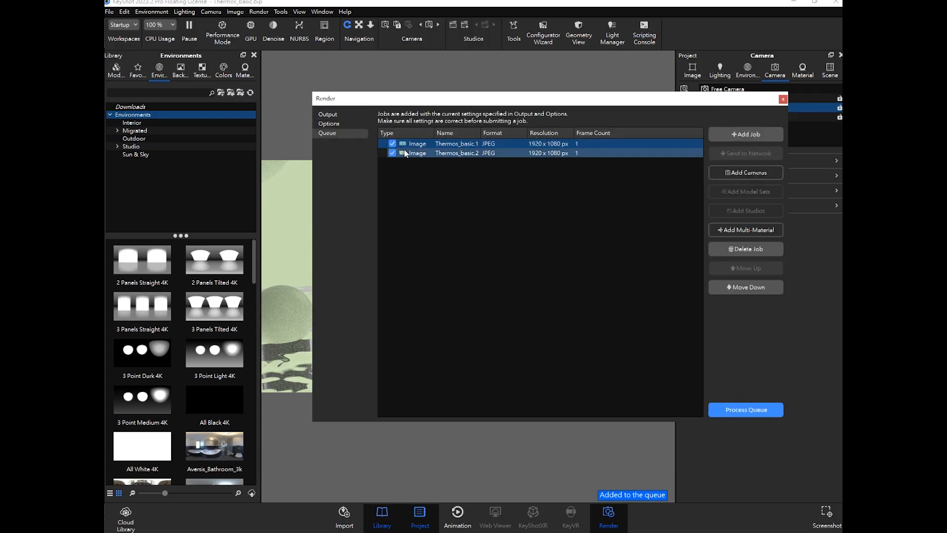
pyautogui.click(415, 153)
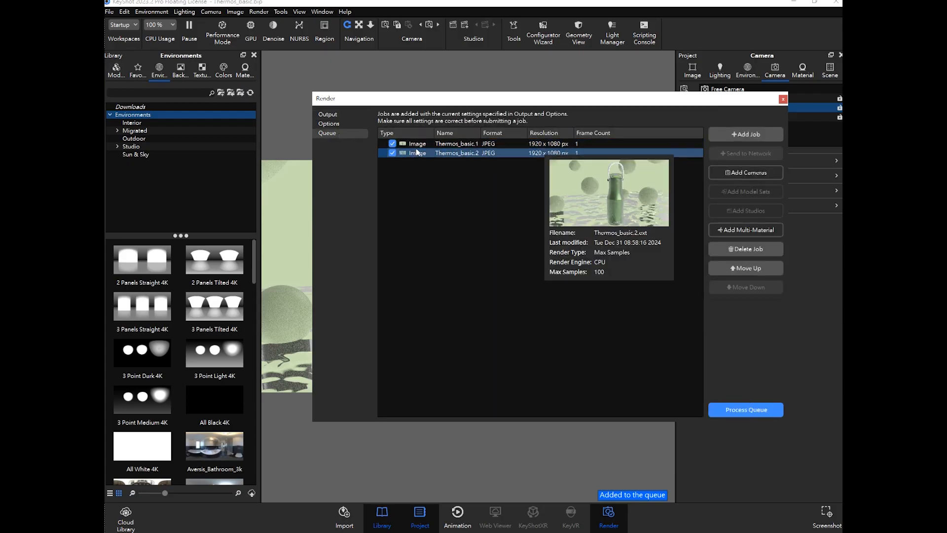
pyautogui.click(417, 144)
pyautogui.click(416, 153)
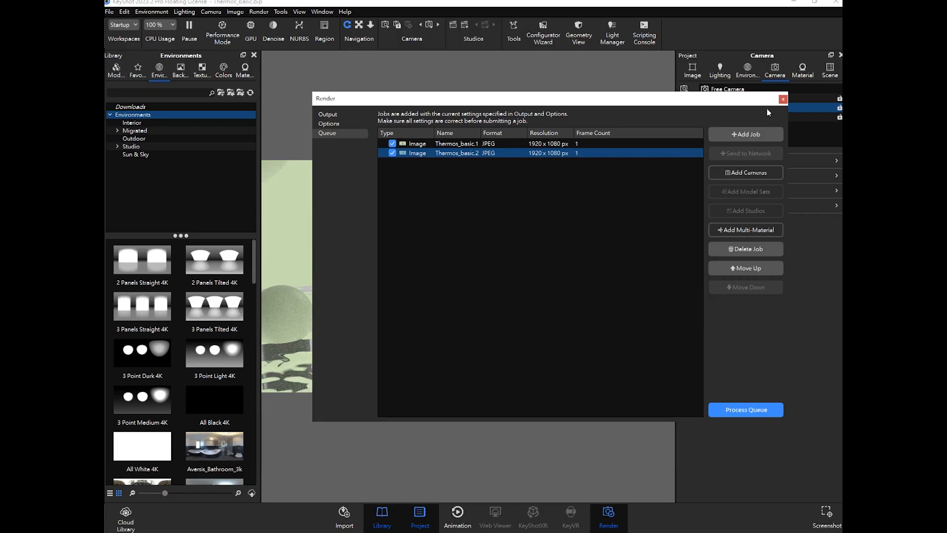
pyautogui.moveTo(727, 107); pyautogui.dragTo(765, 278)
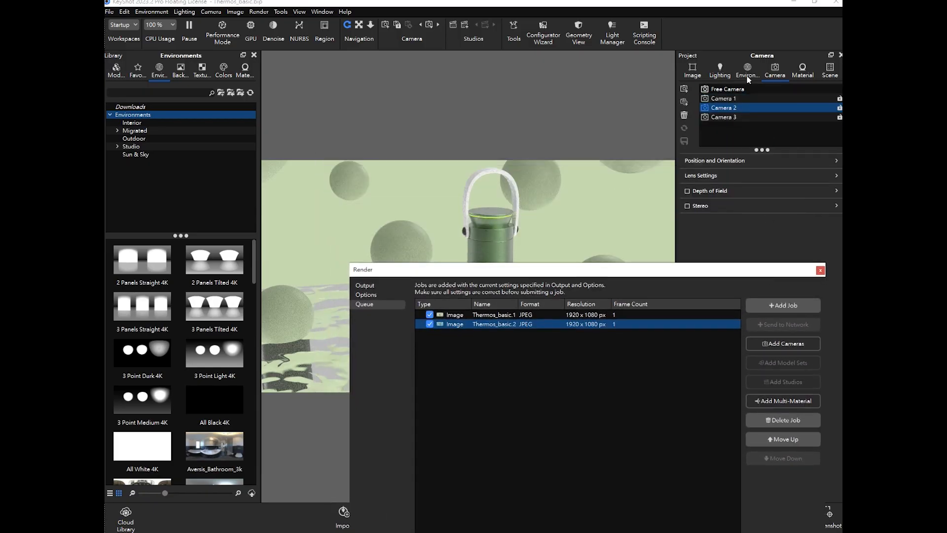
# - Select Camera 3 and add its still image render to the queue
pyautogui.click(730, 118)
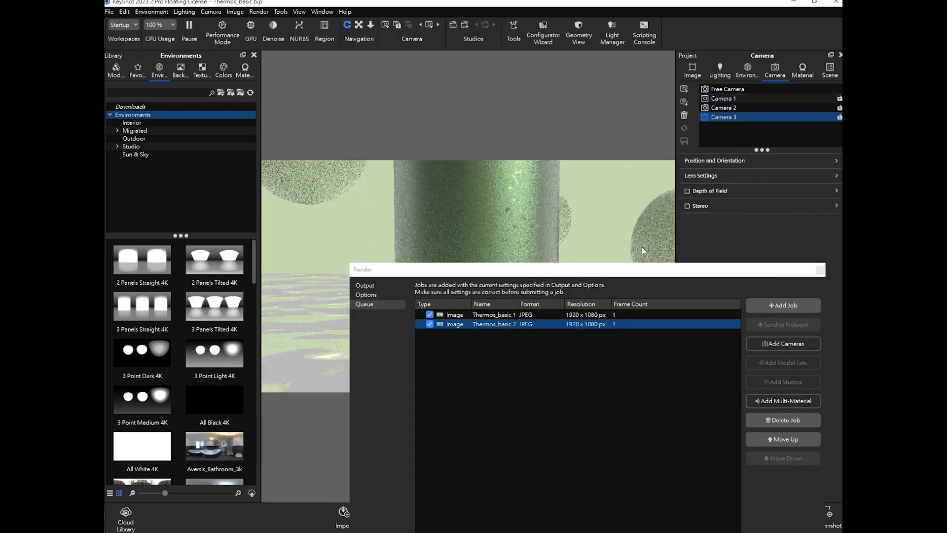
pyautogui.moveTo(627, 271); pyautogui.dragTo(576, 90)
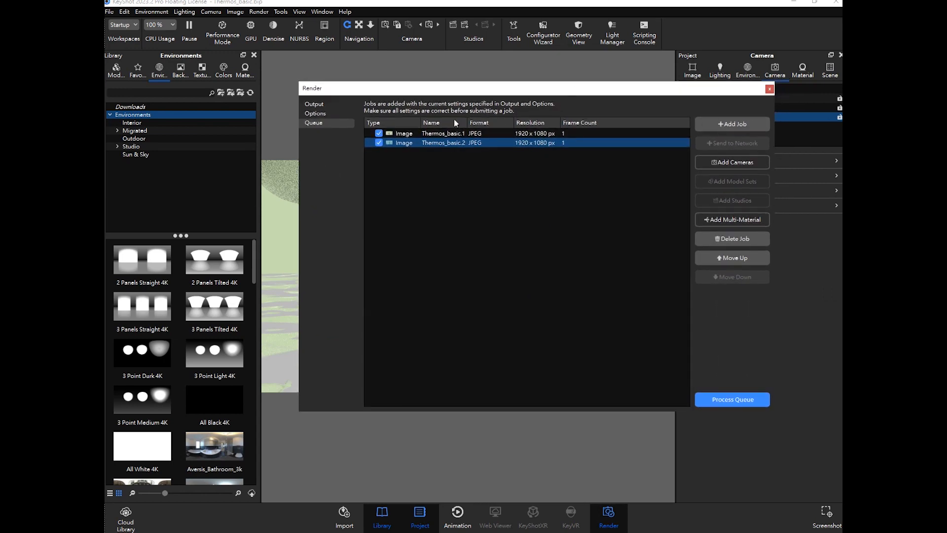
pyautogui.click(322, 106)
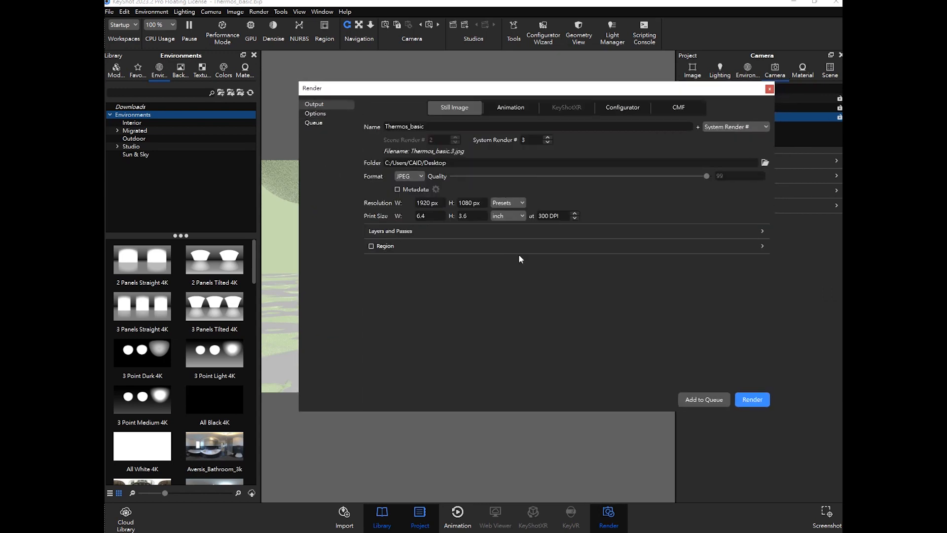
pyautogui.doubleClick(524, 139)
pyautogui.click(594, 148)
pyautogui.click(700, 399)
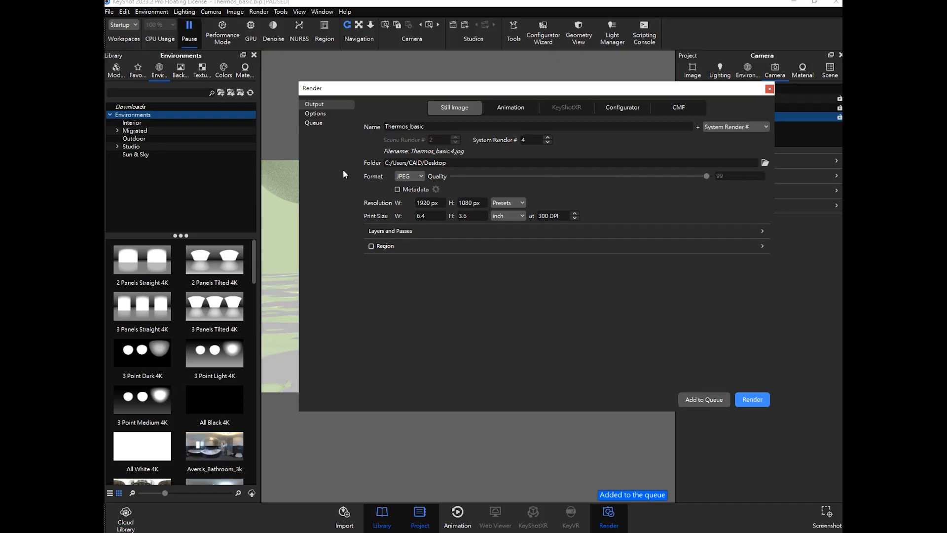
# - Review the three queued render jobs, then open the render Options page
pyautogui.click(319, 122)
pyautogui.moveTo(445, 153)
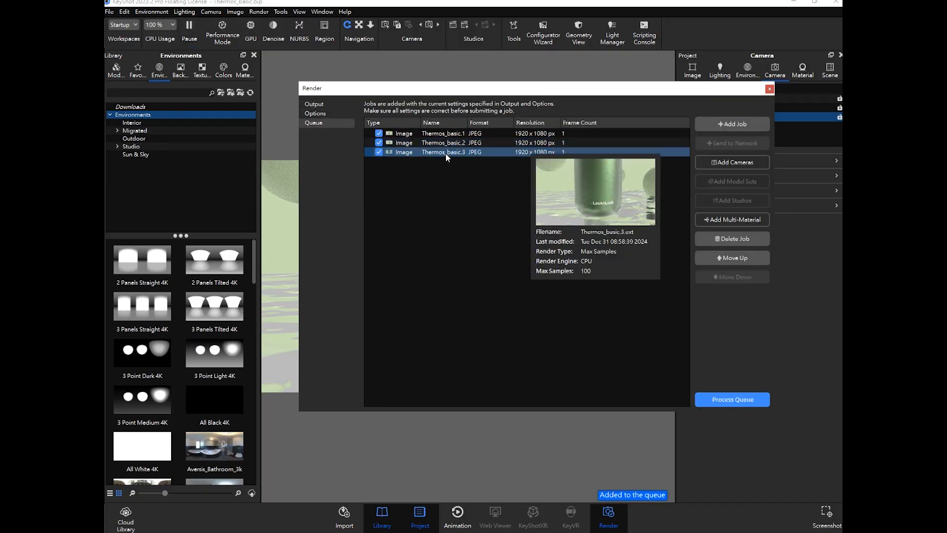
pyautogui.click(452, 133)
pyautogui.click(444, 142)
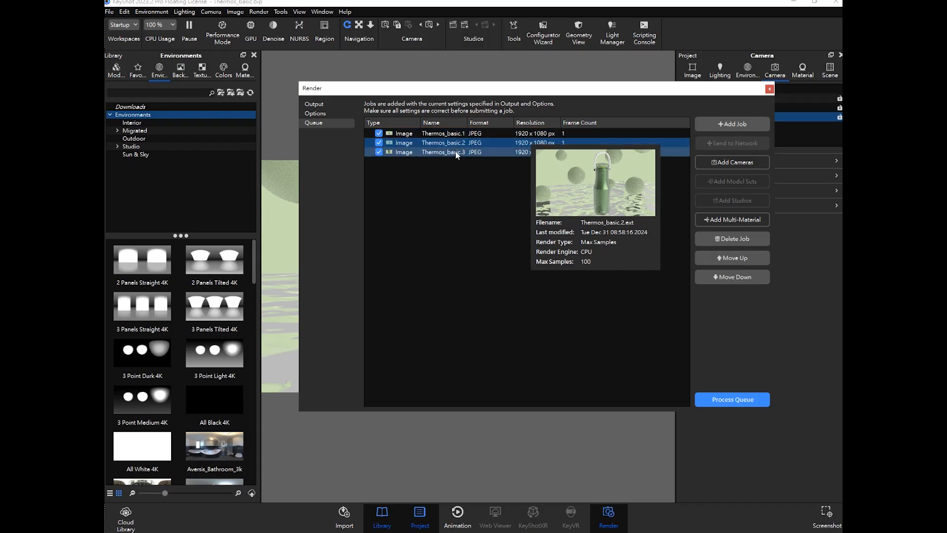
pyautogui.click(444, 153)
pyautogui.click(459, 171)
pyautogui.moveTo(451, 132)
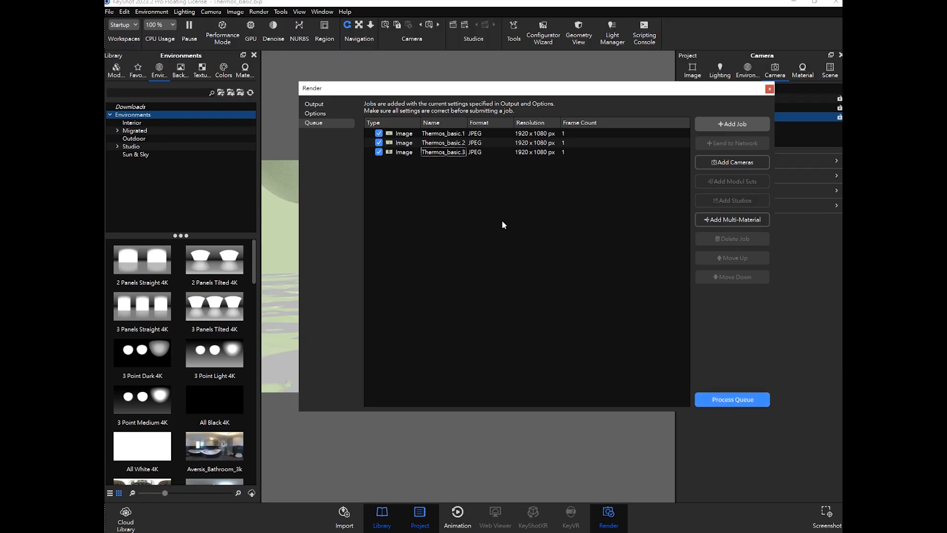
pyautogui.click(328, 113)
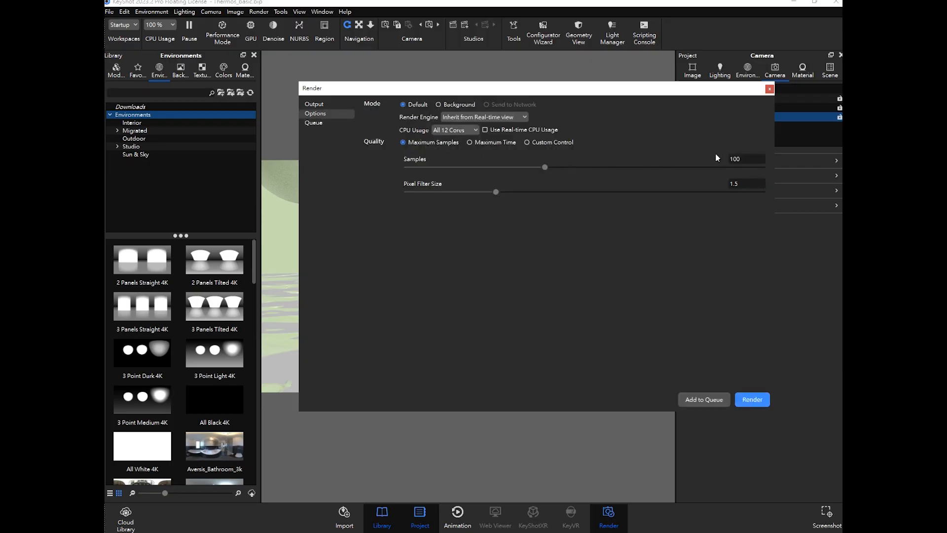
# - Set the maximum samples to 60 and process the render queue
pyautogui.doubleClick(739, 160)
pyautogui.write('60')
pyautogui.press('Return')
pyautogui.click(320, 123)
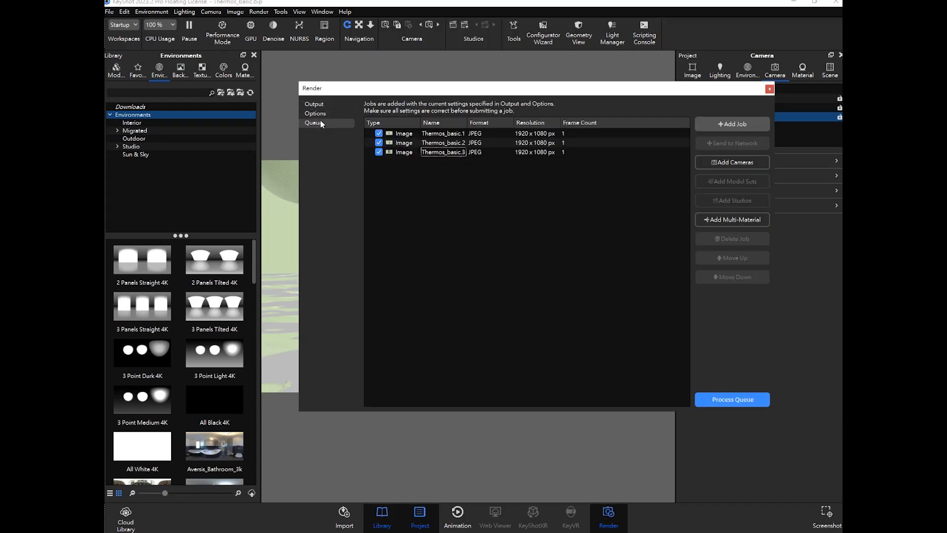
pyautogui.click(733, 400)
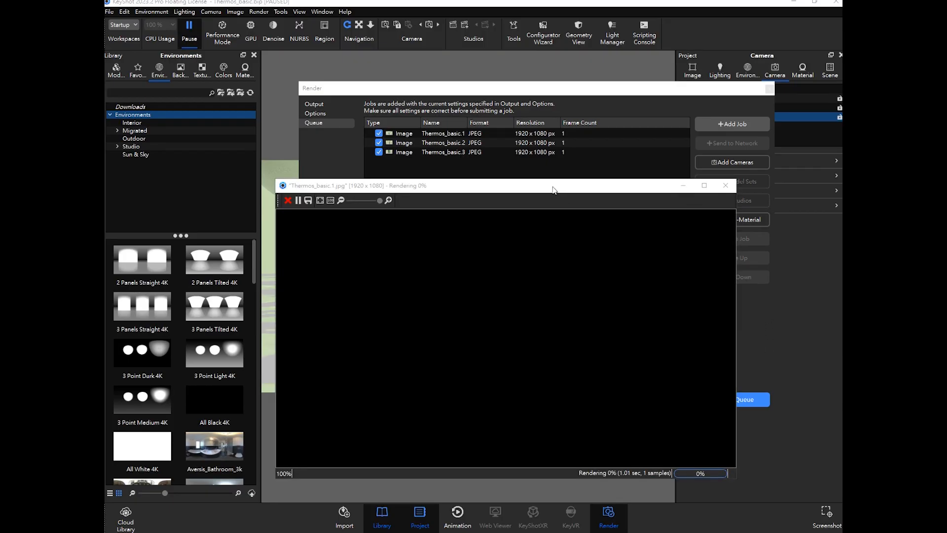
# - Stop each of the three queued renders in turn as it starts
pyautogui.moveTo(553, 190); pyautogui.dragTo(524, 153)
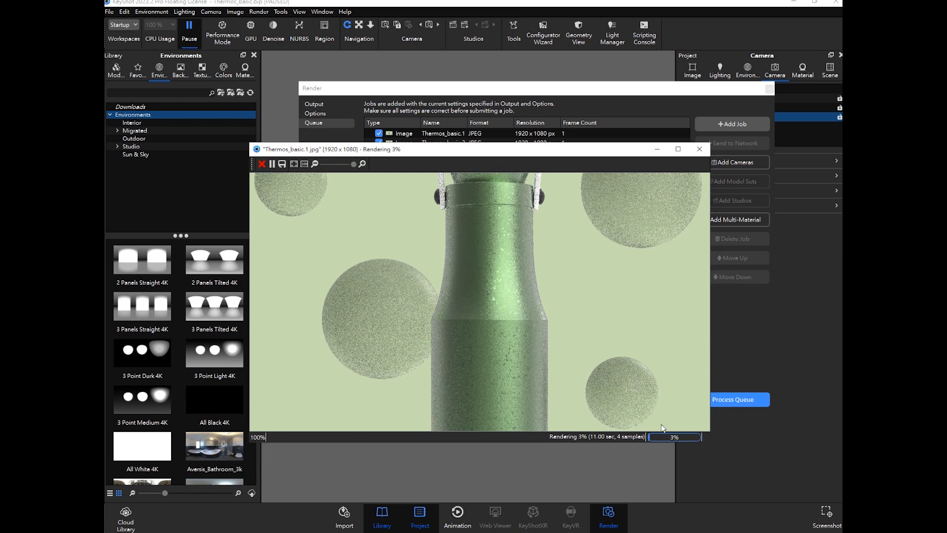
pyautogui.click(261, 164)
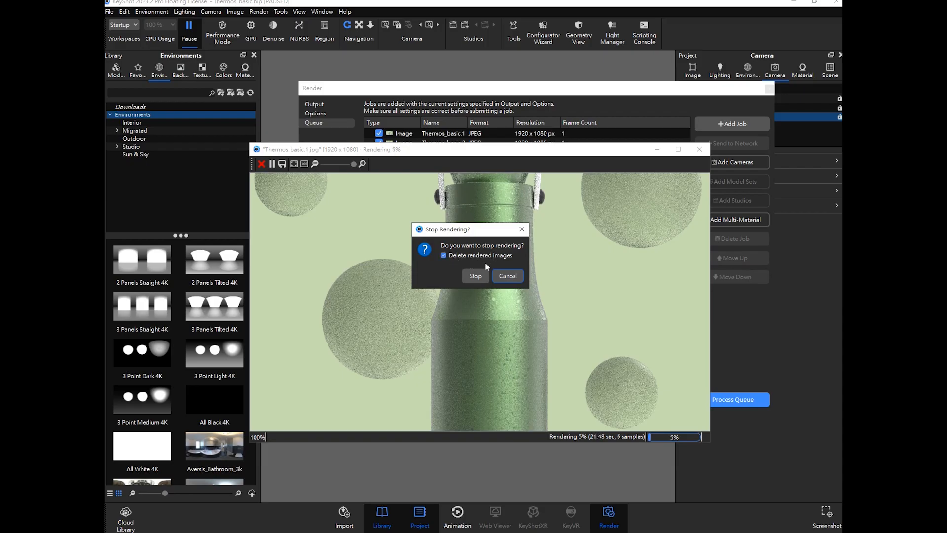
pyautogui.click(475, 276)
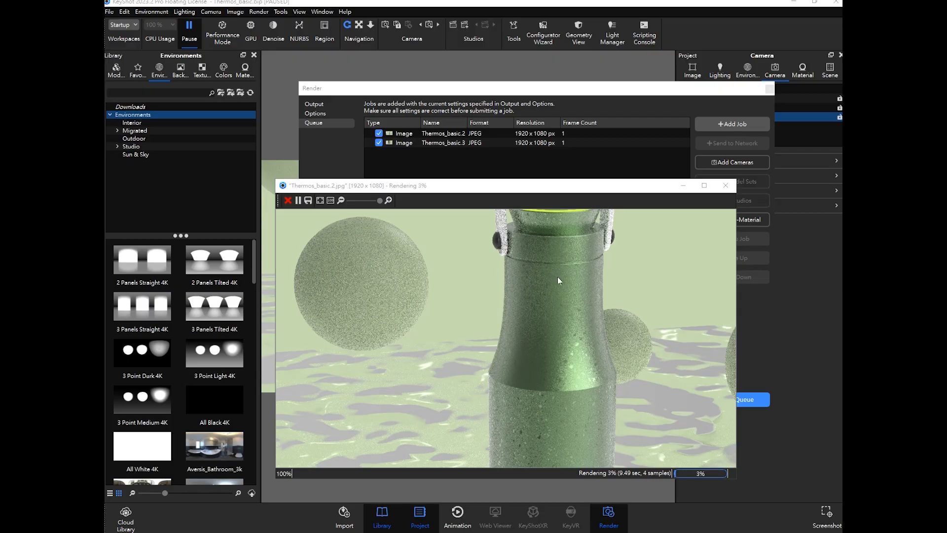
pyautogui.click(287, 200)
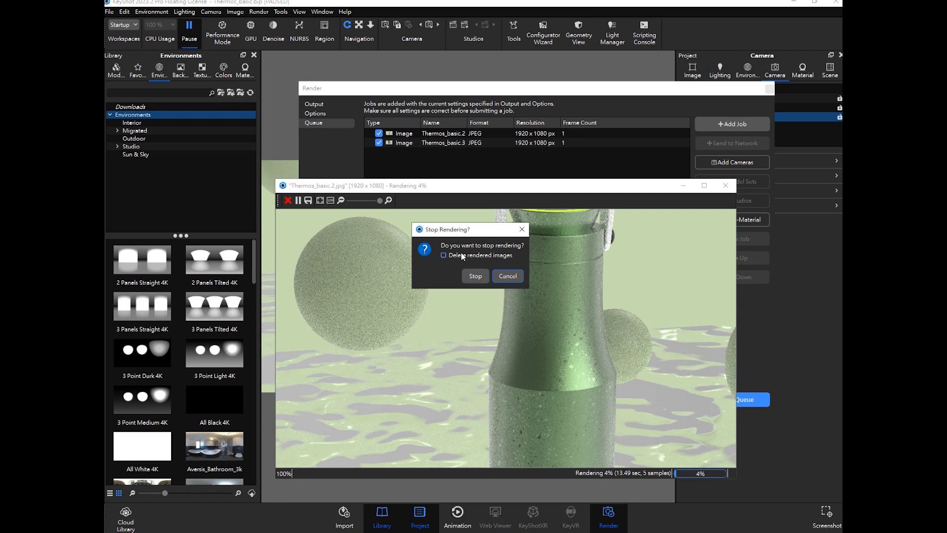
pyautogui.click(476, 274)
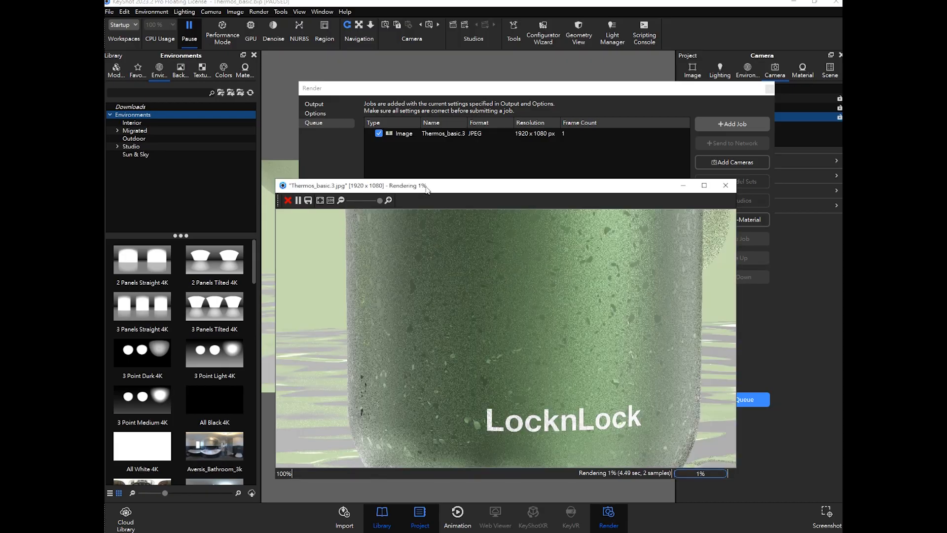
pyautogui.moveTo(425, 186); pyautogui.dragTo(422, 159)
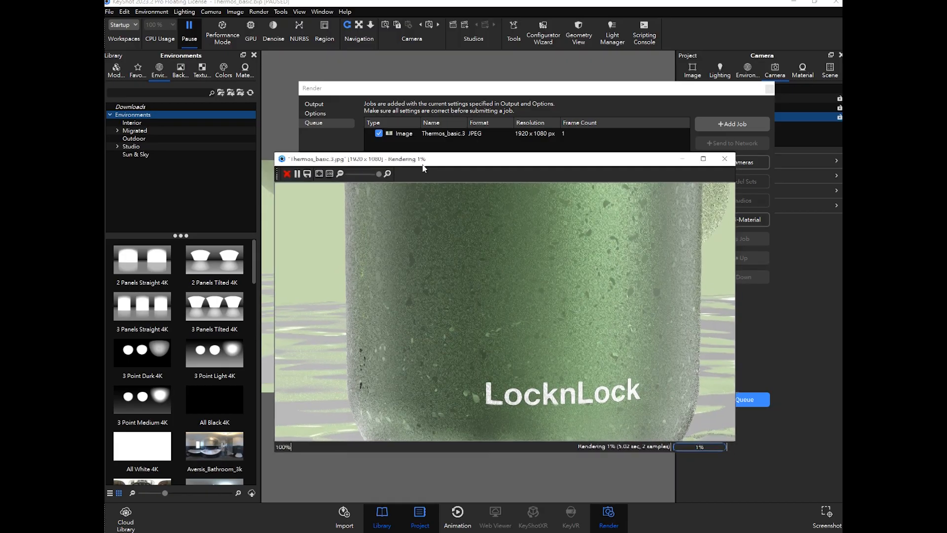
pyautogui.click(285, 174)
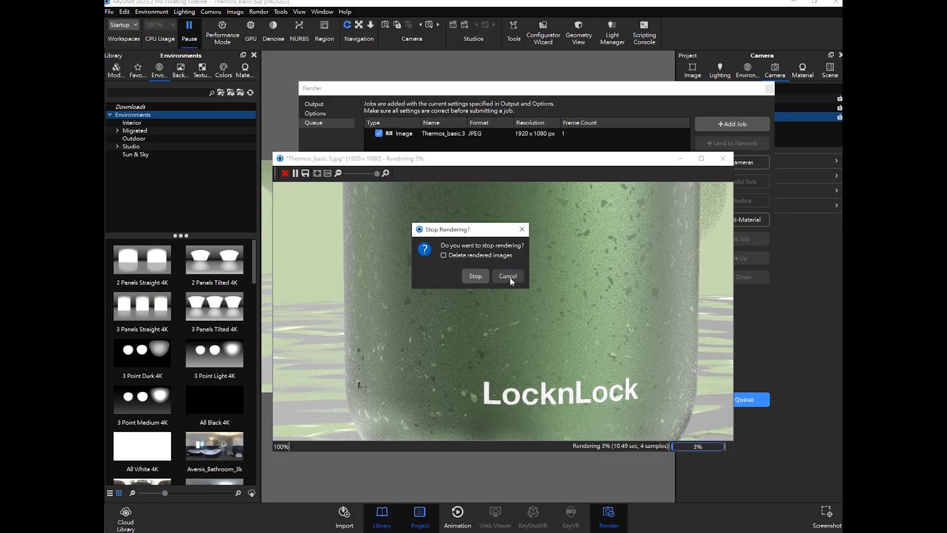
pyautogui.click(478, 274)
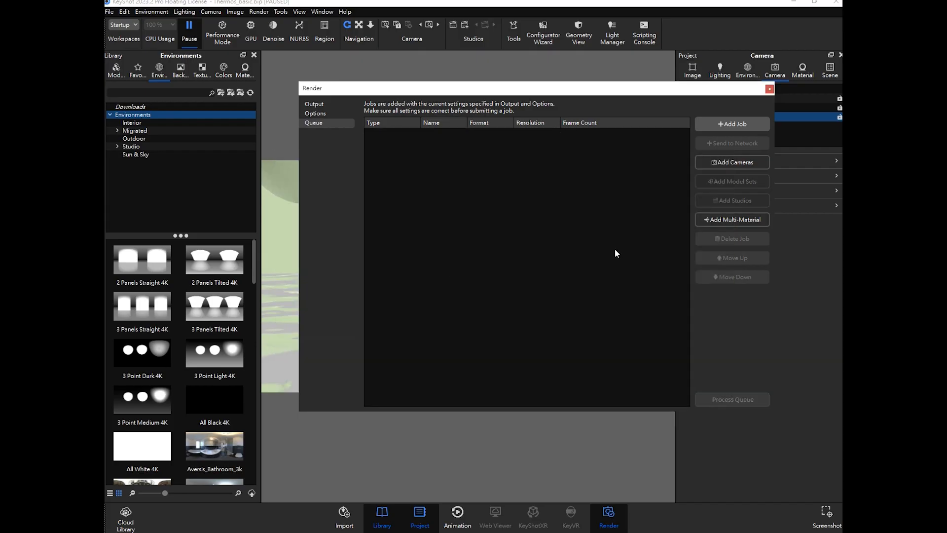
# - Open the Thermos_basic.3 image on the desktop to inspect it, then delete the file
pyautogui.click(793, 2)
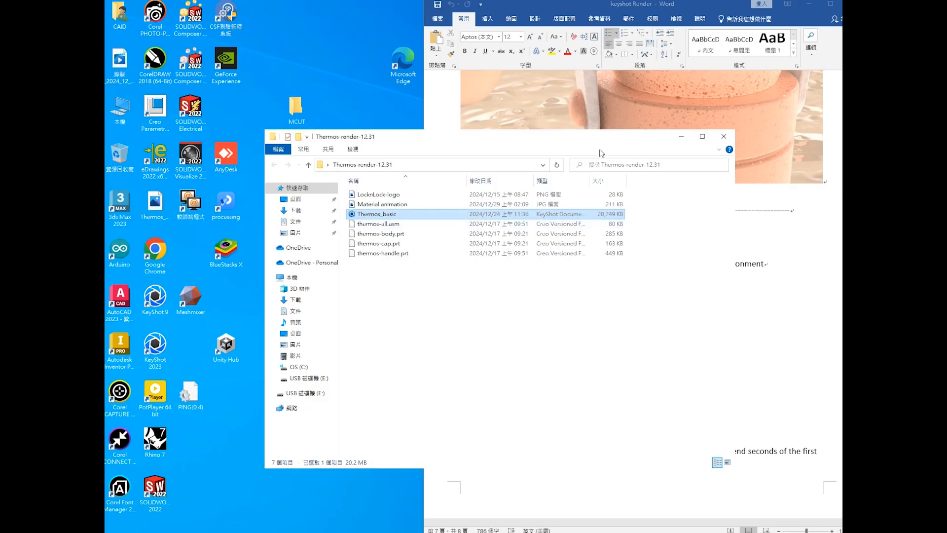
pyautogui.click(681, 137)
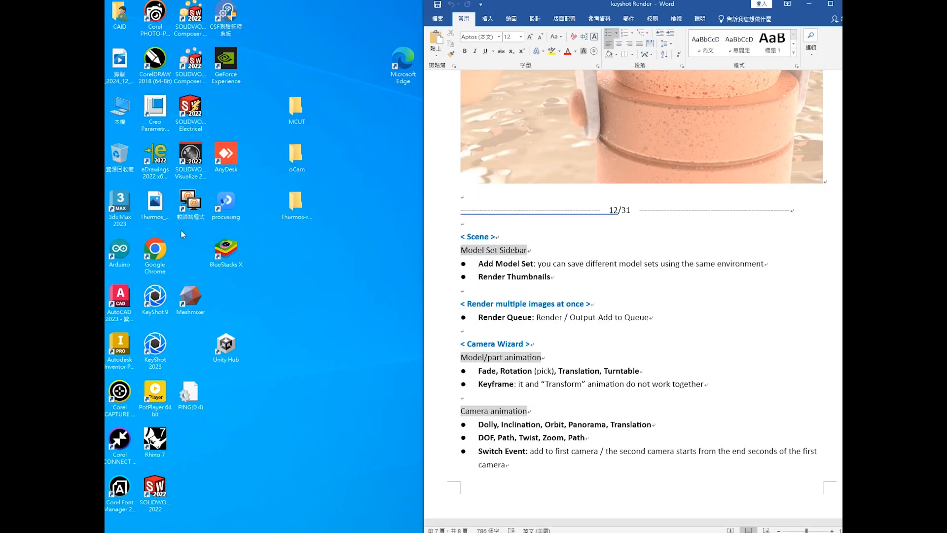
pyautogui.doubleClick(165, 213)
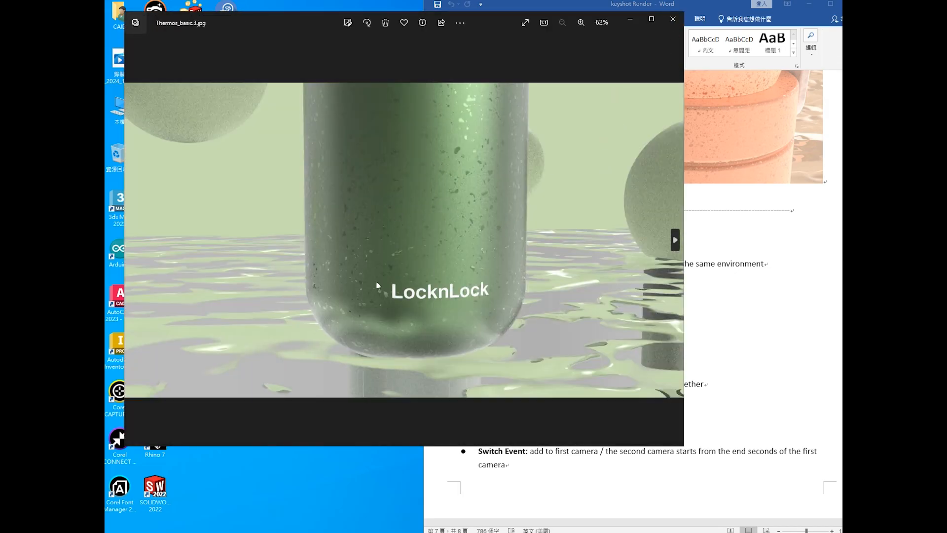
pyautogui.scroll(4, 376, 286)
pyautogui.scroll(-5, 436, 284)
pyautogui.click(673, 18)
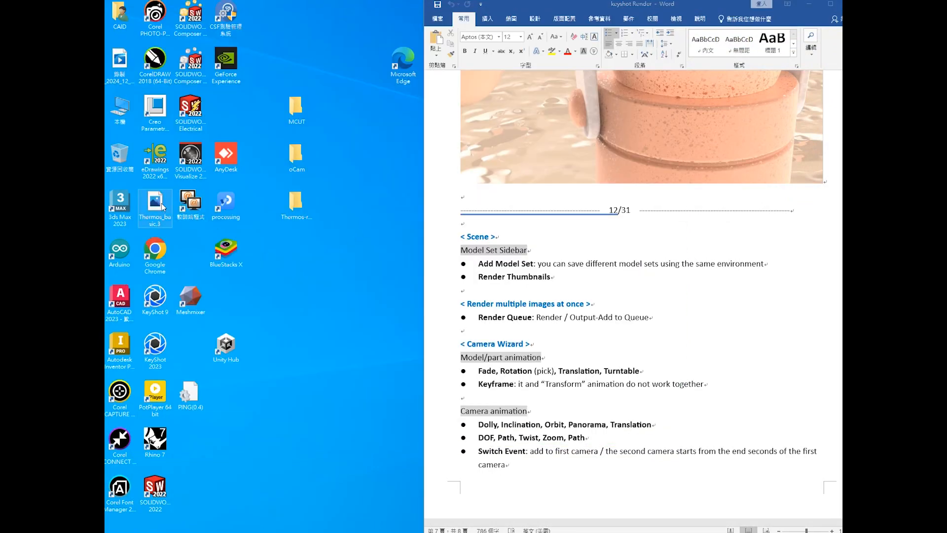
pyautogui.press('Delete')
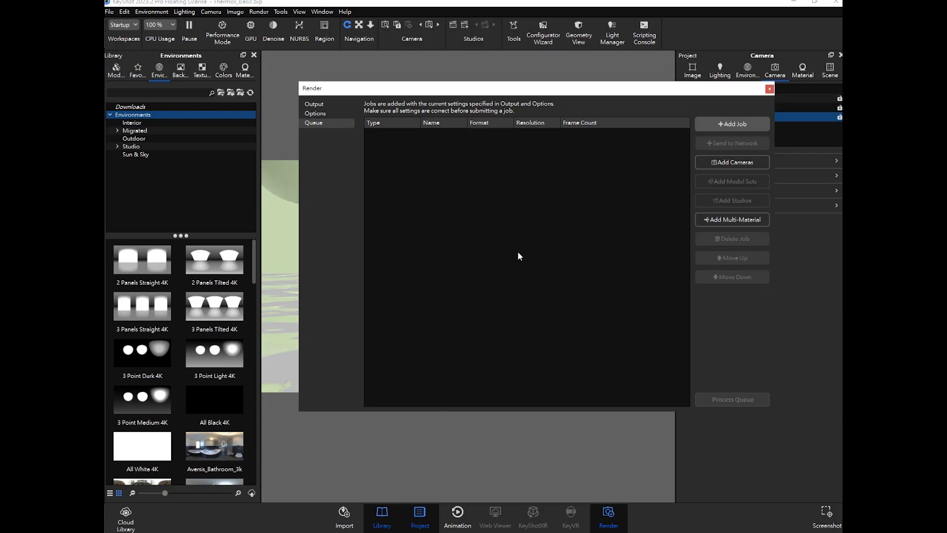
# - Reopen the render window and set the System Render number to 1
pyautogui.click(330, 105)
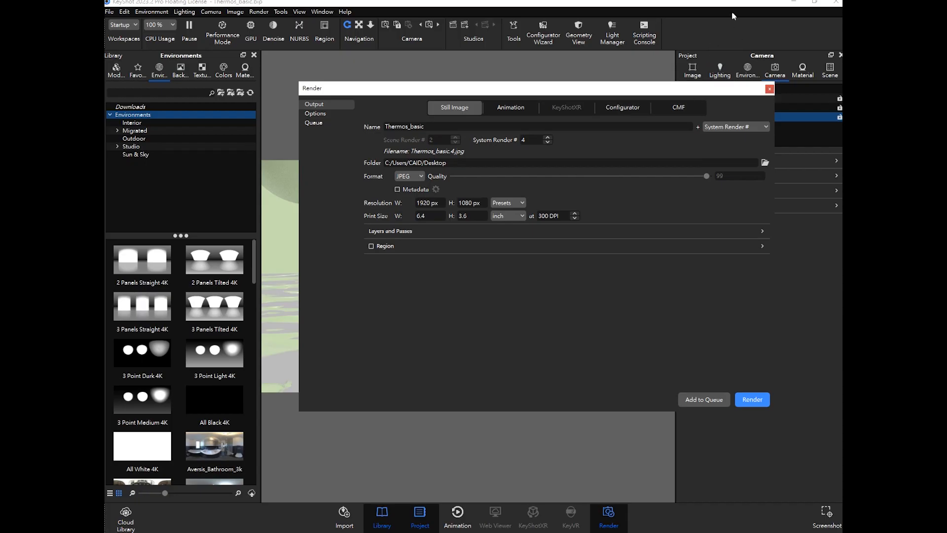
pyautogui.click(769, 90)
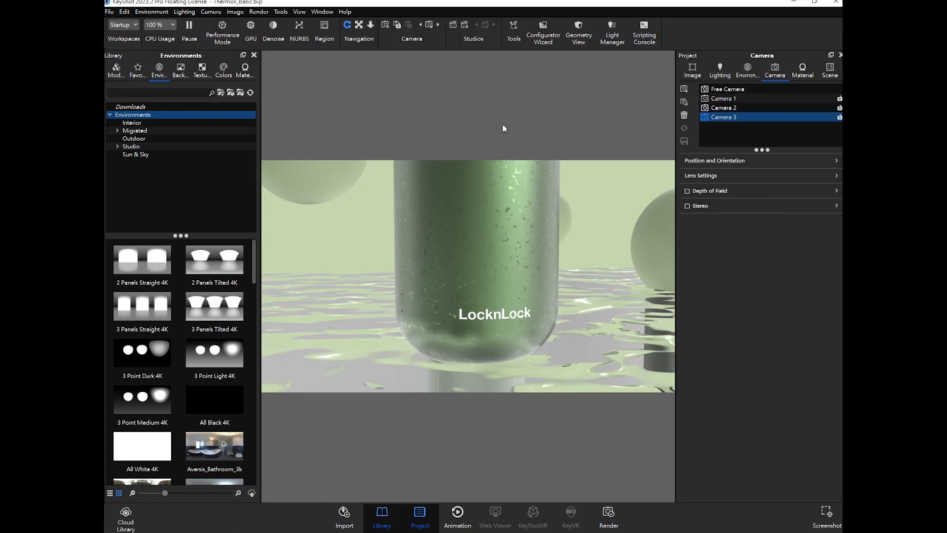
pyautogui.click(609, 515)
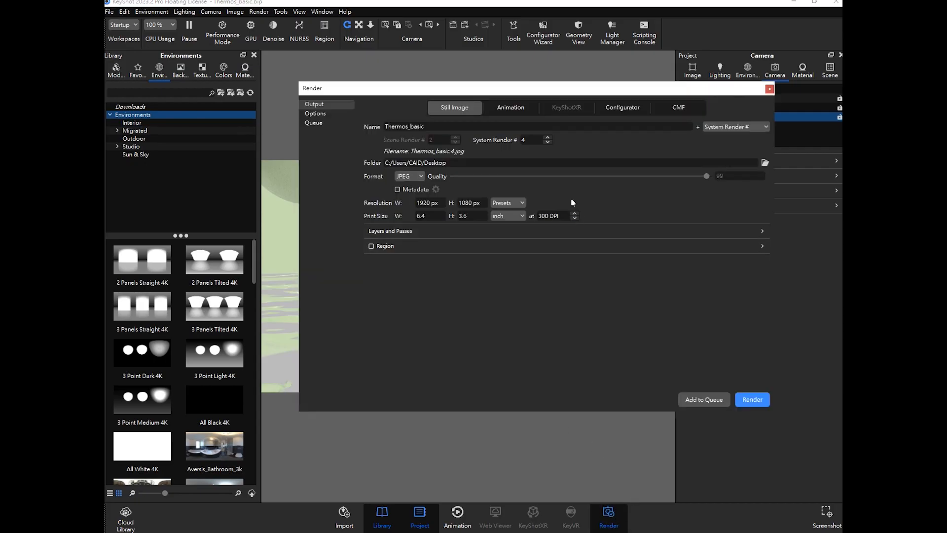
pyautogui.doubleClick(523, 140)
pyautogui.write('1')
pyautogui.press('Return')
# - Set the maximum samples to 30 in the render options
pyautogui.click(323, 116)
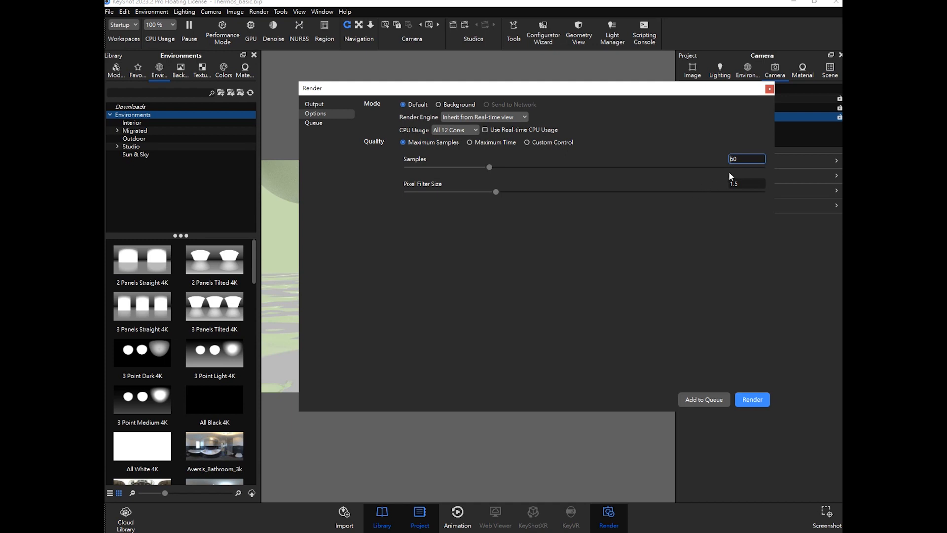
pyautogui.doubleClick(742, 159)
pyautogui.write('30')
pyautogui.press('Return')
# - Add the current still image render to the queue
pyautogui.click(321, 105)
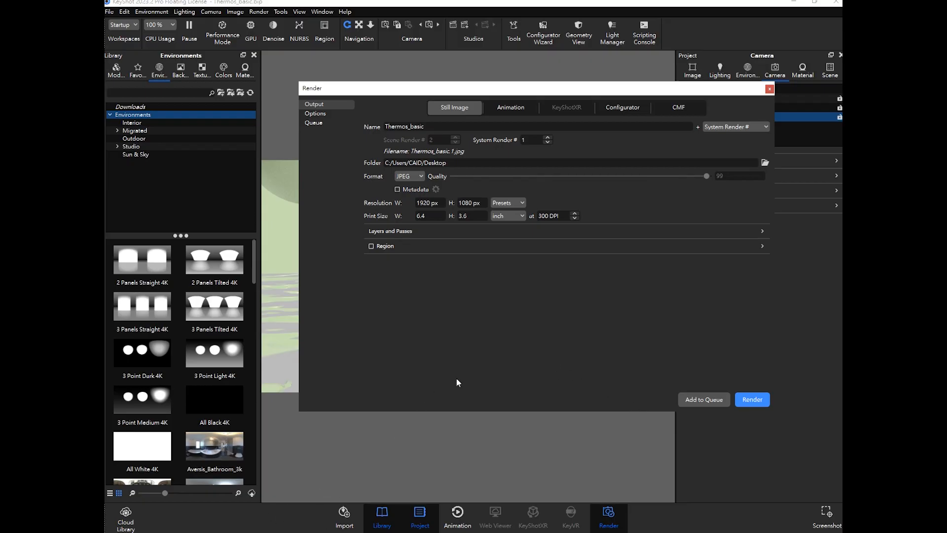
pyautogui.click(619, 508)
pyautogui.click(617, 518)
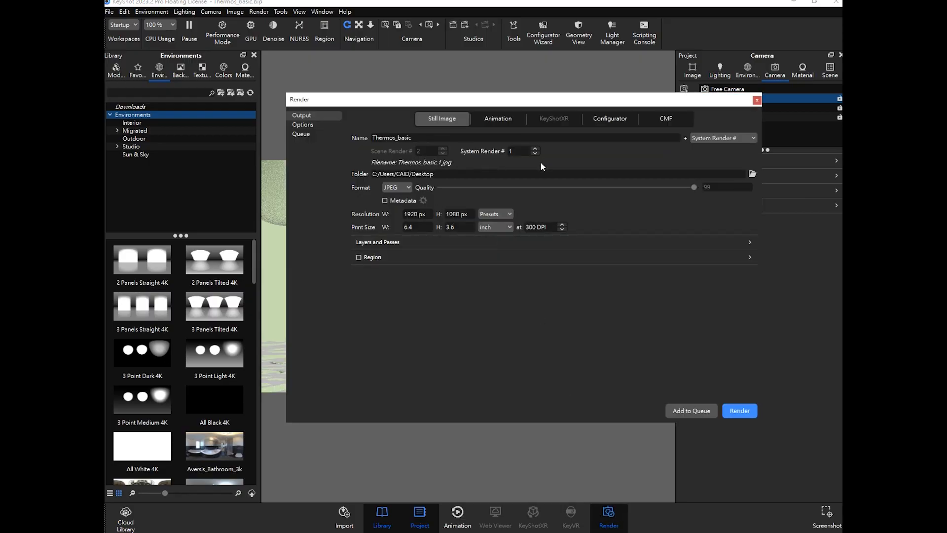
pyautogui.click(312, 124)
pyautogui.click(301, 115)
pyautogui.click(701, 409)
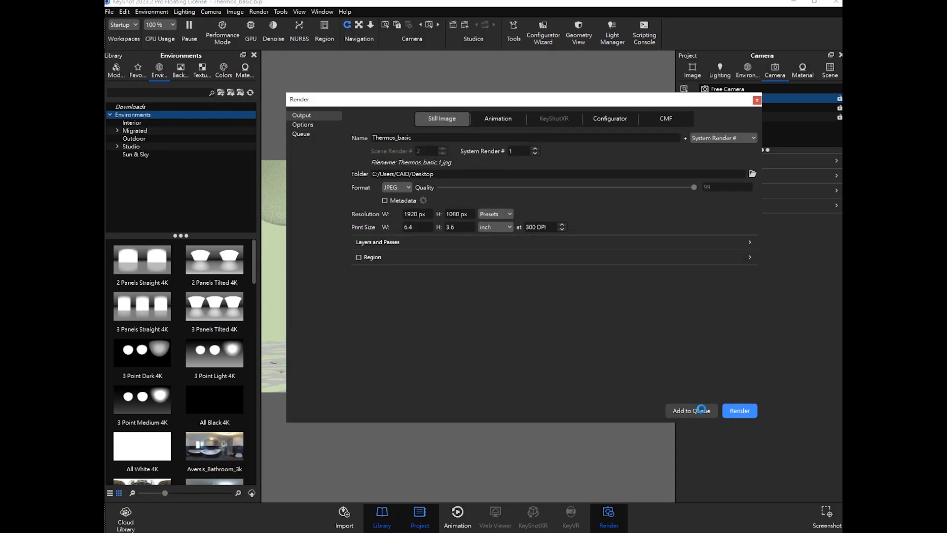
# - Add a second job to the queue, then delete the Thermos_basic.2 job
pyautogui.click(313, 126)
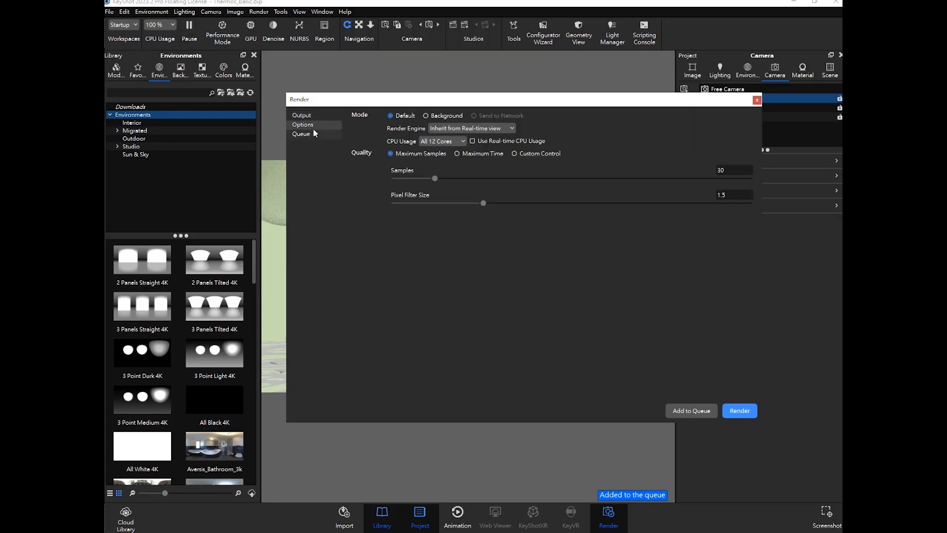
pyautogui.click(313, 133)
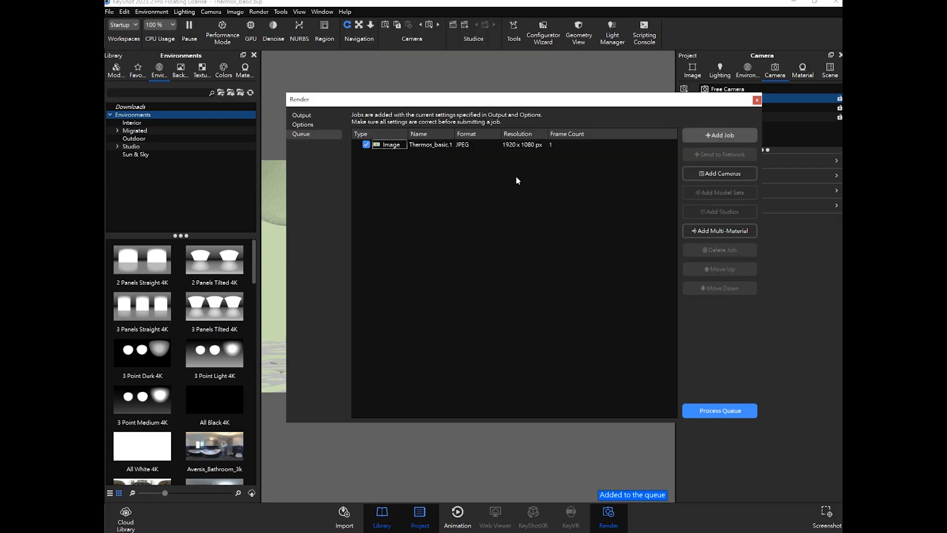
pyautogui.click(710, 134)
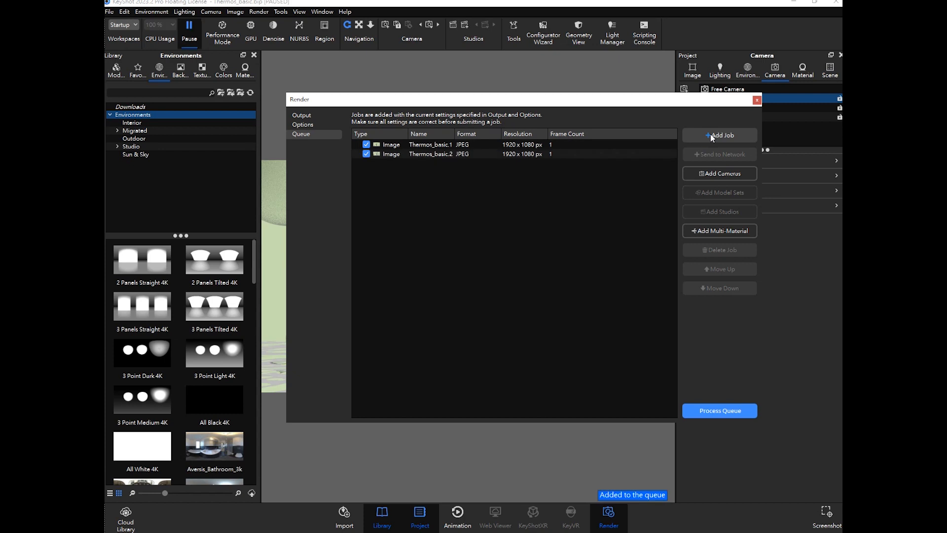
pyautogui.click(399, 155)
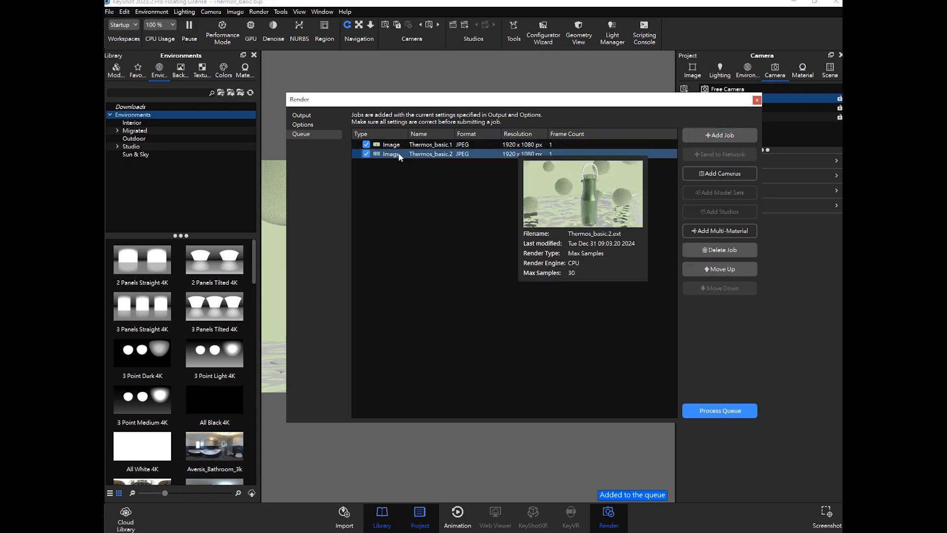
pyautogui.press('Delete')
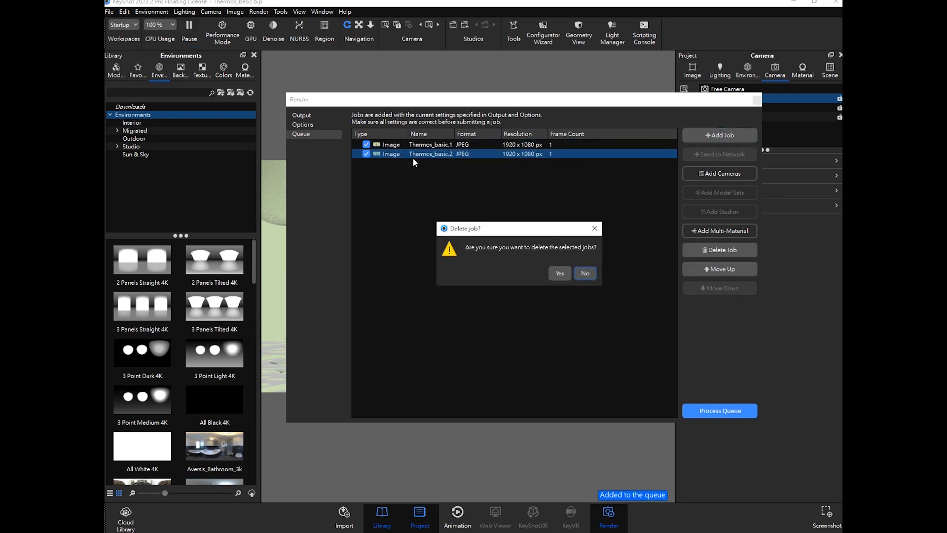
pyautogui.click(562, 273)
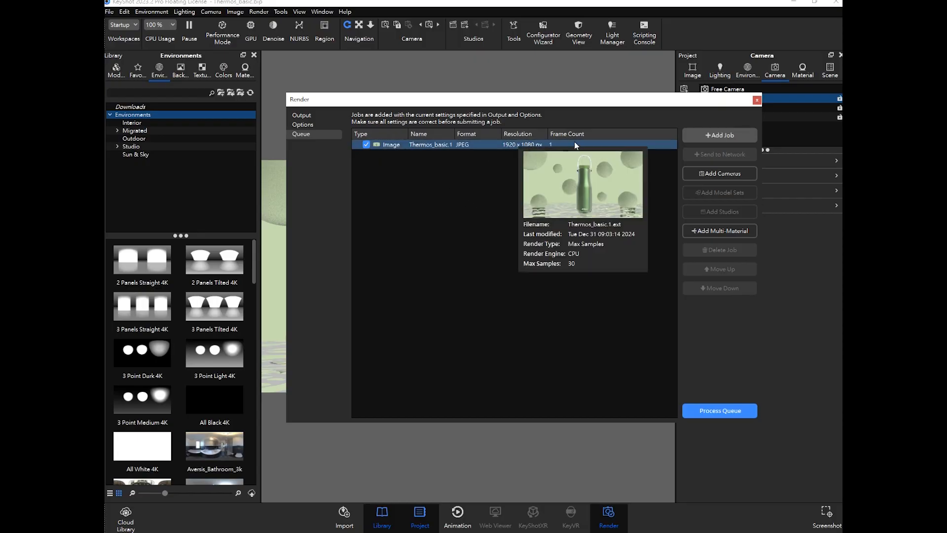
# - Review the output settings and the queued job in the render window
pyautogui.moveTo(581, 103); pyautogui.dragTo(452, 87)
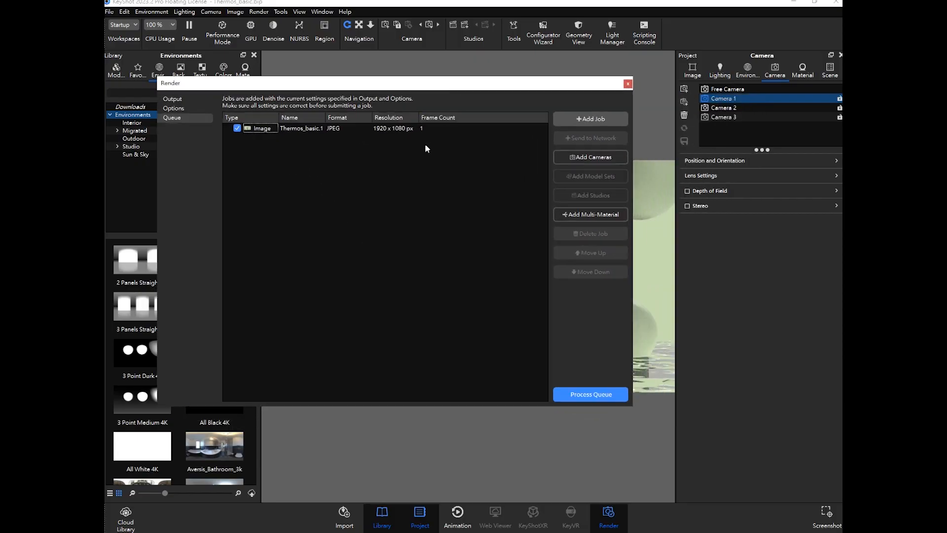
pyautogui.click(178, 99)
pyautogui.click(367, 133)
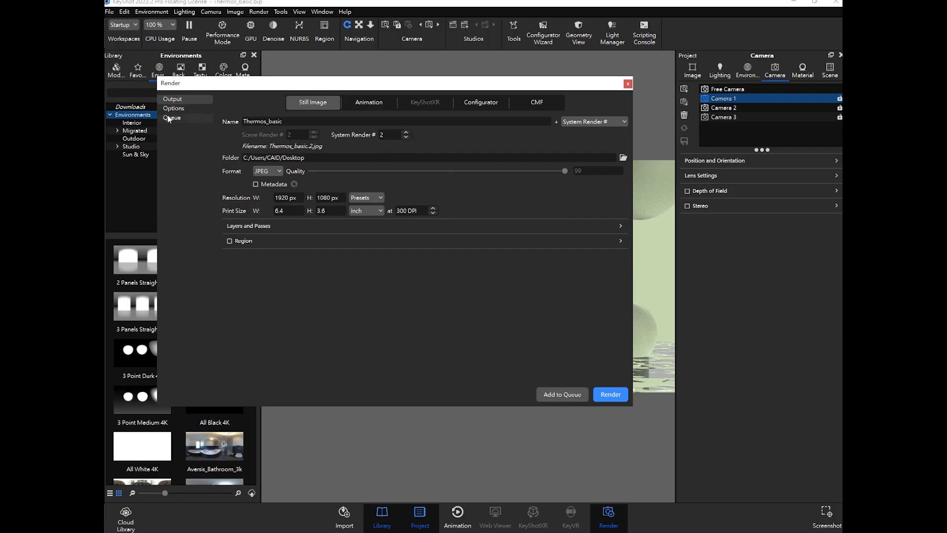
pyautogui.click(181, 118)
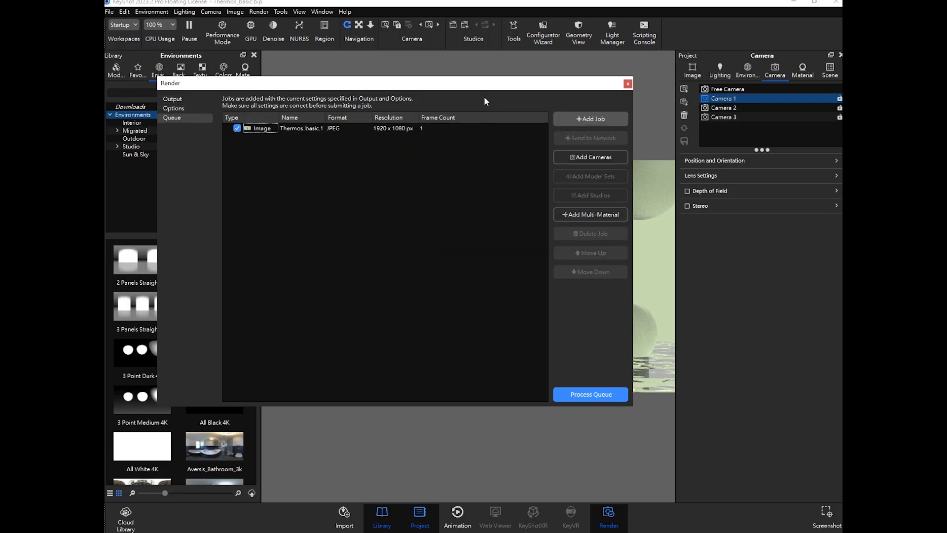
pyautogui.moveTo(491, 85)
pyautogui.mouseDown()
pyautogui.moveTo(520, 118)
pyautogui.moveTo(505, 95)
pyautogui.mouseUp()
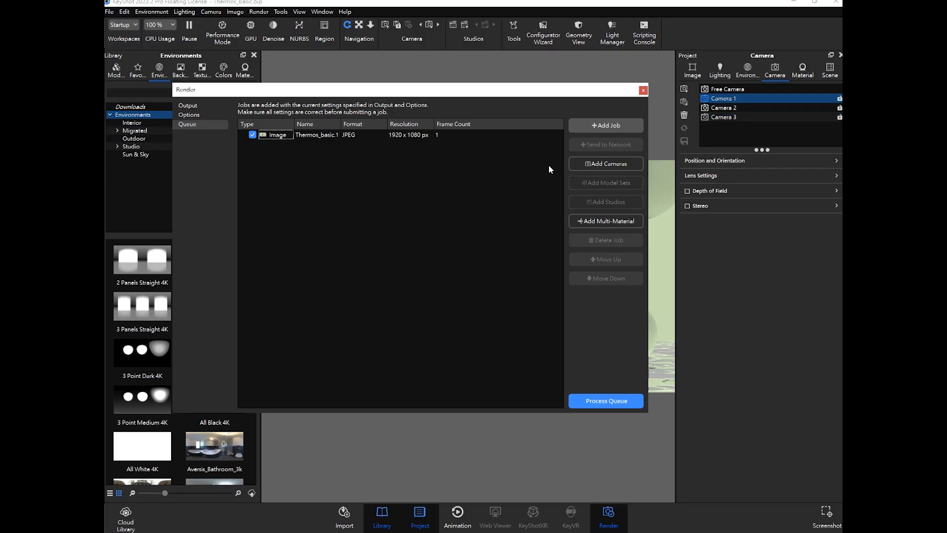
pyautogui.moveTo(576, 98); pyautogui.dragTo(552, 198)
# - Select Camera 2 and add a still image render job for it to the queue
pyautogui.keyDown('ctrl'); pyautogui.click(719, 108); pyautogui.keyUp('ctrl')
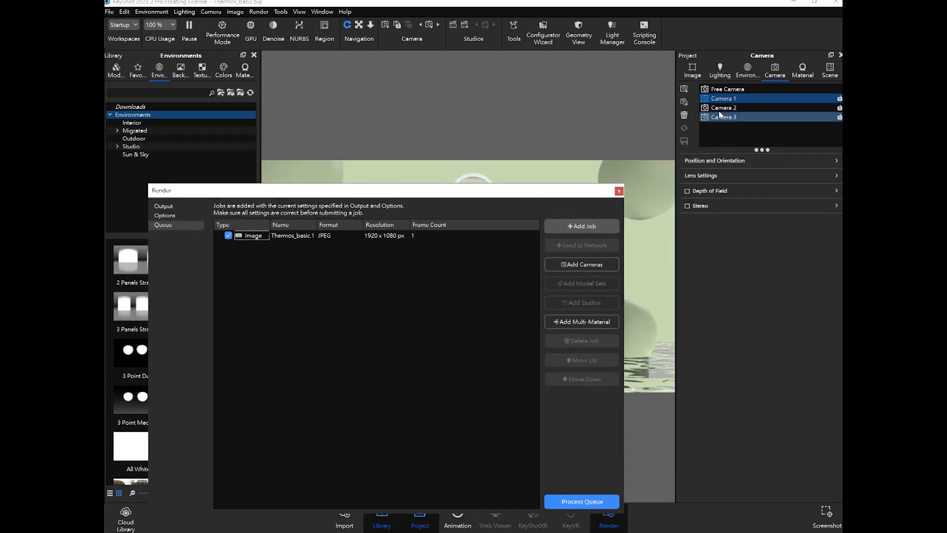
pyautogui.click(733, 109)
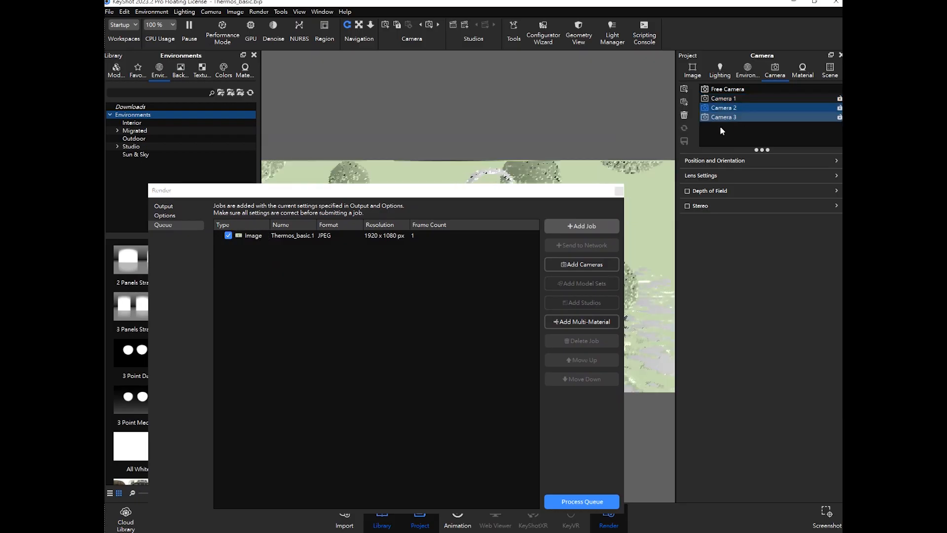
pyautogui.moveTo(549, 197); pyautogui.dragTo(554, 143)
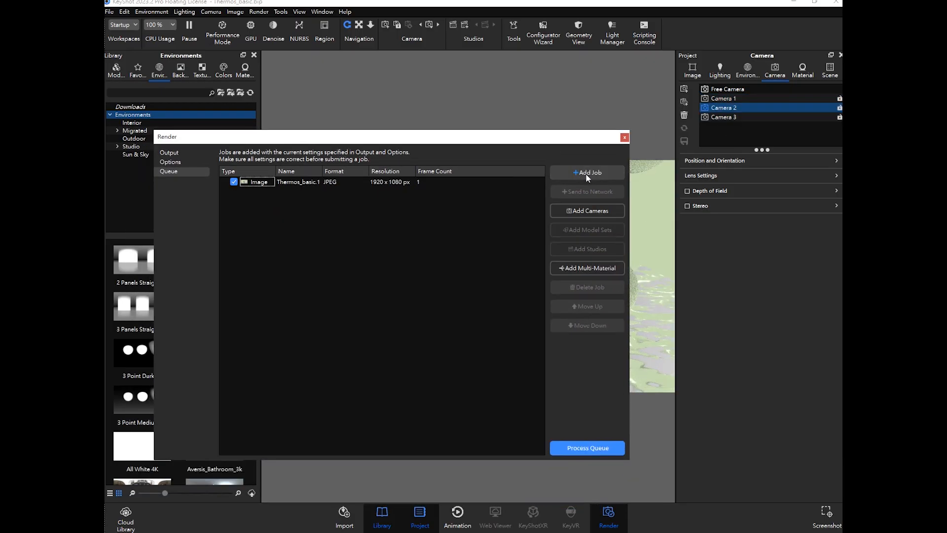
pyautogui.click(587, 174)
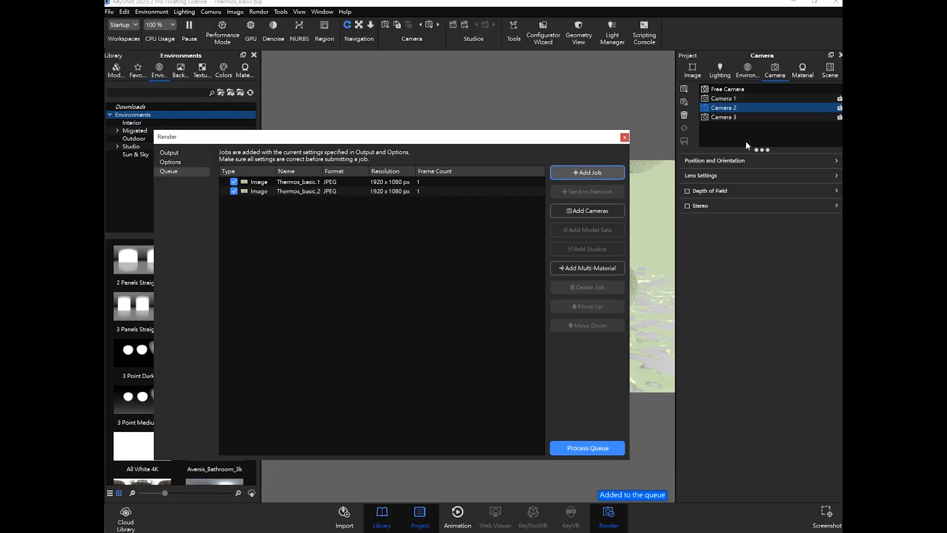
# - Select Camera 3 and add another render job for it to the queue
pyautogui.keyDown('ctrl'); pyautogui.click(735, 118); pyautogui.keyUp('ctrl')
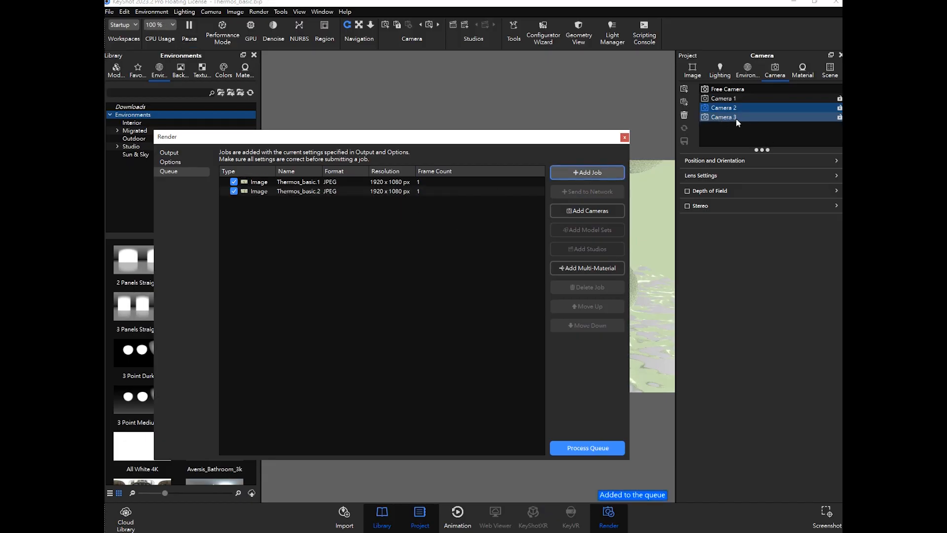
pyautogui.click(734, 118)
pyautogui.moveTo(529, 140); pyautogui.dragTo(514, 109)
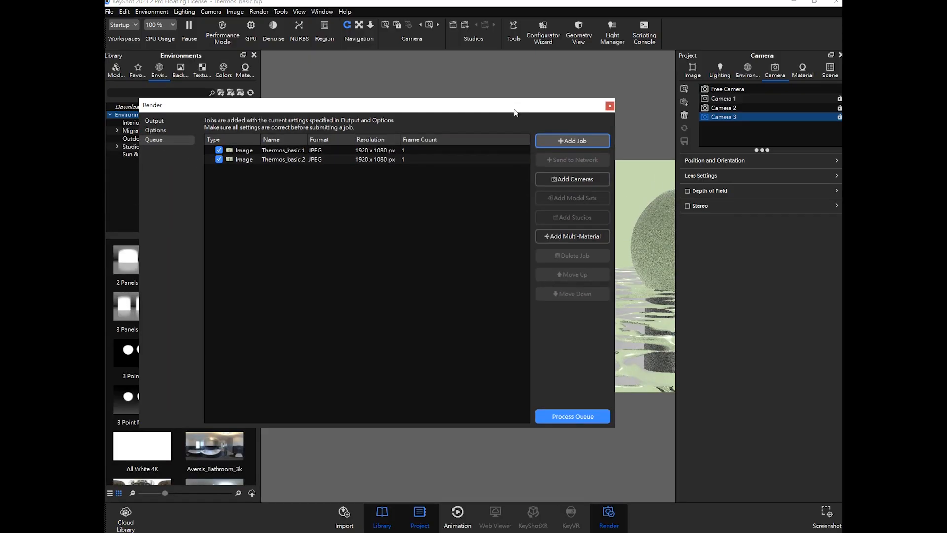
pyautogui.click(583, 143)
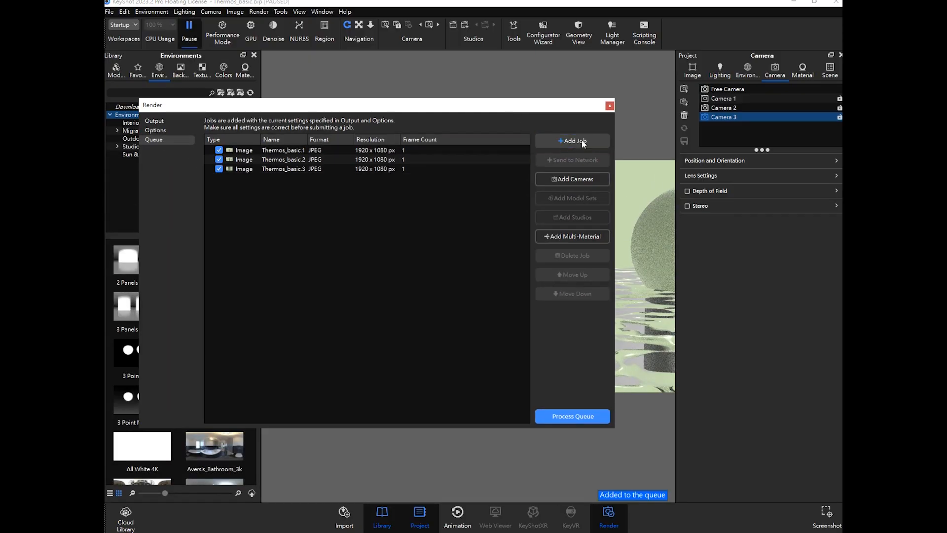
# - Inspect the queued Thermos_basic.2 job's details and start processing the render queue
pyautogui.moveTo(489, 106); pyautogui.dragTo(578, 111)
pyautogui.click(336, 154)
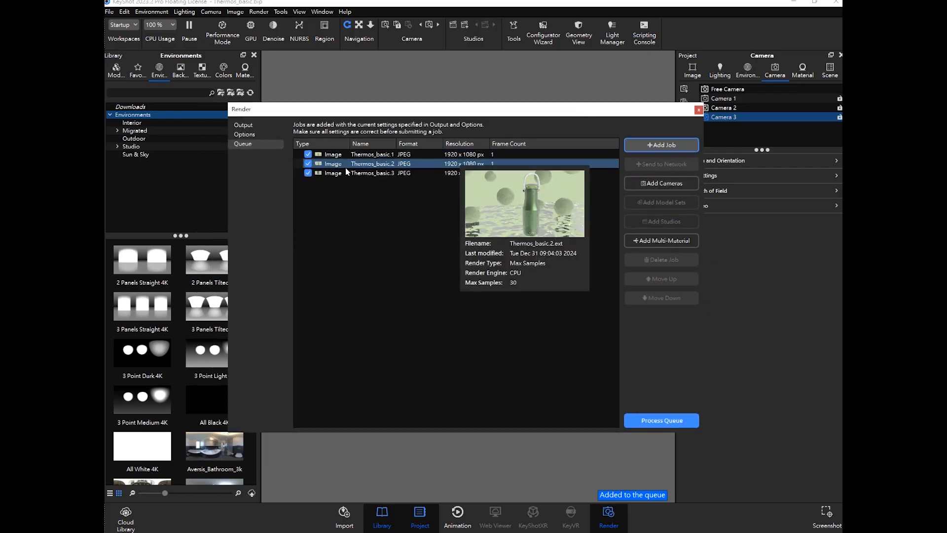
pyautogui.click(583, 319)
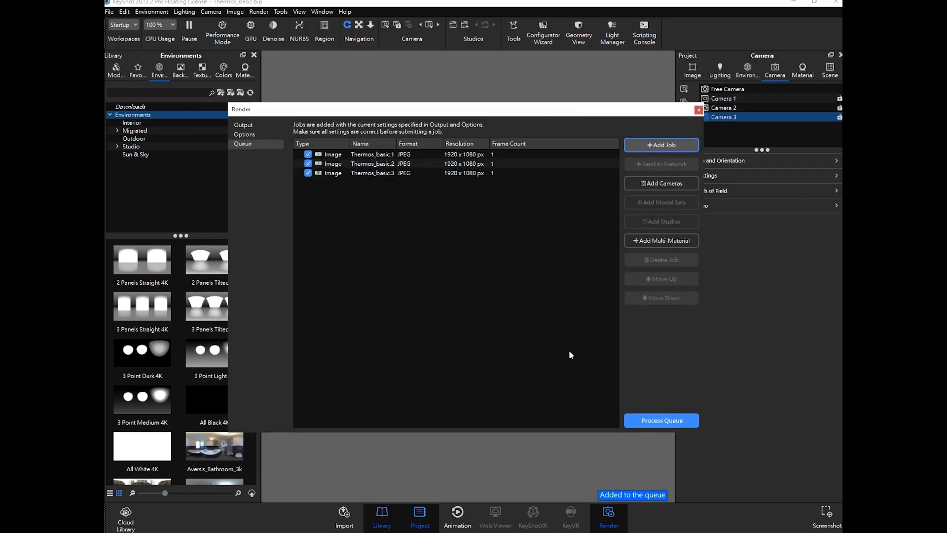
pyautogui.click(662, 420)
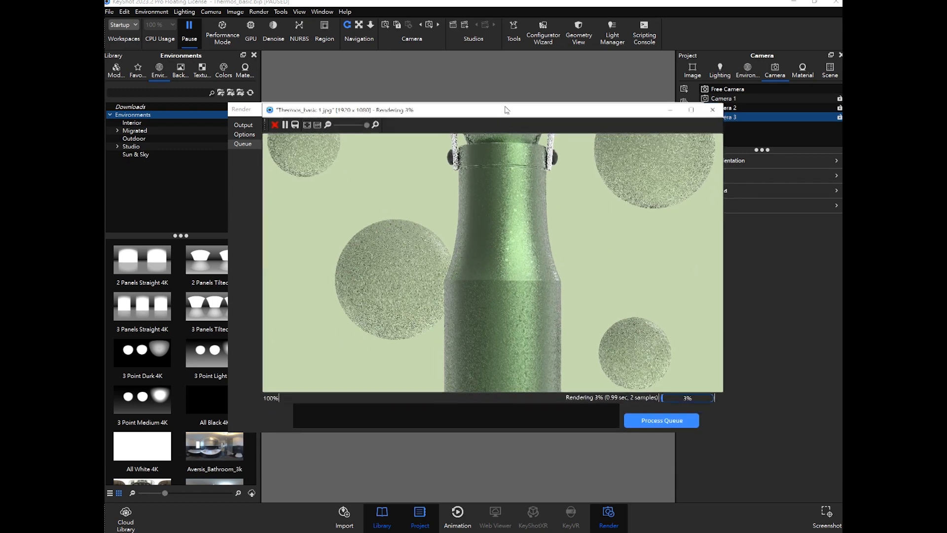
# - Stop each queued render in turn and close the render window
pyautogui.scroll(-2, 522, 261)
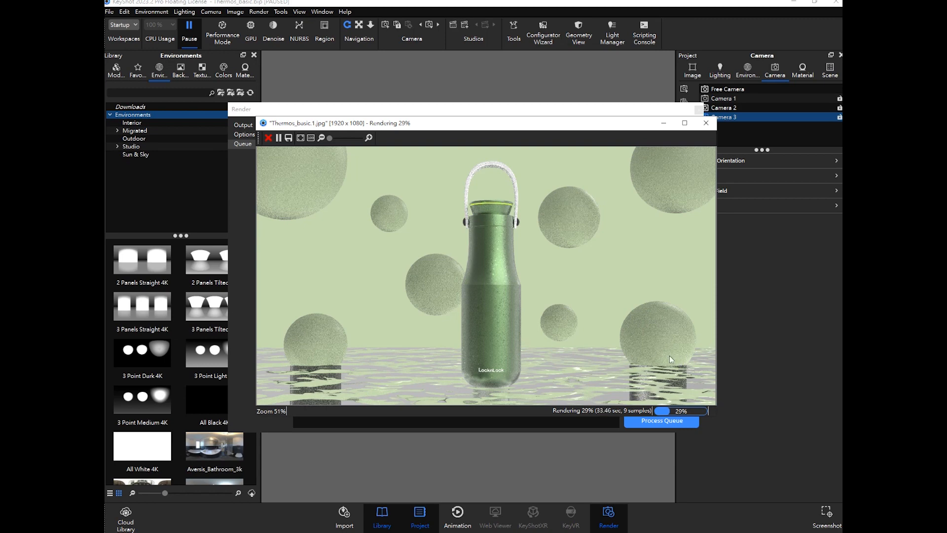
pyautogui.click(268, 138)
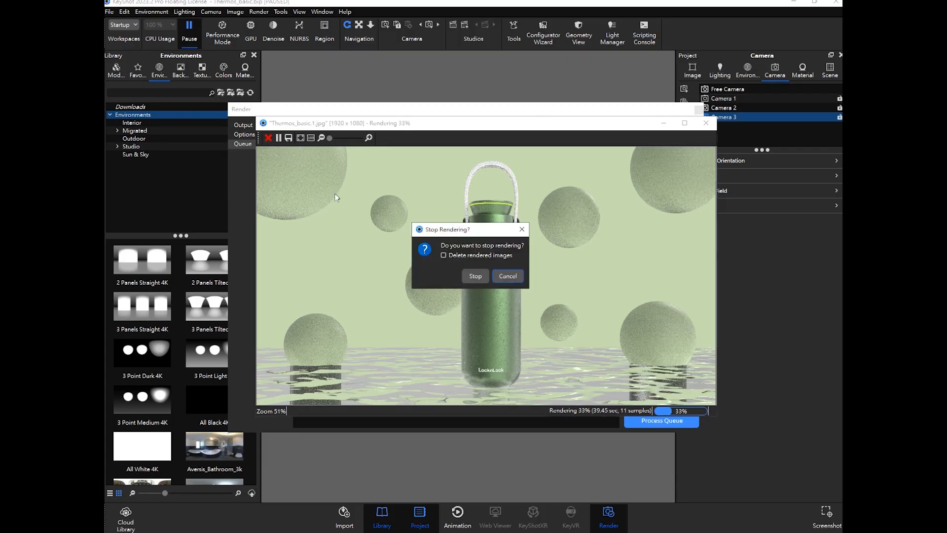
pyautogui.click(475, 276)
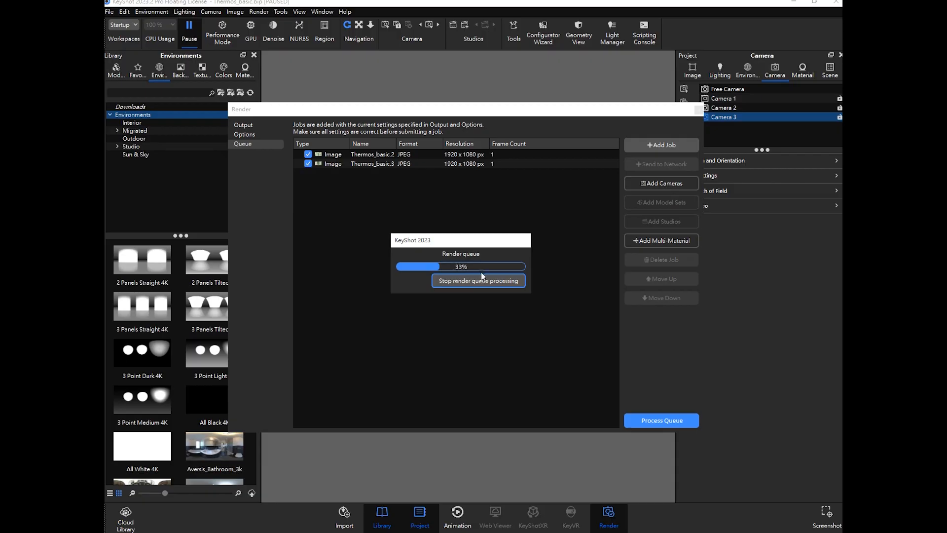
pyautogui.click(288, 200)
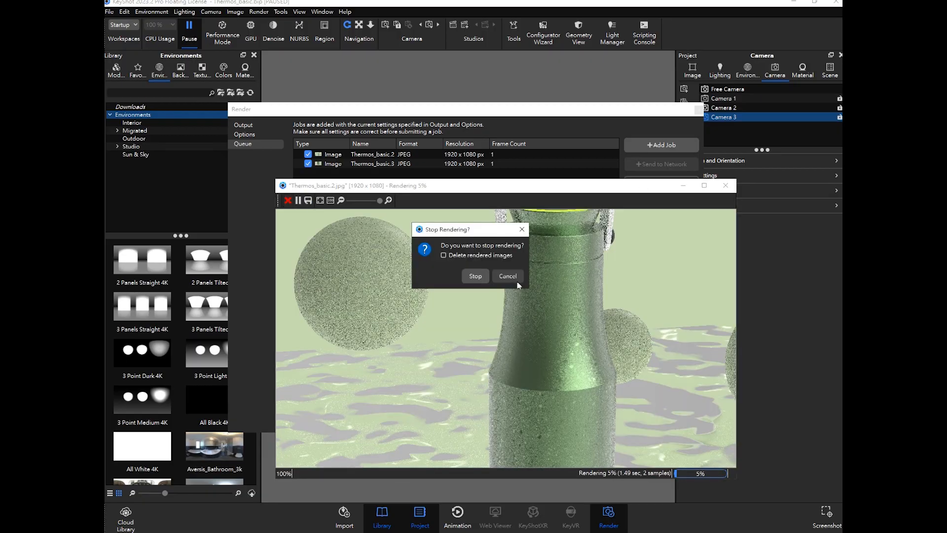
pyautogui.click(508, 276)
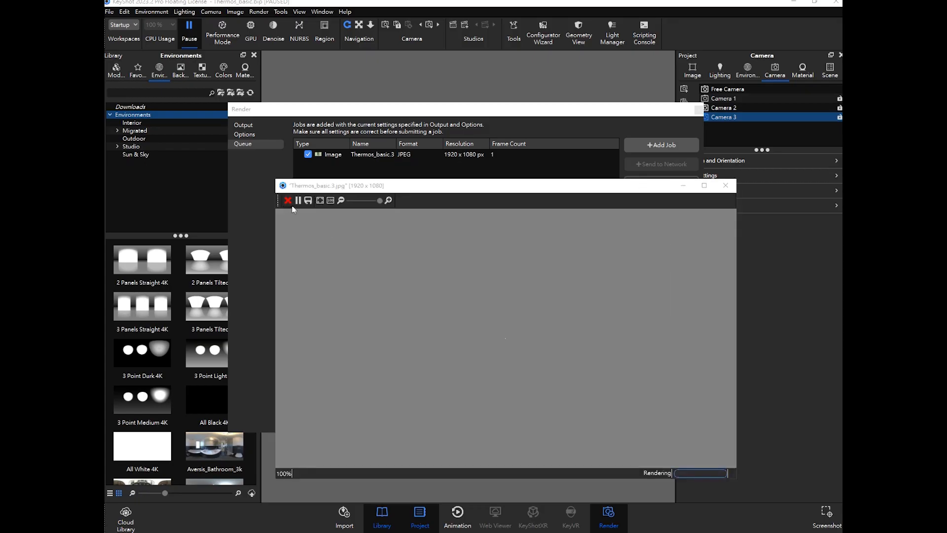
pyautogui.click(288, 199)
pyautogui.click(510, 275)
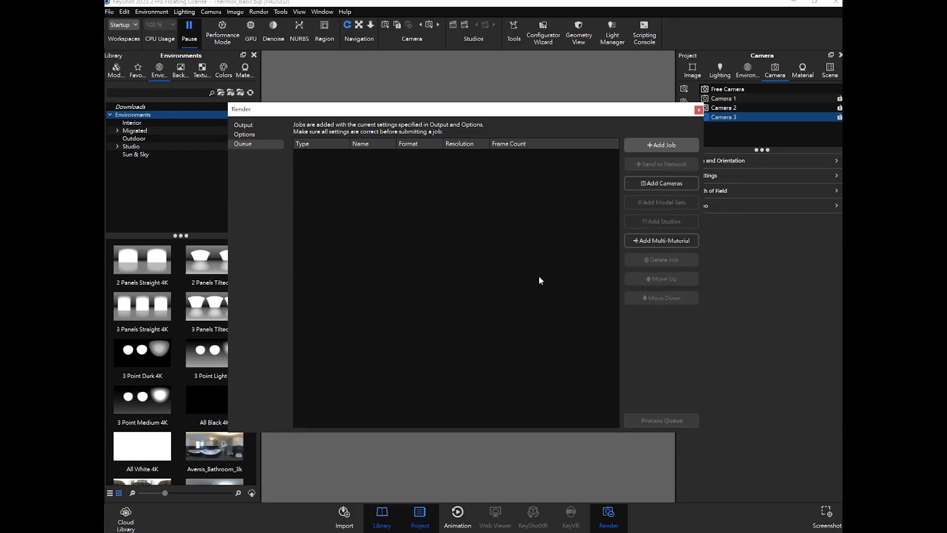
pyautogui.click(698, 110)
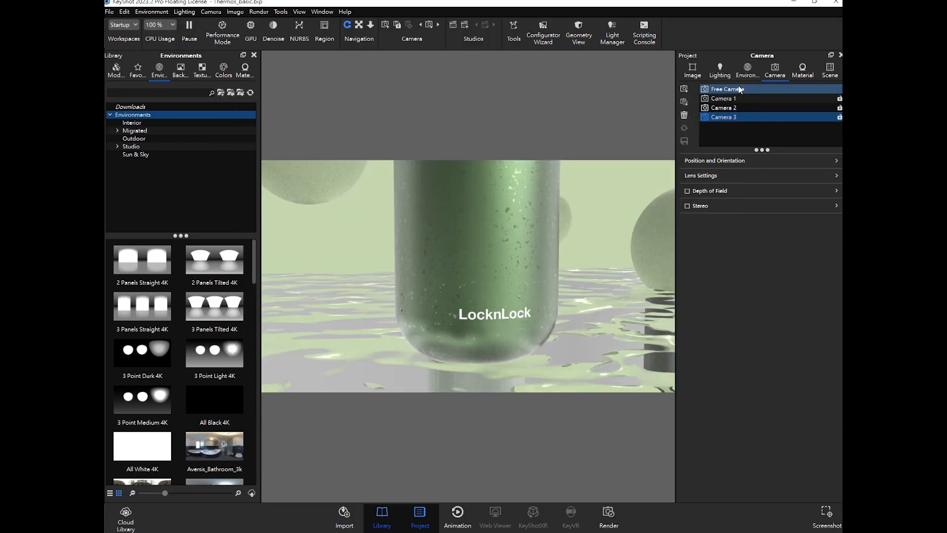
# - Minimise the program and view the rendered Thermos_basic.2.jpg image in the photo viewer
pyautogui.click(789, 6)
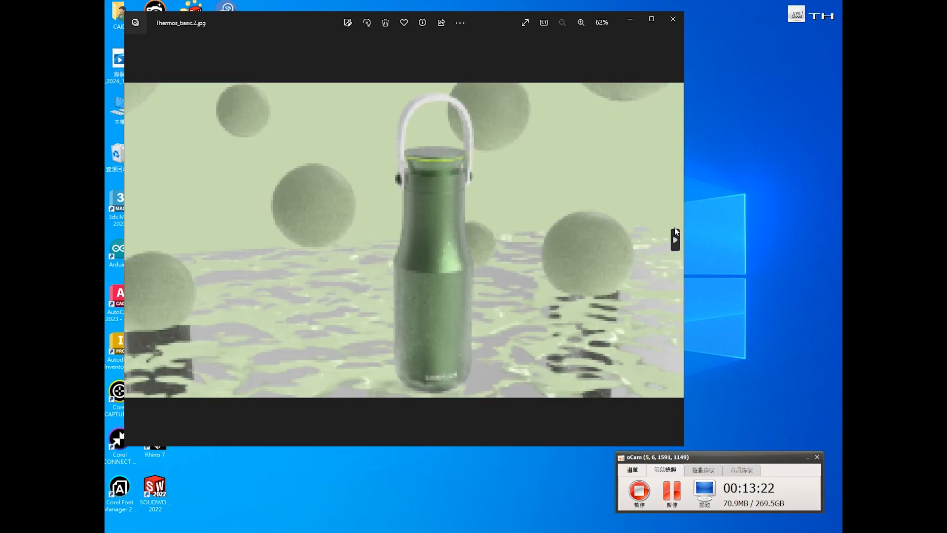
pyautogui.click(675, 240)
pyautogui.click(673, 18)
# - Delete the rendered thermos image files from the desktop
pyautogui.click(159, 204)
pyautogui.press('Delete')
pyautogui.click(188, 250)
pyautogui.press('Delete')
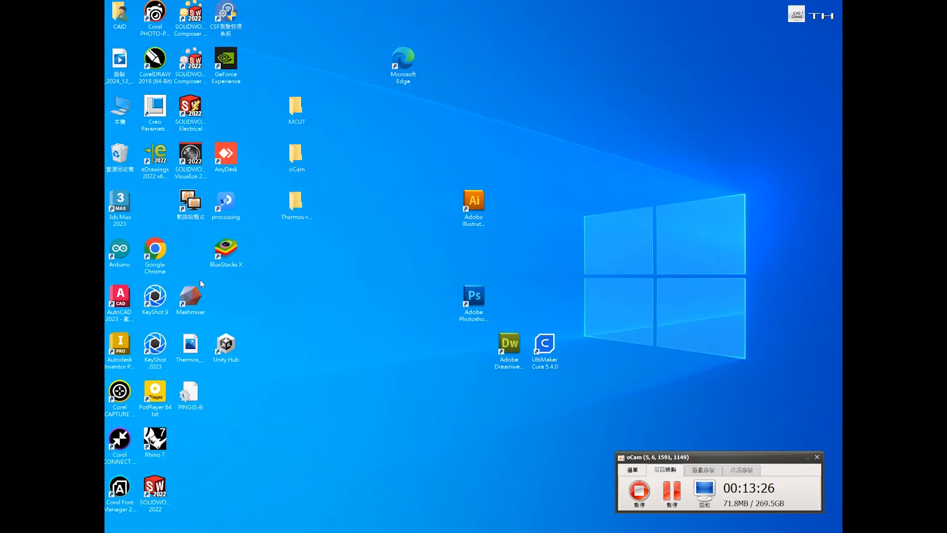
pyautogui.click(191, 350)
pyautogui.press('Delete')
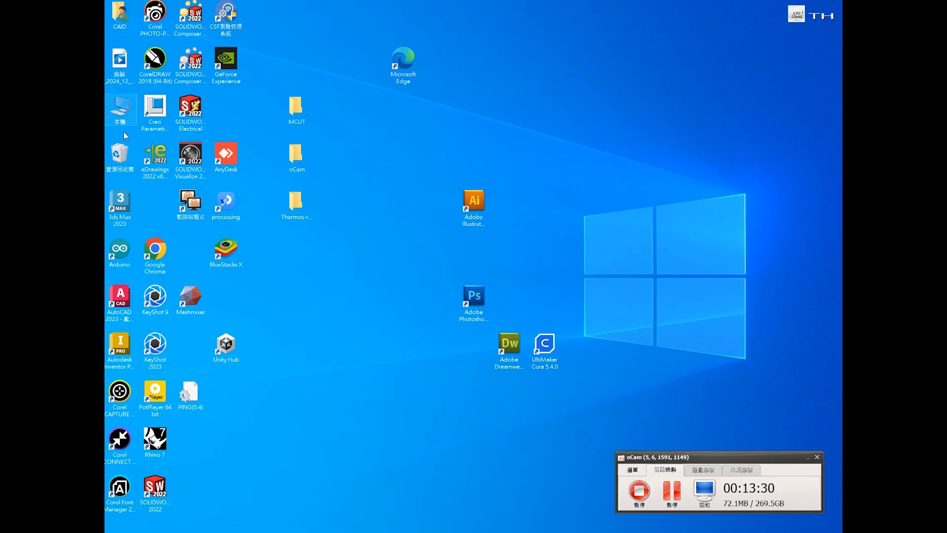
# - Empty the Recycle Bin and return to the thermos scene
pyautogui.rightClick(131, 154)
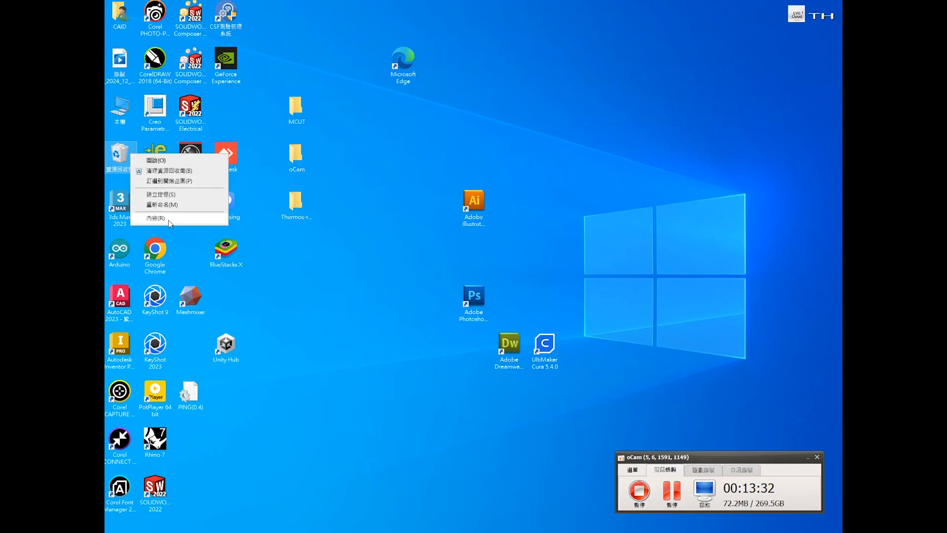
pyautogui.click(168, 170)
pyautogui.click(511, 279)
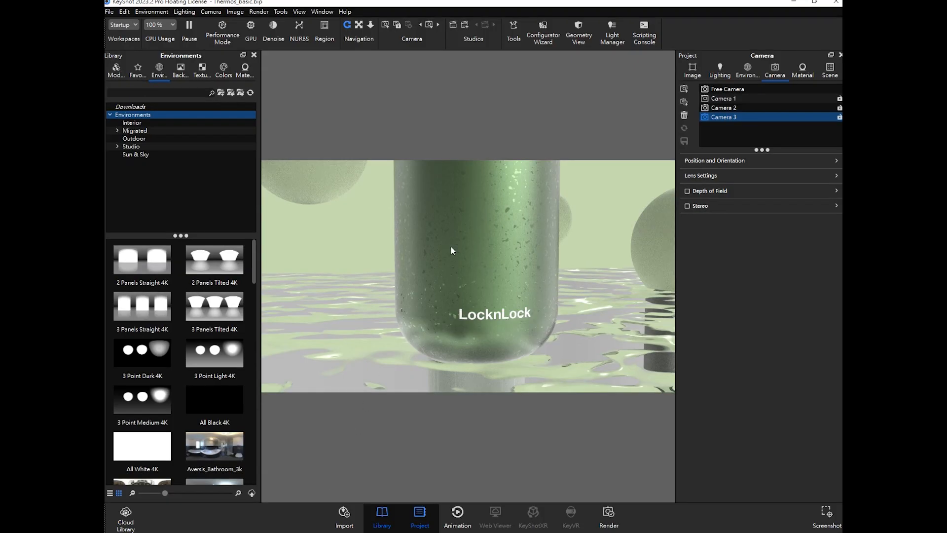
# - Show the model sets list beside the scene tree and switch the view to Camera 1
pyautogui.click(829, 73)
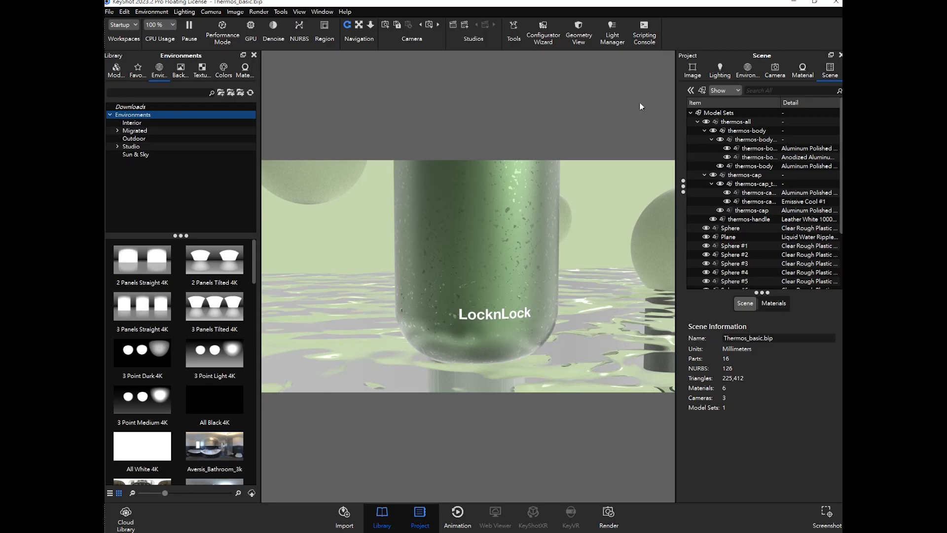
pyautogui.click(691, 91)
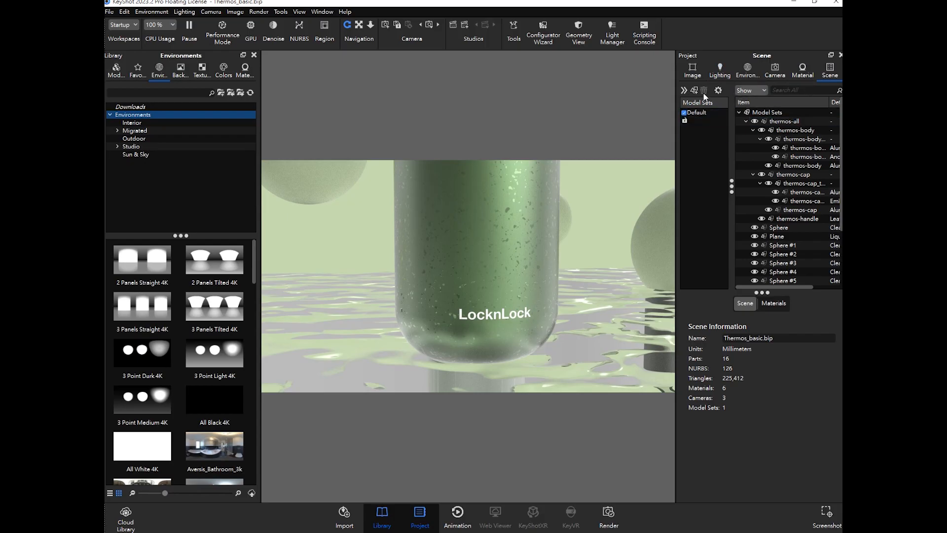
pyautogui.click(786, 72)
pyautogui.click(733, 99)
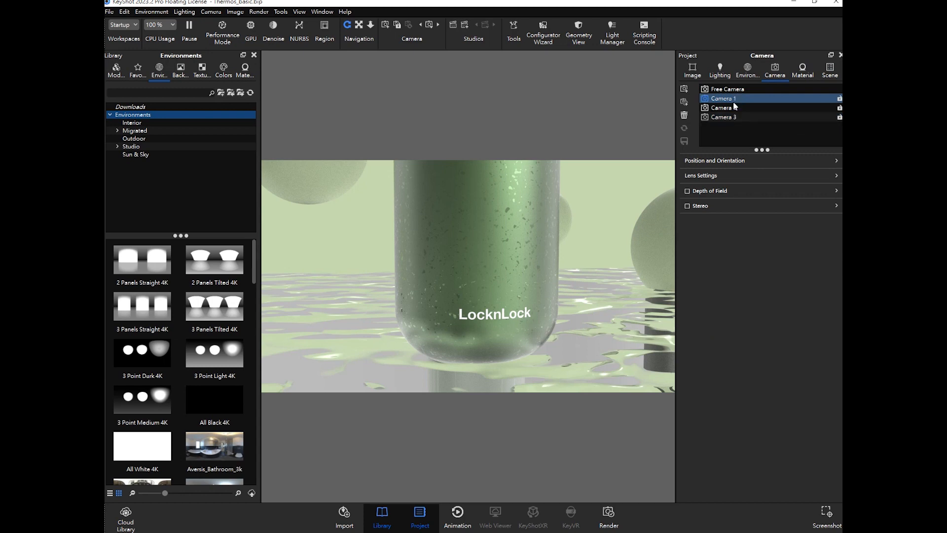
pyautogui.click(836, 74)
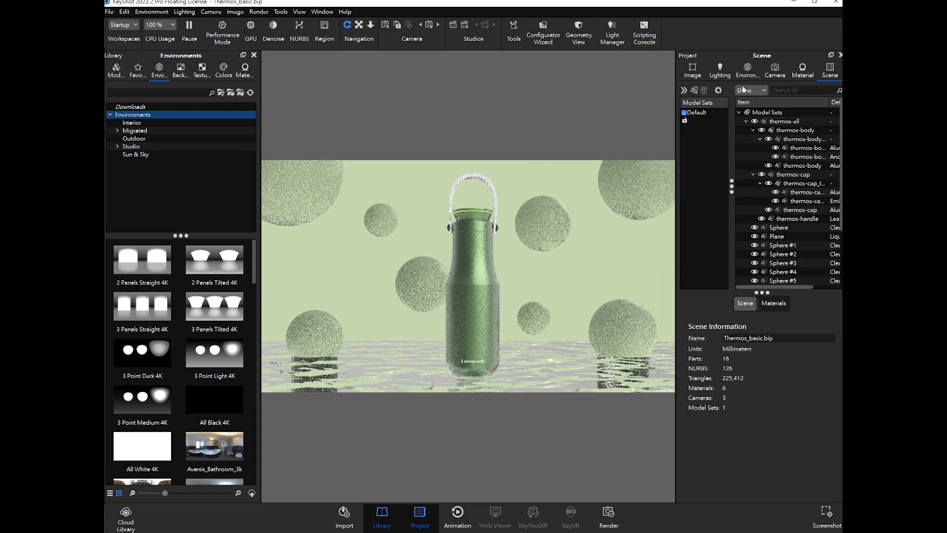
# - Render thumbnails for the Default model set
pyautogui.rightClick(707, 123)
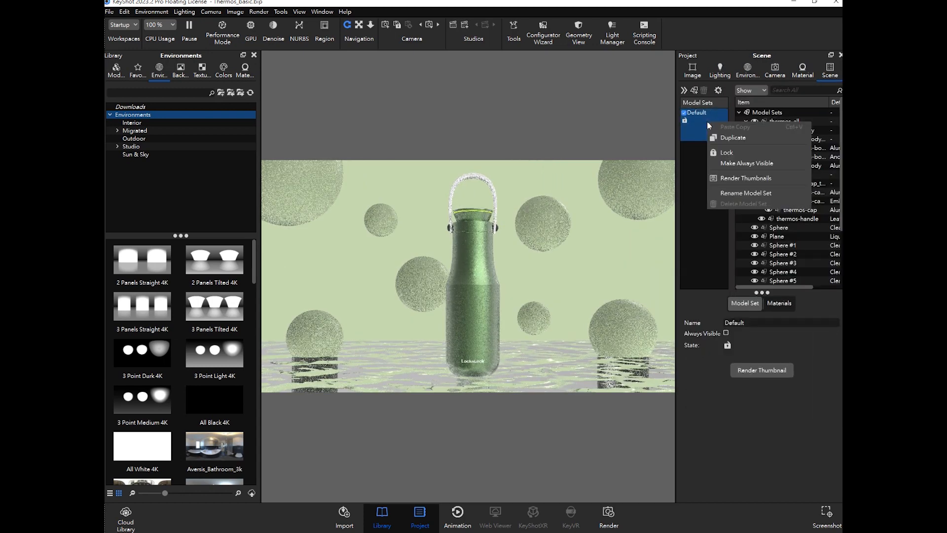
pyautogui.click(759, 177)
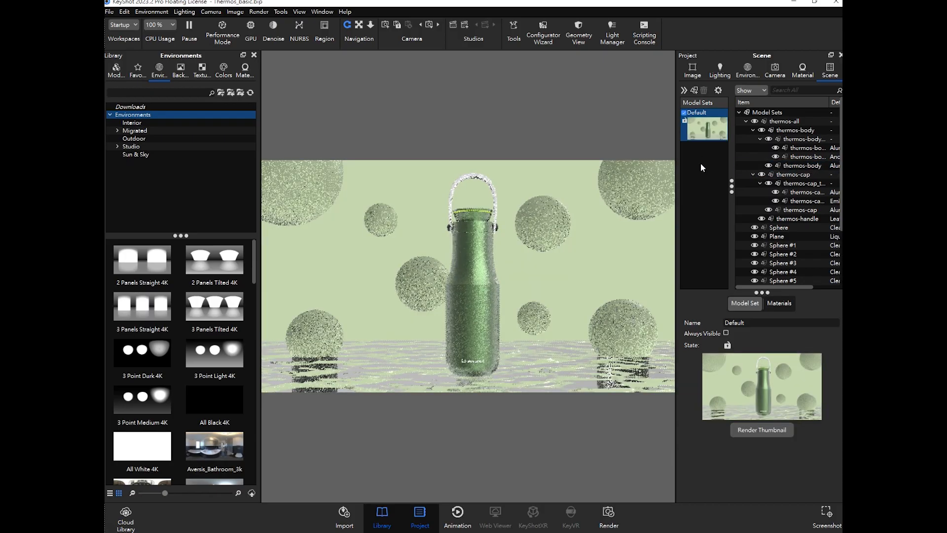
# - Rename the Default model set to Thermos Render
pyautogui.rightClick(702, 114)
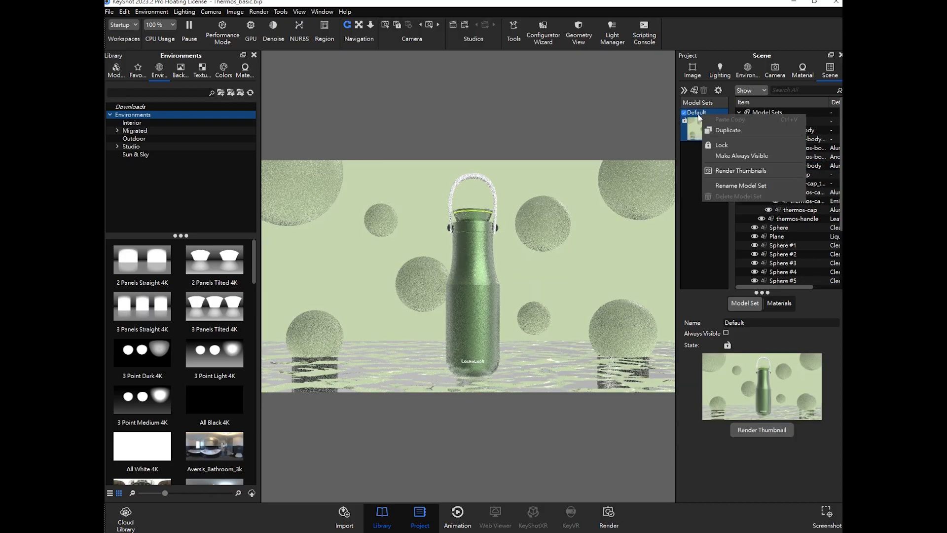
pyautogui.click(739, 185)
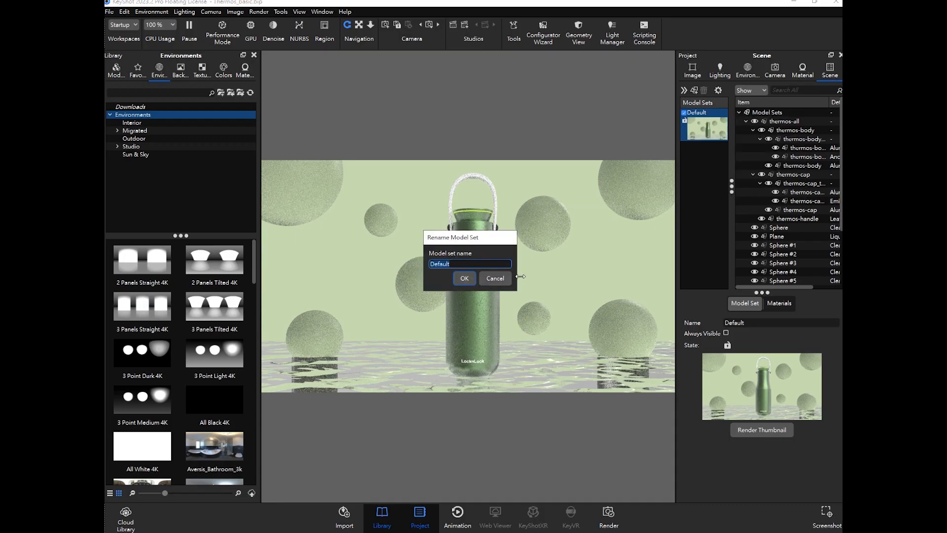
pyautogui.write('Thermo')
pyautogui.write('s Render')
pyautogui.click(471, 279)
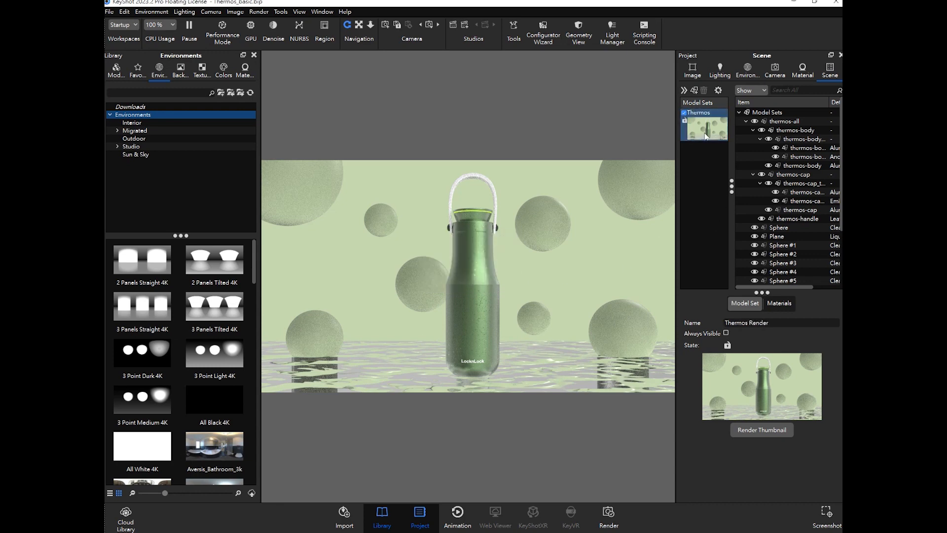
# - Rename the model set to Picture
pyautogui.moveTo(710, 132)
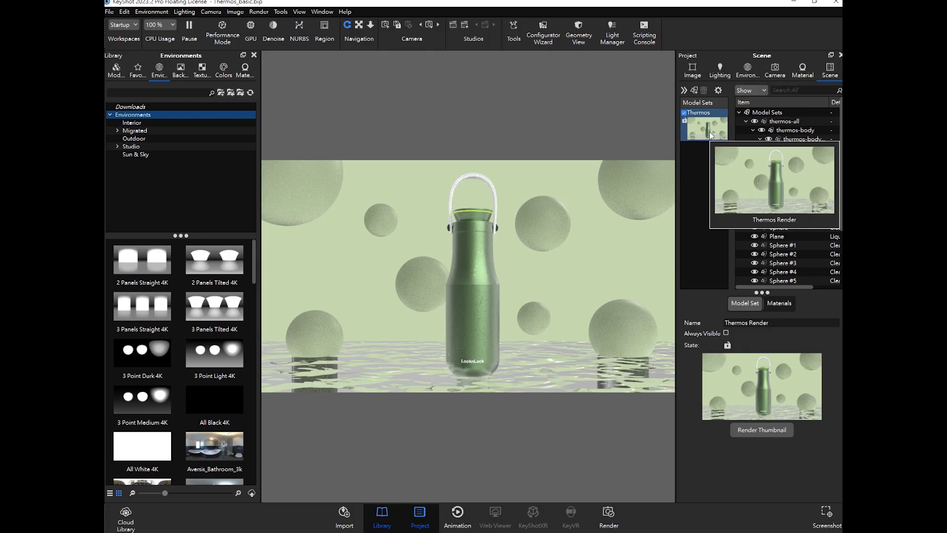
pyautogui.rightClick(711, 135)
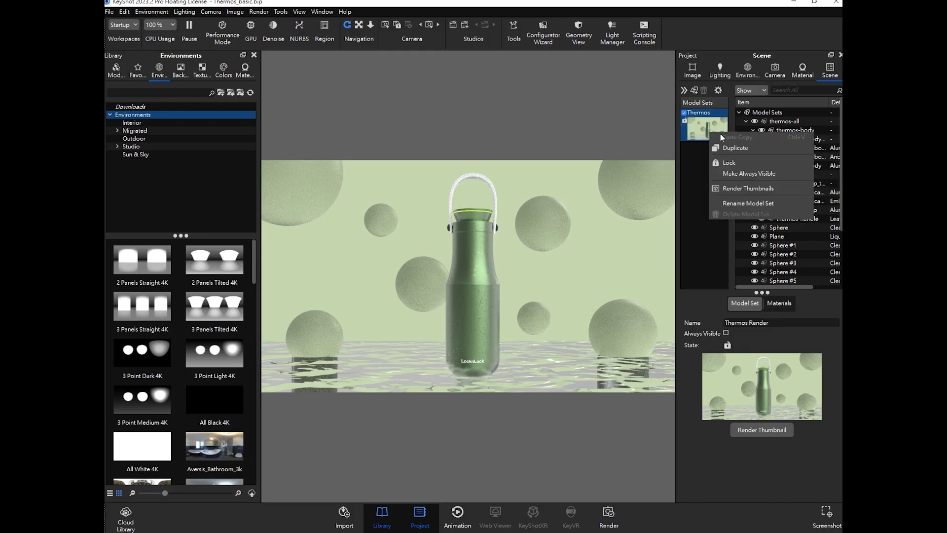
pyautogui.click(747, 202)
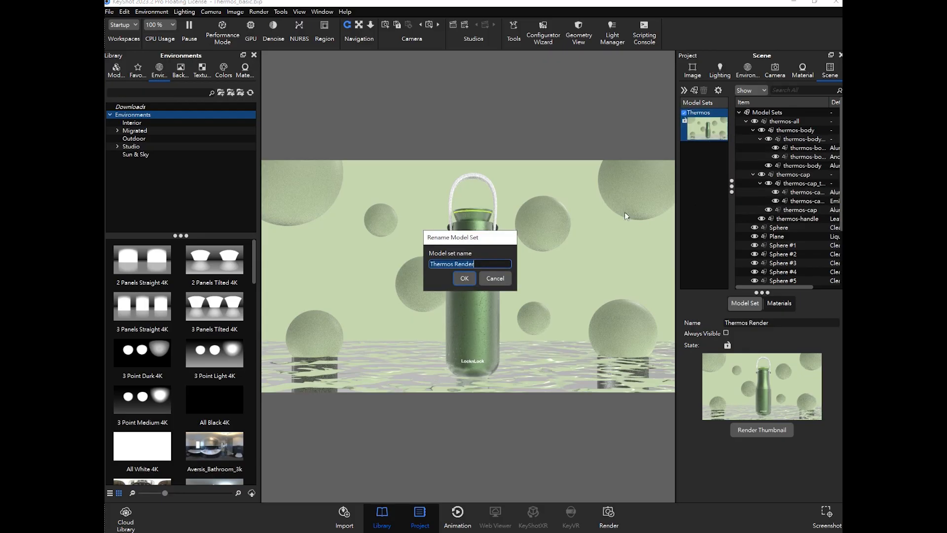
pyautogui.click(474, 265)
pyautogui.moveTo(482, 264); pyautogui.dragTo(431, 266)
pyautogui.write('Picture')
pyautogui.click(458, 274)
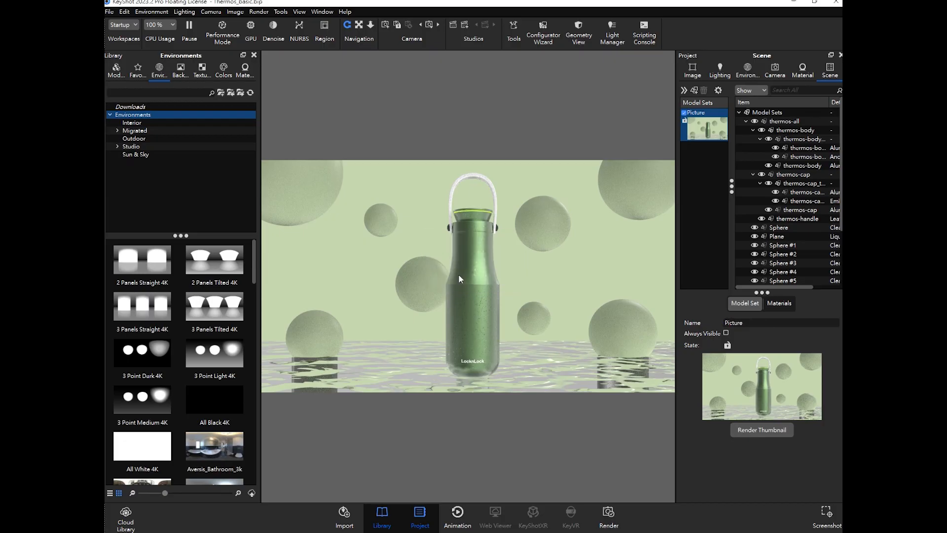
pyautogui.click(704, 171)
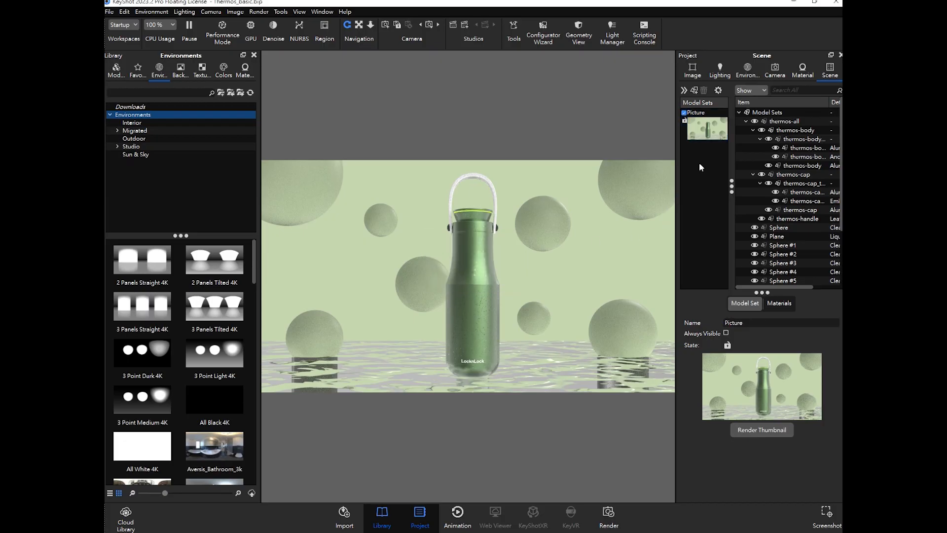
pyautogui.click(708, 129)
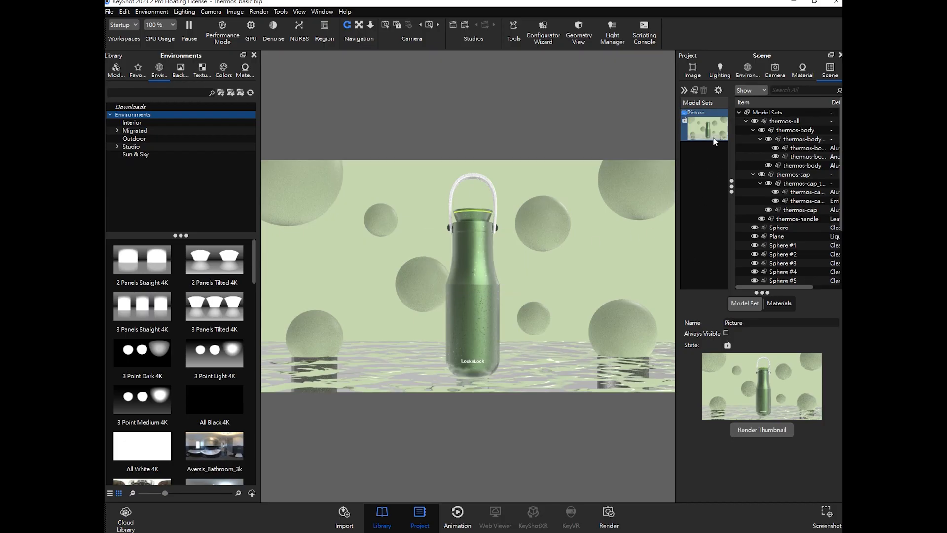
pyautogui.click(703, 162)
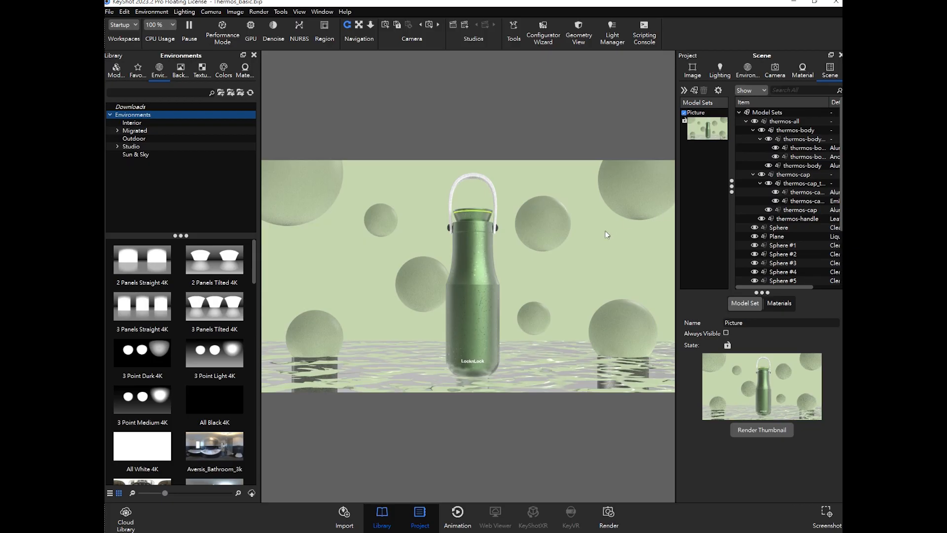
# - Add a new model set named Animation
pyautogui.click(695, 91)
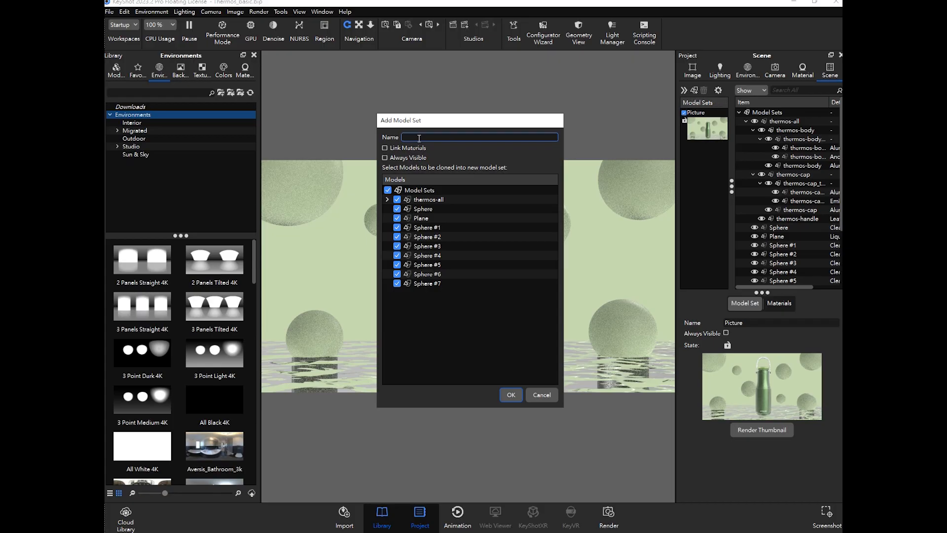
pyautogui.write('Animation')
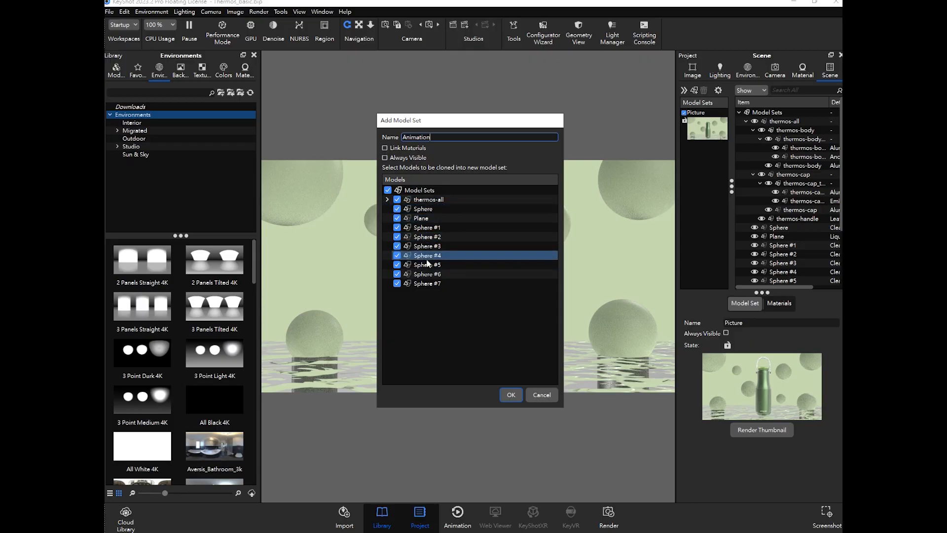
# - Clone only thermos-all into the Animation model set, excluding the Sphere, Plane and Sphere #1–#7, and confirm
pyautogui.click(397, 283)
pyautogui.click(397, 274)
pyautogui.click(397, 264)
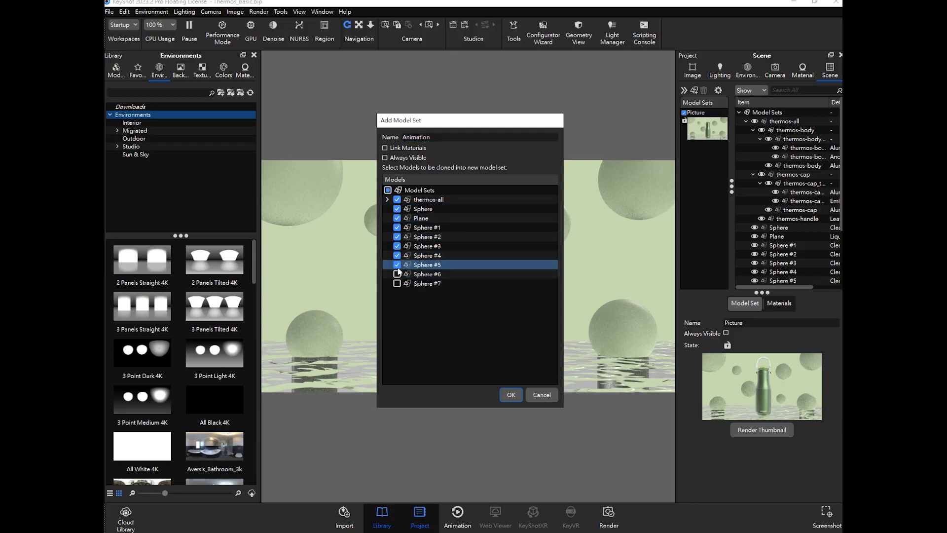
pyautogui.click(397, 255)
pyautogui.click(398, 246)
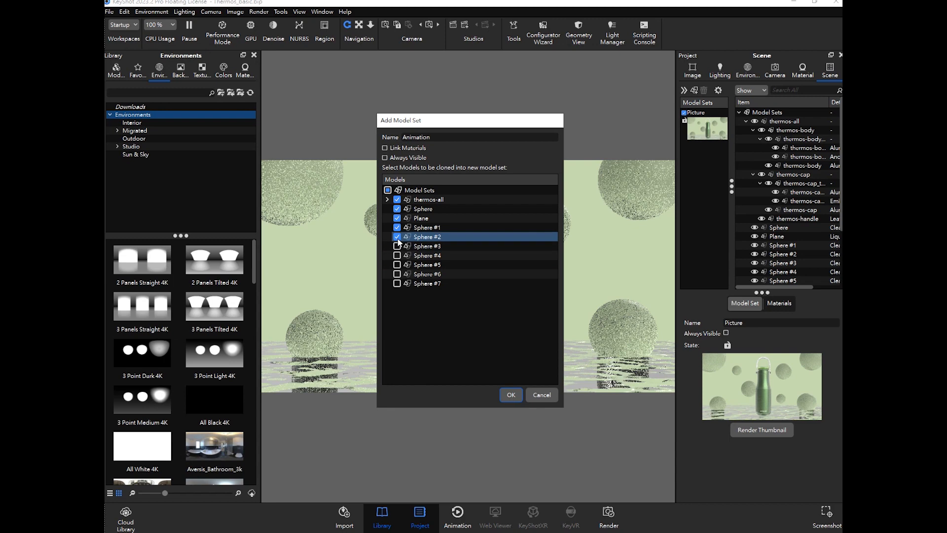
pyautogui.click(397, 237)
pyautogui.click(398, 228)
pyautogui.click(397, 218)
pyautogui.click(397, 209)
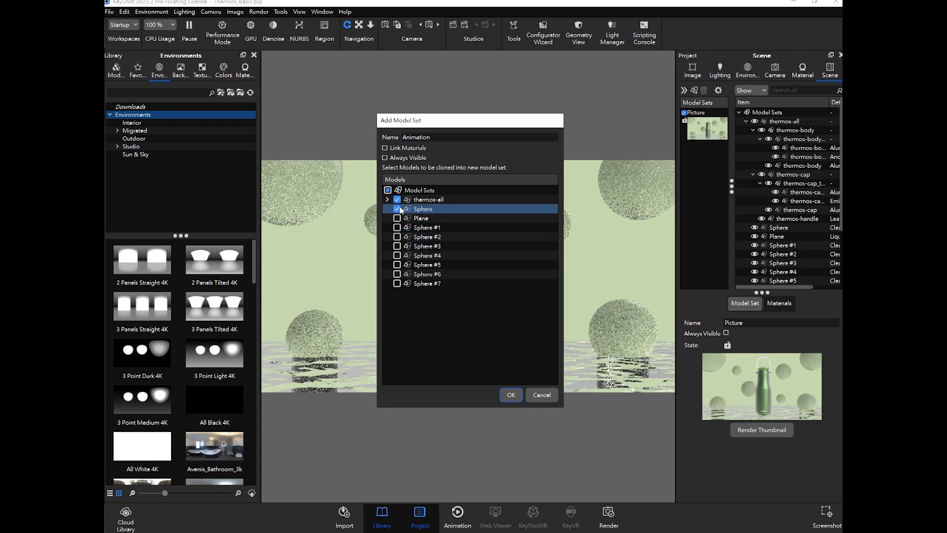
pyautogui.click(429, 200)
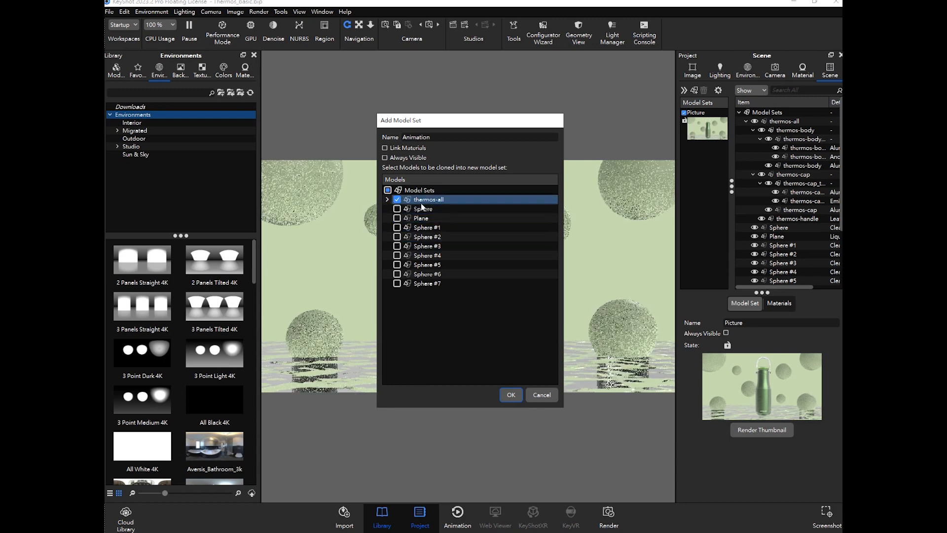
pyautogui.click(387, 200)
pyautogui.click(387, 199)
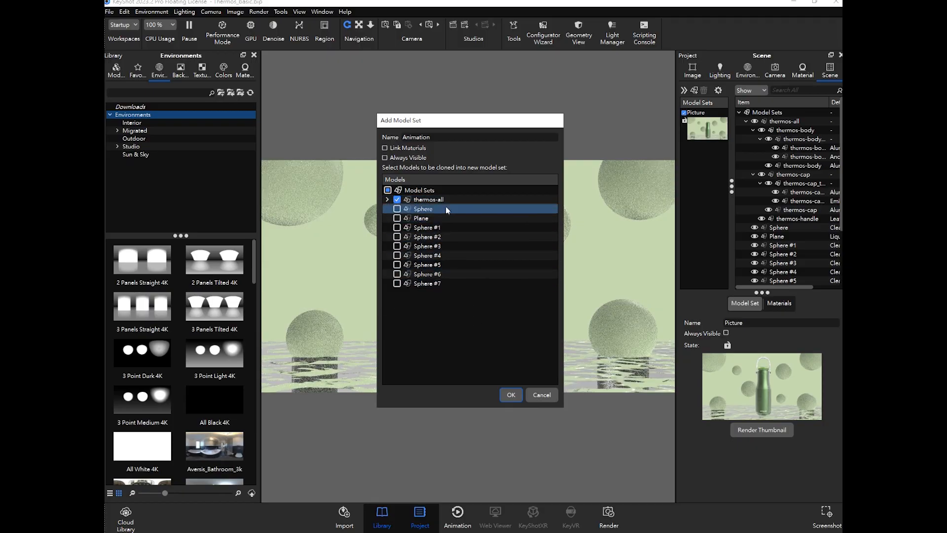
pyautogui.click(389, 199)
pyautogui.click(389, 199)
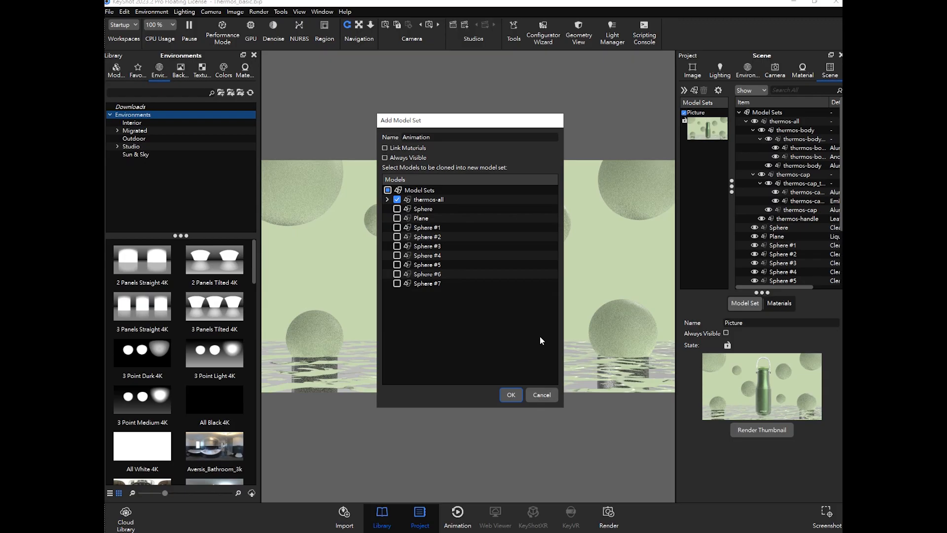
pyautogui.click(510, 395)
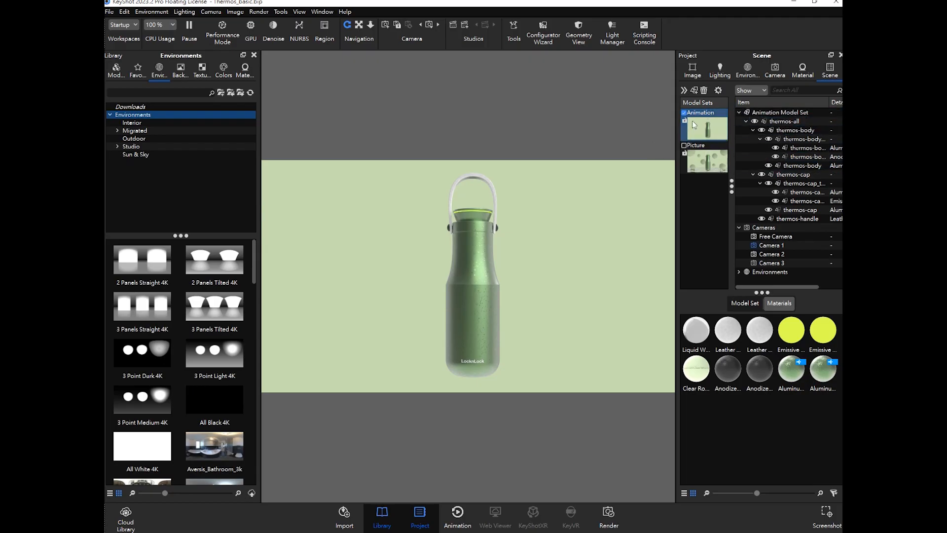
# - Switch to the Free Camera and orbit and zoom it to a new angled view of the thermos
pyautogui.click(775, 71)
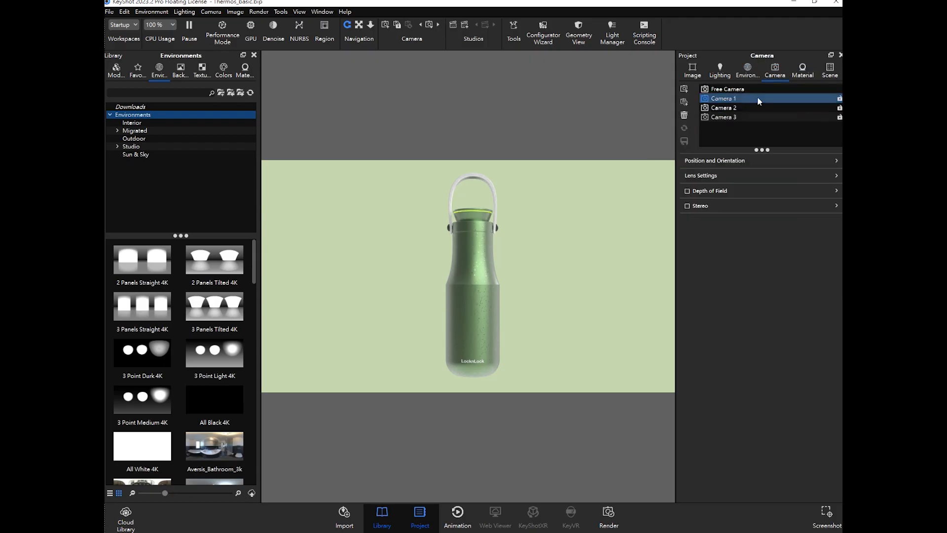
pyautogui.click(728, 89)
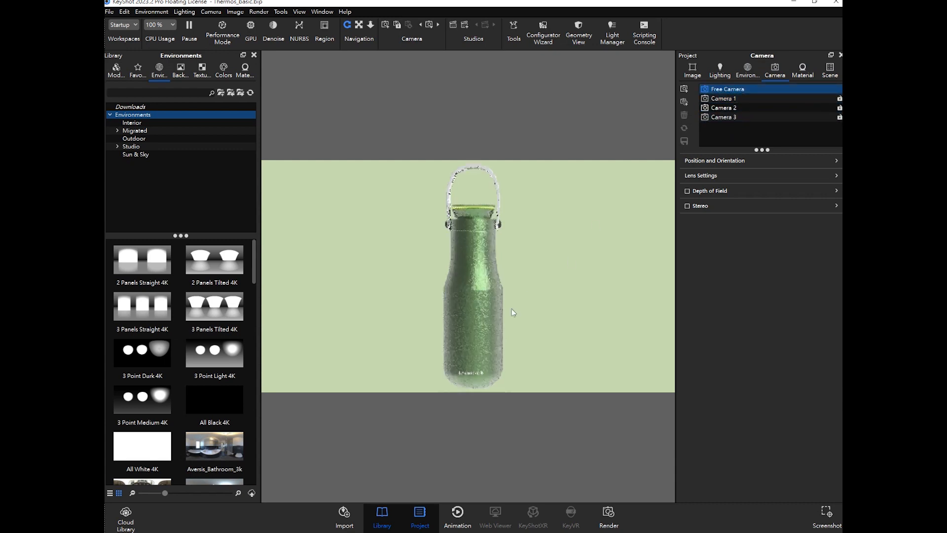
pyautogui.moveTo(500, 266); pyautogui.dragTo(508, 306)
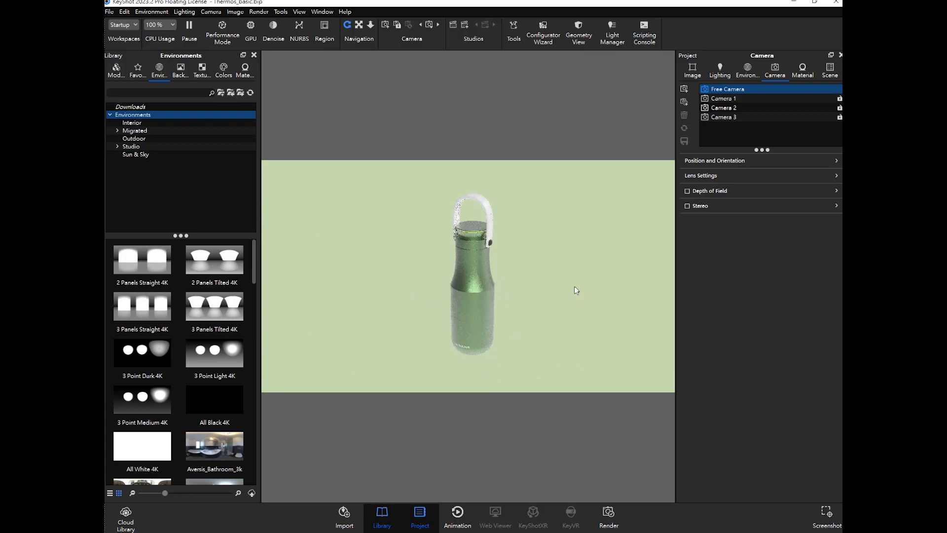
pyautogui.click(723, 138)
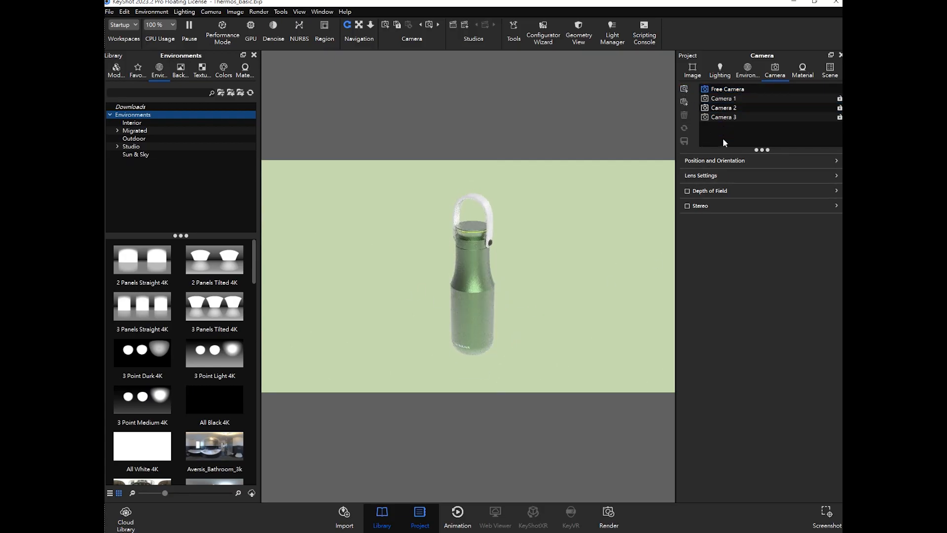
pyautogui.click(716, 159)
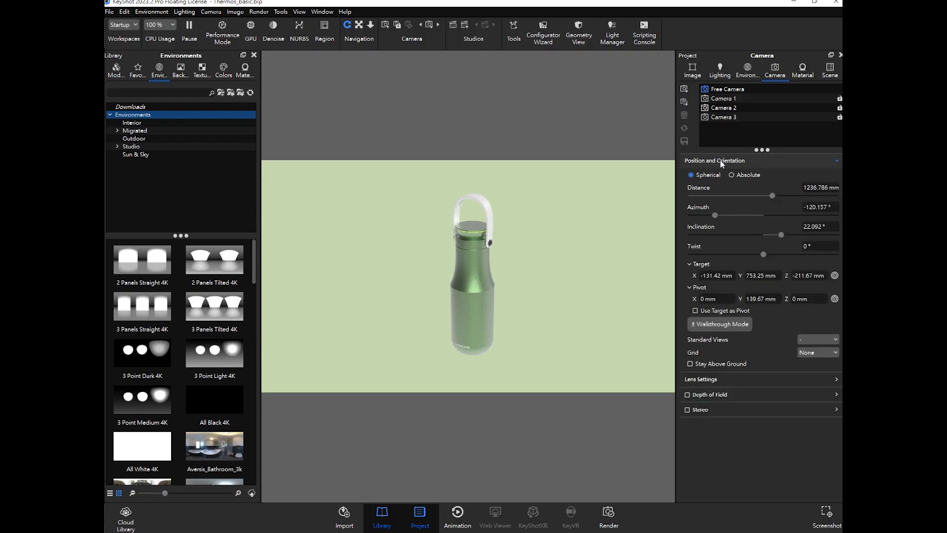
pyautogui.click(721, 162)
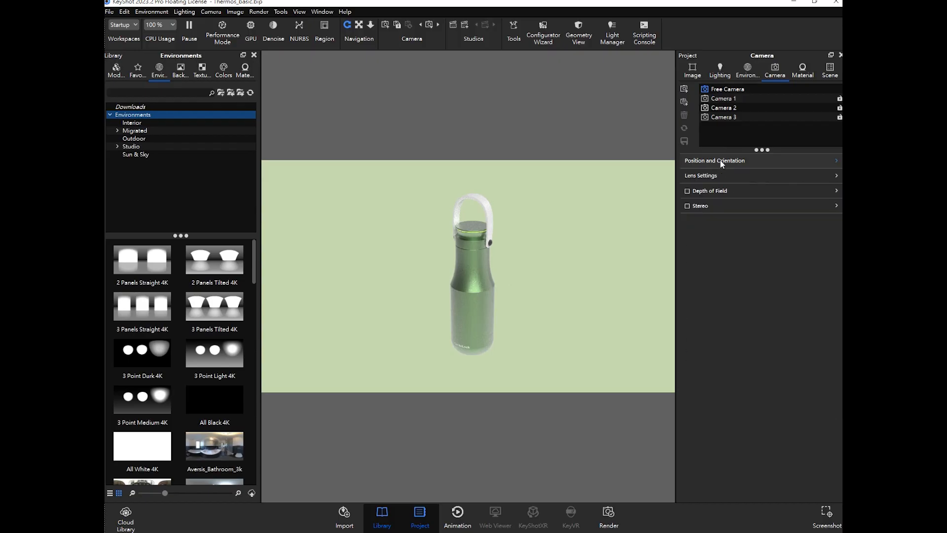
pyautogui.scroll(3, 491, 288)
pyautogui.scroll(-1, 493, 288)
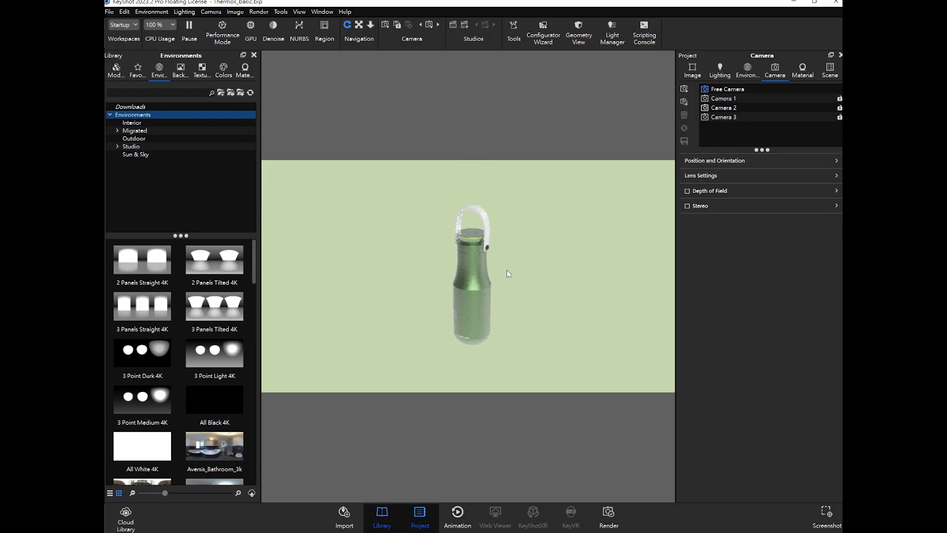
pyautogui.moveTo(507, 270)
pyautogui.mouseDown(button='middle')
pyautogui.moveTo(522, 263)
pyautogui.moveTo(523, 274)
pyautogui.mouseUp(button='middle')
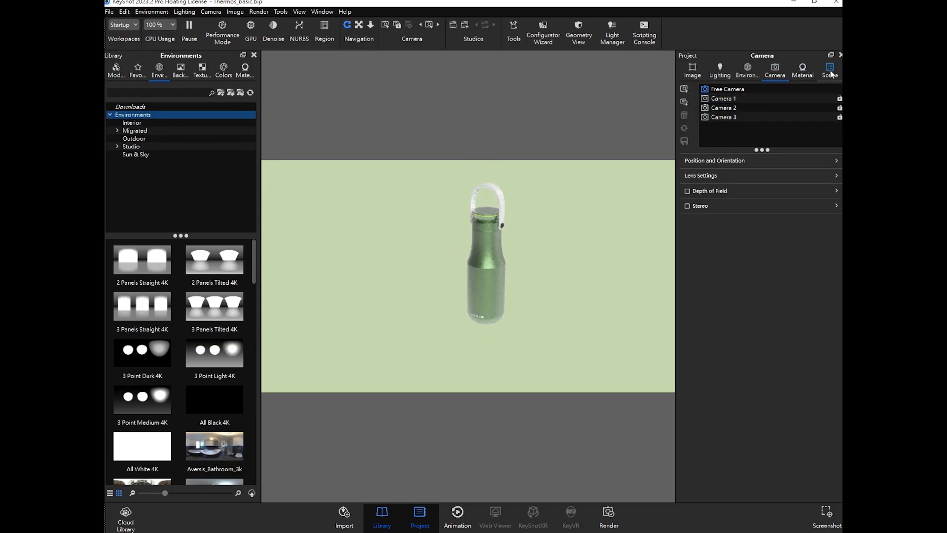
# - Select thermos-all in the scene tree and snap it to the ground
pyautogui.click(830, 71)
pyautogui.click(770, 123)
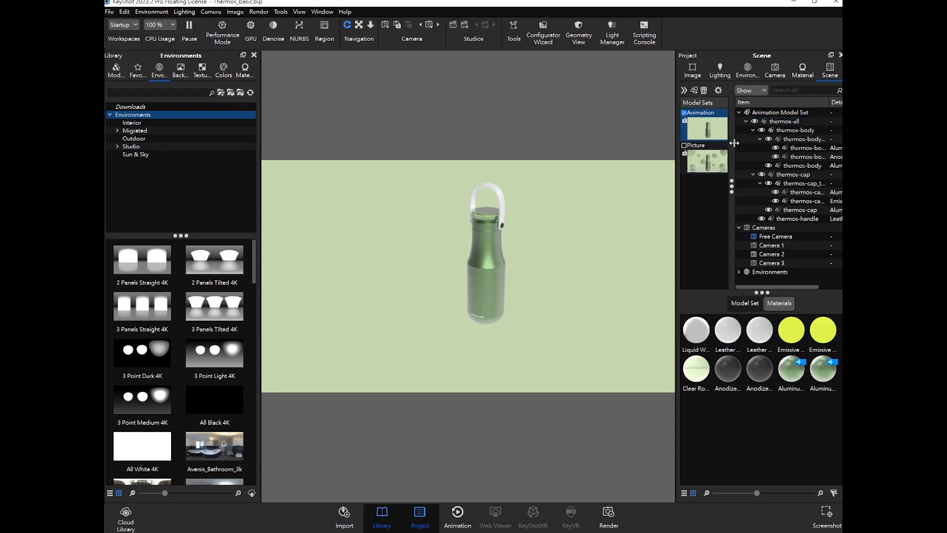
pyautogui.click(794, 123)
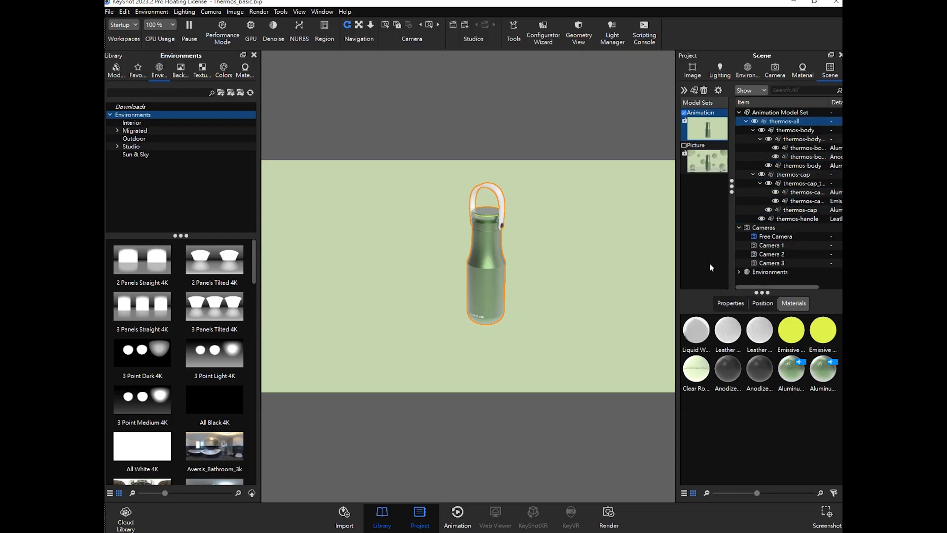
pyautogui.scroll(-5, 531, 253)
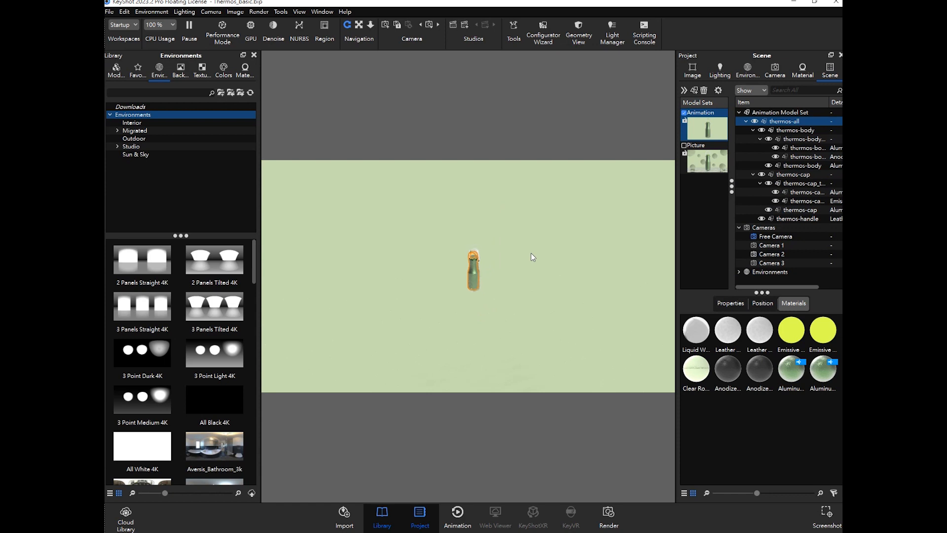
pyautogui.scroll(-3, 508, 271)
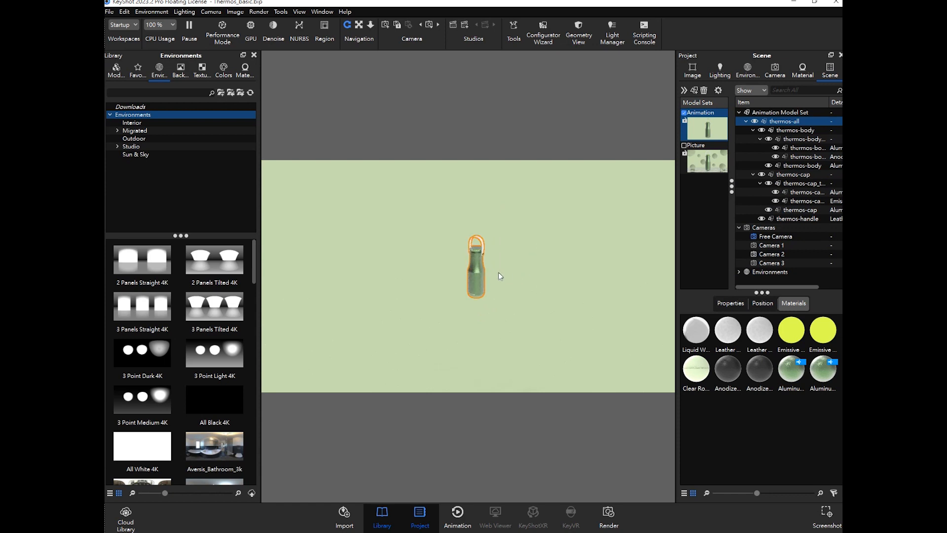
pyautogui.moveTo(500, 280); pyautogui.dragTo(528, 213, button='middle')
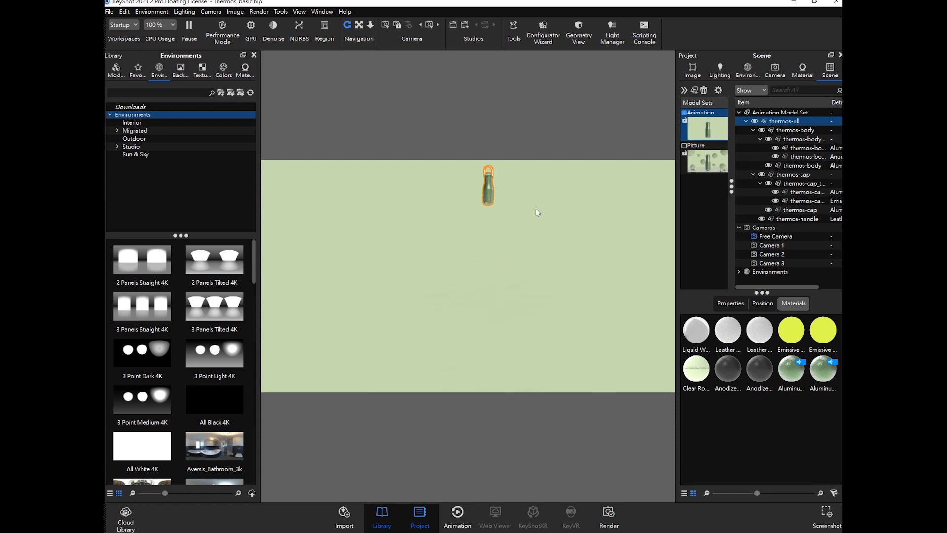
pyautogui.scroll(1, 521, 215)
pyautogui.moveTo(519, 184); pyautogui.dragTo(508, 210, button='middle')
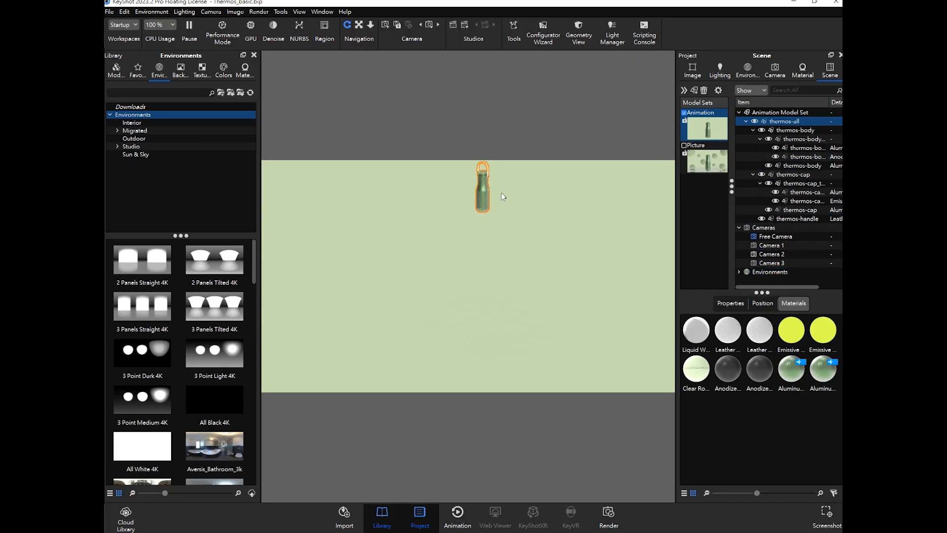
pyautogui.click(762, 303)
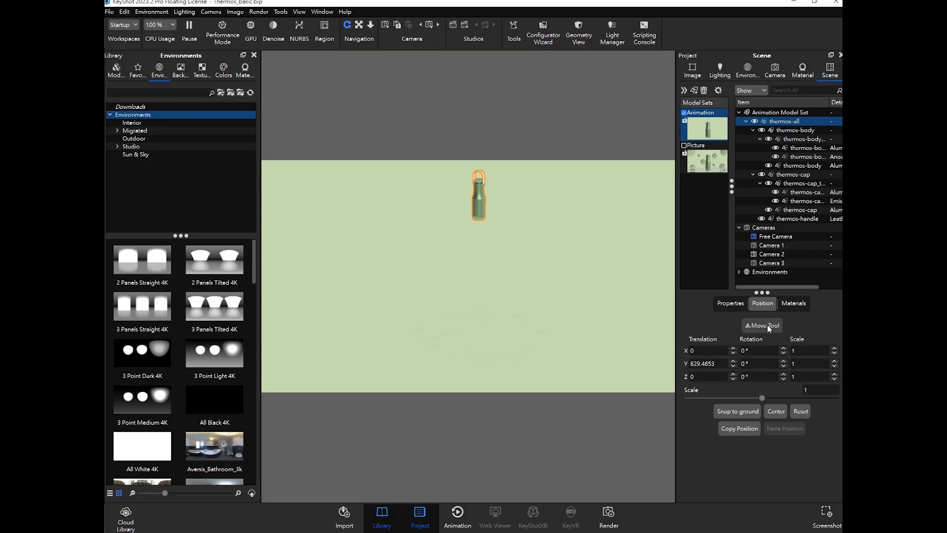
pyautogui.doubleClick(724, 365)
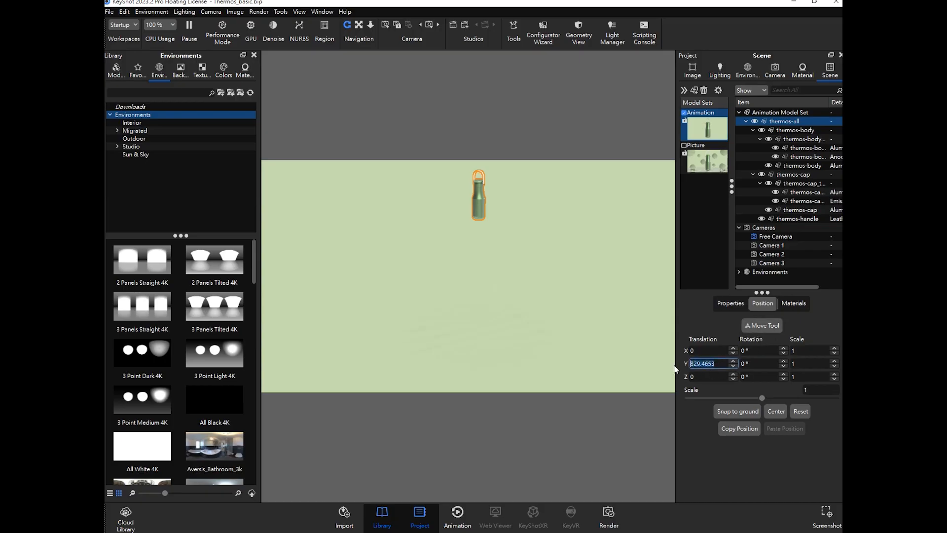
pyautogui.click(721, 411)
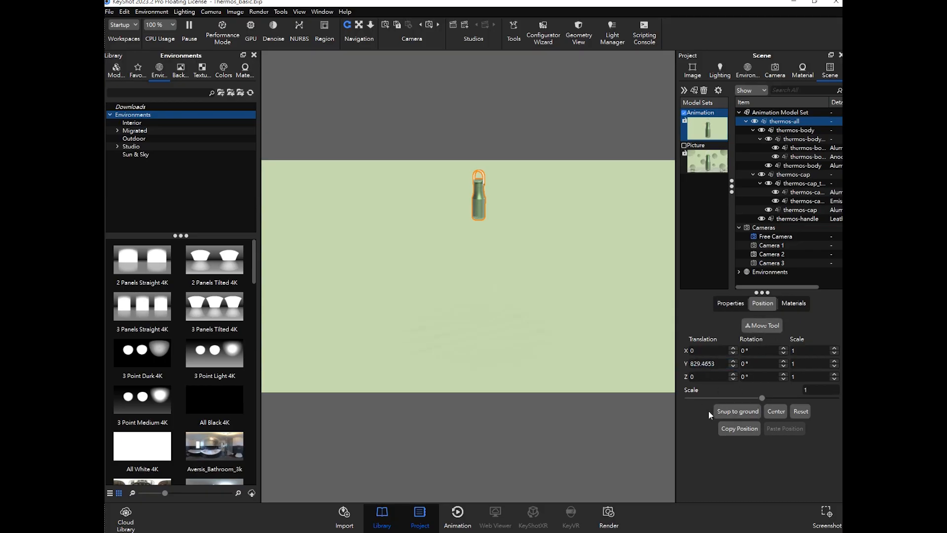
pyautogui.click(734, 412)
# - Zoom the Free Camera in to frame the thermos and deselect it
pyautogui.scroll(3, 481, 352)
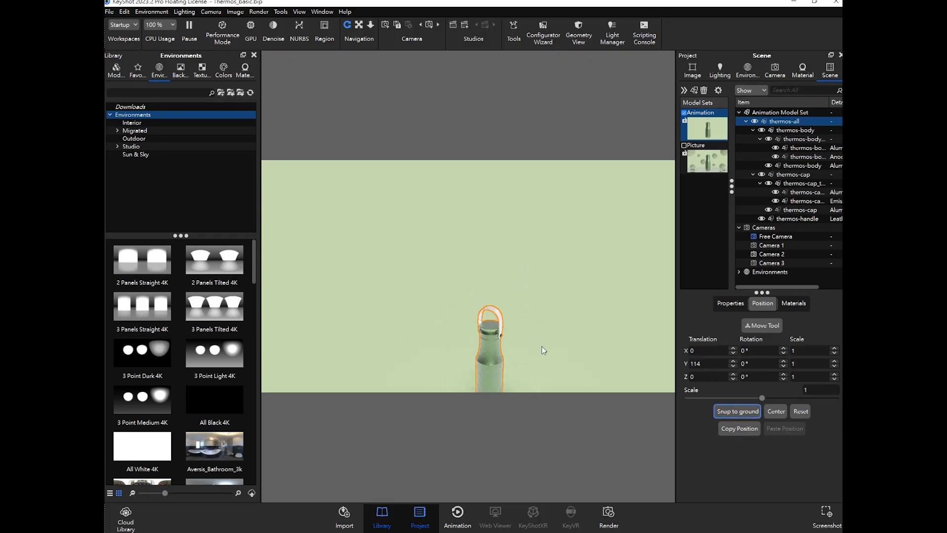
pyautogui.scroll(5, 527, 256)
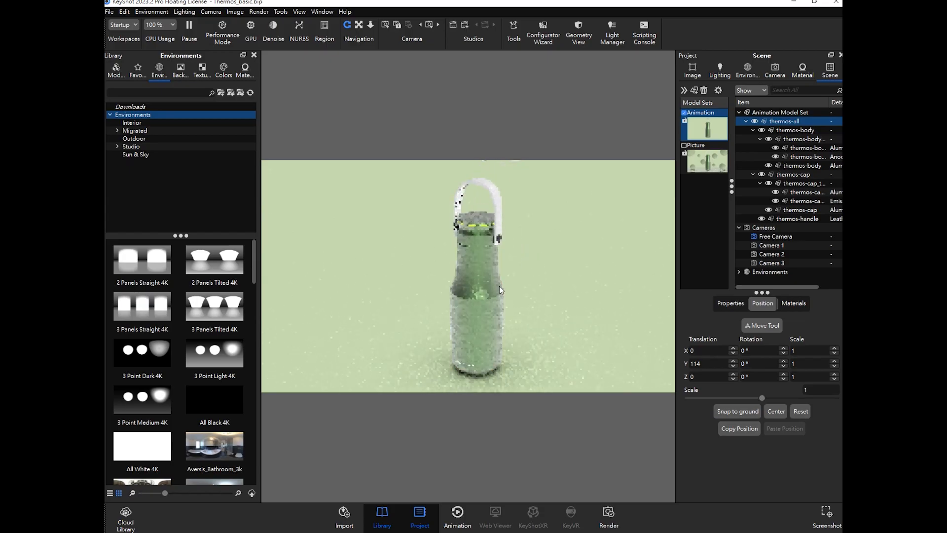
pyautogui.click(529, 288)
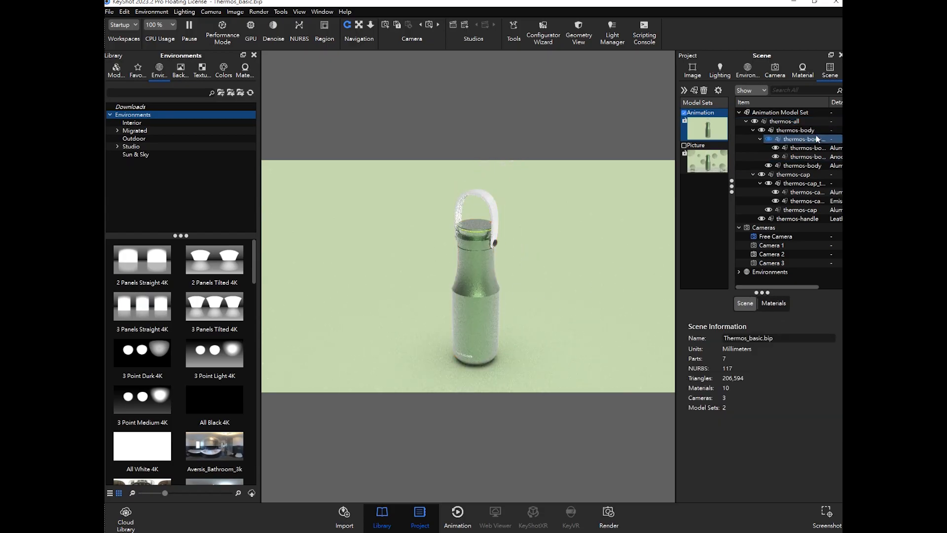
pyautogui.moveTo(522, 249)
pyautogui.mouseDown()
pyautogui.moveTo(403, 243)
pyautogui.moveTo(541, 299)
pyautogui.moveTo(534, 241)
pyautogui.moveTo(524, 251)
pyautogui.mouseUp()
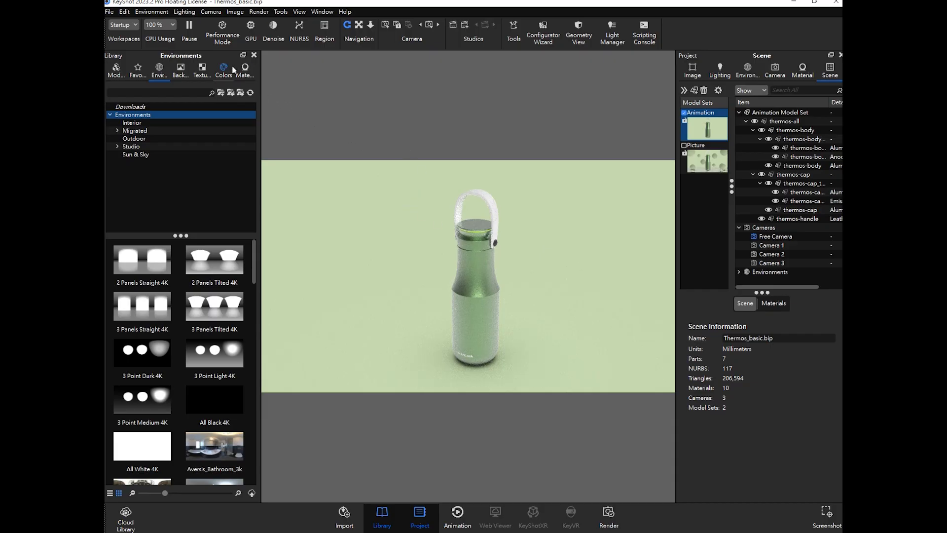
# - Set the image resolution to the Landscape 1920 x 1200 preset
pyautogui.click(236, 13)
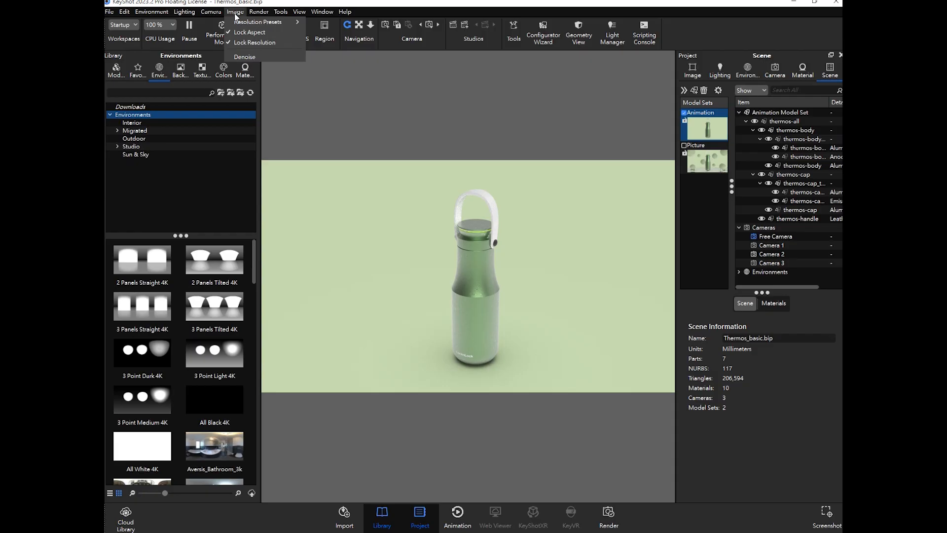
pyautogui.moveTo(253, 26)
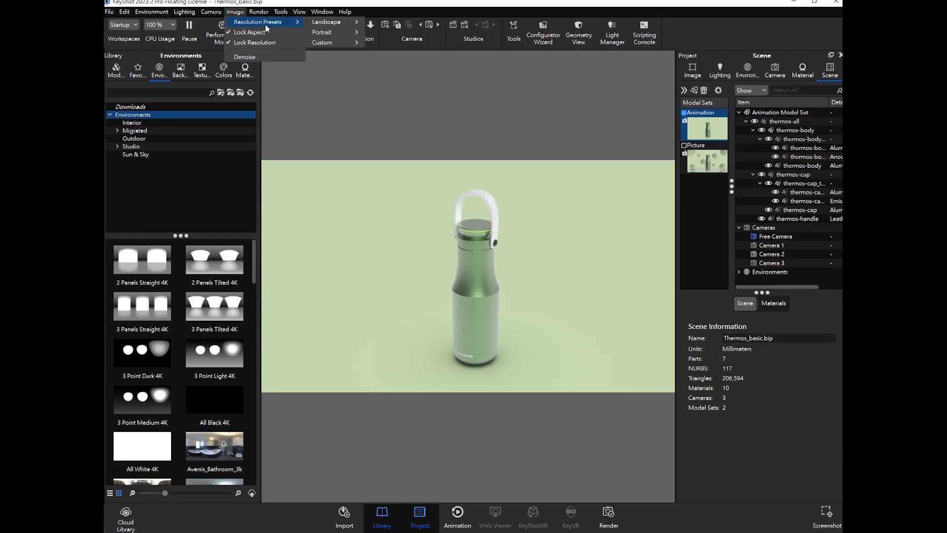
pyautogui.moveTo(334, 29)
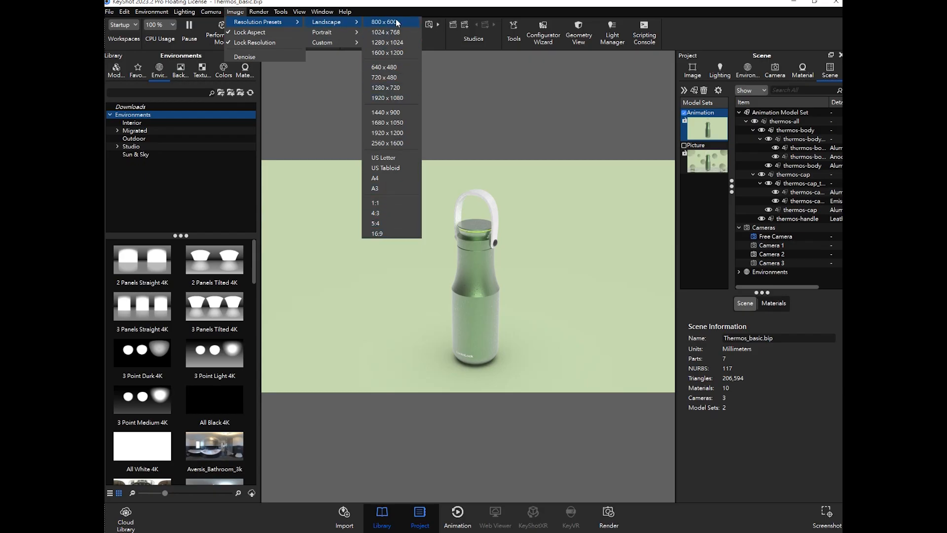
pyautogui.click(399, 133)
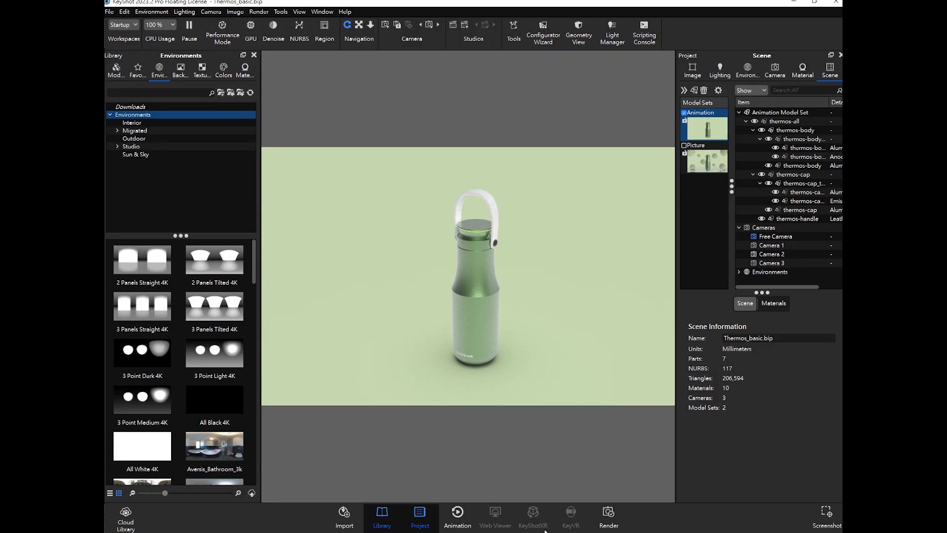
# - Open the Animation timeline
pyautogui.click(459, 517)
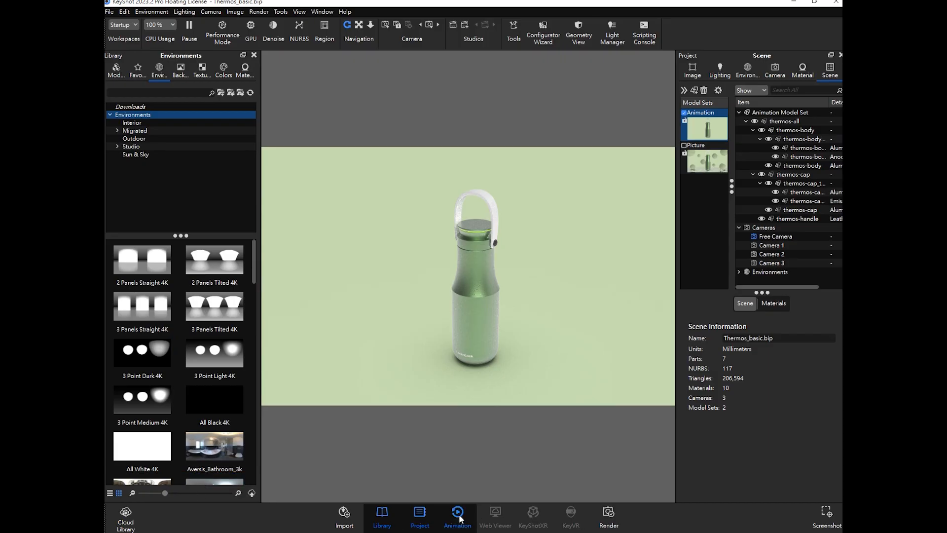
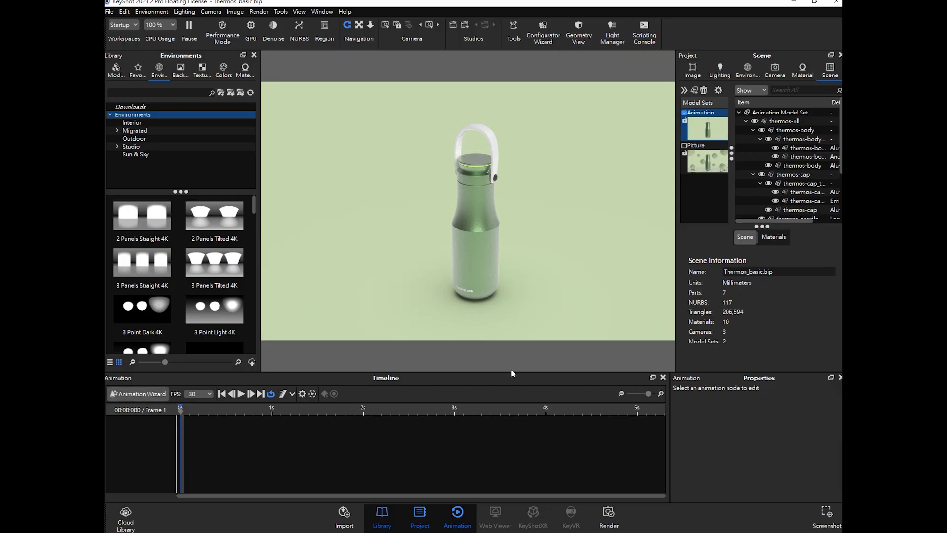
# - Collapse the model sets list and enlarge the scene tree so the cameras are listed
pyautogui.click(684, 90)
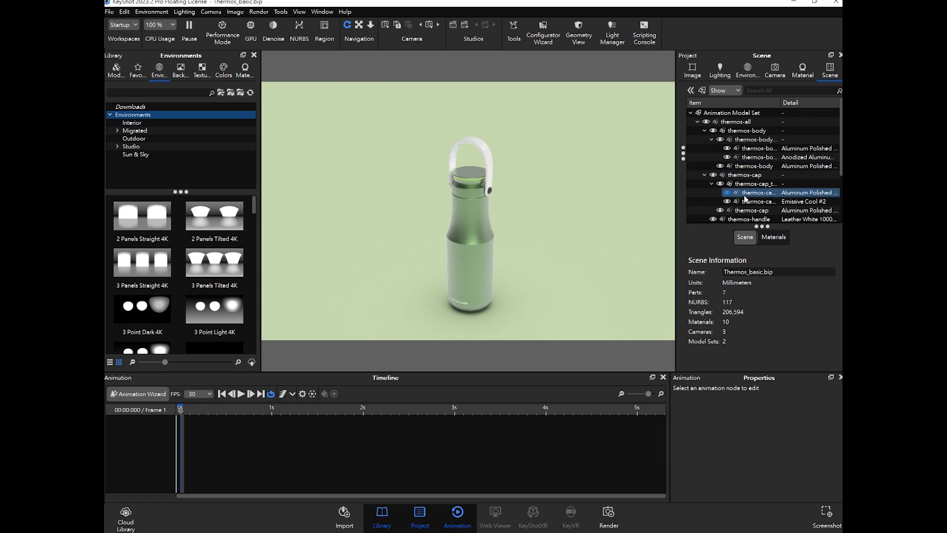
pyautogui.moveTo(759, 228); pyautogui.dragTo(759, 293)
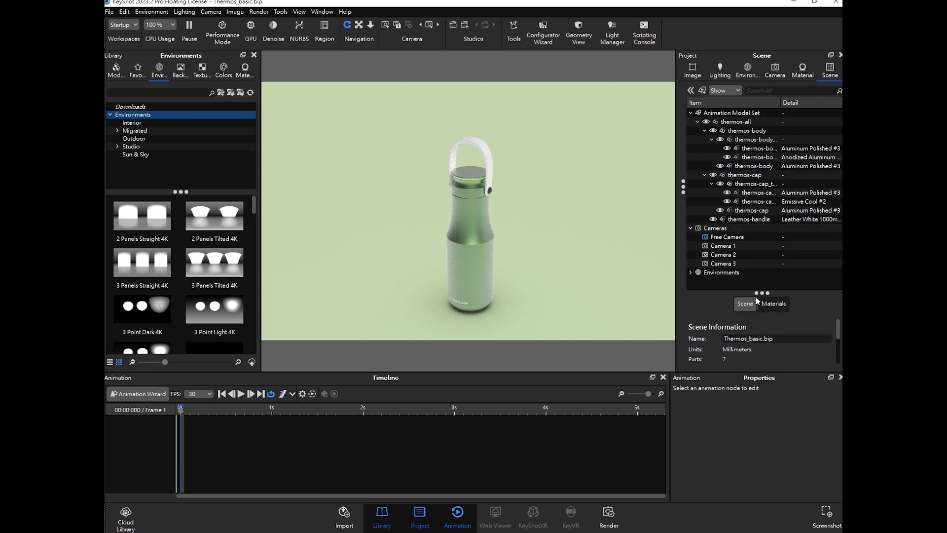
pyautogui.moveTo(760, 293)
pyautogui.mouseDown()
pyautogui.moveTo(761, 283)
pyautogui.moveTo(760, 291)
pyautogui.mouseUp()
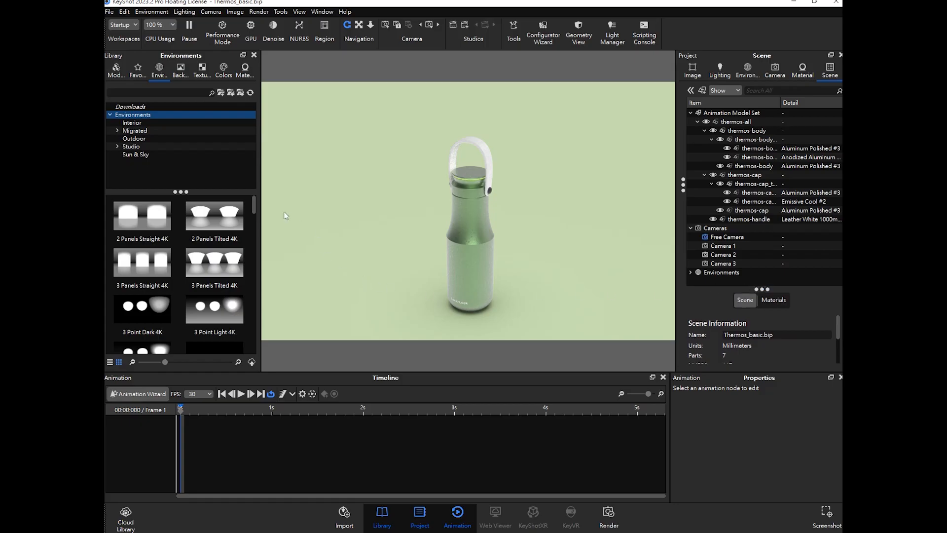
# - Slightly orbit the Free Camera view around the thermos
pyautogui.click(110, 12)
pyautogui.click(124, 88)
pyautogui.moveTo(474, 268)
pyautogui.mouseDown()
pyautogui.moveTo(476, 259)
pyautogui.moveTo(472, 269)
pyautogui.mouseUp()
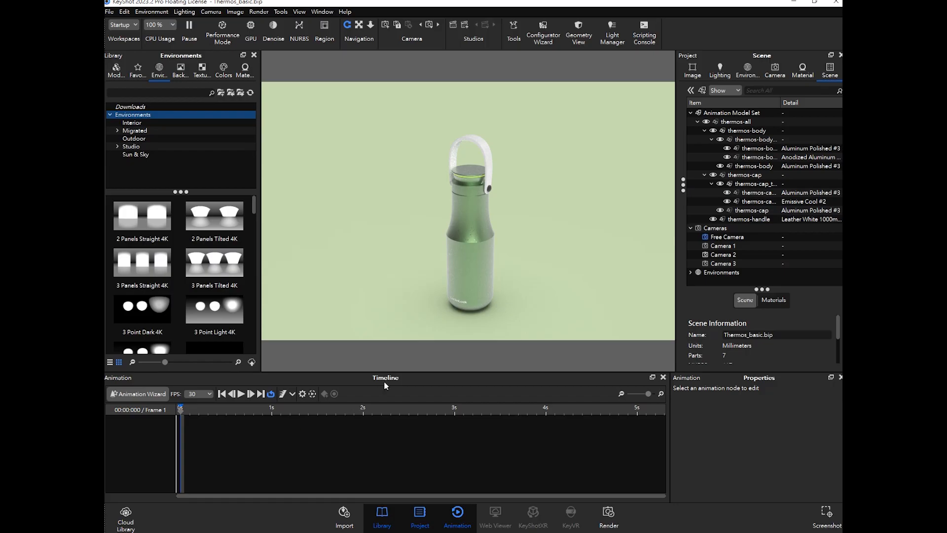
pyautogui.moveTo(456, 298)
pyautogui.mouseDown()
pyautogui.moveTo(501, 264)
pyautogui.moveTo(460, 290)
pyautogui.mouseUp()
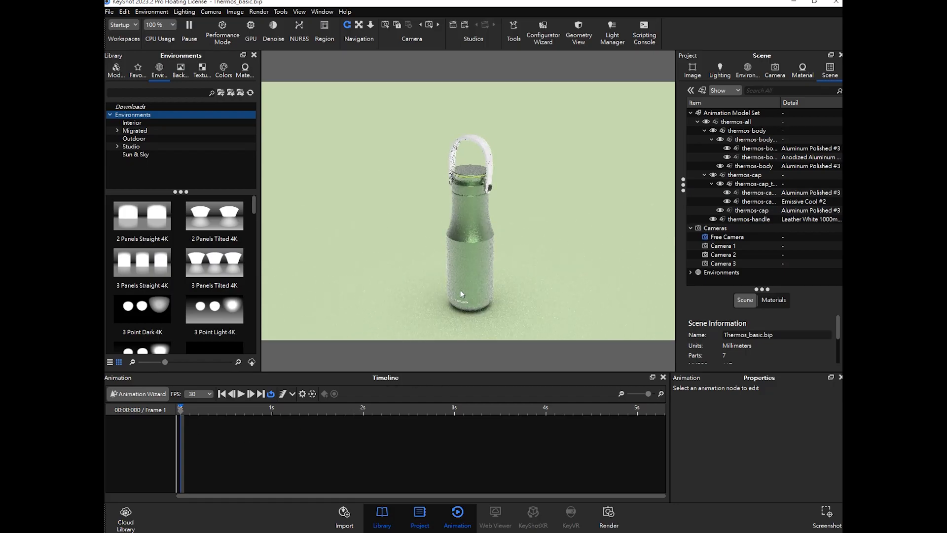
# - Open the Animation Wizard and preview each model/part animation type
pyautogui.click(150, 393)
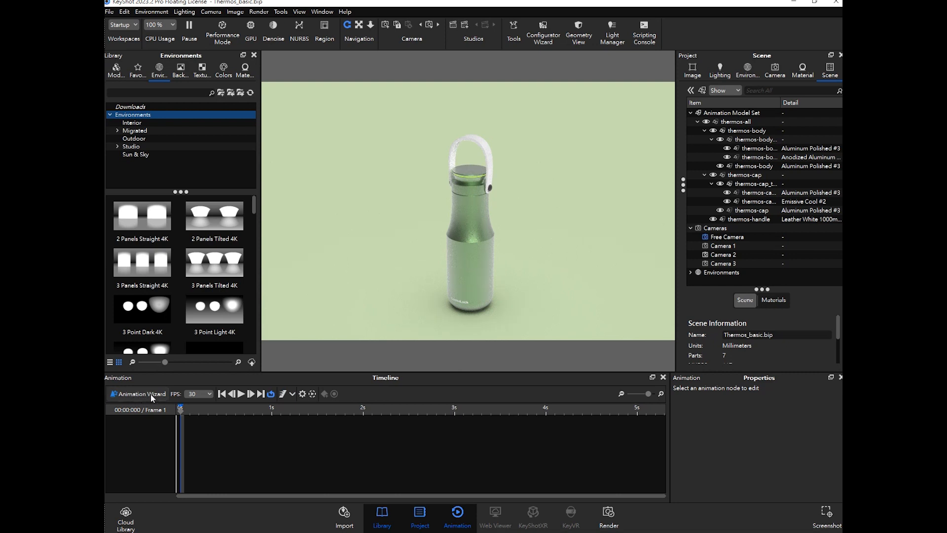
pyautogui.moveTo(463, 101); pyautogui.dragTo(467, 98)
pyautogui.click(436, 176)
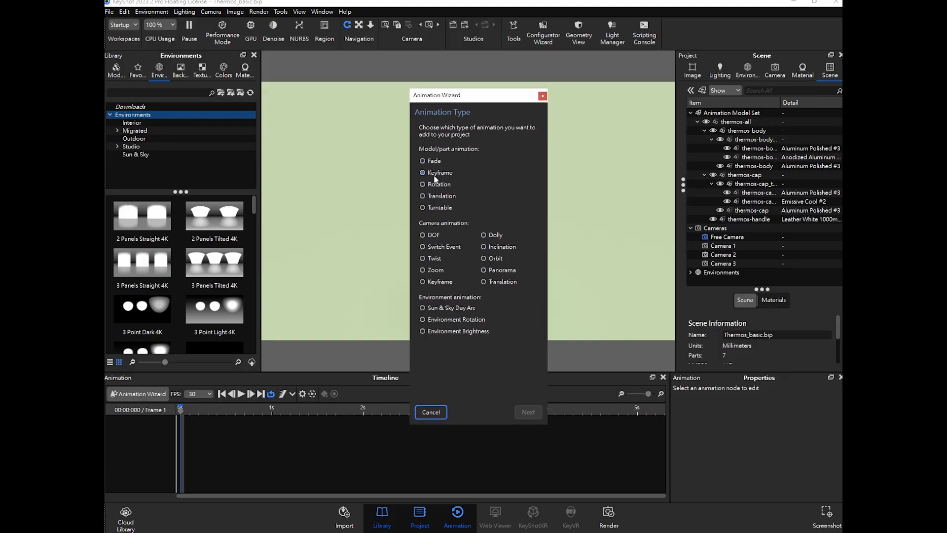
pyautogui.click(484, 246)
pyautogui.click(434, 236)
pyautogui.click(433, 160)
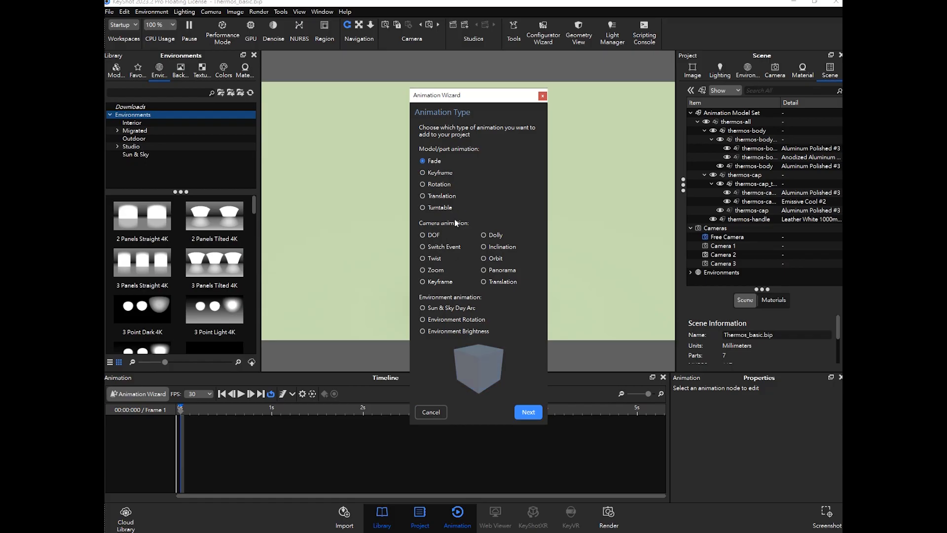
pyautogui.click(432, 174)
pyautogui.click(429, 185)
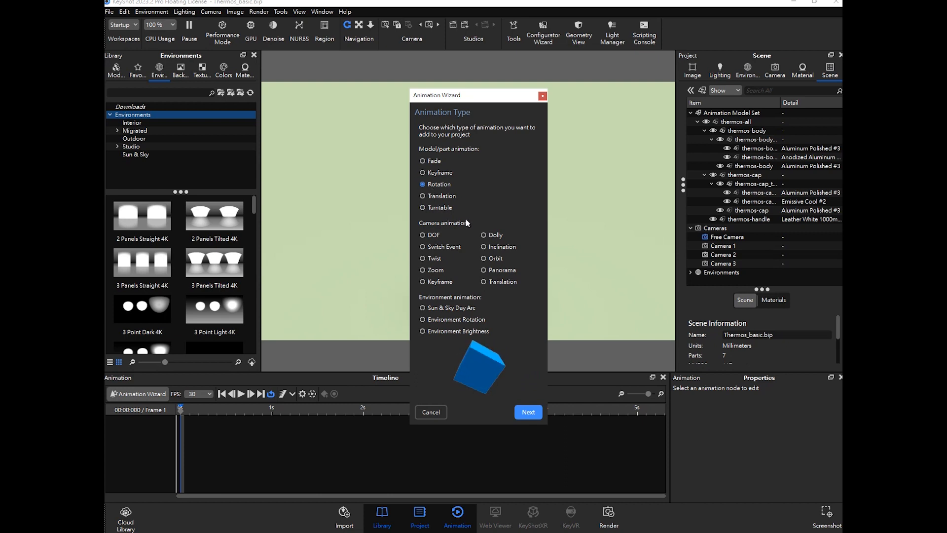
pyautogui.click(431, 196)
pyautogui.click(438, 208)
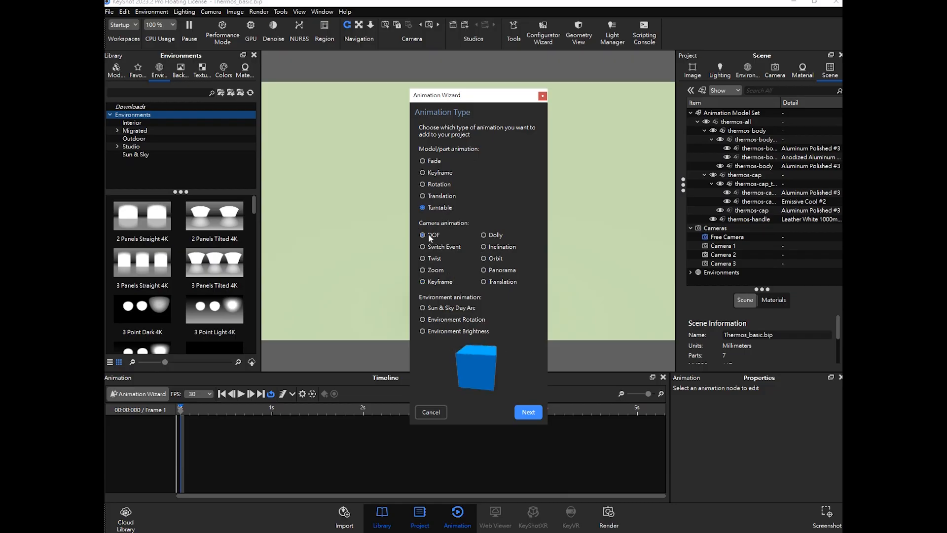
# - Preview each camera animation type in the Animation Wizard
pyautogui.click(446, 235)
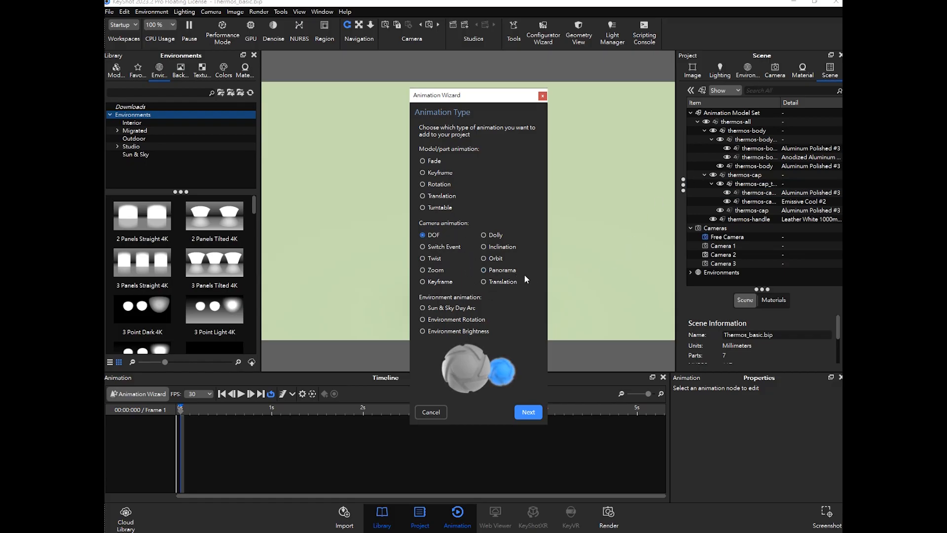
pyautogui.click(439, 249)
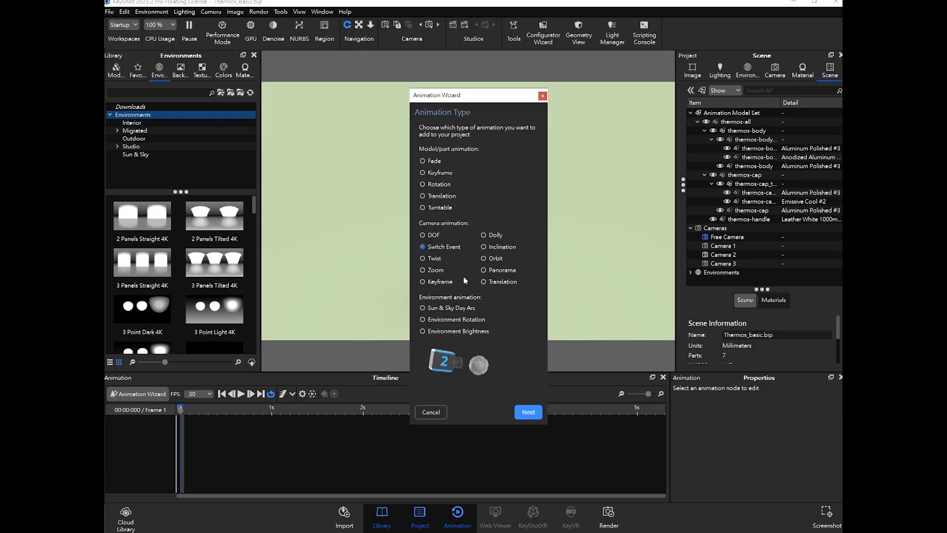
pyautogui.click(433, 259)
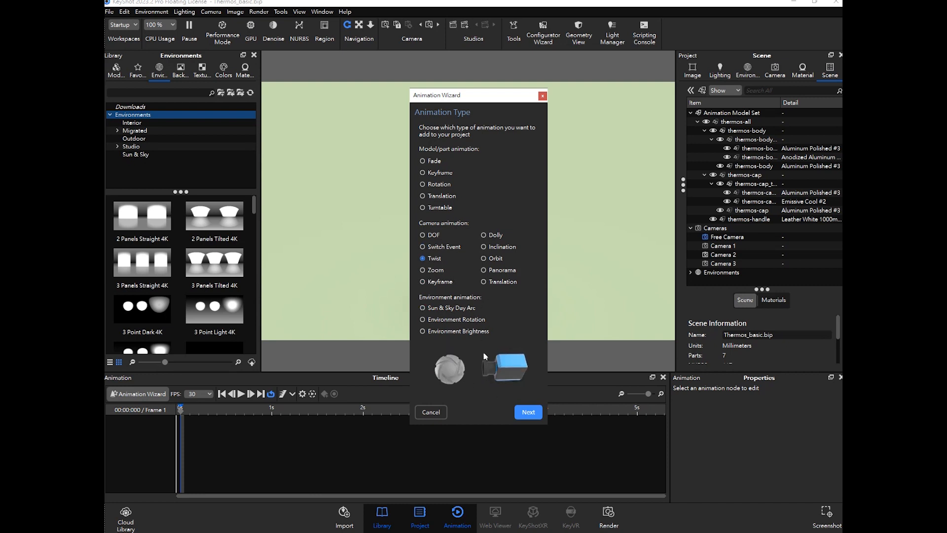
pyautogui.click(430, 270)
pyautogui.click(441, 282)
pyautogui.click(502, 247)
pyautogui.click(495, 258)
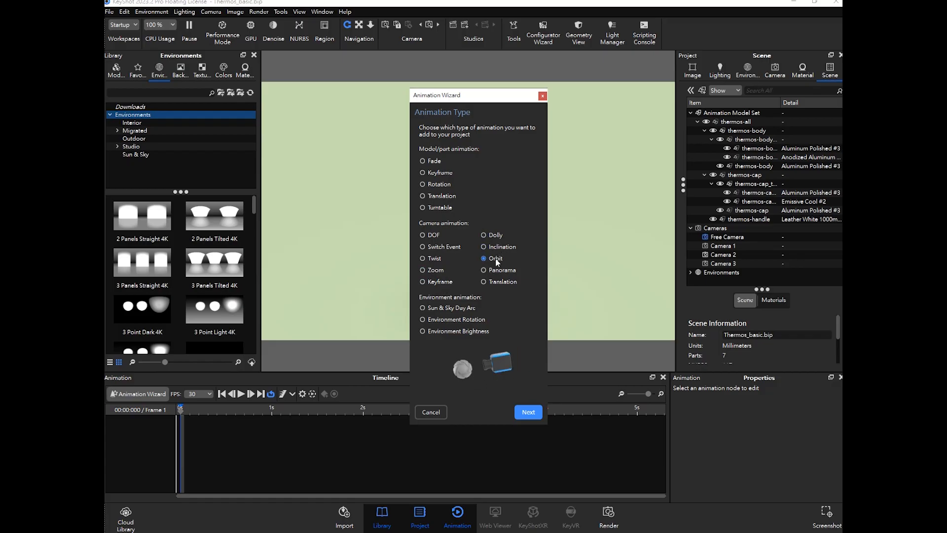
pyautogui.click(484, 282)
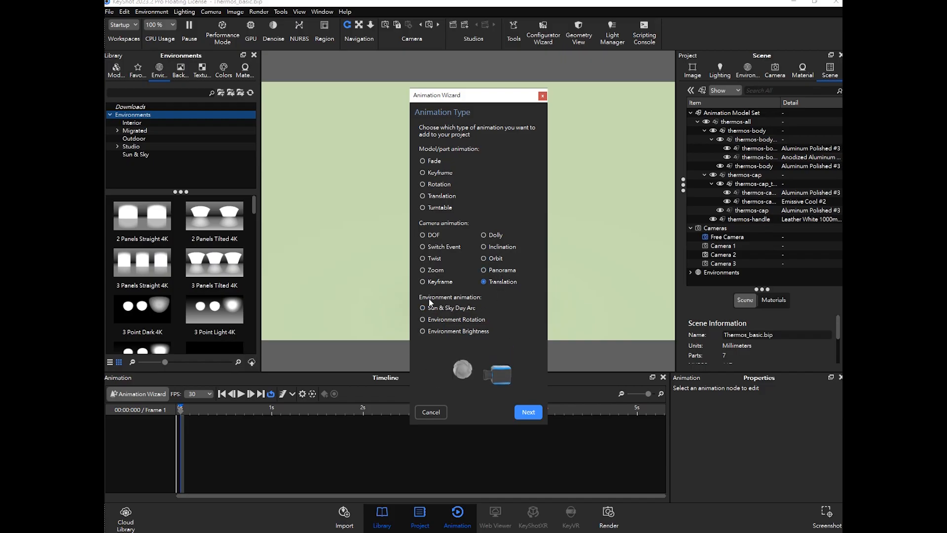
# - Preview each environment animation type in the Animation Wizard
pyautogui.click(423, 308)
pyautogui.click(445, 306)
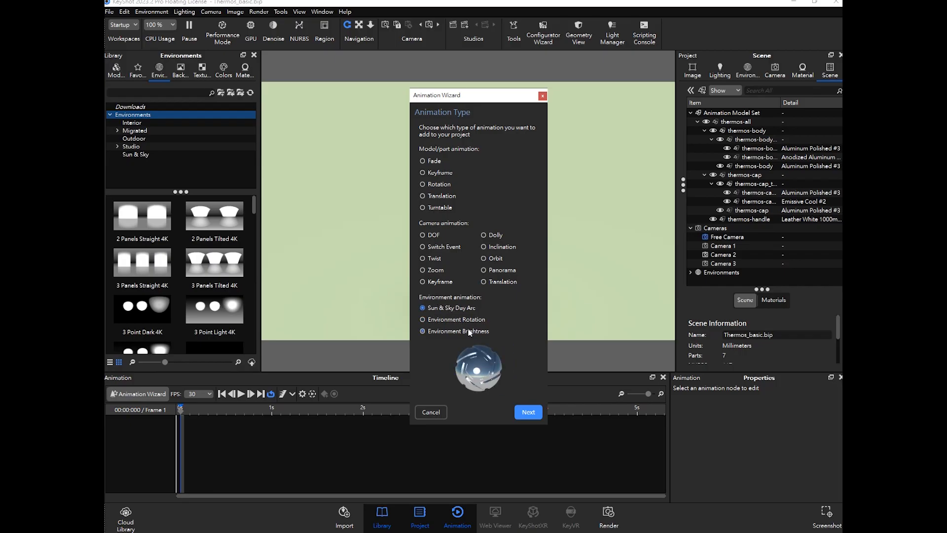
pyautogui.click(443, 321)
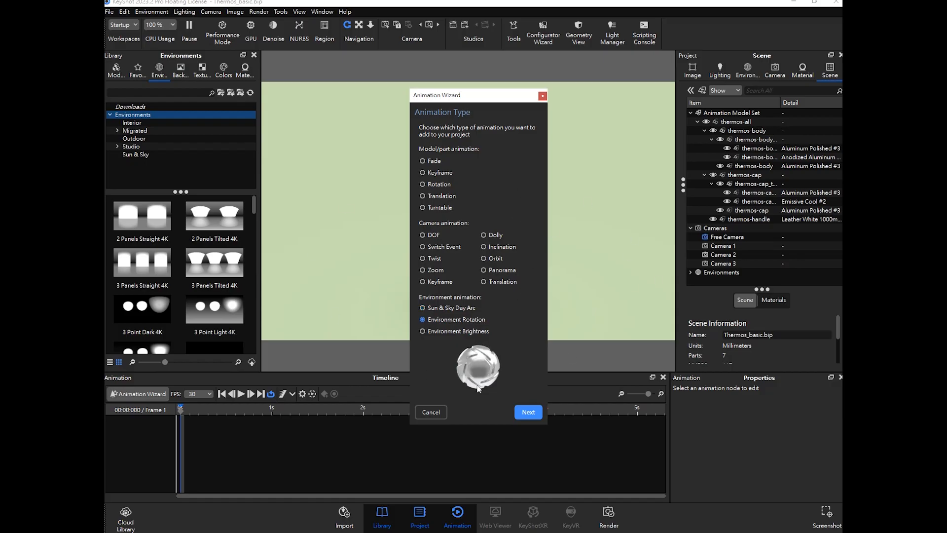
pyautogui.click(455, 332)
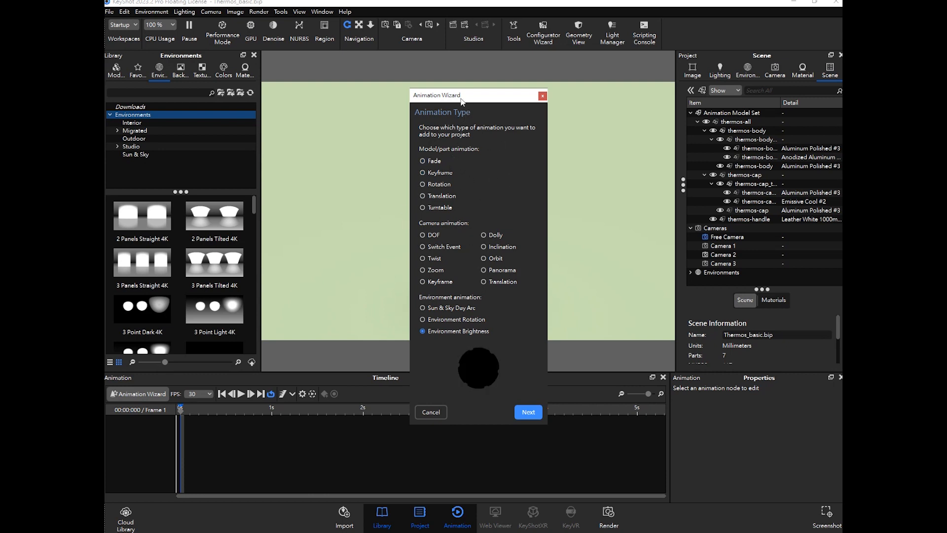
# - Choose the Fade animation type and continue to model selection
pyautogui.click(425, 161)
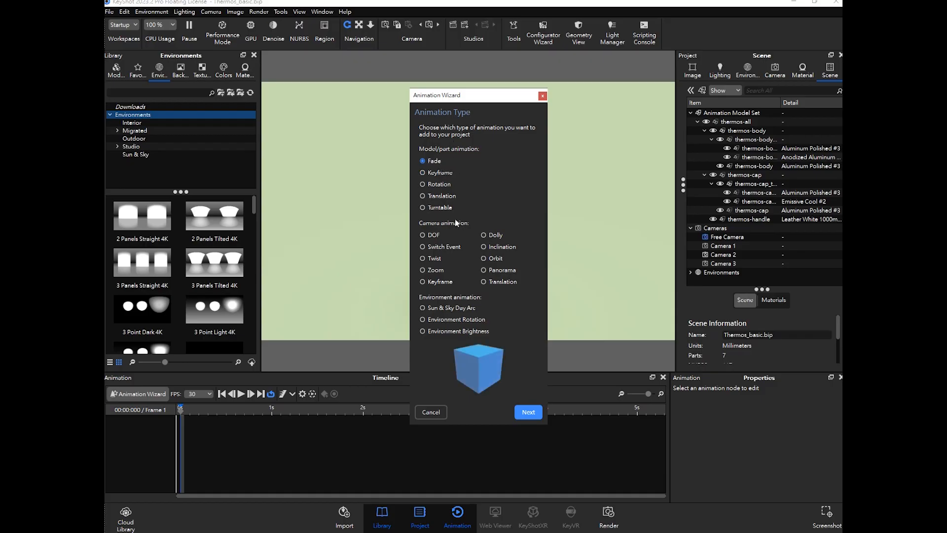
pyautogui.click(484, 247)
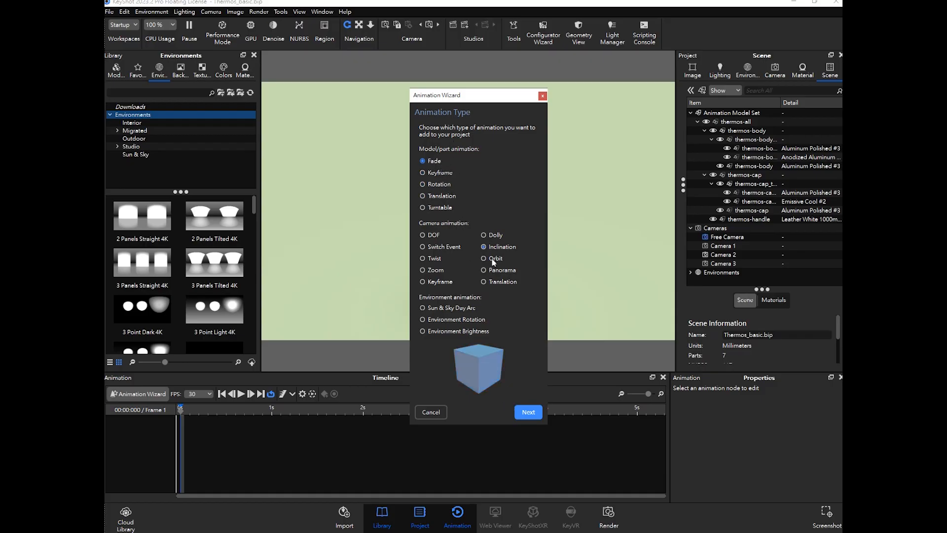
pyautogui.click(527, 411)
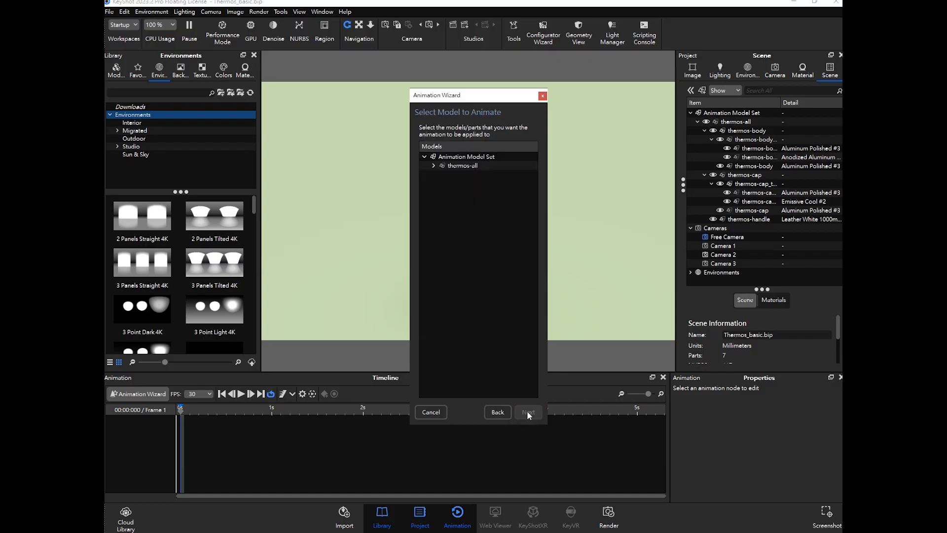
# - Select thermos-all as the model to animate and continue to the animation properties
pyautogui.moveTo(467, 99); pyautogui.dragTo(580, 98)
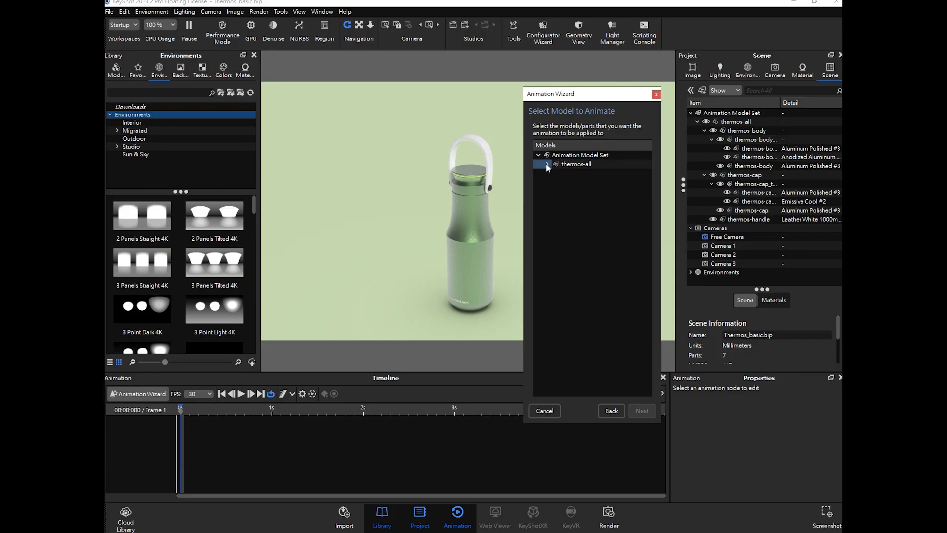
pyautogui.click(573, 165)
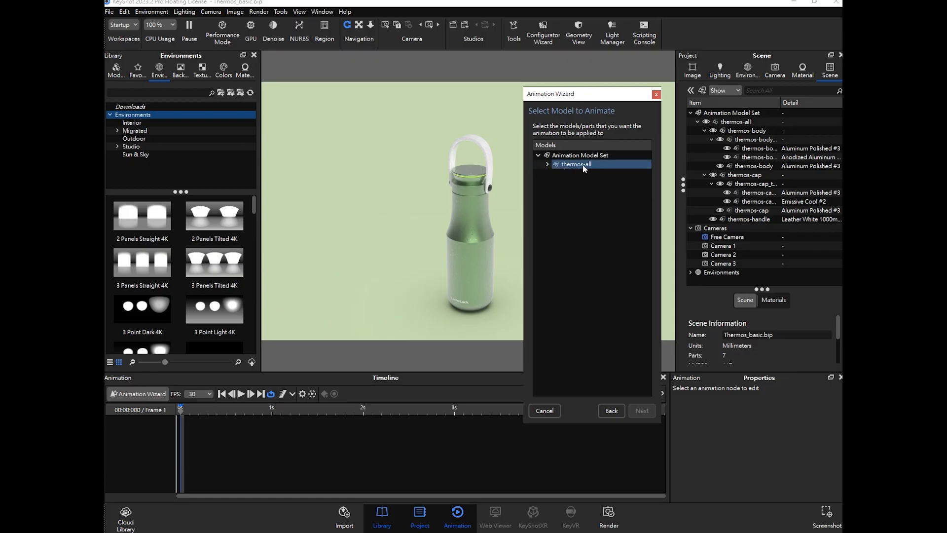
pyautogui.click(582, 165)
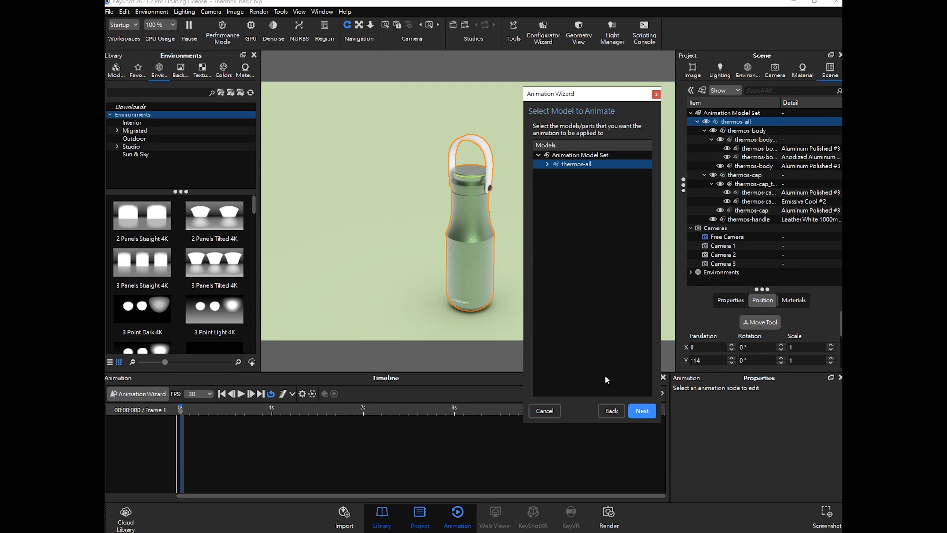
pyautogui.click(642, 411)
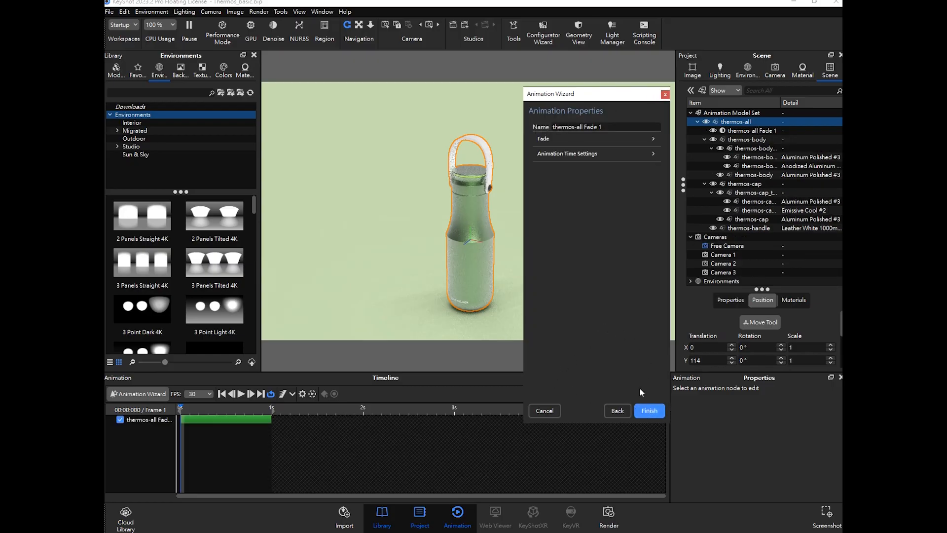
# - Scrub the timeline to preview the fade and expand the Fade and Animation Time Settings sections
pyautogui.moveTo(185, 413); pyautogui.dragTo(231, 419)
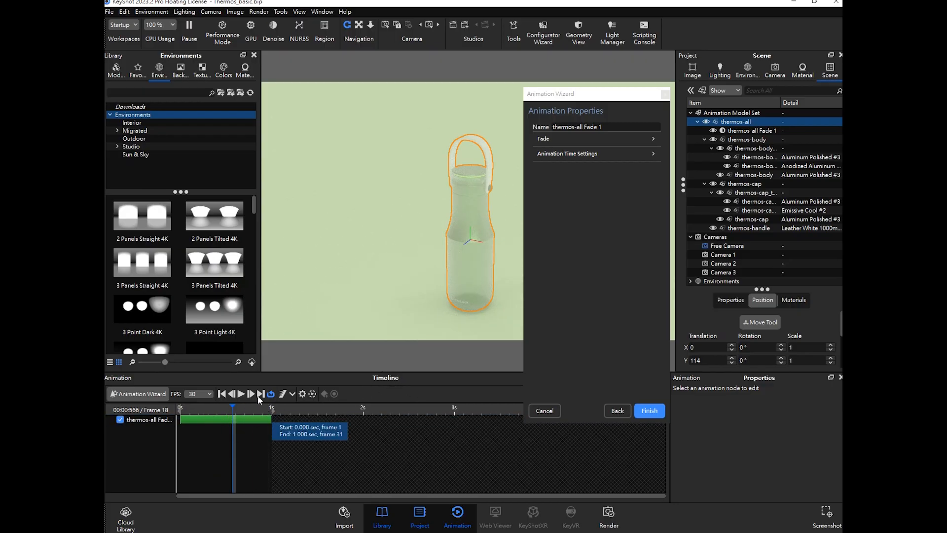
pyautogui.click(640, 135)
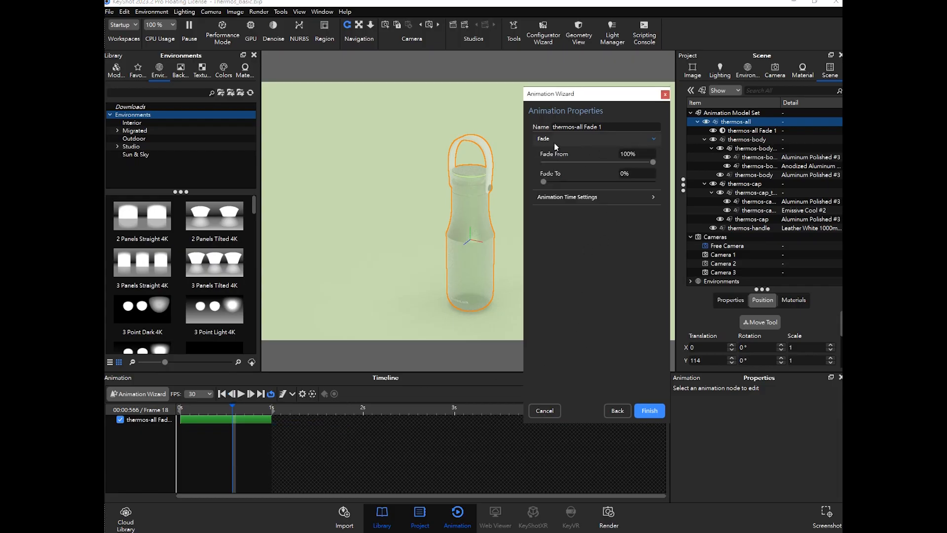
pyautogui.click(569, 197)
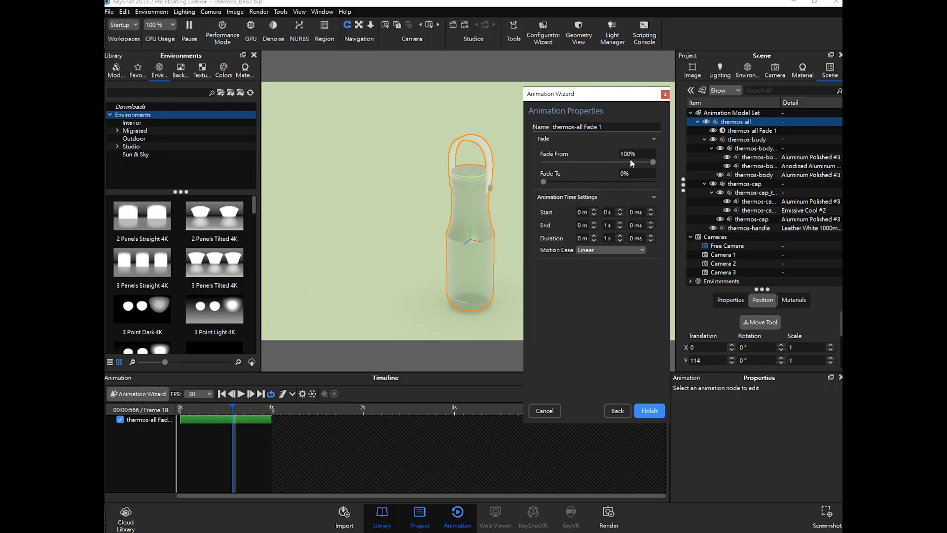
pyautogui.click(231, 410)
pyautogui.moveTo(205, 410); pyautogui.dragTo(175, 414)
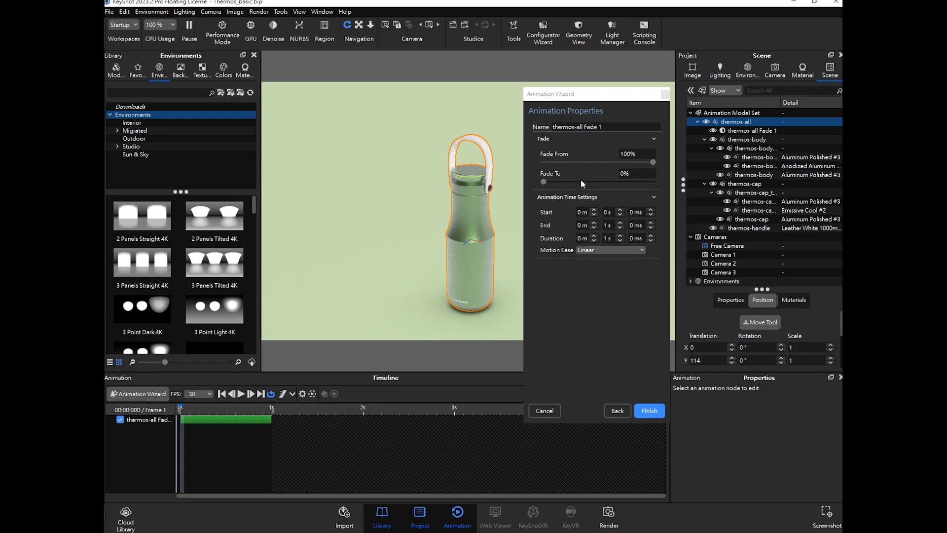
# - Set the Fade From value to 0%
pyautogui.click(644, 155)
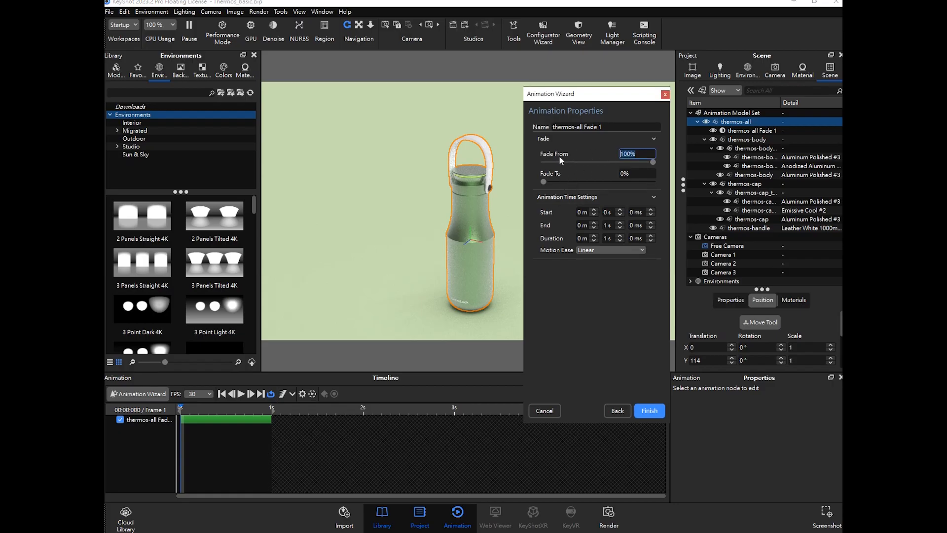
pyautogui.write('0')
pyautogui.press('Return')
pyautogui.moveTo(182, 409); pyautogui.dragTo(271, 409)
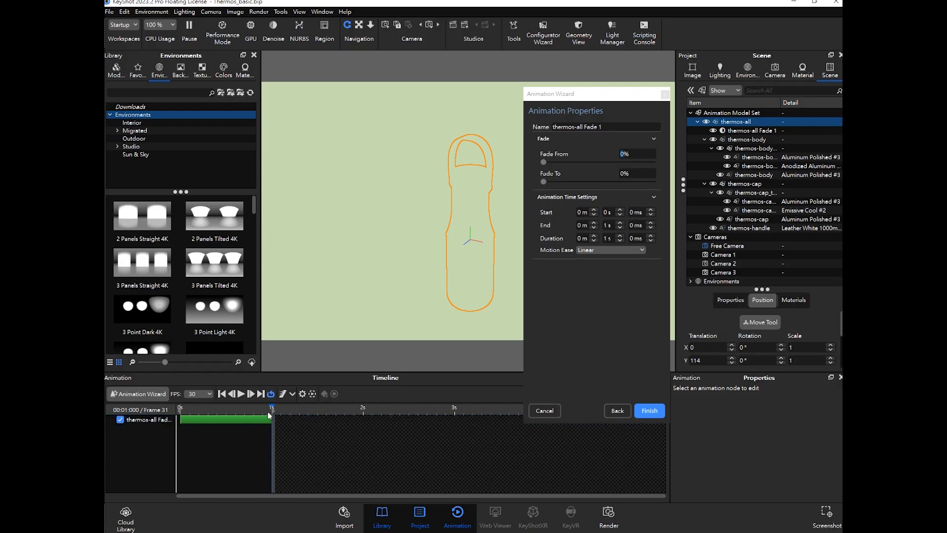
# - Set the Fade To value to 100%
pyautogui.click(636, 173)
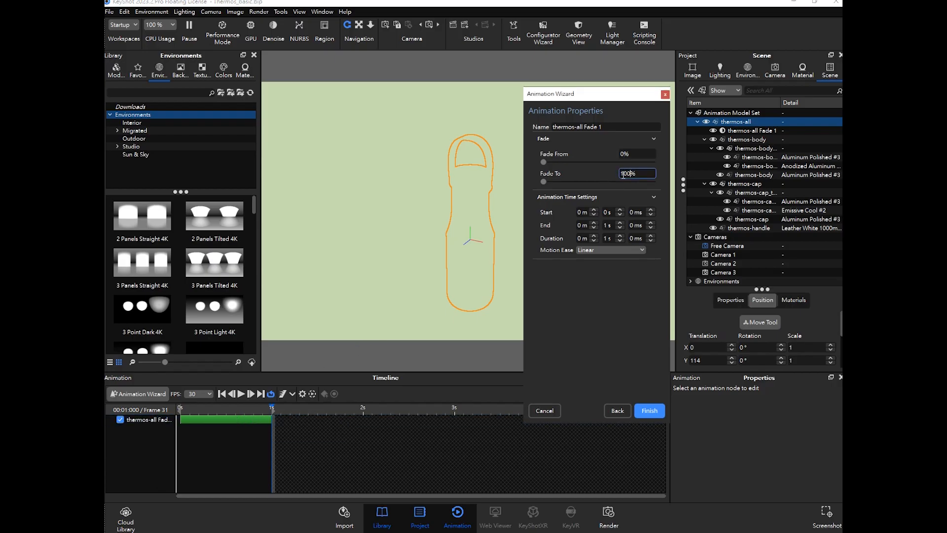
pyautogui.write('100')
pyautogui.press('Return')
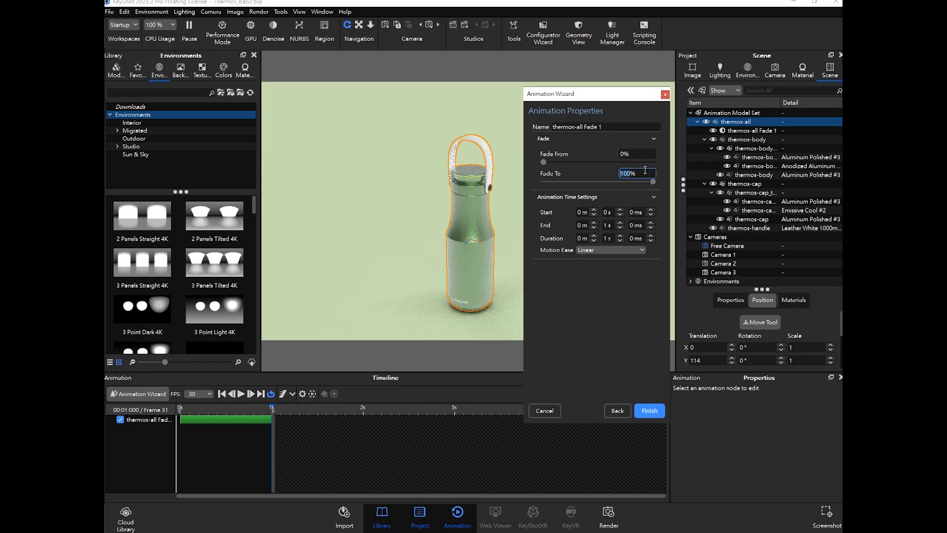
pyautogui.click(605, 174)
pyautogui.moveTo(261, 414)
pyautogui.mouseDown()
pyautogui.moveTo(183, 409)
pyautogui.moveTo(273, 415)
pyautogui.moveTo(182, 416)
pyautogui.moveTo(246, 423)
pyautogui.mouseUp()
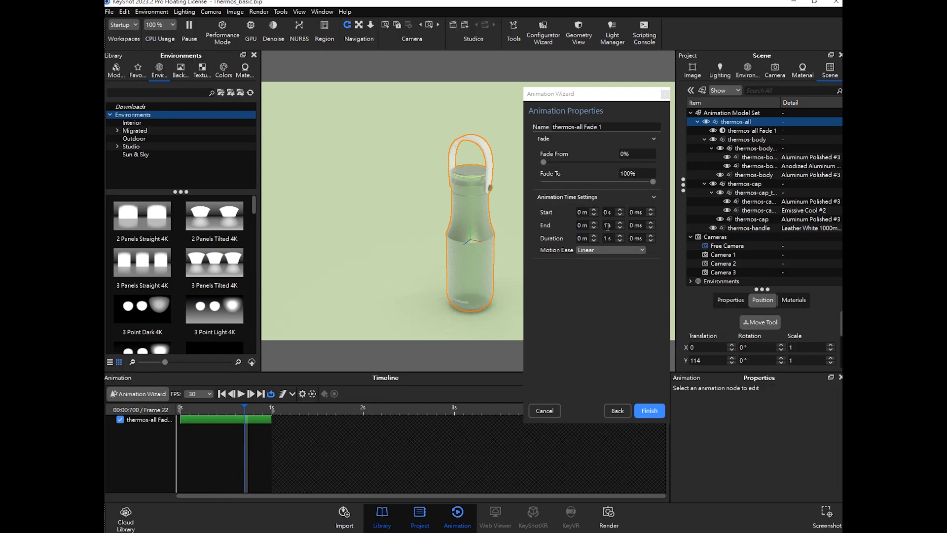
# - Set the fade's end time to 2 s
pyautogui.moveTo(610, 226); pyautogui.dragTo(598, 226)
pyautogui.click(546, 212)
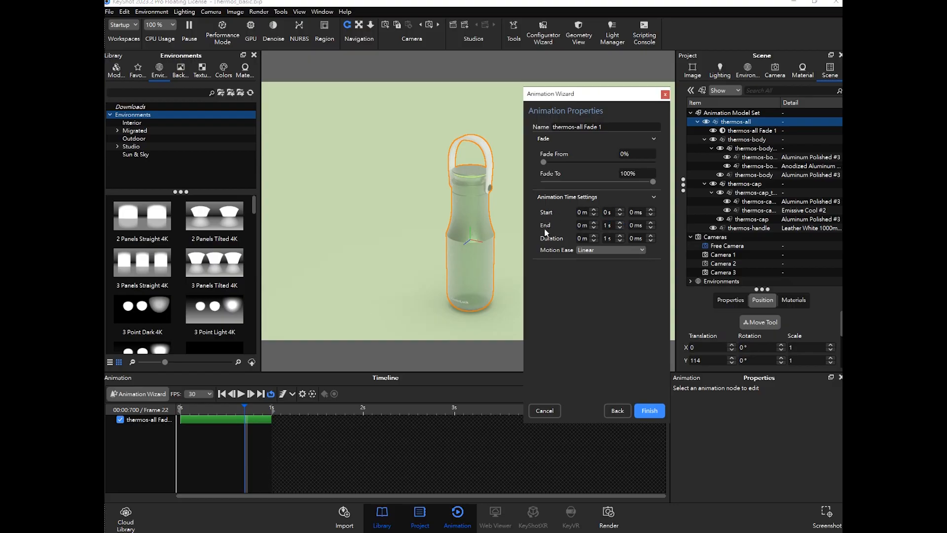
pyautogui.doubleClick(612, 225)
pyautogui.press('Return')
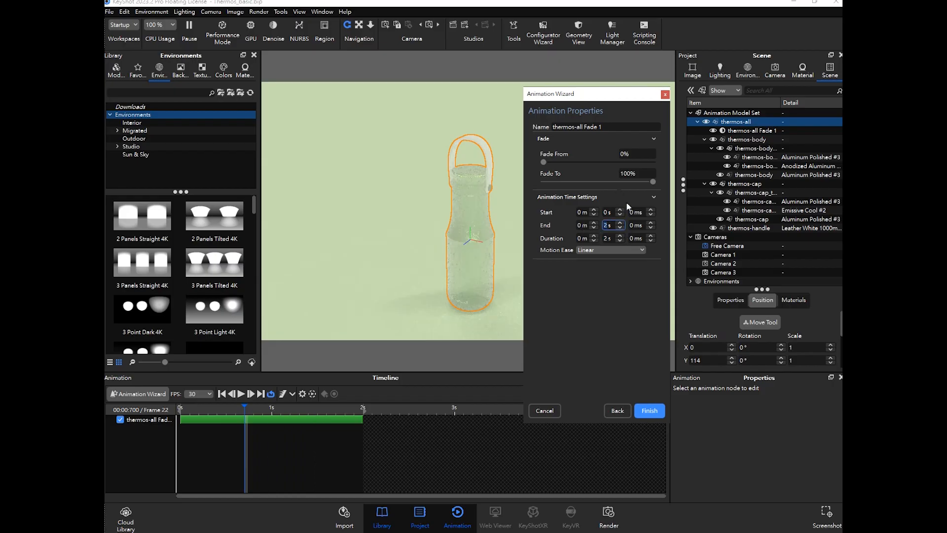
# - Scrub the timeline to preview the fade of the thermos
pyautogui.click(311, 408)
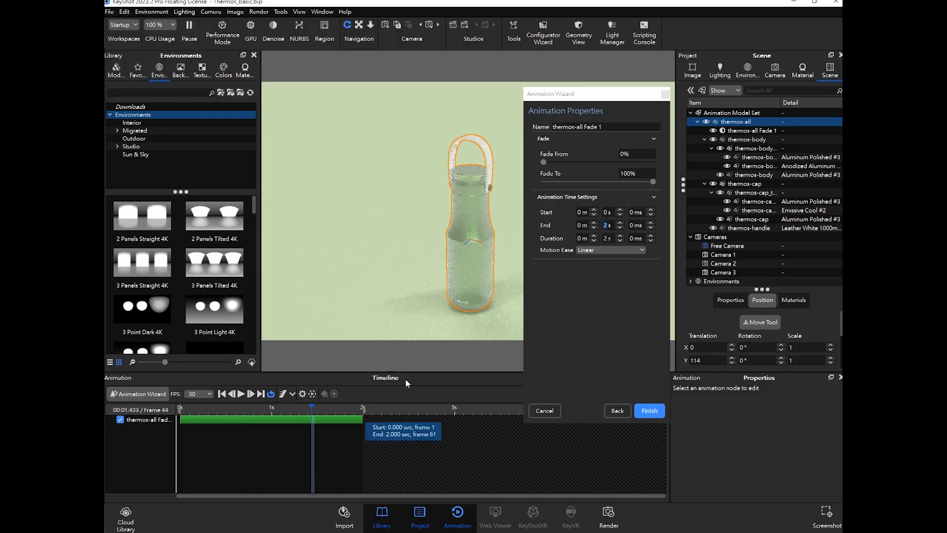
pyautogui.moveTo(311, 407); pyautogui.dragTo(192, 418)
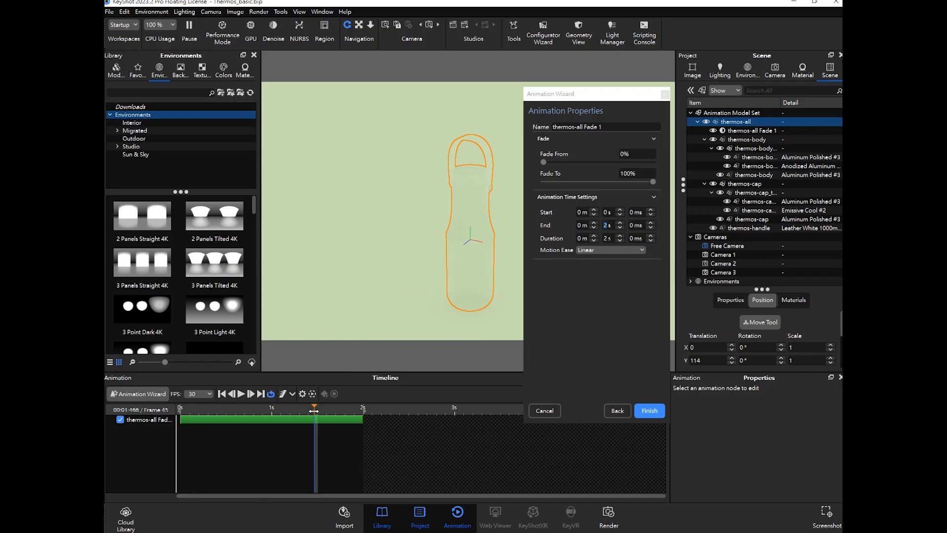
pyautogui.moveTo(314, 414); pyautogui.dragTo(337, 417)
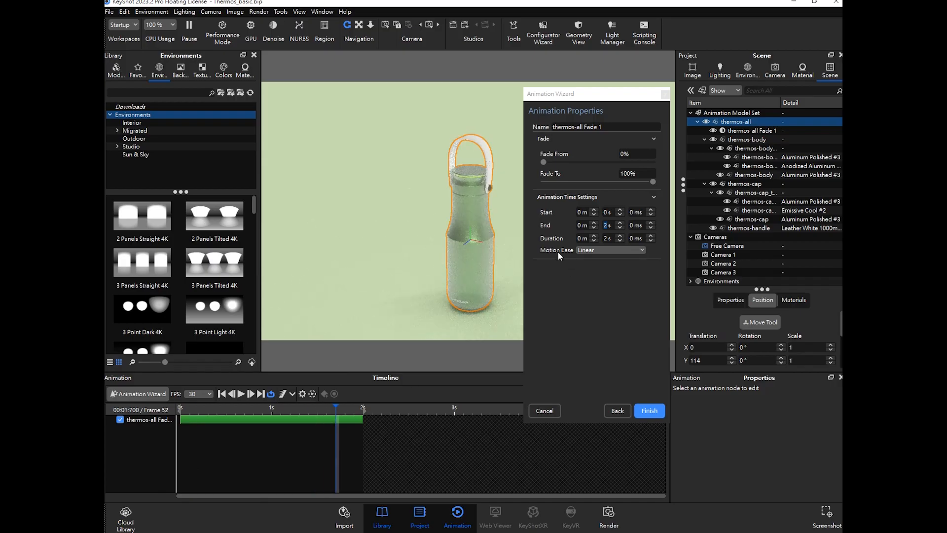
# - Set the Motion Ease to Ease In/Out and finish the Animation Wizard
pyautogui.click(594, 250)
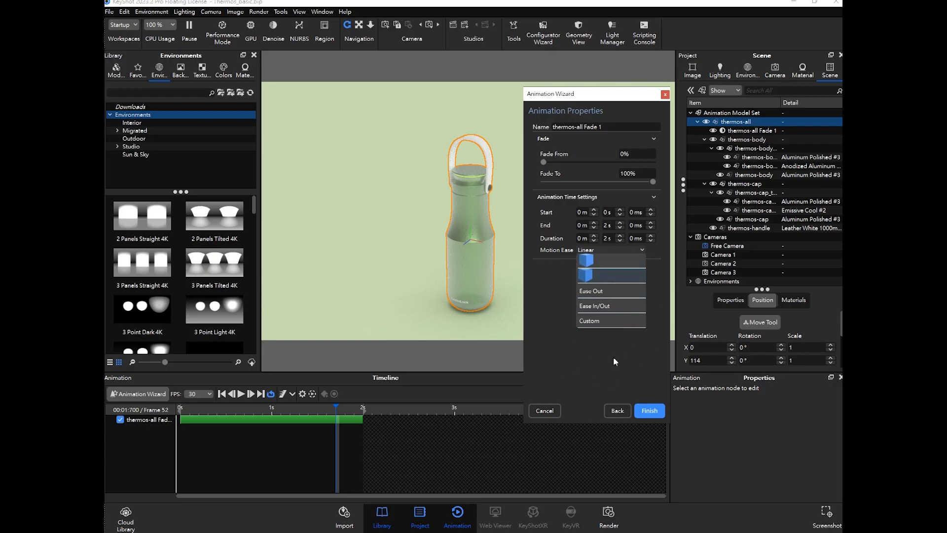
pyautogui.click(611, 305)
pyautogui.moveTo(337, 408)
pyautogui.mouseDown()
pyautogui.moveTo(353, 409)
pyautogui.moveTo(214, 410)
pyautogui.moveTo(330, 412)
pyautogui.mouseUp()
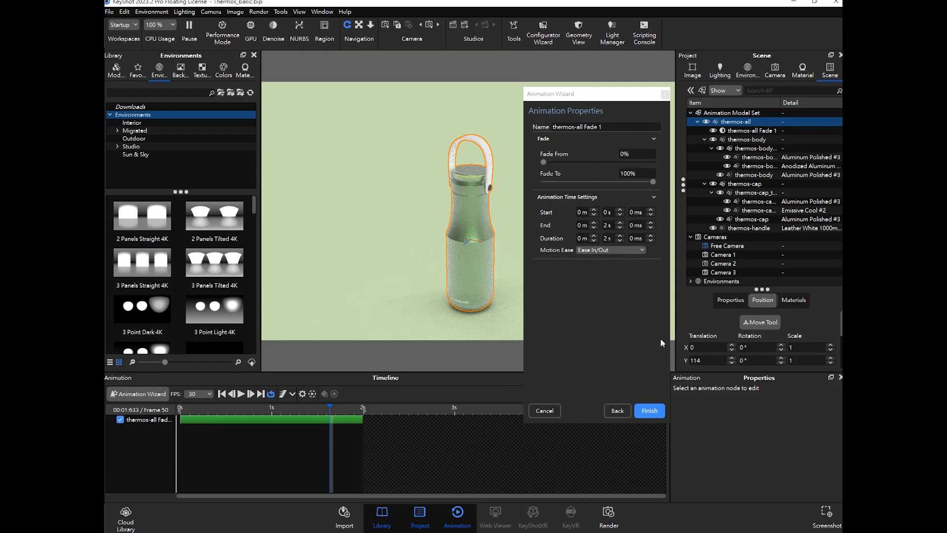
pyautogui.click(650, 411)
# - Play the fade animation from the start to preview it
pyautogui.moveTo(270, 409); pyautogui.dragTo(184, 411)
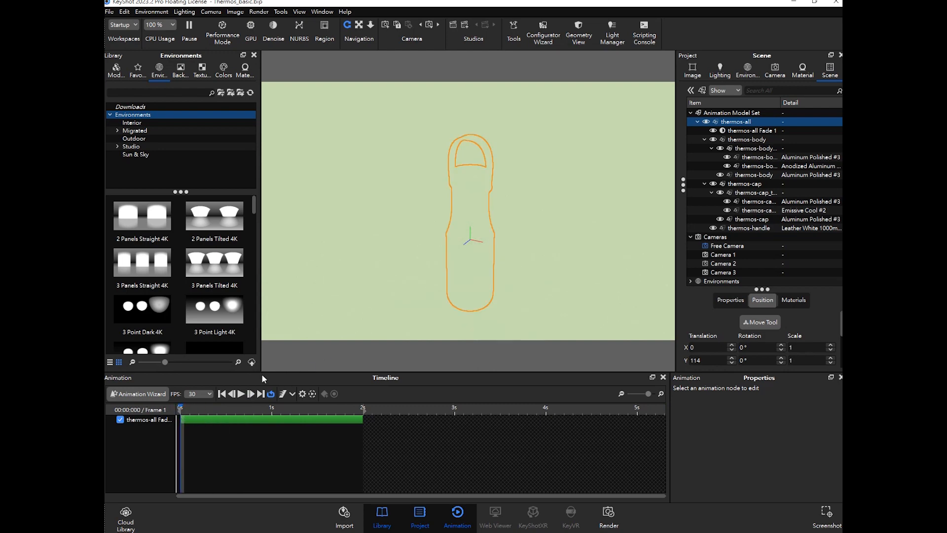
pyautogui.click(241, 394)
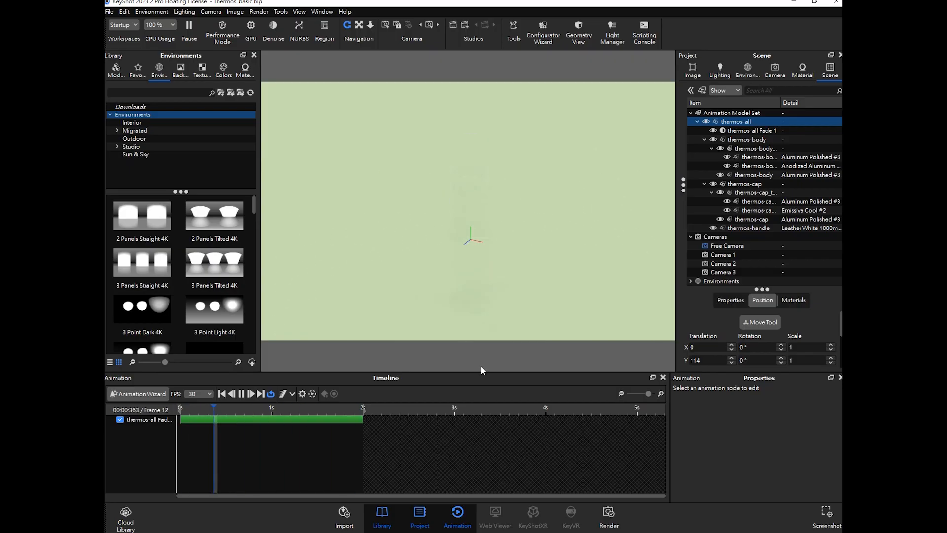
pyautogui.click(253, 395)
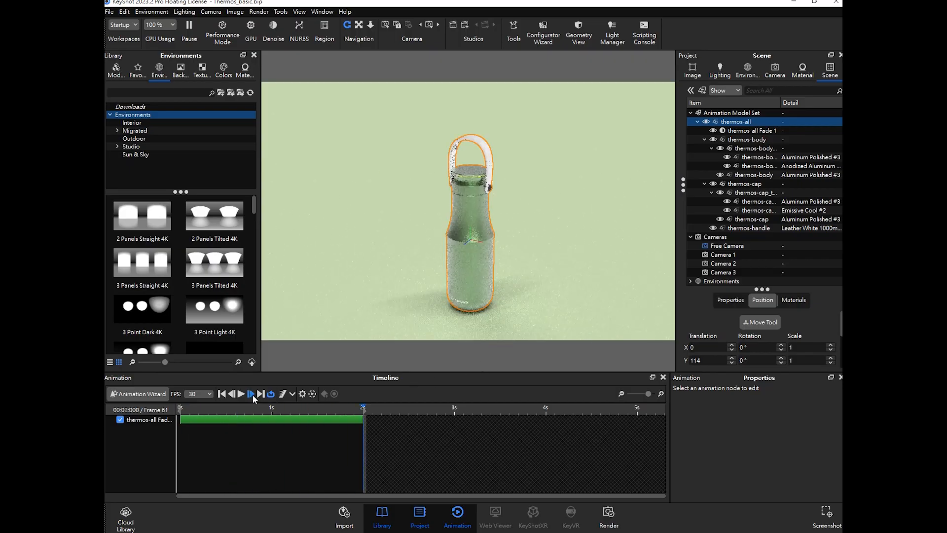
pyautogui.moveTo(364, 411); pyautogui.dragTo(270, 413)
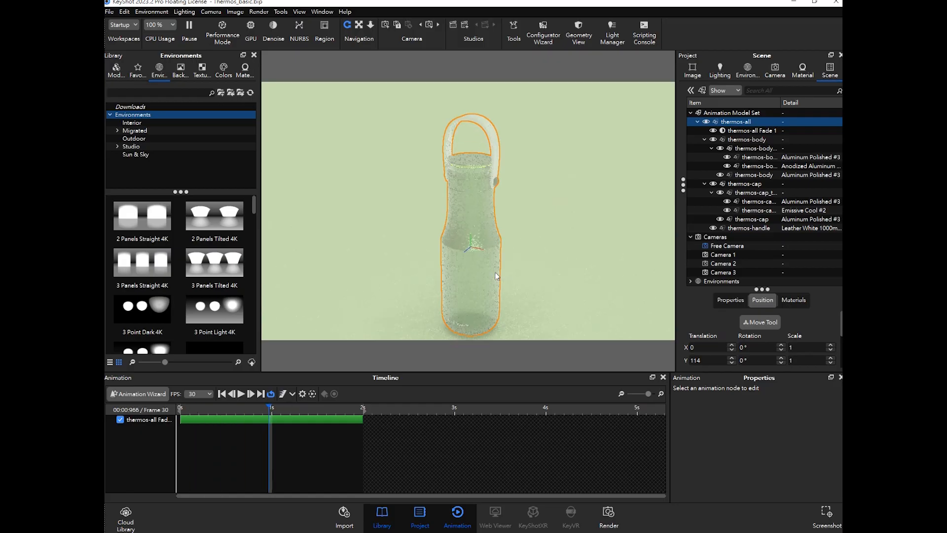
# - Orbit and zoom the view to examine the thermos during the fade
pyautogui.moveTo(499, 280)
pyautogui.mouseDown(button='middle')
pyautogui.moveTo(488, 295)
pyautogui.moveTo(499, 259)
pyautogui.moveTo(497, 274)
pyautogui.mouseUp(button='middle')
pyautogui.scroll(1, 497, 274)
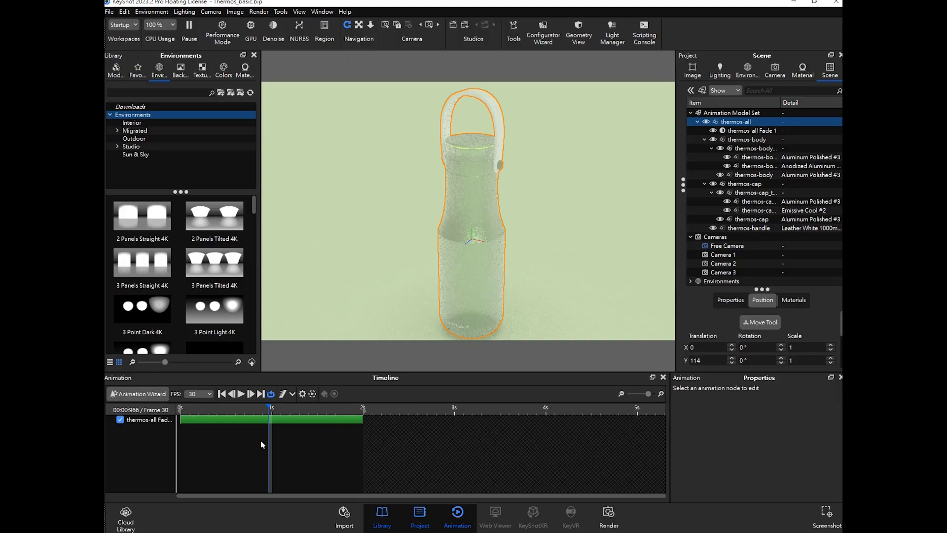
pyautogui.moveTo(253, 418); pyautogui.dragTo(324, 410)
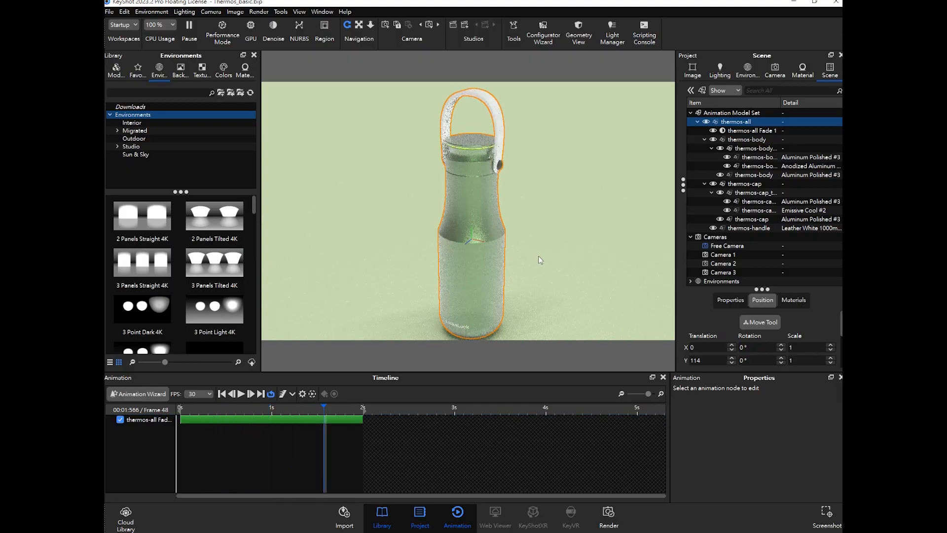
pyautogui.scroll(-3, 521, 239)
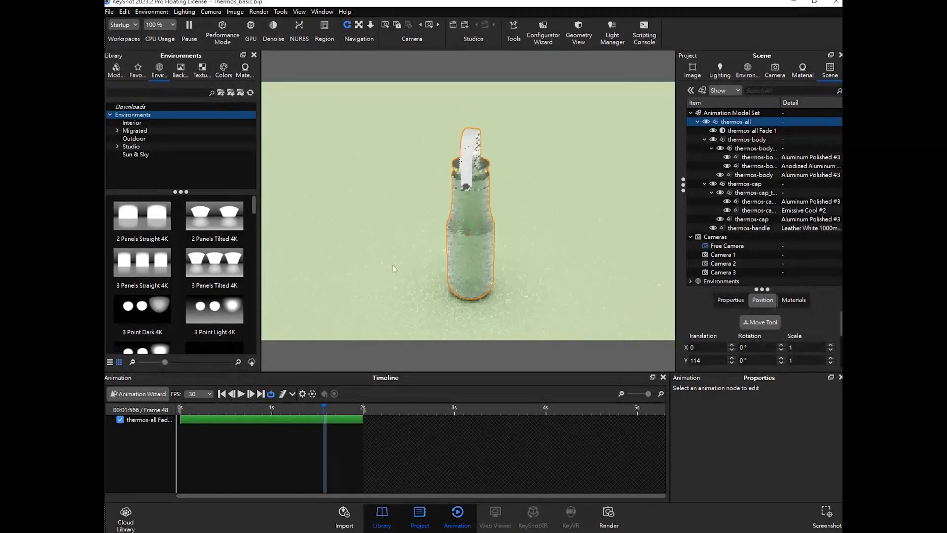
pyautogui.moveTo(586, 260); pyautogui.dragTo(524, 276)
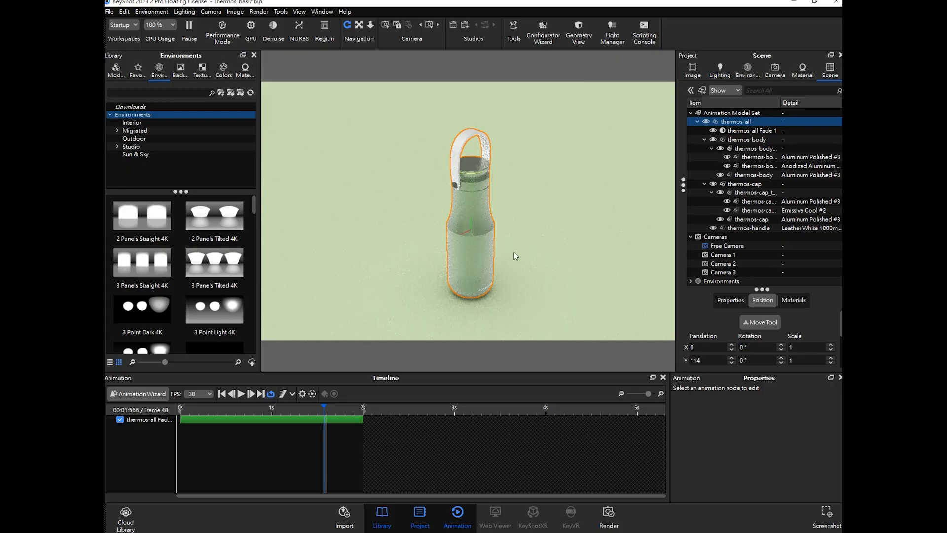
pyautogui.scroll(1, 530, 267)
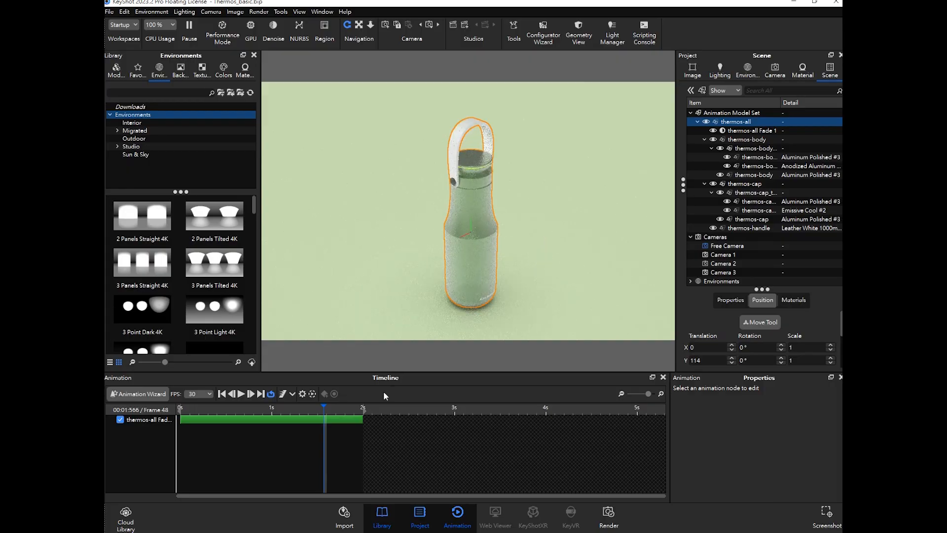
# - Replay the fade animation from the start several times to review the ease
pyautogui.moveTo(261, 410); pyautogui.dragTo(190, 409)
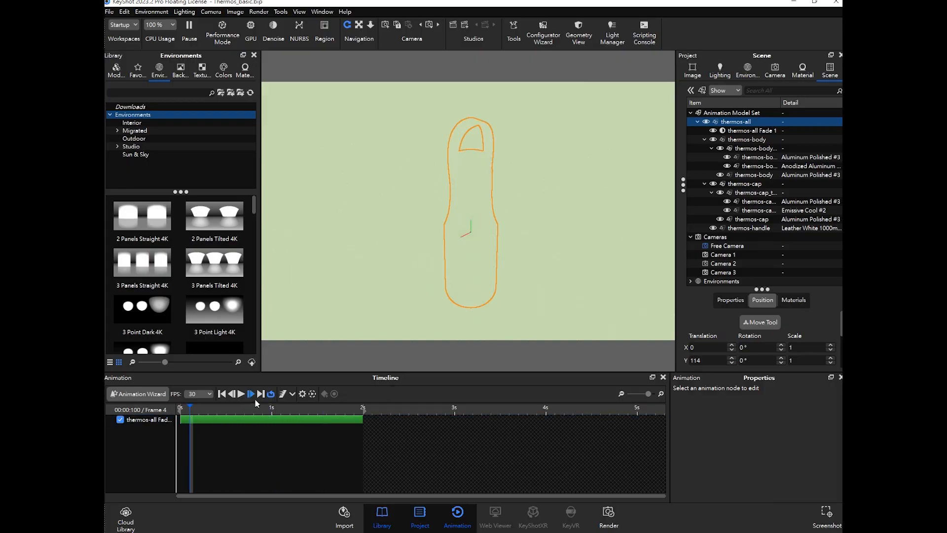
pyautogui.click(241, 394)
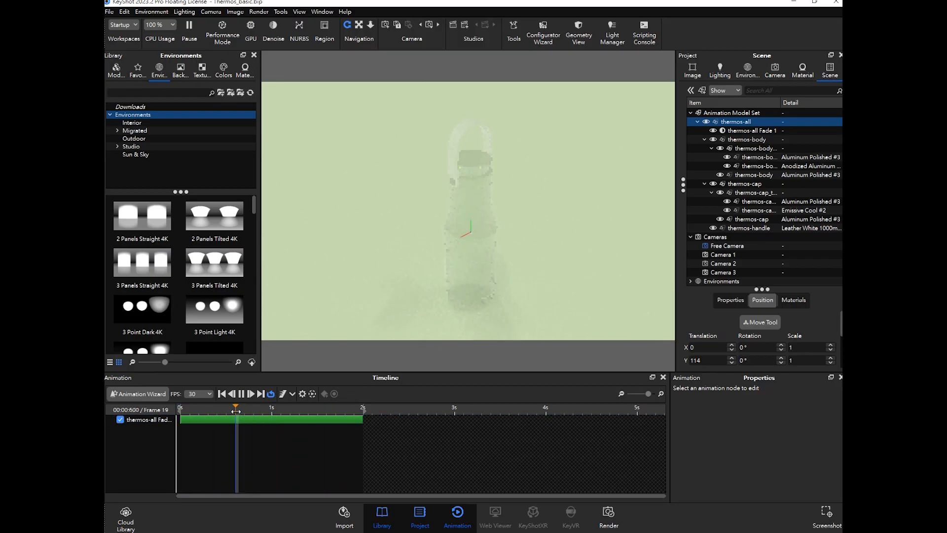
pyautogui.click(242, 393)
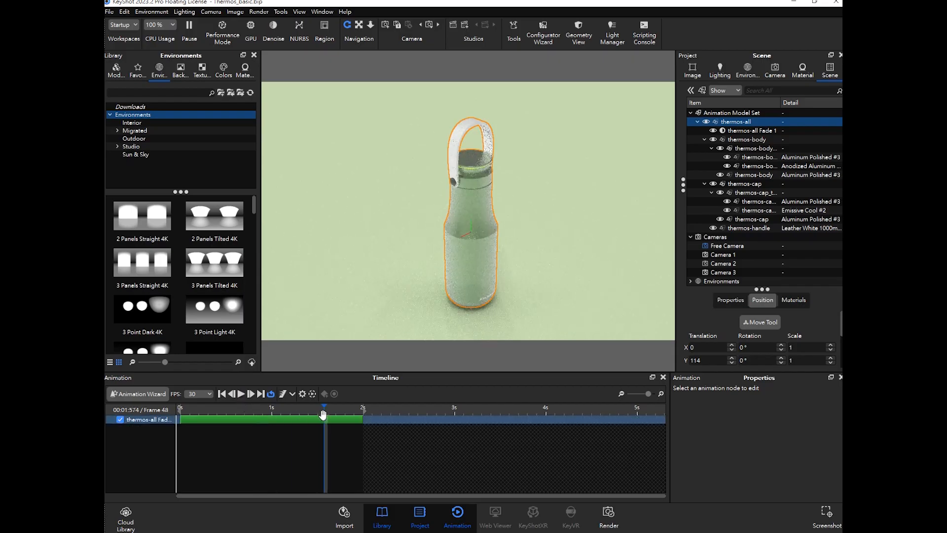
pyautogui.moveTo(299, 411); pyautogui.dragTo(323, 411)
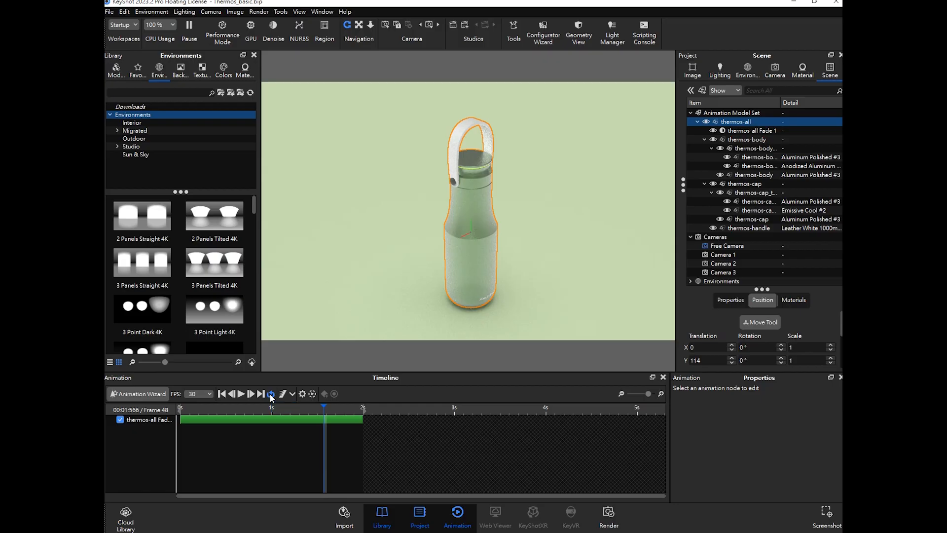
pyautogui.moveTo(320, 414); pyautogui.dragTo(180, 419)
pyautogui.click(241, 394)
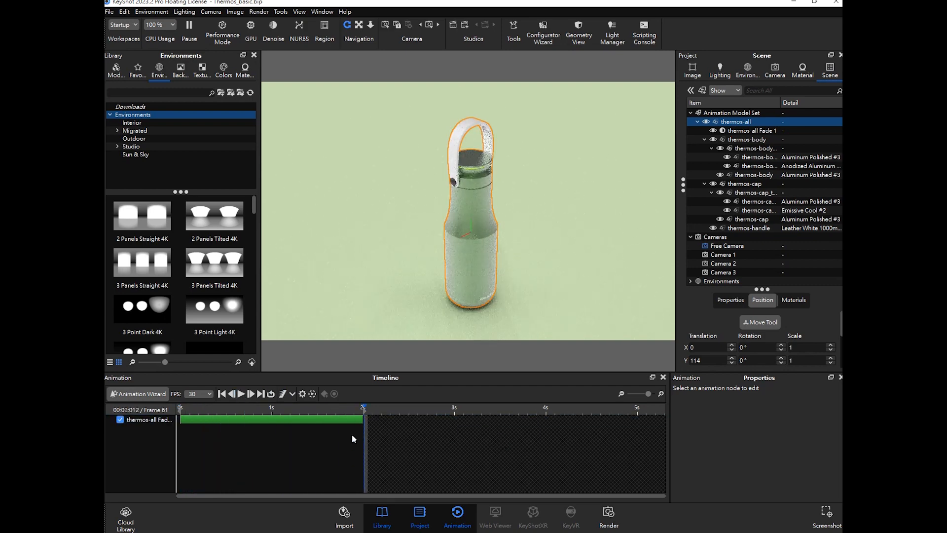
pyautogui.moveTo(316, 417); pyautogui.dragTo(179, 416)
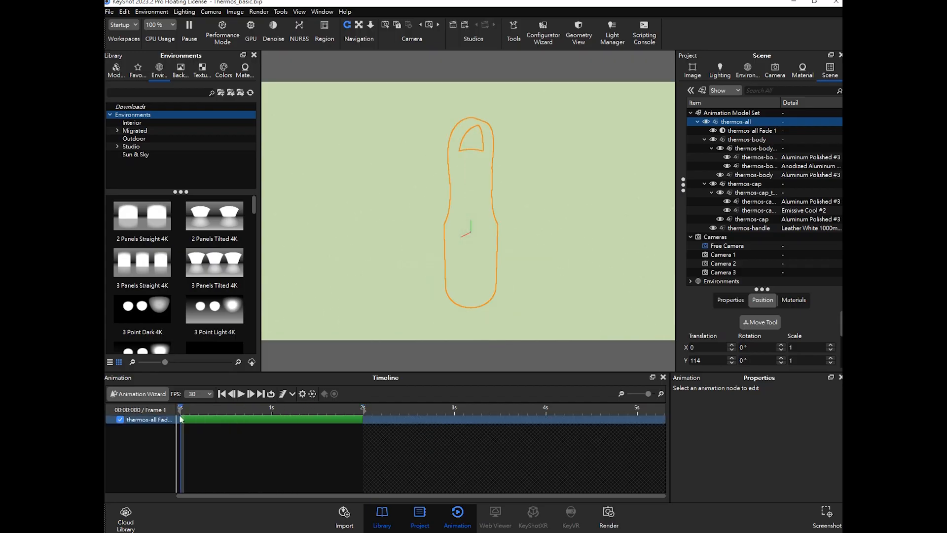
pyautogui.click(241, 393)
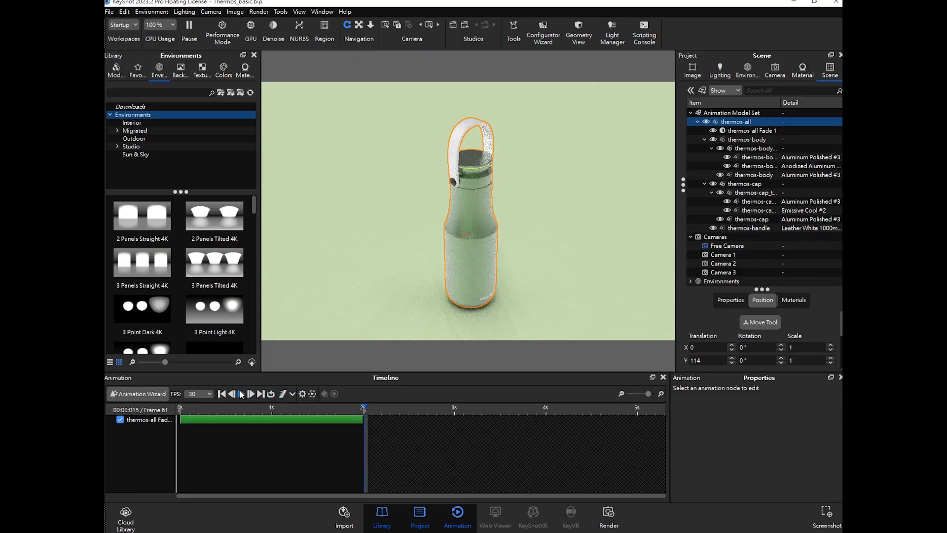
pyautogui.click(109, 11)
pyautogui.click(132, 84)
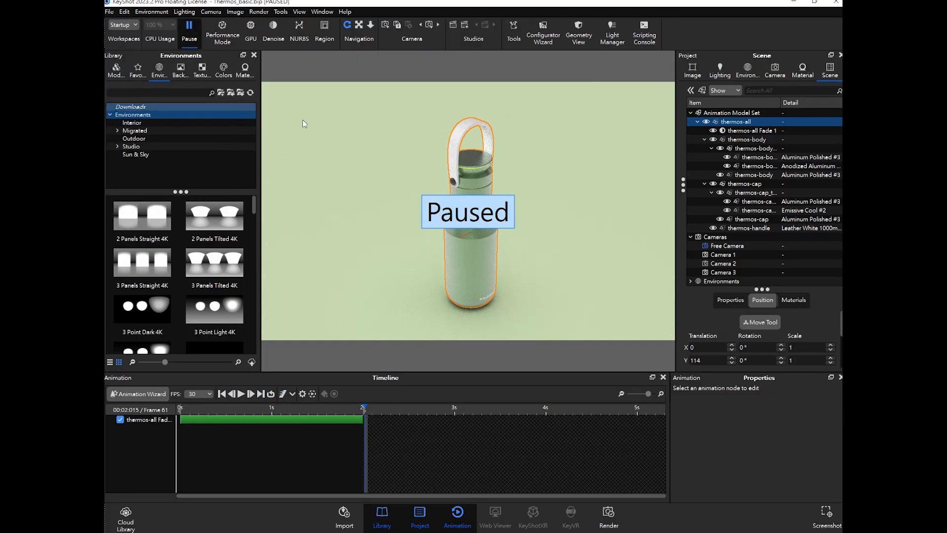
pyautogui.click(548, 192)
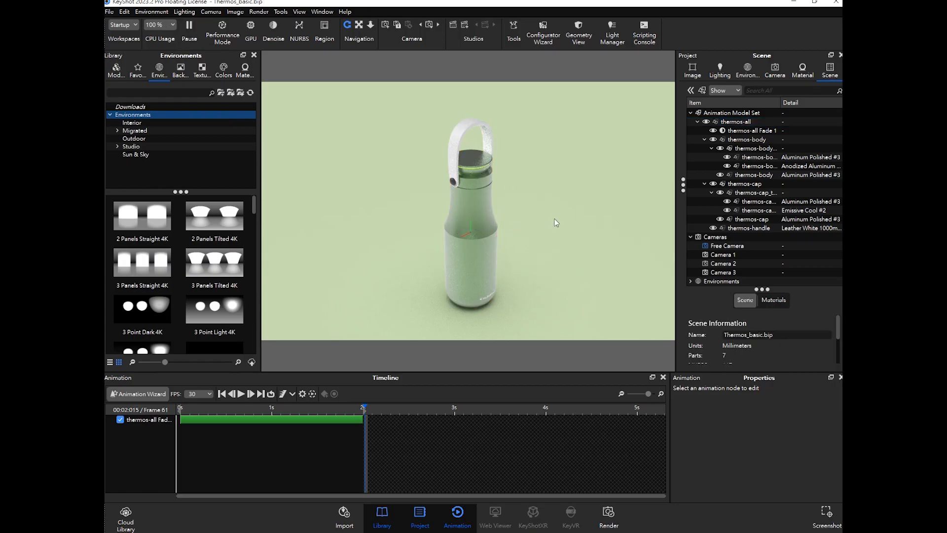
# - Orbit the view and scrub the timeline to preview the fade again
pyautogui.moveTo(496, 285); pyautogui.dragTo(611, 257)
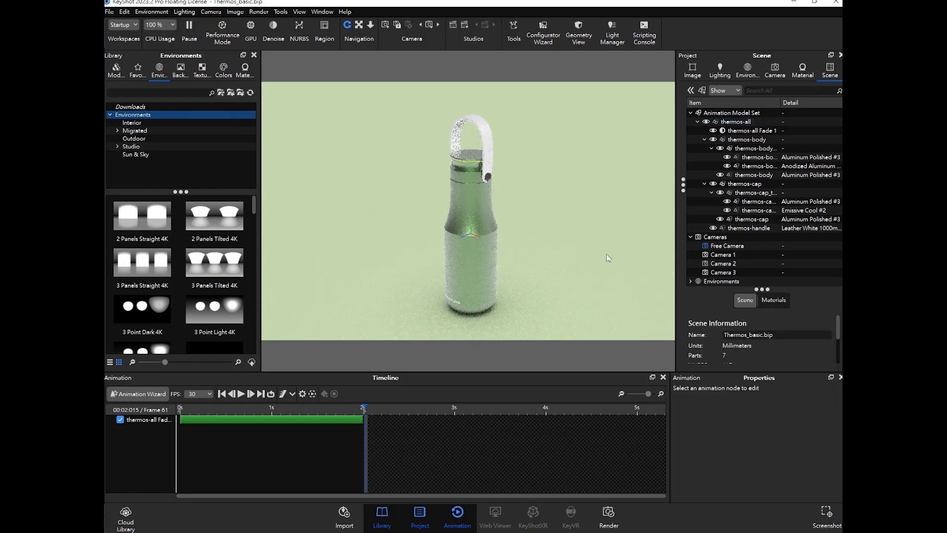
pyautogui.moveTo(530, 252); pyautogui.dragTo(551, 265)
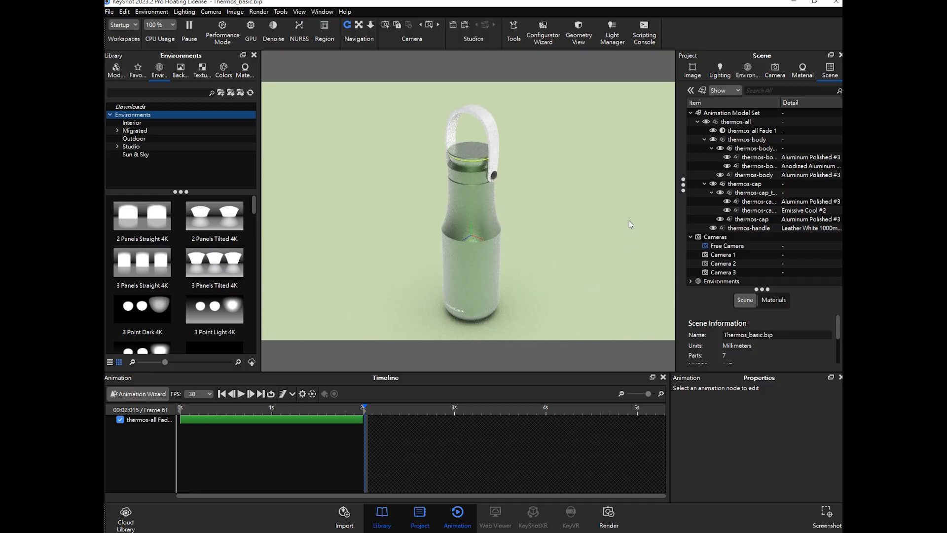
pyautogui.click(726, 131)
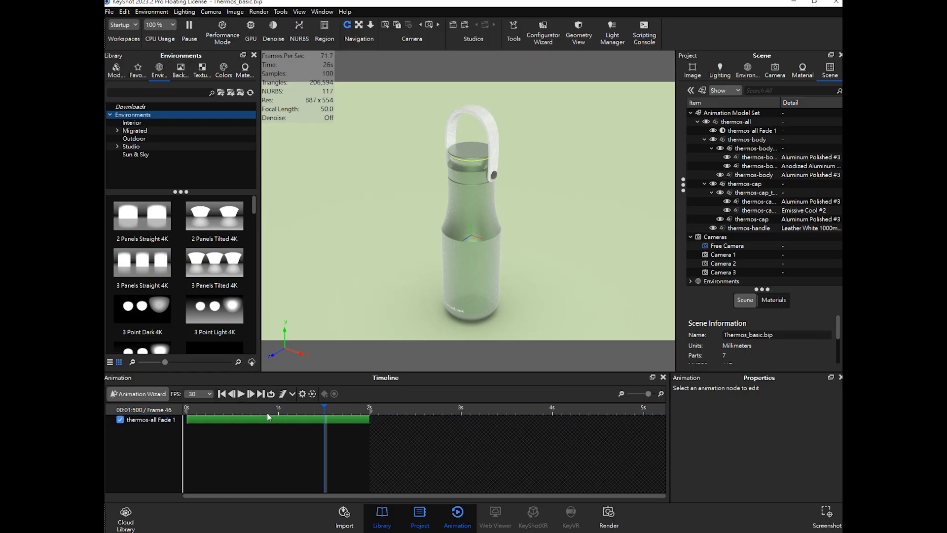
pyautogui.moveTo(250, 411); pyautogui.dragTo(187, 411)
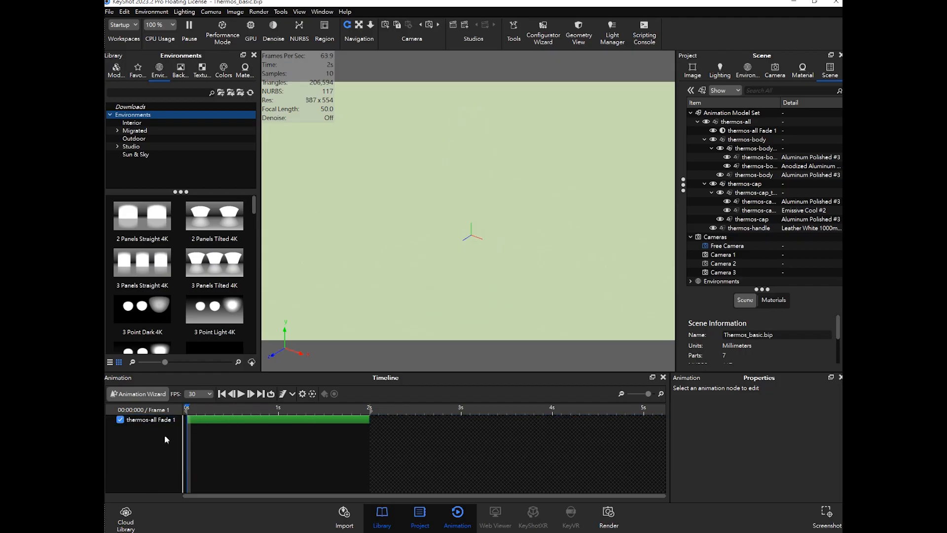
pyautogui.moveTo(216, 407); pyautogui.dragTo(311, 417)
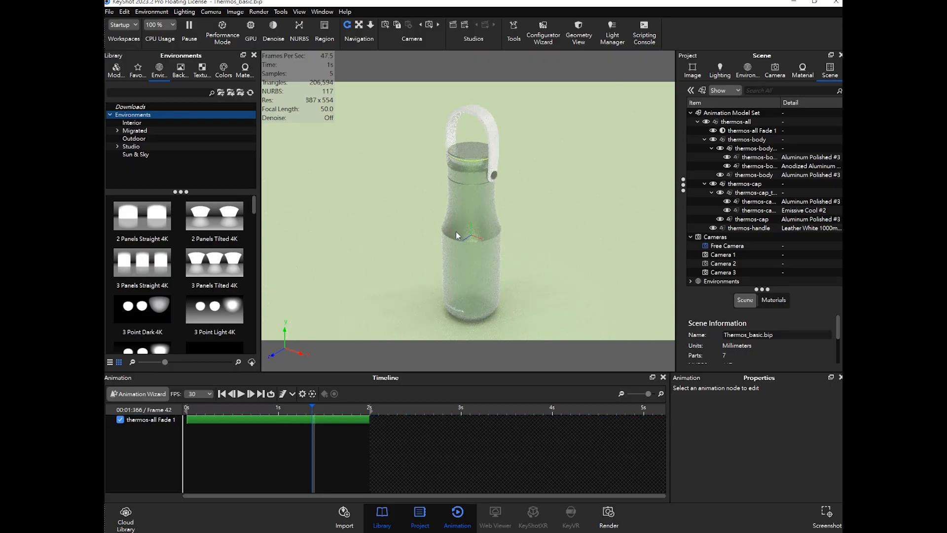
# - Disable the thermos-all Fade 1 animation track in the timeline
pyautogui.click(121, 420)
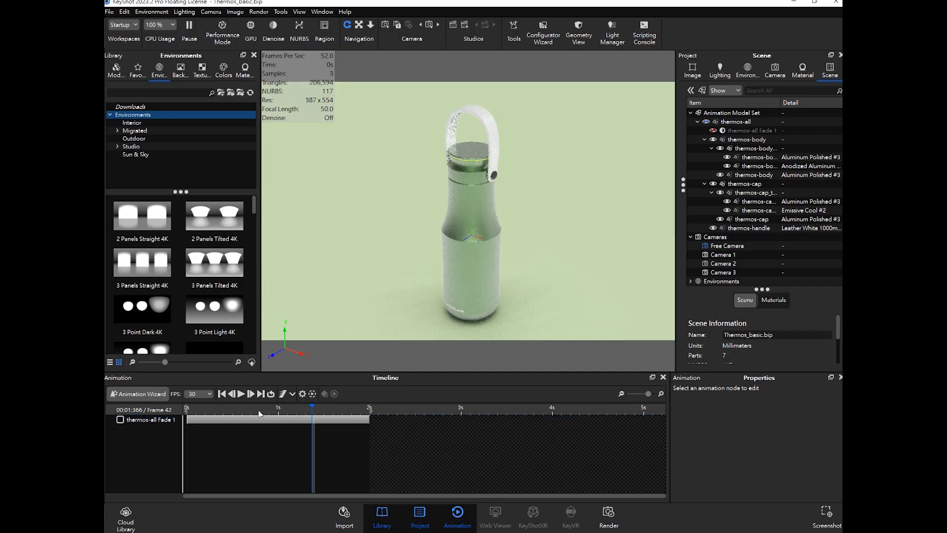
pyautogui.moveTo(307, 411); pyautogui.dragTo(185, 411)
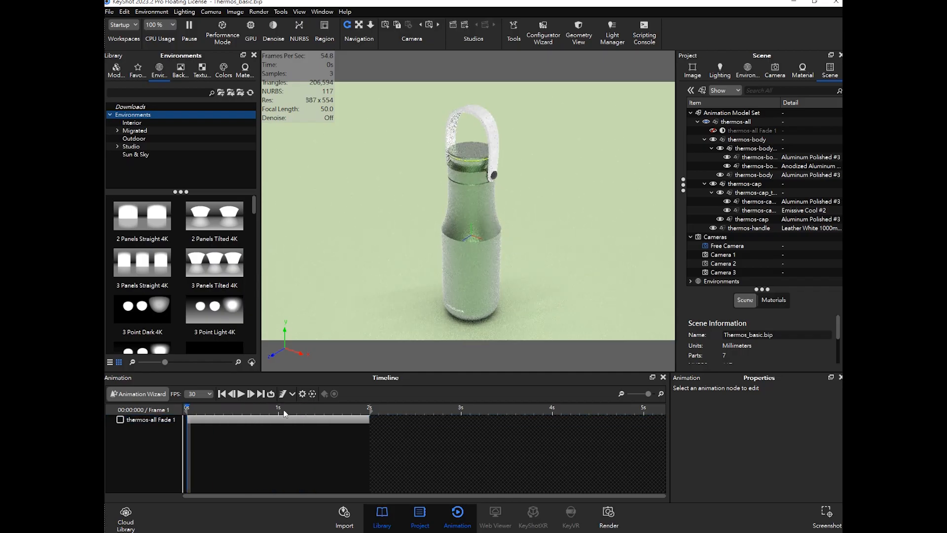
pyautogui.click(143, 394)
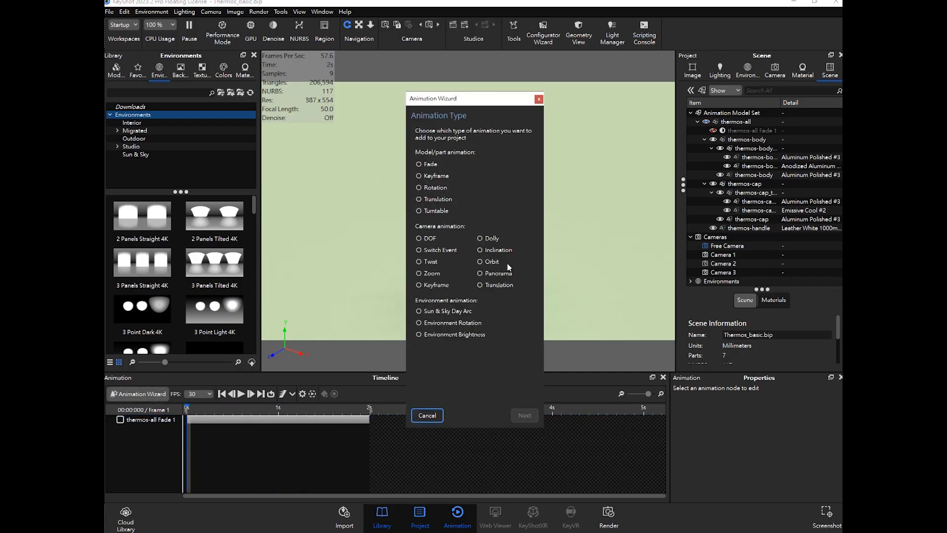
pyautogui.click(539, 99)
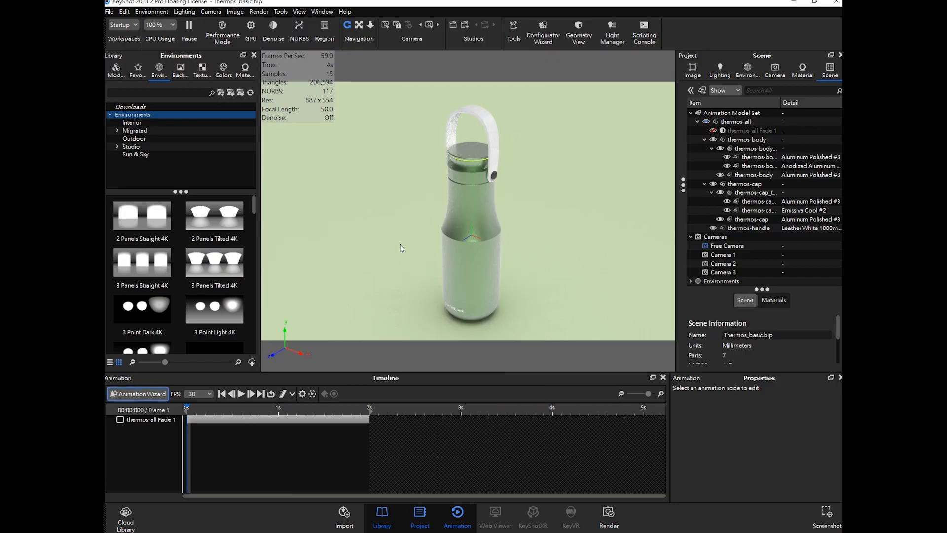
# - Start a new Rotation animation in the Animation Wizard
pyautogui.click(142, 394)
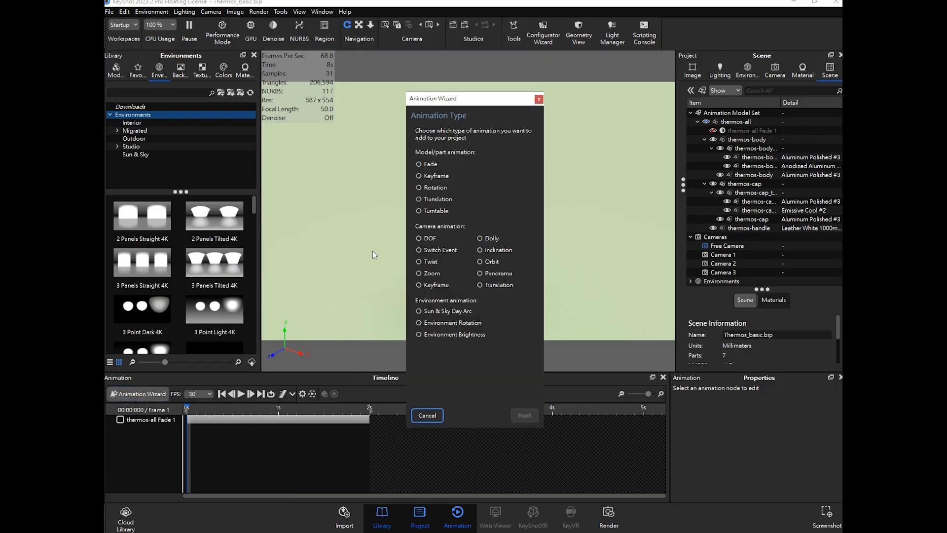
pyautogui.click(427, 190)
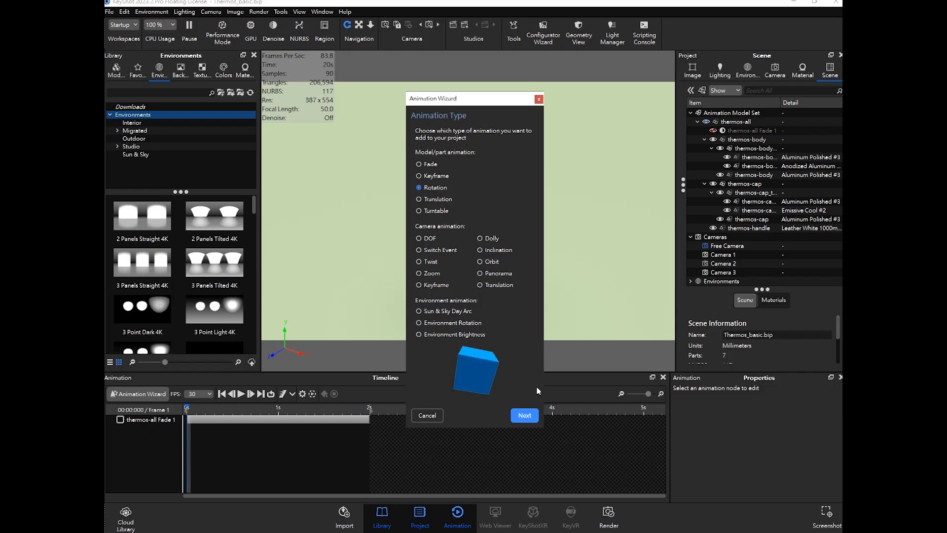
pyautogui.click(525, 415)
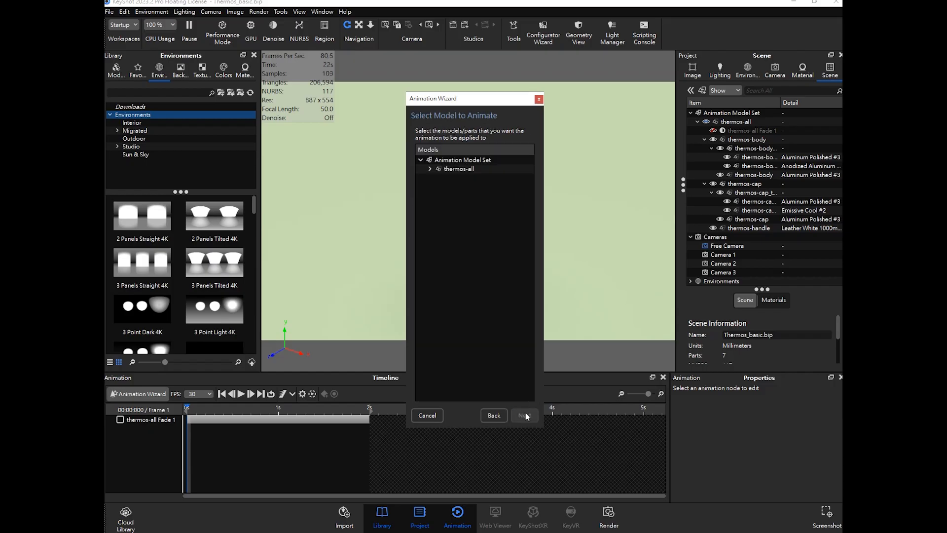
# - Choose the thermos-all model in the Animation Model Set as the rotation target and continue
pyautogui.click(429, 169)
pyautogui.click(429, 169)
pyautogui.click(465, 170)
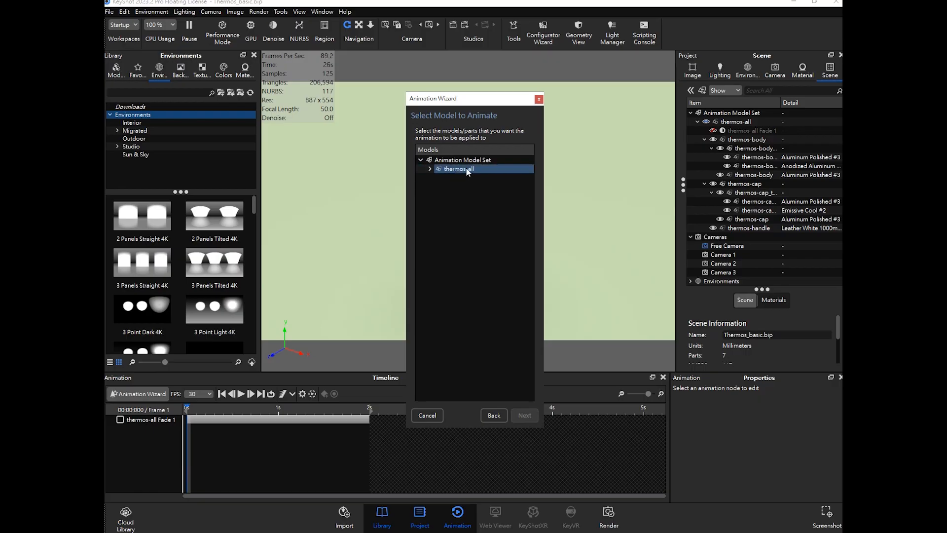
pyautogui.click(464, 170)
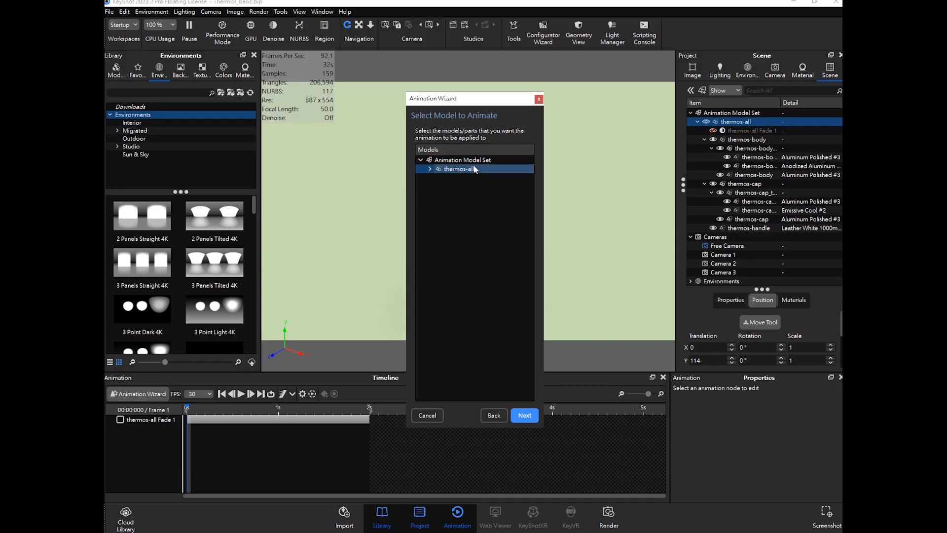
pyautogui.click(431, 170)
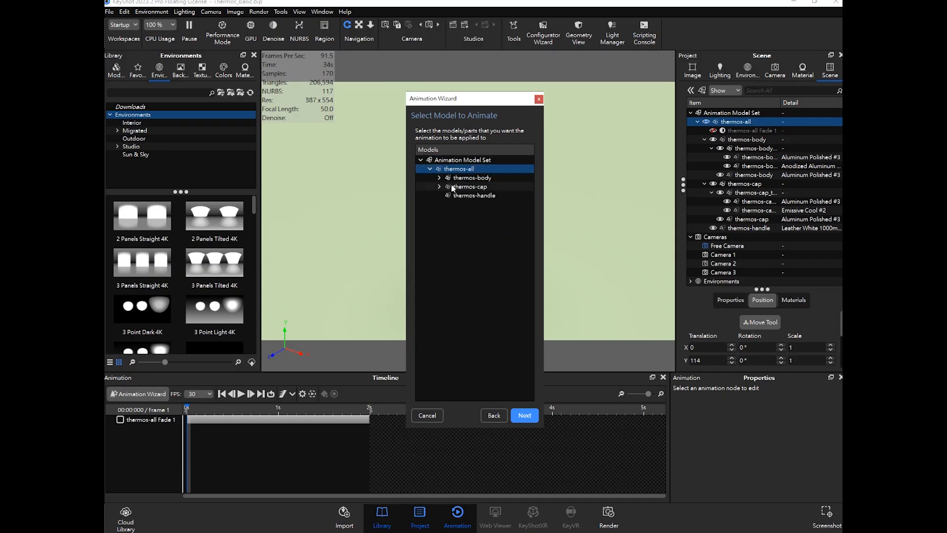
pyautogui.click(431, 169)
pyautogui.click(525, 415)
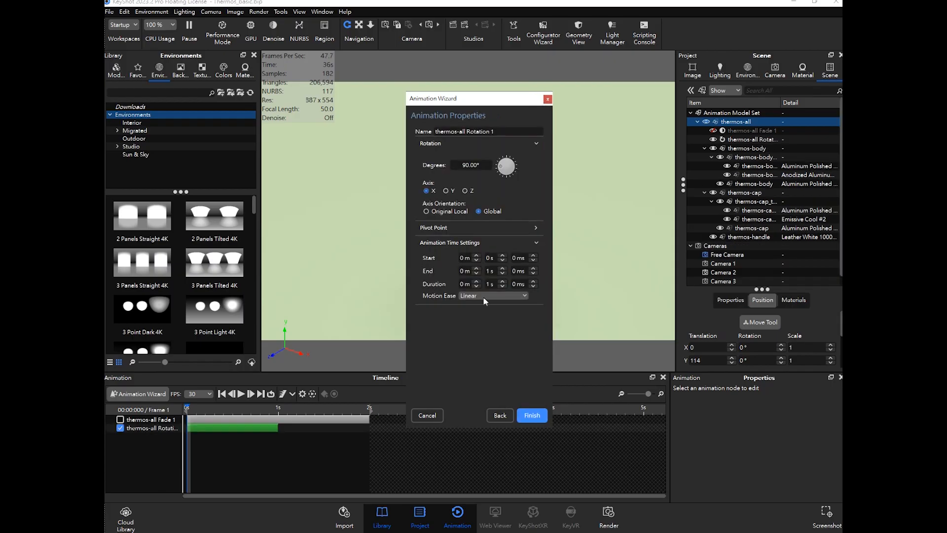
# - Preview the 90° rotation on the X axis by scrubbing the timeline with the wizard open
pyautogui.moveTo(483, 105); pyautogui.dragTo(657, 113)
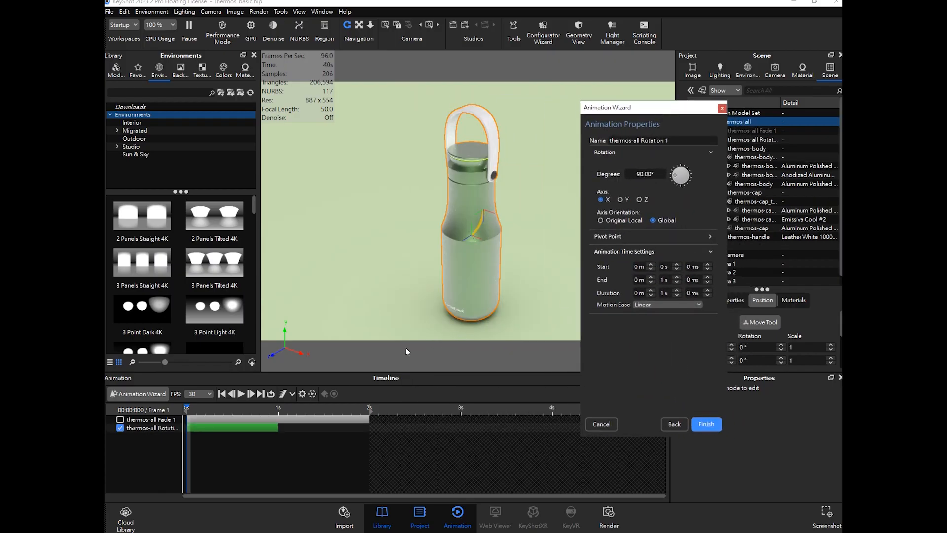
pyautogui.moveTo(187, 407)
pyautogui.mouseDown()
pyautogui.moveTo(296, 408)
pyautogui.moveTo(186, 416)
pyautogui.mouseUp()
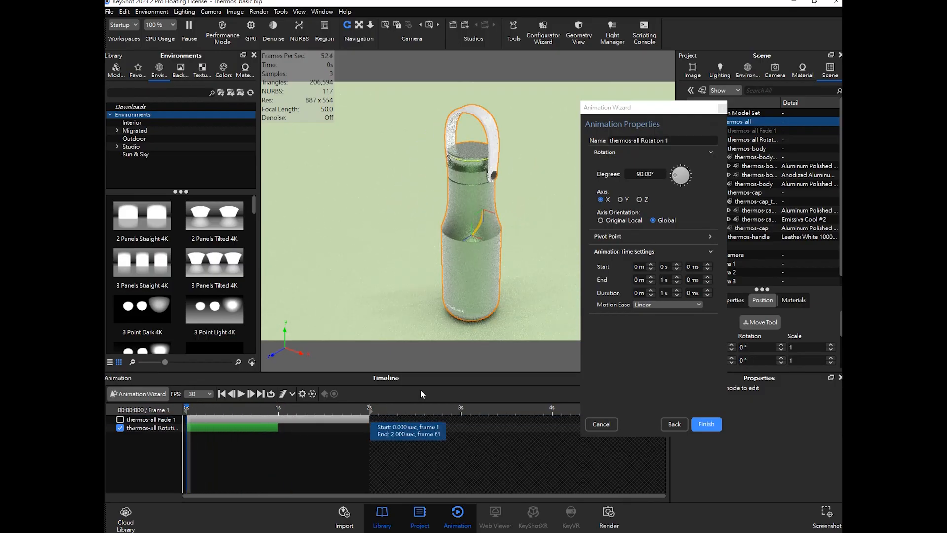
pyautogui.moveTo(192, 412); pyautogui.dragTo(173, 416)
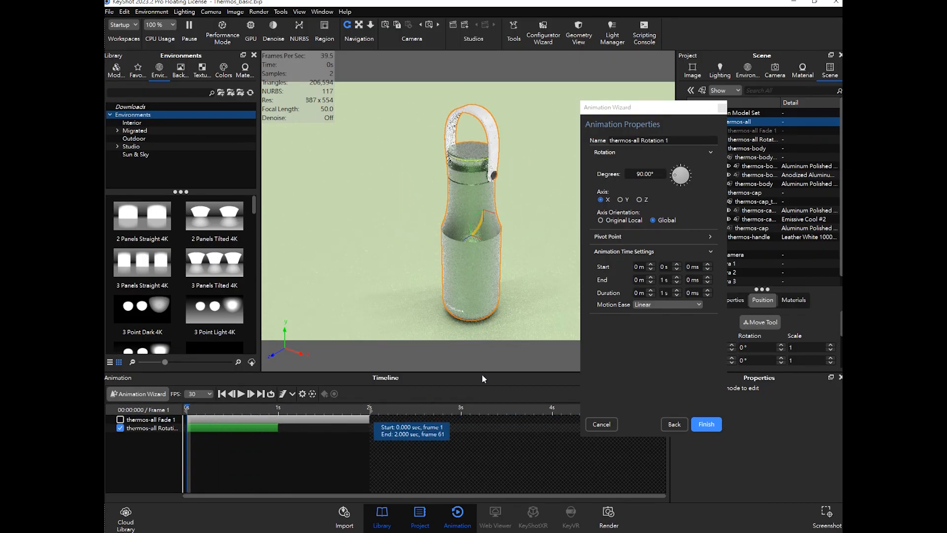
pyautogui.moveTo(656, 176); pyautogui.dragTo(594, 174)
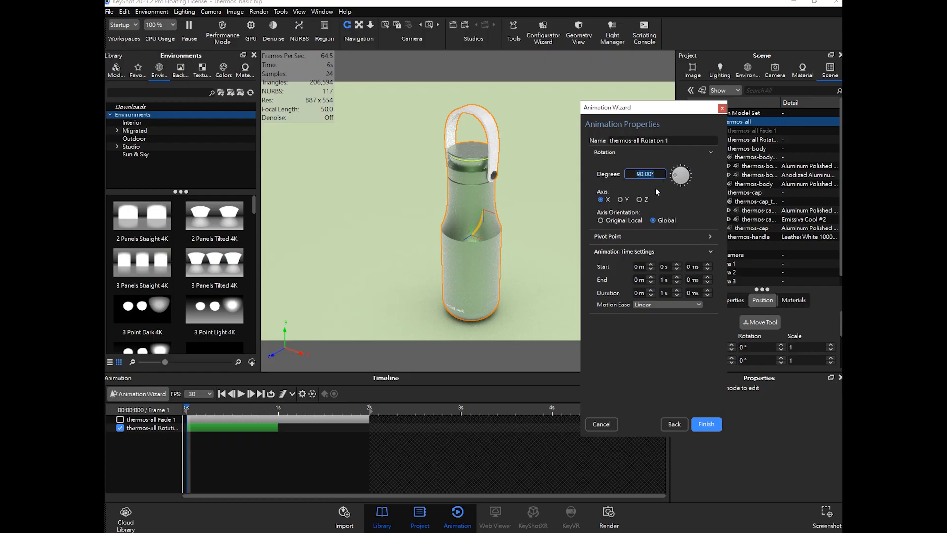
# - Set the rotation axis to Y and the end time to 2 s, then finish the wizard
pyautogui.click(622, 199)
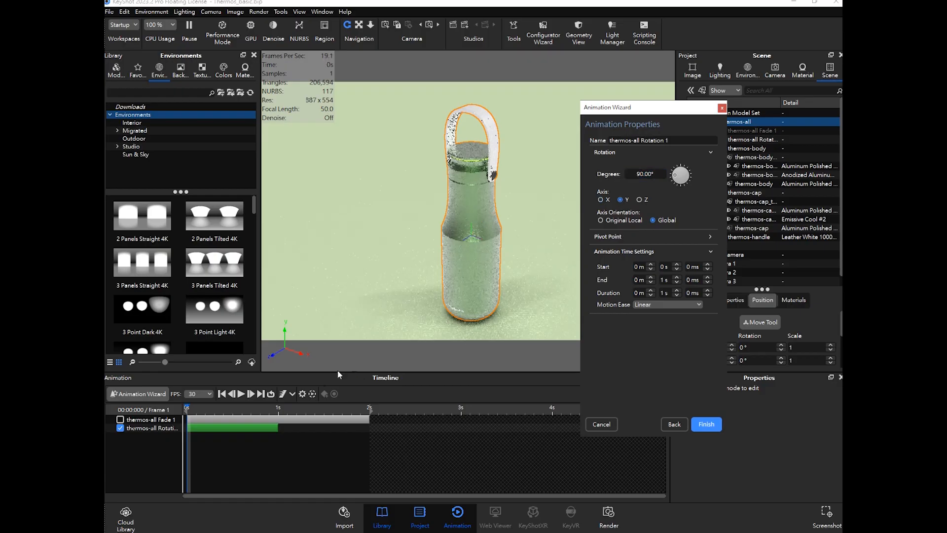
pyautogui.moveTo(187, 410)
pyautogui.mouseDown()
pyautogui.moveTo(282, 415)
pyautogui.moveTo(174, 416)
pyautogui.mouseUp()
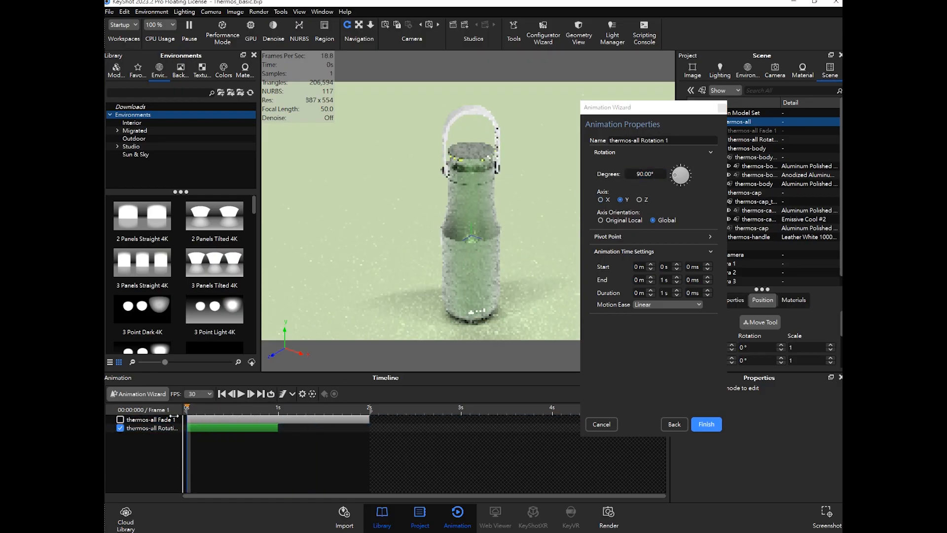
pyautogui.click(641, 200)
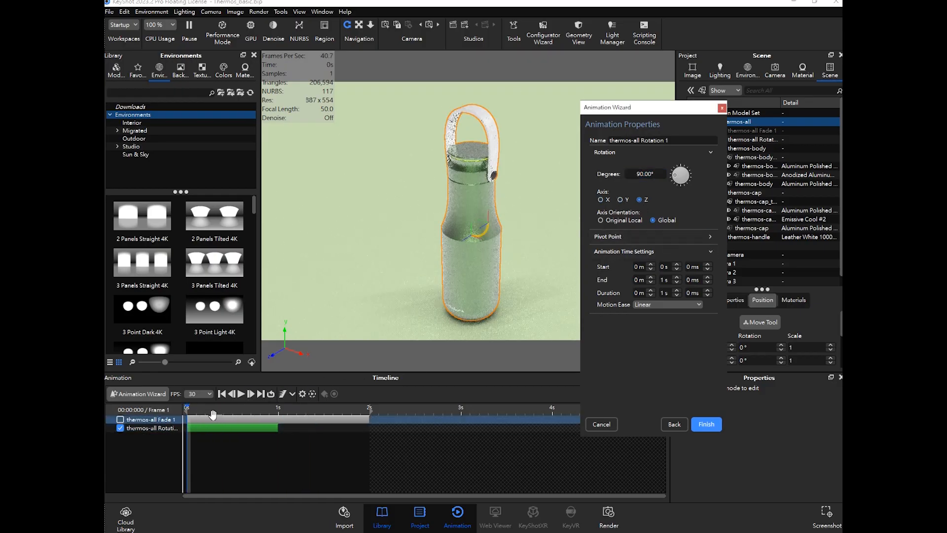
pyautogui.moveTo(187, 409); pyautogui.dragTo(166, 421)
pyautogui.click(198, 411)
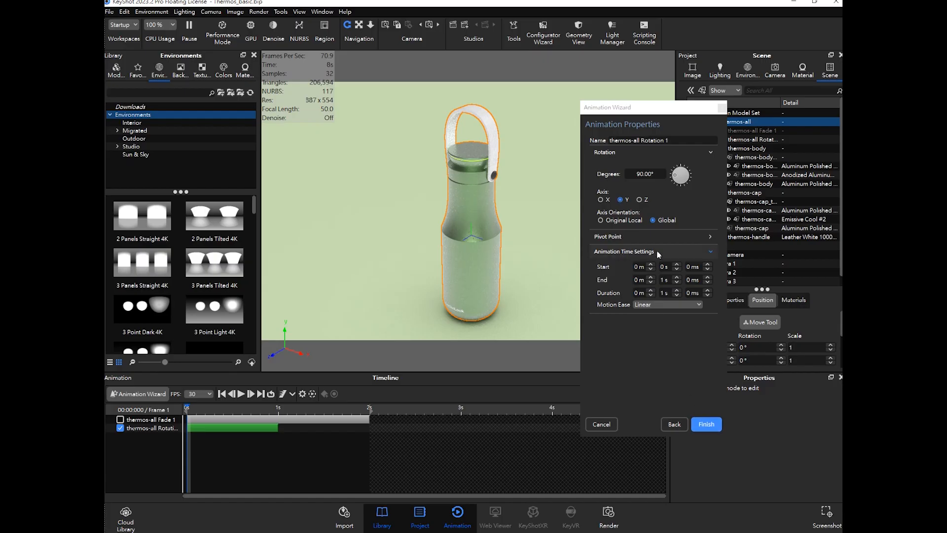
pyautogui.click(667, 281)
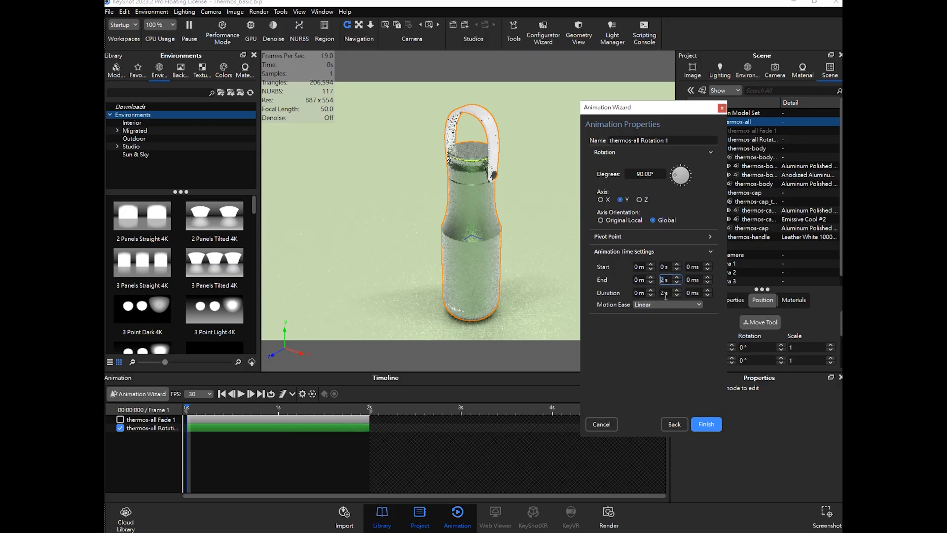
pyautogui.click(705, 425)
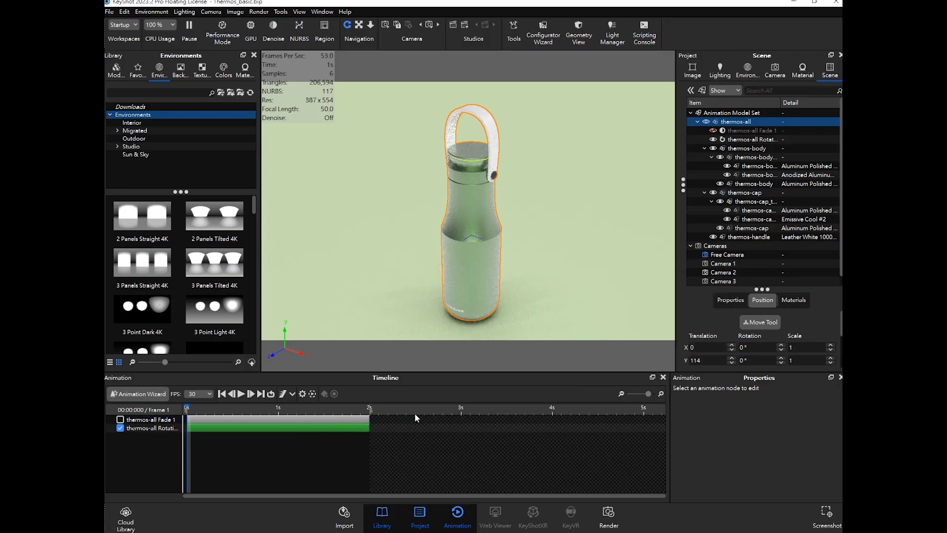
# - Play the rotation and re-enable the thermos-all Fade 1 track
pyautogui.click(240, 394)
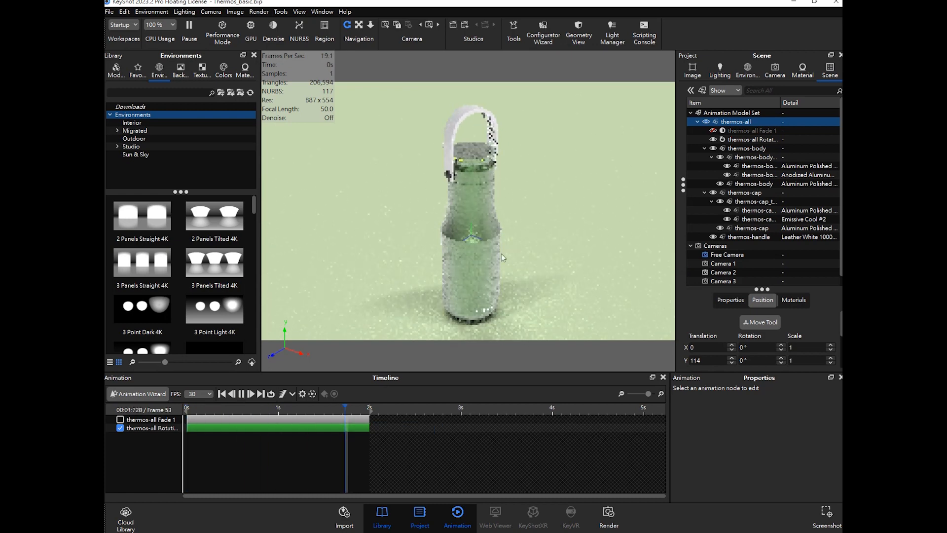
pyautogui.click(158, 419)
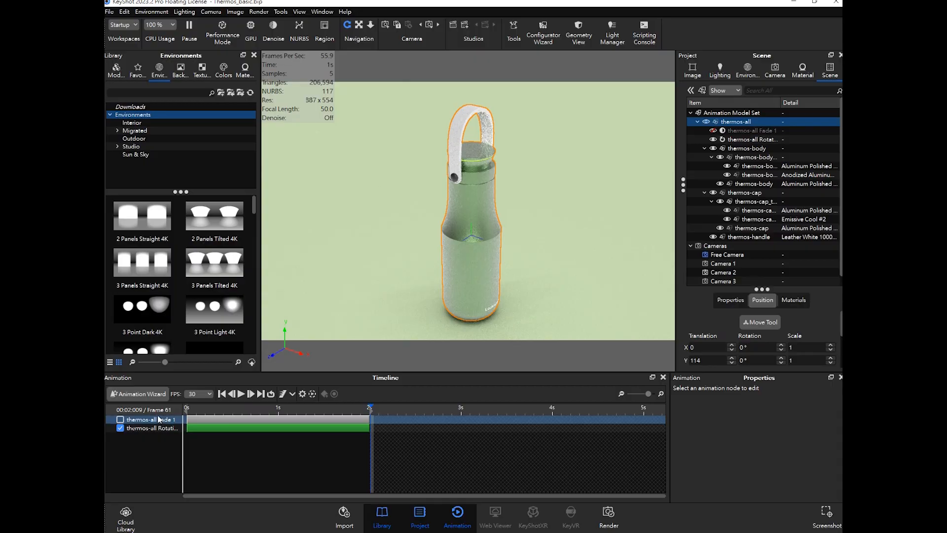
pyautogui.click(121, 419)
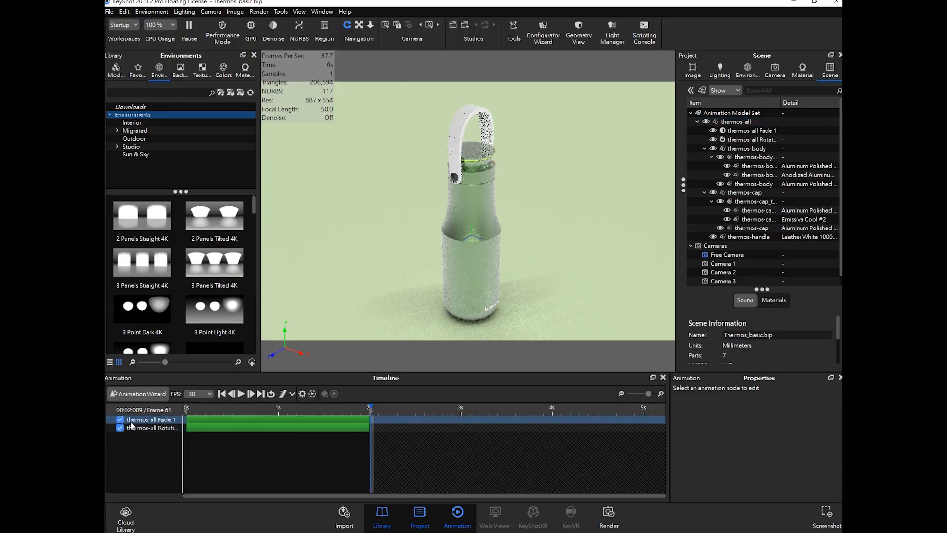
# - Replay the combined fade and rotation from the start several times
pyautogui.click(334, 407)
pyautogui.moveTo(334, 407); pyautogui.dragTo(186, 407)
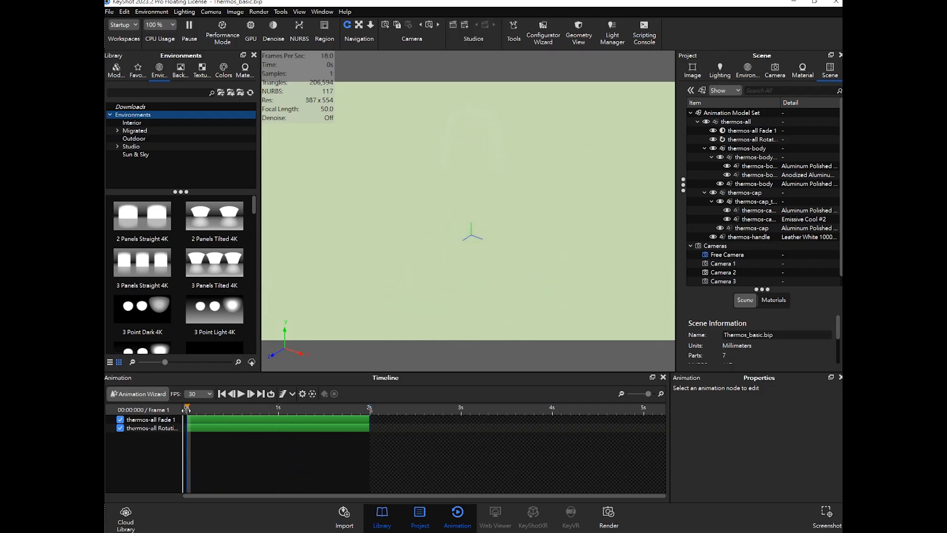
pyautogui.click(241, 395)
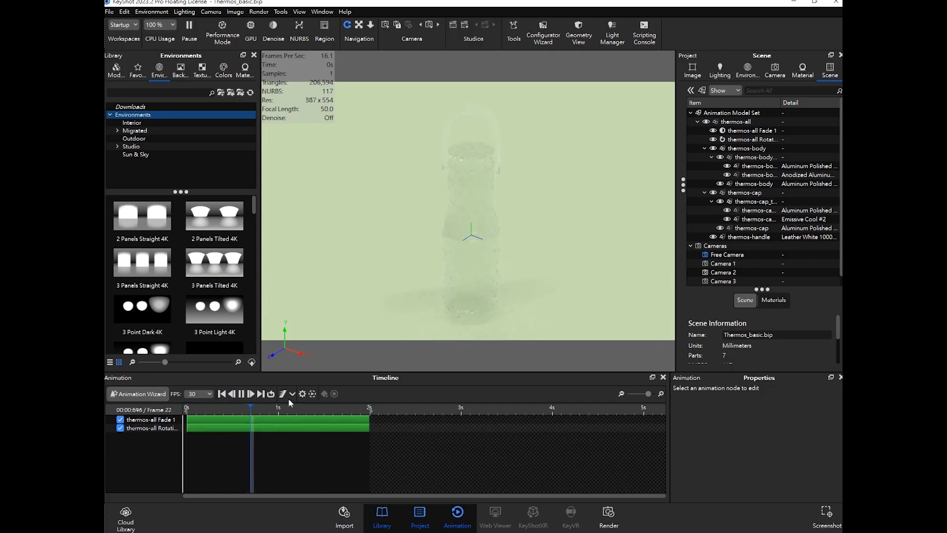
pyautogui.moveTo(369, 410); pyautogui.dragTo(190, 412)
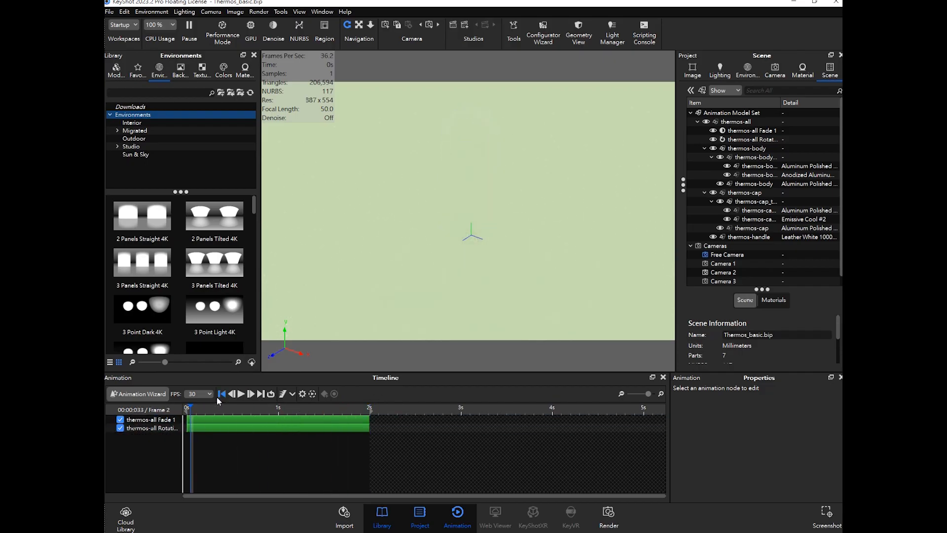
pyautogui.click(241, 394)
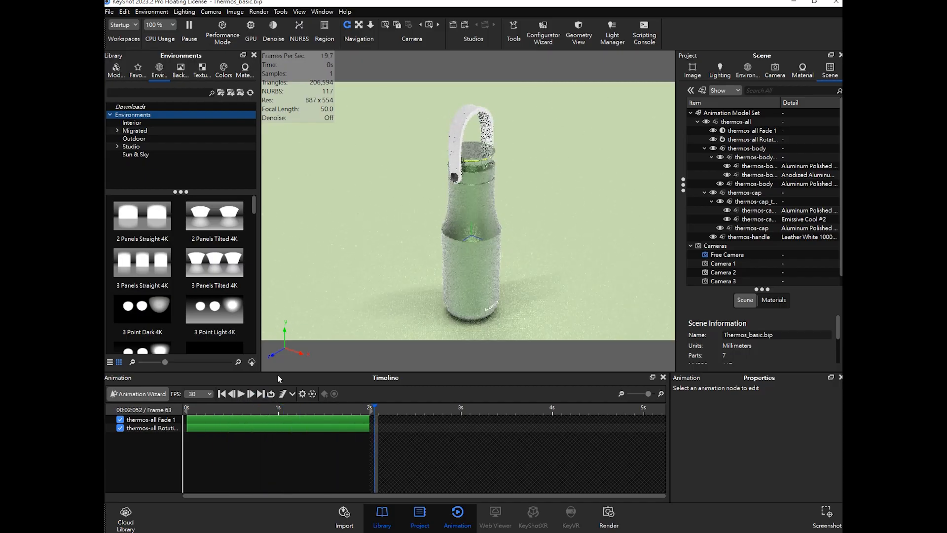
pyautogui.click(200, 407)
pyautogui.moveTo(199, 407); pyautogui.dragTo(187, 408)
pyautogui.click(241, 394)
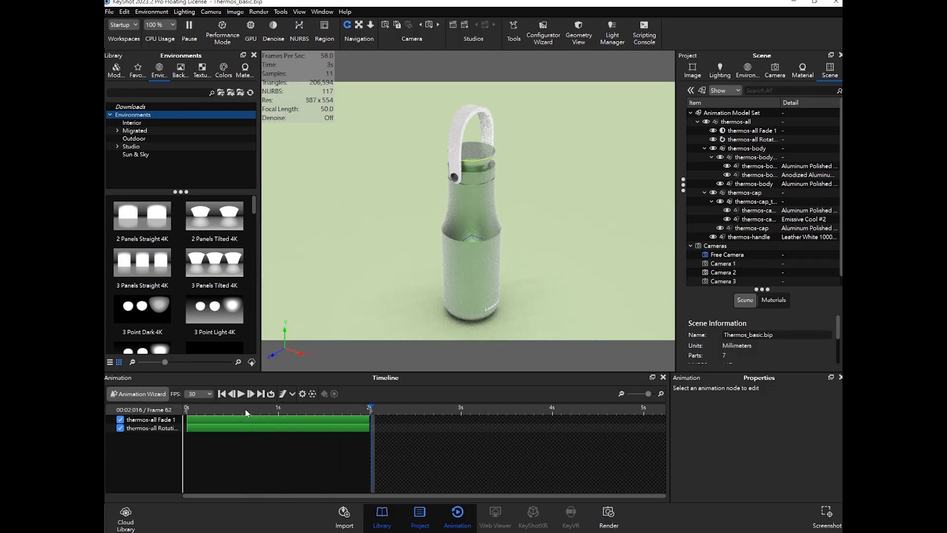
# - Save the scene file
pyautogui.click(109, 12)
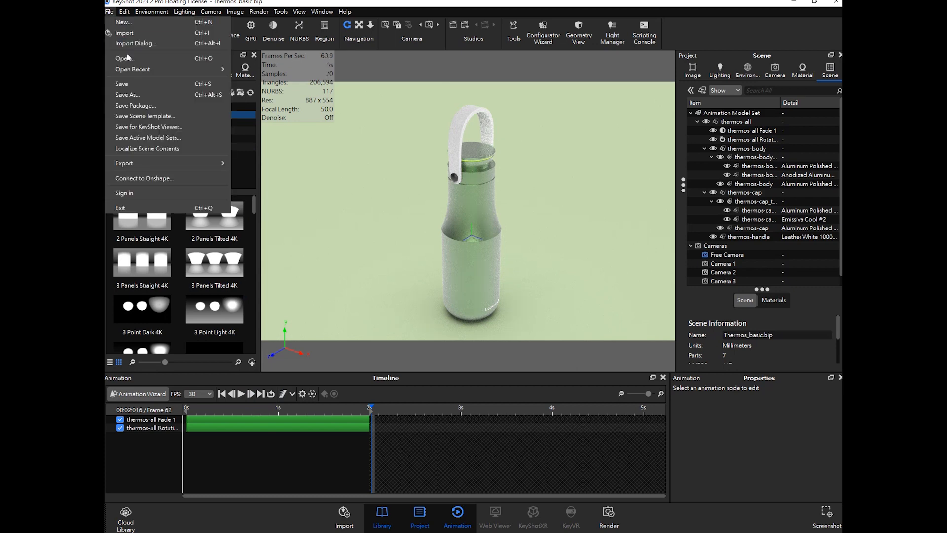
pyautogui.click(129, 84)
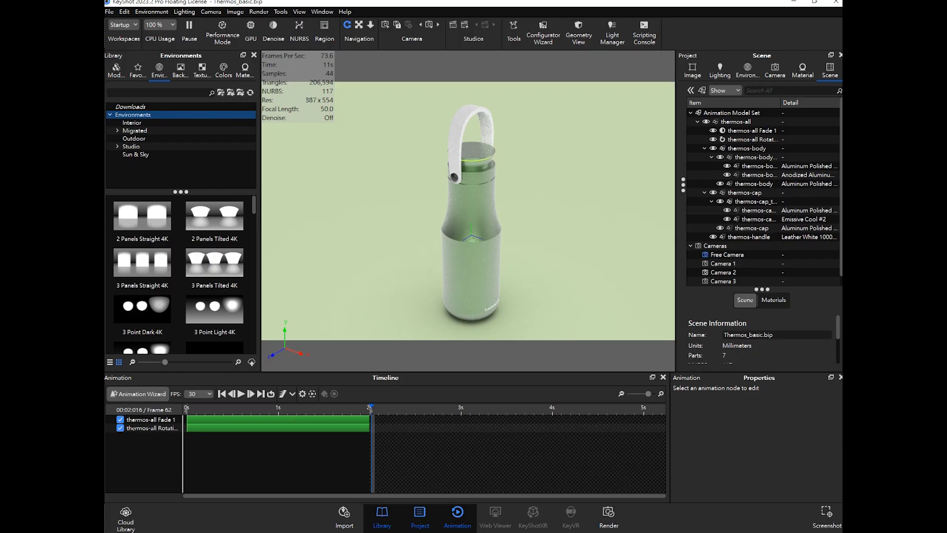
pyautogui.moveTo(204, 532)
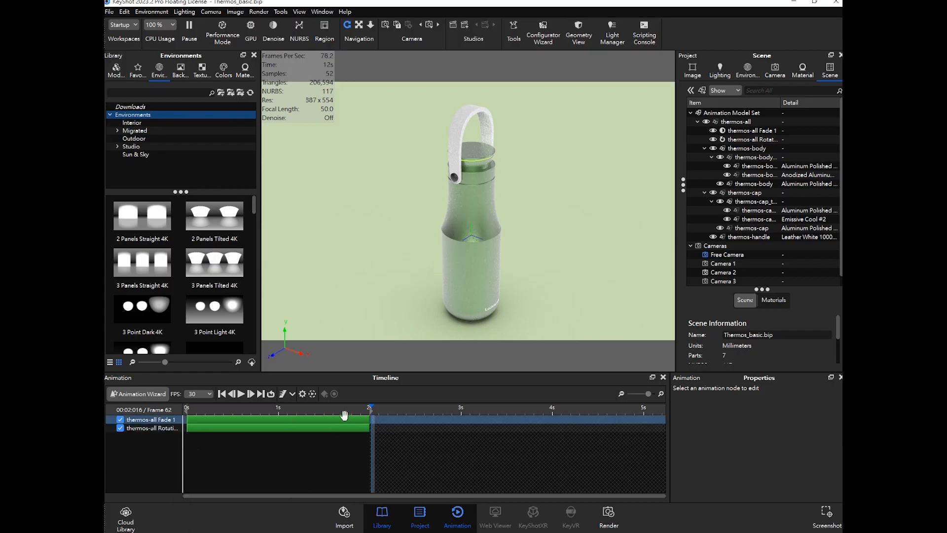
# - Return to the start of the timeline and disable the thermos-all Fade 1 track again
pyautogui.moveTo(369, 408); pyautogui.dragTo(186, 408)
pyautogui.click(125, 423)
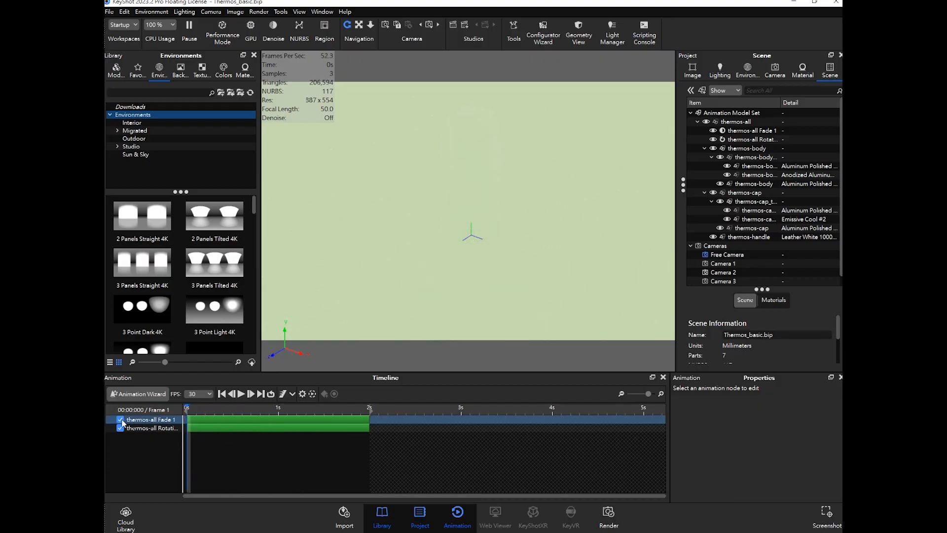
pyautogui.click(120, 419)
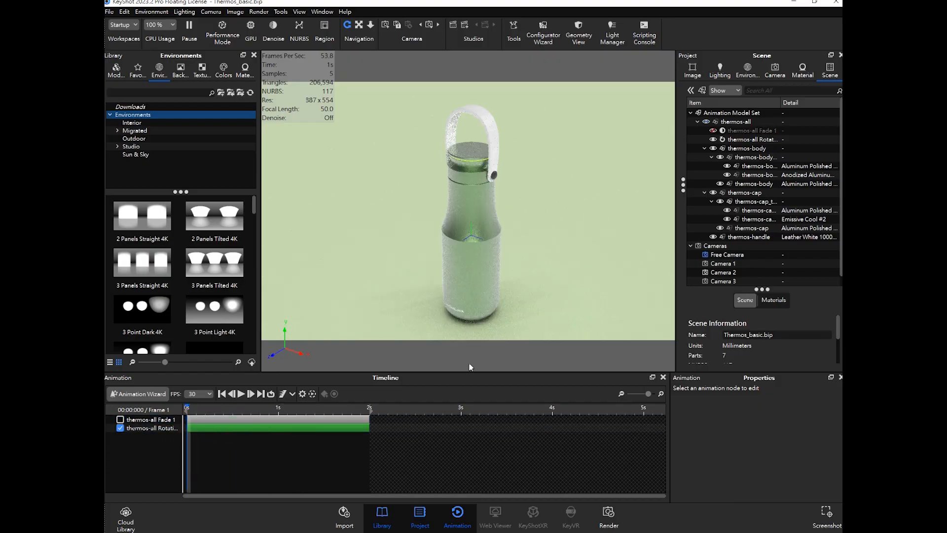
# - Widen the track name column and select the thermos-all Rotation 1 track to show its properties
pyautogui.moveTo(214, 407); pyautogui.dragTo(243, 408)
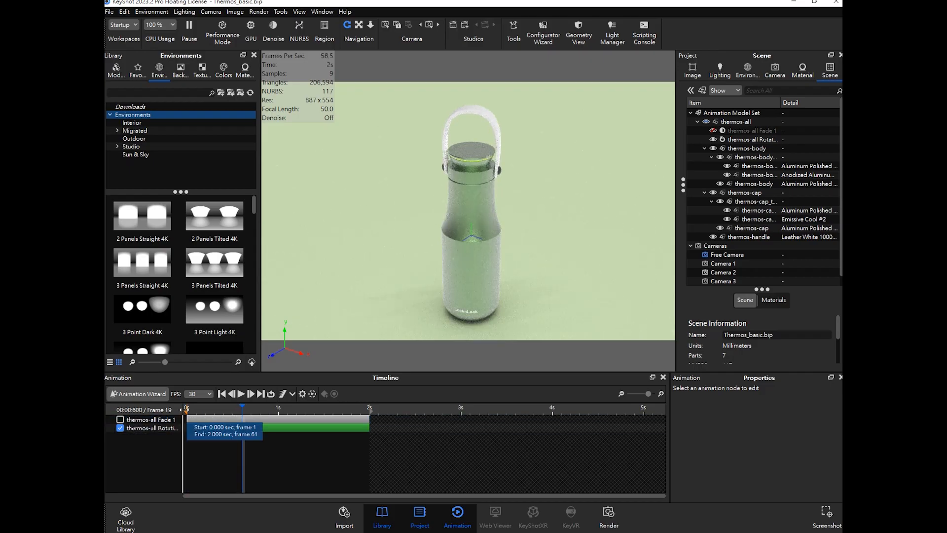
pyautogui.moveTo(183, 410); pyautogui.dragTo(200, 410)
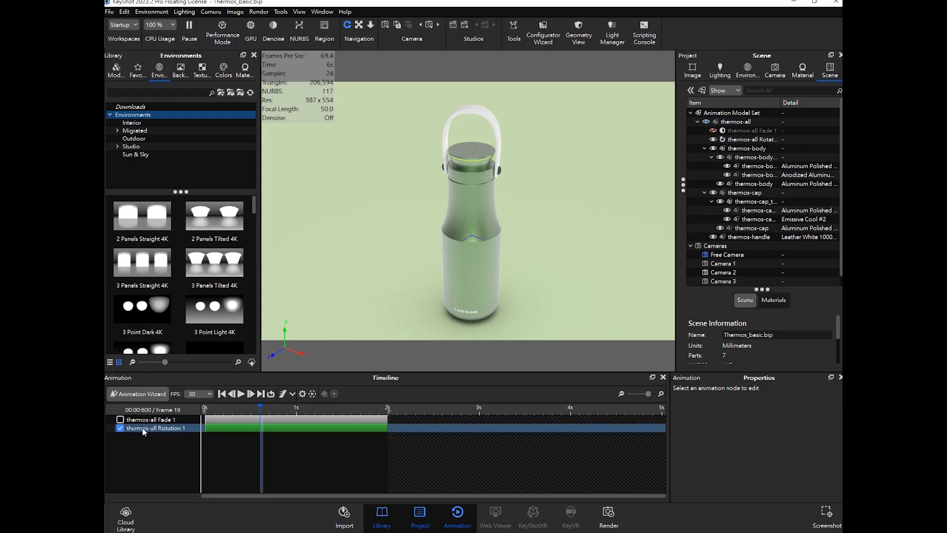
pyautogui.click(164, 429)
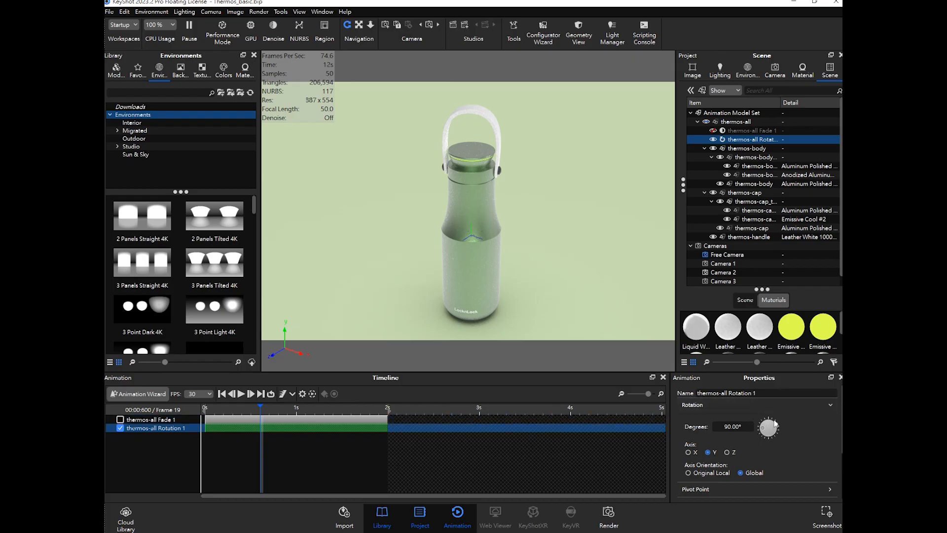
pyautogui.click(351, 444)
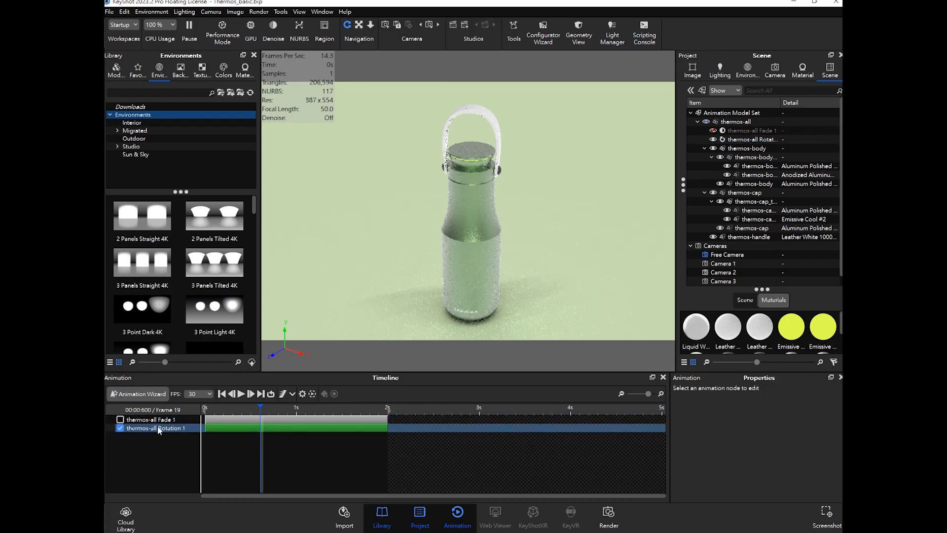
pyautogui.click(159, 429)
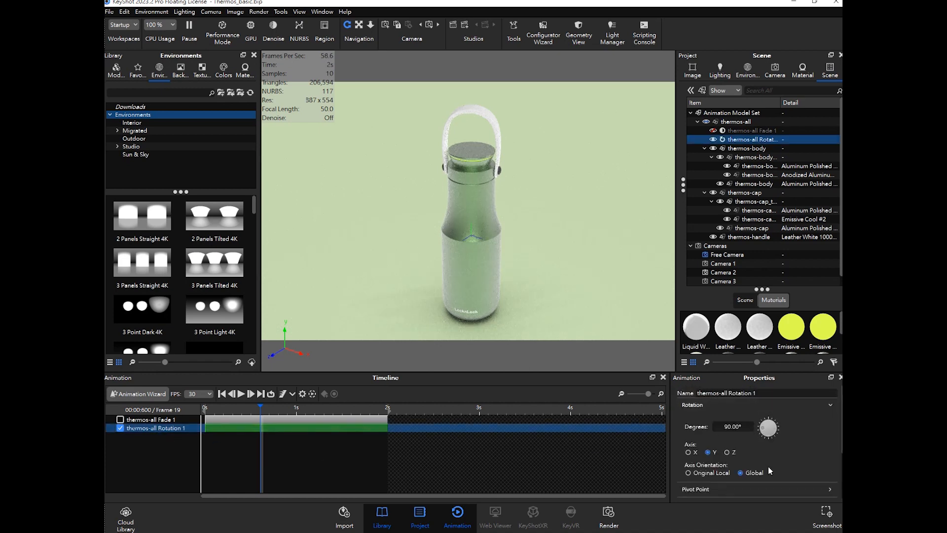
# - Review the rotation track's properties and expand its Pivot Point section
pyautogui.scroll(-3, 803, 448)
pyautogui.click(780, 447)
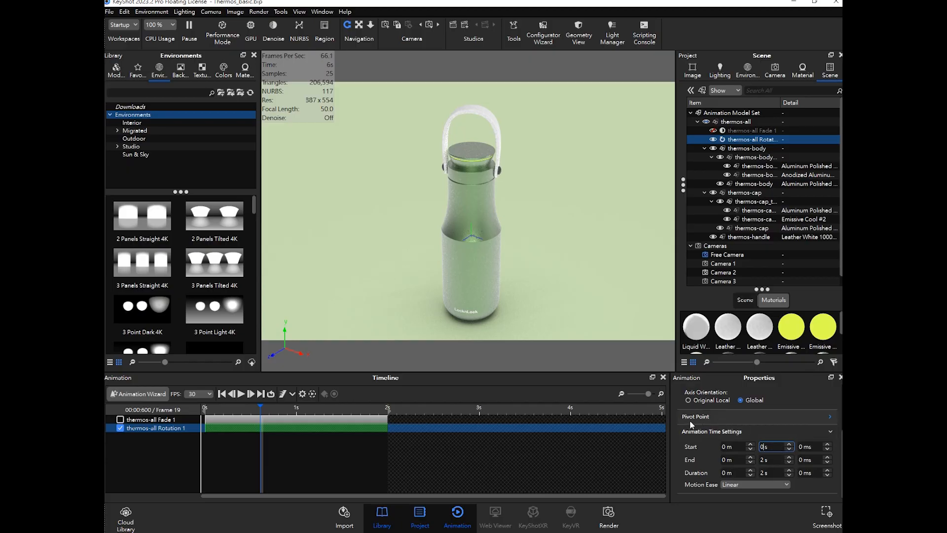
pyautogui.scroll(3, 737, 426)
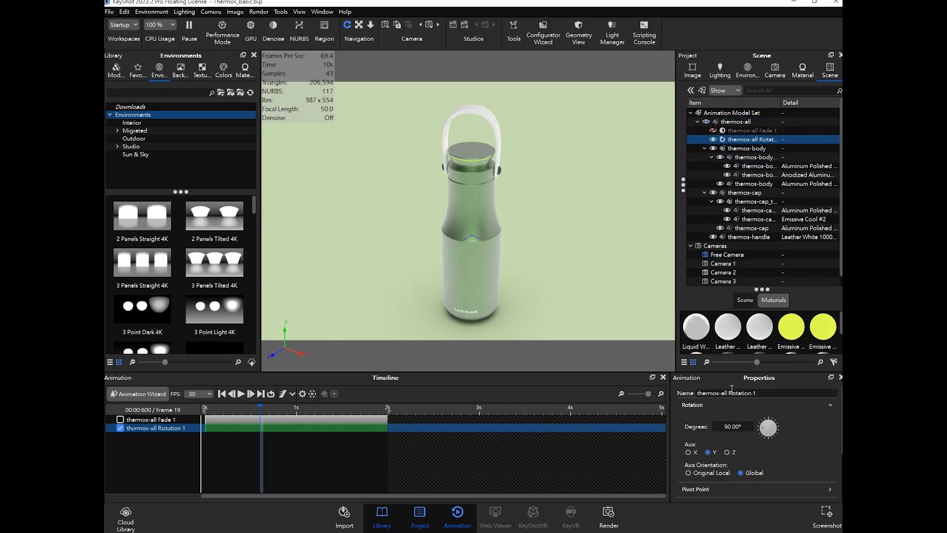
pyautogui.scroll(-3, 726, 417)
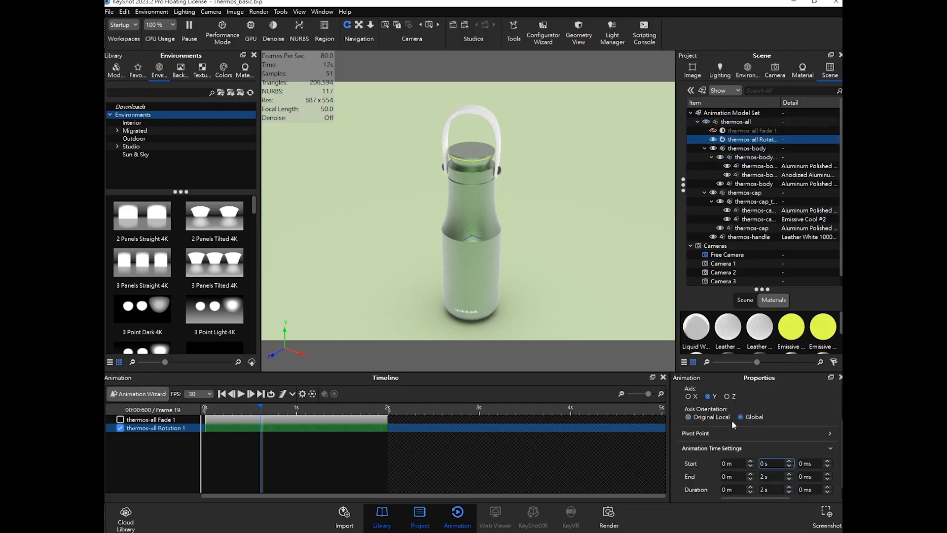
pyautogui.scroll(-1, 741, 437)
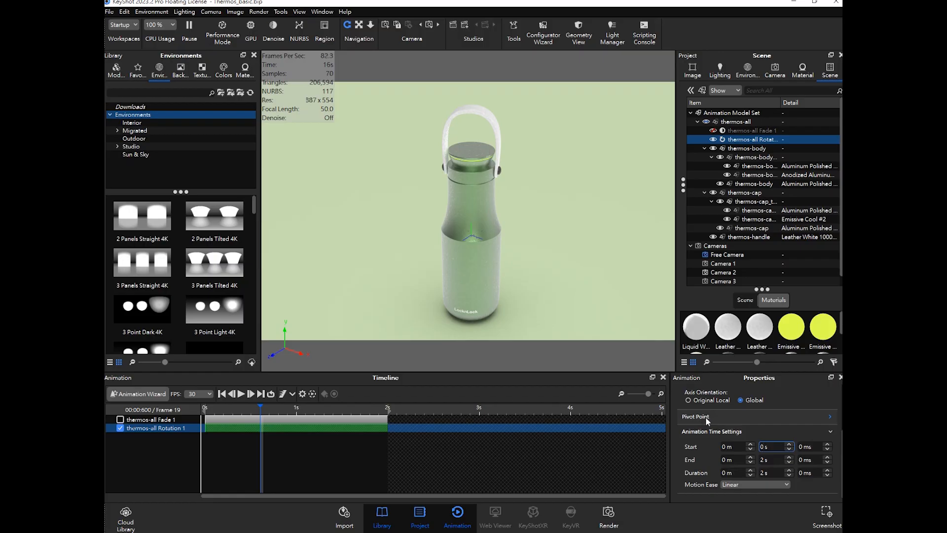
pyautogui.click(706, 416)
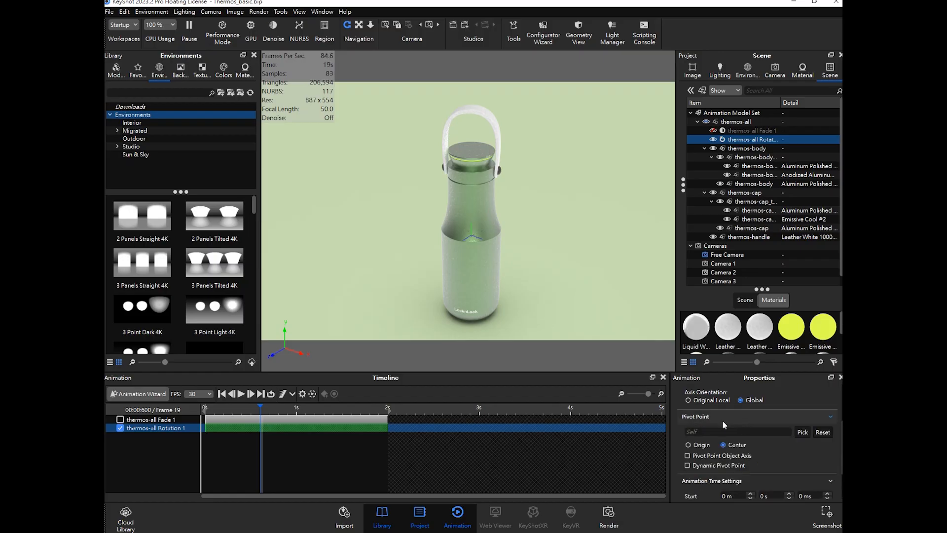
pyautogui.scroll(-1, 723, 418)
pyautogui.scroll(1, 721, 424)
# - Add a Cylinder from the model library and place it beside the thermos
pyautogui.click(116, 72)
pyautogui.moveTo(130, 251); pyautogui.dragTo(572, 207)
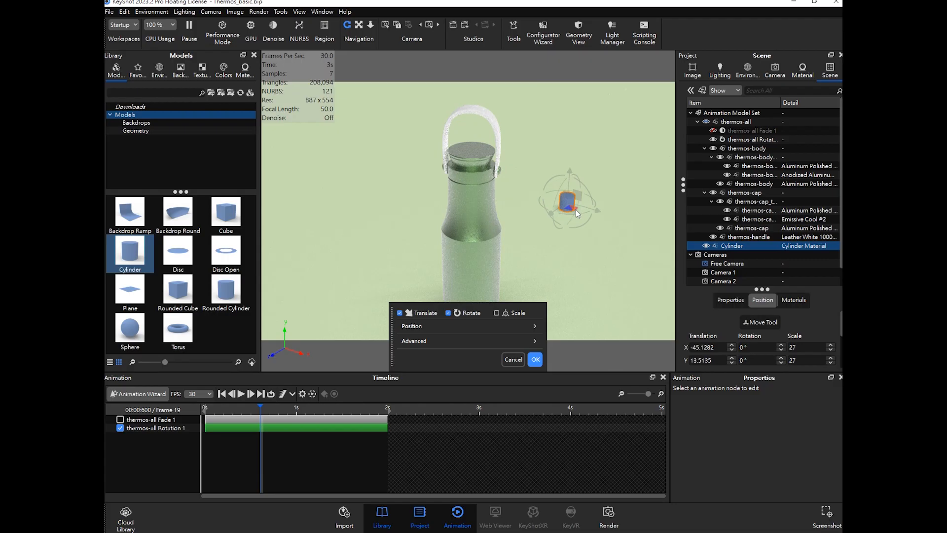
pyautogui.moveTo(572, 210); pyautogui.dragTo(558, 263)
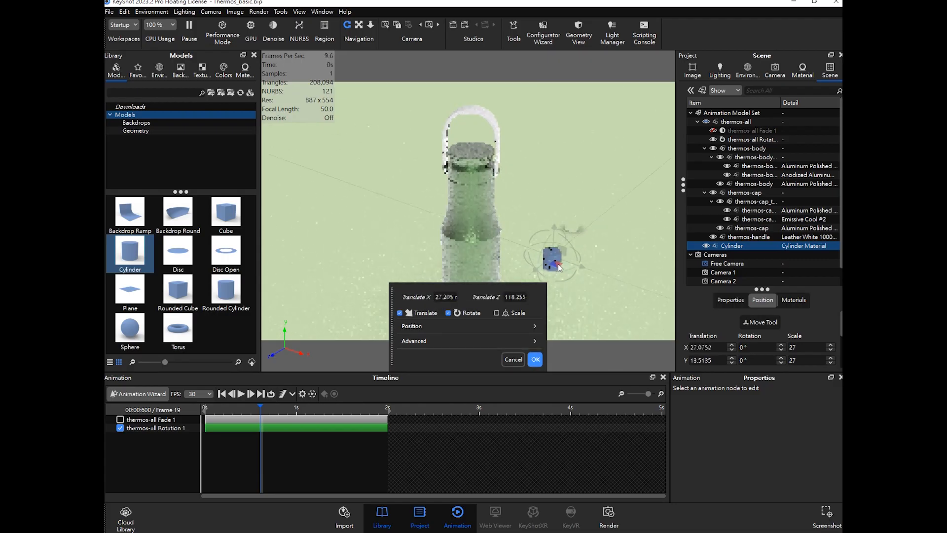
pyautogui.click(536, 361)
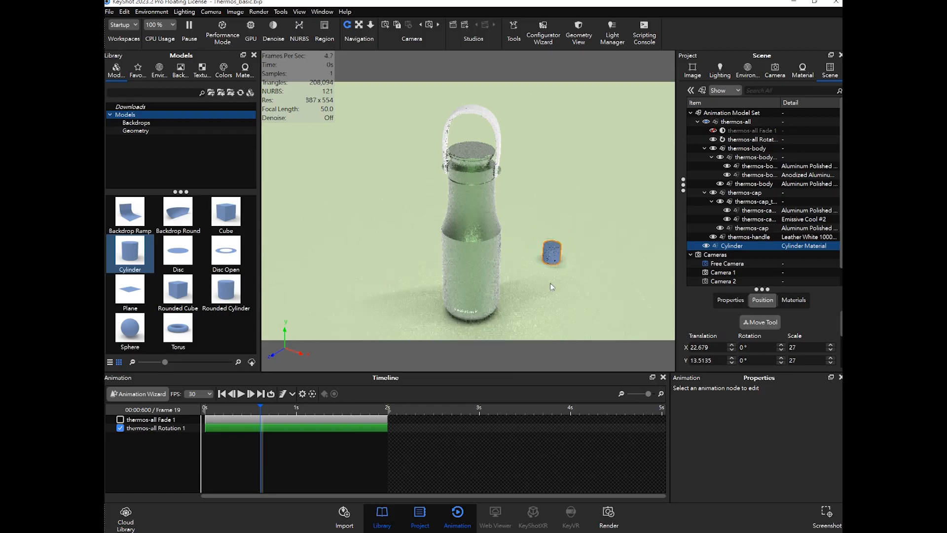
# - Set the thermos-all Rotation 1 track's pivot point to the Cylinder
pyautogui.click(162, 429)
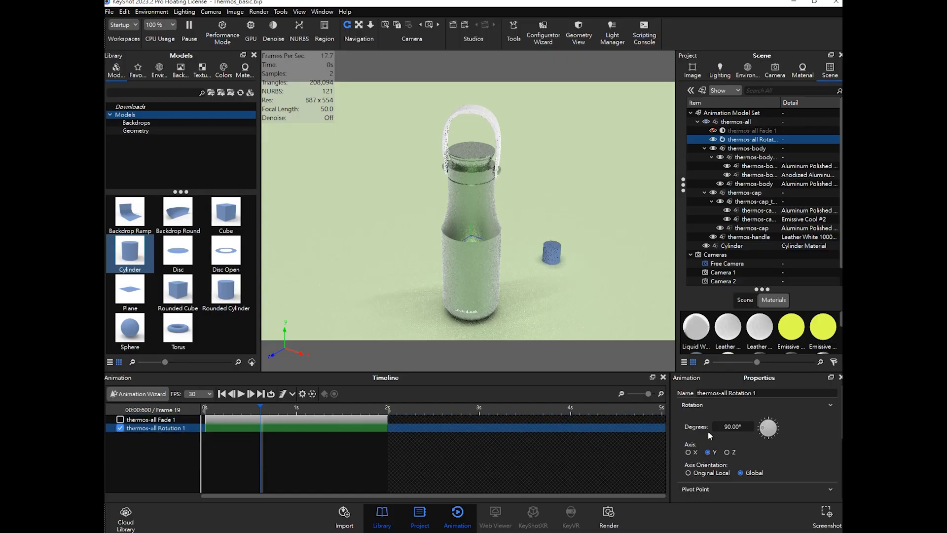
pyautogui.scroll(-3, 740, 434)
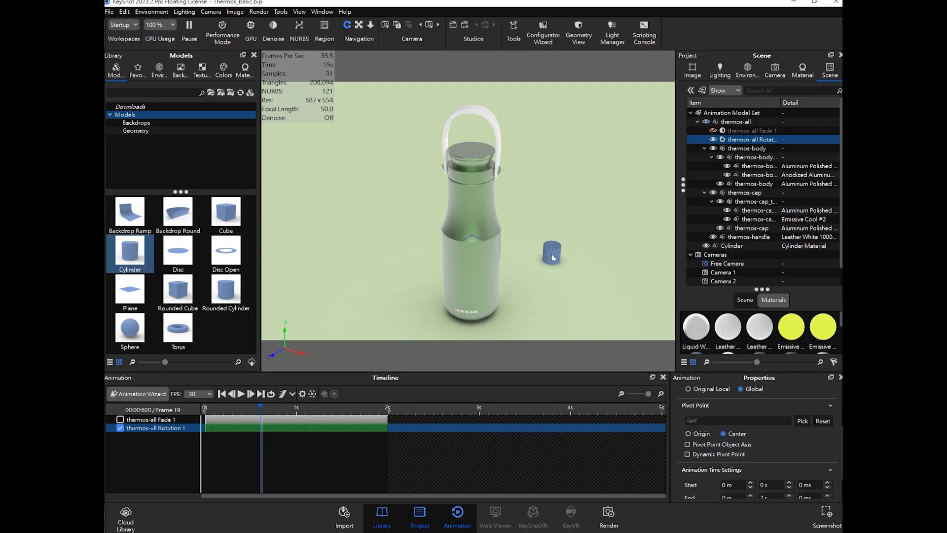
pyautogui.click(803, 422)
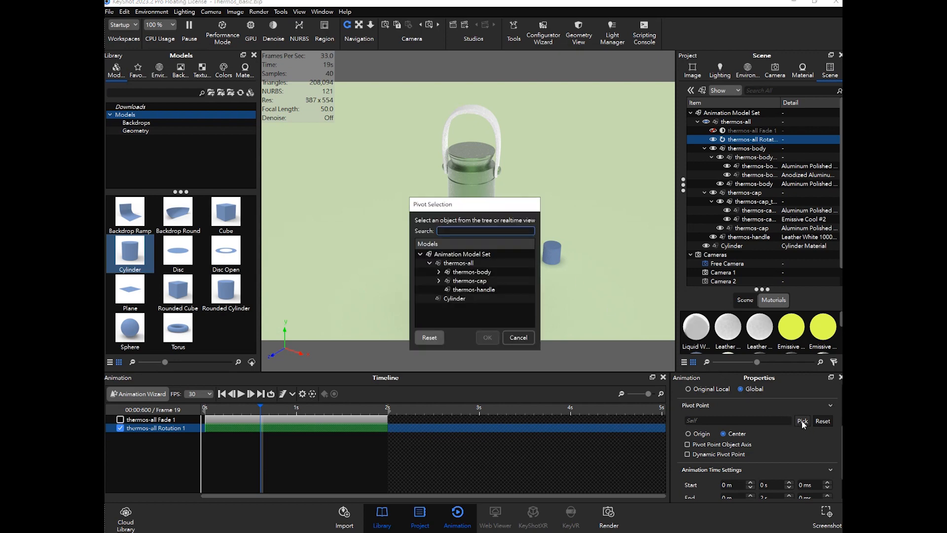
pyautogui.moveTo(490, 208); pyautogui.dragTo(394, 213)
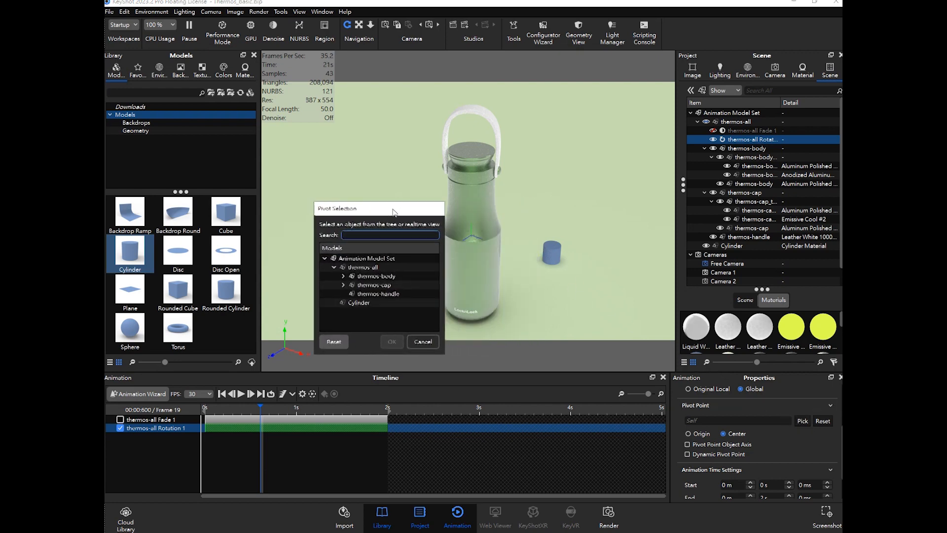
pyautogui.click(554, 254)
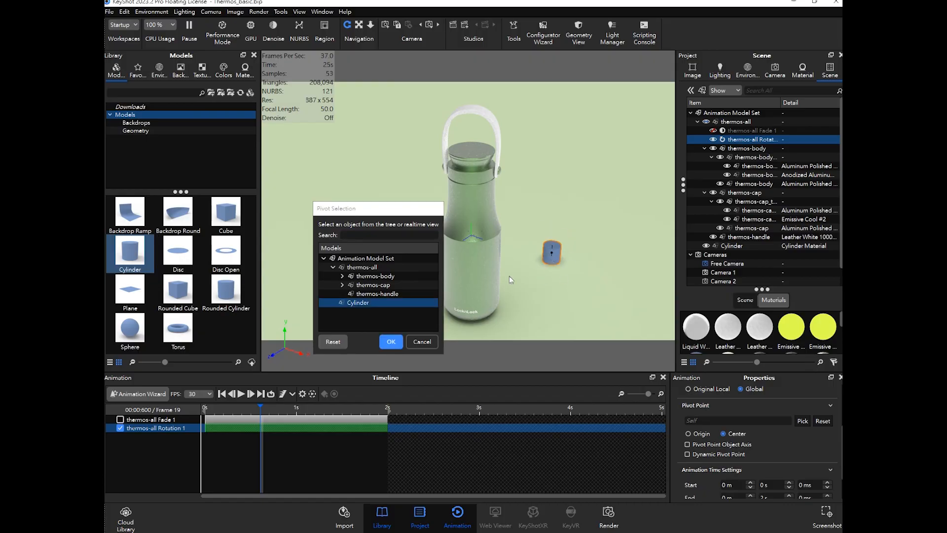
pyautogui.click(364, 302)
pyautogui.click(364, 294)
pyautogui.click(366, 303)
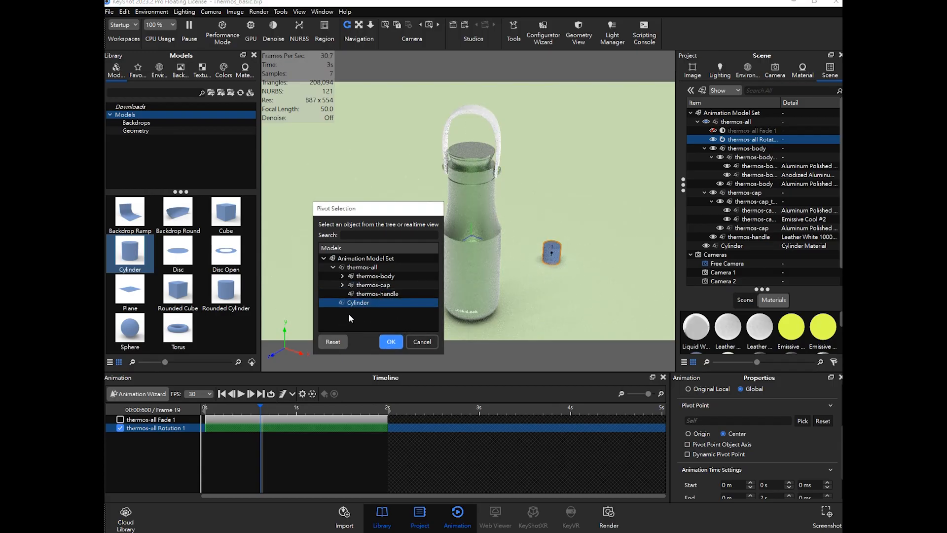
pyautogui.click(390, 342)
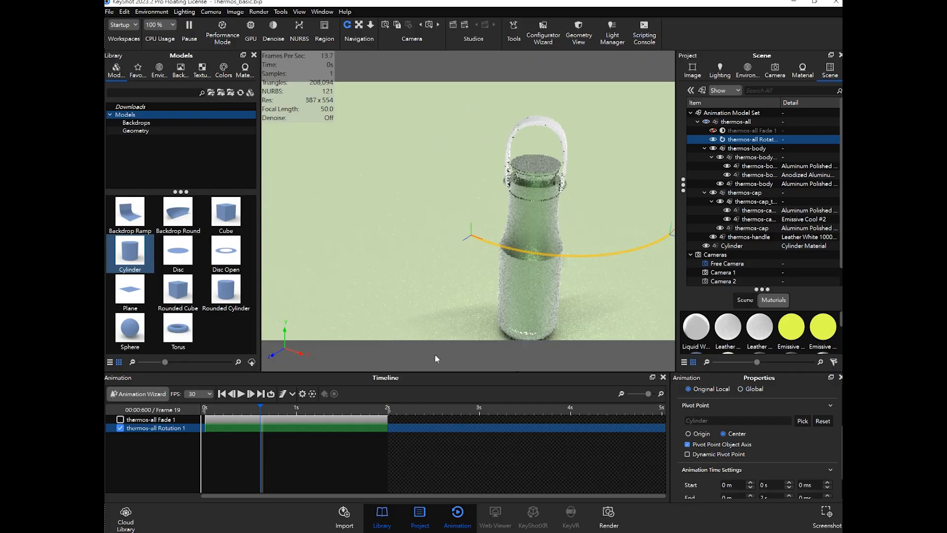
# - Scrub the timeline to preview the orbit around the cylinder and reset the rotation pivot point
pyautogui.moveTo(261, 407); pyautogui.dragTo(204, 432)
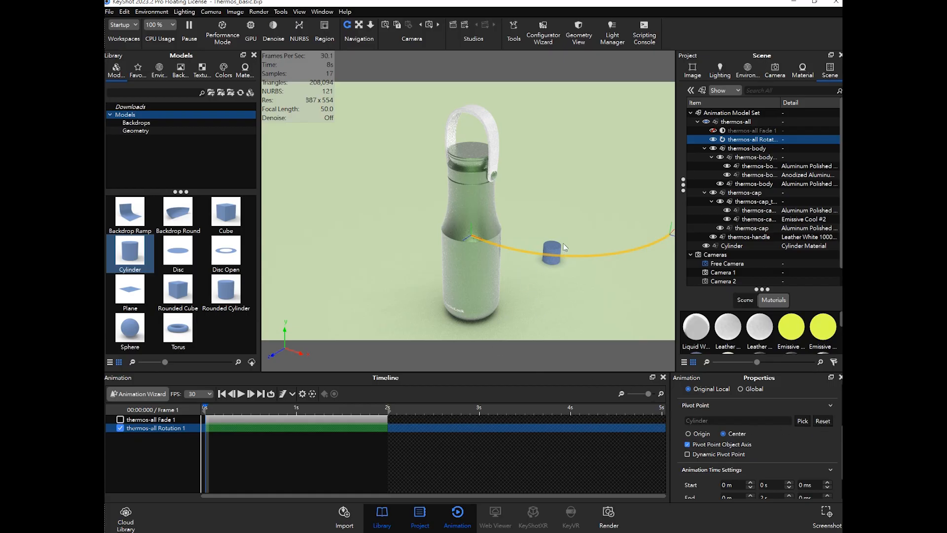
pyautogui.click(823, 422)
pyautogui.click(215, 409)
pyautogui.moveTo(222, 410); pyautogui.dragTo(325, 419)
pyautogui.moveTo(231, 419); pyautogui.dragTo(203, 420)
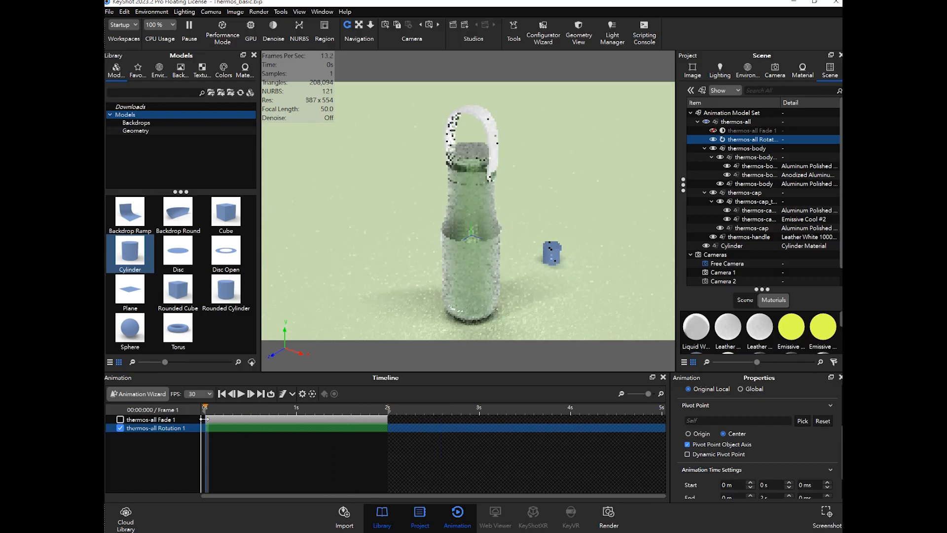
# - Start the Animation Wizard to create a Translation animation for thermos-all
pyautogui.click(409, 478)
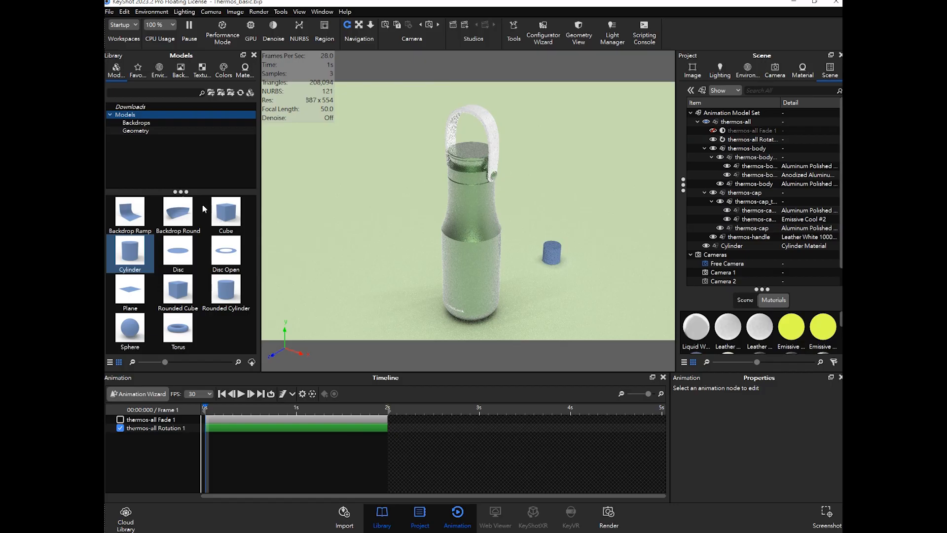
pyautogui.click(137, 395)
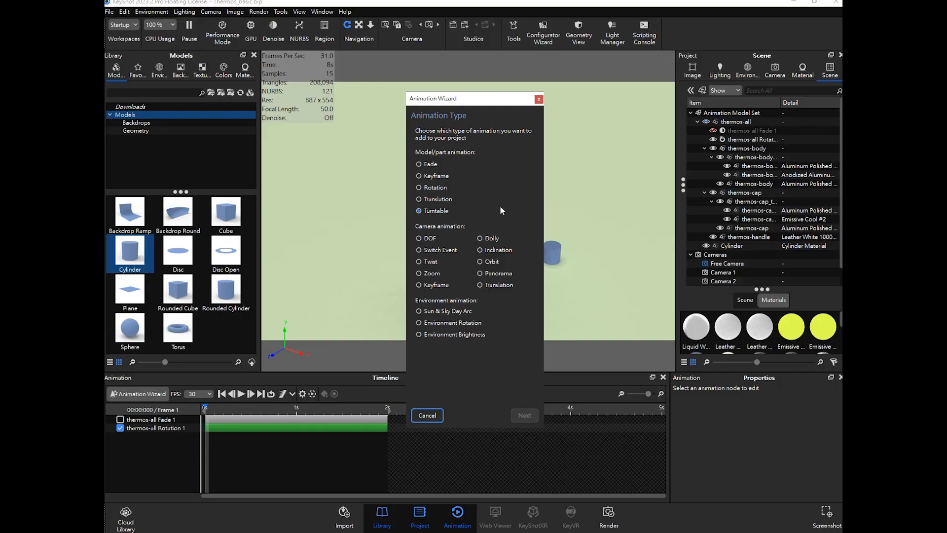
pyautogui.click(434, 200)
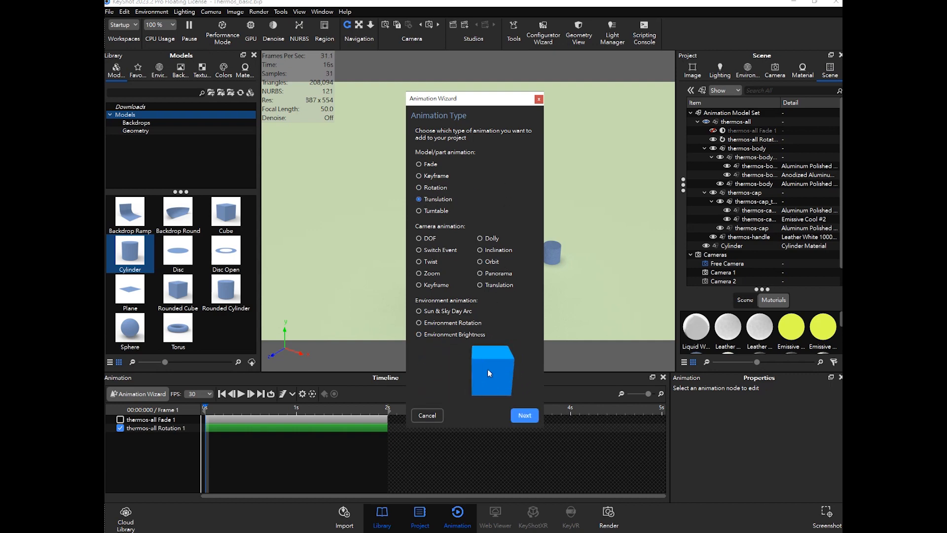
pyautogui.click(524, 416)
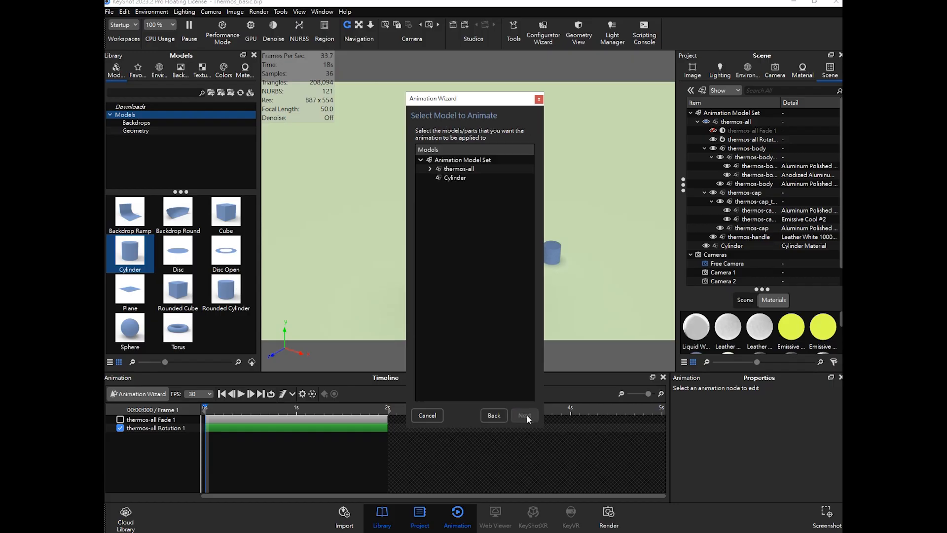
pyautogui.click(457, 170)
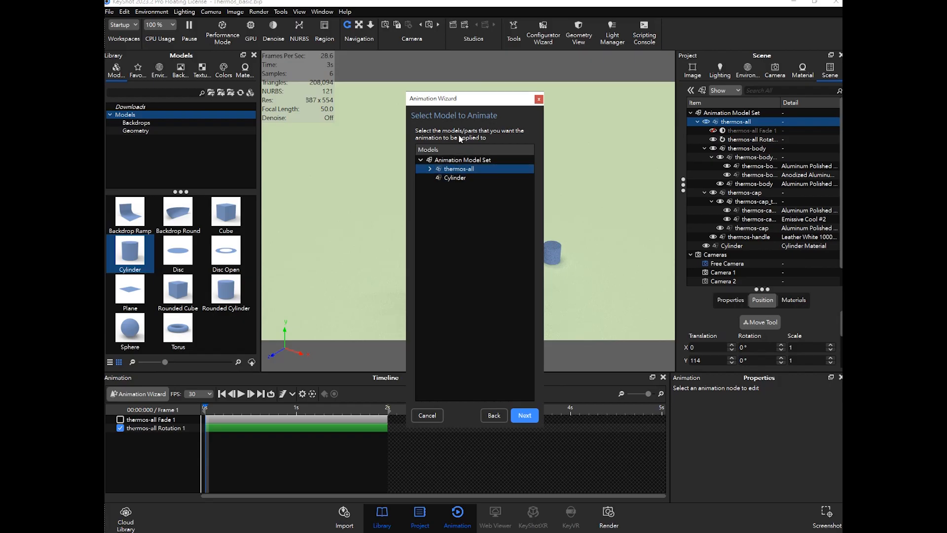
pyautogui.click(524, 415)
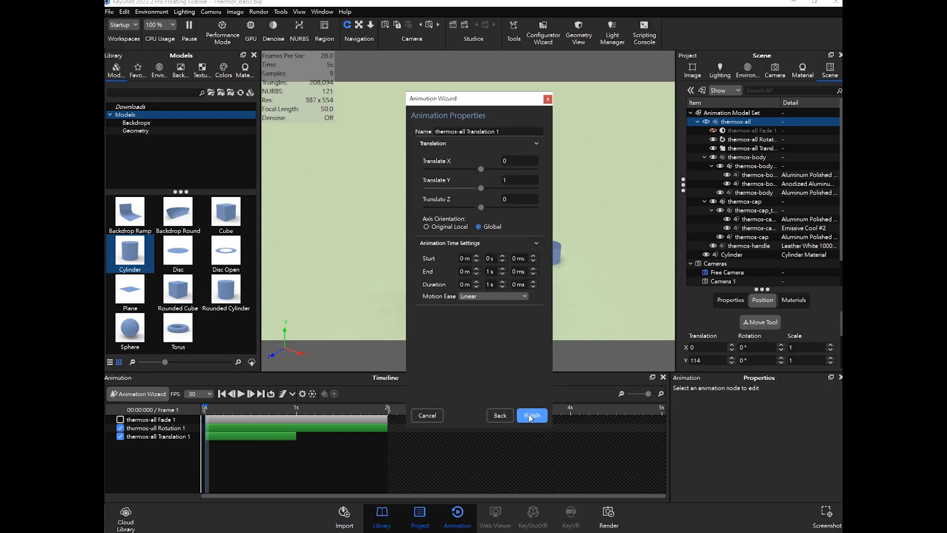
# - Disable the thermos-all Rotation 1 track and scrub the timeline to preview the translation
pyautogui.moveTo(479, 106); pyautogui.dragTo(665, 139)
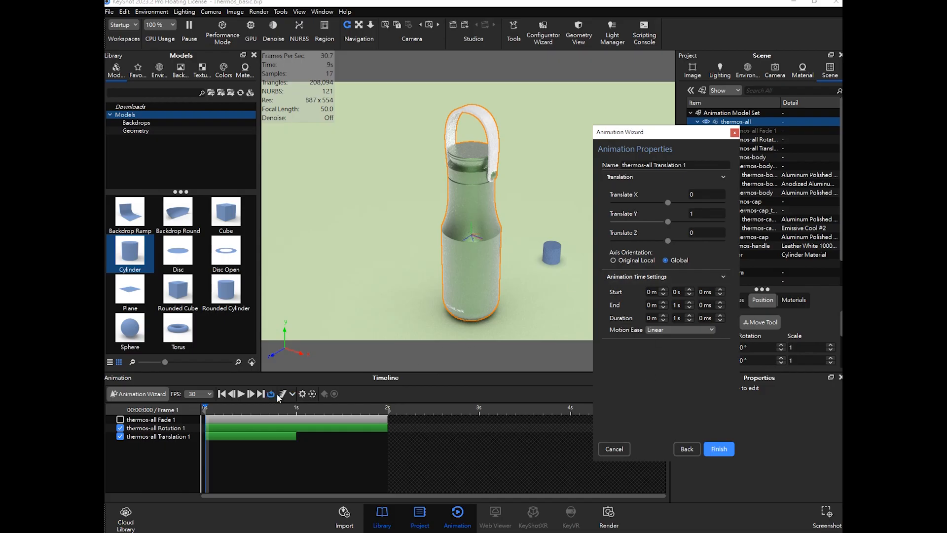
pyautogui.click(212, 408)
pyautogui.moveTo(224, 407)
pyautogui.mouseDown()
pyautogui.moveTo(321, 407)
pyautogui.moveTo(193, 407)
pyautogui.moveTo(236, 410)
pyautogui.mouseUp()
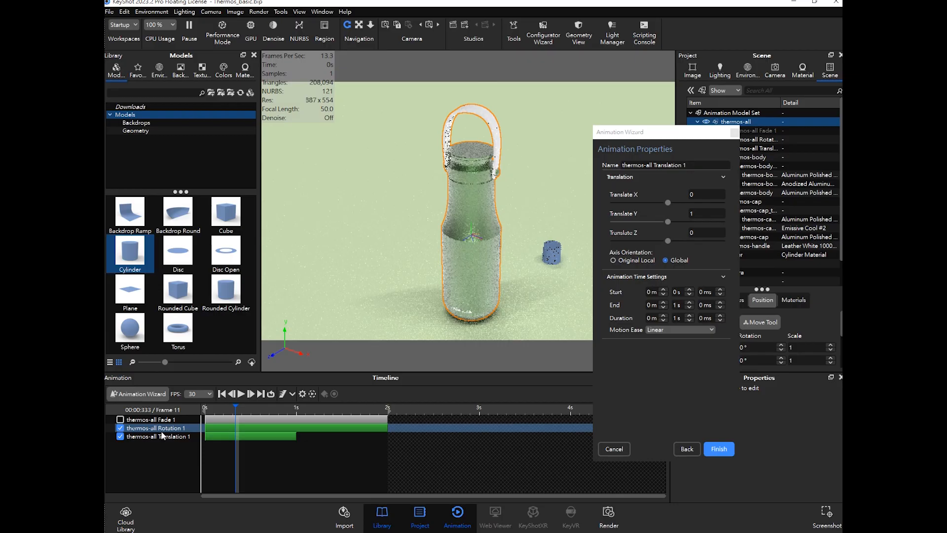
pyautogui.click(120, 428)
pyautogui.click(223, 407)
pyautogui.moveTo(241, 414); pyautogui.dragTo(273, 417)
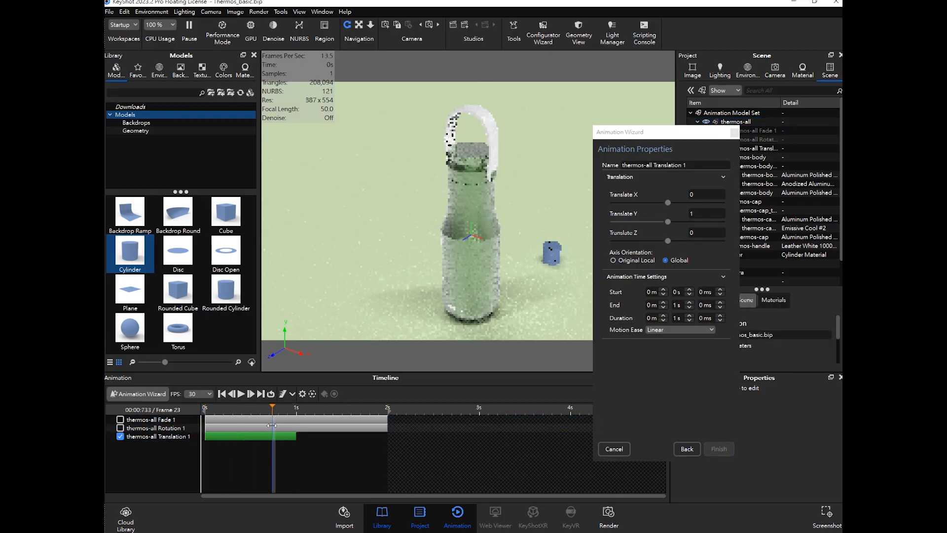
# - Set the translation's Translate Y to 0 and Translate Z to 50
pyautogui.click(690, 215)
pyautogui.click(710, 232)
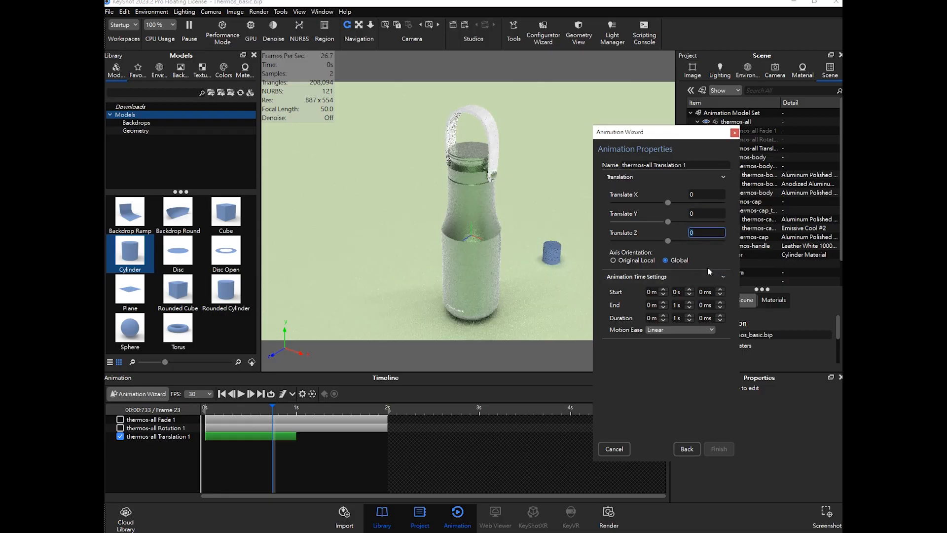
pyautogui.write('50')
pyautogui.press('Return')
# - Set the translation's end time to 2 s
pyautogui.moveTo(274, 409); pyautogui.dragTo(199, 418)
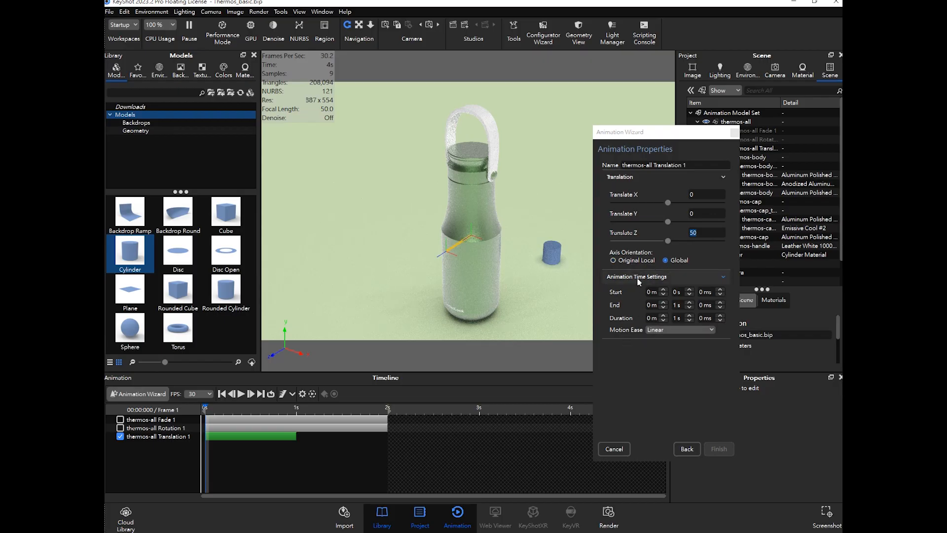
pyautogui.click(677, 305)
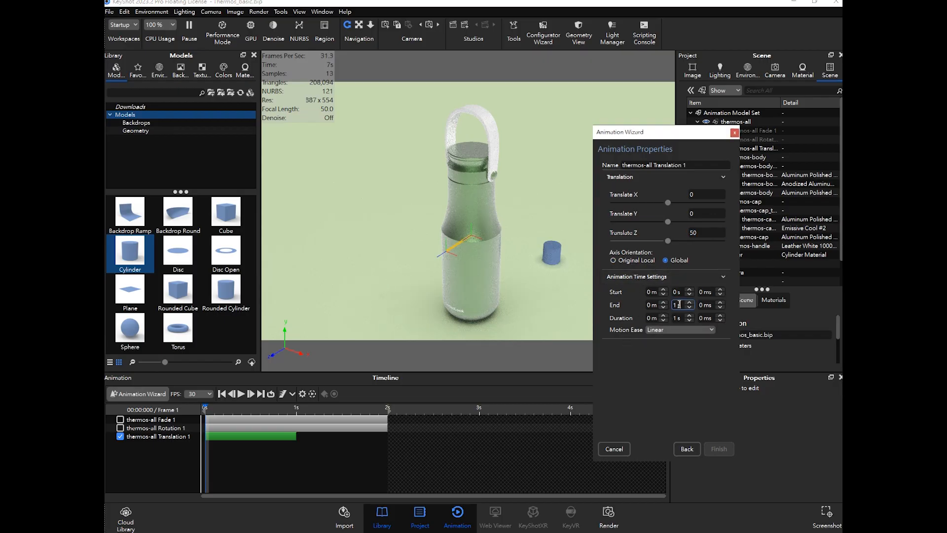
pyautogui.moveTo(679, 304); pyautogui.dragTo(666, 306)
pyautogui.click(670, 366)
pyautogui.moveTo(683, 305); pyautogui.dragTo(663, 306)
pyautogui.write('2')
pyautogui.press('Return')
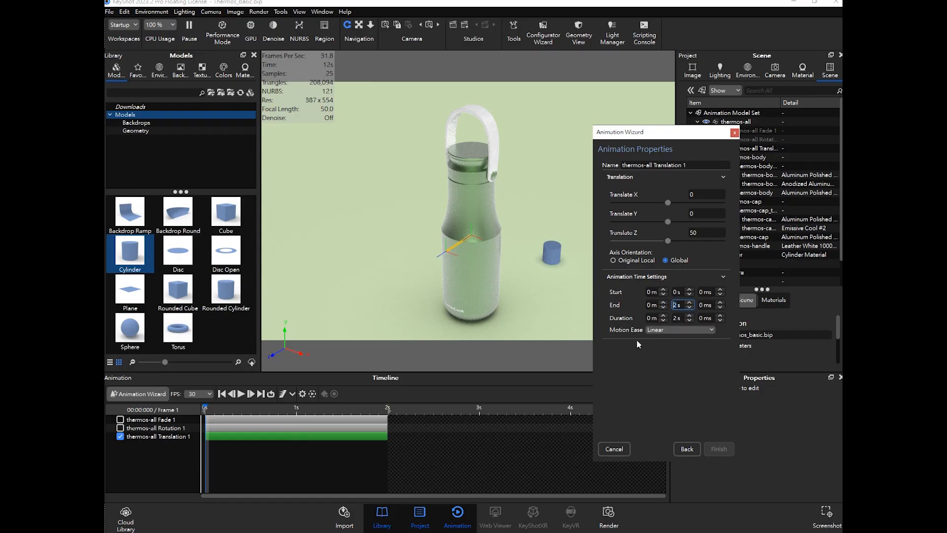
# - Set the translation's motion ease to Ease In/Out
pyautogui.click(216, 407)
pyautogui.moveTo(216, 406)
pyautogui.mouseDown()
pyautogui.moveTo(365, 408)
pyautogui.moveTo(215, 408)
pyautogui.mouseUp()
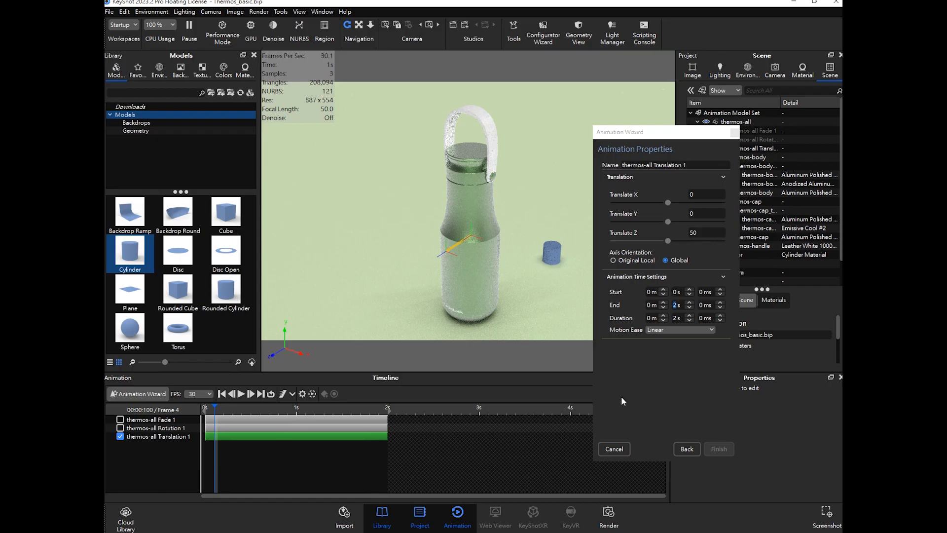
pyautogui.click(691, 405)
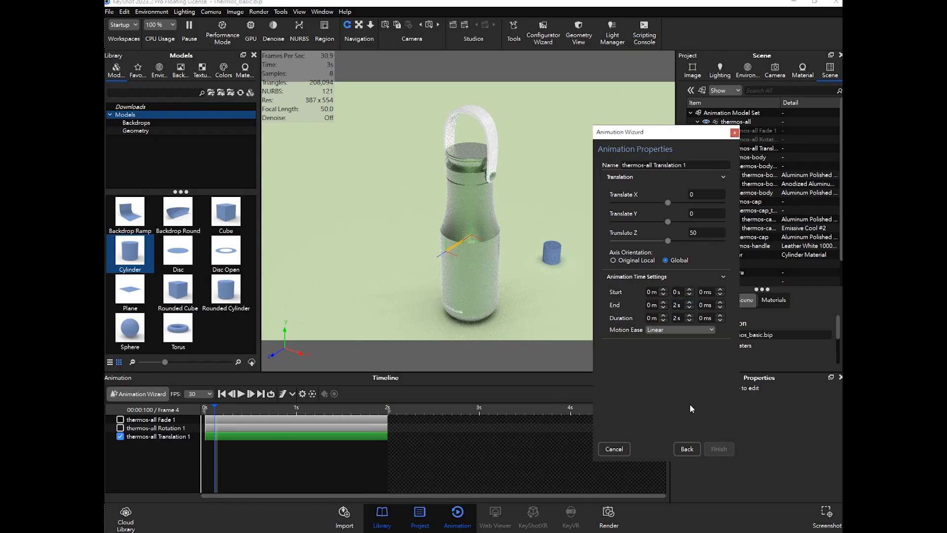
pyautogui.click(669, 331)
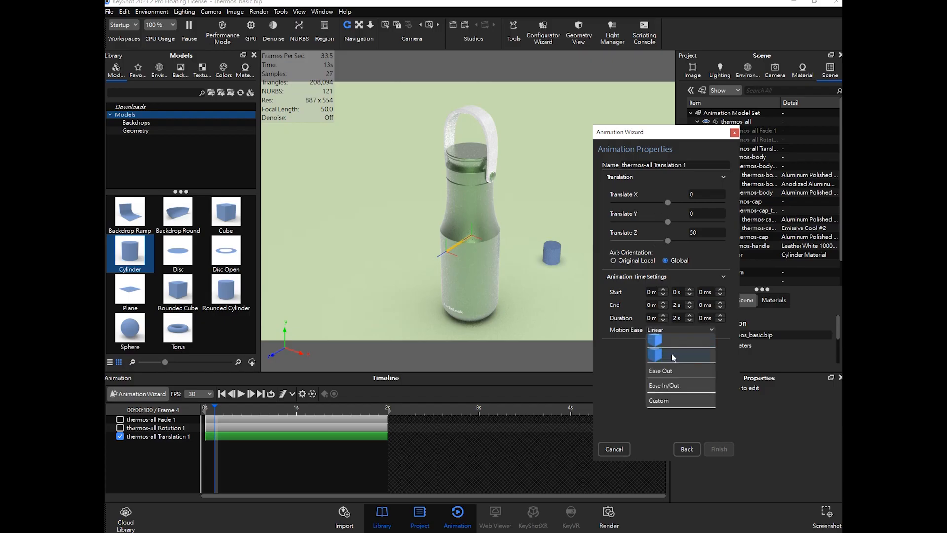
pyautogui.click(664, 357)
pyautogui.click(675, 330)
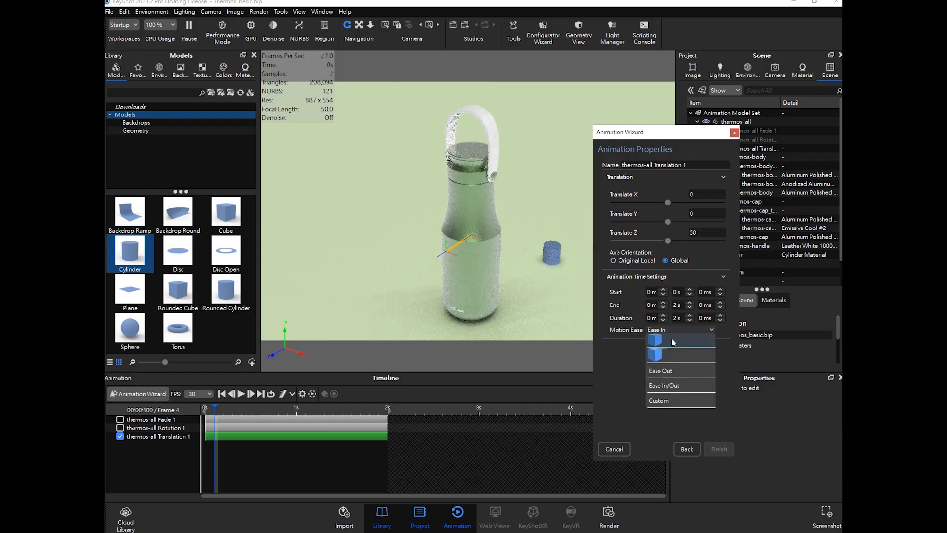
pyautogui.click(675, 391)
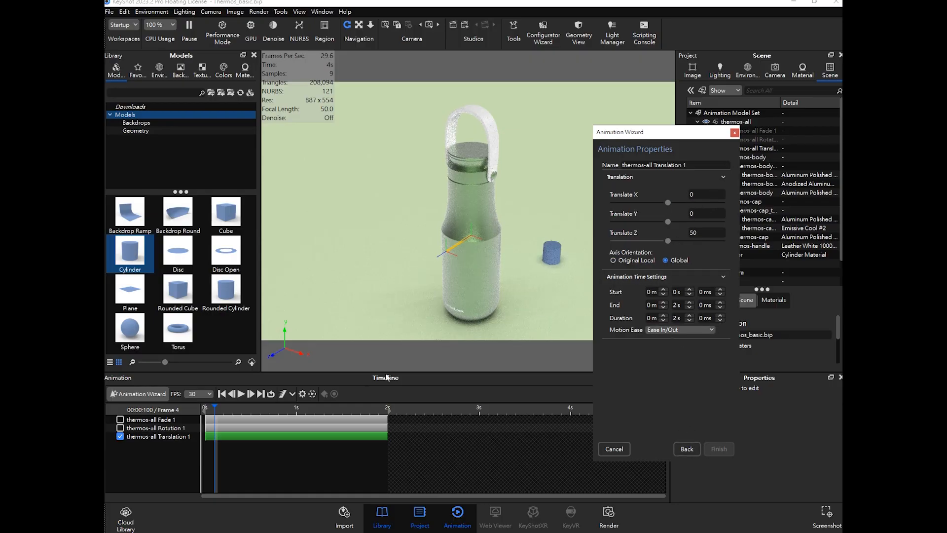
# - Go back in the Animation Wizard, reselect thermos-all, set the new translation's end time to 2 s, and finish
pyautogui.click(271, 436)
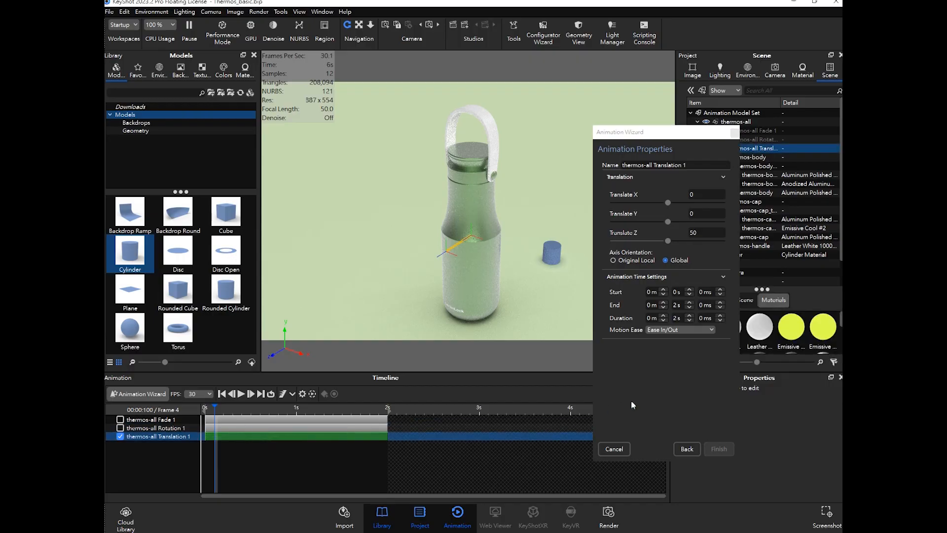
pyautogui.click(688, 449)
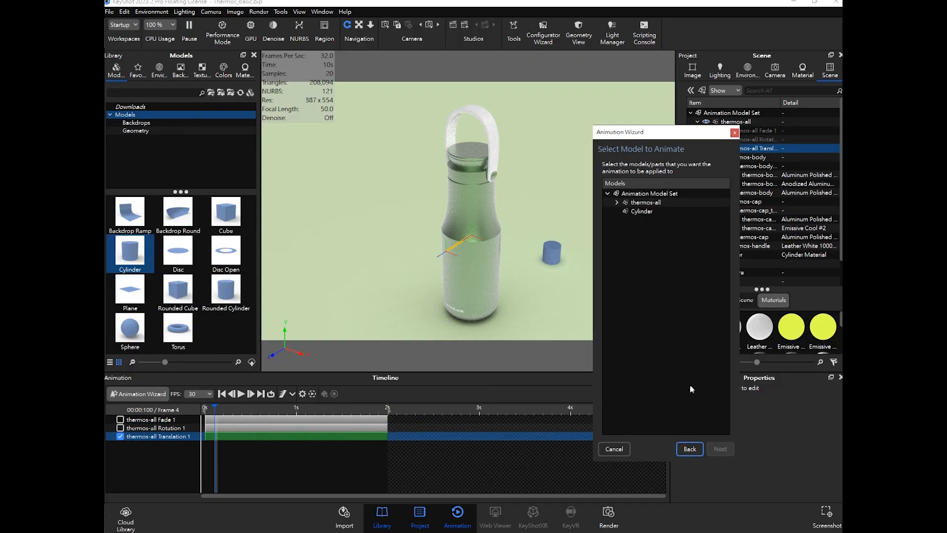
pyautogui.click(643, 202)
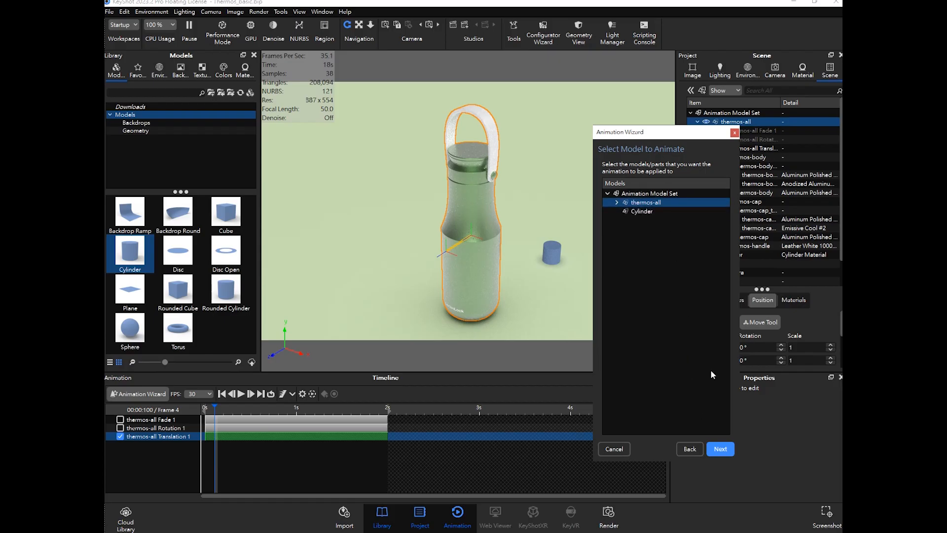
pyautogui.click(720, 449)
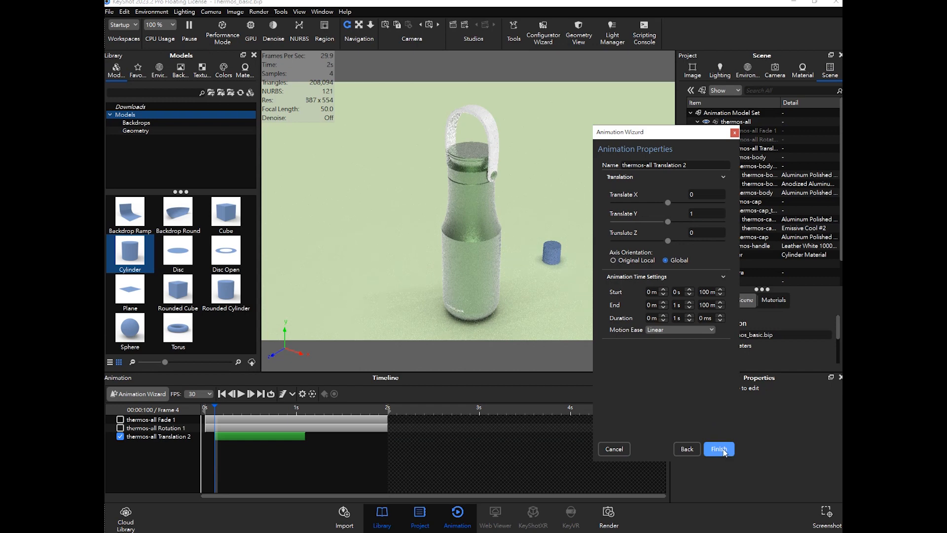
pyautogui.click(677, 304)
pyautogui.moveTo(680, 307); pyautogui.dragTo(667, 307)
pyautogui.write('2')
pyautogui.click(720, 447)
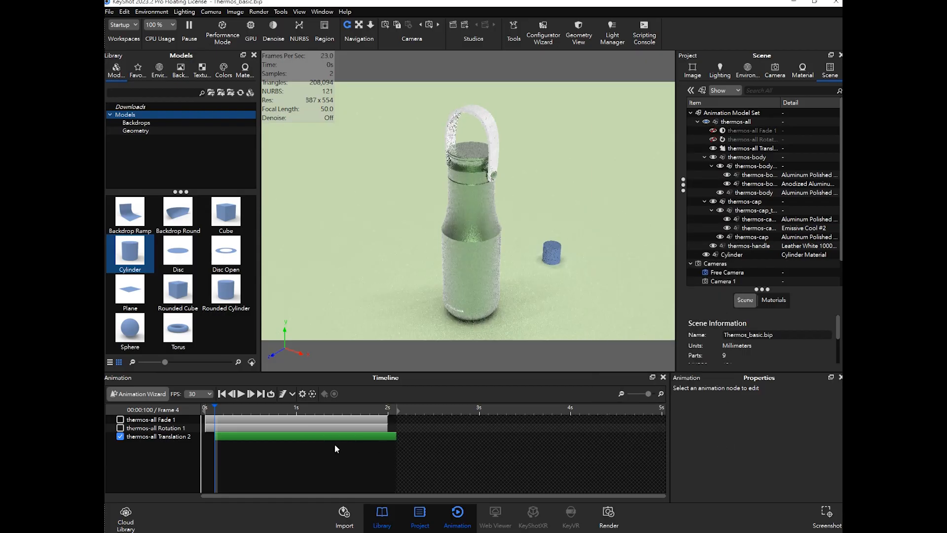
# - Move the translation track to start at 0 s, then set its Translate Y to 0 and Translate Z to 50
pyautogui.moveTo(336, 436); pyautogui.dragTo(327, 436)
pyautogui.moveTo(246, 412)
pyautogui.mouseDown()
pyautogui.moveTo(276, 411)
pyautogui.moveTo(250, 412)
pyautogui.moveTo(257, 423)
pyautogui.mouseUp()
pyautogui.click(812, 442)
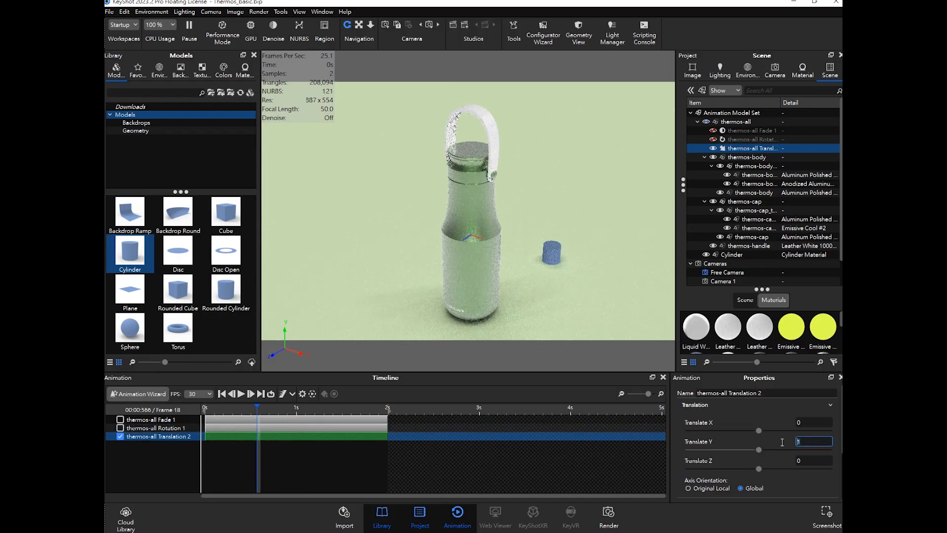
pyautogui.click(813, 460)
pyautogui.write('50')
pyautogui.press('Return')
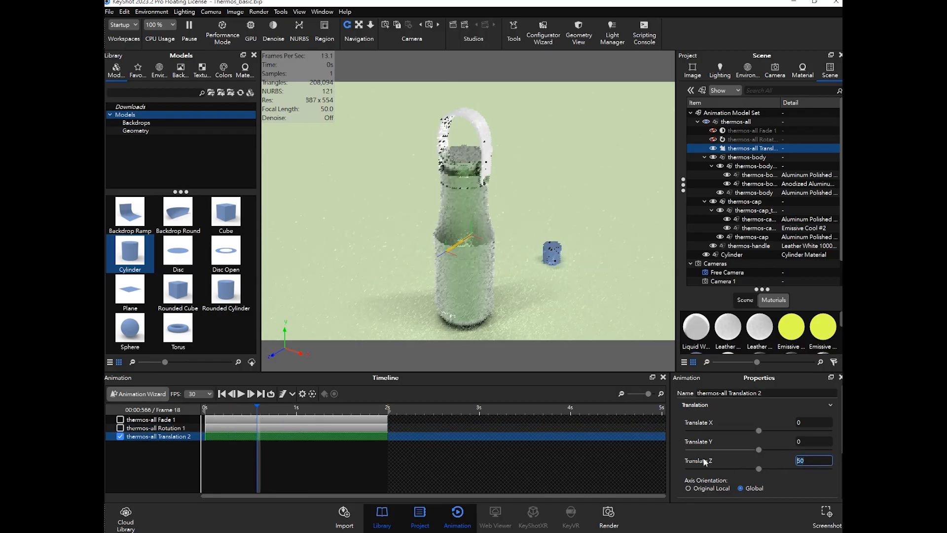
# - Play the animation, save the scene file, and scrub the timeline to preview the translation
pyautogui.click(242, 394)
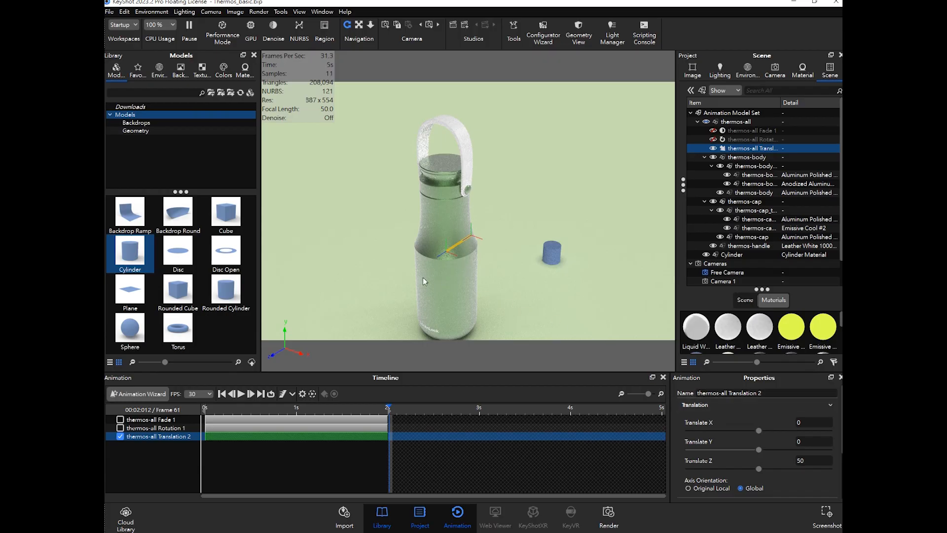
pyautogui.click(109, 11)
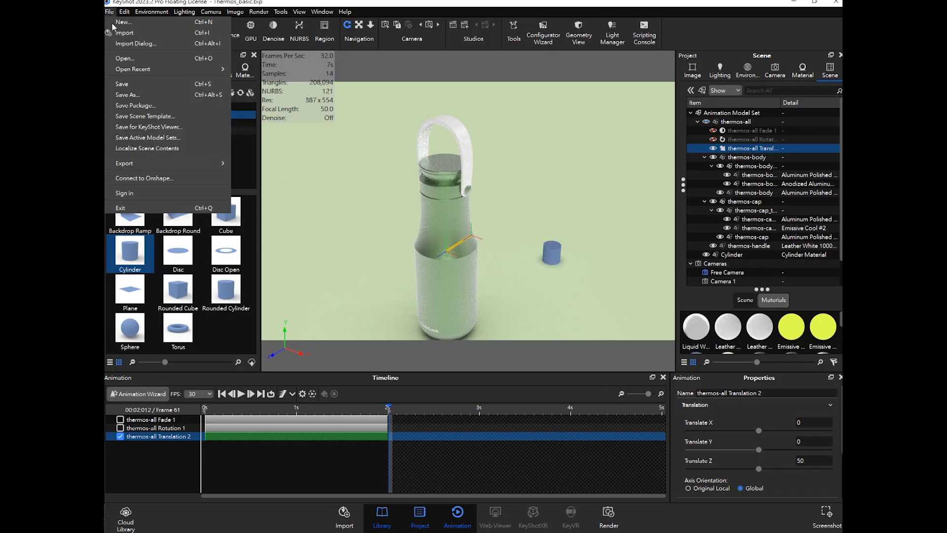
pyautogui.click(132, 85)
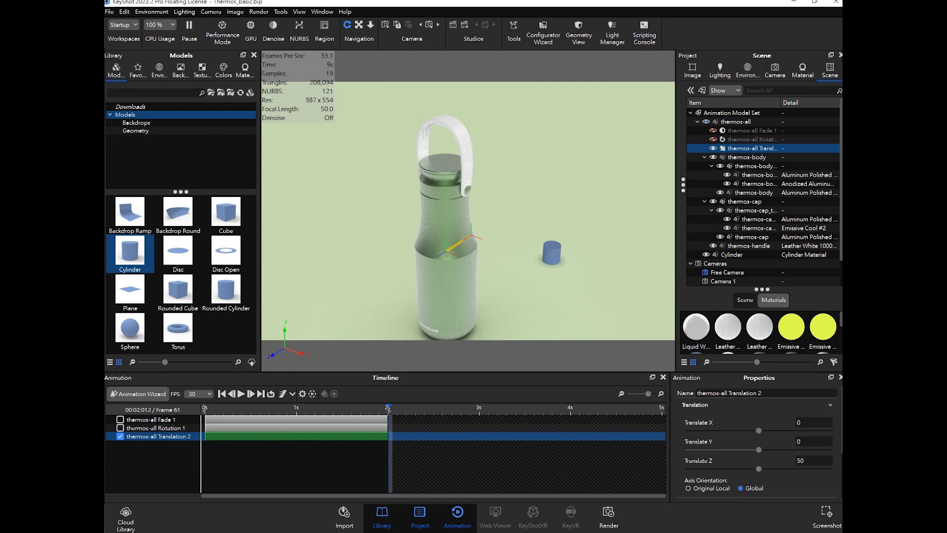
pyautogui.click(357, 411)
pyautogui.click(261, 410)
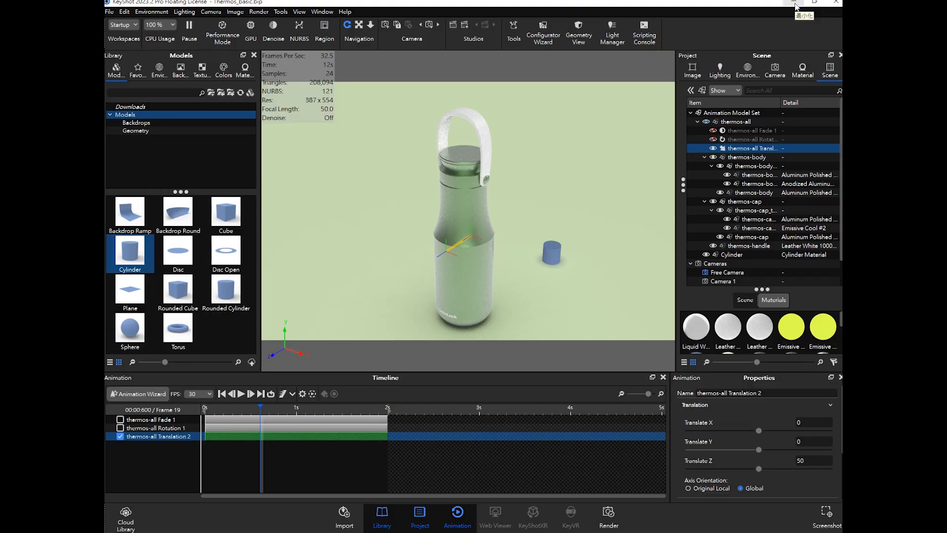
# - Minimize KeyShot and open the TRBS10.0 teaching broadcast system, checking its file distribution window
pyautogui.click(795, 4)
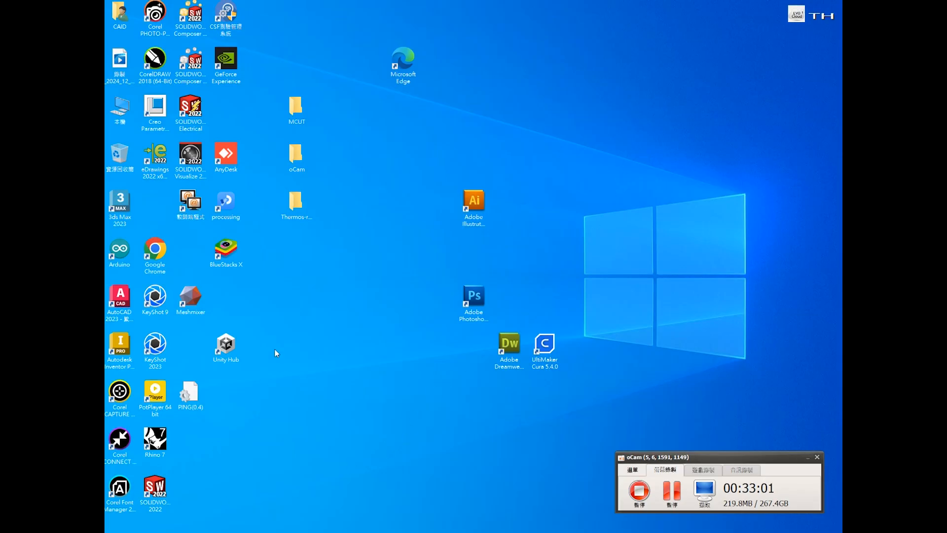
pyautogui.doubleClick(192, 202)
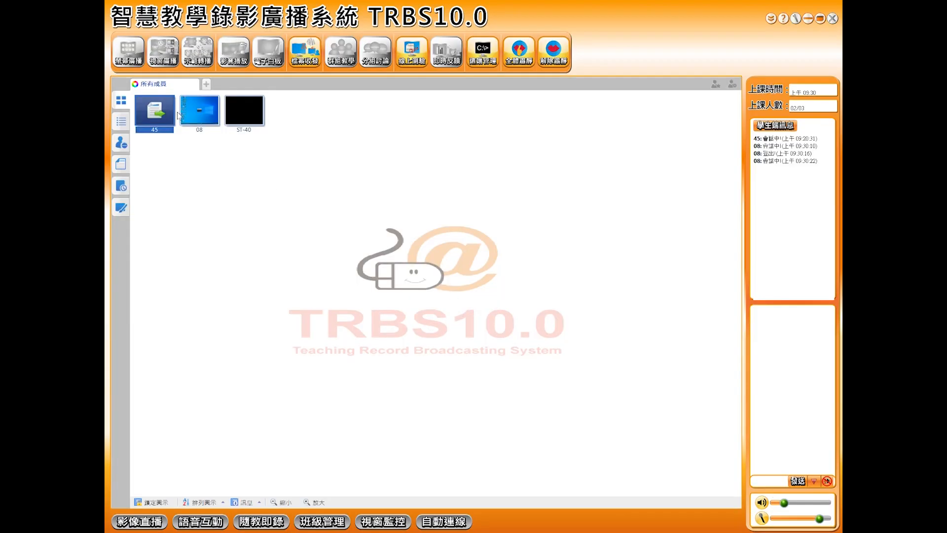
pyautogui.keyDown('shift'); pyautogui.click(252, 117); pyautogui.keyUp('shift')
pyautogui.moveTo(340, 530)
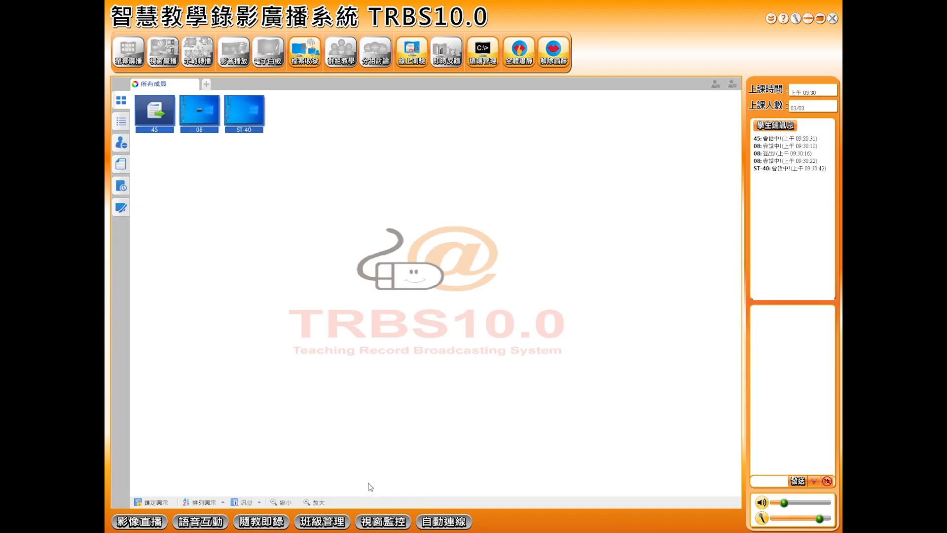
pyautogui.click(287, 495)
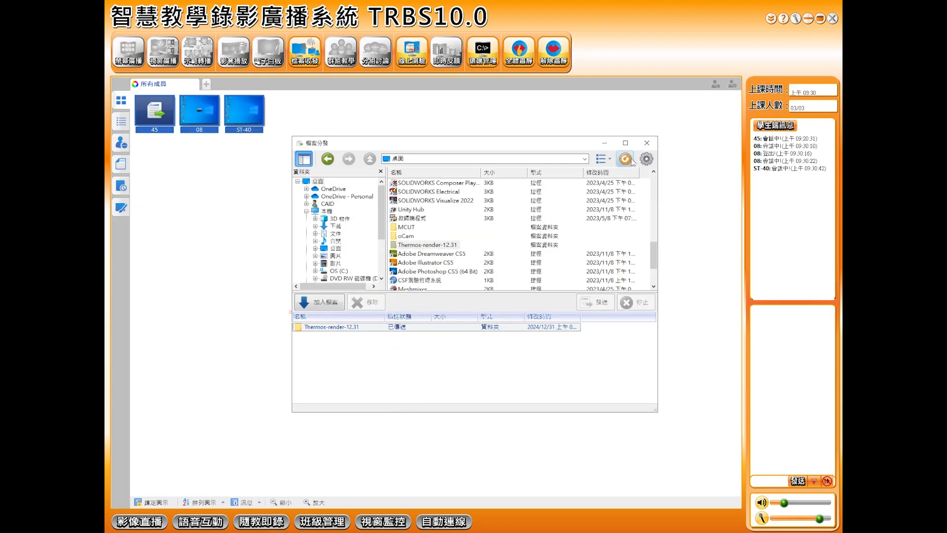
pyautogui.click(646, 143)
# - Select all student computers and distribute the Thermos-render-12.31 desktop folder to them
pyautogui.click(161, 114)
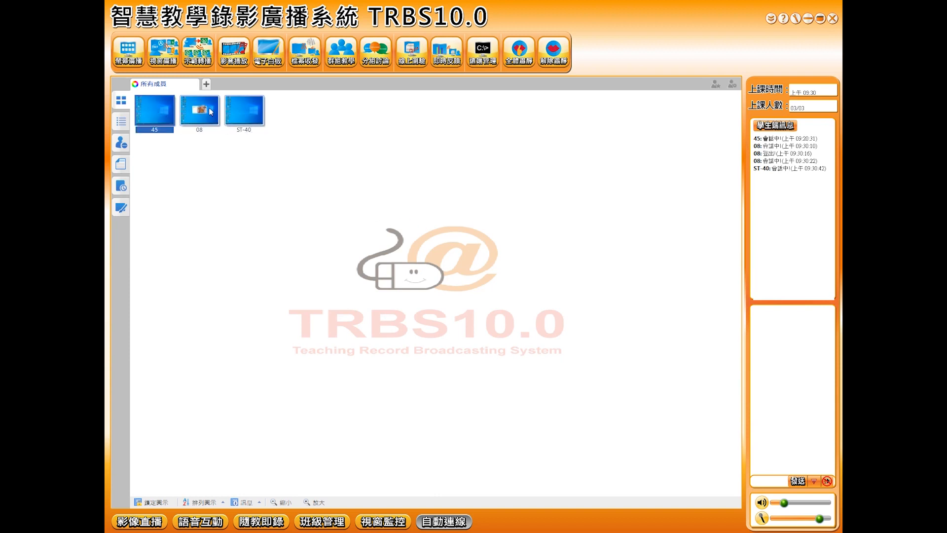
pyautogui.keyDown('shift'); pyautogui.click(241, 106); pyautogui.keyUp('shift')
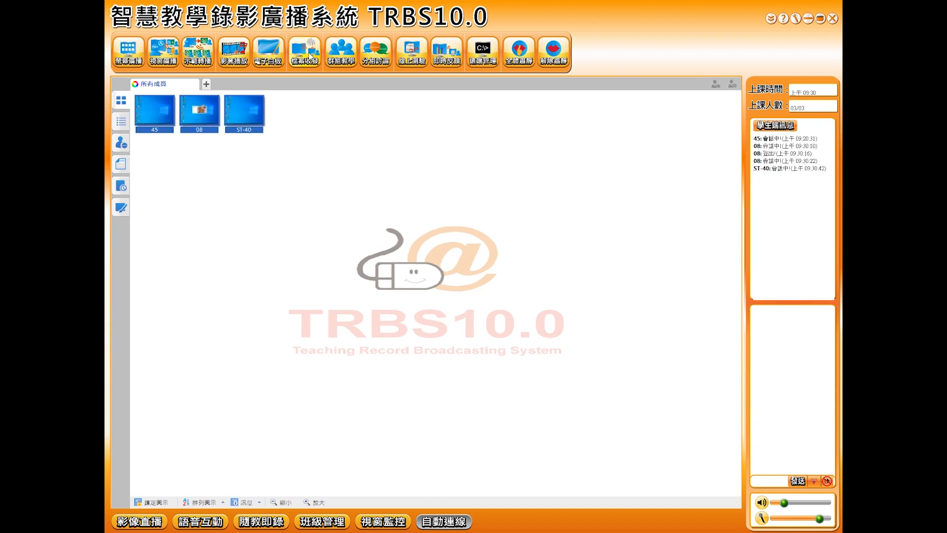
pyautogui.click(305, 50)
pyautogui.click(319, 80)
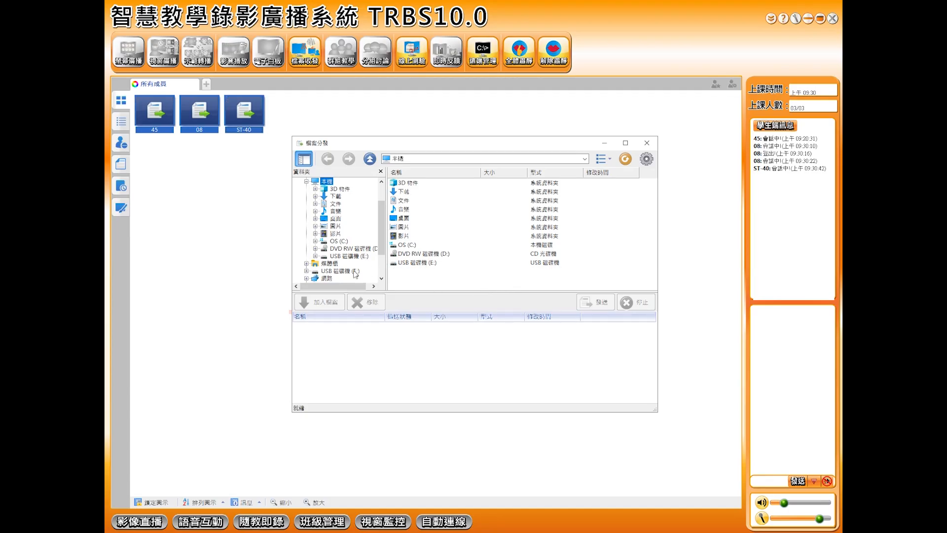
pyautogui.scroll(2, 355, 210)
pyautogui.click(317, 181)
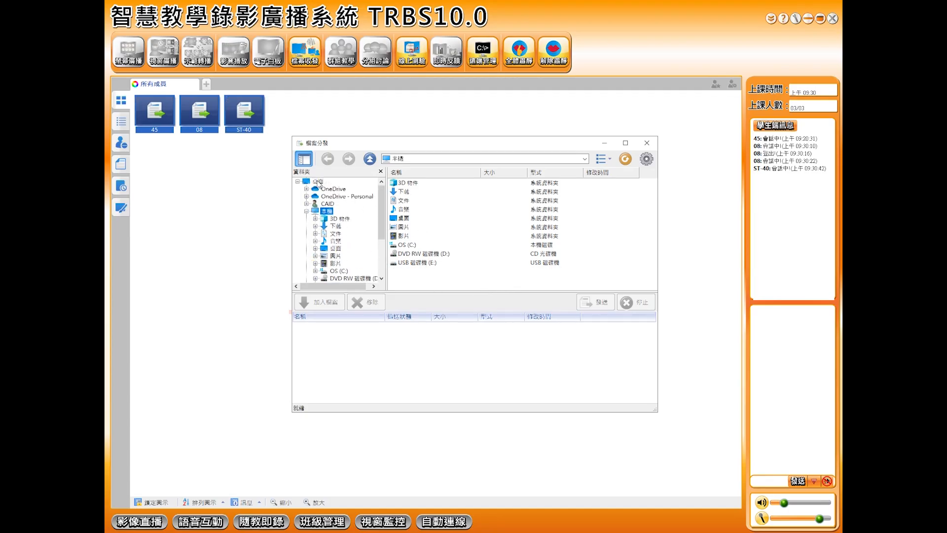
pyautogui.scroll(-3, 428, 255)
pyautogui.scroll(-4, 428, 254)
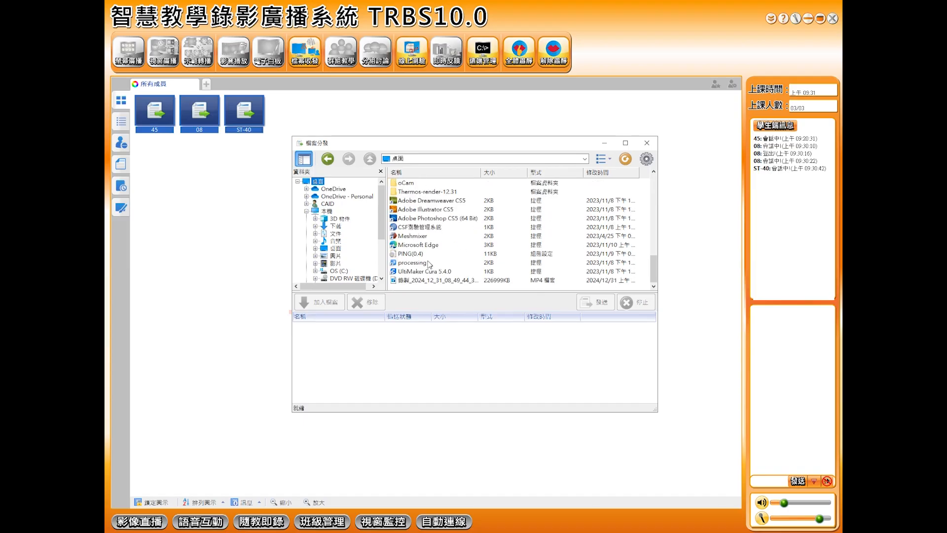
pyautogui.click(419, 192)
pyautogui.click(327, 302)
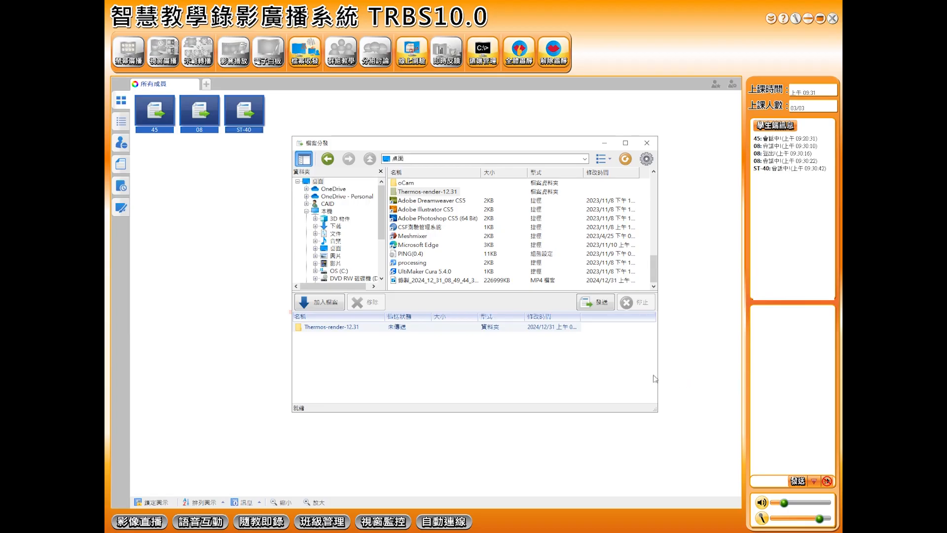
pyautogui.click(586, 304)
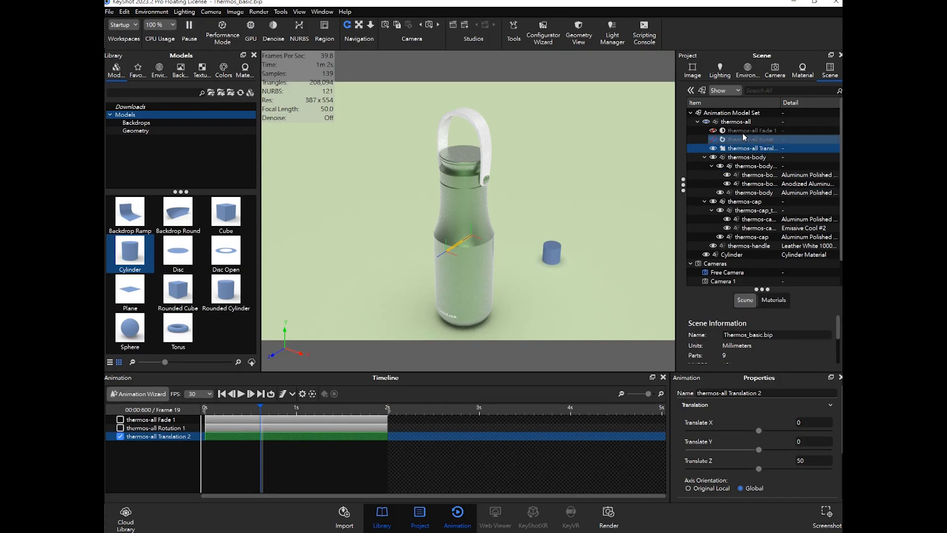
# - Open the model sets list, view the Picture model set, then switch back to the Animation model set
pyautogui.click(690, 91)
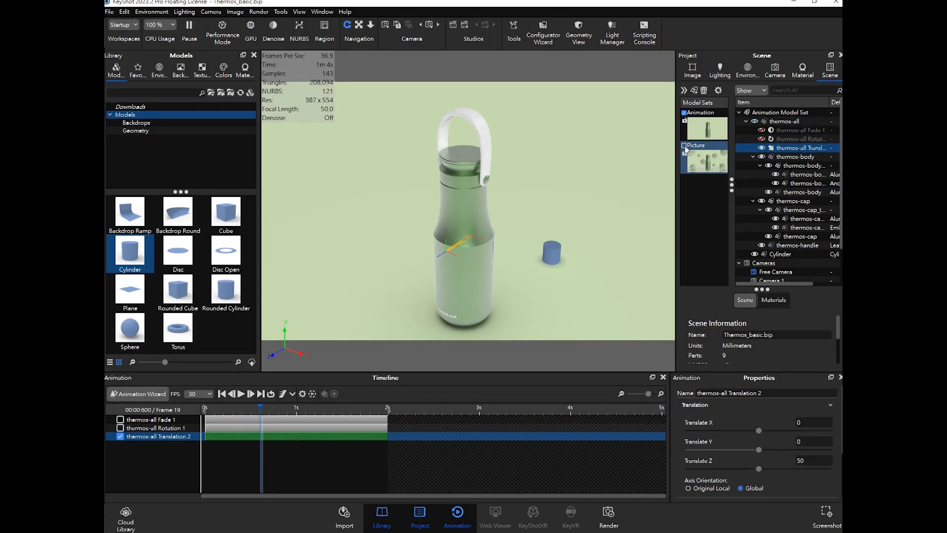
pyautogui.click(685, 145)
pyautogui.click(684, 113)
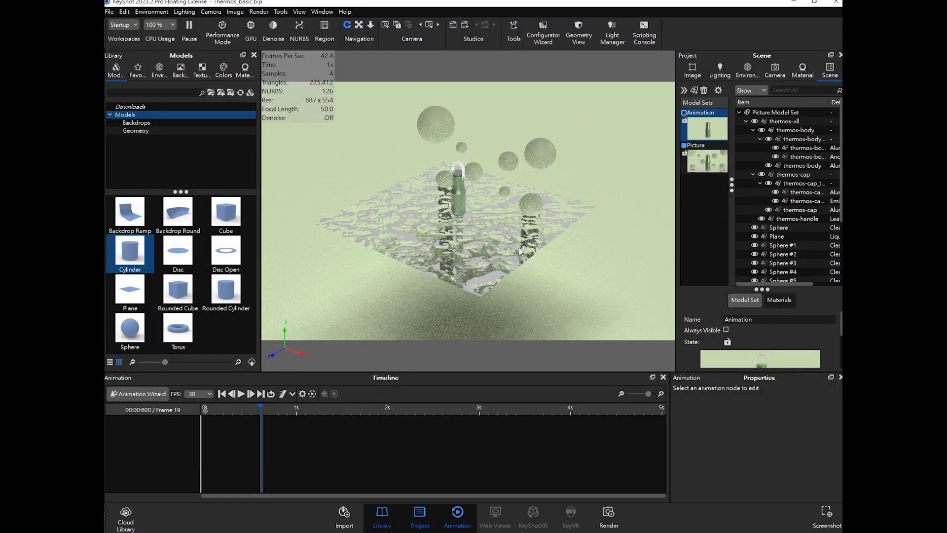
pyautogui.moveTo(519, 235); pyautogui.dragTo(522, 256, button='middle')
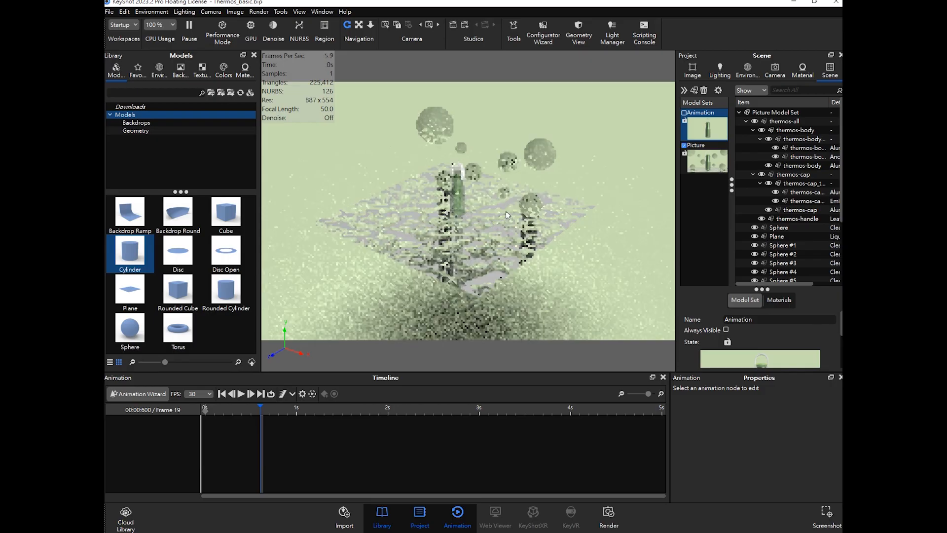
pyautogui.click(684, 113)
pyautogui.click(691, 146)
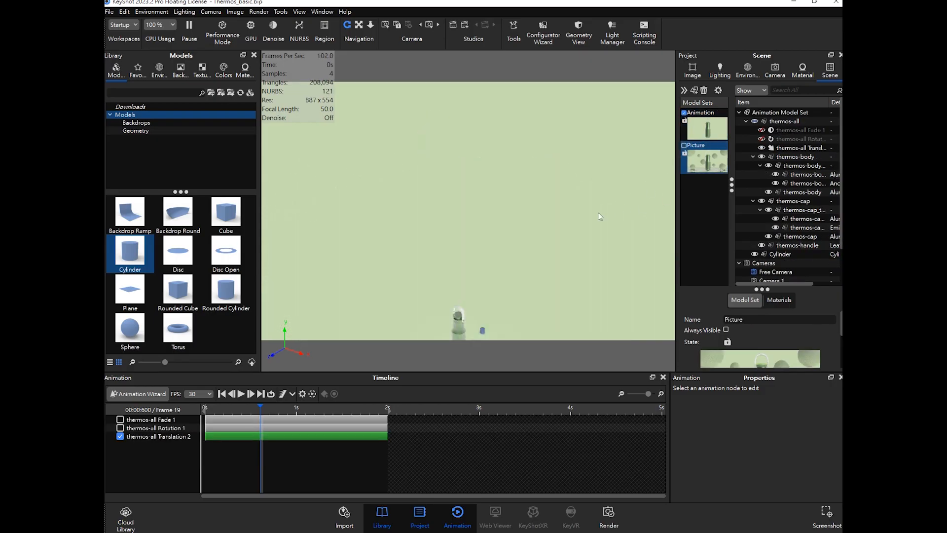
# - Orbit and zoom the camera back in on the thermos
pyautogui.moveTo(489, 312); pyautogui.dragTo(491, 307, button='middle')
pyautogui.moveTo(520, 267); pyautogui.dragTo(528, 227, button='middle')
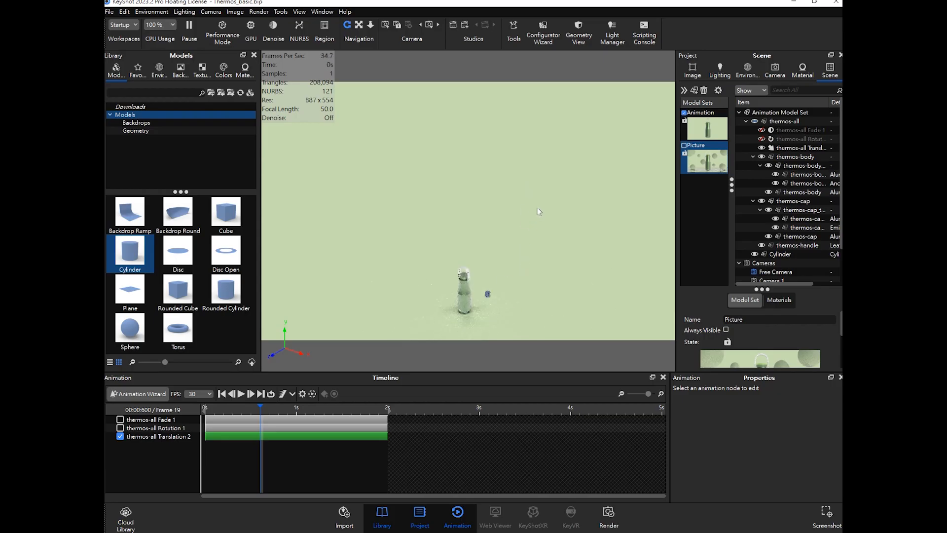
pyautogui.moveTo(495, 256); pyautogui.dragTo(502, 213, button='middle')
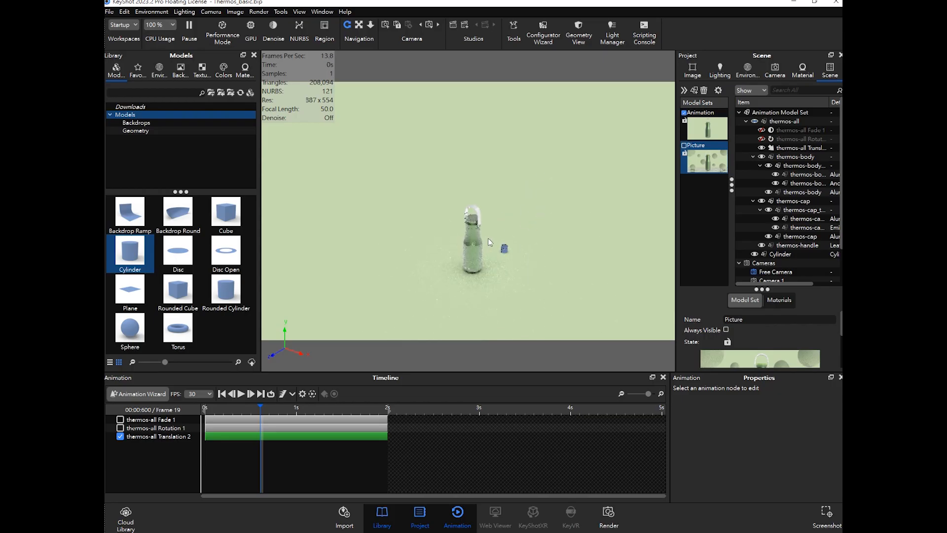
pyautogui.scroll(5, 488, 241)
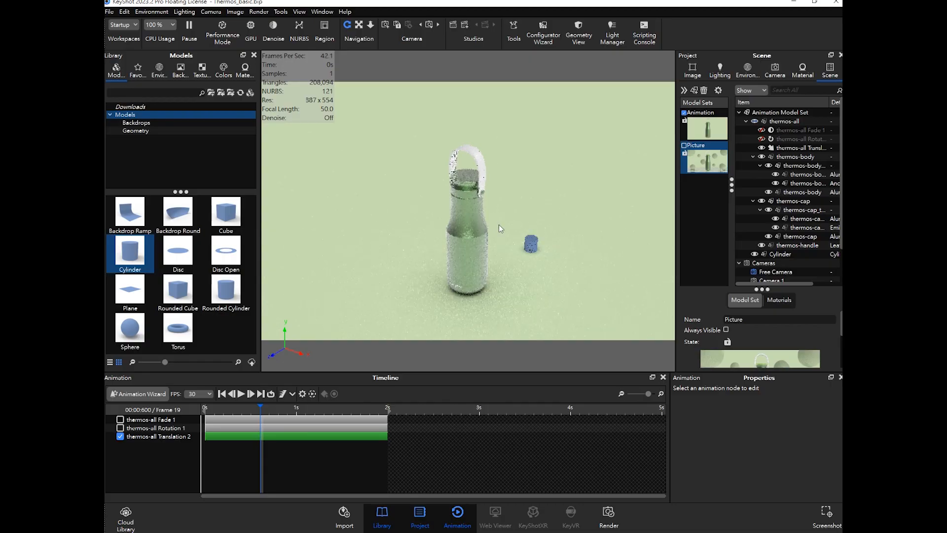
pyautogui.scroll(3, 509, 237)
pyautogui.moveTo(522, 253); pyautogui.dragTo(520, 245, button='middle')
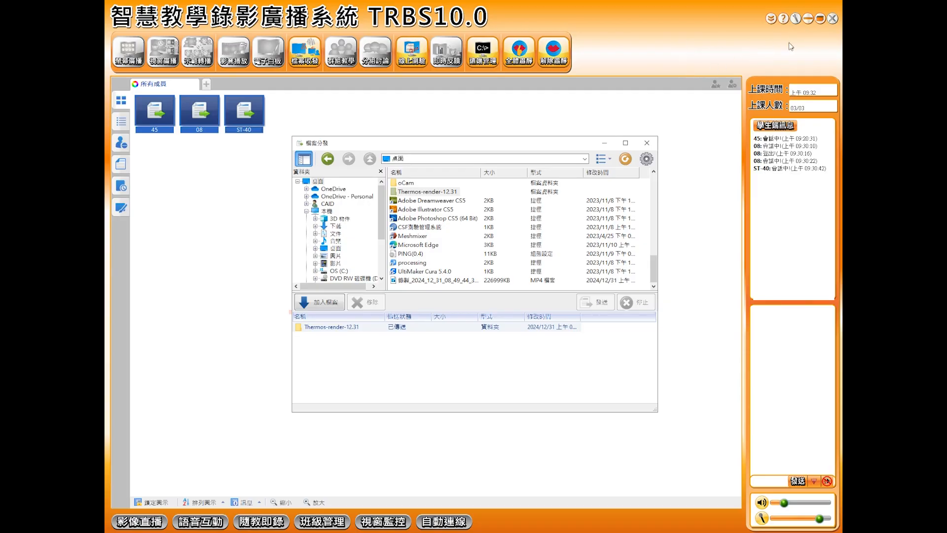
# - Minimize the broadcast system and check the Thermos_basic file inside the Thermos-render-12.31 folder
pyautogui.click(808, 19)
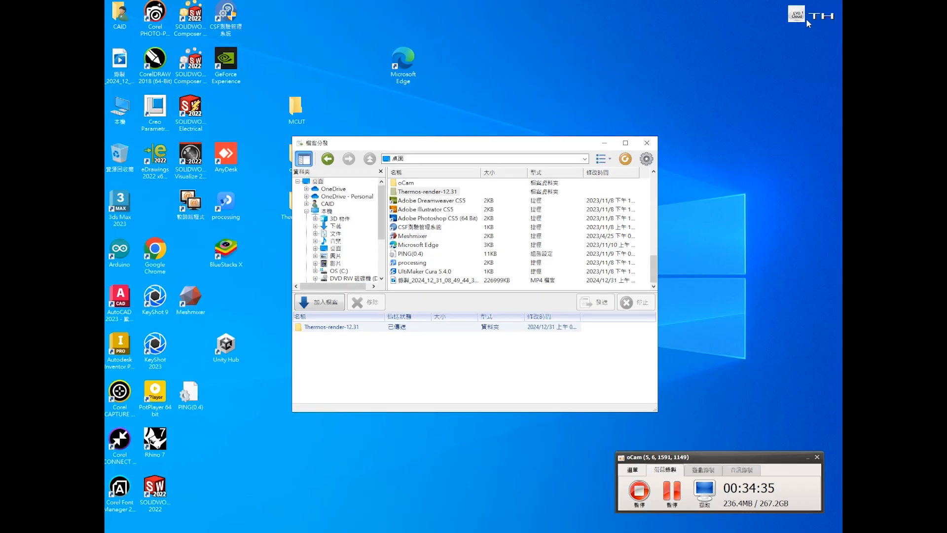
pyautogui.click(605, 144)
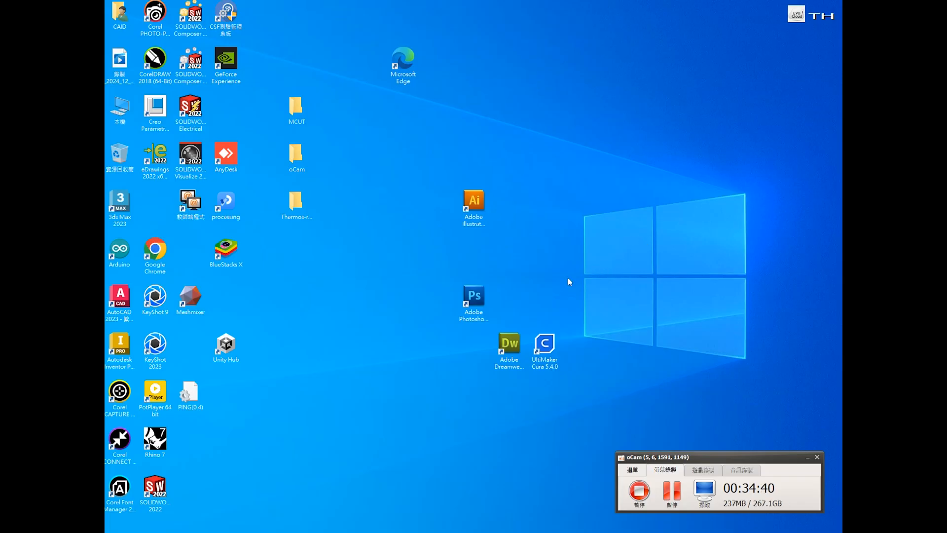
pyautogui.doubleClick(296, 202)
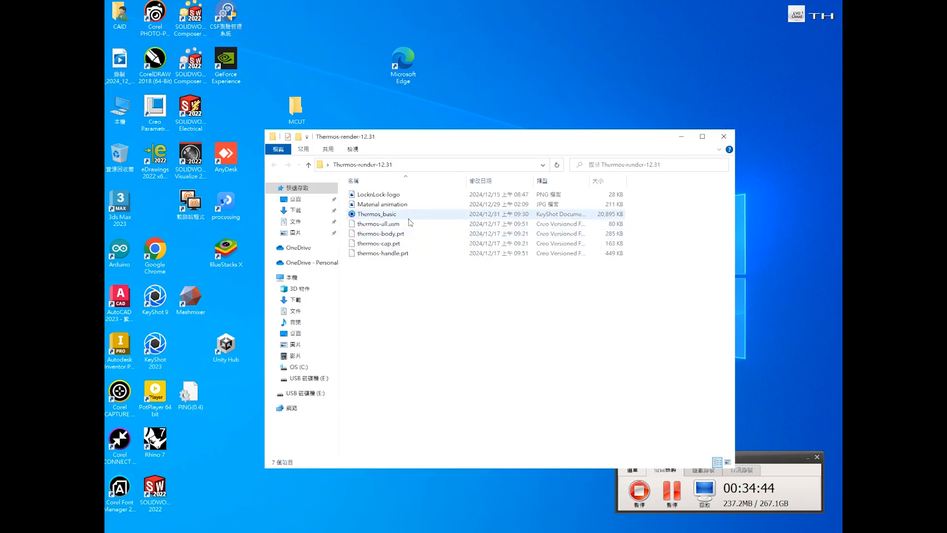
pyautogui.click(413, 217)
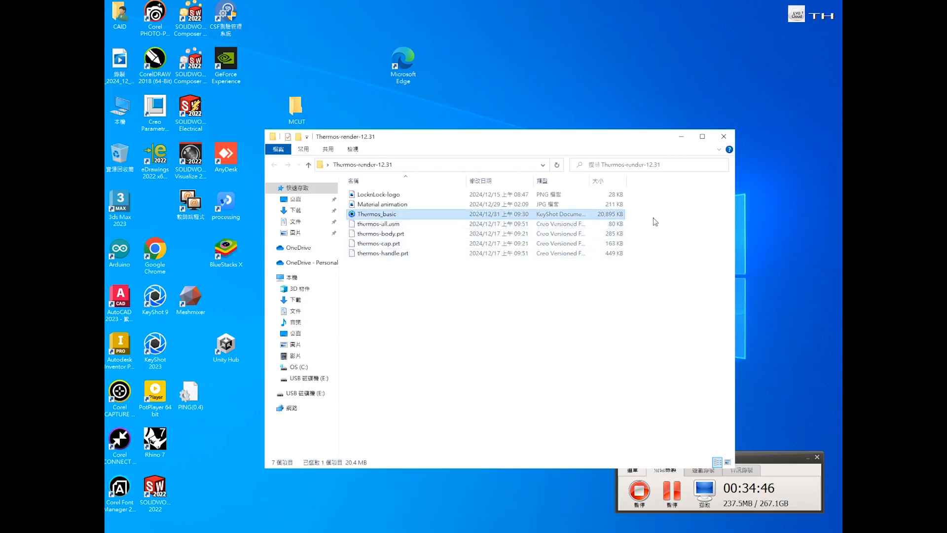
pyautogui.click(724, 138)
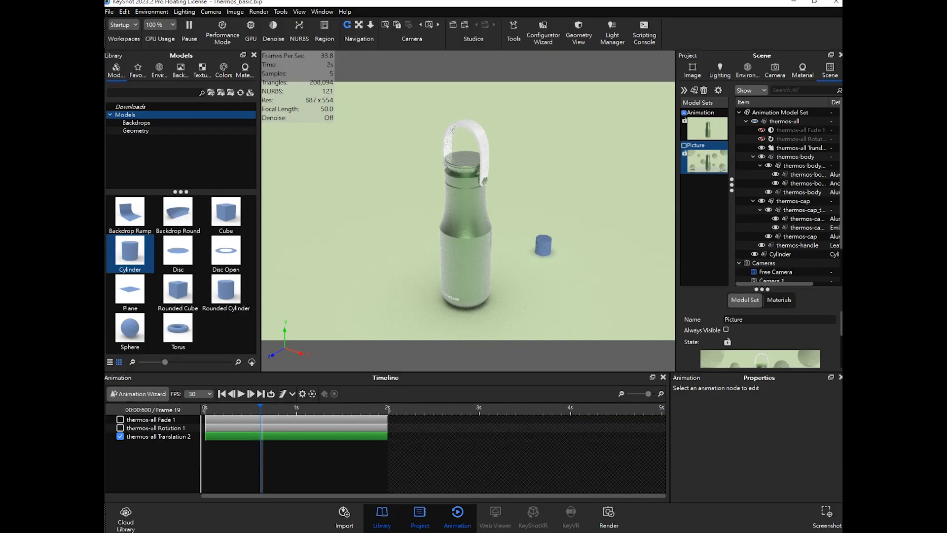
# - Rewind the timeline and disable the thermos-all Translation 2 animation track
pyautogui.moveTo(255, 407); pyautogui.dragTo(205, 408)
pyautogui.click(172, 437)
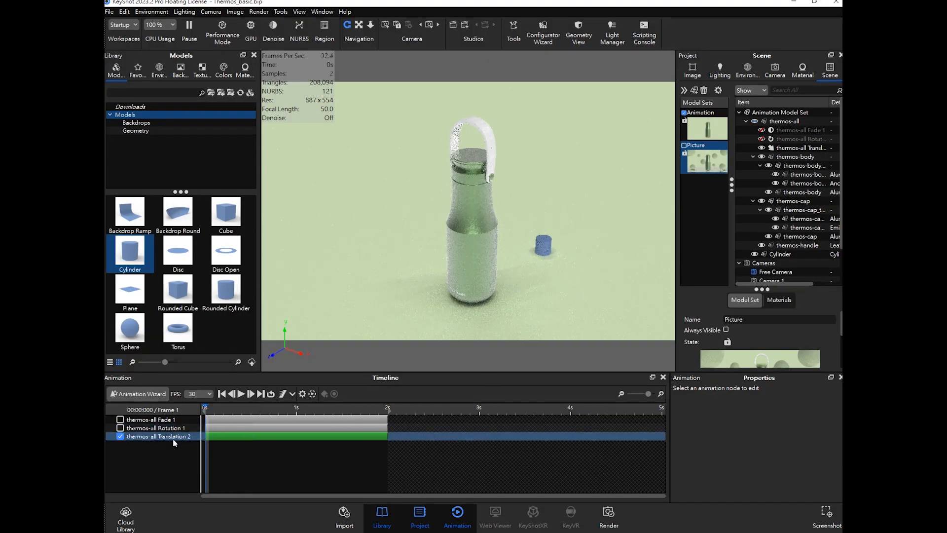
pyautogui.click(120, 436)
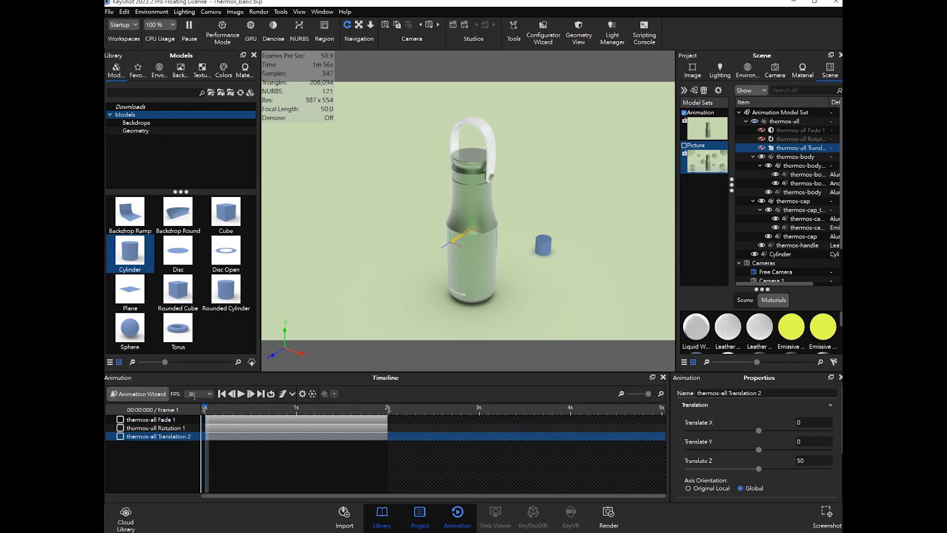
# - Start the Animation Wizard and choose the Turntable animation type
pyautogui.click(154, 393)
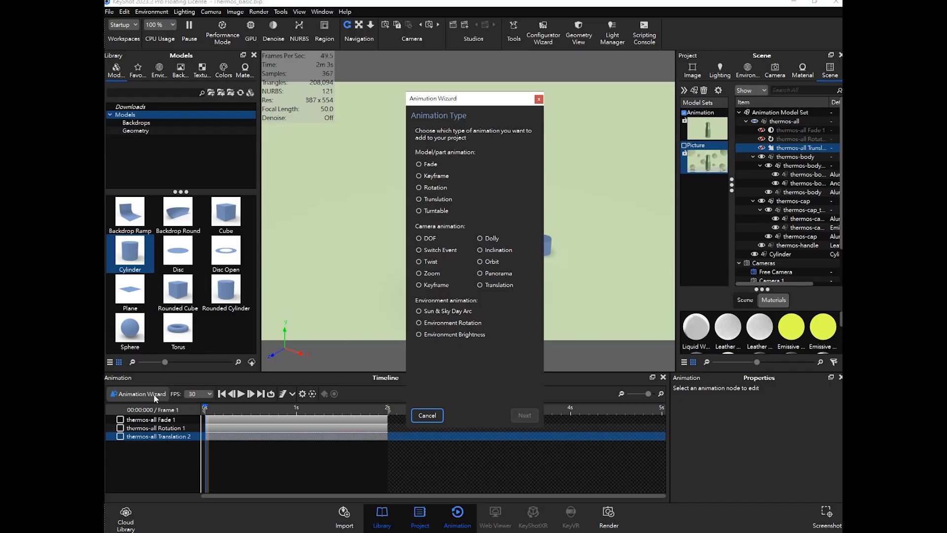
pyautogui.click(482, 212)
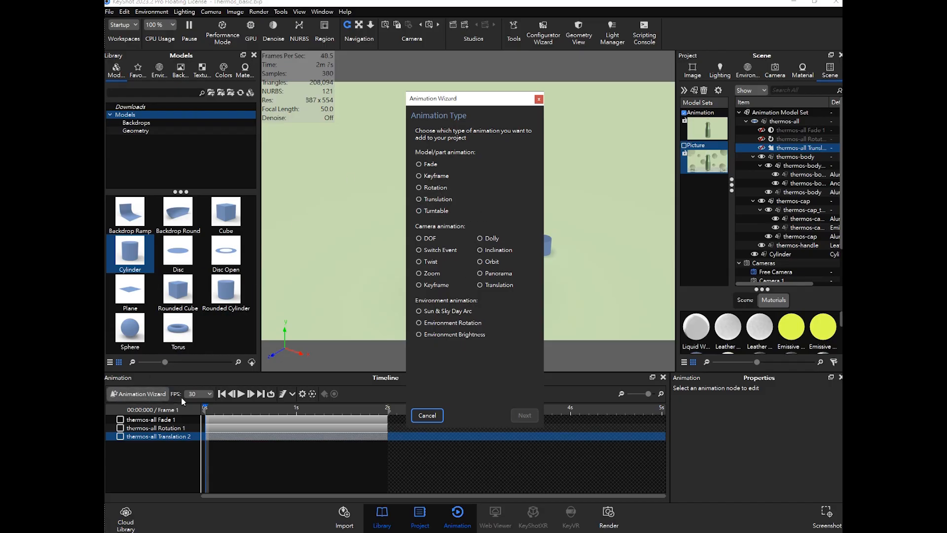
pyautogui.moveTo(462, 99); pyautogui.dragTo(608, 107)
pyautogui.click(602, 246)
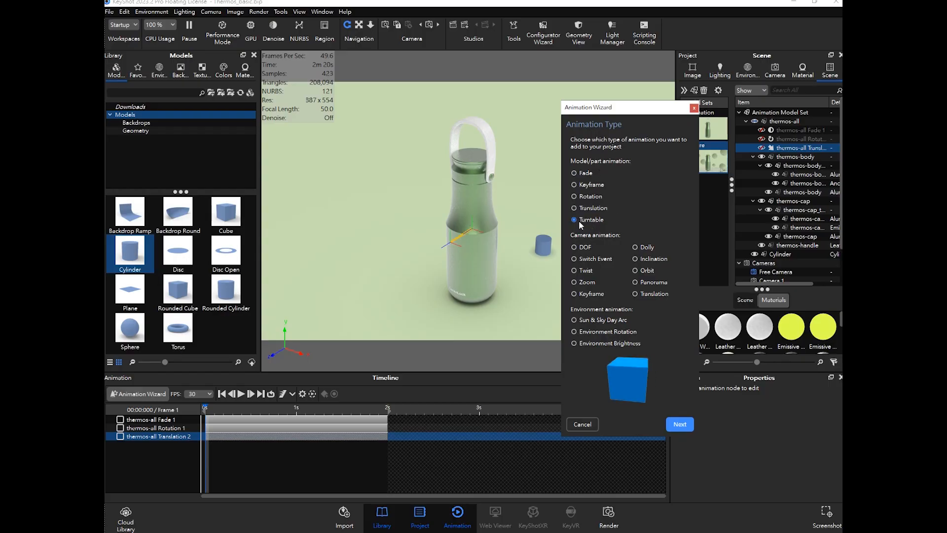
pyautogui.click(584, 174)
pyautogui.click(583, 196)
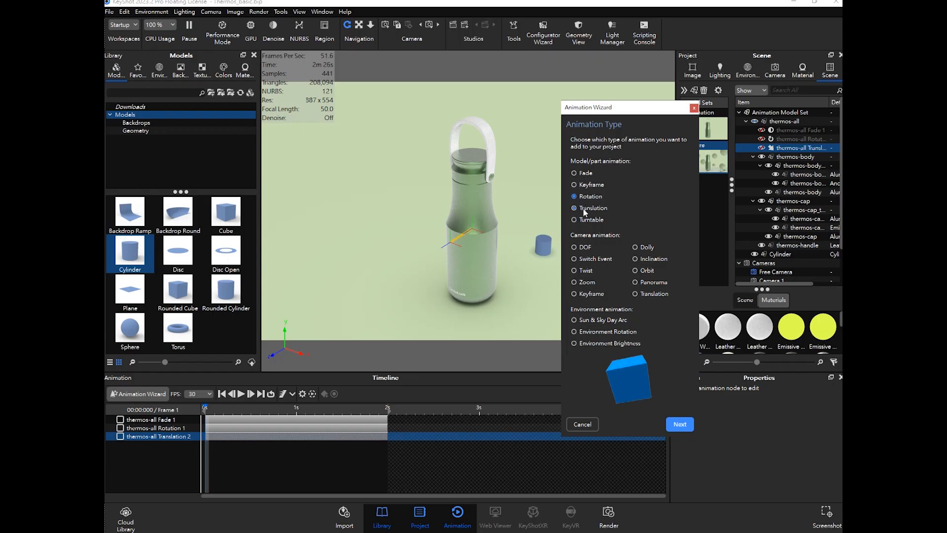
pyautogui.click(582, 208)
pyautogui.click(585, 223)
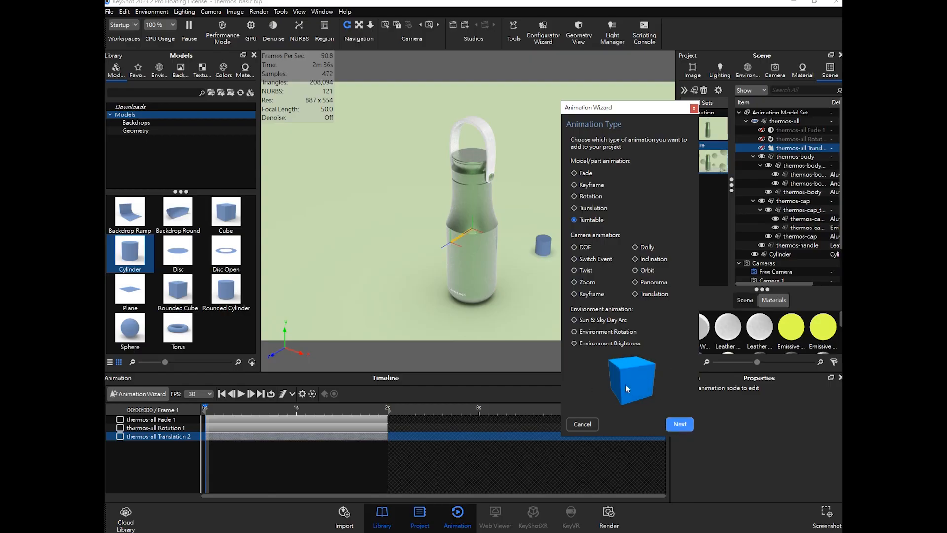
pyautogui.click(680, 424)
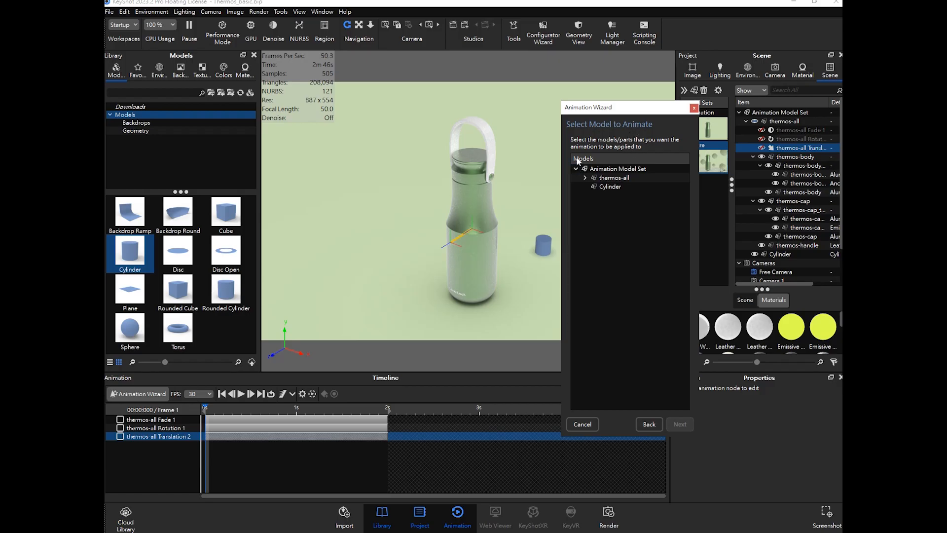
# - Select the thermos-all group as the model to animate and continue the wizard
pyautogui.click(614, 170)
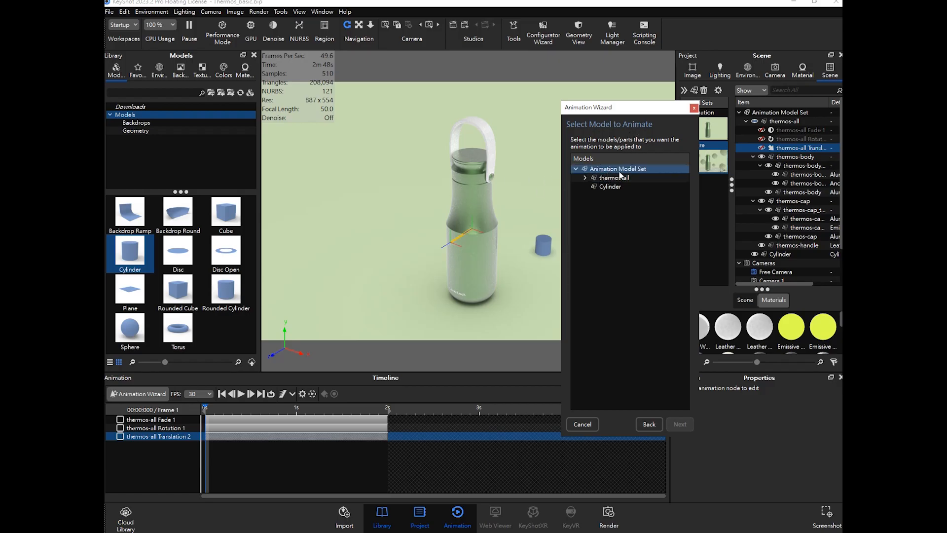
pyautogui.click(625, 178)
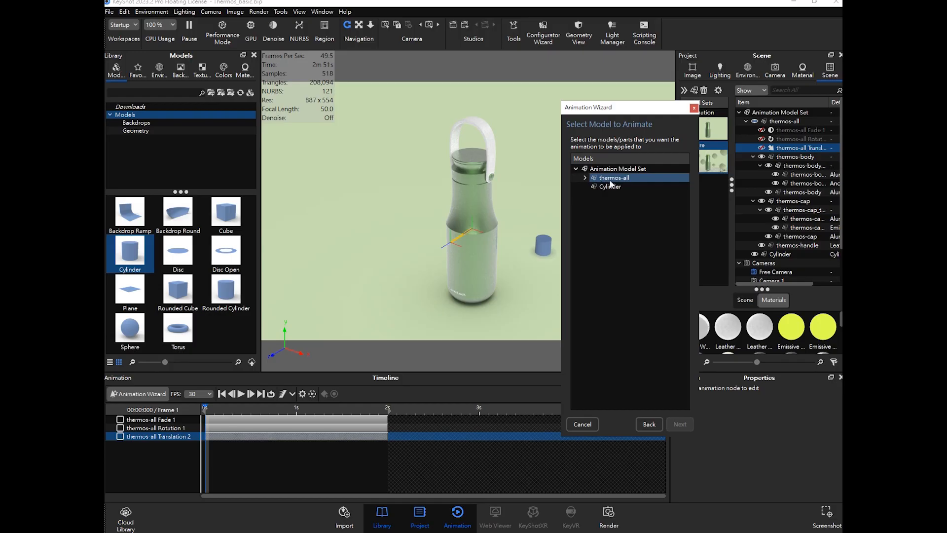
pyautogui.click(615, 180)
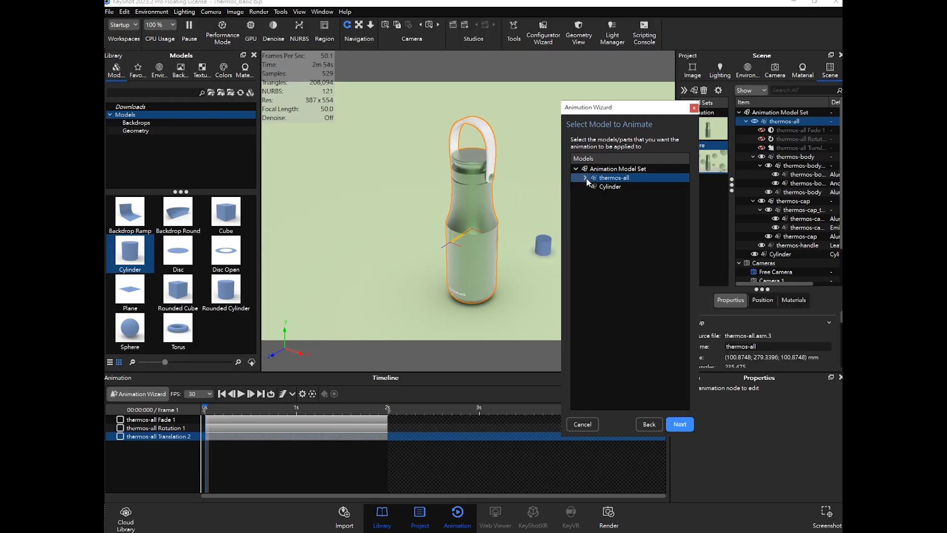
pyautogui.click(539, 247)
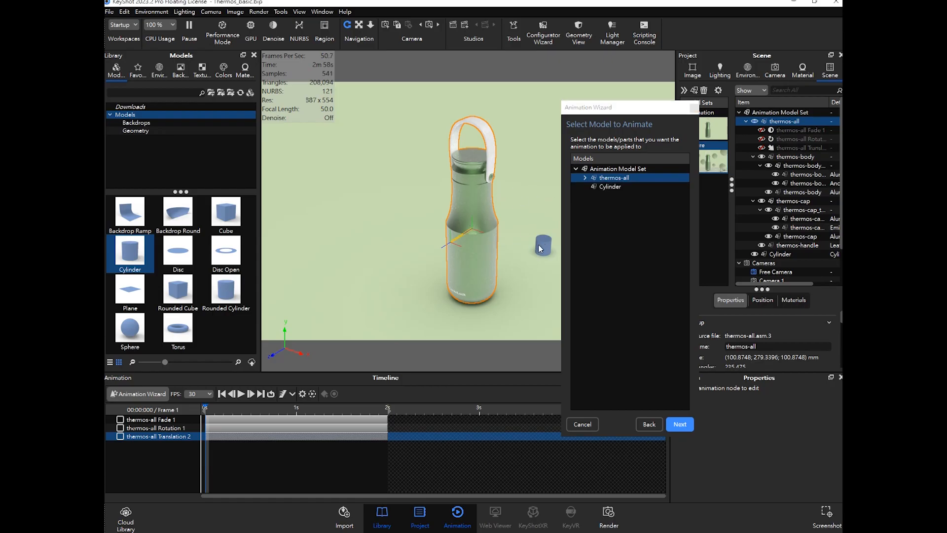
pyautogui.click(476, 160)
pyautogui.keyDown('ctrl'); pyautogui.click(616, 187); pyautogui.keyUp('ctrl')
pyautogui.click(622, 178)
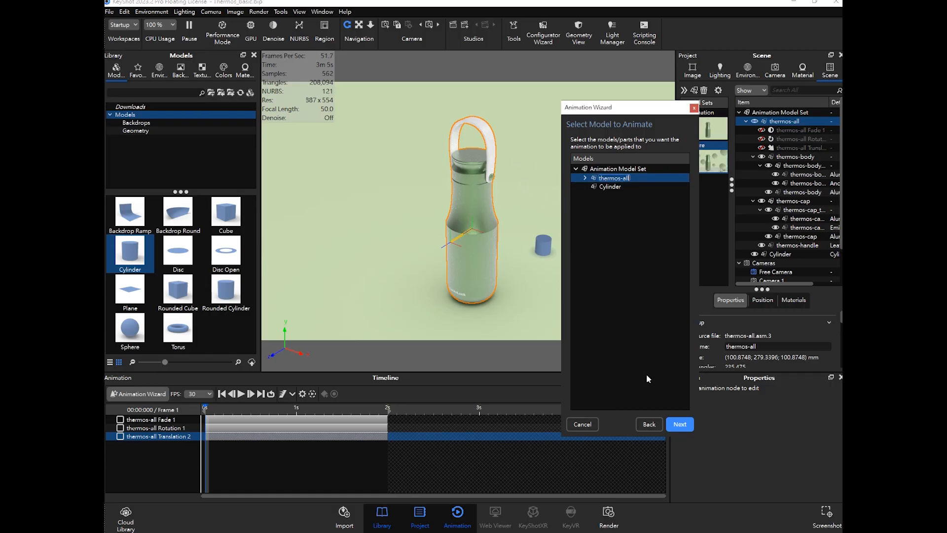
pyautogui.click(647, 179)
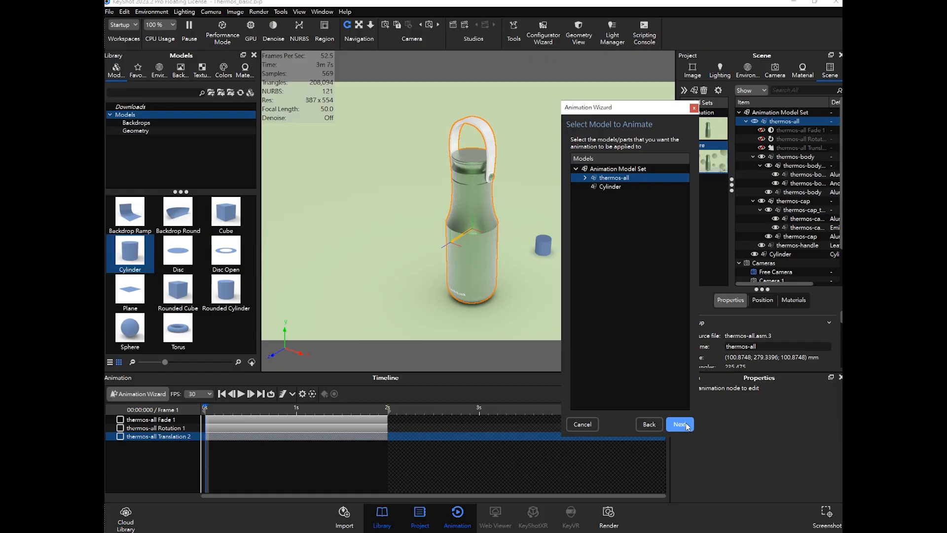
pyautogui.click(687, 426)
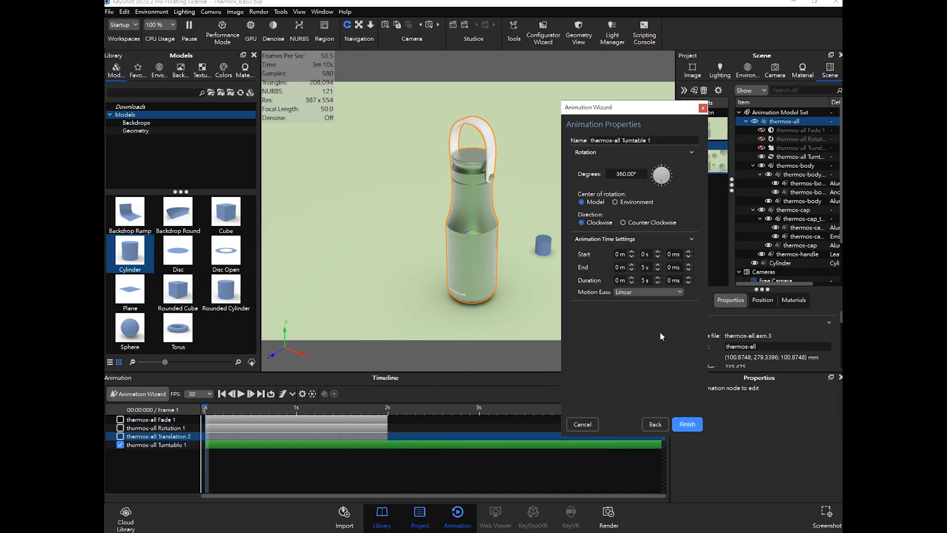
# - Scrub the timeline to preview the existing animations
pyautogui.moveTo(637, 114); pyautogui.dragTo(703, 113)
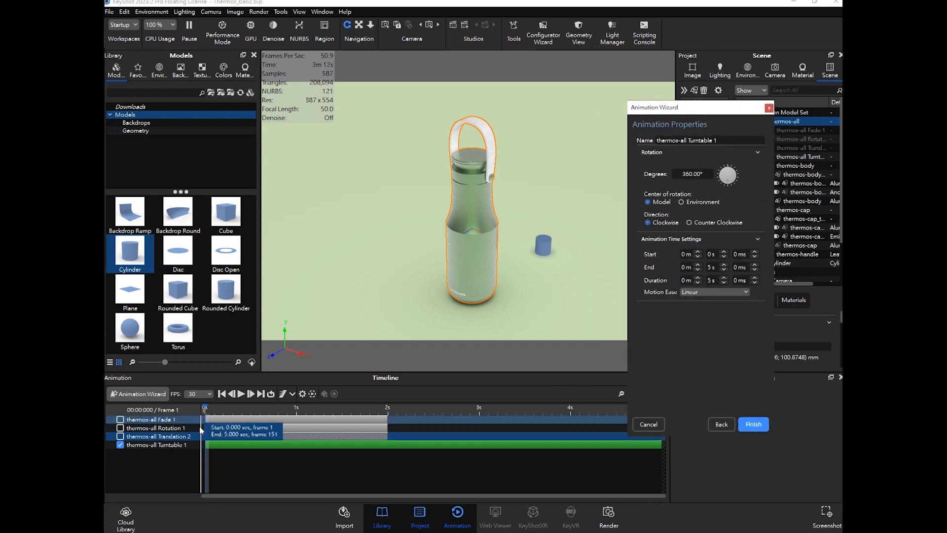
pyautogui.moveTo(224, 413); pyautogui.dragTo(302, 414)
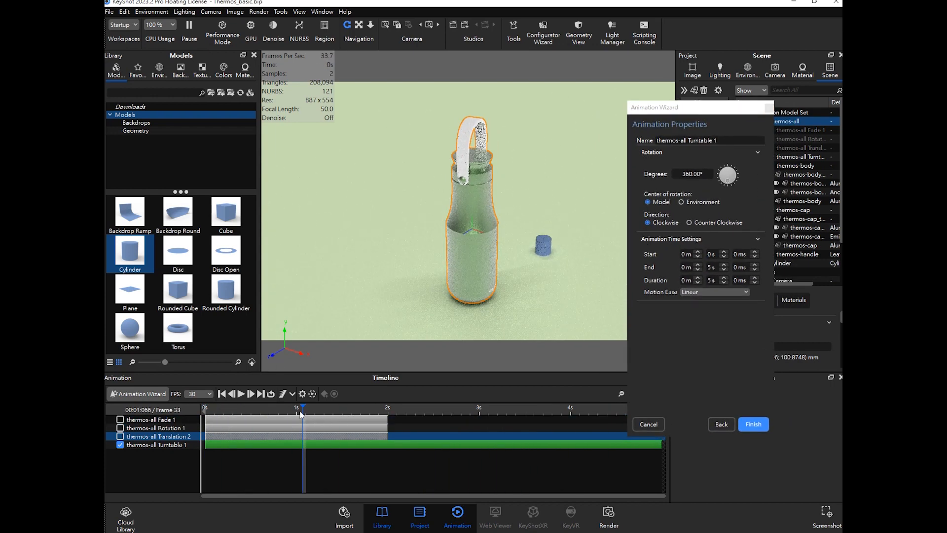
pyautogui.moveTo(302, 408); pyautogui.dragTo(526, 419)
pyautogui.click(303, 419)
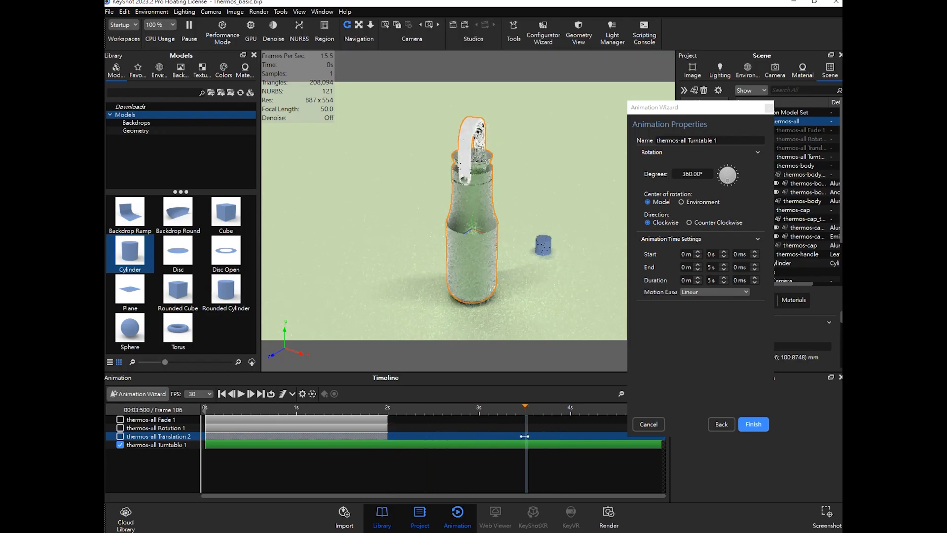
# - Finish the turntable with a 360° clockwise rotation over 5 s using Linear motion ease
pyautogui.doubleClick(710, 173)
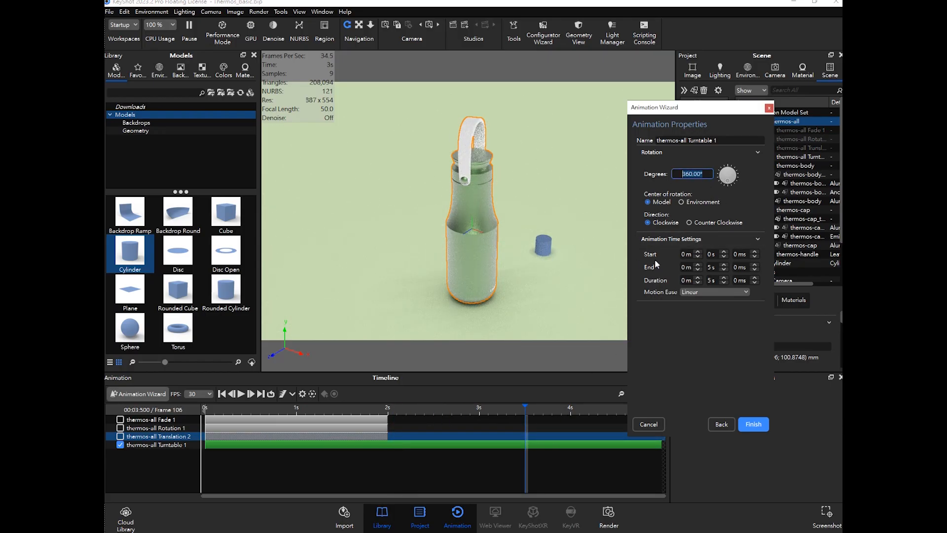
pyautogui.click(677, 174)
pyautogui.click(716, 268)
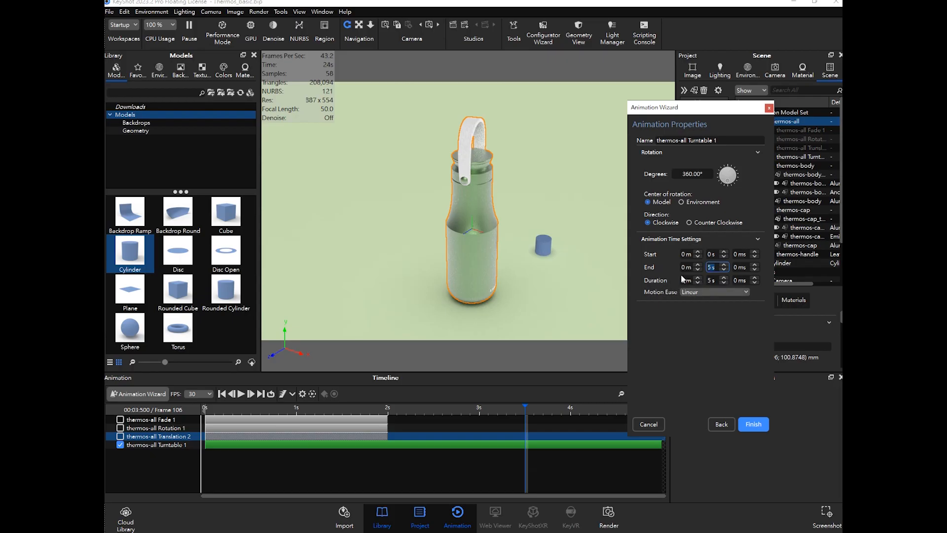
pyautogui.click(705, 291)
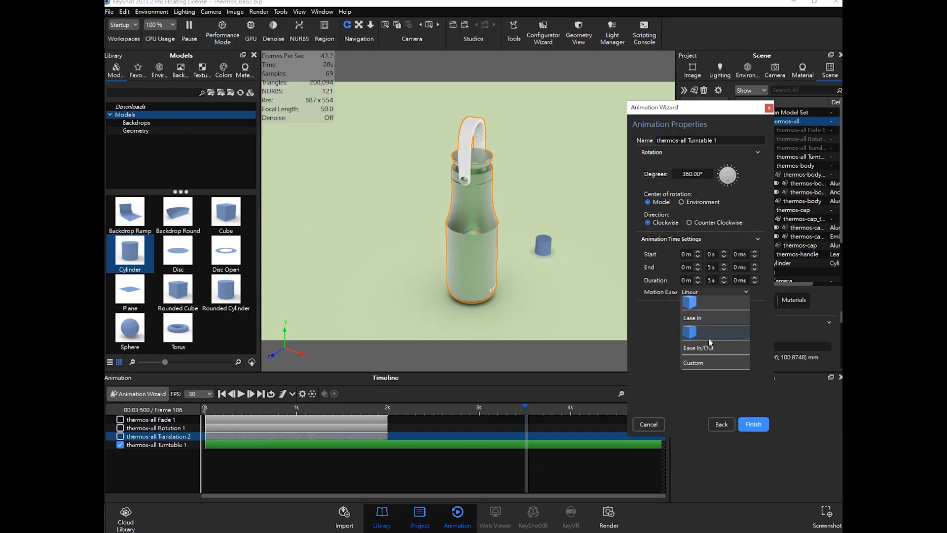
pyautogui.click(677, 303)
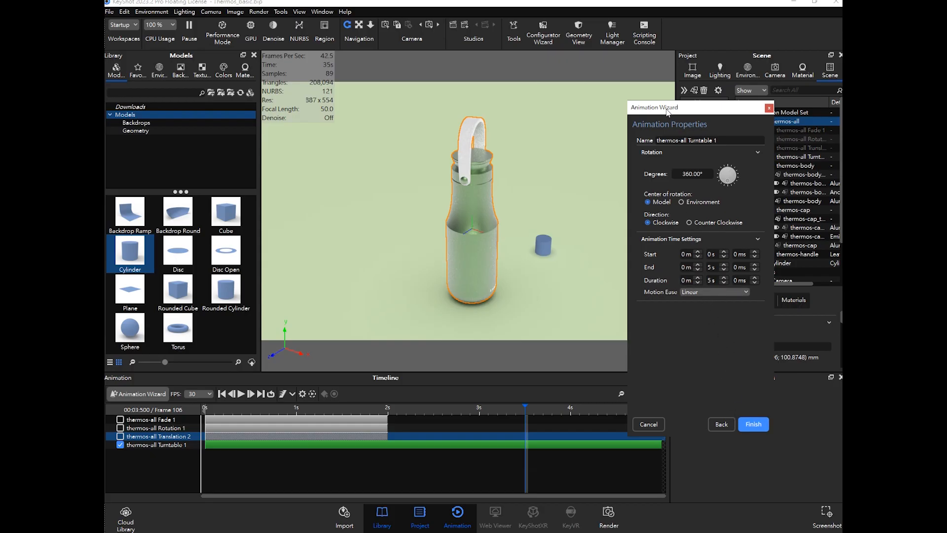
pyautogui.moveTo(666, 112); pyautogui.dragTo(659, 108)
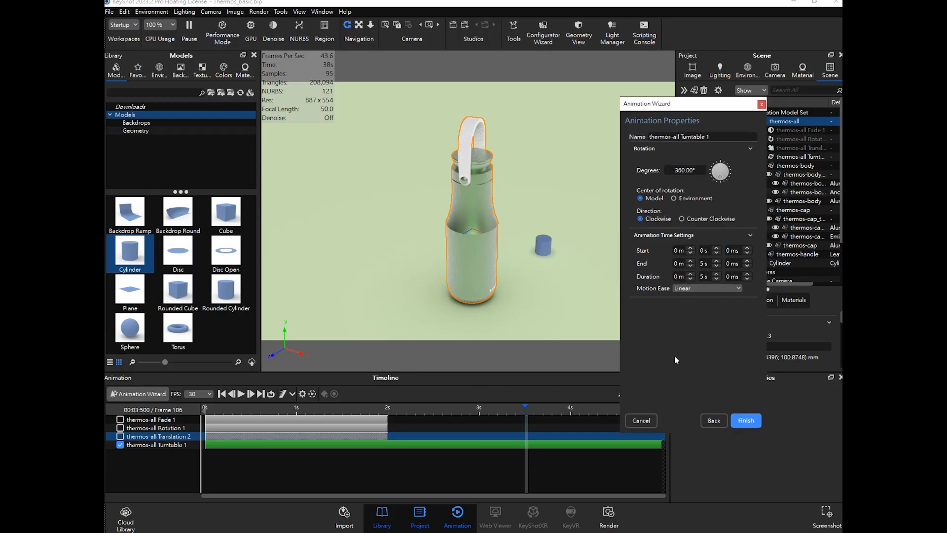
pyautogui.click(746, 420)
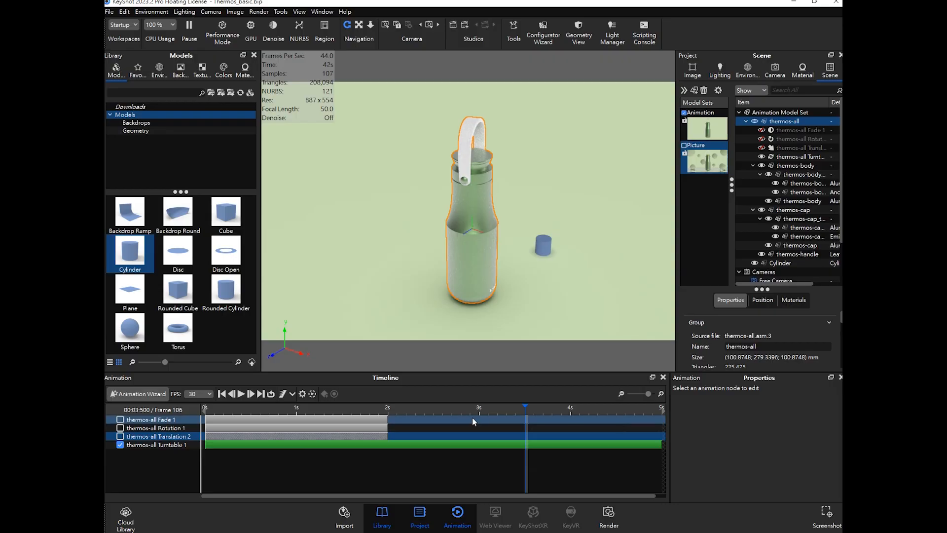
# - Play the animation from the start and rewind it
pyautogui.moveTo(386, 413); pyautogui.dragTo(207, 420)
pyautogui.click(241, 393)
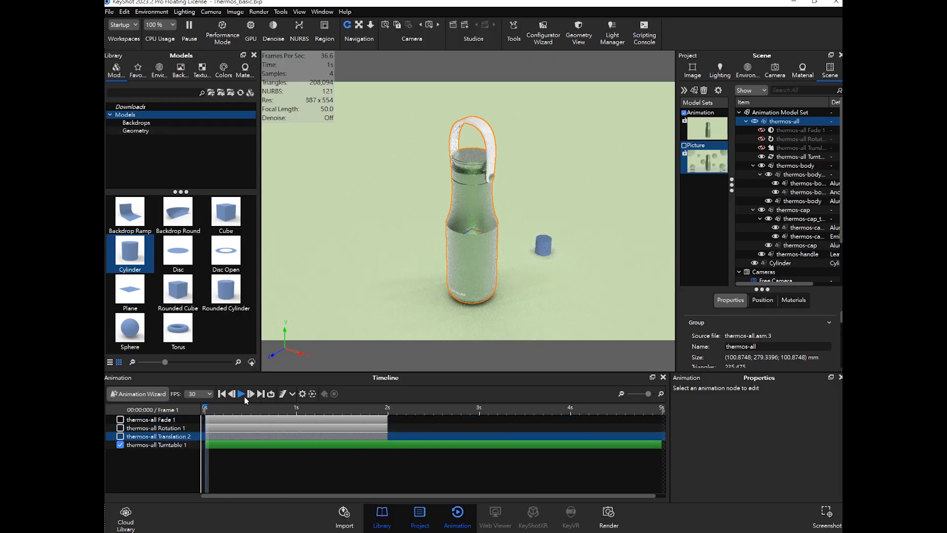
pyautogui.click(240, 393)
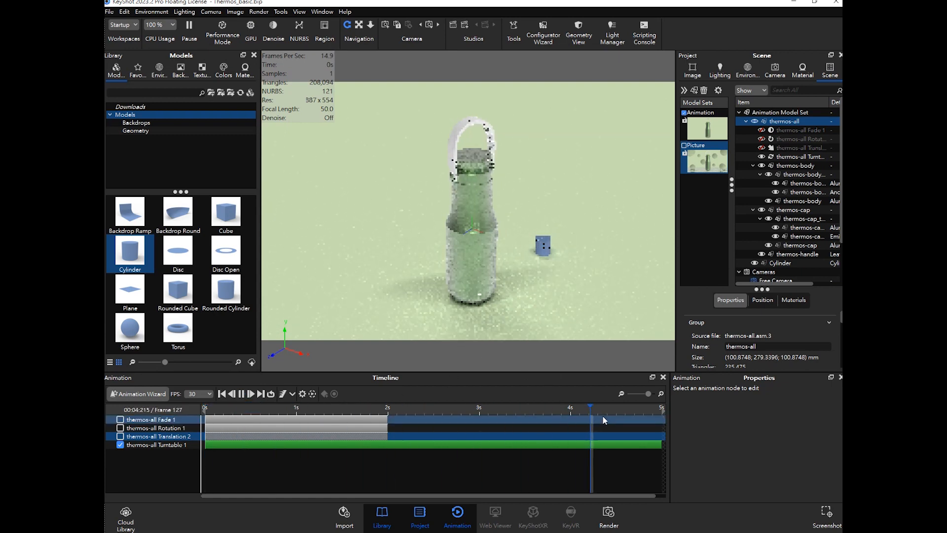
pyautogui.moveTo(613, 409); pyautogui.dragTo(208, 426)
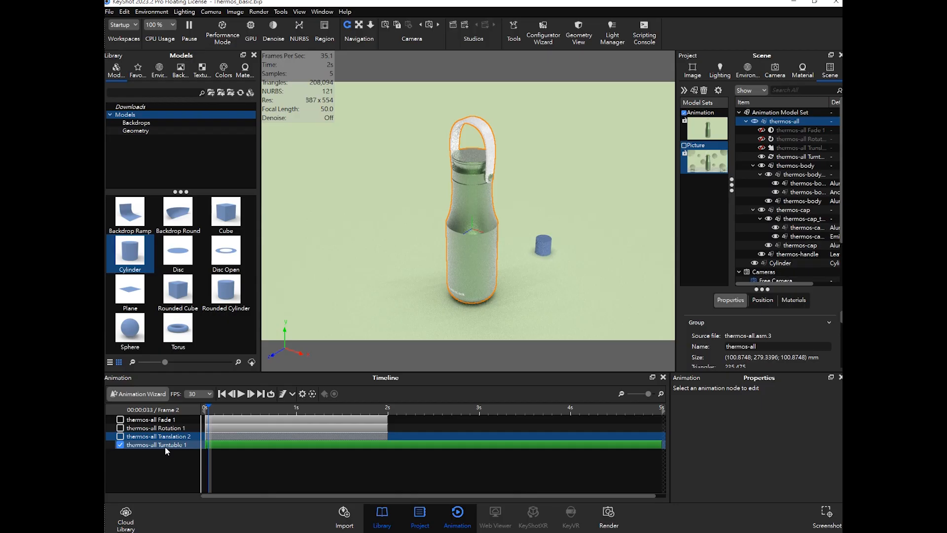
# - Set the thermos-all Turntable 1 end time to 3 s with Ease In/Out motion and play it back
pyautogui.click(365, 476)
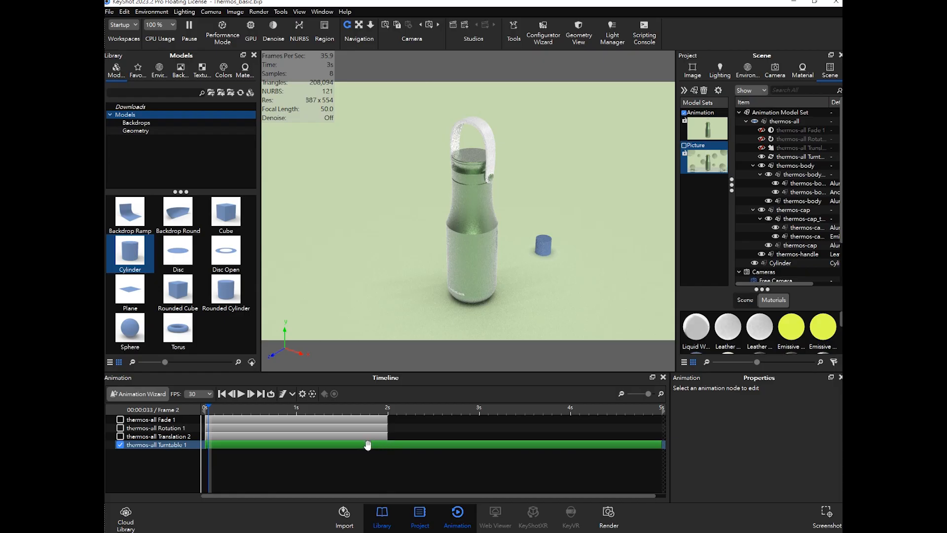
pyautogui.click(160, 447)
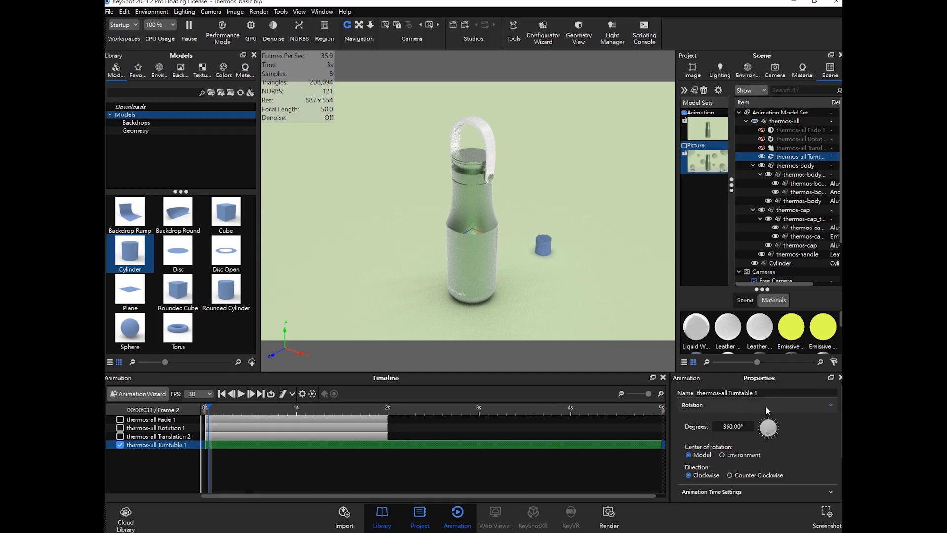
pyautogui.scroll(-1, 722, 433)
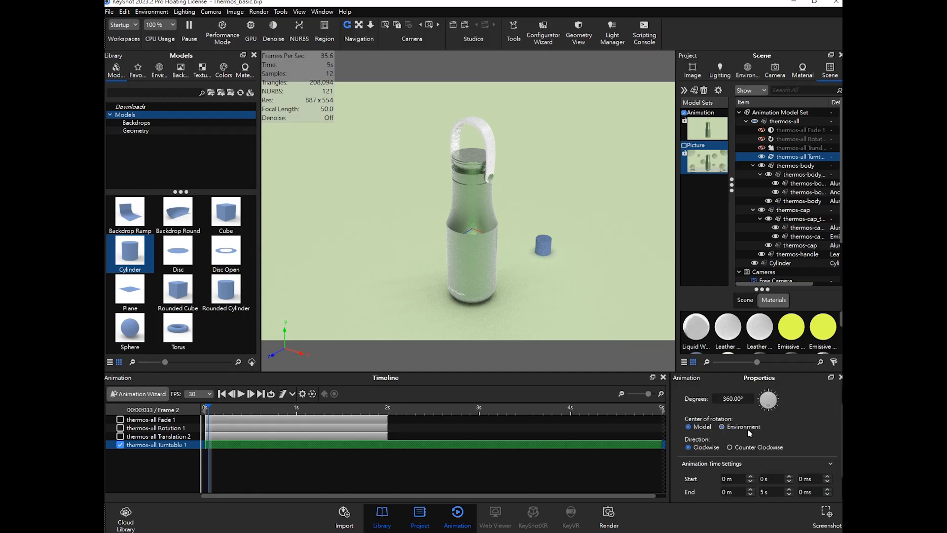
pyautogui.scroll(1, 743, 423)
pyautogui.scroll(-2, 750, 434)
pyautogui.scroll(1, 753, 431)
pyautogui.scroll(-1, 752, 430)
pyautogui.click(772, 460)
pyautogui.moveTo(772, 460); pyautogui.dragTo(733, 462)
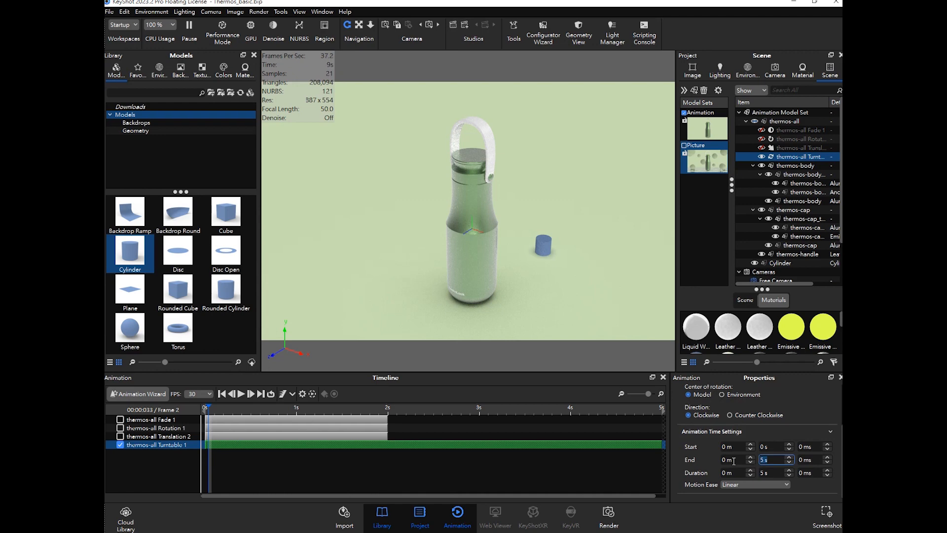
pyautogui.press('Return')
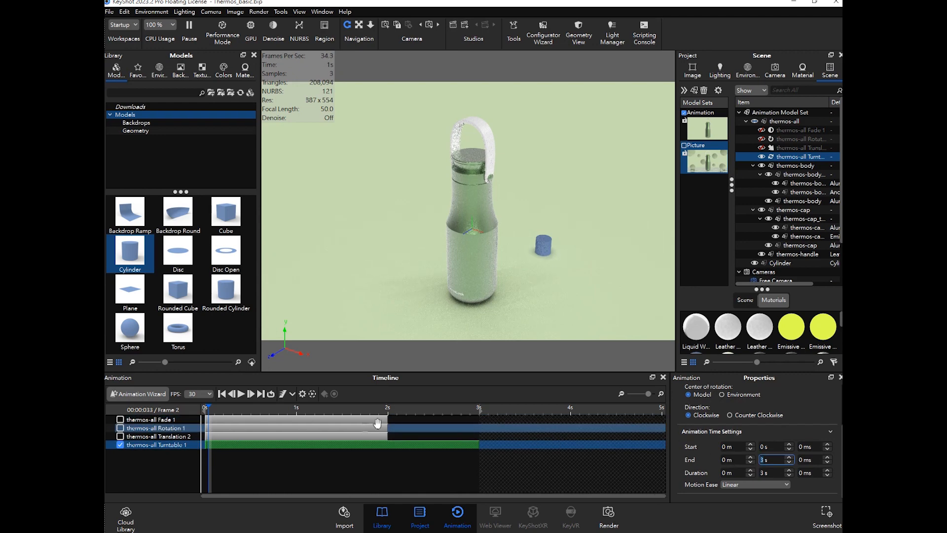
pyautogui.click(754, 482)
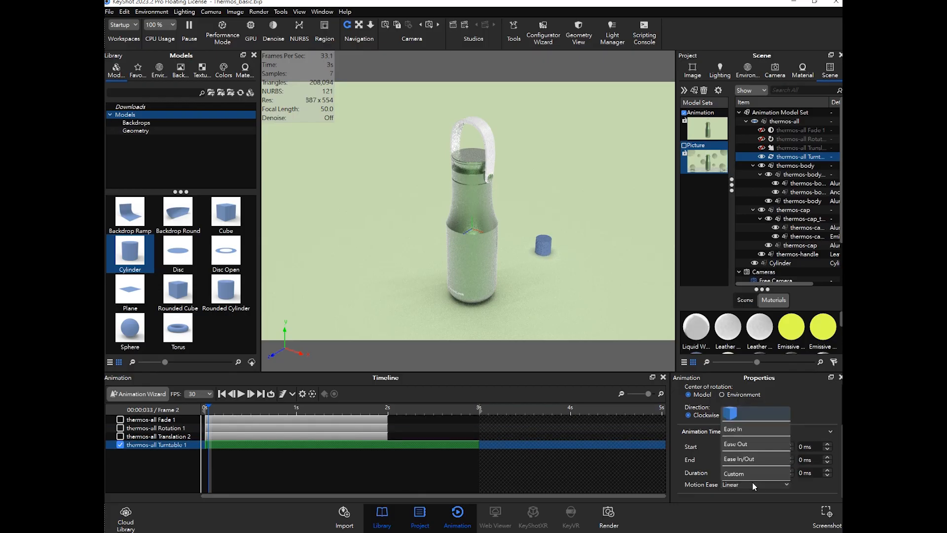
pyautogui.click(758, 461)
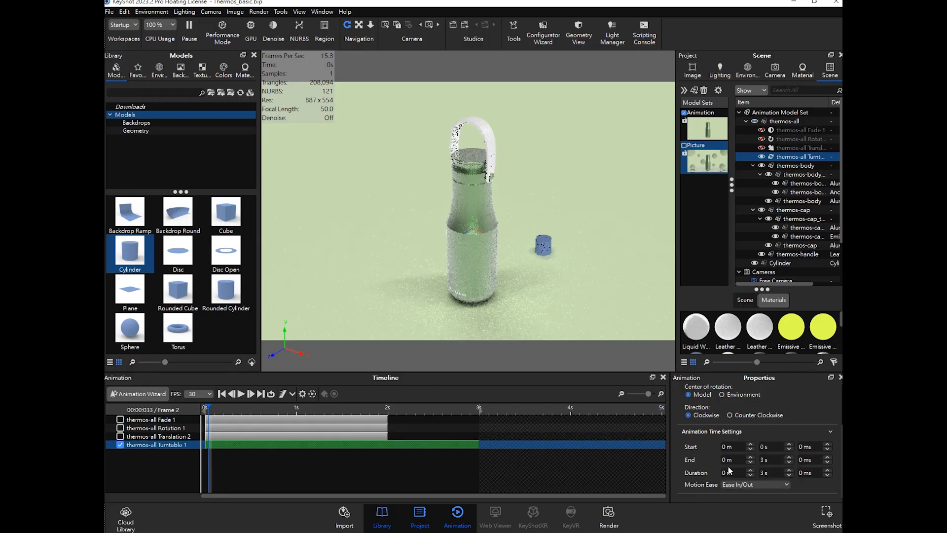
pyautogui.click(242, 395)
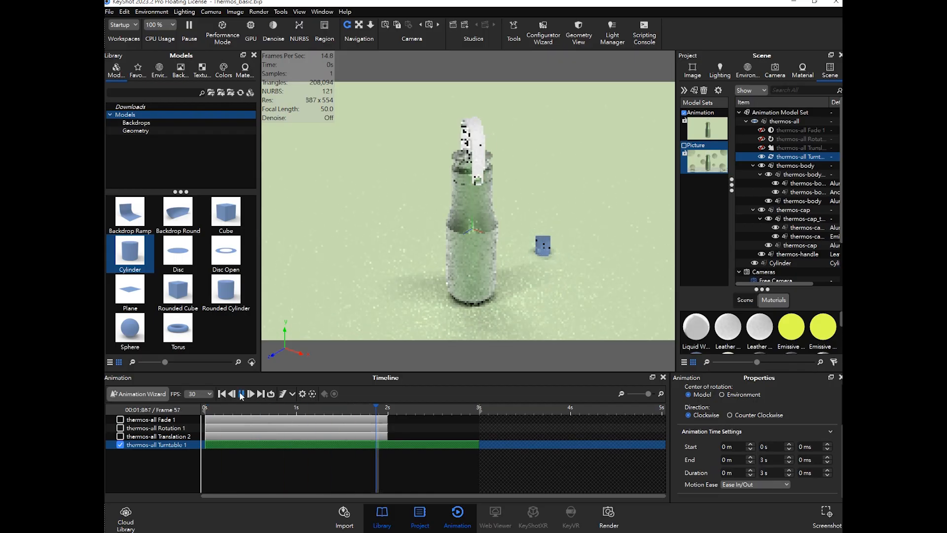
# - Rewind the timeline to the start and deselect the thermos-all Turntable 1 animation
pyautogui.moveTo(224, 410); pyautogui.dragTo(206, 413)
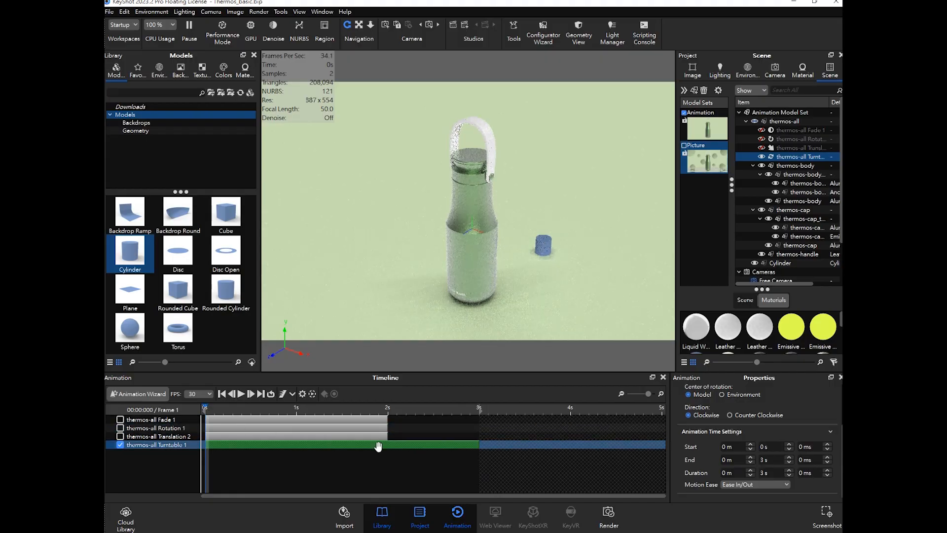
pyautogui.click(362, 461)
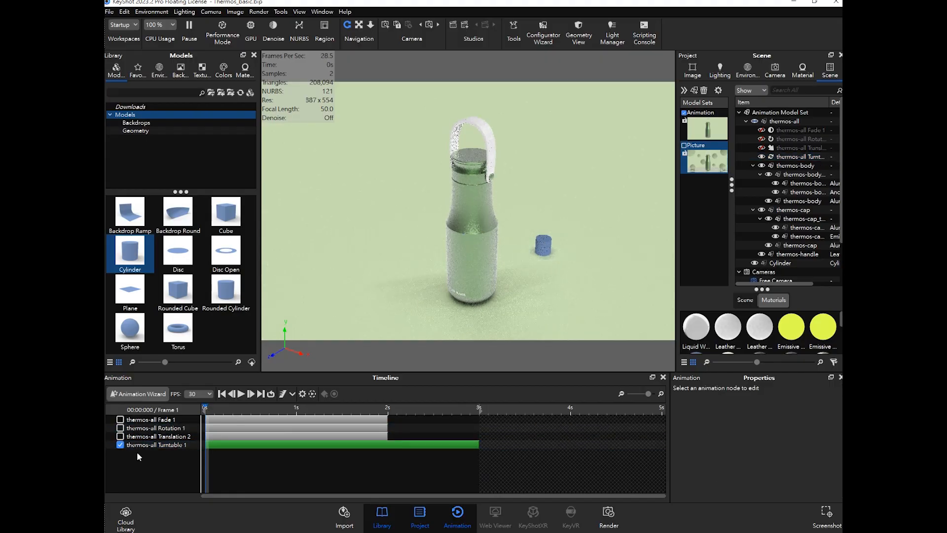
pyautogui.click(122, 446)
pyautogui.click(121, 446)
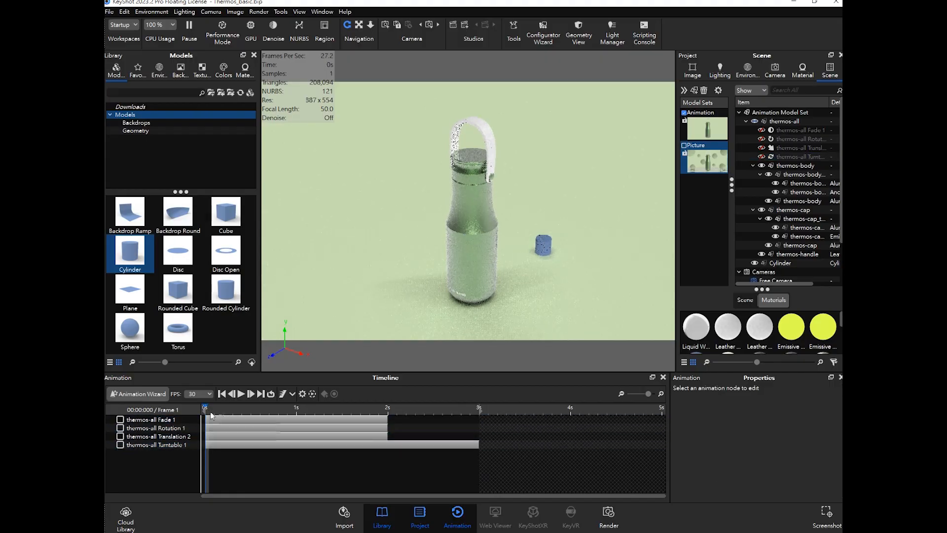
# - Open the Animation Wizard, compare the model, camera and environment animation types, and choose the Keyframe model animation
pyautogui.click(155, 395)
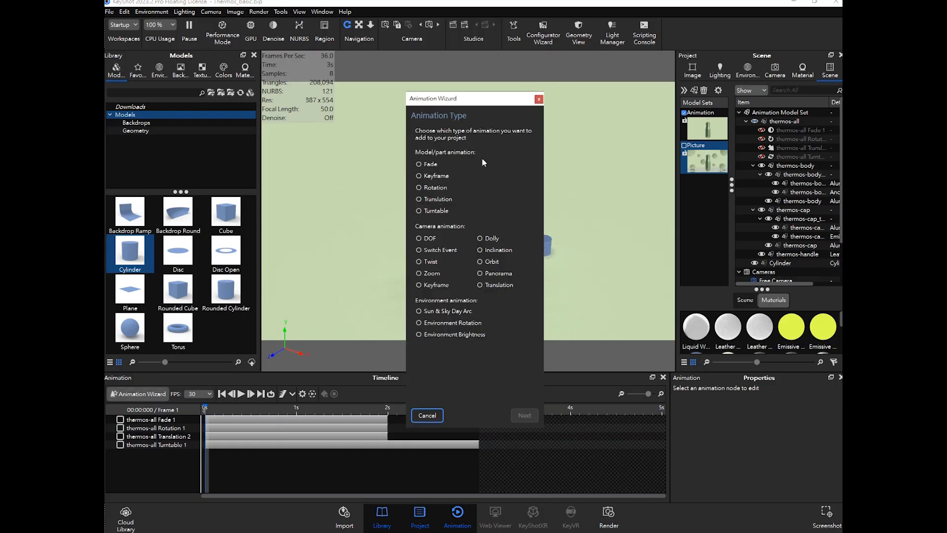
pyautogui.click(539, 100)
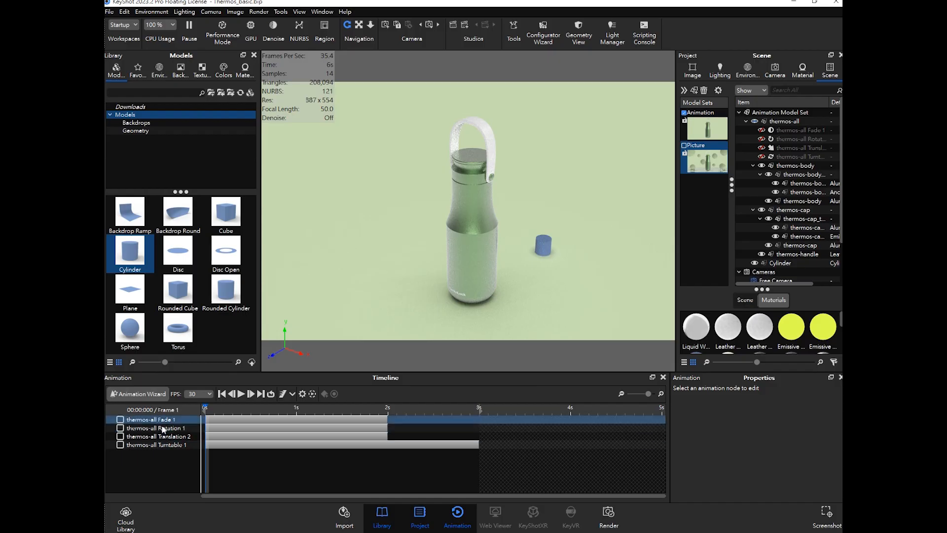
pyautogui.click(146, 394)
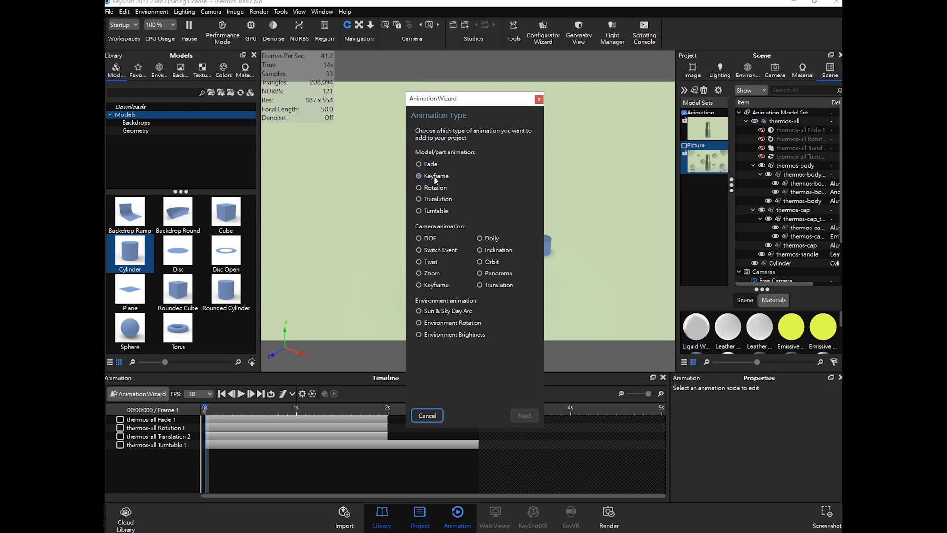
pyautogui.click(488, 264)
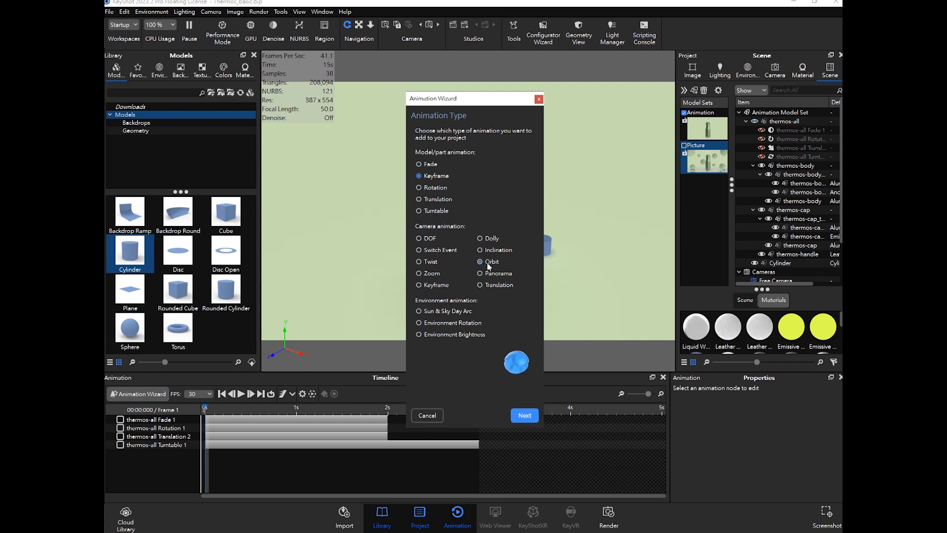
pyautogui.click(491, 287)
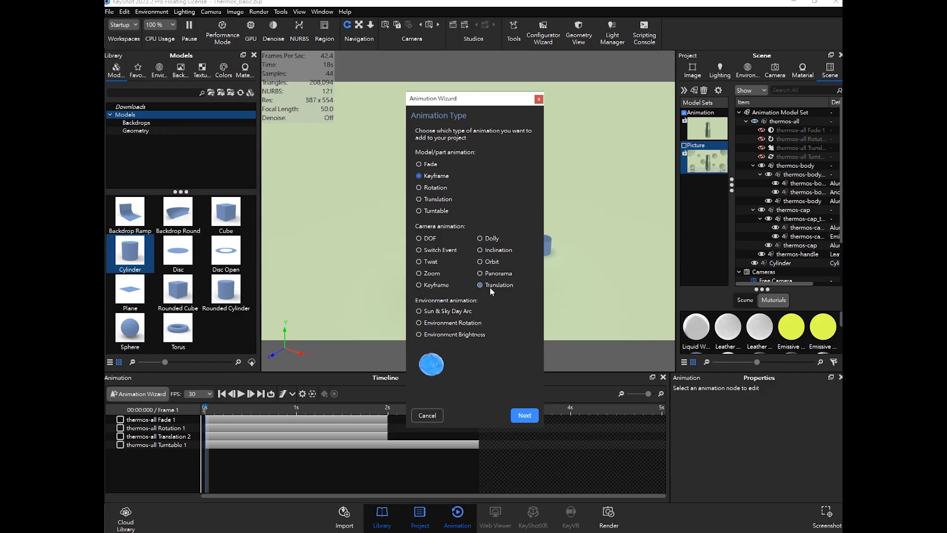
pyautogui.click(511, 322)
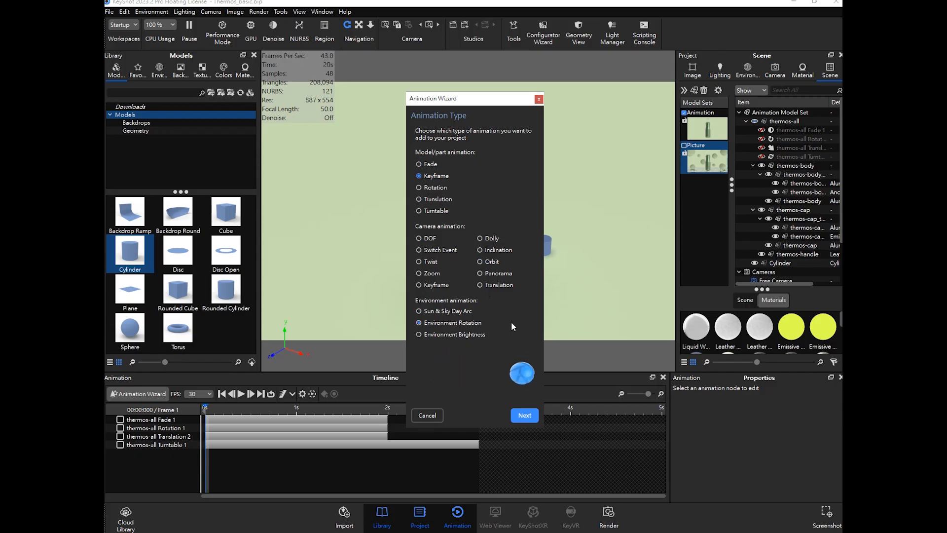
pyautogui.click(428, 252)
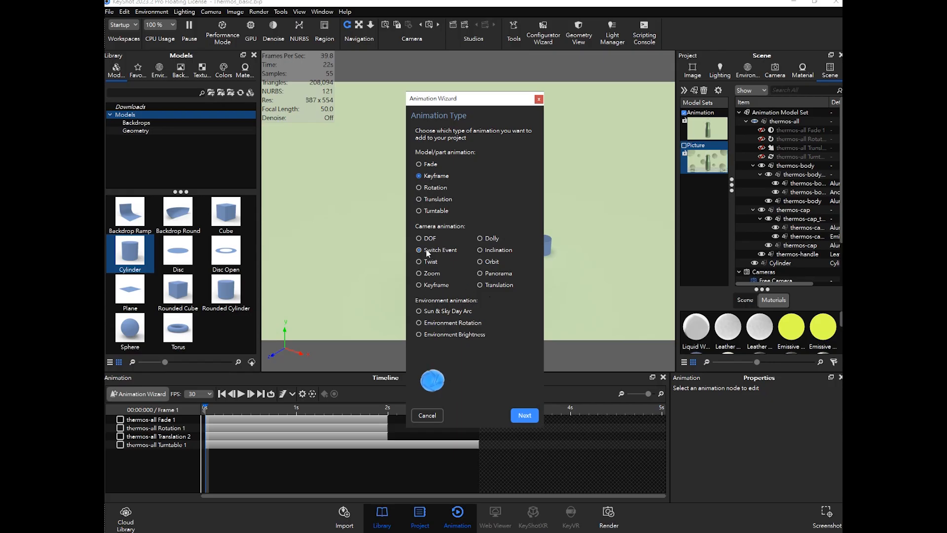
pyautogui.click(437, 176)
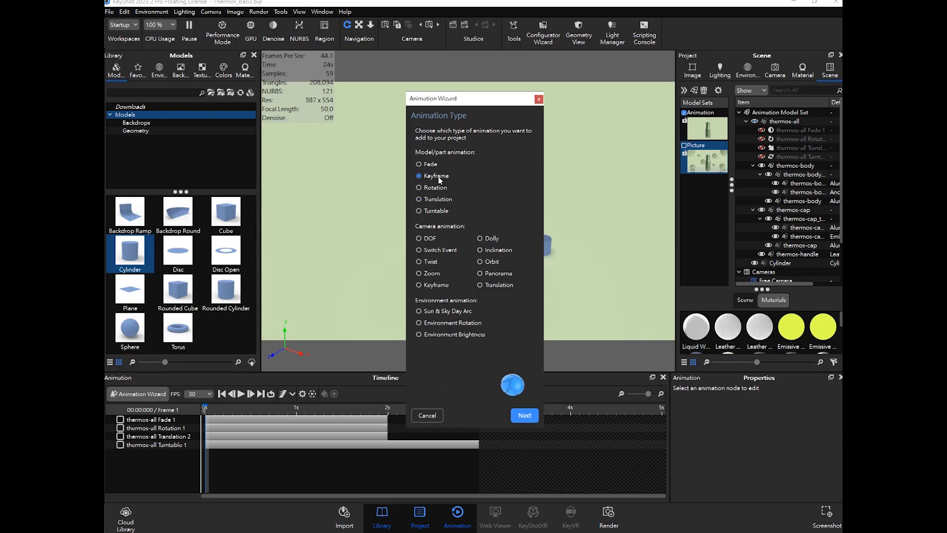
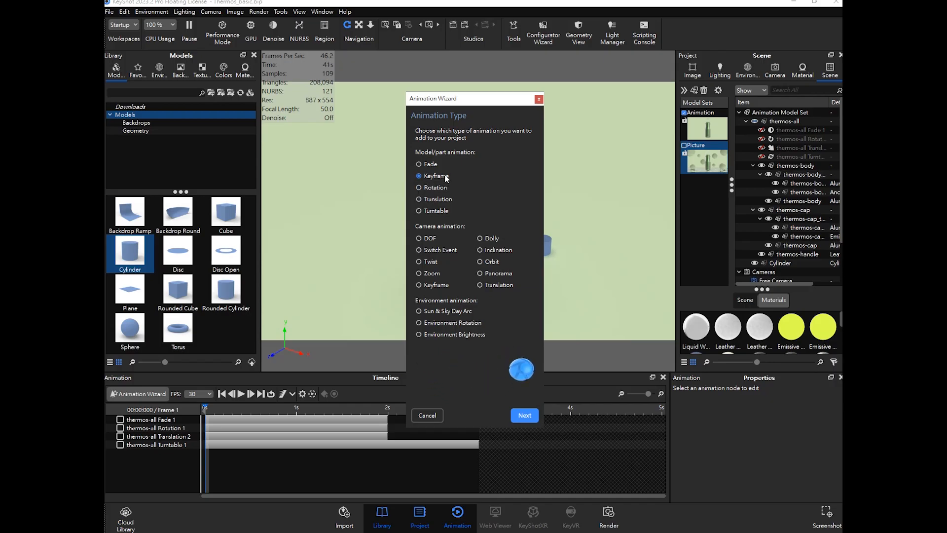
# - Continue the Keyframe animation wizard and choose the thermos-cap part as the model to animate
pyautogui.moveTo(452, 98); pyautogui.dragTo(459, 98)
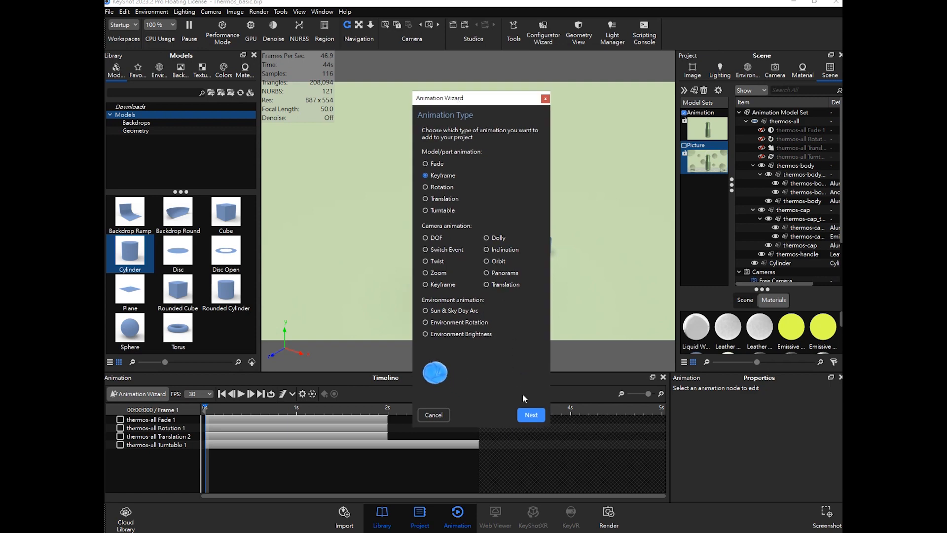
pyautogui.click(531, 414)
pyautogui.moveTo(473, 98); pyautogui.dragTo(642, 113)
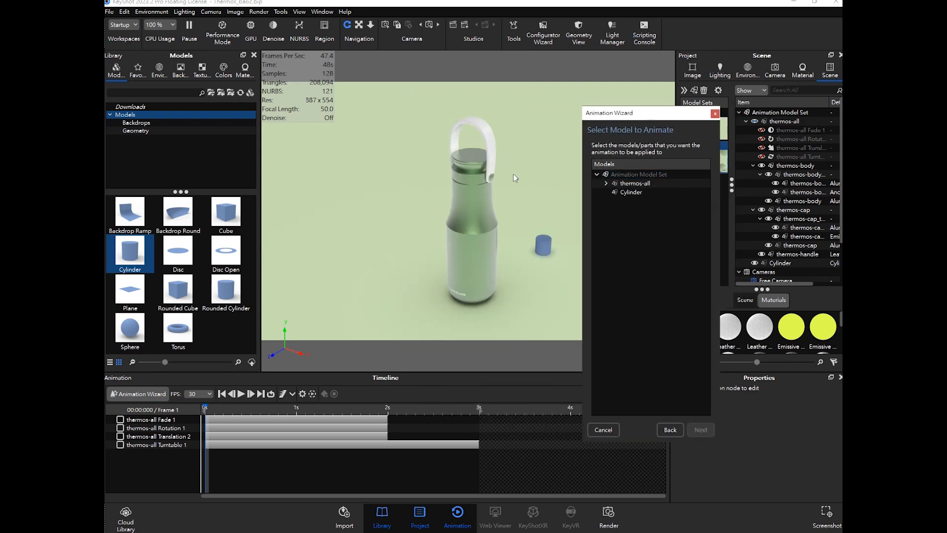
pyautogui.click(472, 155)
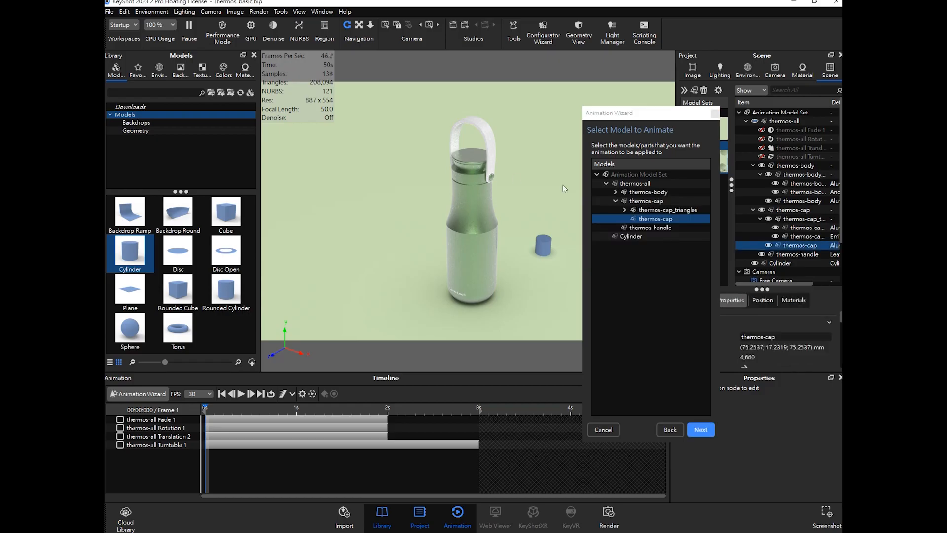
pyautogui.keyDown('ctrl'); pyautogui.click(662, 210); pyautogui.keyUp('ctrl')
pyautogui.click(662, 212)
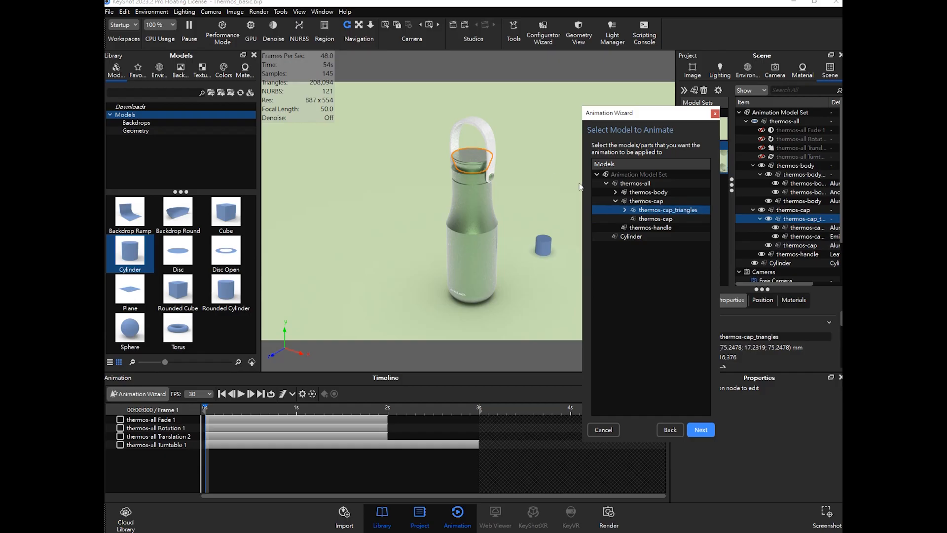
pyautogui.click(642, 202)
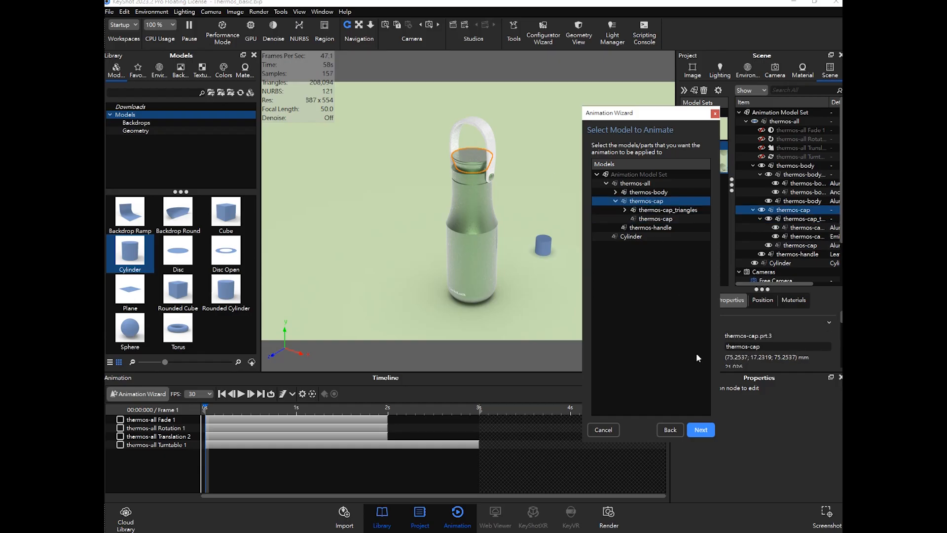
pyautogui.click(700, 430)
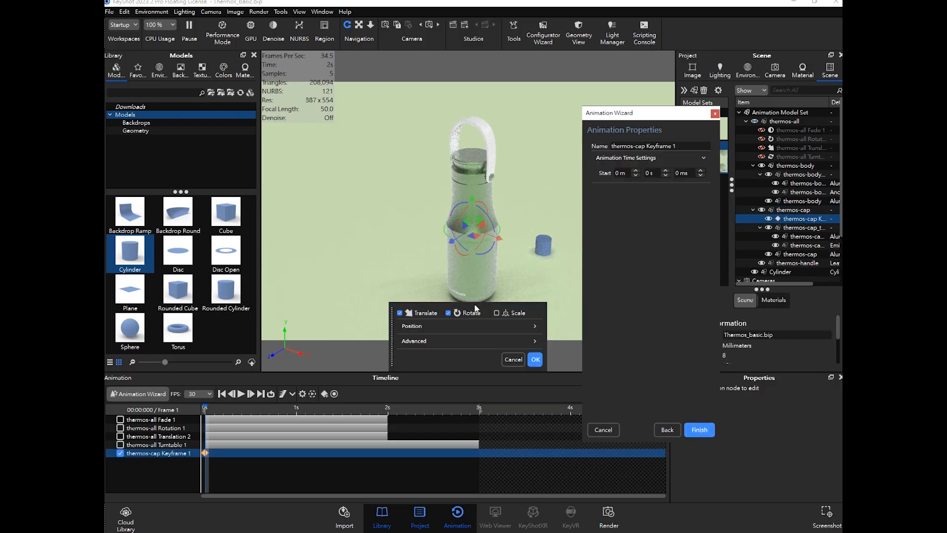
# - Finish the Animation Wizard to create the thermos-cap Keyframe 1 animation starting at 0 s
pyautogui.moveTo(537, 312); pyautogui.dragTo(593, 314)
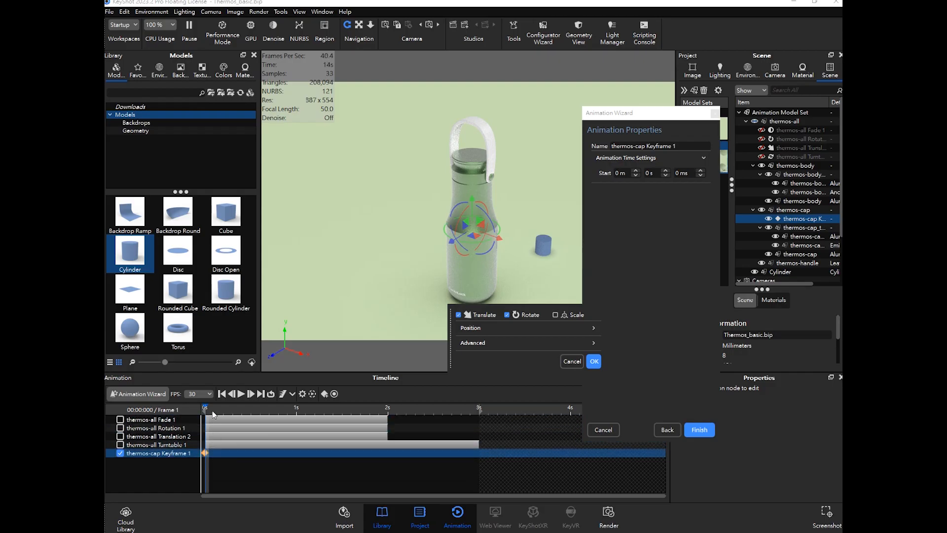
pyautogui.moveTo(207, 408); pyautogui.dragTo(296, 407)
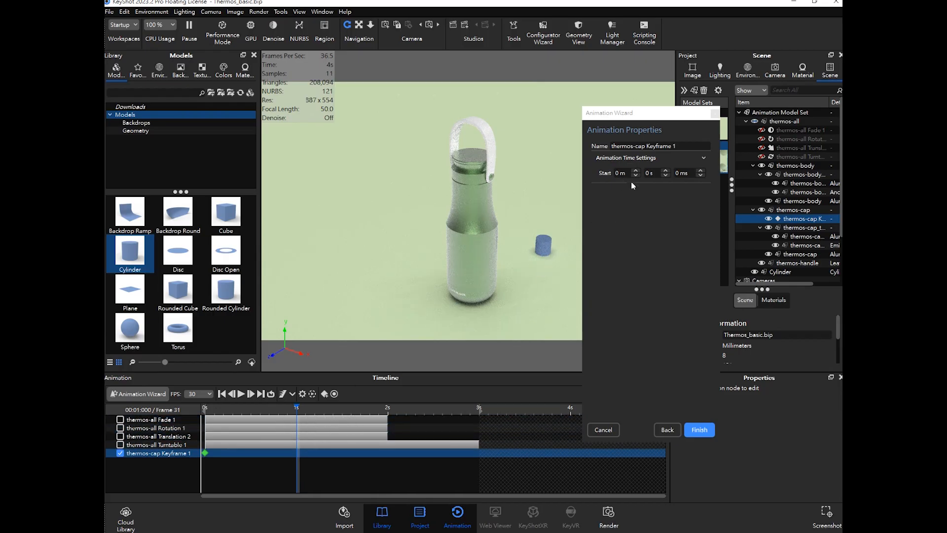
pyautogui.moveTo(298, 409); pyautogui.dragTo(297, 408)
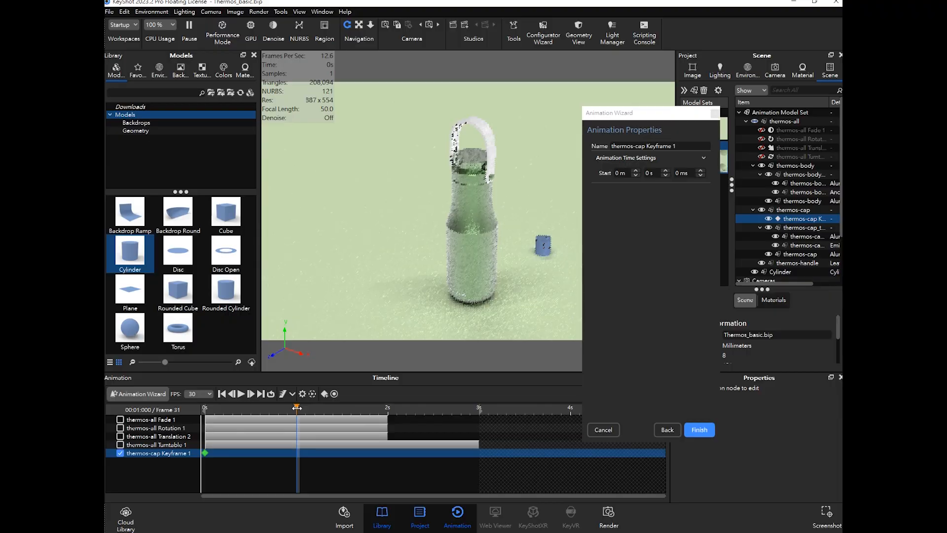
pyautogui.moveTo(297, 408)
pyautogui.mouseDown()
pyautogui.moveTo(227, 408)
pyautogui.moveTo(294, 408)
pyautogui.mouseUp()
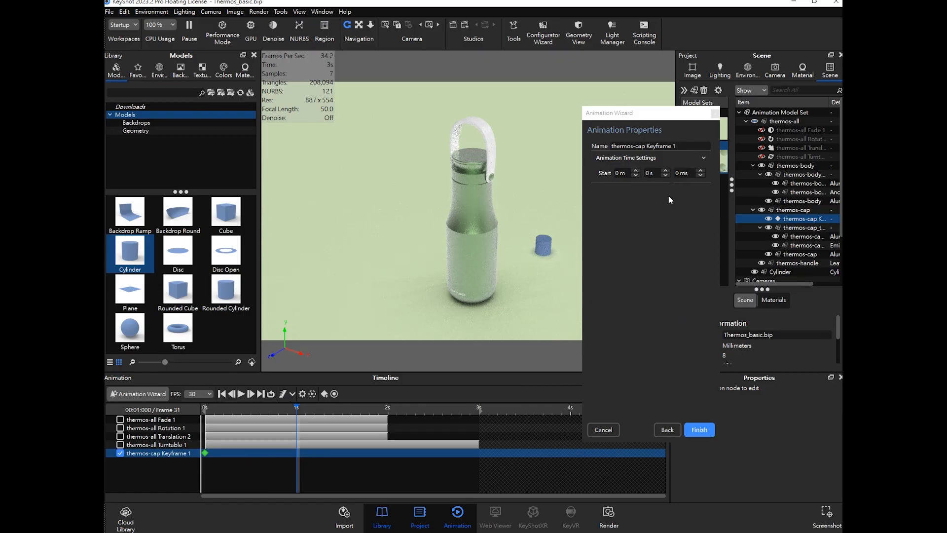
pyautogui.moveTo(657, 119); pyautogui.dragTo(723, 117)
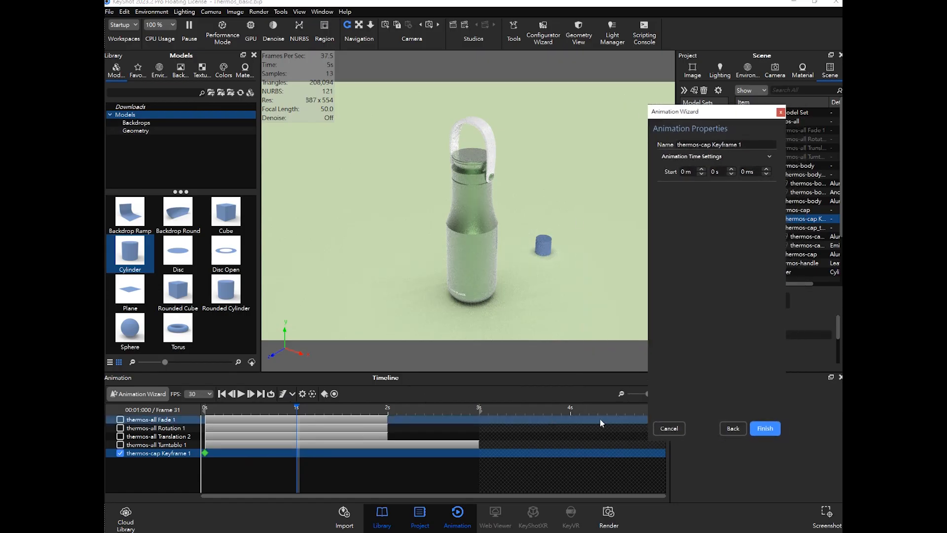
pyautogui.click(770, 434)
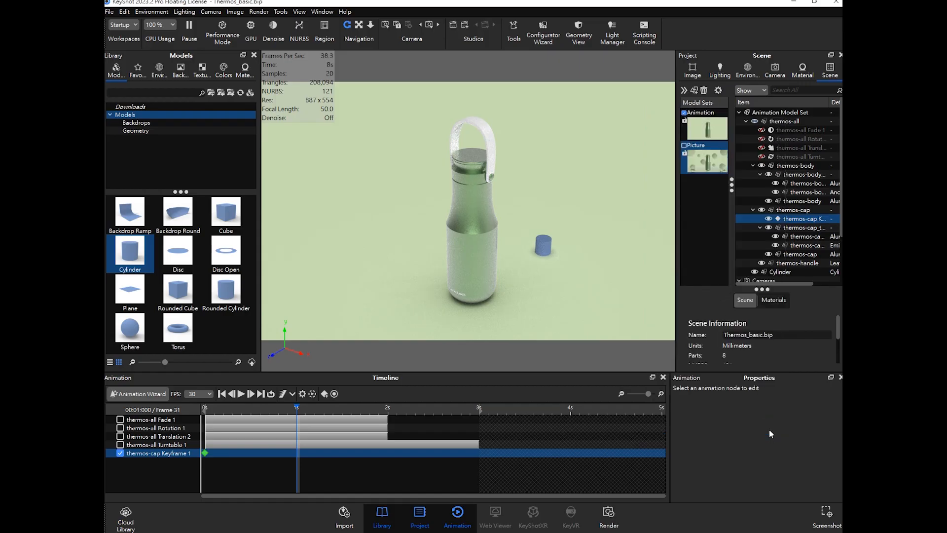
# - Add a keyframe at 1 s on the thermos-cap track and move the cap up and to the right of the bottle
pyautogui.doubleClick(205, 453)
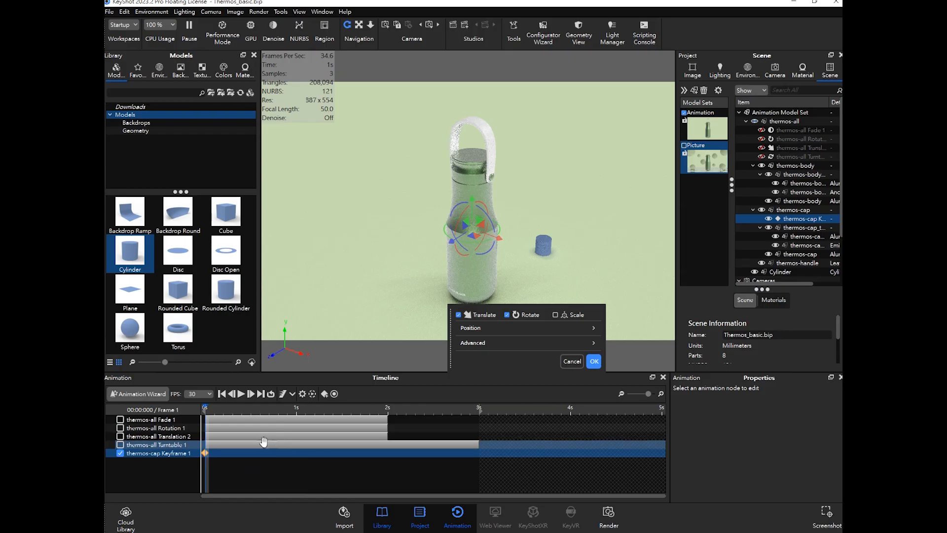
pyautogui.moveTo(207, 410); pyautogui.dragTo(297, 411)
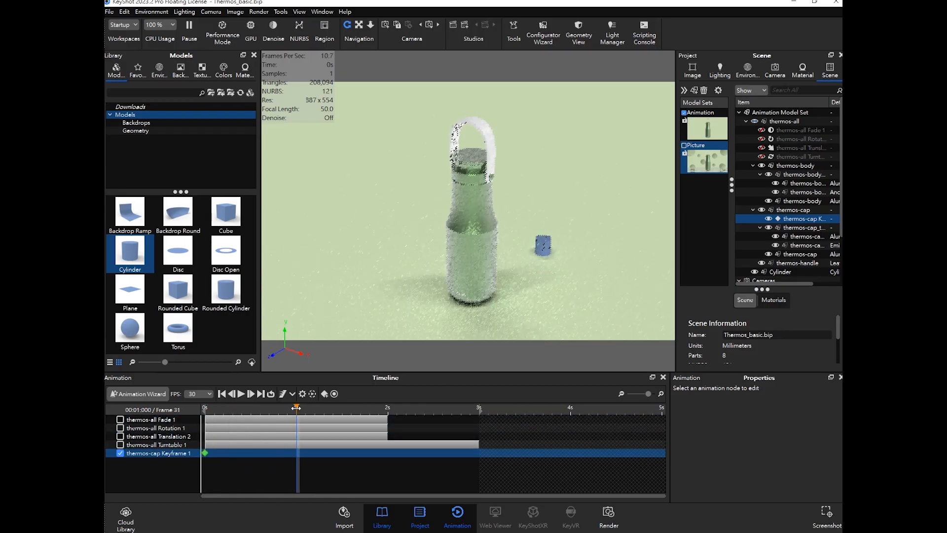
pyautogui.rightClick(298, 454)
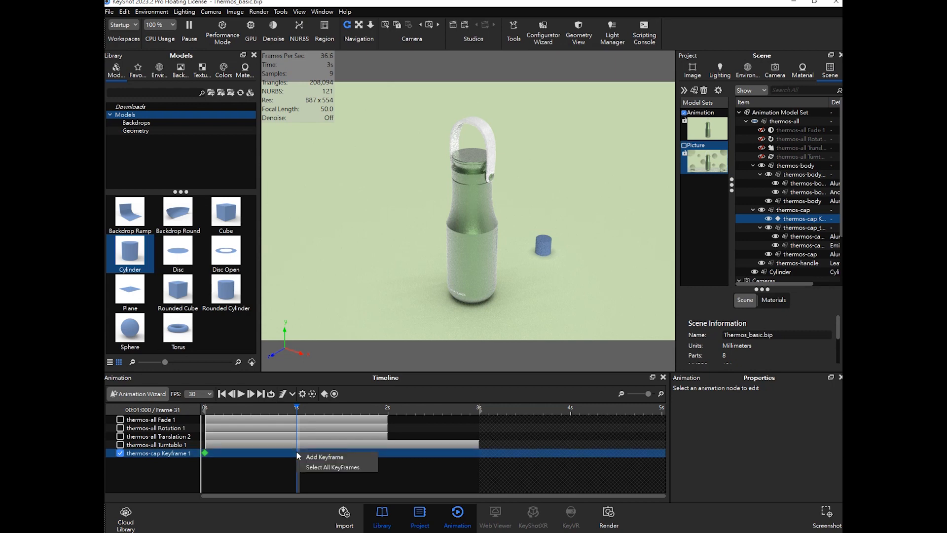
pyautogui.click(330, 457)
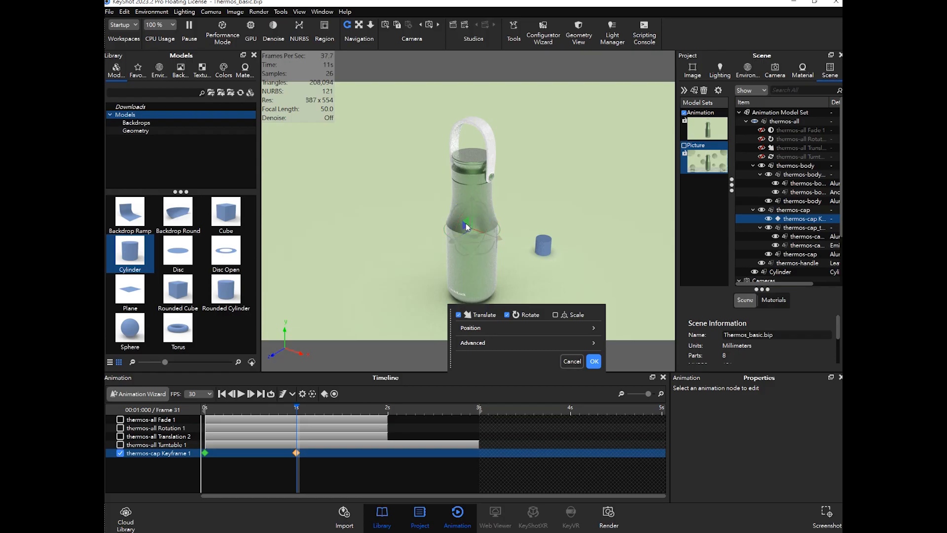
pyautogui.moveTo(481, 224); pyautogui.dragTo(571, 230)
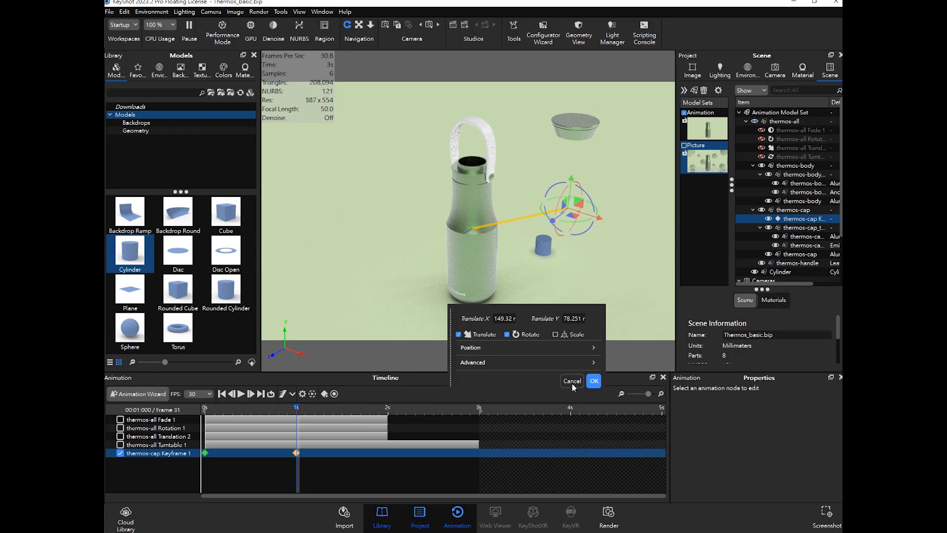
pyautogui.click(594, 385)
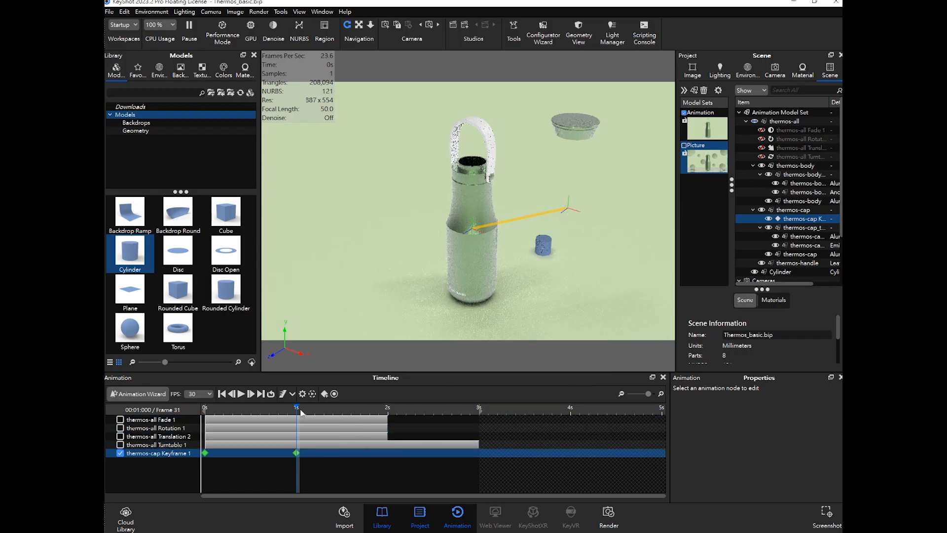
# - Add a keyframe at 2 s and move the cap to the left of the bottle, lowered toward the ground
pyautogui.moveTo(297, 412); pyautogui.dragTo(389, 413)
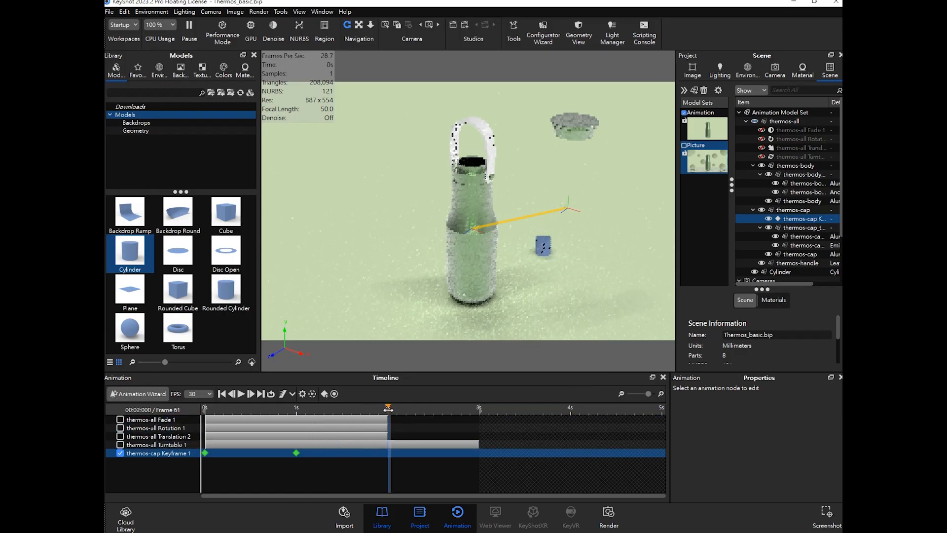
pyautogui.rightClick(390, 457)
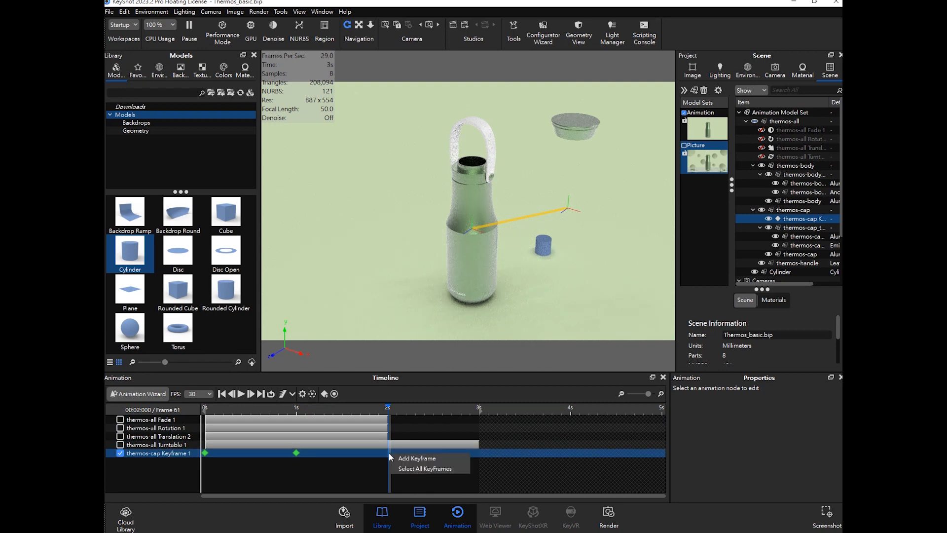
pyautogui.click(427, 459)
pyautogui.moveTo(572, 217); pyautogui.dragTo(383, 197)
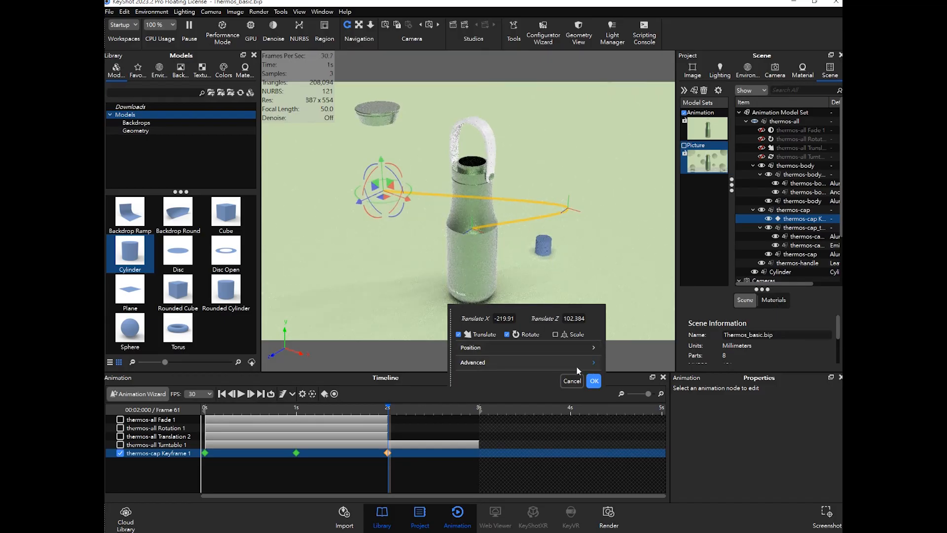
pyautogui.moveTo(381, 161); pyautogui.dragTo(383, 237)
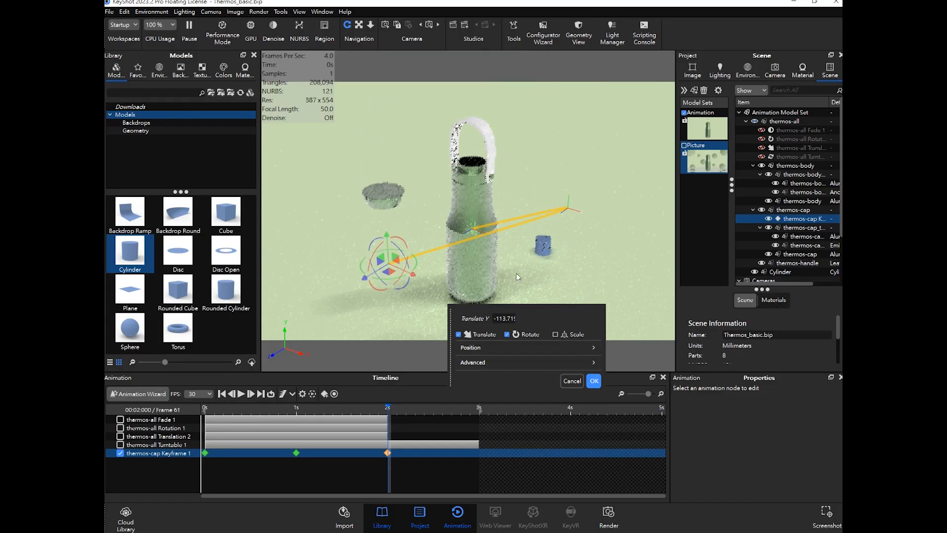
pyautogui.click(595, 379)
# - Rewind the timeline and play the thermos-cap keyframe animation
pyautogui.moveTo(390, 411); pyautogui.dragTo(202, 427)
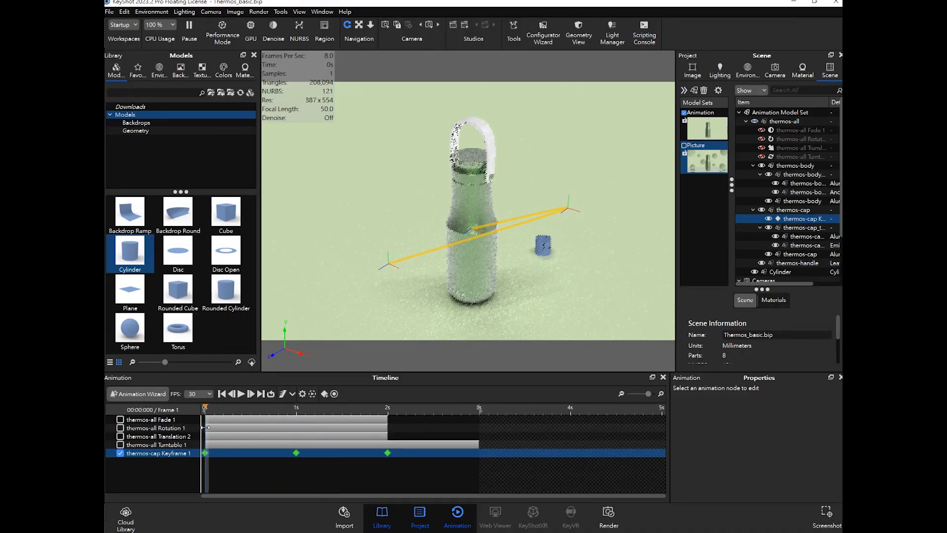
pyautogui.click(240, 395)
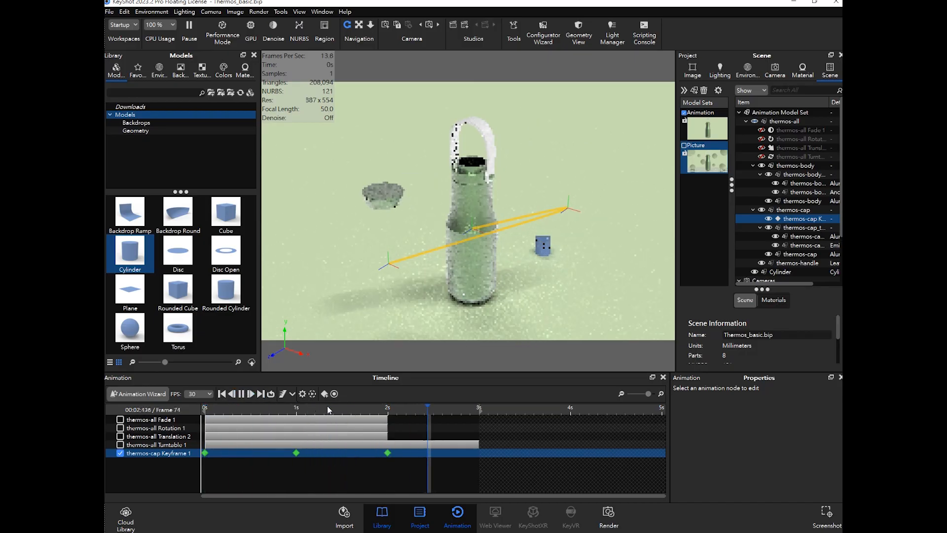
pyautogui.moveTo(483, 408); pyautogui.dragTo(287, 408)
# - Edit the 1 s keyframe, moving the cap down to ground level right of the bottle
pyautogui.doubleClick(204, 450)
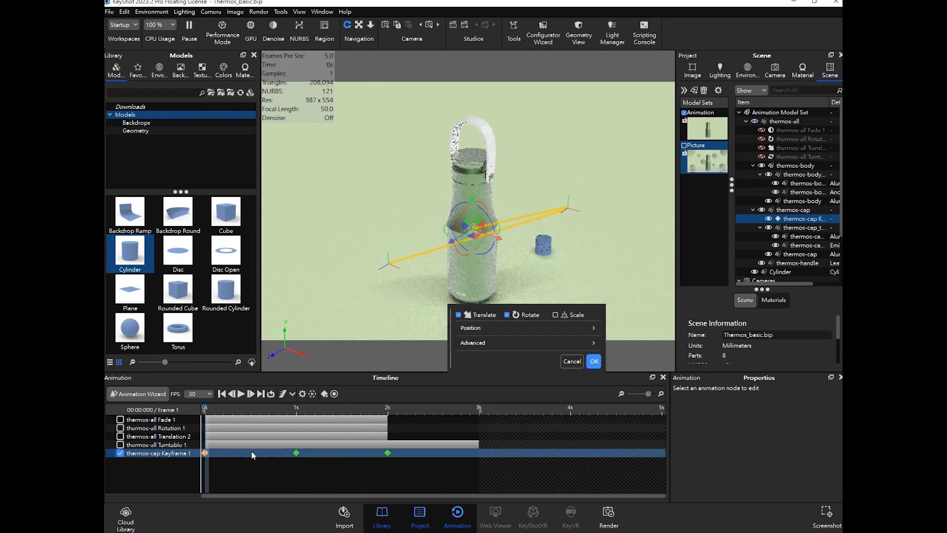
pyautogui.click(296, 453)
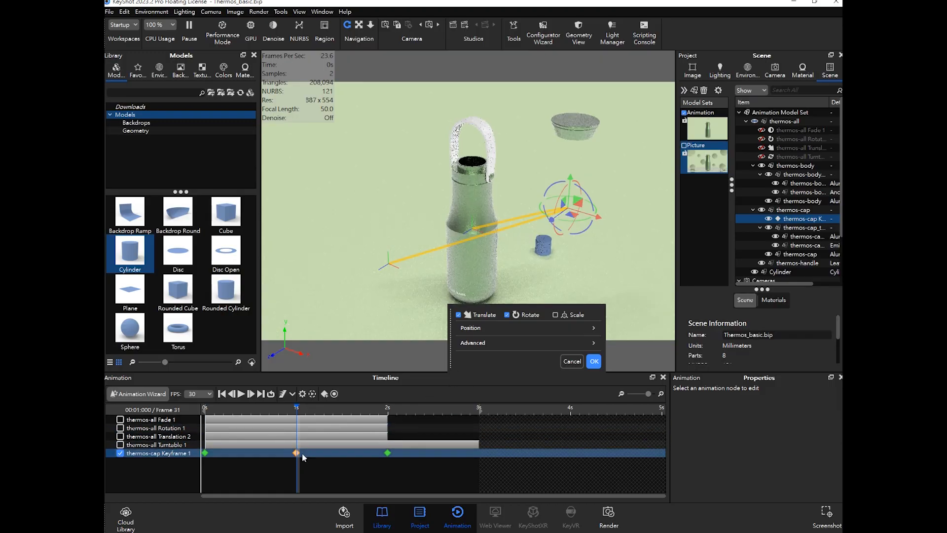
pyautogui.click(310, 454)
pyautogui.doubleClick(296, 453)
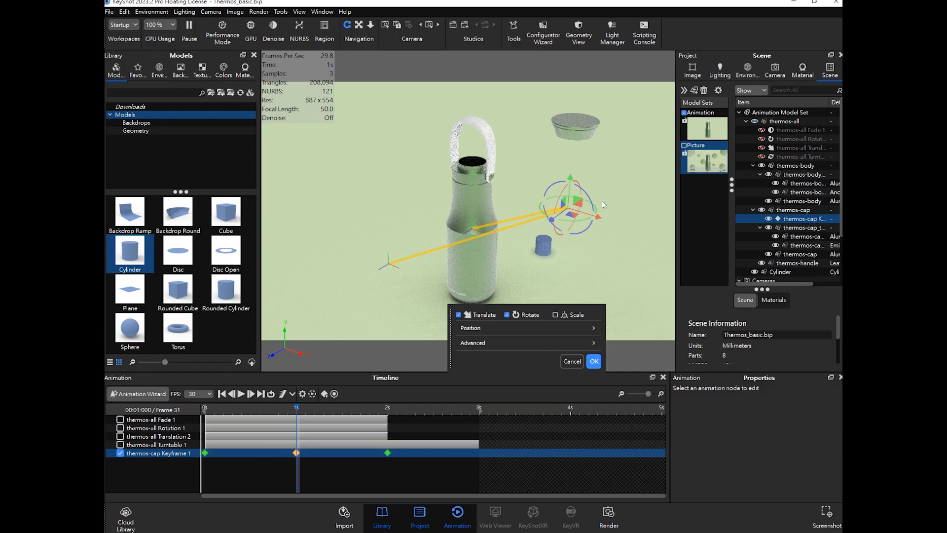
pyautogui.moveTo(572, 178); pyautogui.dragTo(561, 252)
pyautogui.click(594, 381)
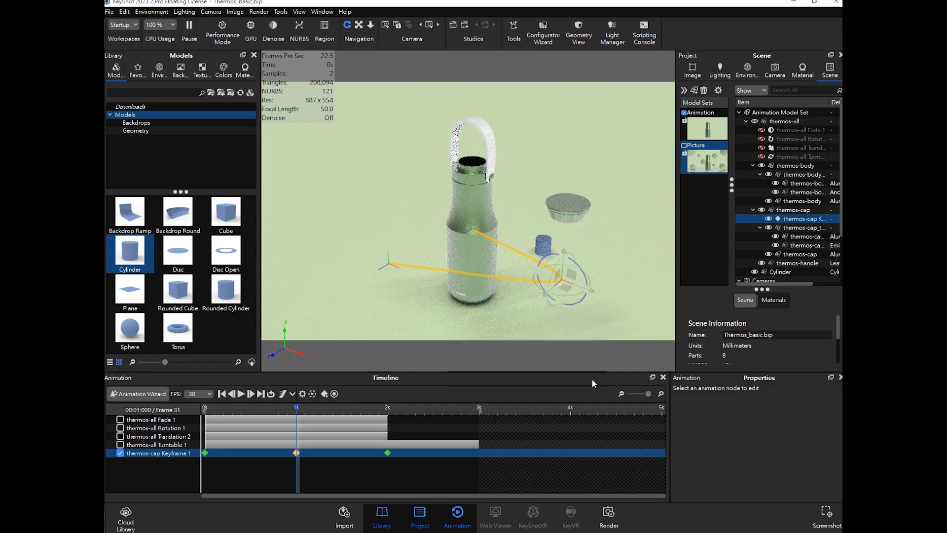
# - Add a keyframe at 3 s on the thermos-cap track and delete it again
pyautogui.moveTo(297, 408); pyautogui.dragTo(479, 409)
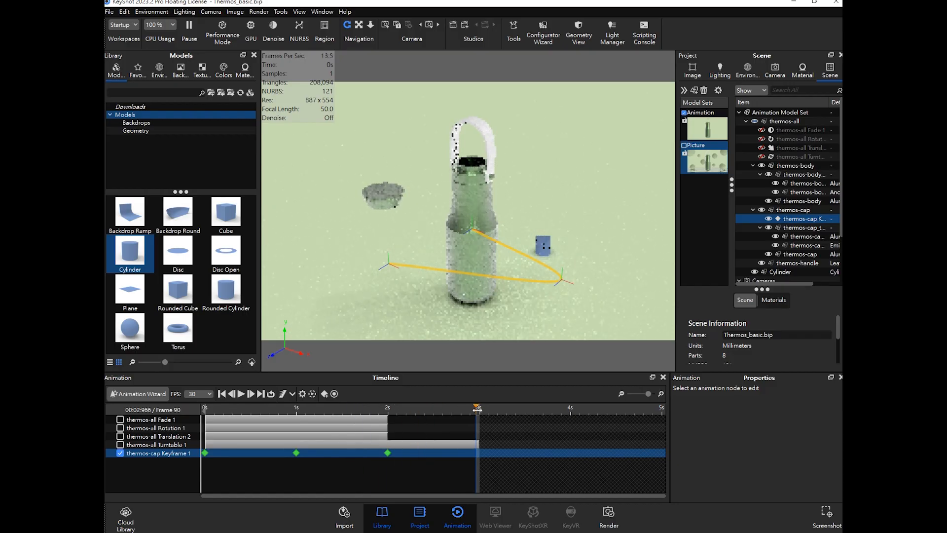
pyautogui.rightClick(478, 420)
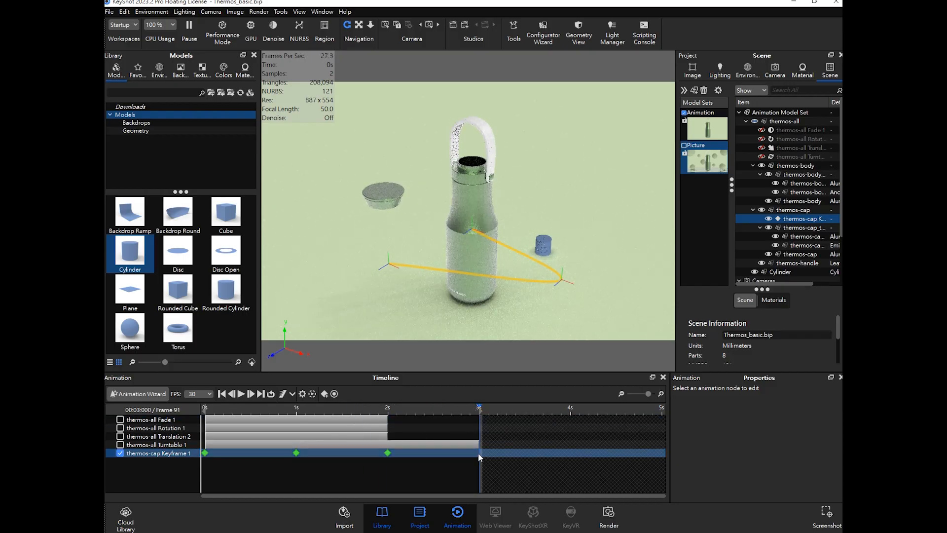
pyautogui.rightClick(478, 453)
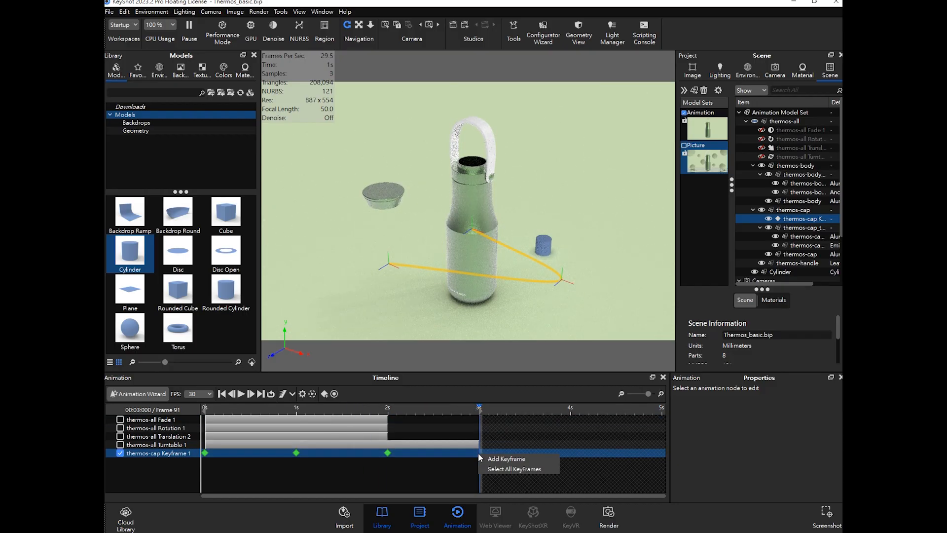
pyautogui.click(520, 459)
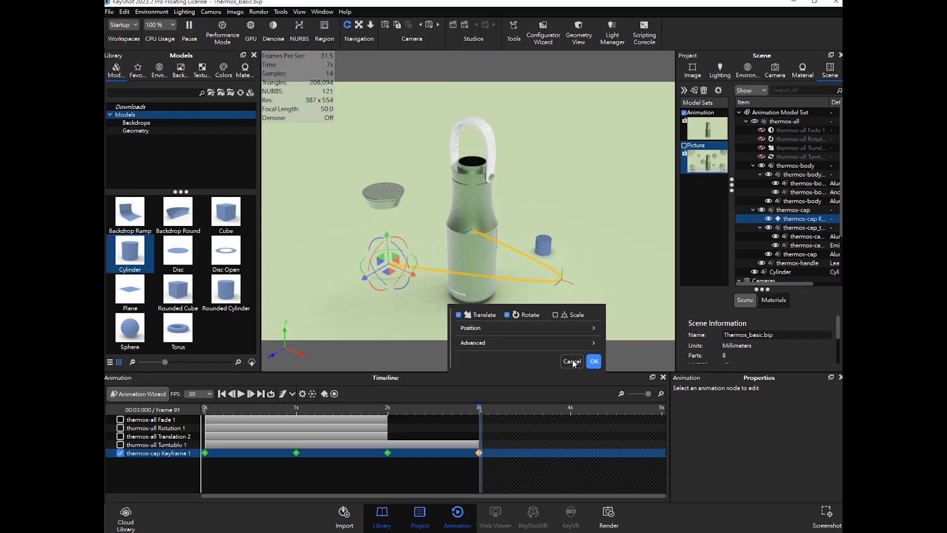
pyautogui.click(593, 361)
pyautogui.click(479, 452)
pyautogui.press('Delete')
# - Paste a copy of the start keyframe at 3 s on the thermos-cap track so the cap returns onto the bottle
pyautogui.click(453, 221)
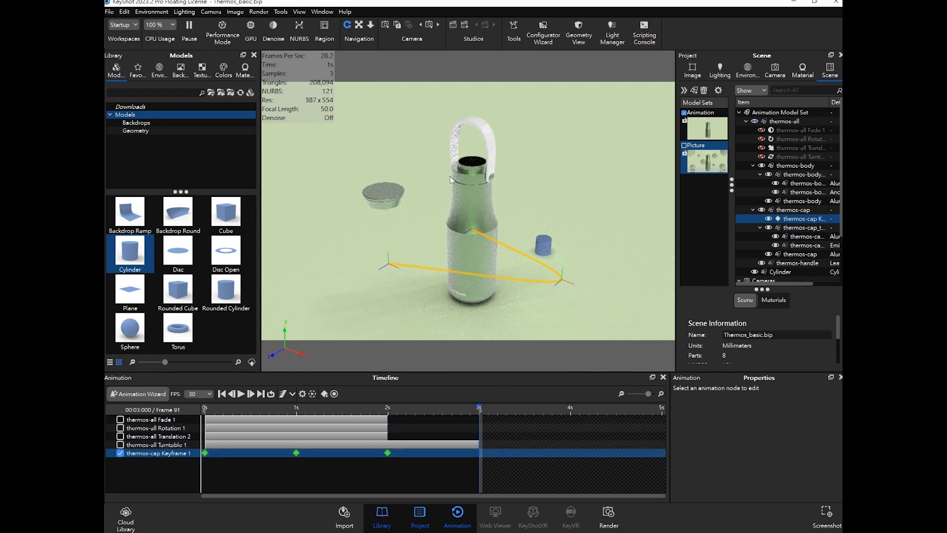
pyautogui.moveTo(397, 409); pyautogui.dragTo(474, 408)
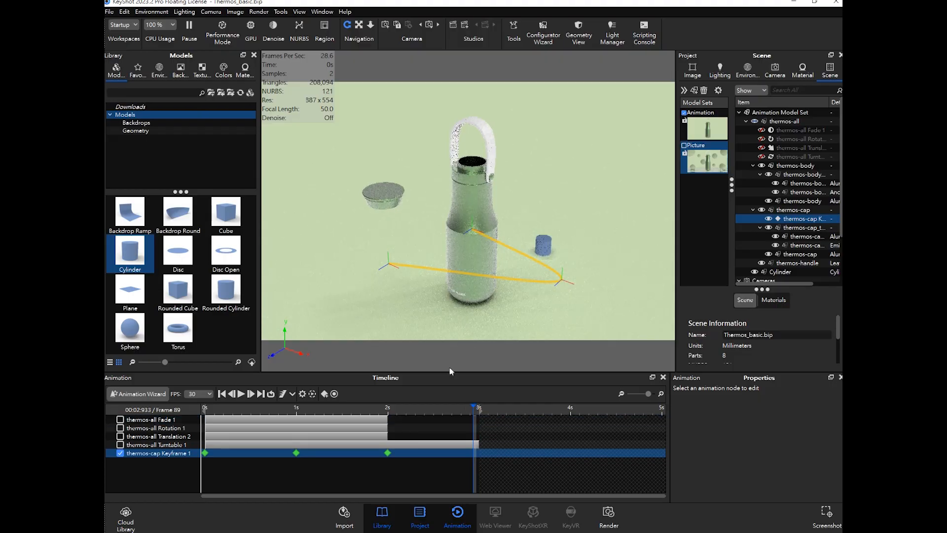
pyautogui.doubleClick(204, 454)
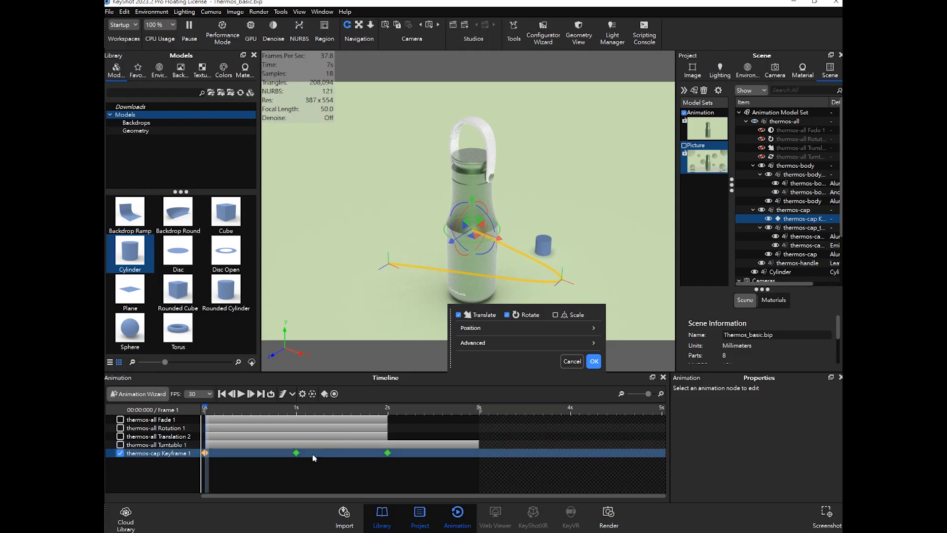
pyautogui.click(478, 409)
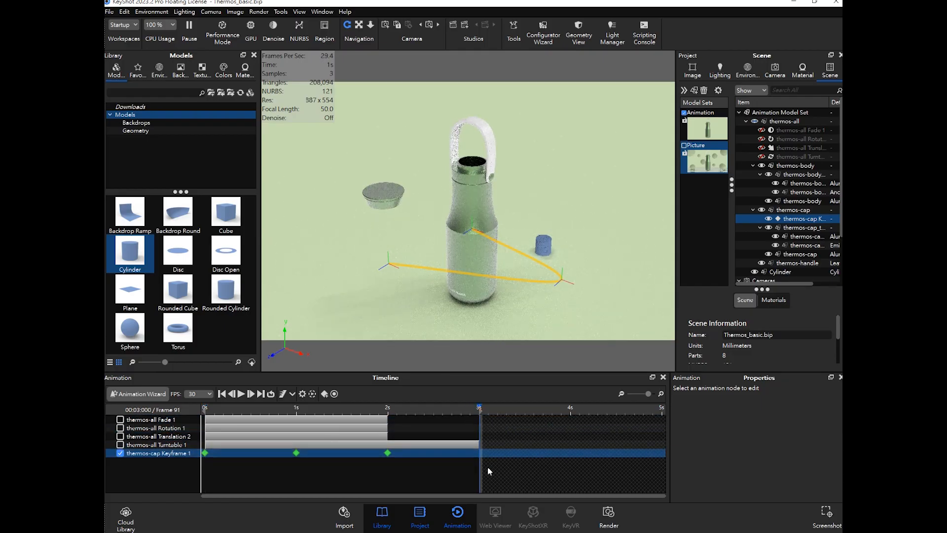
pyautogui.hotkey('ctrl', 'v')
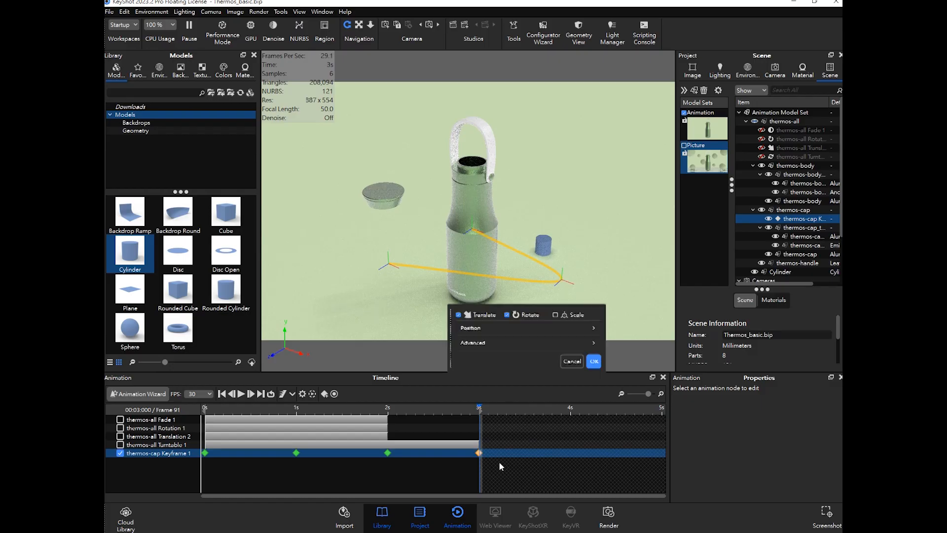
pyautogui.click(593, 362)
pyautogui.moveTo(479, 409); pyautogui.dragTo(204, 409)
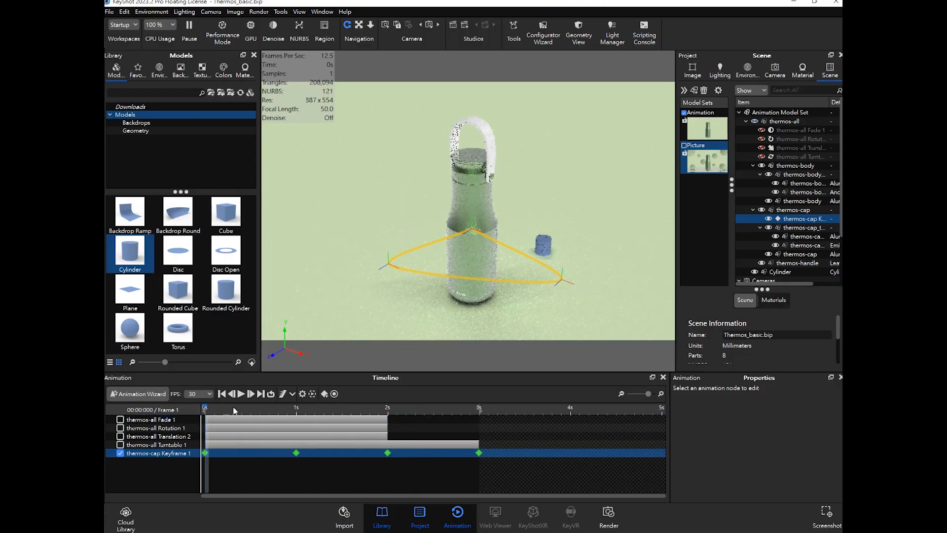
# - Turn on looping and play the thermos-cap animation
pyautogui.click(241, 393)
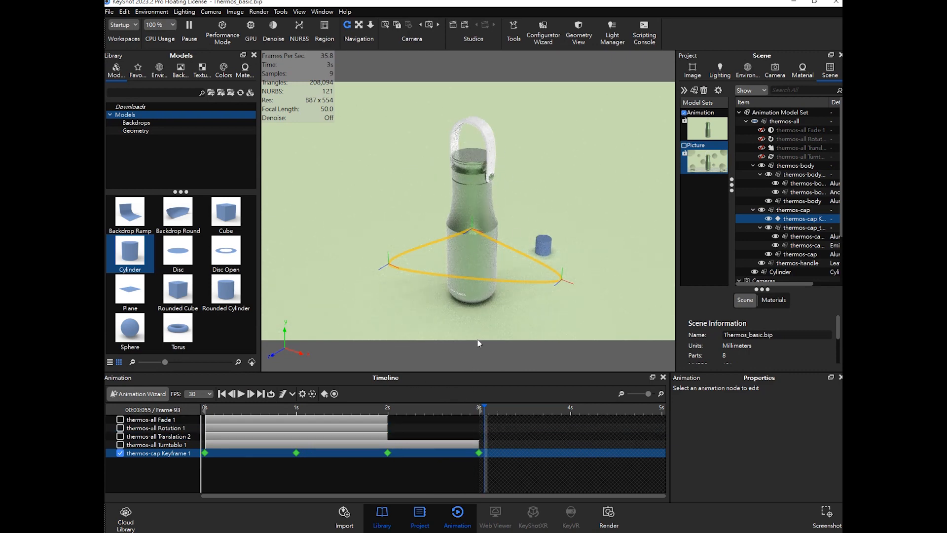
pyautogui.click(271, 394)
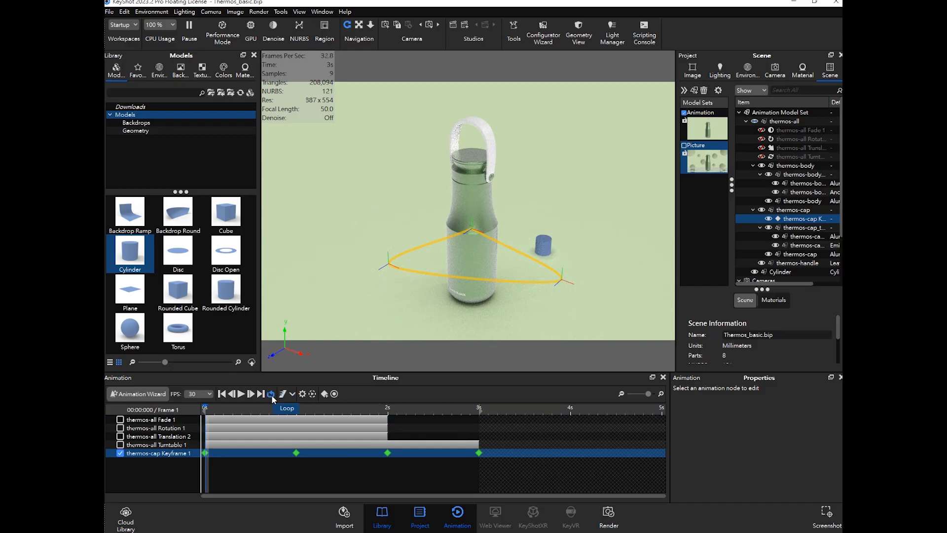
pyautogui.click(241, 393)
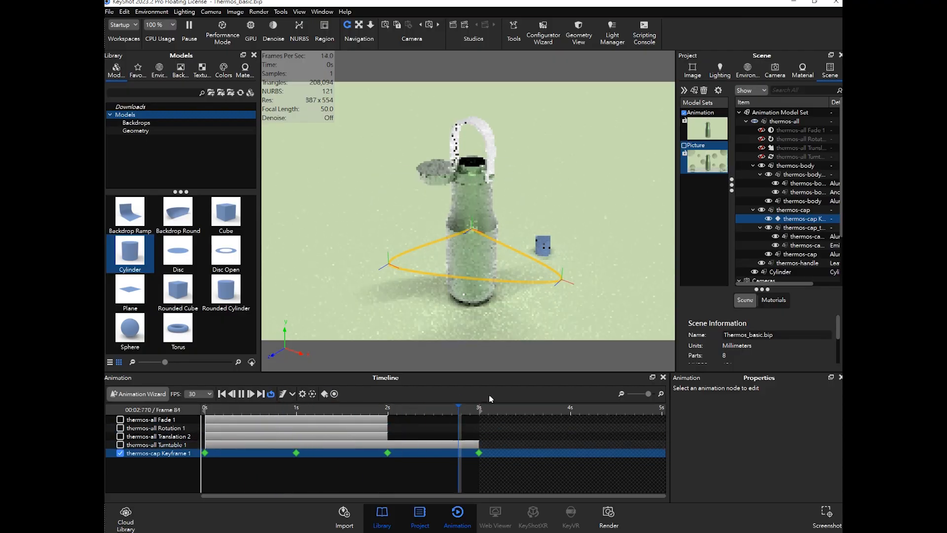
pyautogui.click(242, 394)
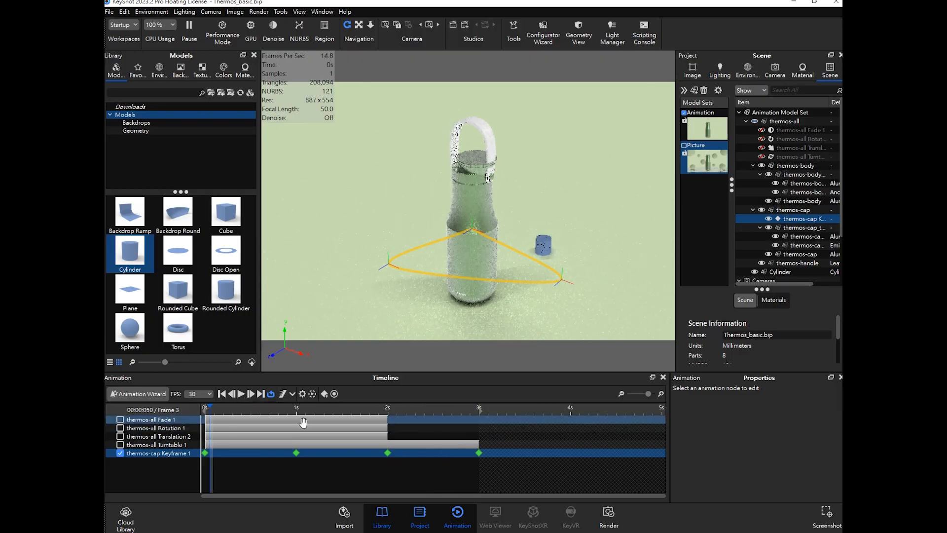
# - Enable motion blur and examine the moving cap up close at about 1.8 s
pyautogui.moveTo(319, 412); pyautogui.dragTo(385, 410)
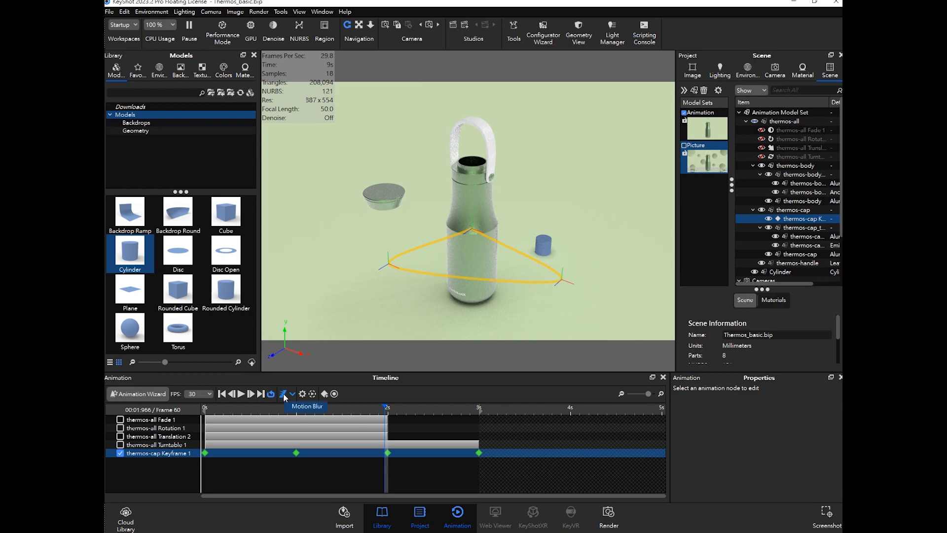
pyautogui.click(284, 393)
pyautogui.moveTo(382, 416)
pyautogui.mouseDown()
pyautogui.moveTo(358, 409)
pyautogui.moveTo(369, 408)
pyautogui.mouseUp()
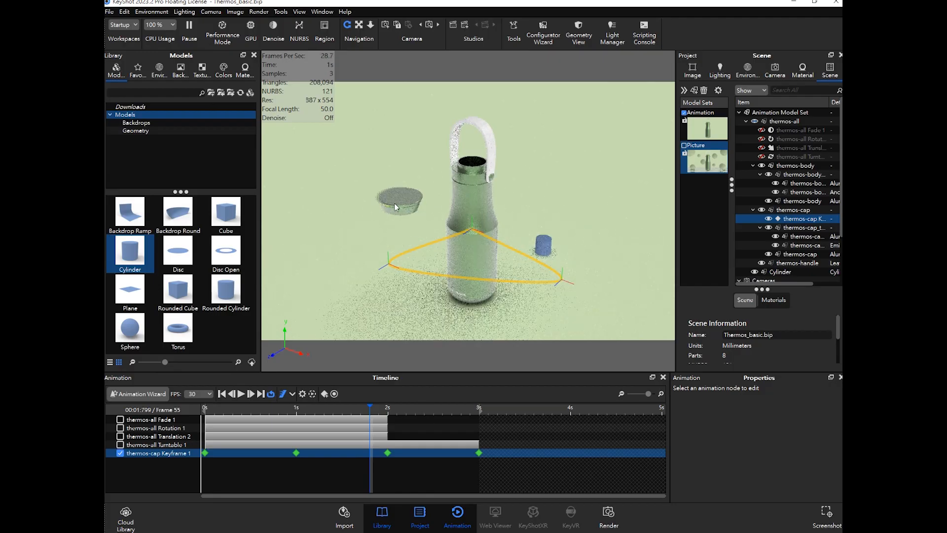
pyautogui.scroll(-4, 390, 206)
pyautogui.scroll(10, 389, 206)
pyautogui.scroll(-1, 411, 209)
pyautogui.moveTo(492, 221); pyautogui.dragTo(561, 240, button='middle')
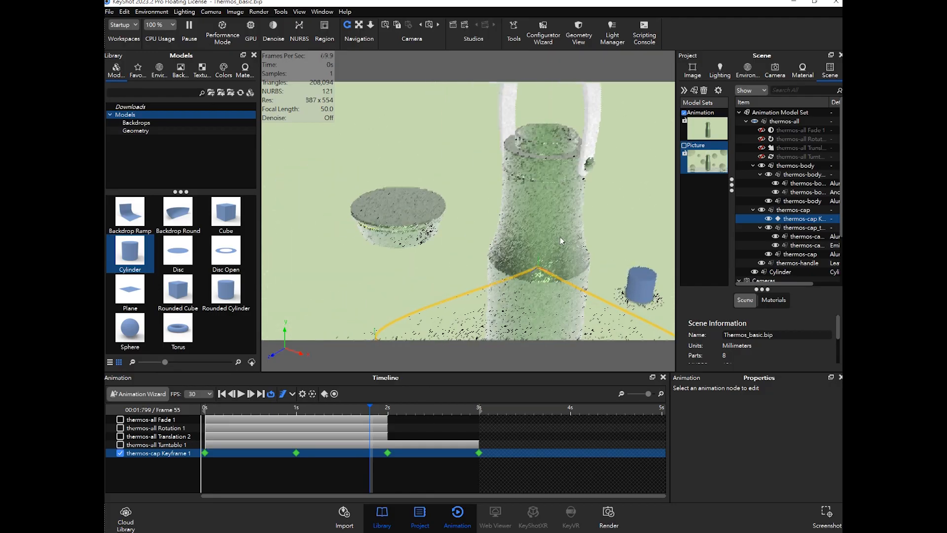
pyautogui.scroll(6, 413, 238)
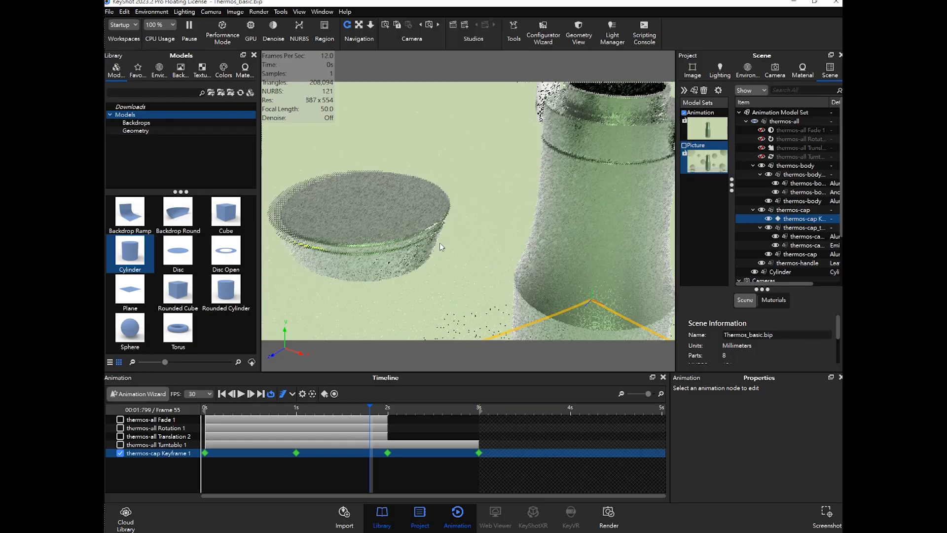
pyautogui.moveTo(459, 244); pyautogui.dragTo(506, 242, button='middle')
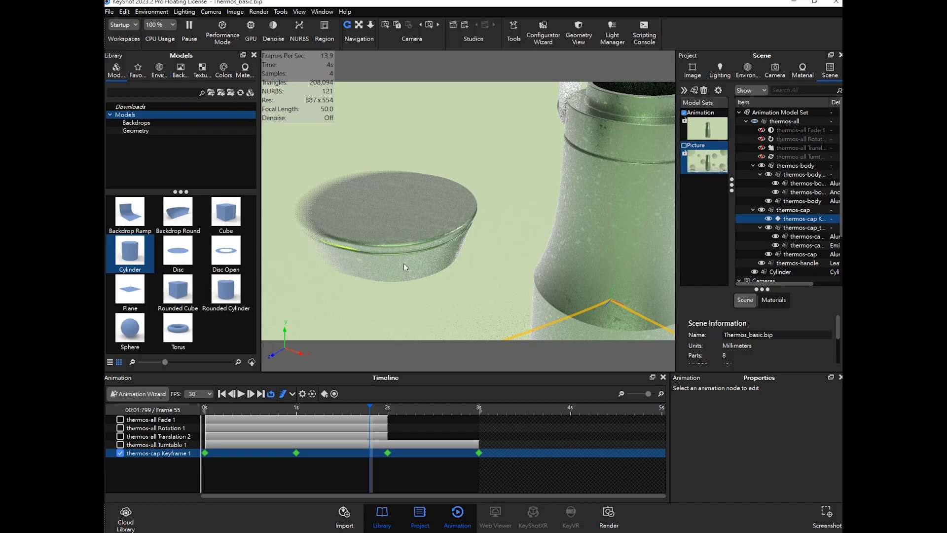
pyautogui.click(283, 393)
pyautogui.scroll(-10, 379, 156)
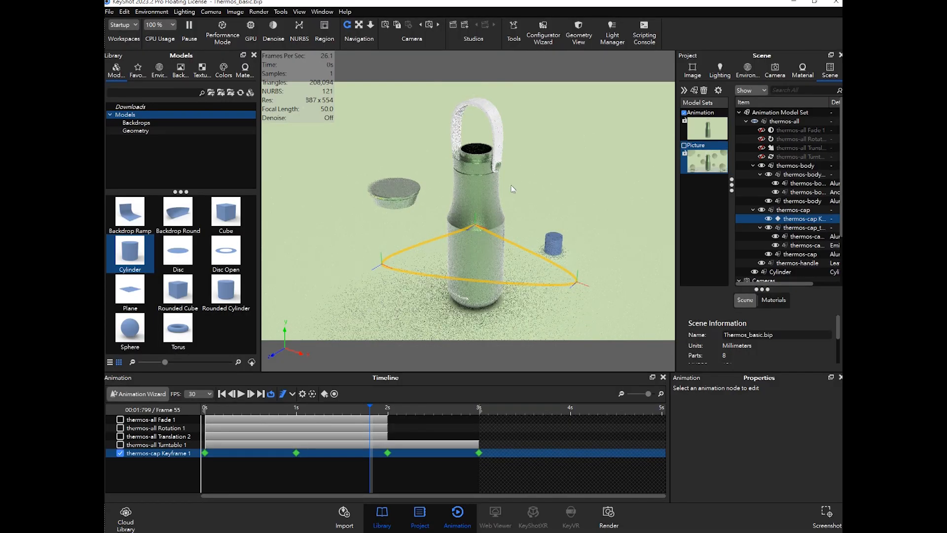
pyautogui.moveTo(513, 181); pyautogui.dragTo(510, 194, button='middle')
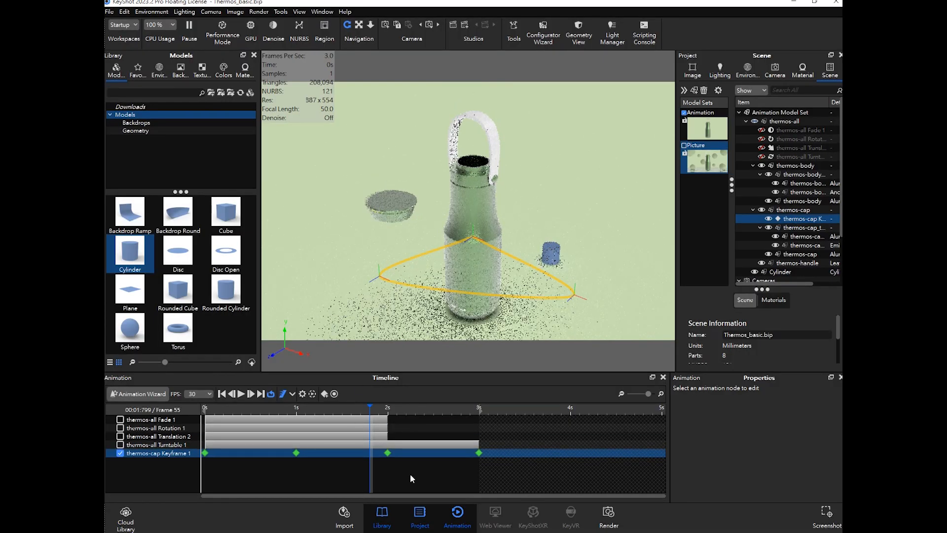
# - Re-enable the fade, rotation, translation and turntable tracks and play the combined animation from the start
pyautogui.click(412, 478)
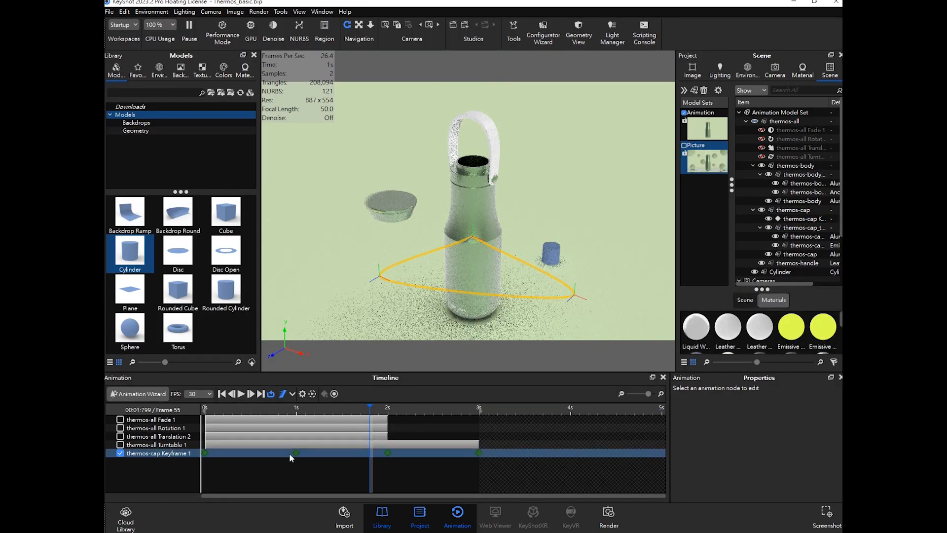
pyautogui.click(120, 436)
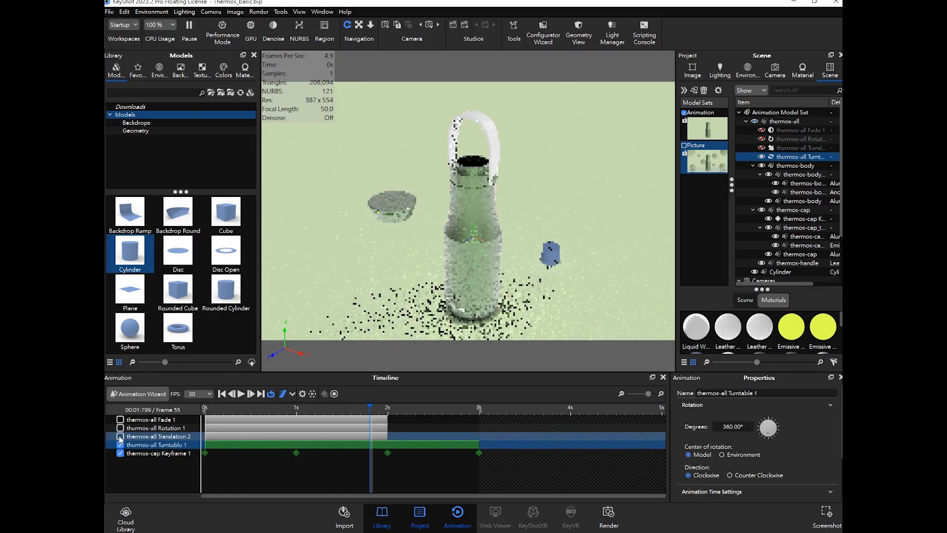
pyautogui.click(120, 428)
pyautogui.click(120, 419)
pyautogui.moveTo(370, 407); pyautogui.dragTo(206, 408)
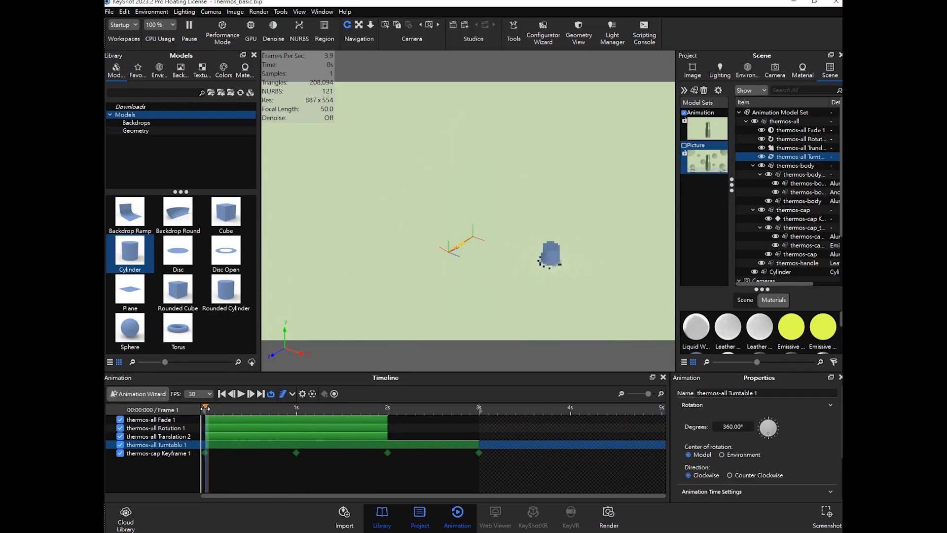
pyautogui.click(241, 394)
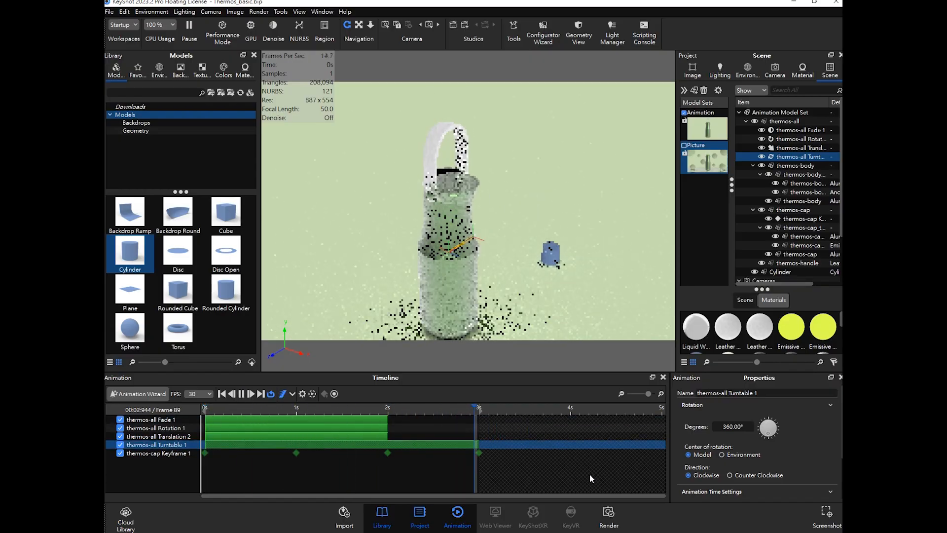
# - Extend the fade, rotation and translation tracks so they all end at 3 s
pyautogui.click(452, 455)
pyautogui.click(526, 466)
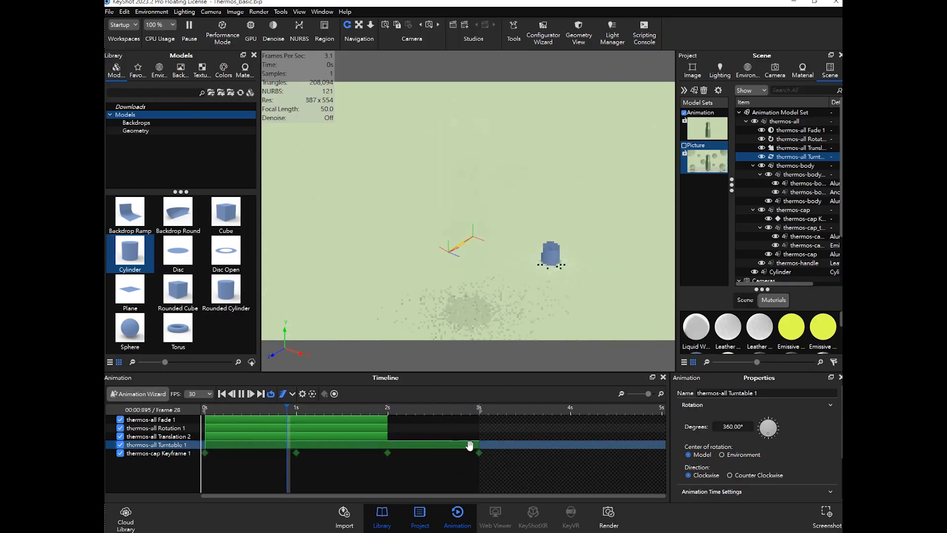
pyautogui.click(292, 418)
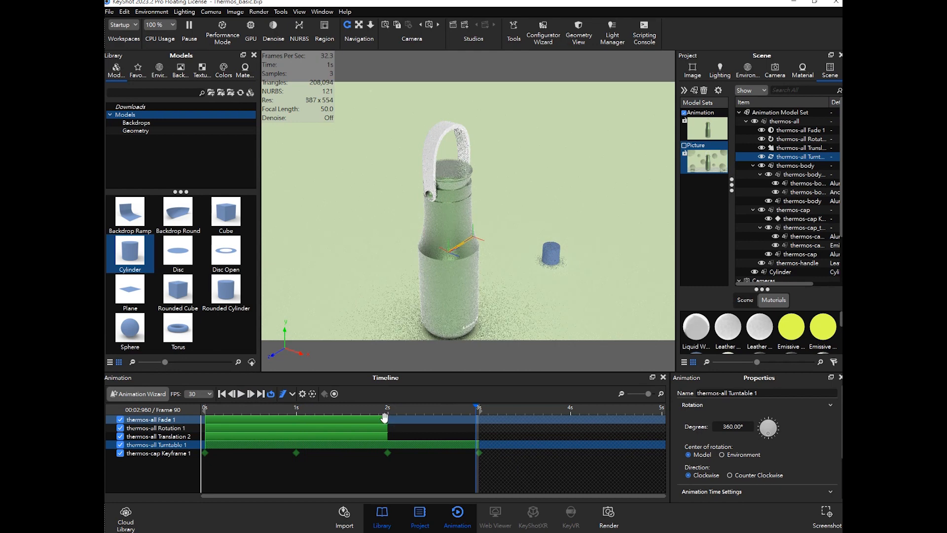
pyautogui.moveTo(388, 420); pyautogui.dragTo(470, 420)
pyautogui.moveTo(387, 428); pyautogui.dragTo(477, 428)
pyautogui.click(388, 437)
pyautogui.moveTo(389, 436); pyautogui.dragTo(478, 436)
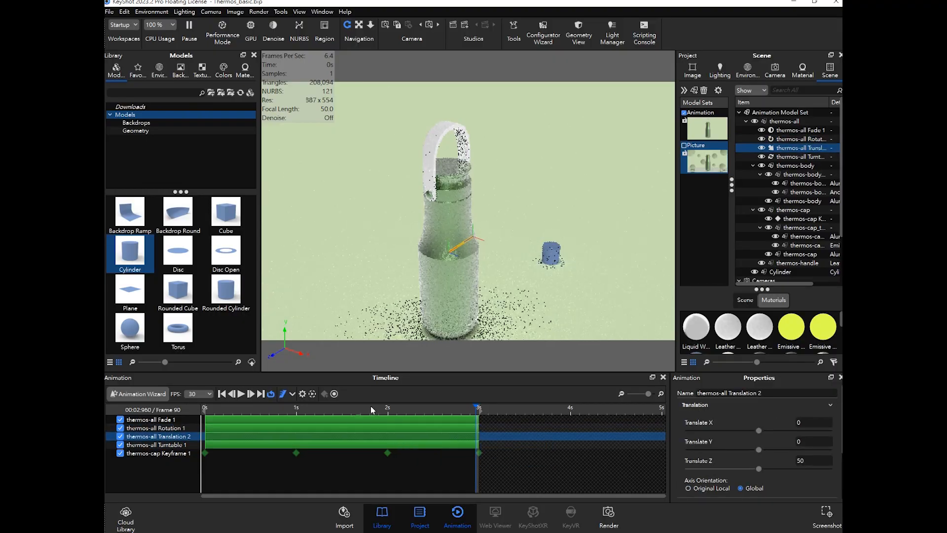
# - Rewind and replay the full combined animation, toggling looping
pyautogui.moveTo(261, 411); pyautogui.dragTo(204, 410)
pyautogui.click(241, 394)
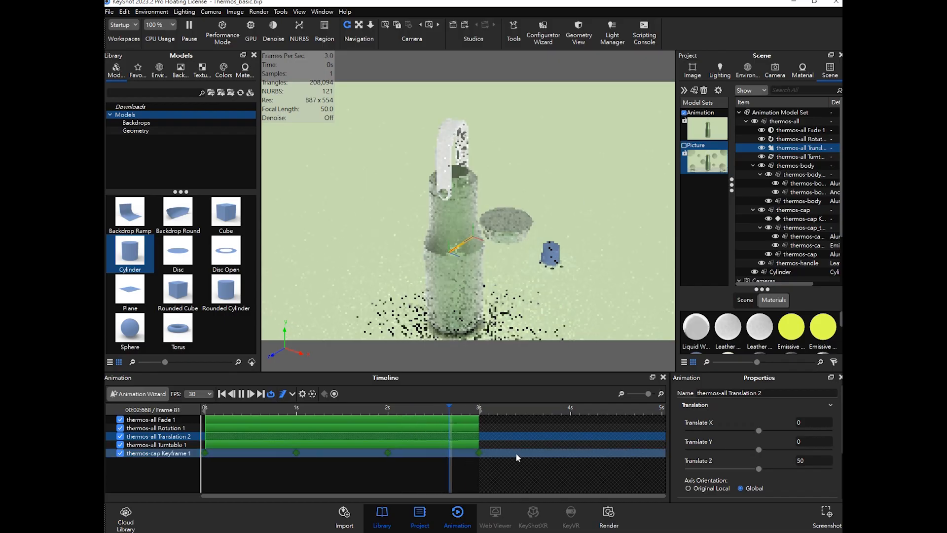
pyautogui.click(241, 394)
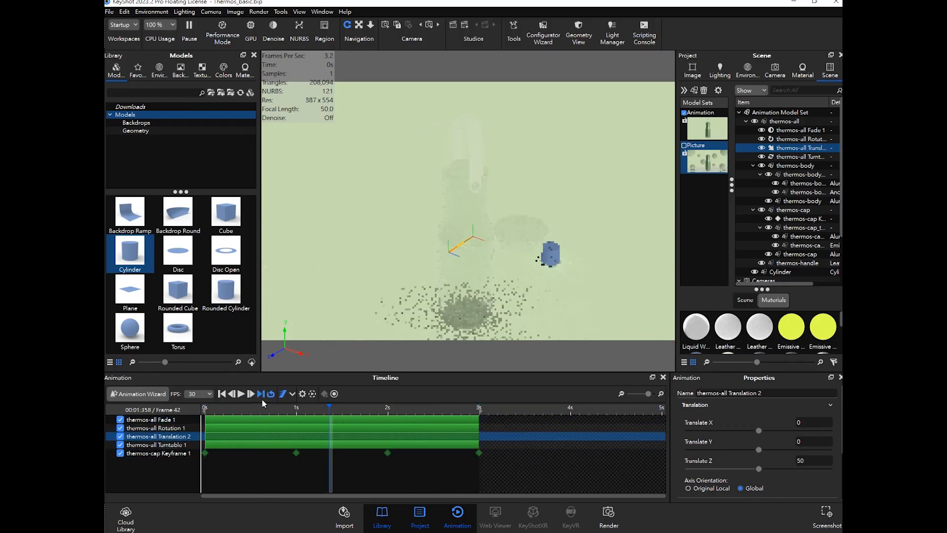
pyautogui.moveTo(312, 409); pyautogui.dragTo(241, 408)
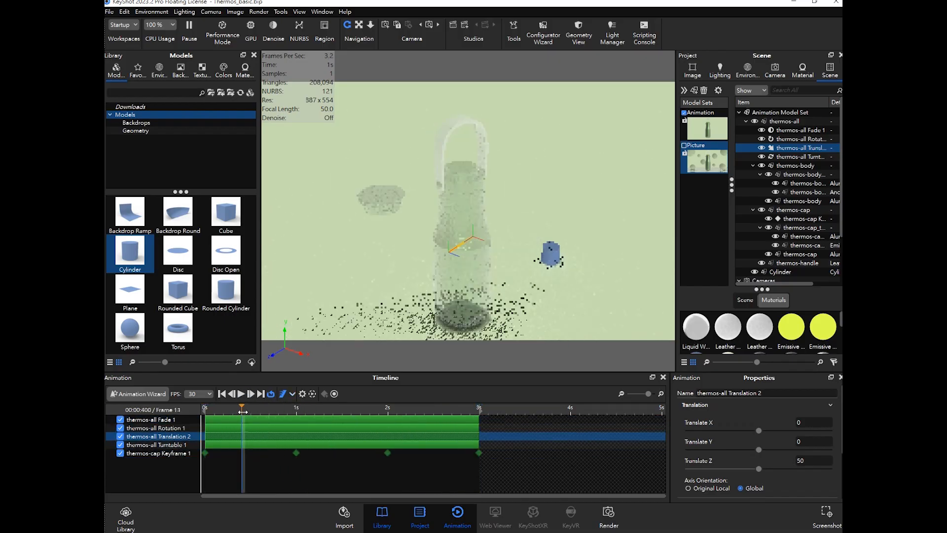
pyautogui.click(272, 394)
pyautogui.click(334, 393)
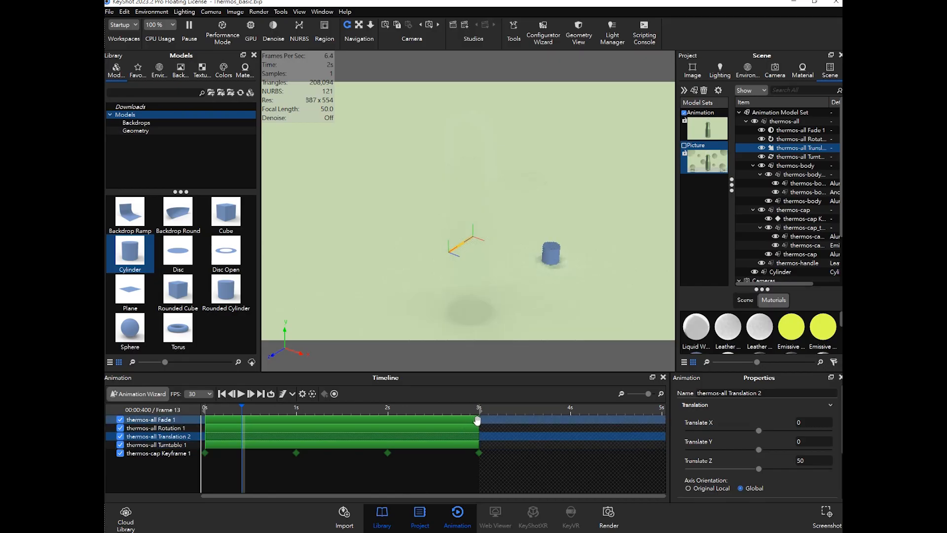
# - Select all keyframes on the thermos-cap track and cancel the keyframe dialog
pyautogui.doubleClick(205, 453)
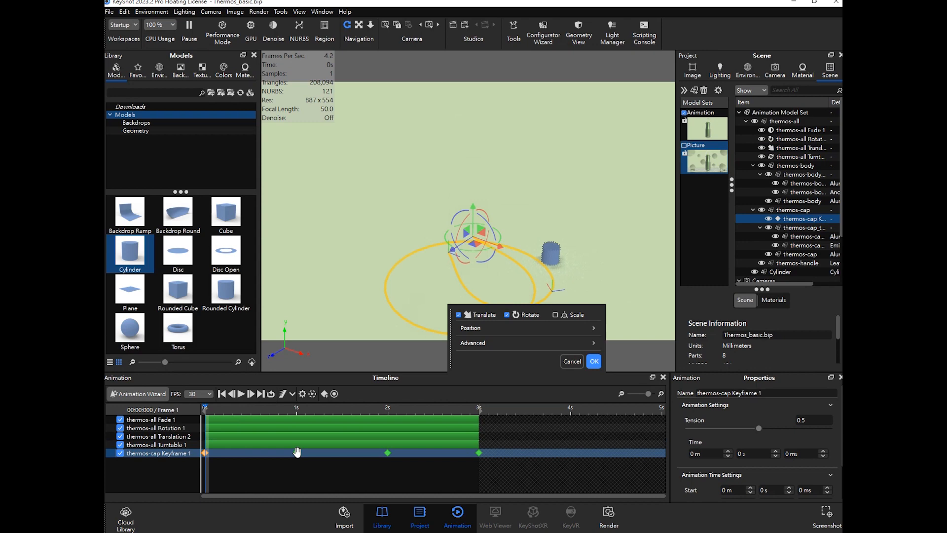
pyautogui.rightClick(297, 453)
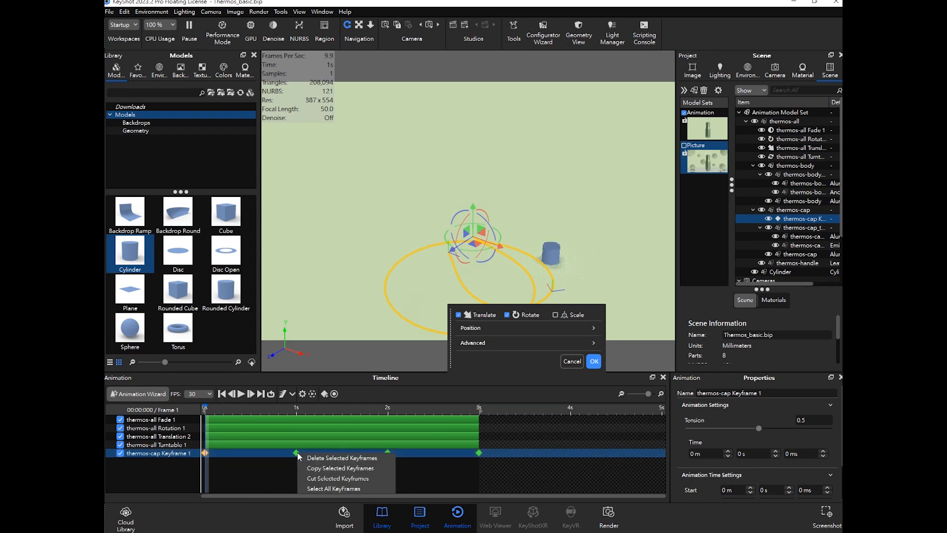
pyautogui.click(268, 451)
pyautogui.rightClick(268, 453)
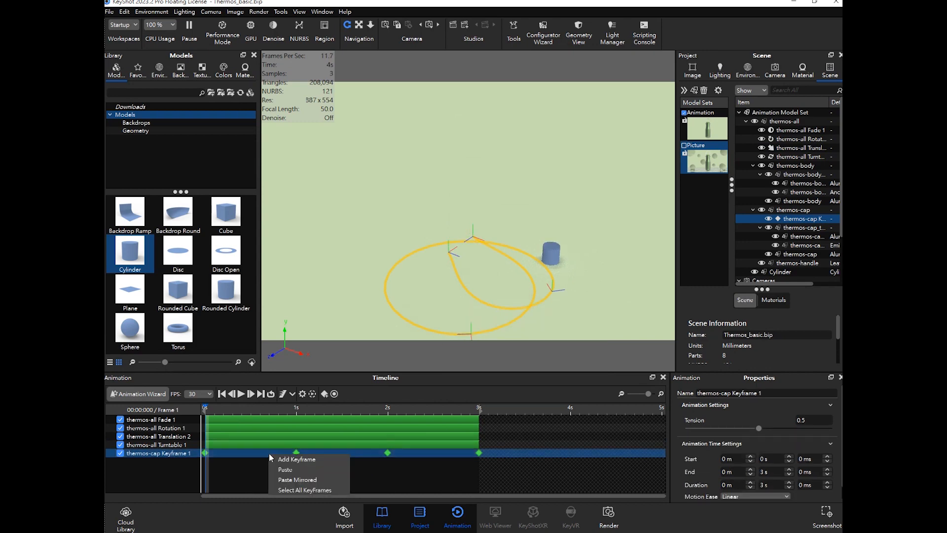
pyautogui.click(304, 490)
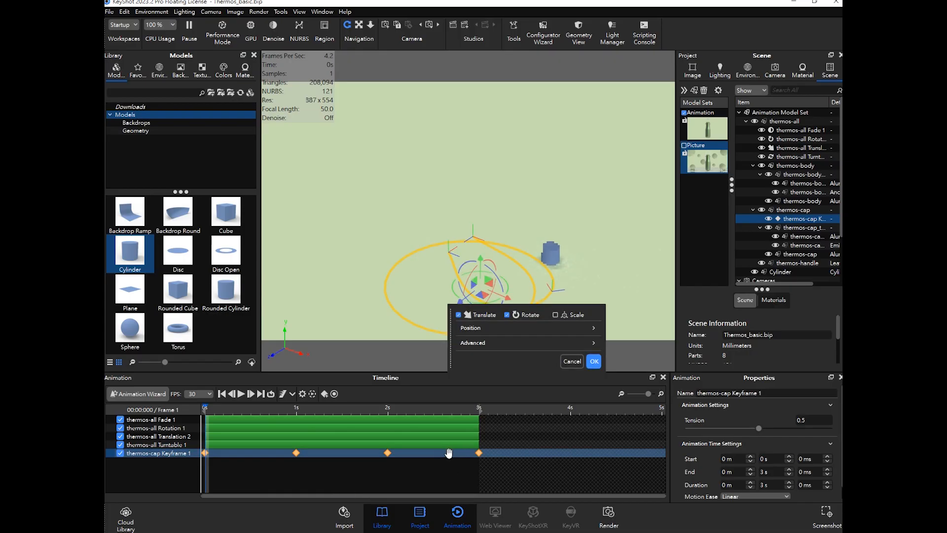
pyautogui.click(578, 362)
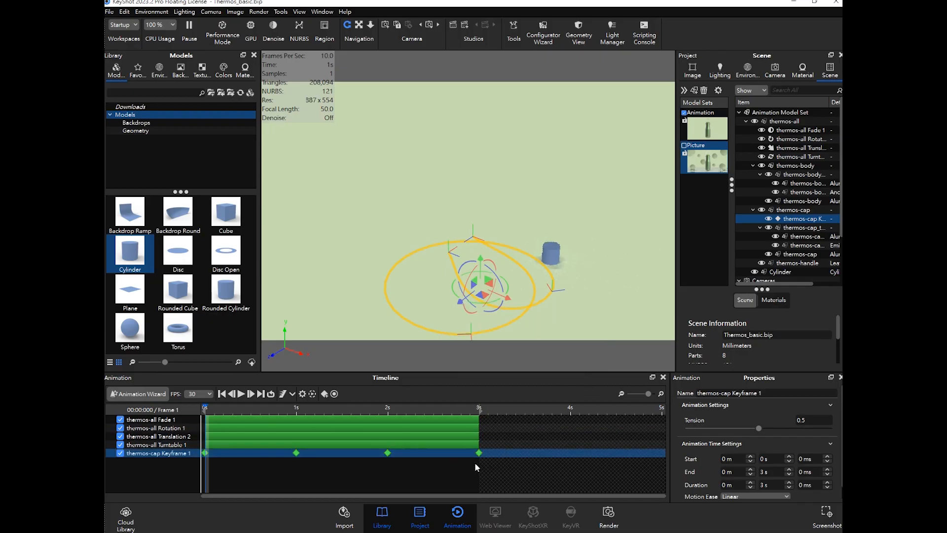
# - Scrub to about 2.7 s and pause the real-time render
pyautogui.click(406, 410)
pyautogui.click(455, 410)
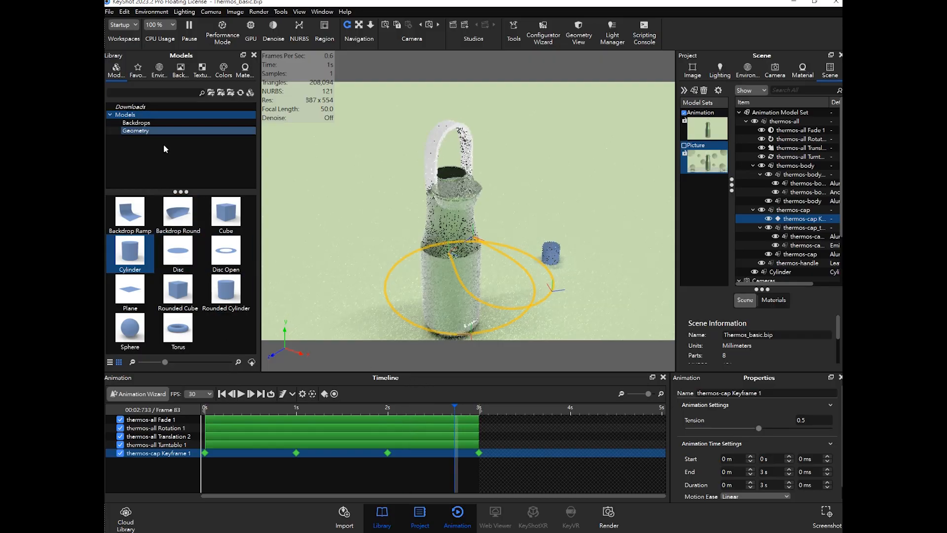
pyautogui.click(111, 13)
pyautogui.click(133, 83)
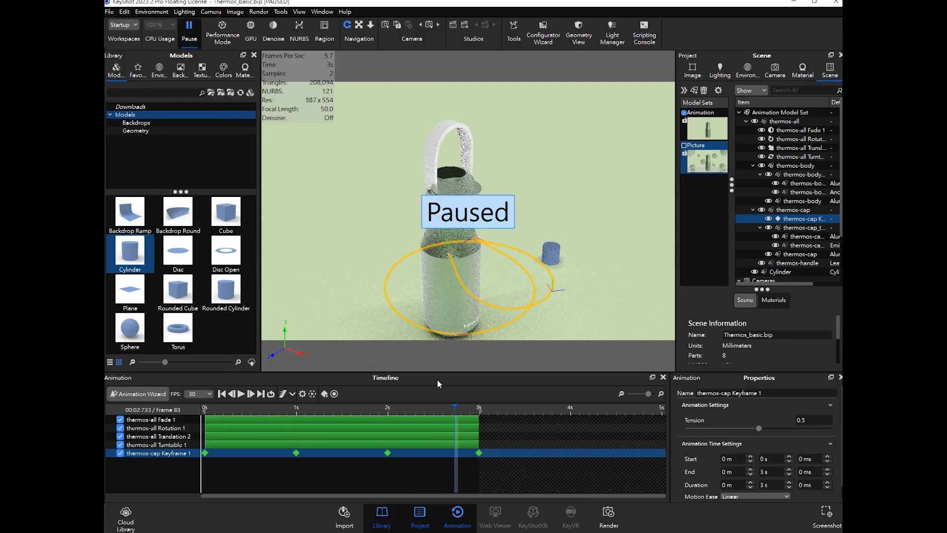
pyautogui.moveTo(206, 532)
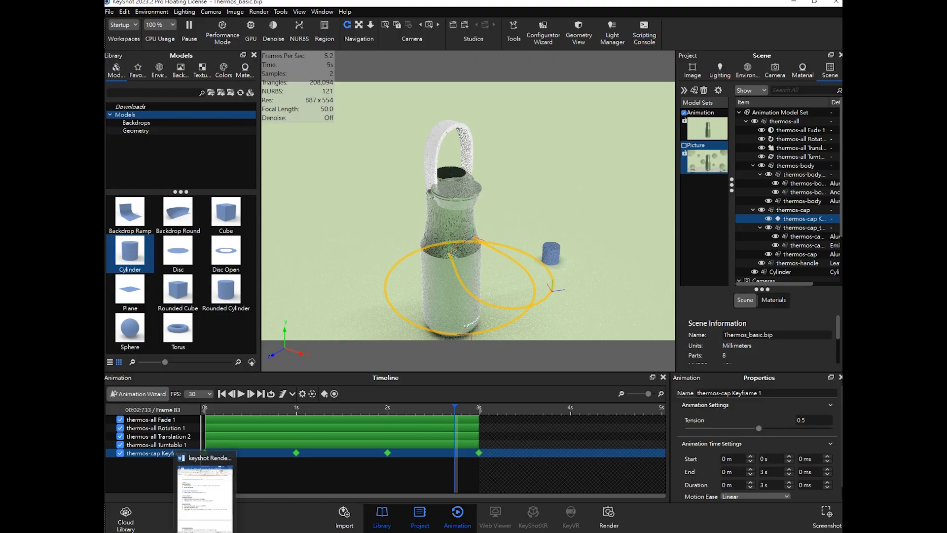
# - Review the animation notes in the Word document, scrolling to the Camera Wizard section, then return to KeyShot
pyautogui.click(206, 503)
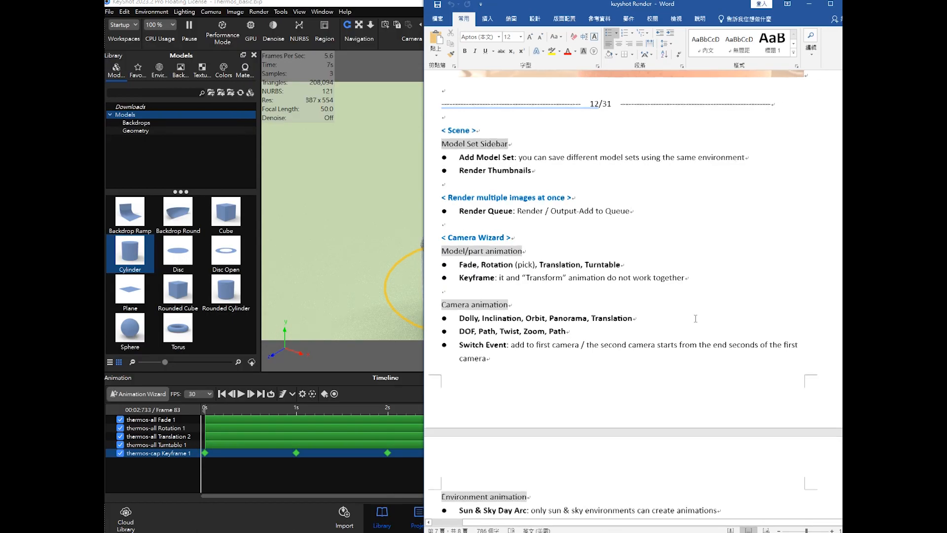
pyautogui.scroll(-2, 696, 318)
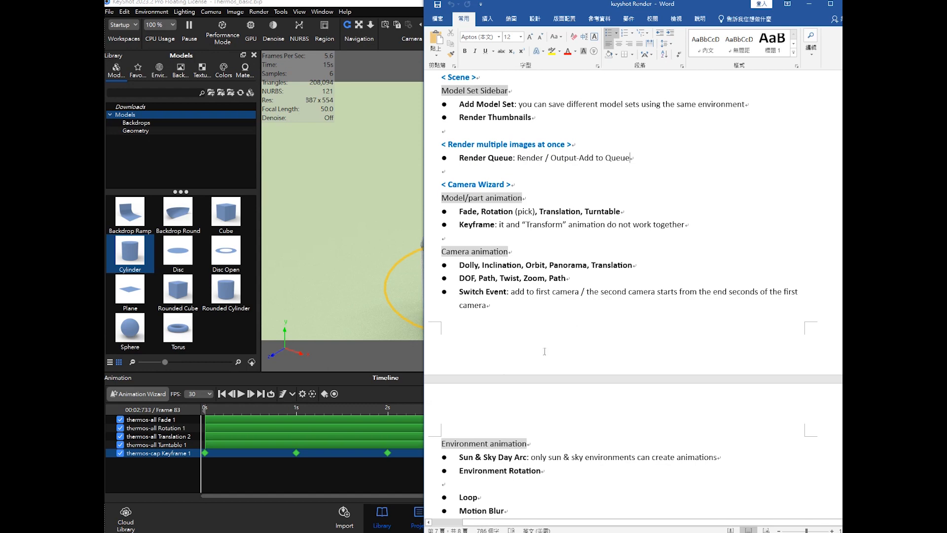
pyautogui.click(188, 471)
# - Select the turntable, translation and thermos-cap keyframe tracks in turn to compare their motion paths in the viewport
pyautogui.click(130, 445)
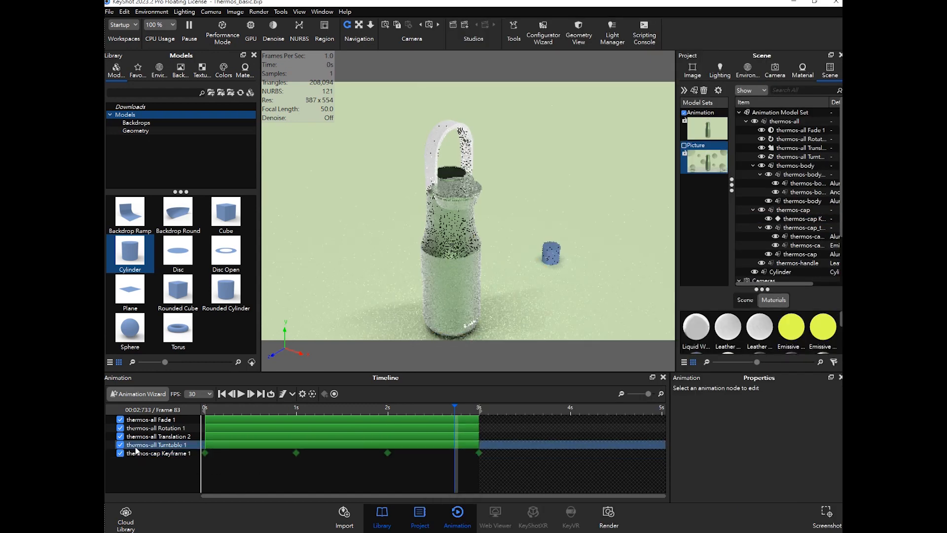
pyautogui.click(122, 437)
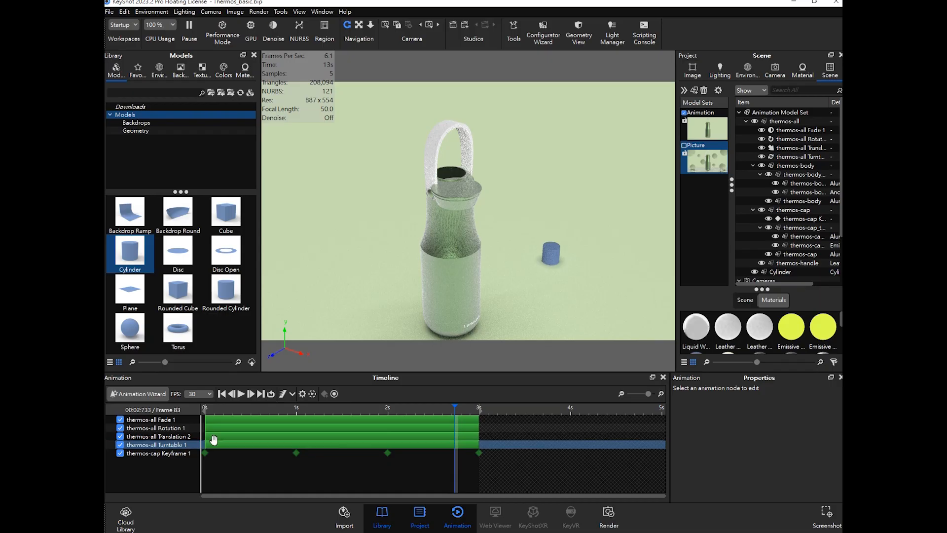
pyautogui.click(168, 453)
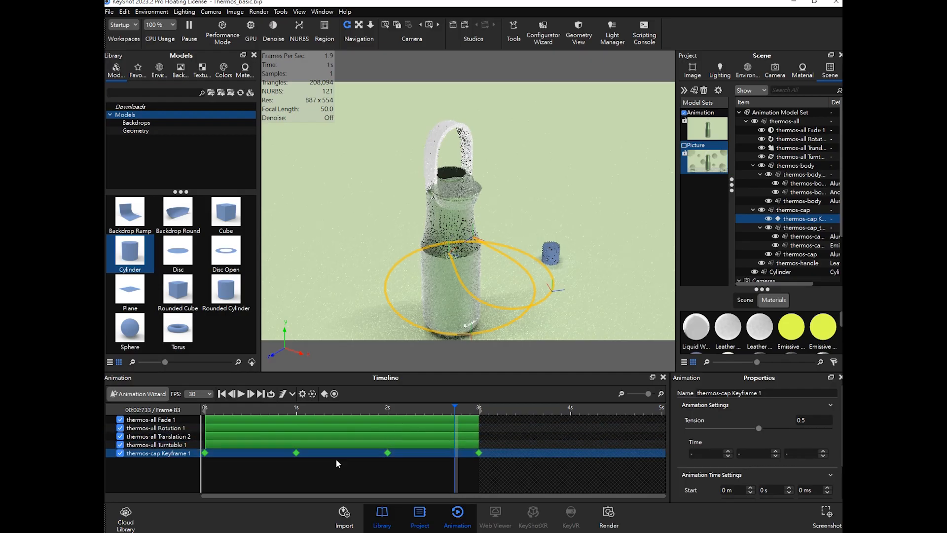
pyautogui.click(180, 437)
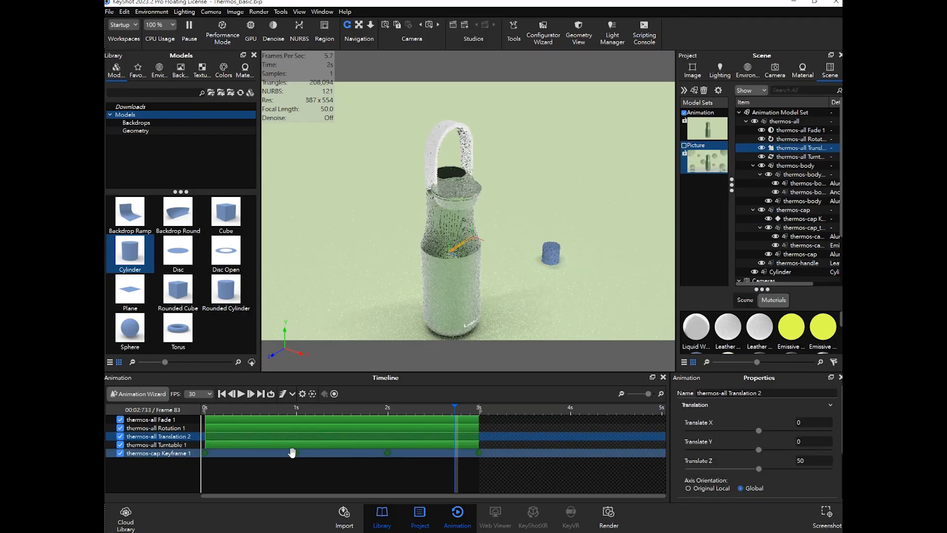
pyautogui.click(176, 454)
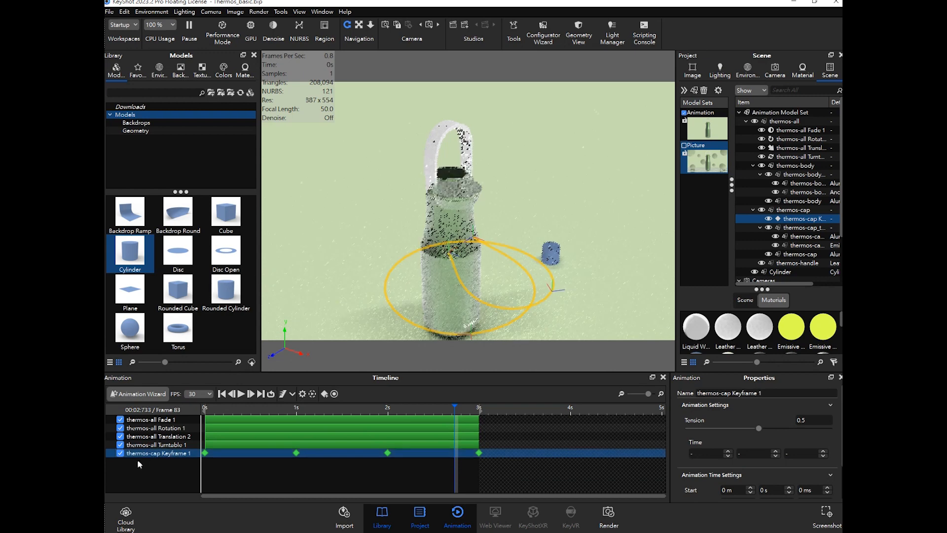
pyautogui.doubleClick(178, 454)
pyautogui.click(195, 456)
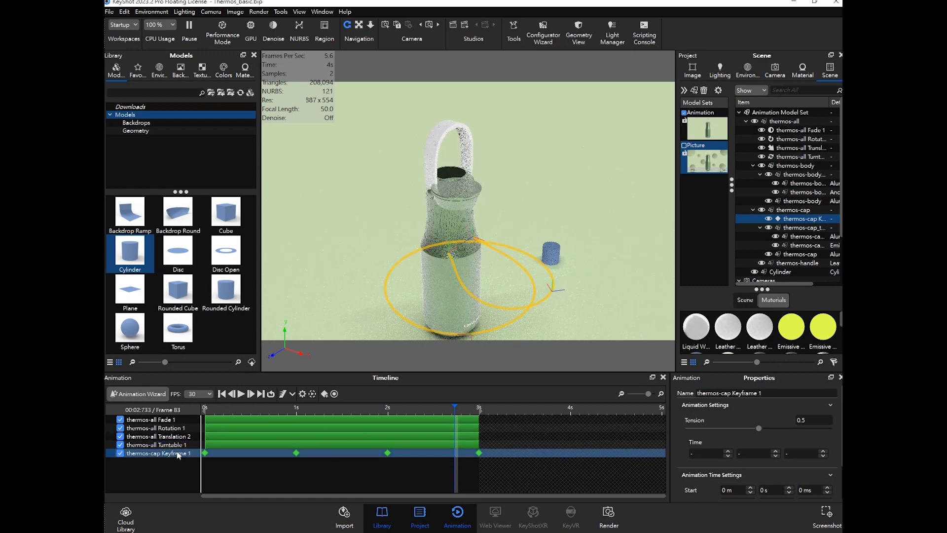
pyautogui.click(172, 438)
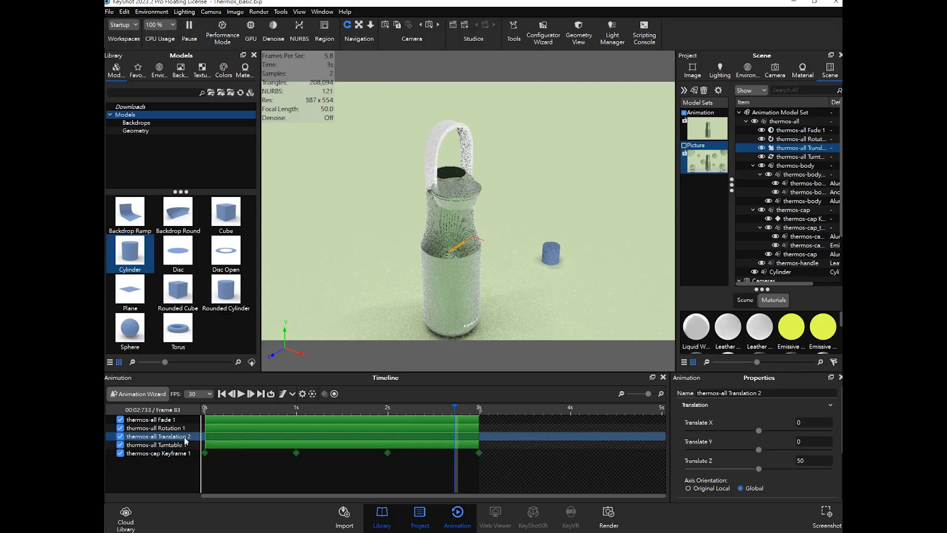
pyautogui.click(186, 453)
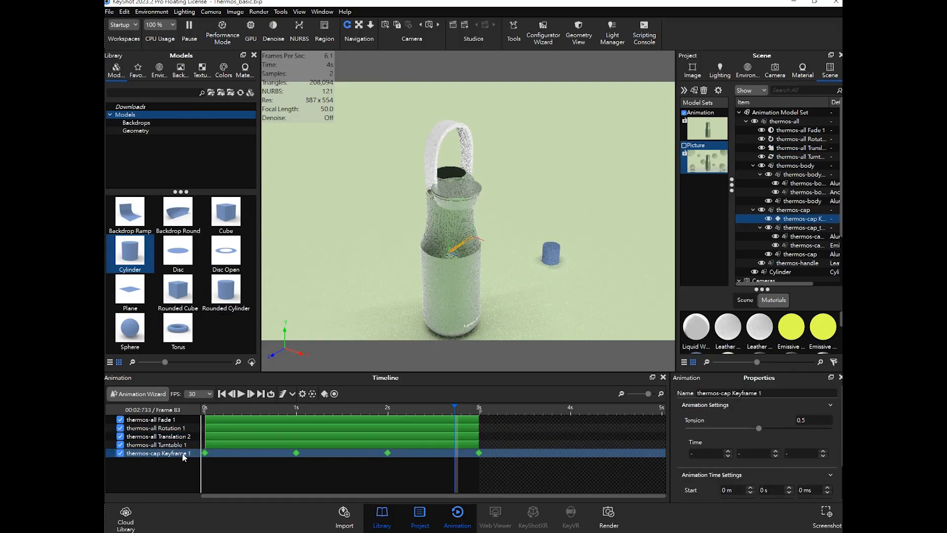
pyautogui.click(181, 438)
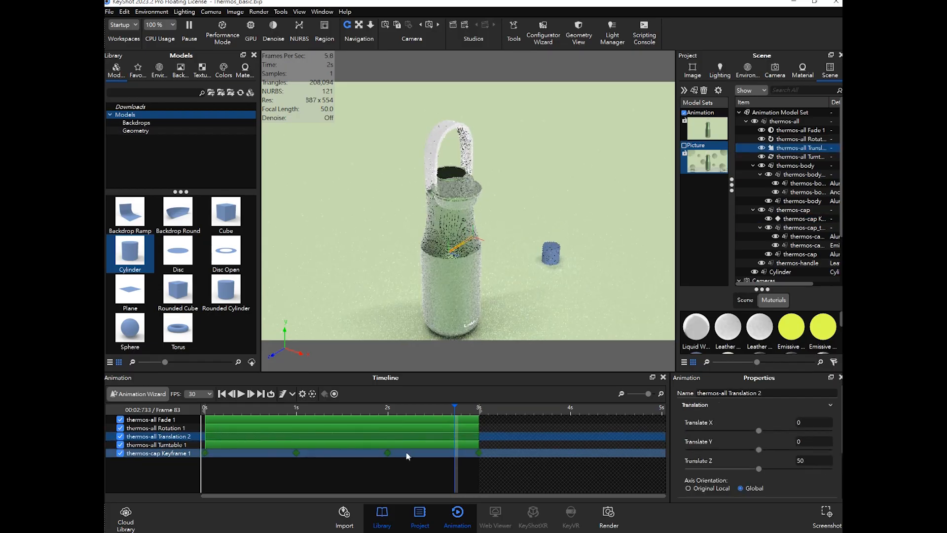
pyautogui.click(182, 454)
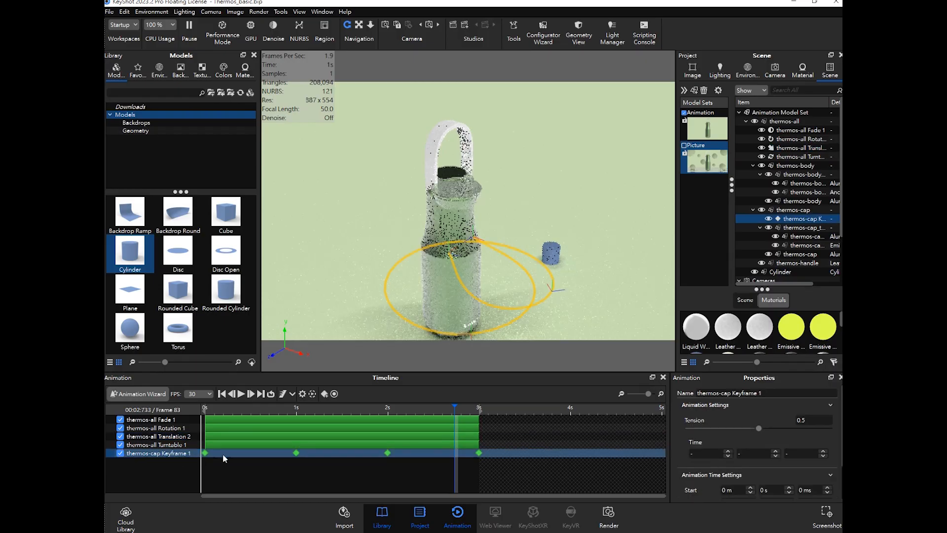
# - Preview the animation at about 1 s with the translation track temporarily disabled, then re-enable it
pyautogui.click(121, 437)
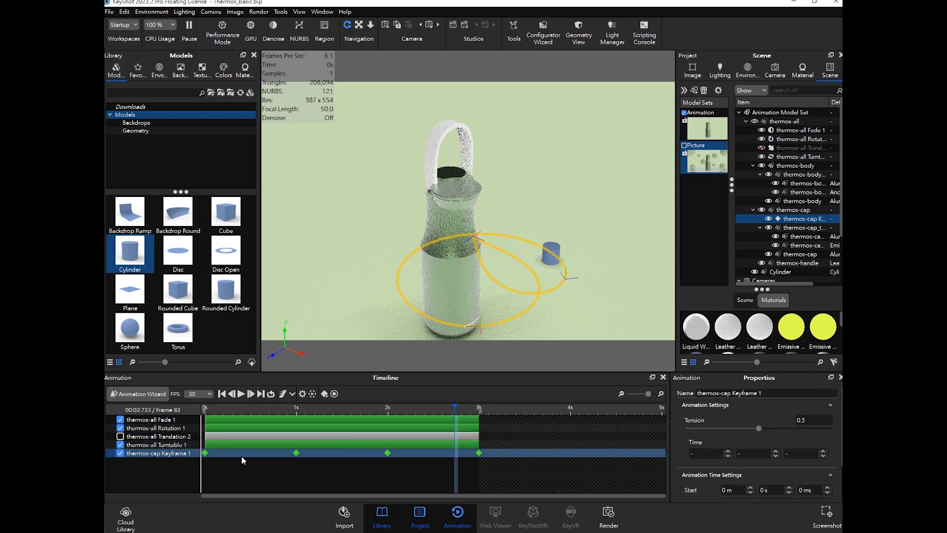
pyautogui.click(170, 436)
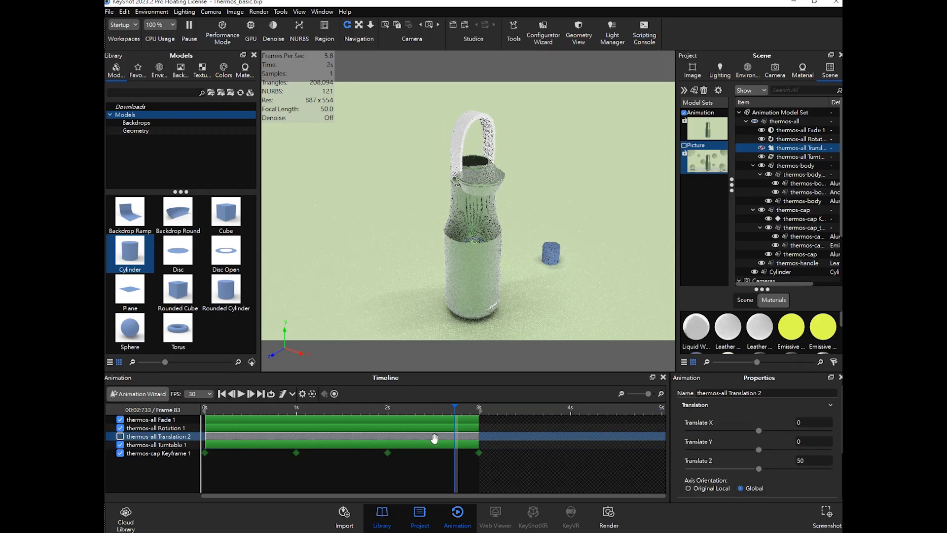
pyautogui.moveTo(454, 438); pyautogui.dragTo(304, 417)
pyautogui.click(120, 436)
# - Save the scene file
pyautogui.click(110, 12)
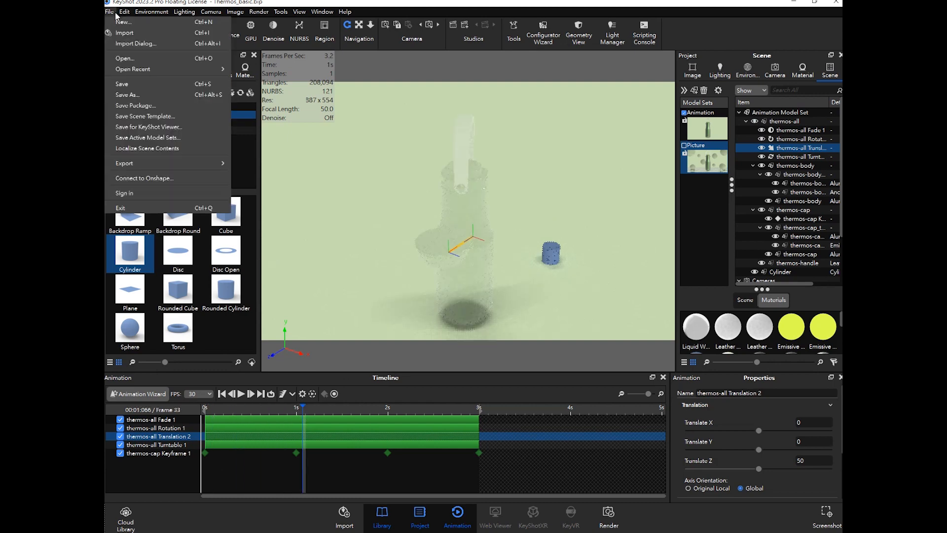
pyautogui.click(131, 85)
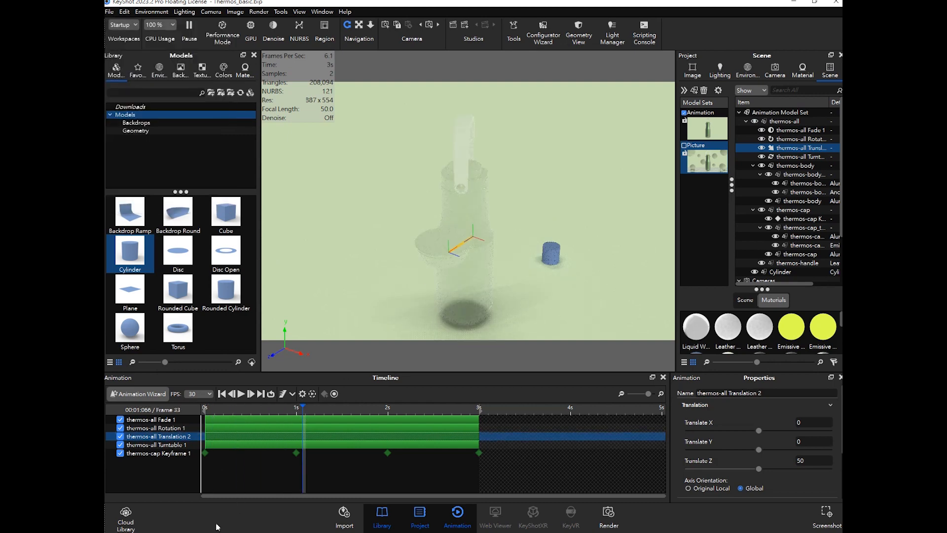
pyautogui.moveTo(205, 532)
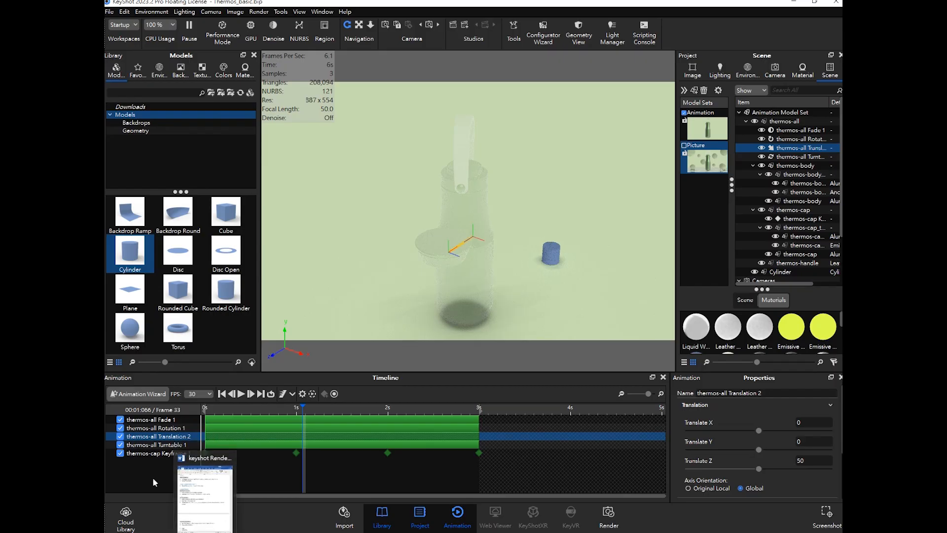
# - Rewind the timeline to the start and open the Animation Wizard to browse animation types without adding one
pyautogui.click(321, 447)
pyautogui.moveTo(303, 409); pyautogui.dragTo(204, 414)
pyautogui.click(265, 436)
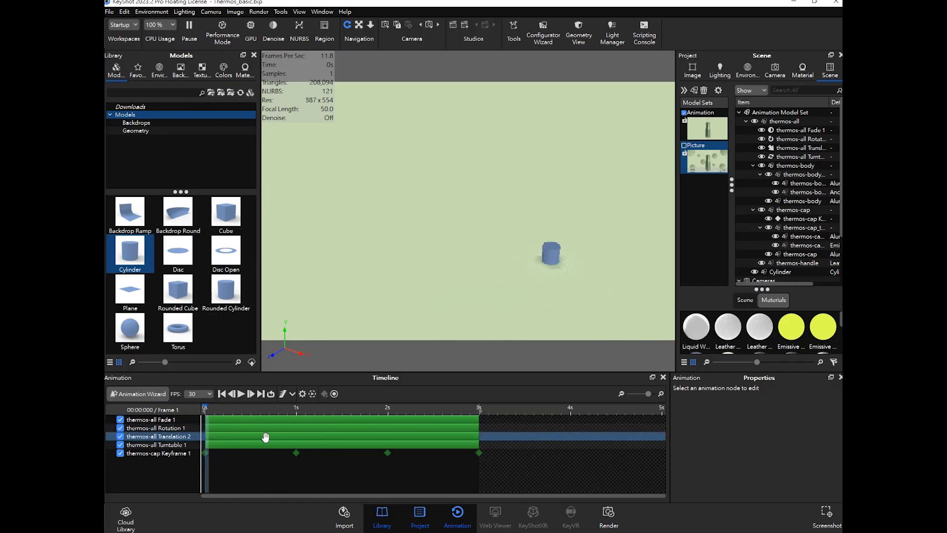
pyautogui.click(171, 420)
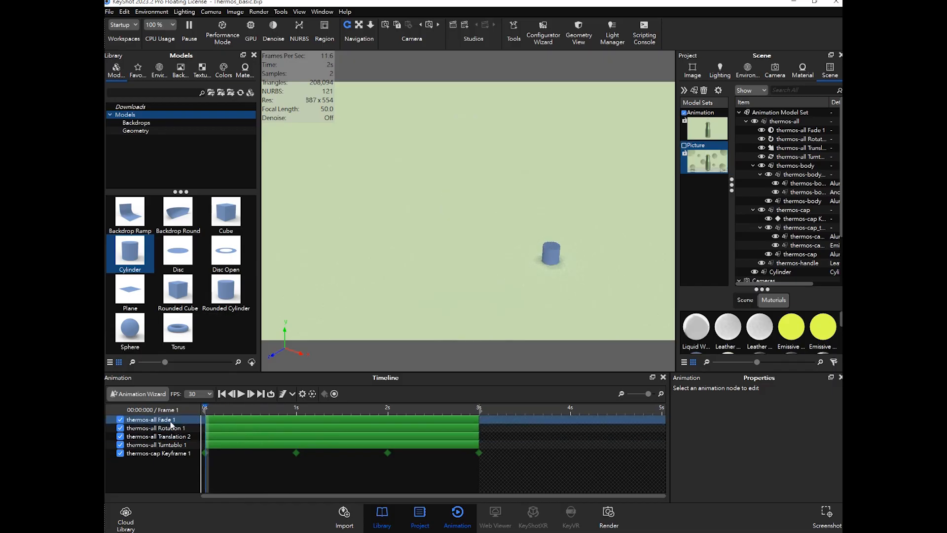
pyautogui.click(151, 393)
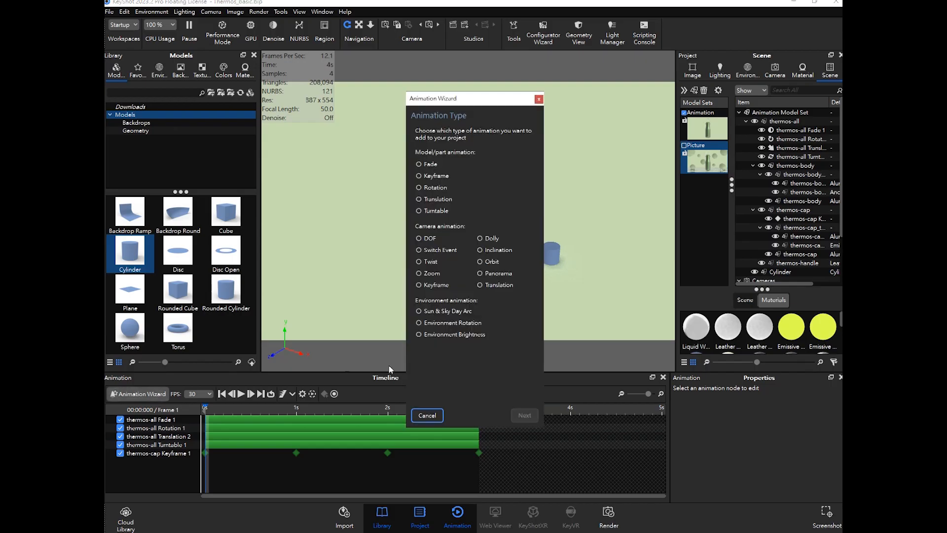
pyautogui.click(538, 99)
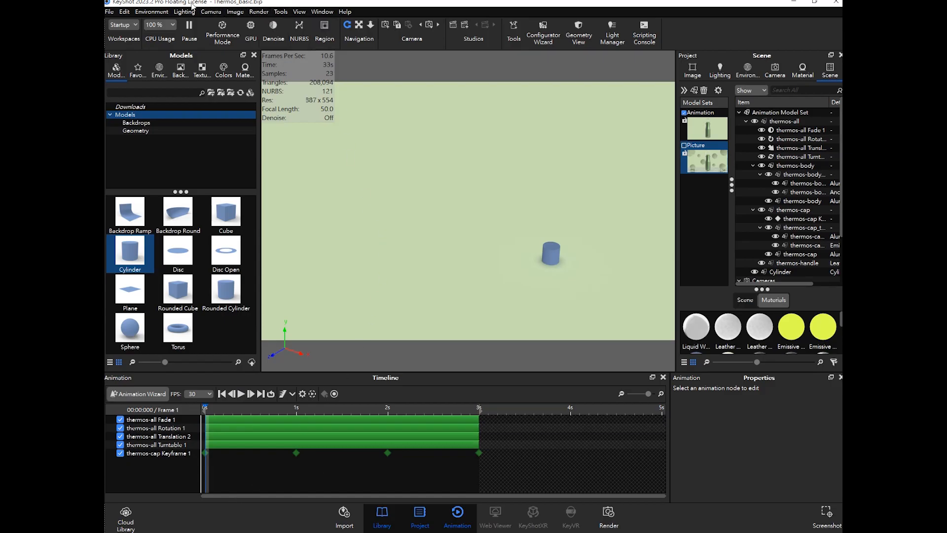
# - Save the scene again and briefly reopen the Animation Wizard before closing it
pyautogui.click(111, 12)
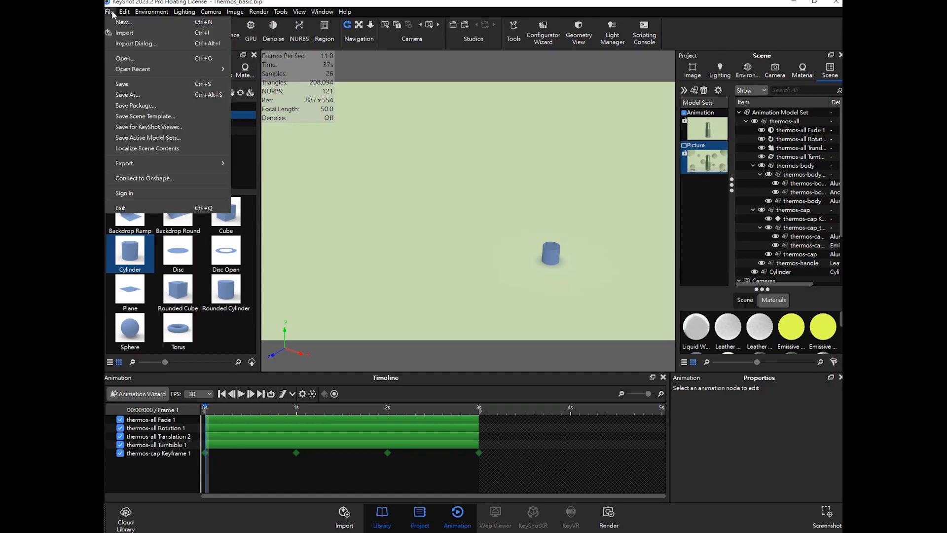
pyautogui.click(130, 84)
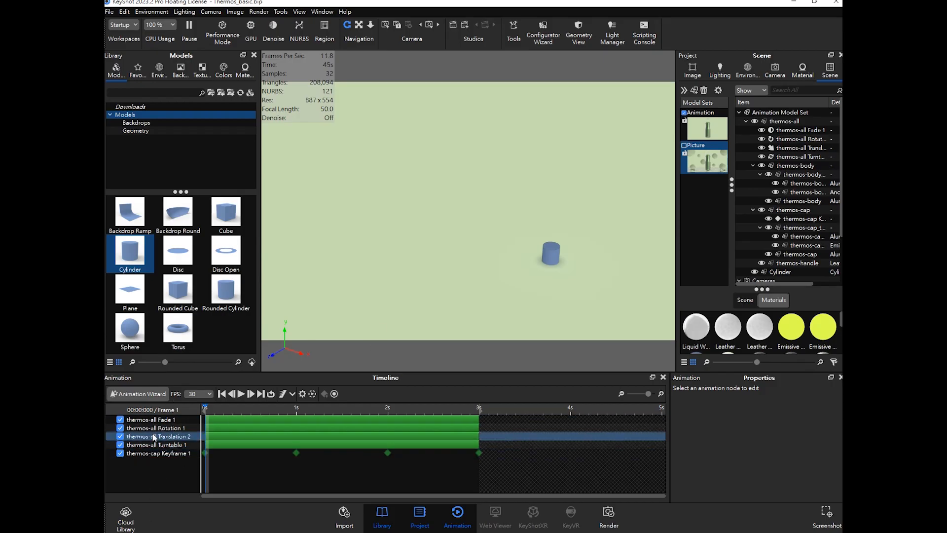
pyautogui.click(140, 394)
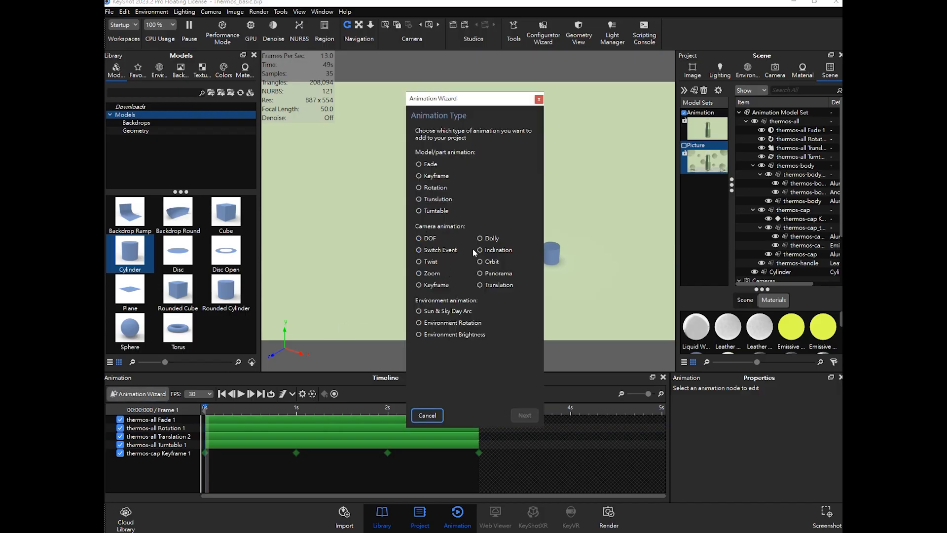
pyautogui.click(538, 99)
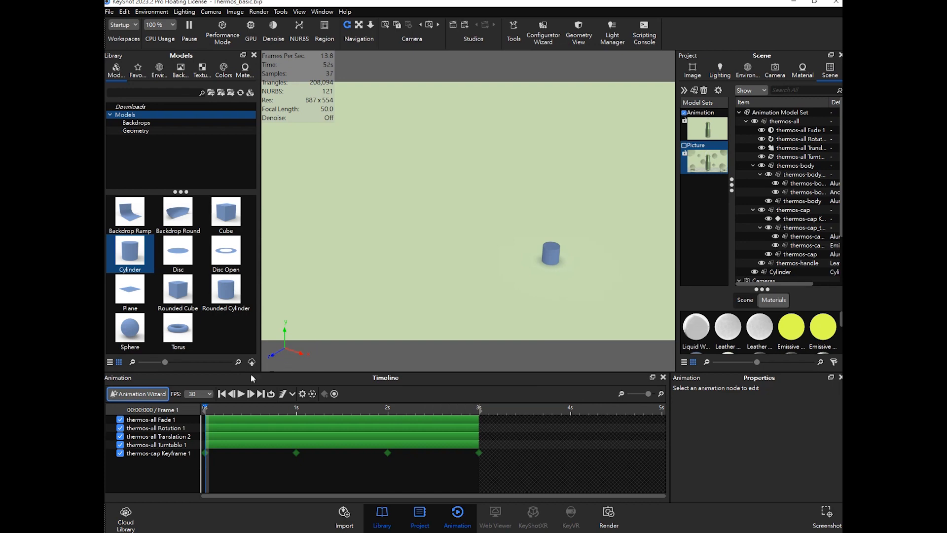
# - Select all five animation tracks in the timeline and delete them
pyautogui.click(165, 422)
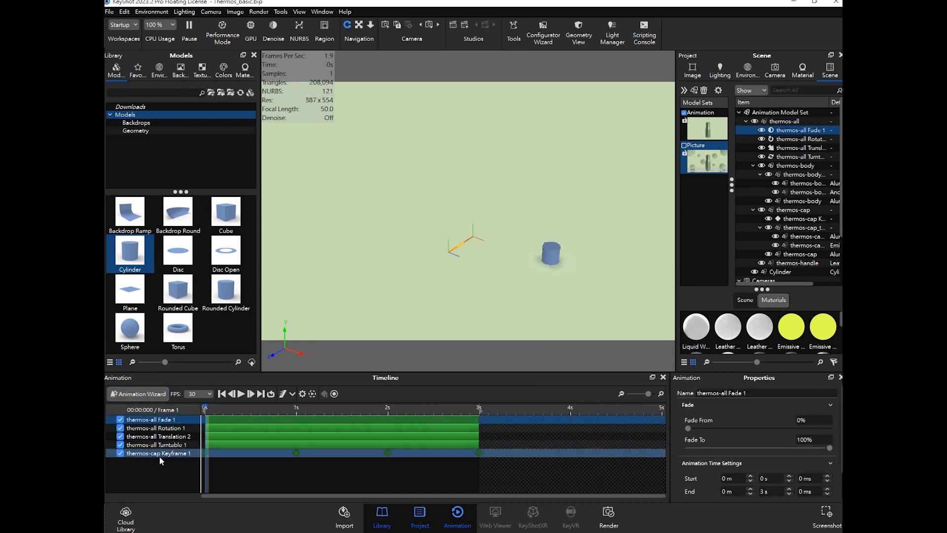
pyautogui.keyDown('shift'); pyautogui.click(168, 451); pyautogui.keyUp('shift')
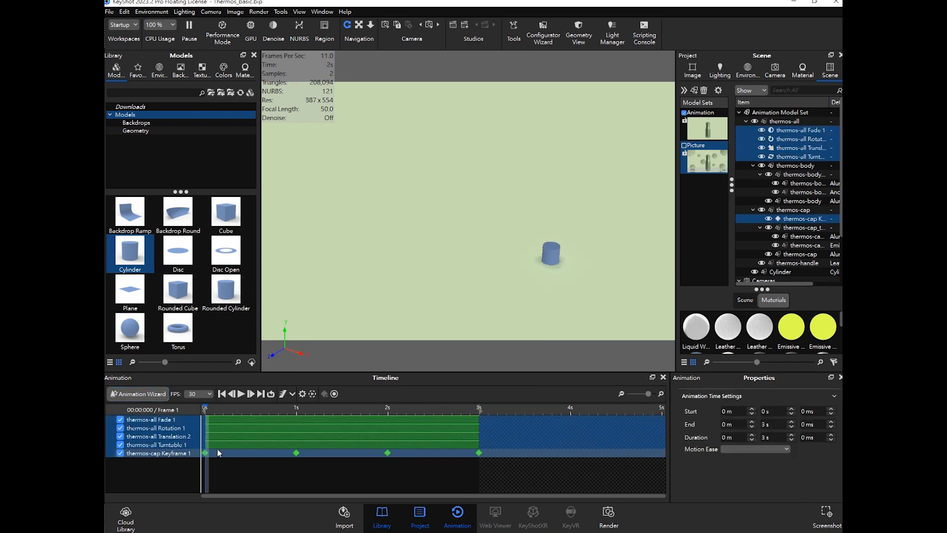
pyautogui.press('Delete')
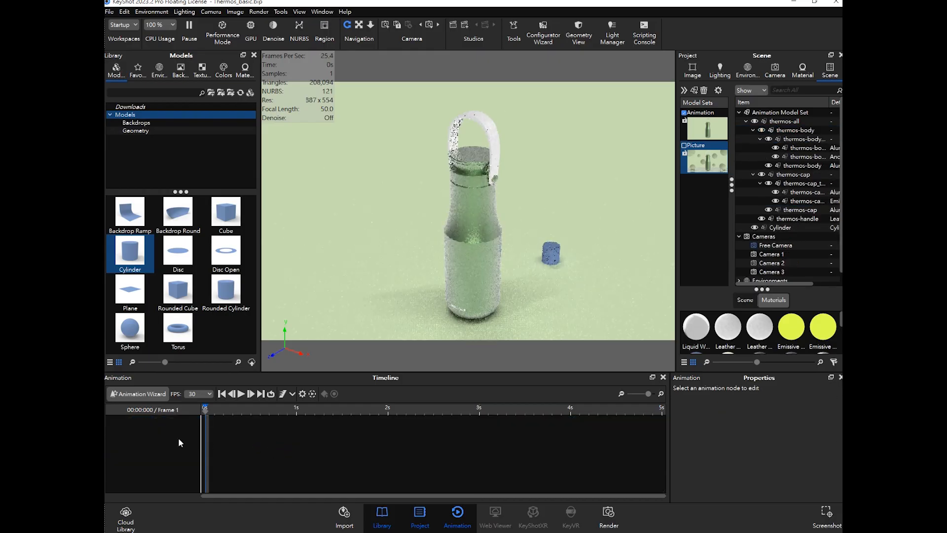
# - Open the Animation Wizard, choose a Dolly camera animation and continue to camera selection
pyautogui.click(141, 395)
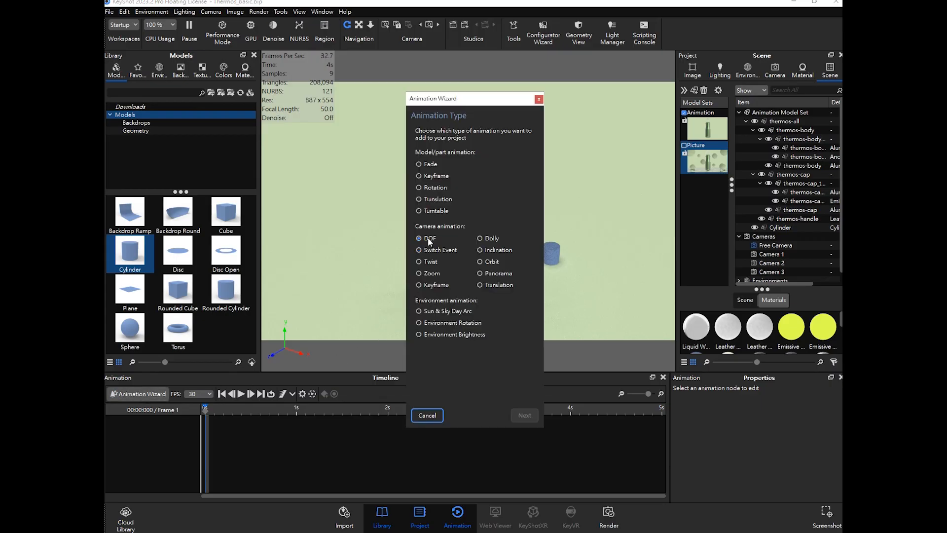
pyautogui.click(481, 239)
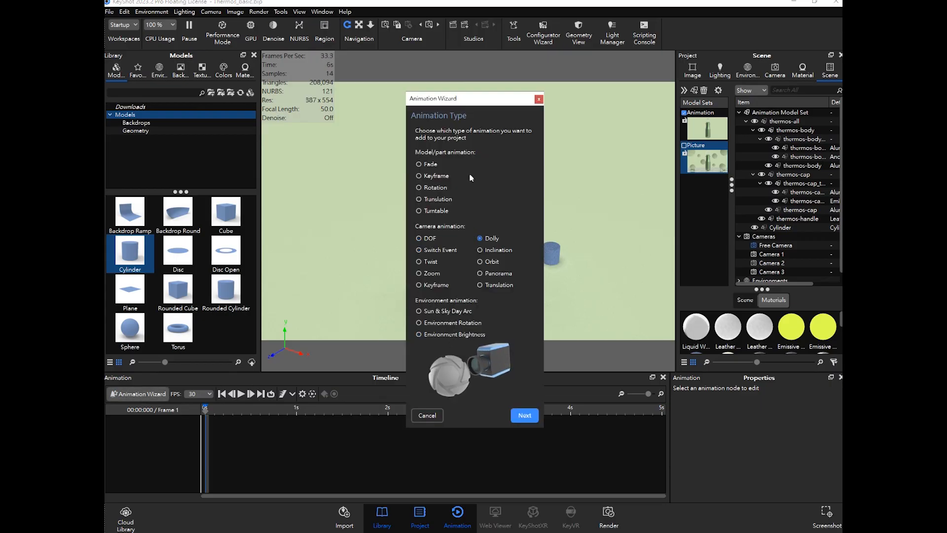
pyautogui.moveTo(464, 104); pyautogui.dragTo(611, 96)
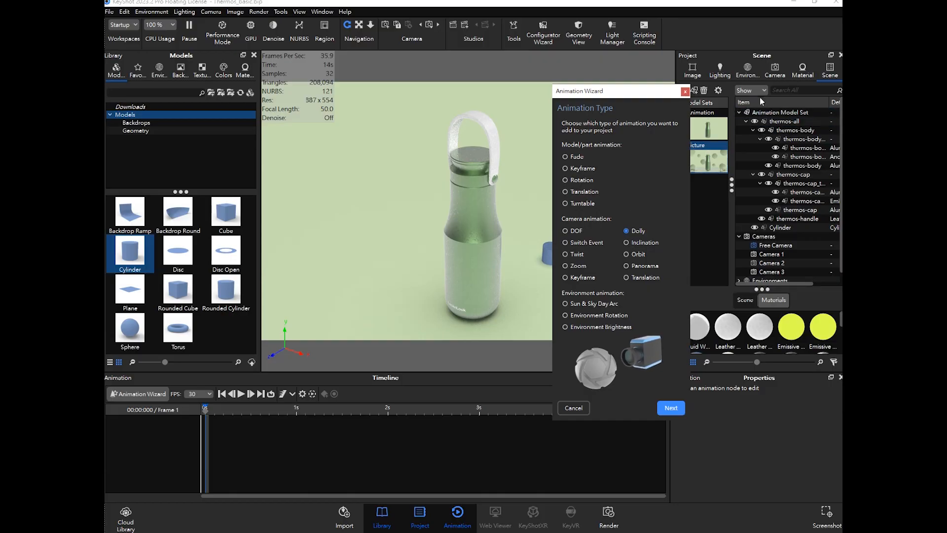
pyautogui.click(781, 75)
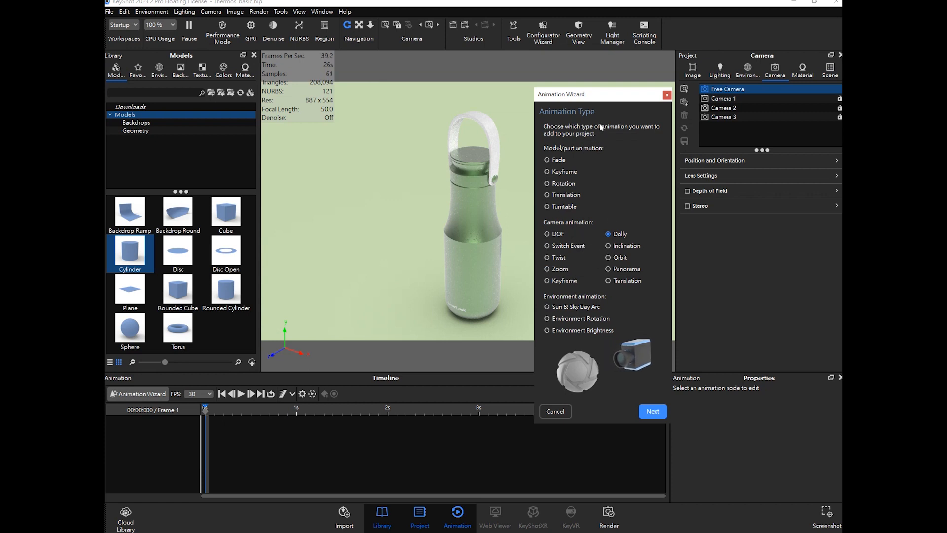
pyautogui.moveTo(593, 101); pyautogui.dragTo(609, 89)
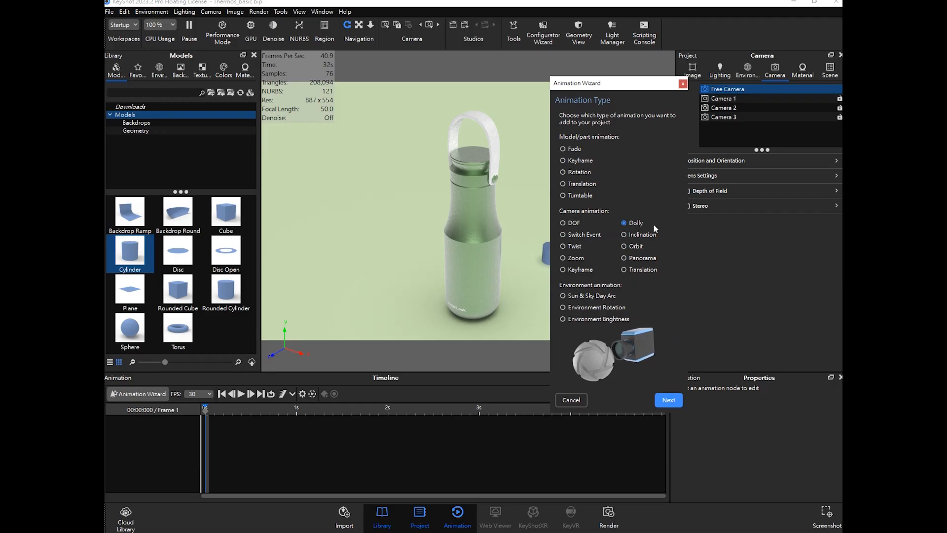
pyautogui.click(668, 400)
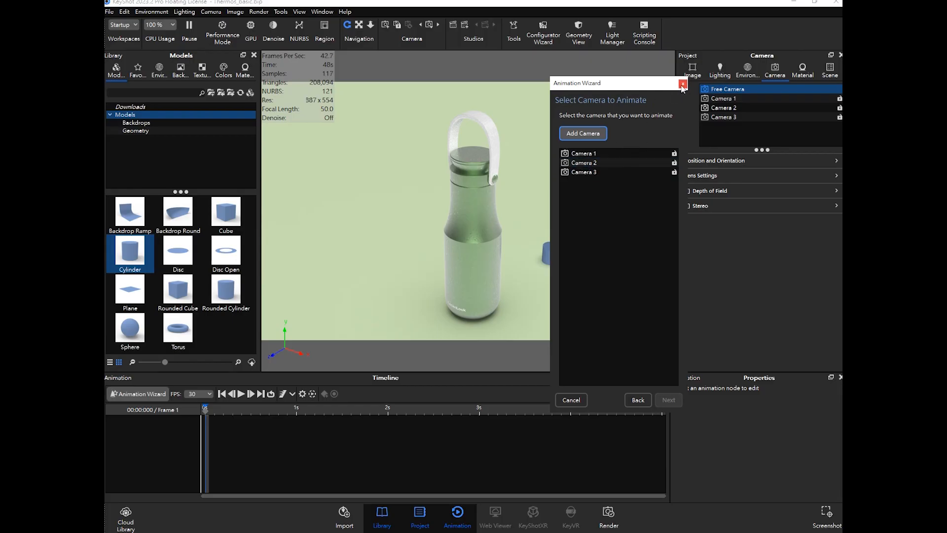
# - Add a new camera and rename it Animation
pyautogui.moveTo(654, 88); pyautogui.dragTo(625, 93)
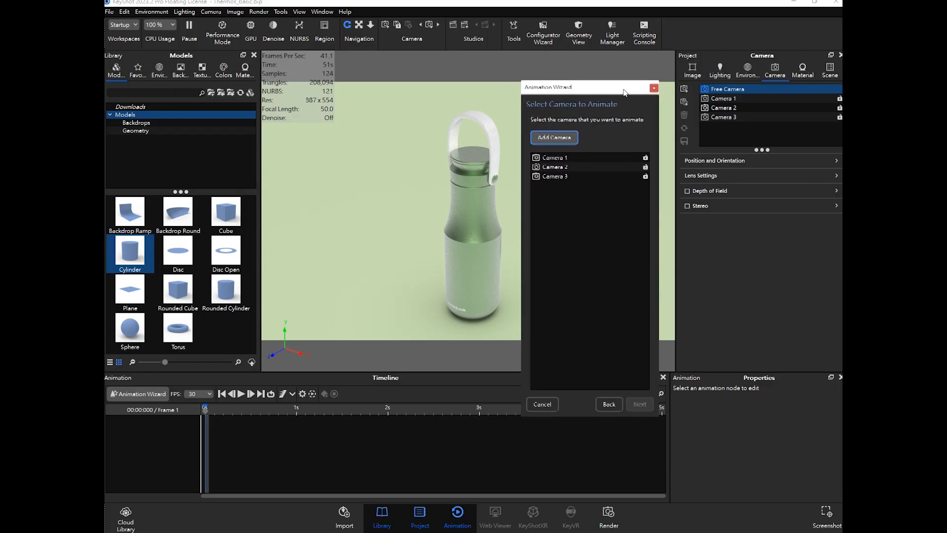
pyautogui.click(725, 129)
pyautogui.click(685, 90)
pyautogui.doubleClick(733, 126)
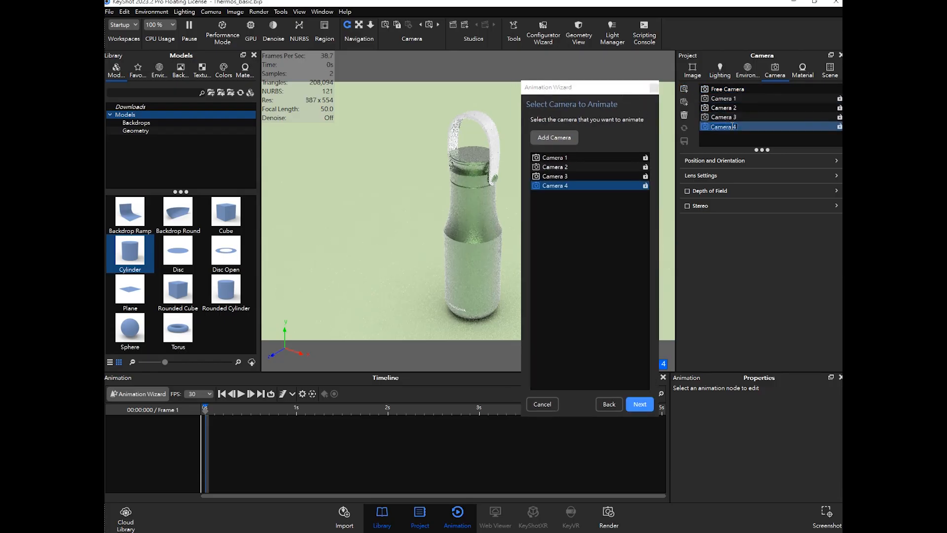
pyautogui.write('Aㄙㄛㄩㄇㄔ')
pyautogui.press('BackSpace')
pyautogui.press('BackSpace')
pyautogui.press('BackSpace')
pyautogui.write('nimation')
pyautogui.press('Return')
# - Select the Animation camera as the one to animate and continue to the animation properties
pyautogui.click(583, 188)
pyautogui.click(583, 188)
pyautogui.click(590, 186)
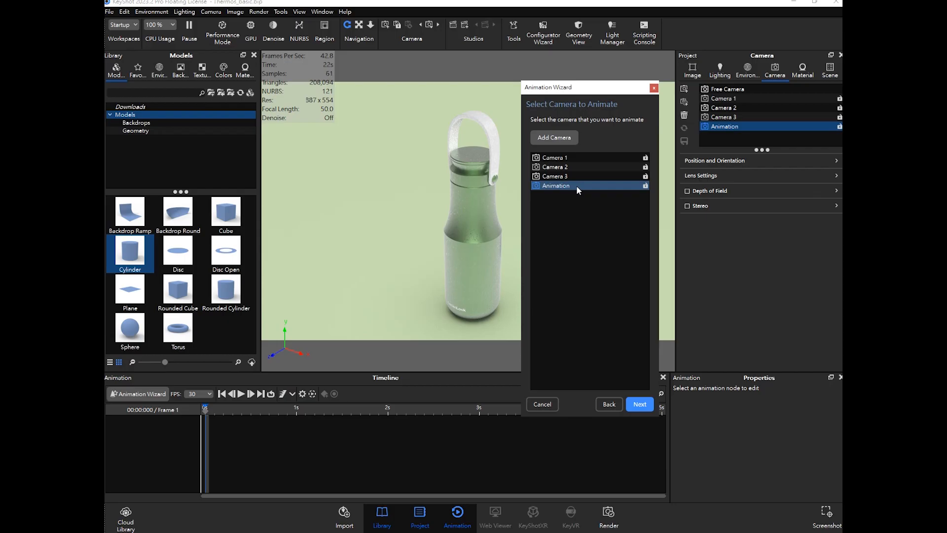
pyautogui.moveTo(578, 94); pyautogui.dragTo(582, 93)
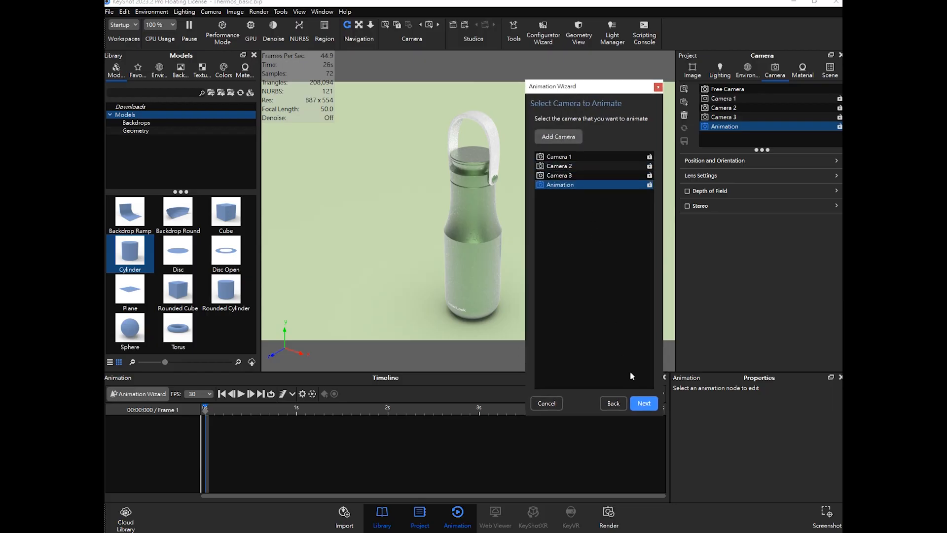
pyautogui.click(644, 404)
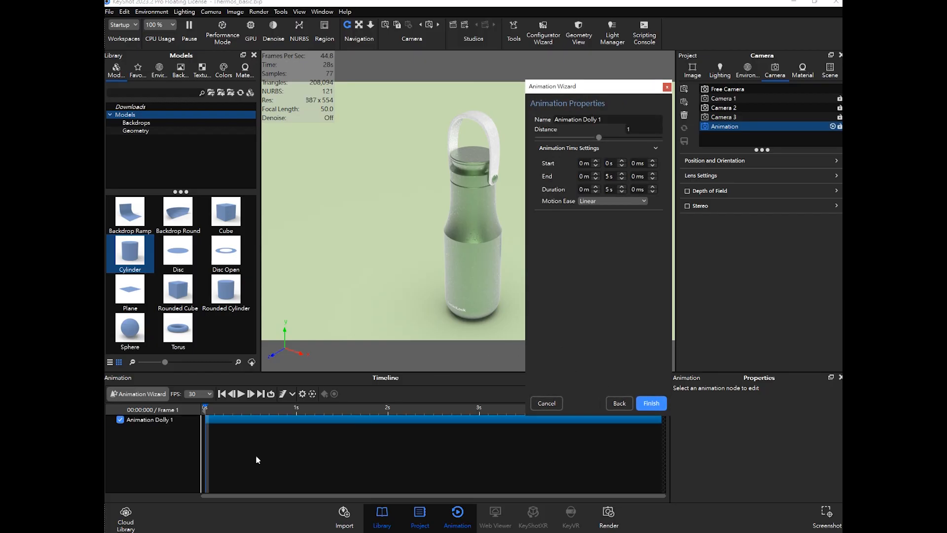
# - Try dolly distances of 100 and 500 while scrubbing the timeline to preview them
pyautogui.moveTo(225, 410); pyautogui.dragTo(206, 413)
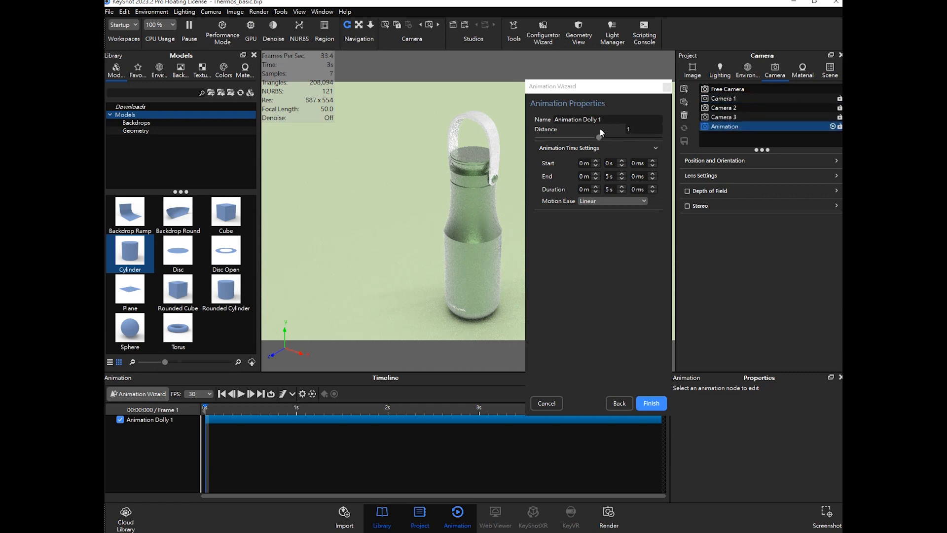
pyautogui.doubleClick(638, 129)
pyautogui.write('50')
pyautogui.press('Return')
pyautogui.moveTo(623, 90); pyautogui.dragTo(768, 104)
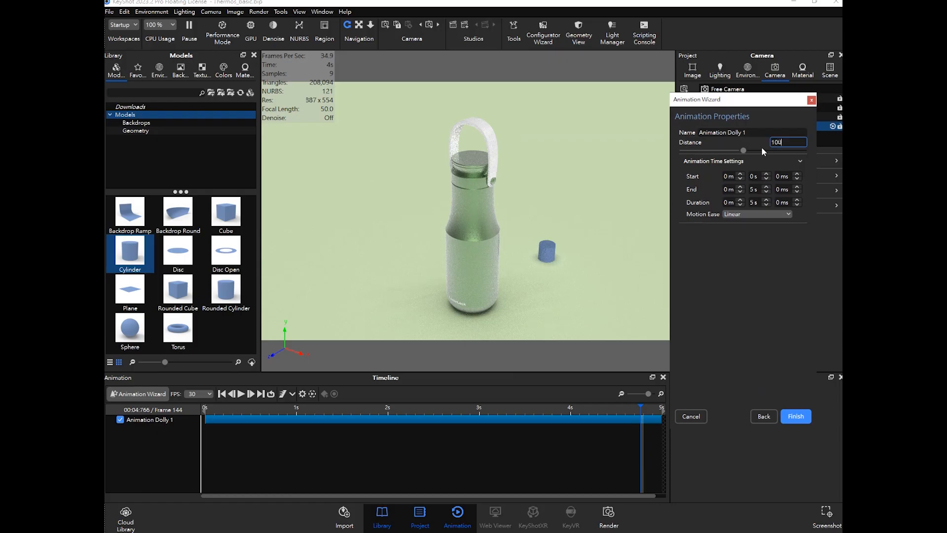
pyautogui.moveTo(640, 407); pyautogui.dragTo(664, 413)
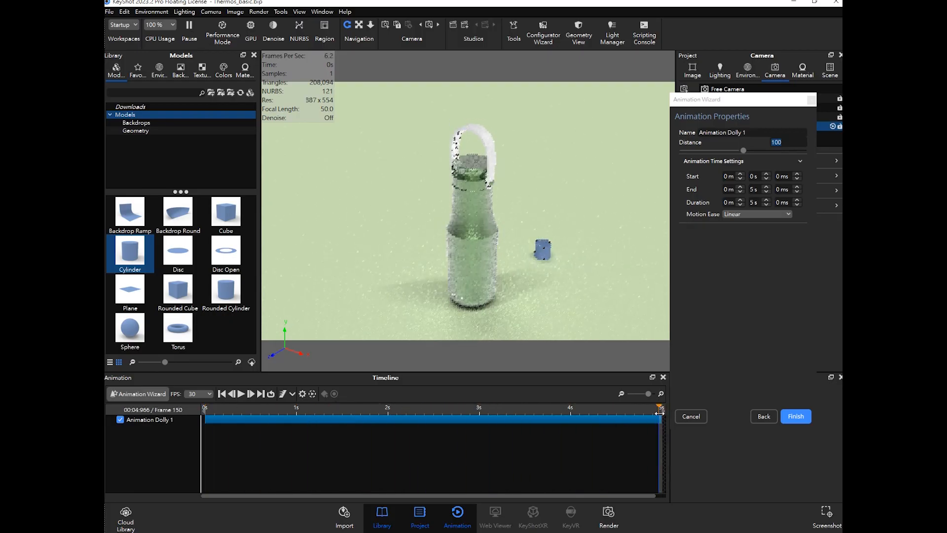
pyautogui.doubleClick(790, 144)
pyautogui.write('5')
pyautogui.moveTo(788, 143); pyautogui.dragTo(751, 143)
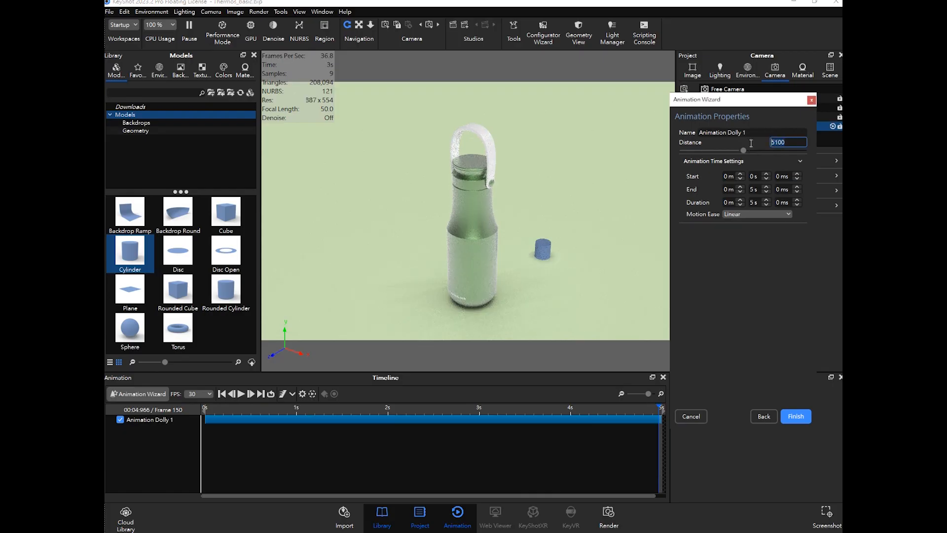
pyautogui.press('Return')
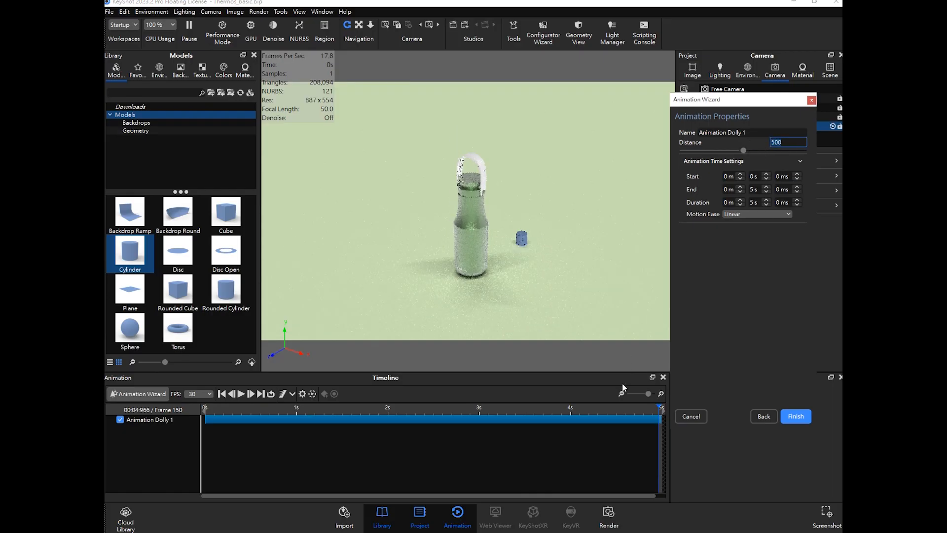
pyautogui.moveTo(659, 408)
pyautogui.mouseDown()
pyautogui.moveTo(225, 382)
pyautogui.moveTo(256, 392)
pyautogui.moveTo(664, 410)
pyautogui.mouseUp()
# - Set the dolly distance to -100
pyautogui.click(798, 142)
pyautogui.moveTo(798, 143); pyautogui.dragTo(744, 144)
pyautogui.write('-50')
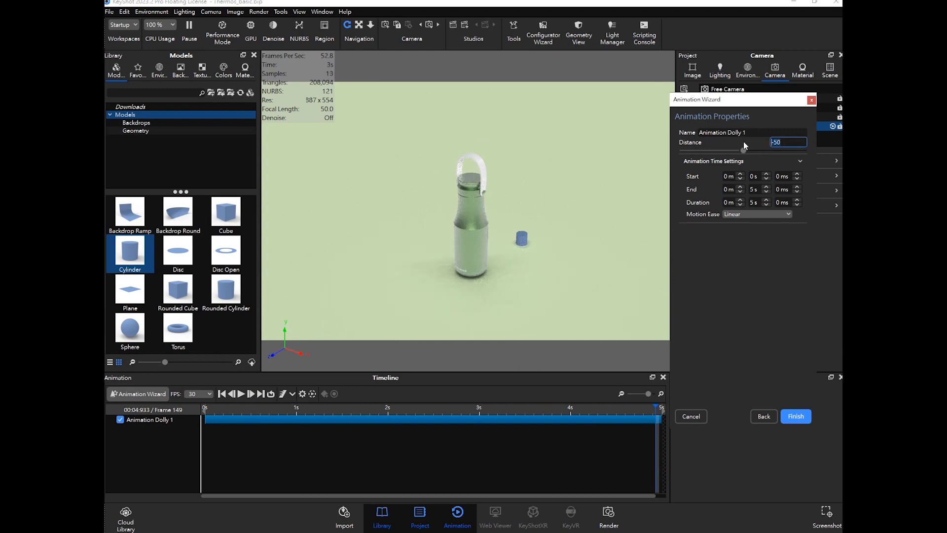
pyautogui.press('Return')
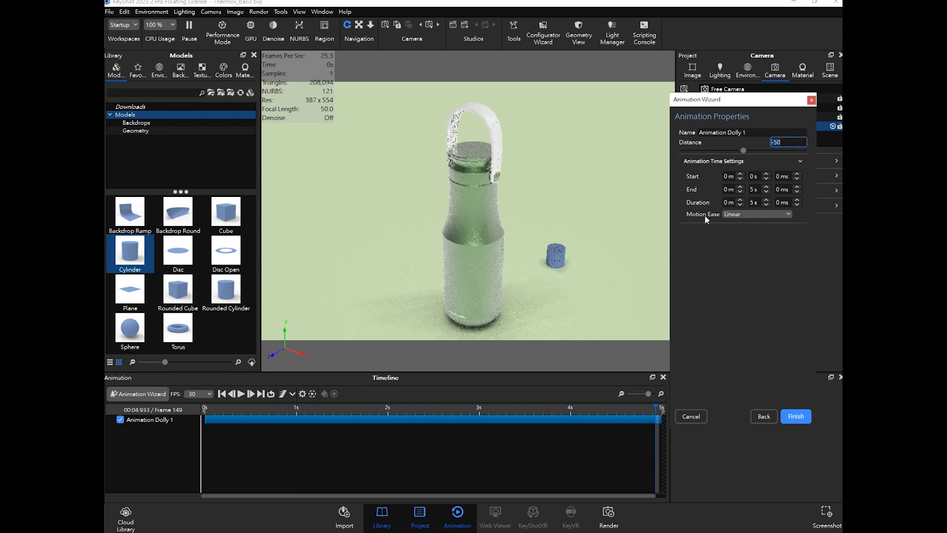
pyautogui.click(788, 143)
pyautogui.write('-100')
pyautogui.press('Return')
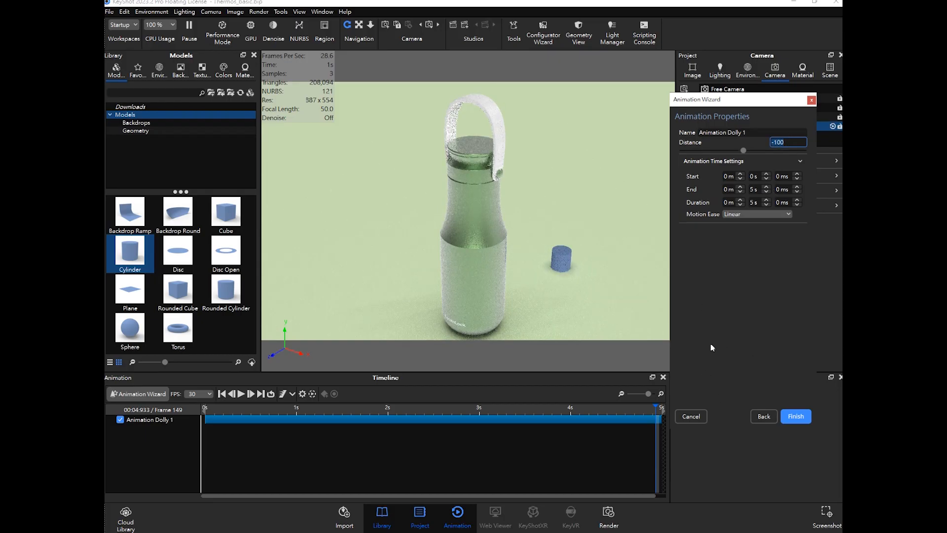
# - Set the dolly's end time to 2 s, finish the wizard and scrub the timeline to preview it
pyautogui.moveTo(755, 191); pyautogui.dragTo(743, 189)
pyautogui.write('2')
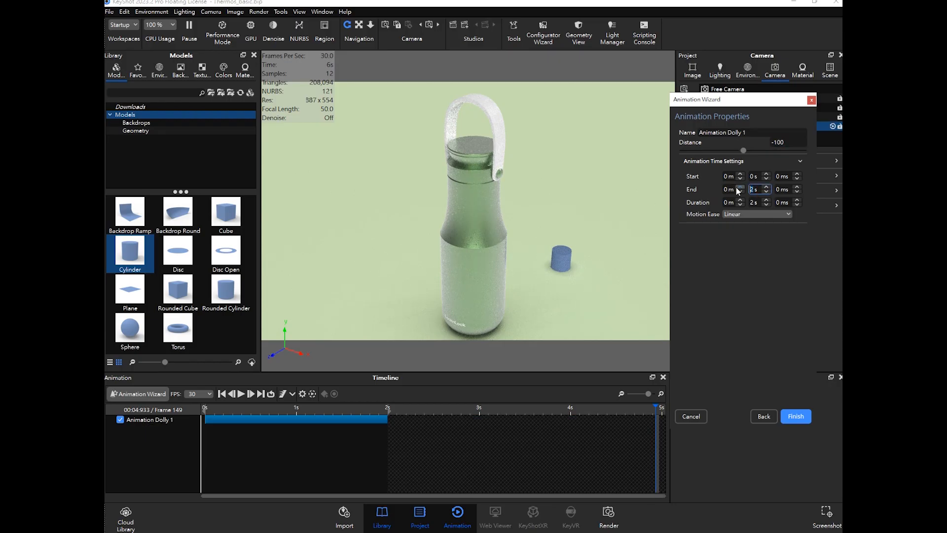
pyautogui.click(795, 416)
pyautogui.moveTo(220, 413); pyautogui.dragTo(388, 423)
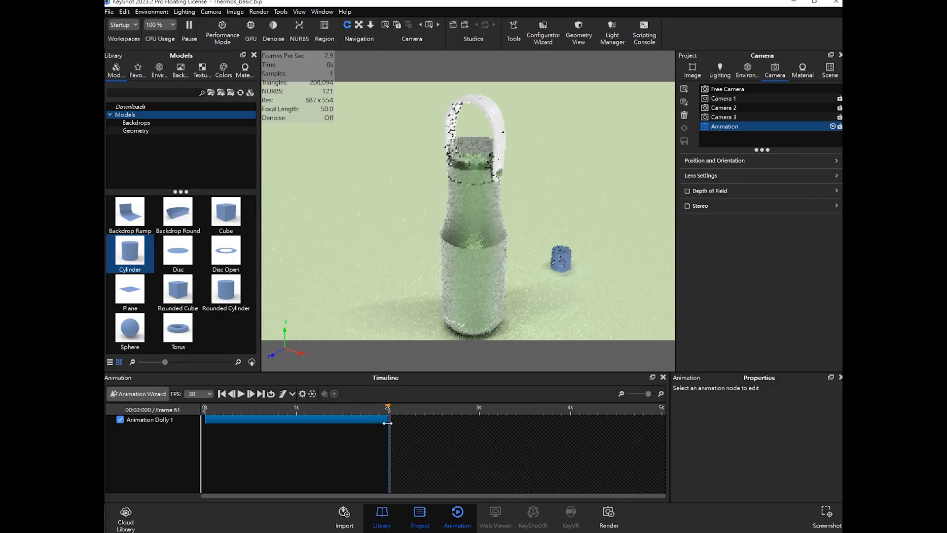
pyautogui.click(309, 406)
pyautogui.click(269, 408)
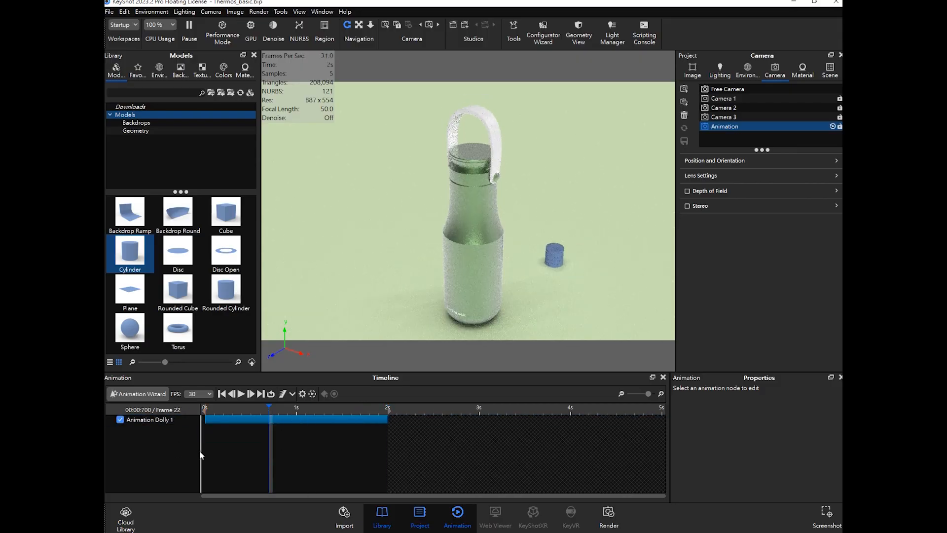
# - Start an Inclination camera animation in the Animation Wizard for the Animation camera
pyautogui.click(157, 395)
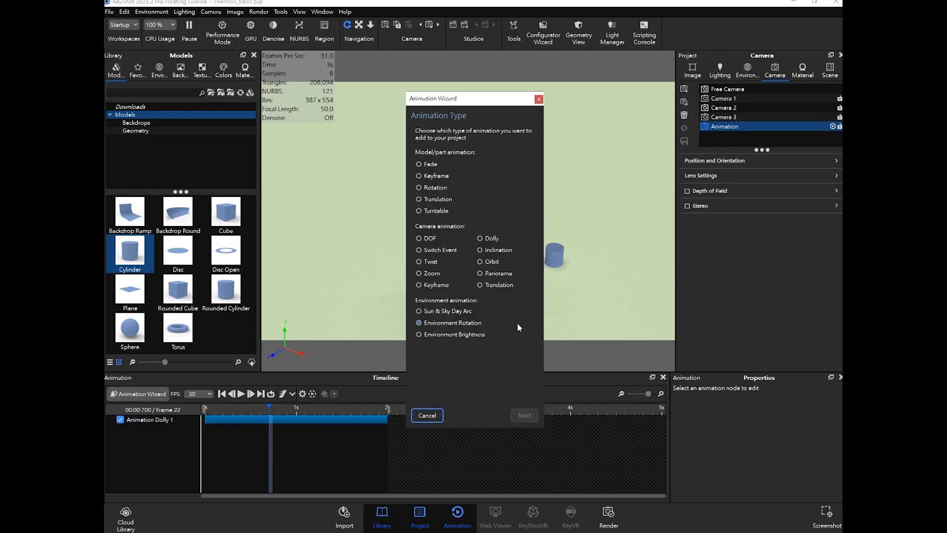
pyautogui.moveTo(497, 102); pyautogui.dragTo(666, 88)
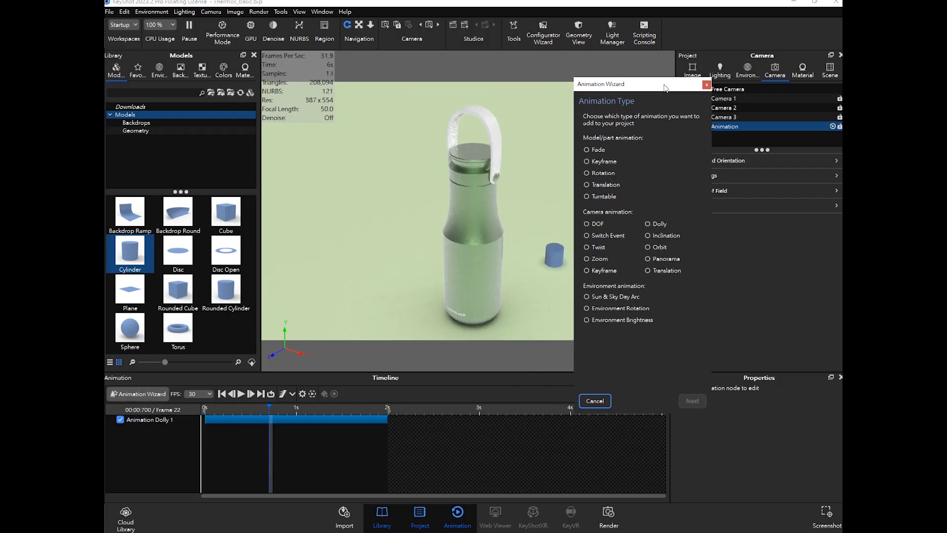
pyautogui.click(662, 237)
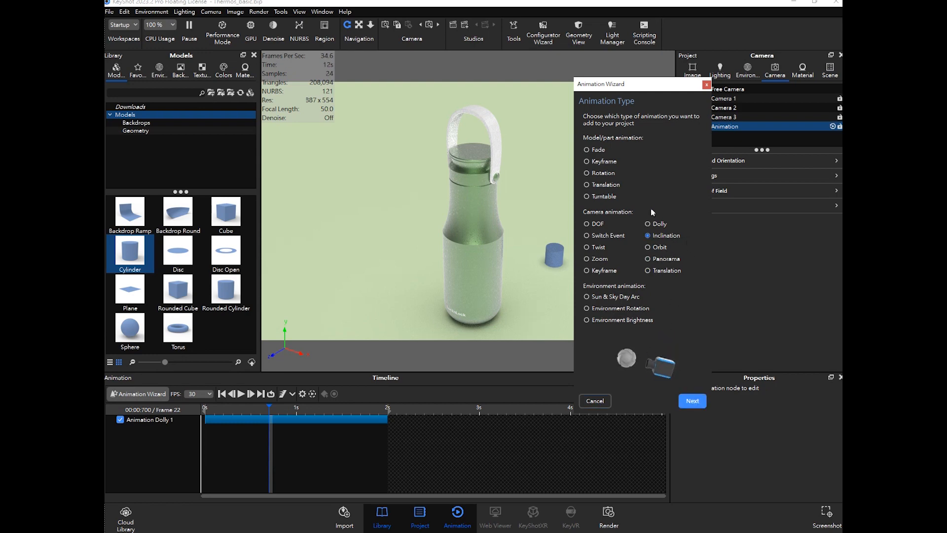
pyautogui.moveTo(654, 88); pyautogui.dragTo(661, 80)
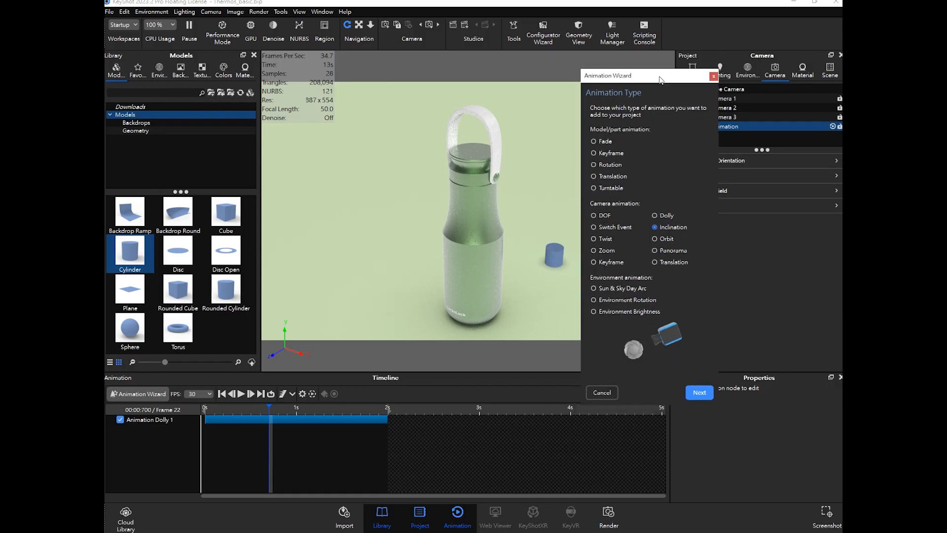
pyautogui.click(699, 393)
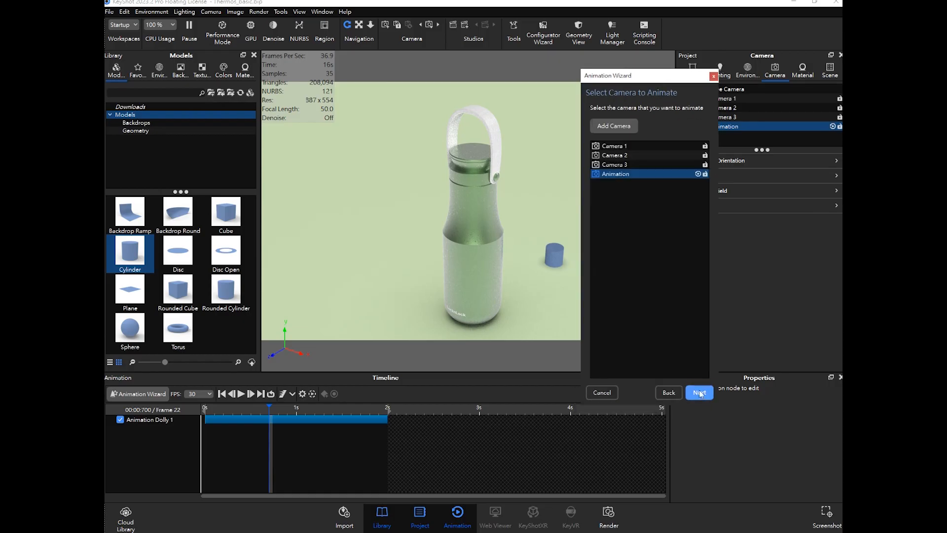
pyautogui.click(632, 178)
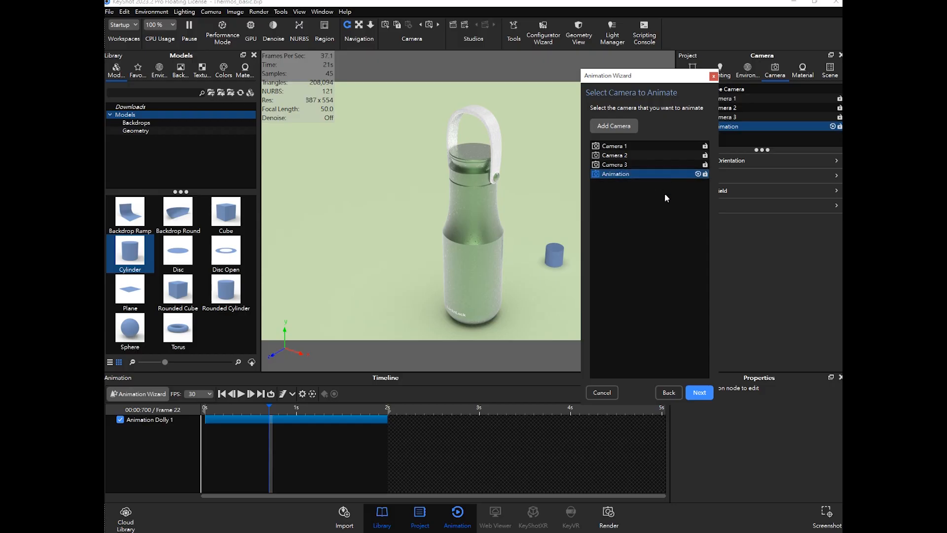
pyautogui.click(701, 393)
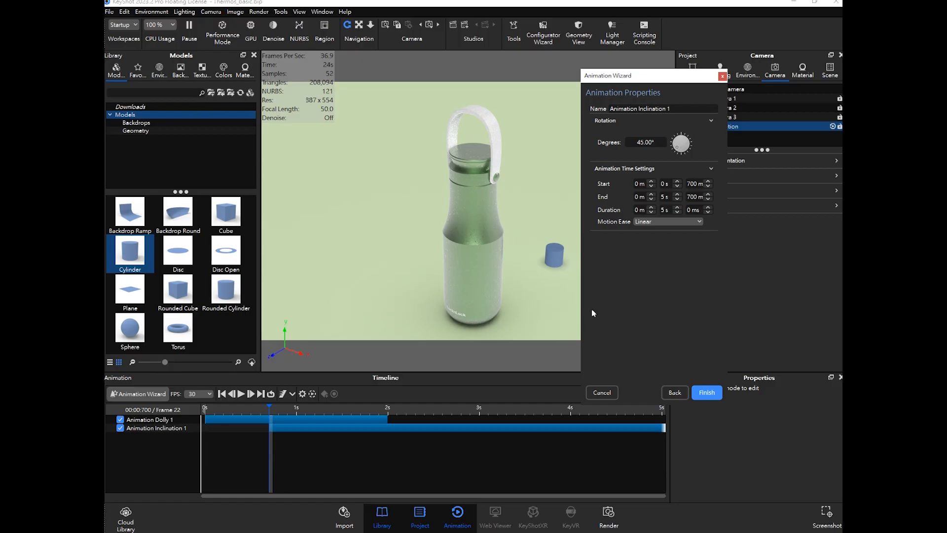
# - Set the inclination's end time to 2 s, preview it on the timeline and finish the wizard
pyautogui.moveTo(309, 427); pyautogui.dragTo(387, 412)
pyautogui.moveTo(670, 197); pyautogui.dragTo(653, 196)
pyautogui.write('2')
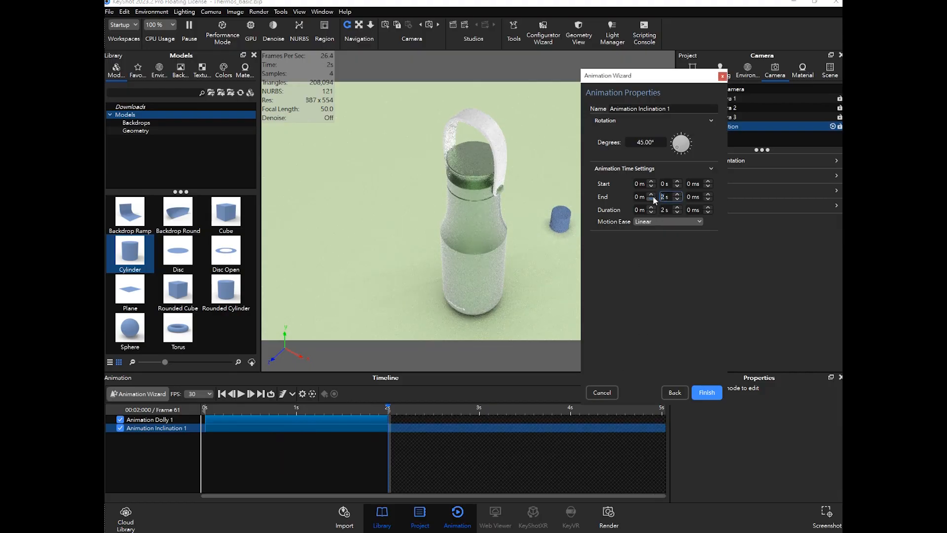
pyautogui.moveTo(388, 409); pyautogui.dragTo(346, 414)
pyautogui.moveTo(398, 417); pyautogui.dragTo(217, 425)
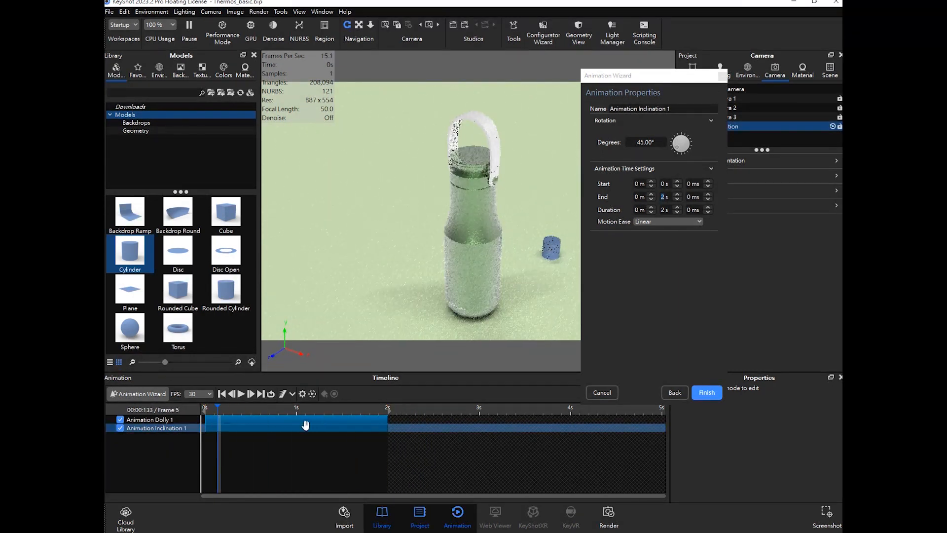
pyautogui.click(707, 393)
pyautogui.moveTo(259, 407); pyautogui.dragTo(187, 427)
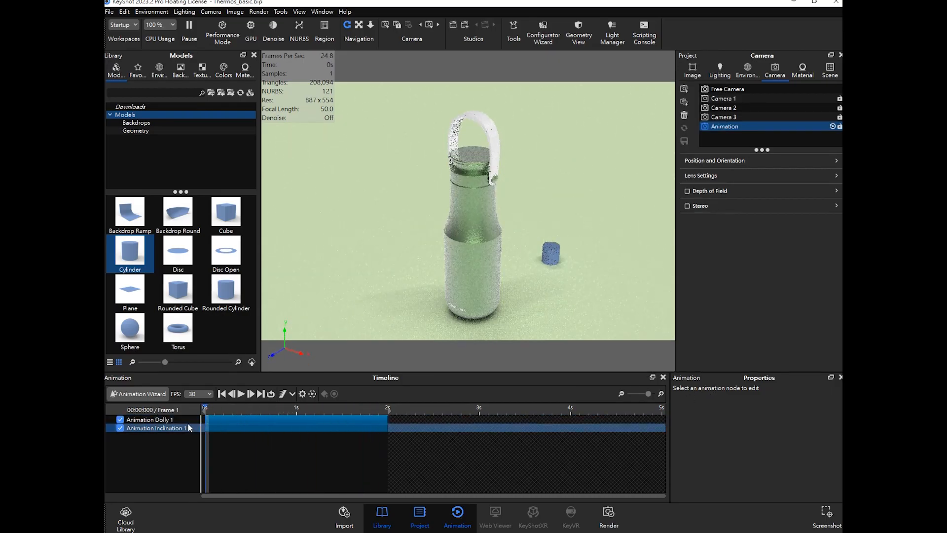
# - Start an Orbit camera animation in the Animation Wizard for the Animation camera
pyautogui.click(152, 393)
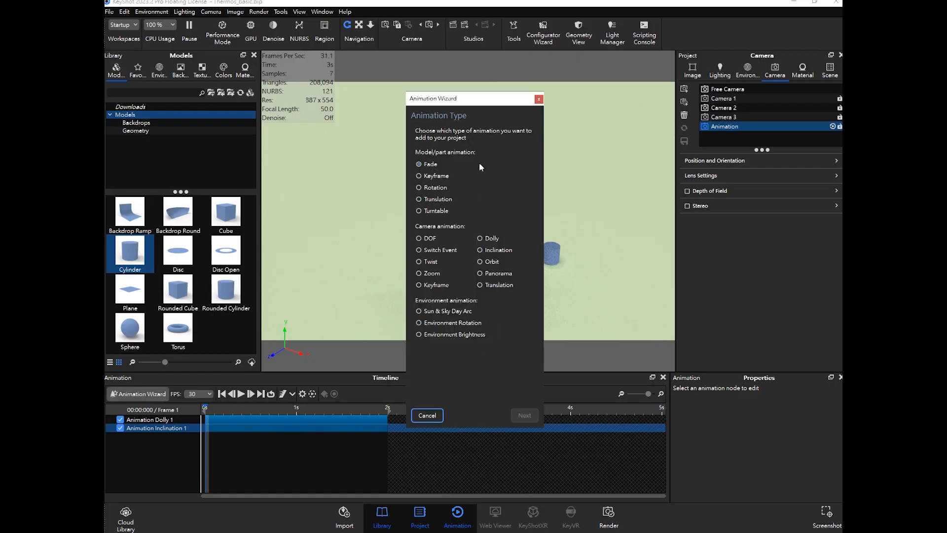
pyautogui.moveTo(502, 102); pyautogui.dragTo(644, 73)
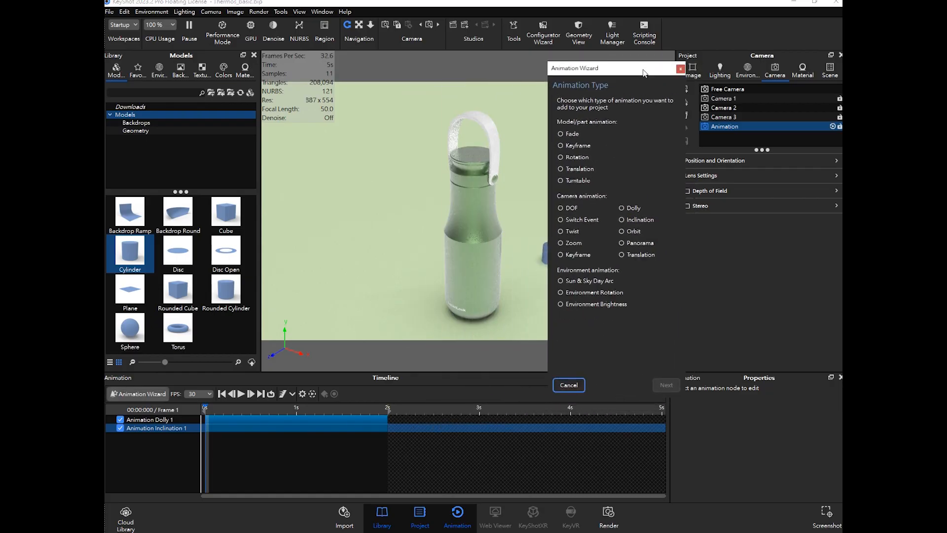
pyautogui.click(628, 231)
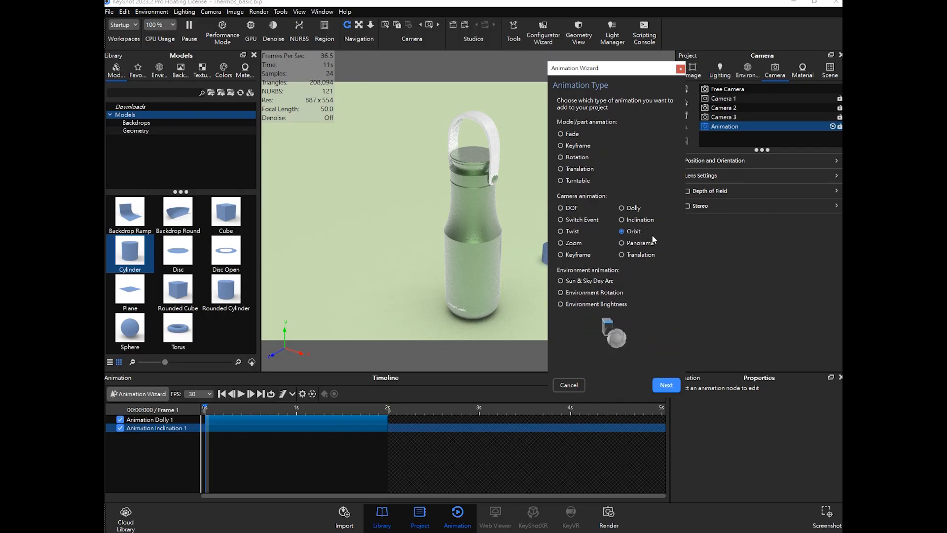
pyautogui.click(667, 385)
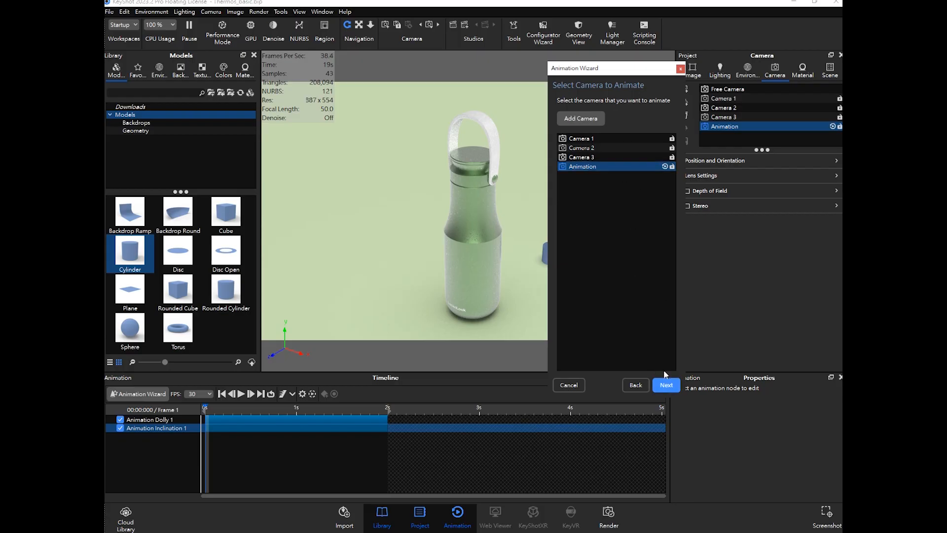
pyautogui.click(667, 384)
# - Set the orbit's end time to 2 s and finish the wizard
pyautogui.click(637, 189)
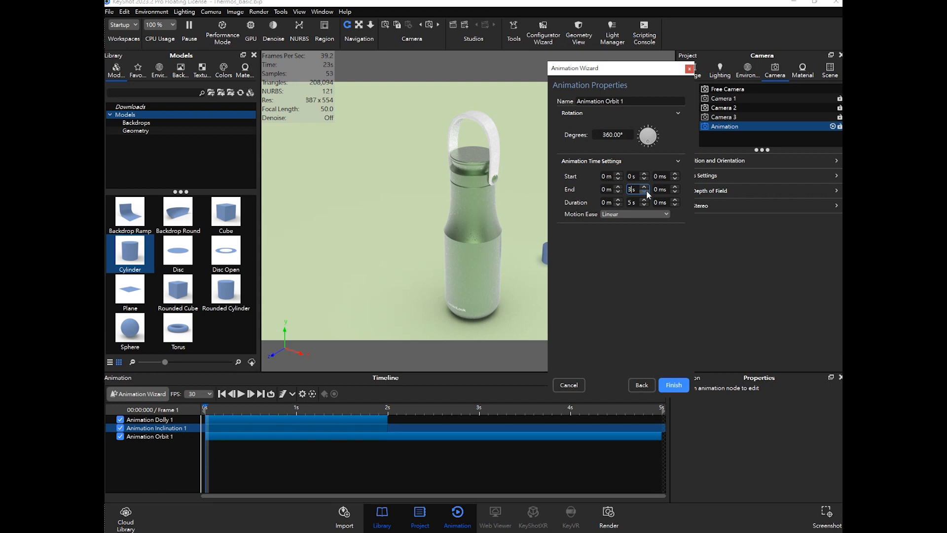
pyautogui.click(647, 192)
pyautogui.click(646, 192)
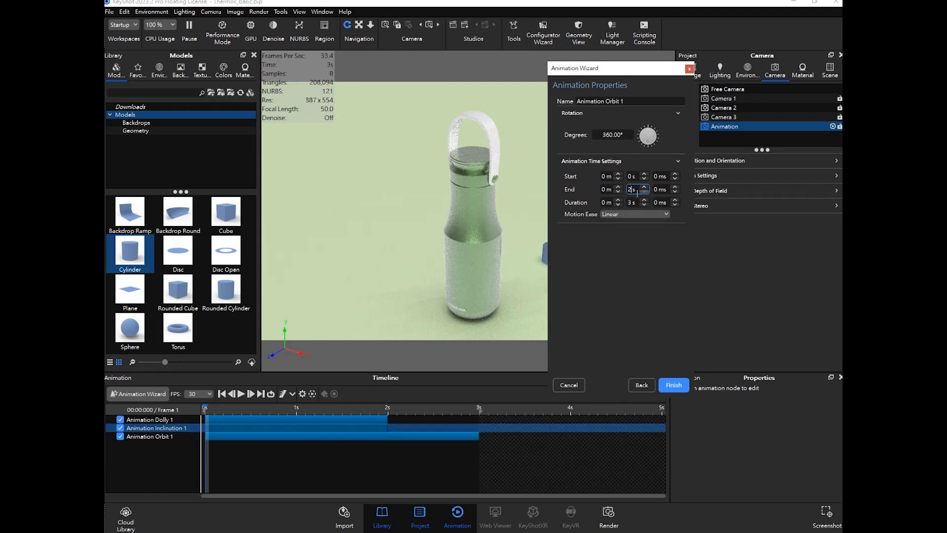
pyautogui.write('2')
pyautogui.click(671, 385)
# - Play the orbit on the timeline and inspect its properties to preview it
pyautogui.click(242, 393)
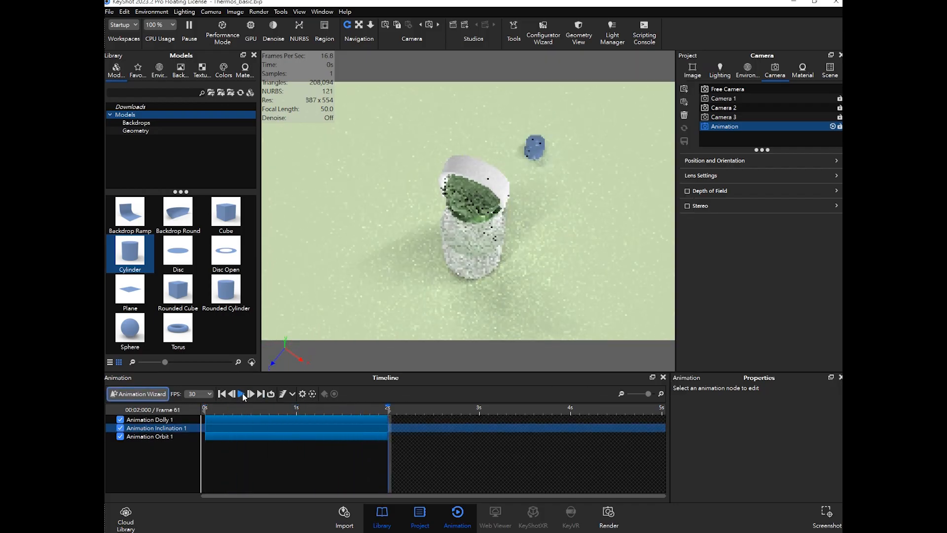
pyautogui.click(242, 395)
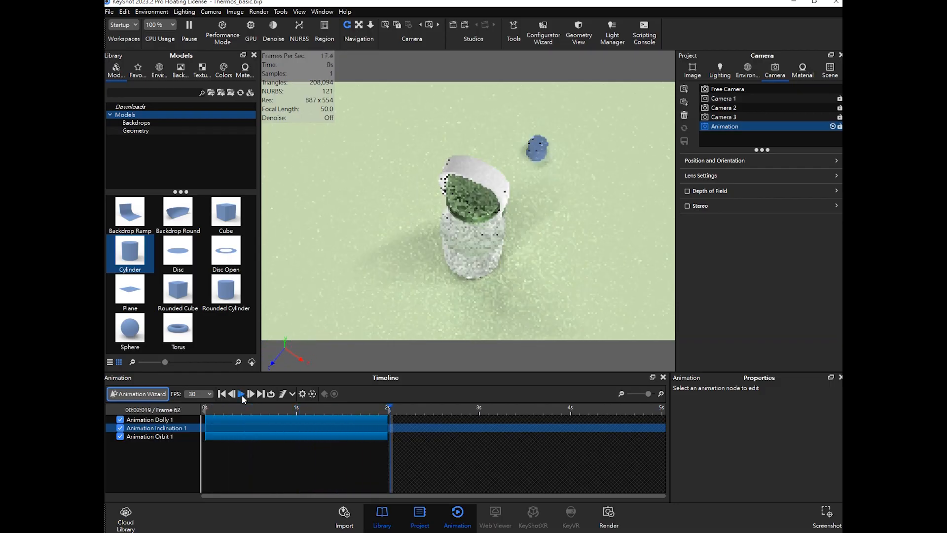
pyautogui.click(295, 438)
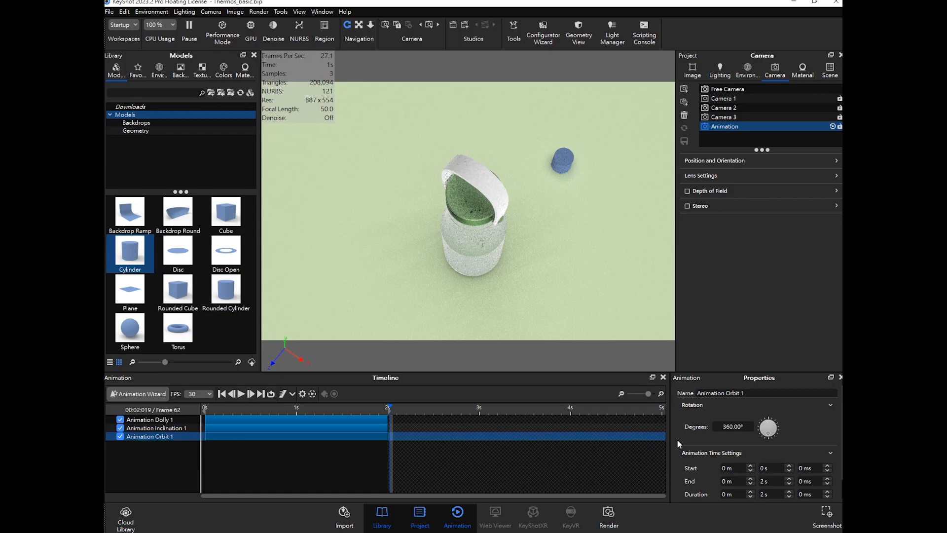
pyautogui.scroll(-1, 712, 445)
pyautogui.moveTo(388, 407); pyautogui.dragTo(208, 408)
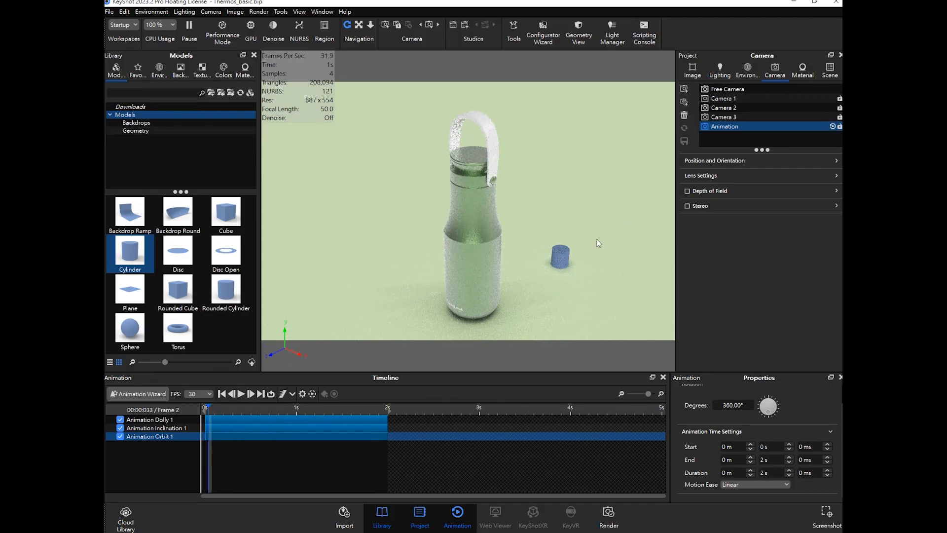
# - Switch between Camera 3 and the Animation camera to compare their views
pyautogui.click(720, 140)
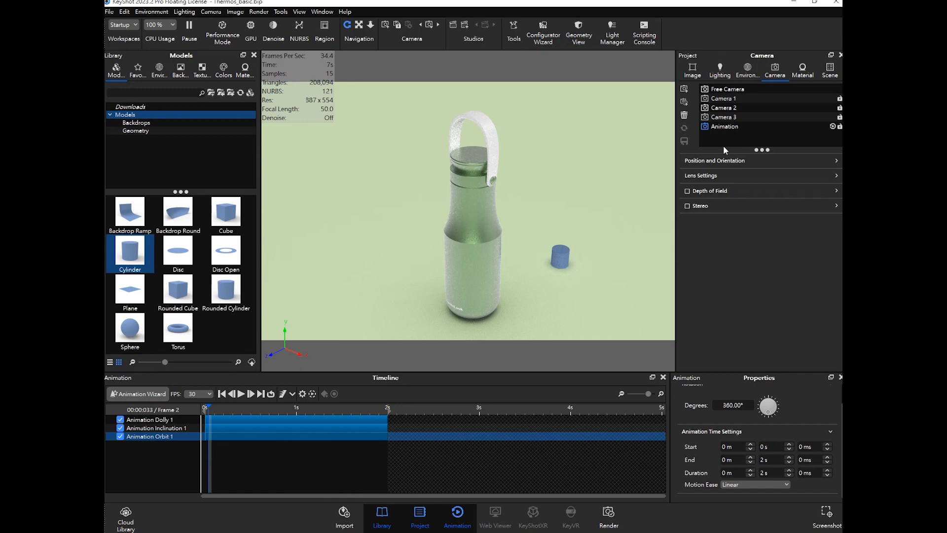
pyautogui.click(750, 117)
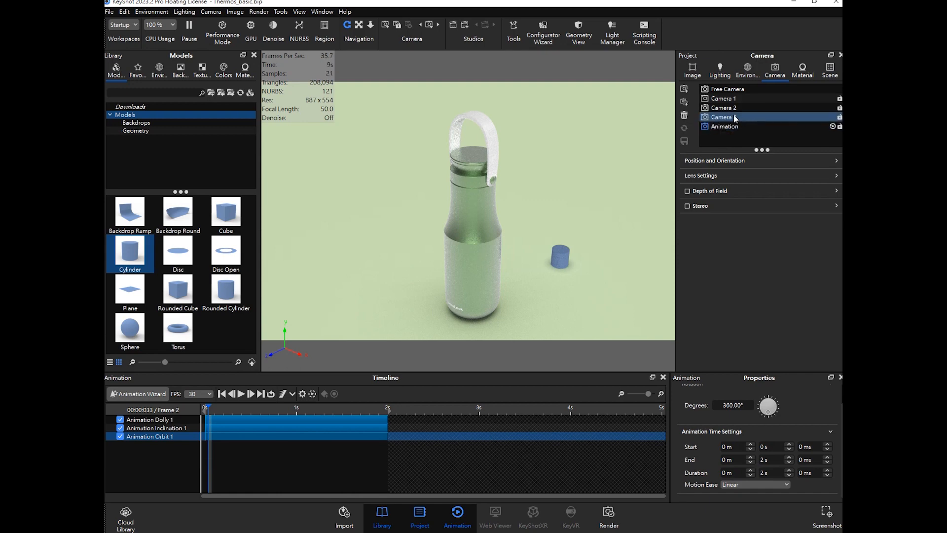
pyautogui.click(738, 111)
pyautogui.click(736, 117)
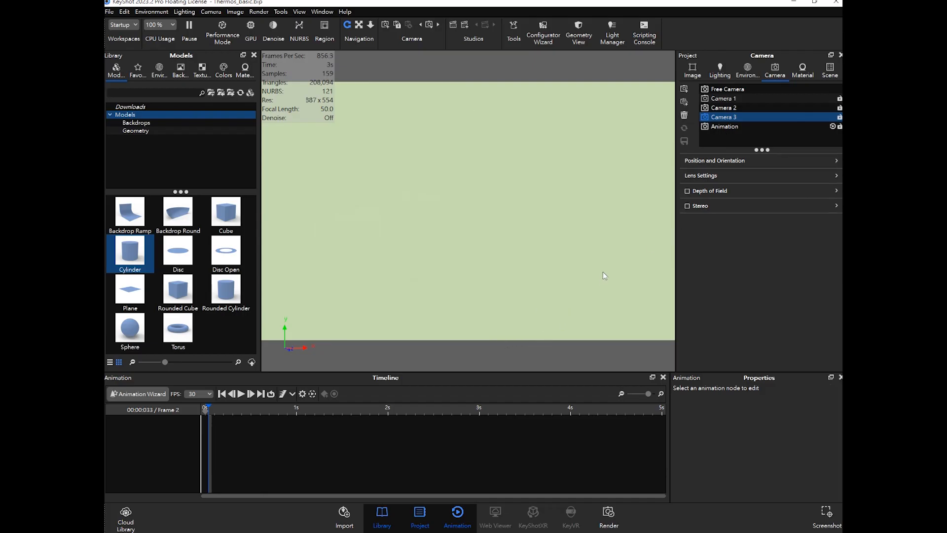
pyautogui.click(725, 127)
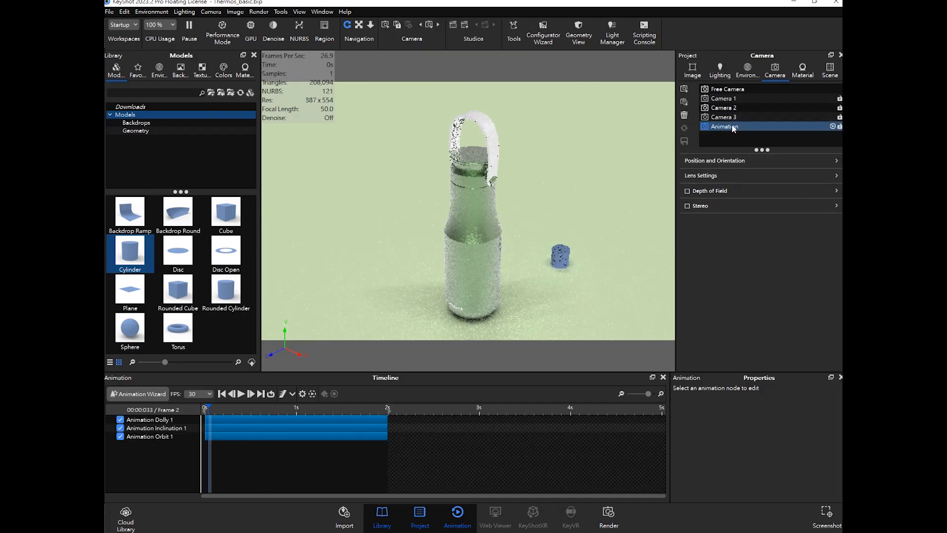
pyautogui.click(734, 117)
pyautogui.click(734, 127)
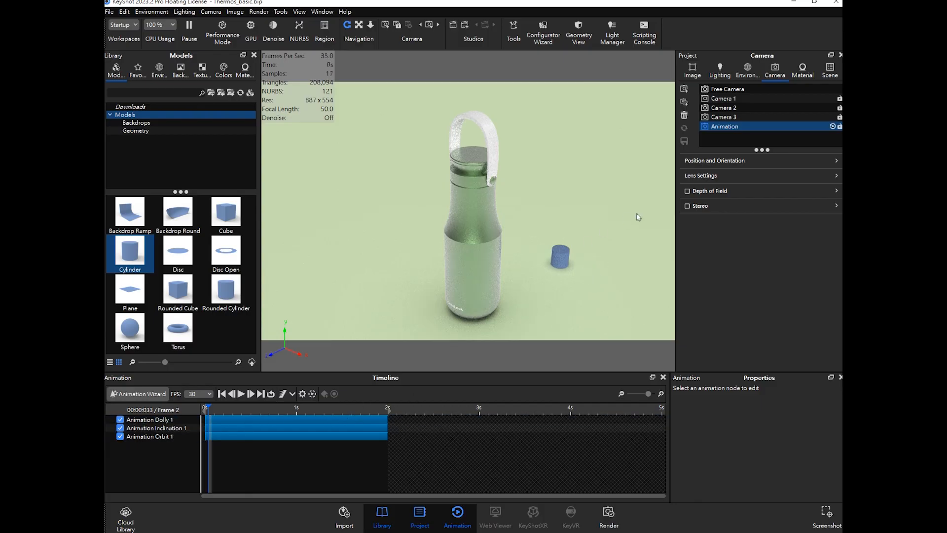
# - Save the scene file
pyautogui.click(109, 12)
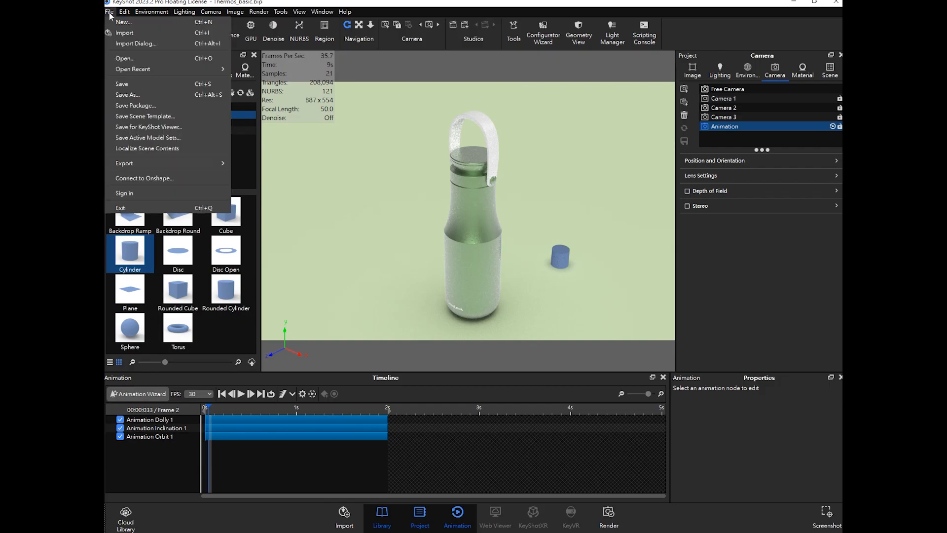
pyautogui.click(131, 88)
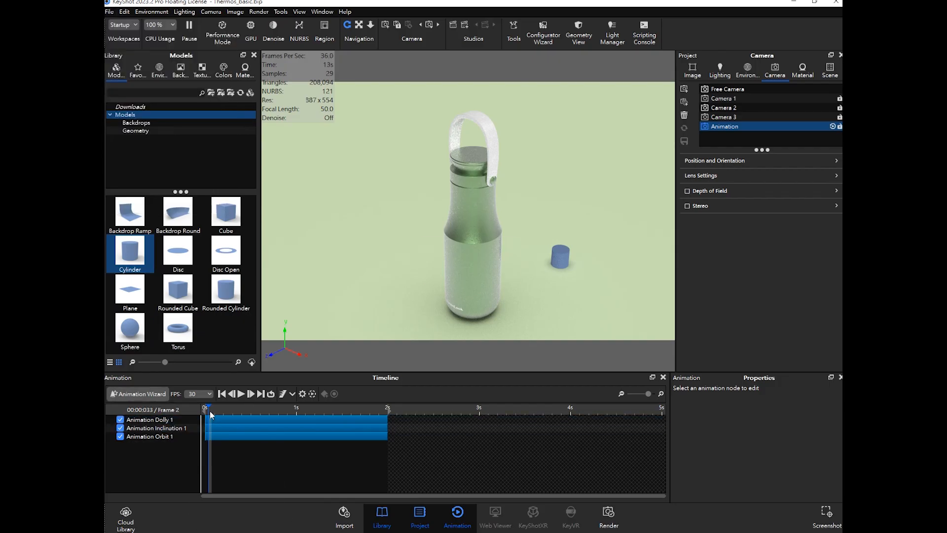
# - Disable the Dolly, Inclination and Orbit animation tracks on the timeline
pyautogui.moveTo(209, 410); pyautogui.dragTo(204, 409)
pyautogui.click(119, 419)
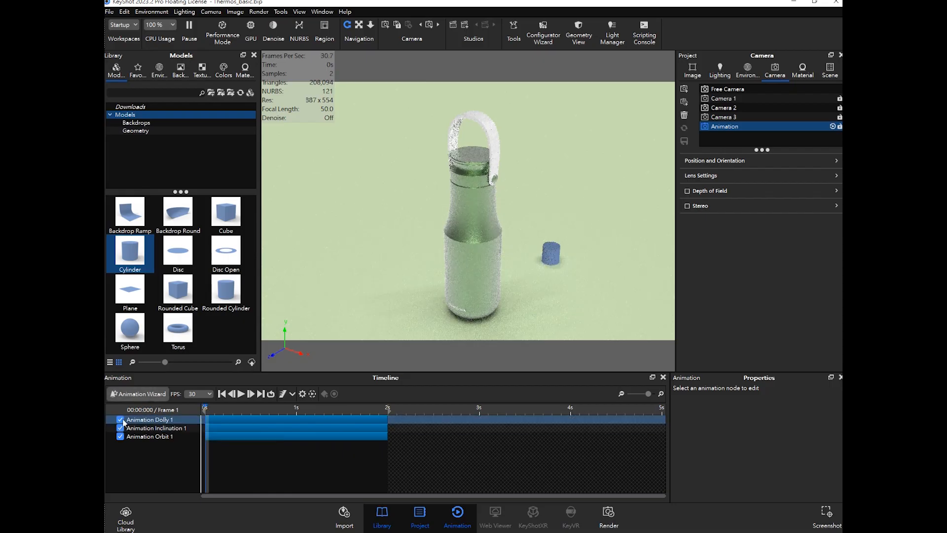
pyautogui.click(119, 428)
pyautogui.click(119, 436)
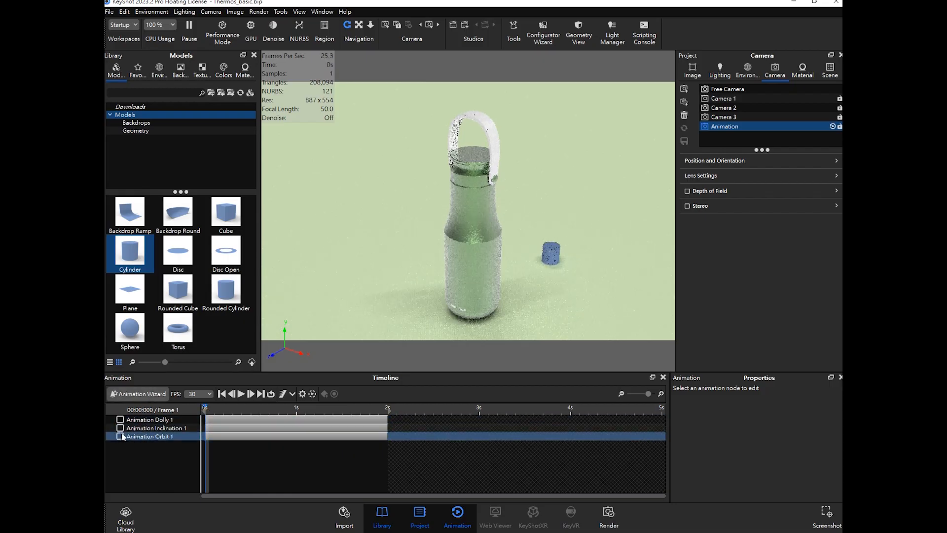
# - Add a Panorama camera animation to the Animation camera through the Animation Wizard
pyautogui.click(145, 394)
pyautogui.click(497, 285)
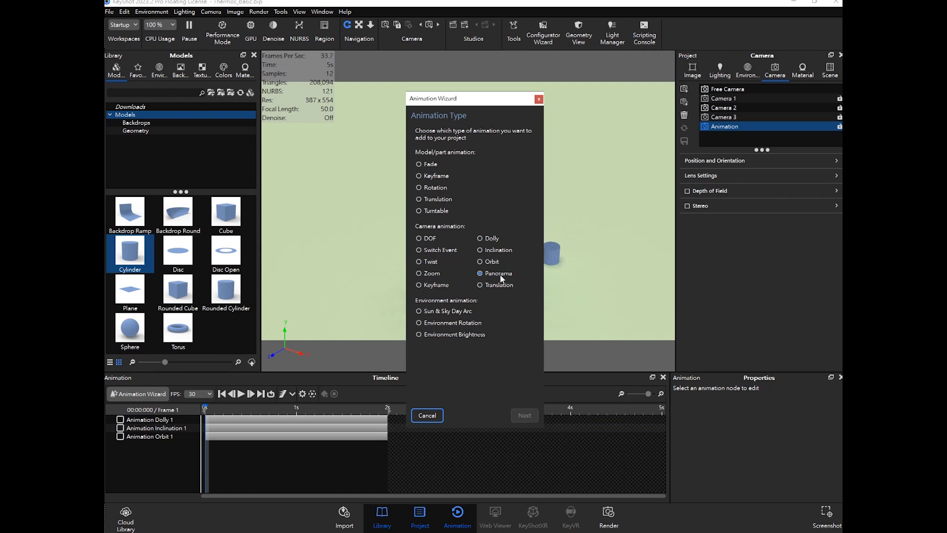
pyautogui.click(498, 285)
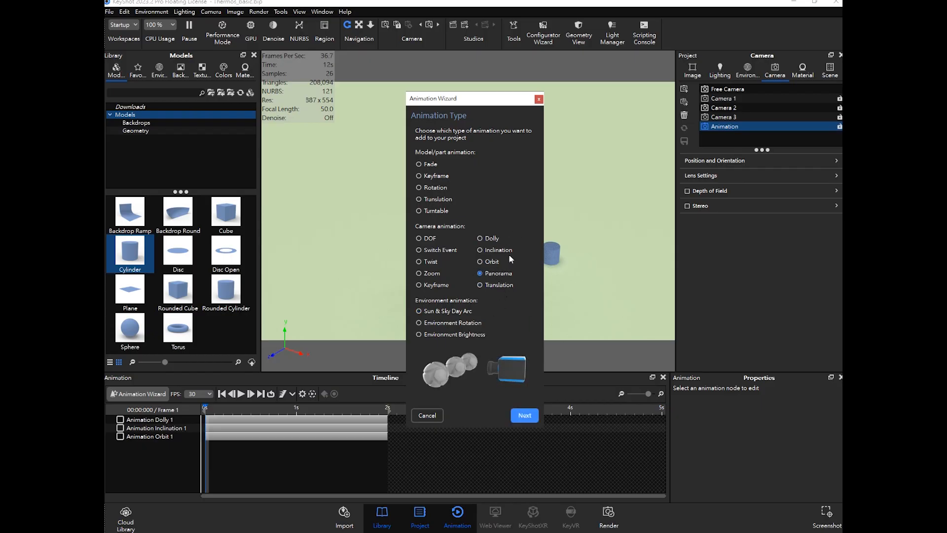
pyautogui.click(516, 324)
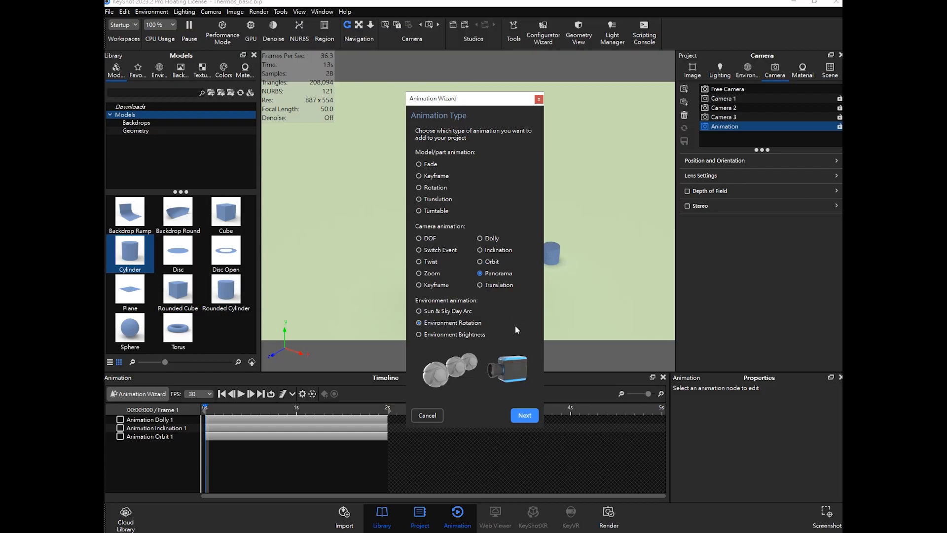
pyautogui.click(525, 415)
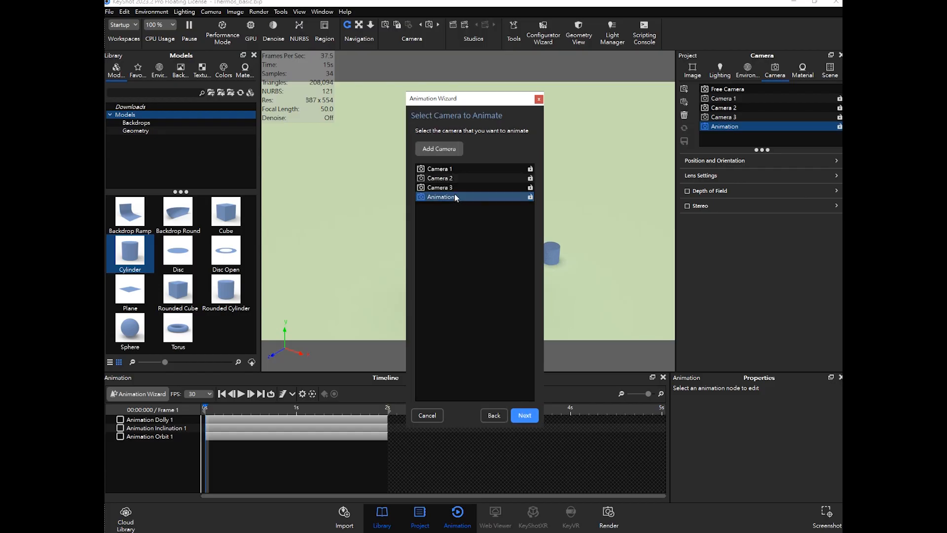
pyautogui.click(524, 414)
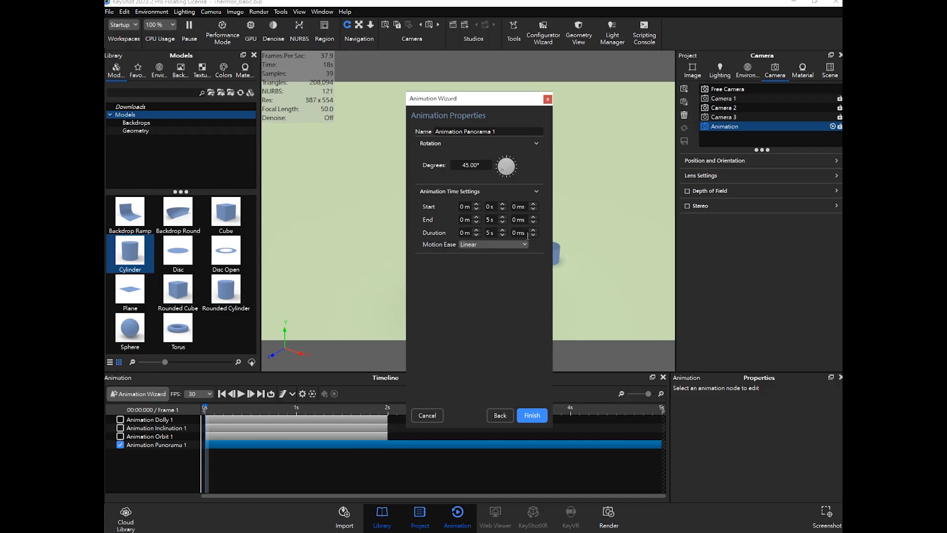
pyautogui.press('Return')
pyautogui.click(531, 417)
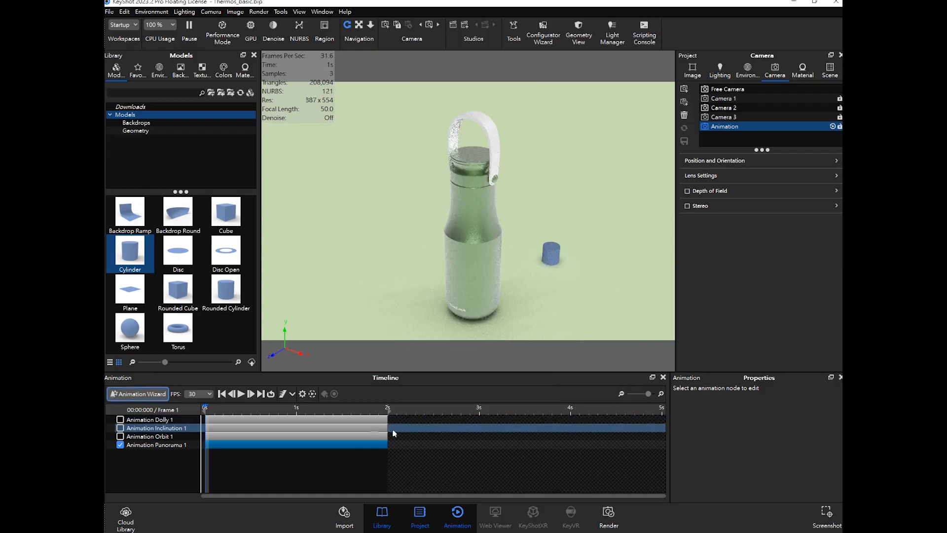
# - Set the panorama animation's rotation to 10 degrees
pyautogui.moveTo(207, 408)
pyautogui.mouseDown()
pyautogui.moveTo(374, 407)
pyautogui.moveTo(205, 408)
pyautogui.mouseUp()
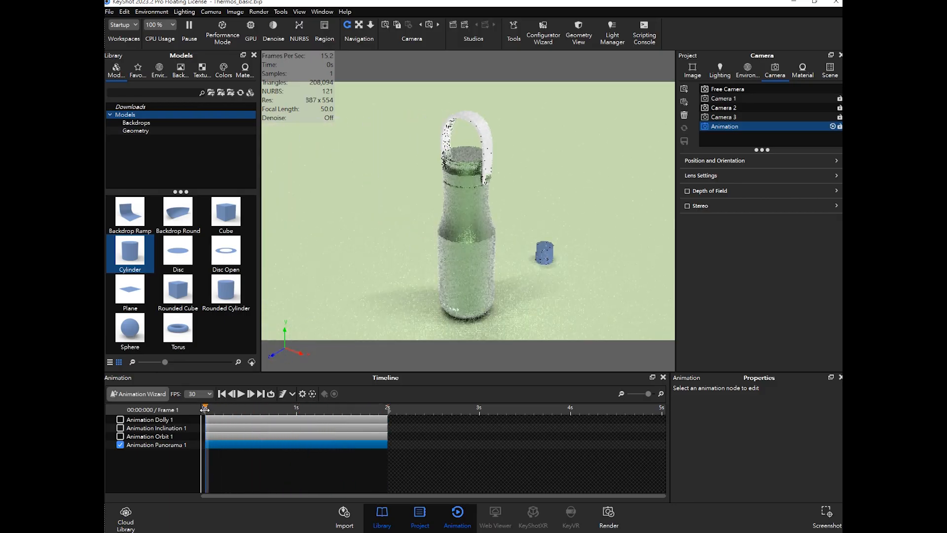
pyautogui.click(167, 446)
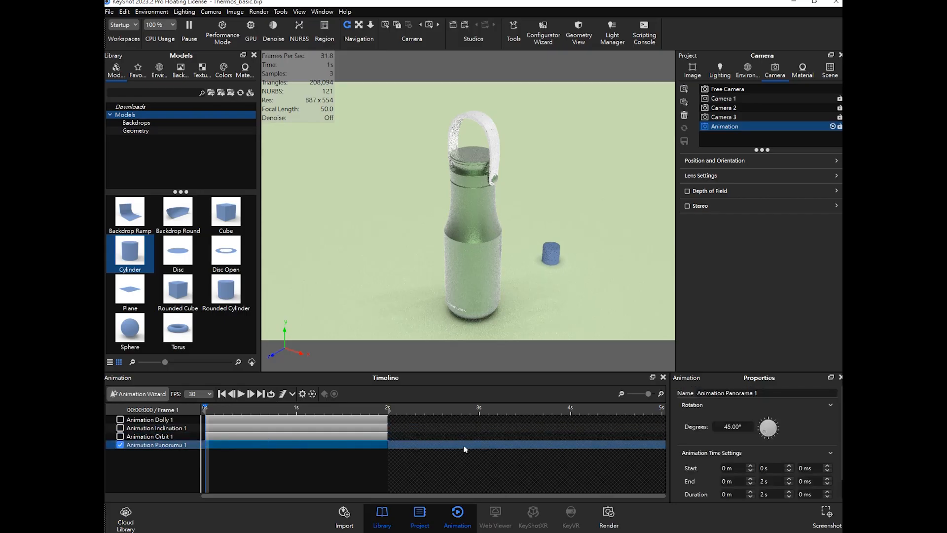
pyautogui.click(716, 427)
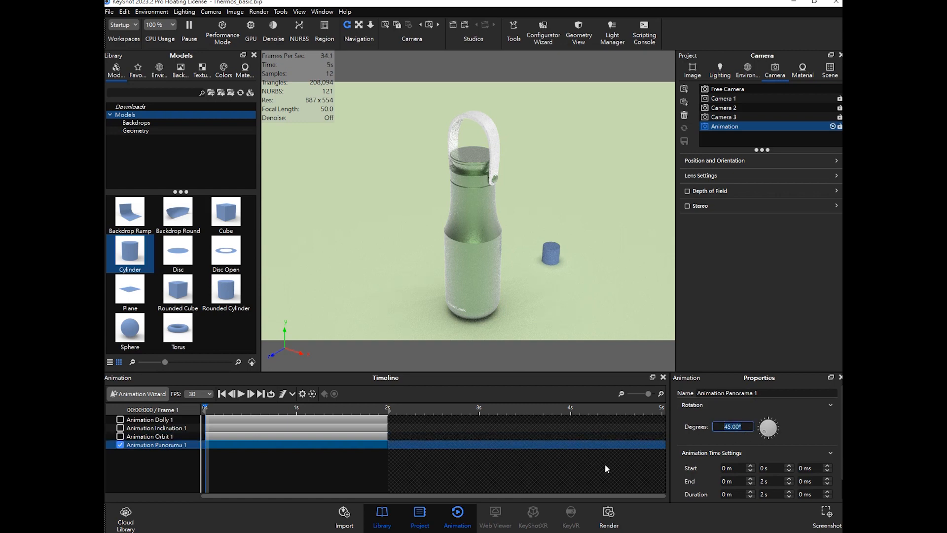
pyautogui.moveTo(205, 408); pyautogui.dragTo(383, 409)
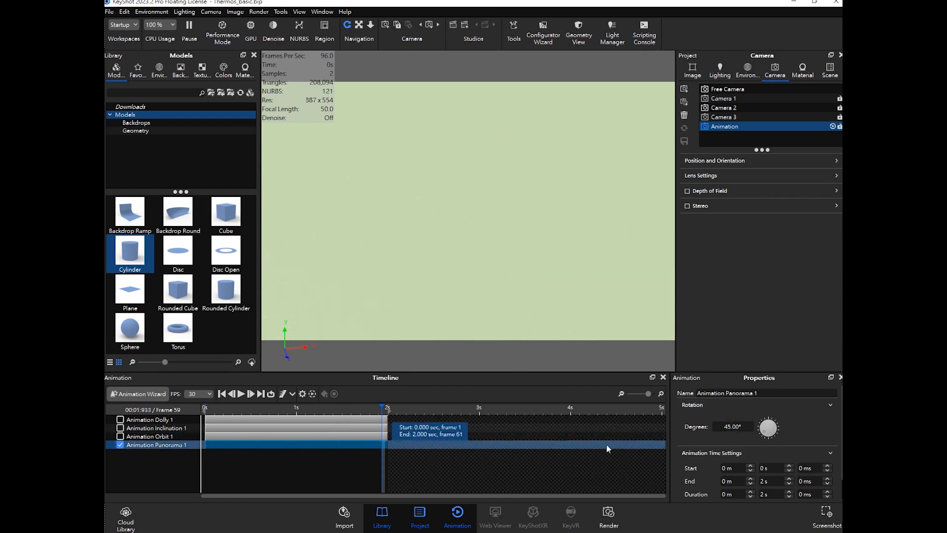
pyautogui.moveTo(744, 427); pyautogui.dragTo(683, 428)
pyautogui.press('Return')
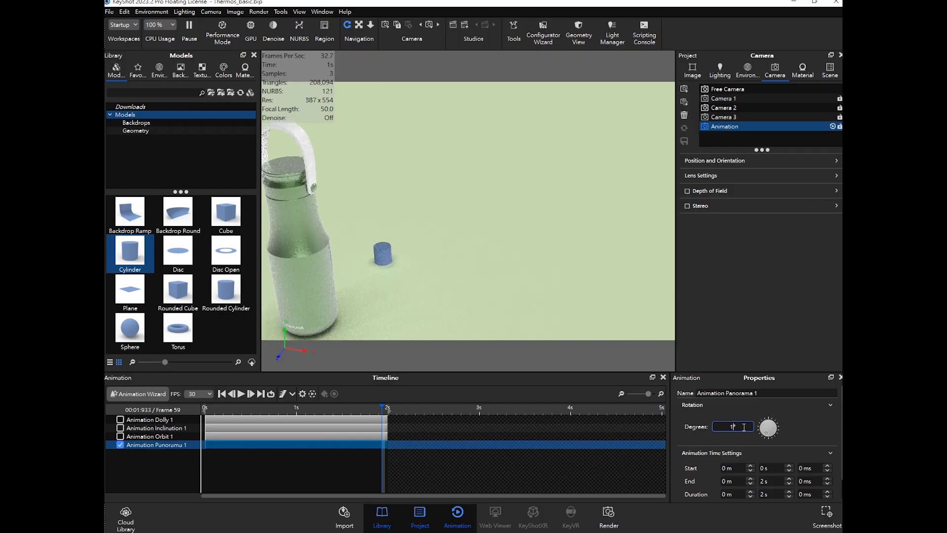
# - Play the panorama animation on the timeline to preview it
pyautogui.moveTo(382, 409); pyautogui.dragTo(205, 409)
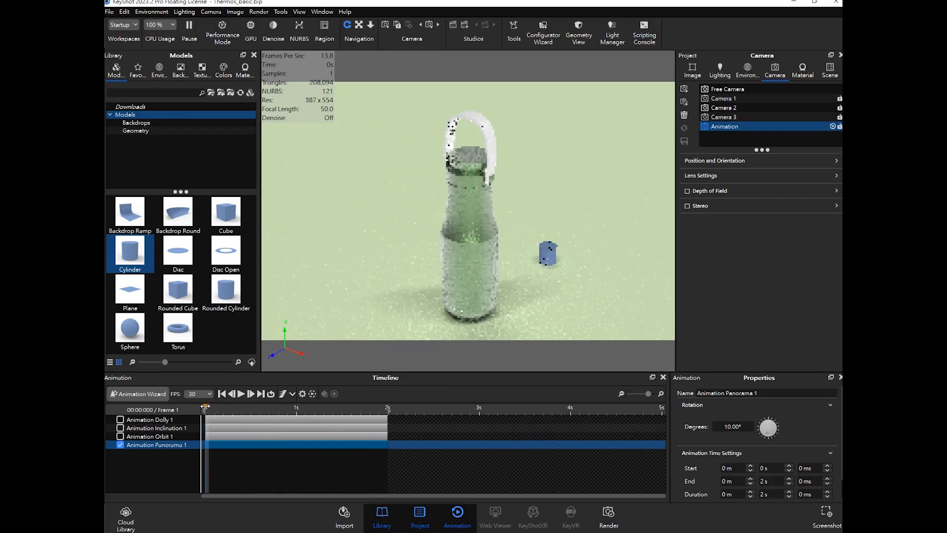
pyautogui.click(243, 393)
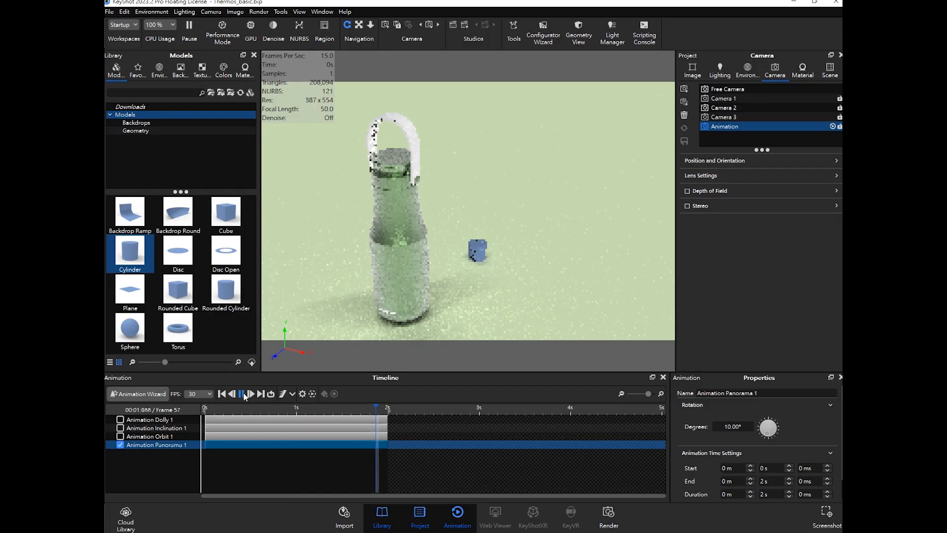
pyautogui.moveTo(263, 409); pyautogui.dragTo(204, 409)
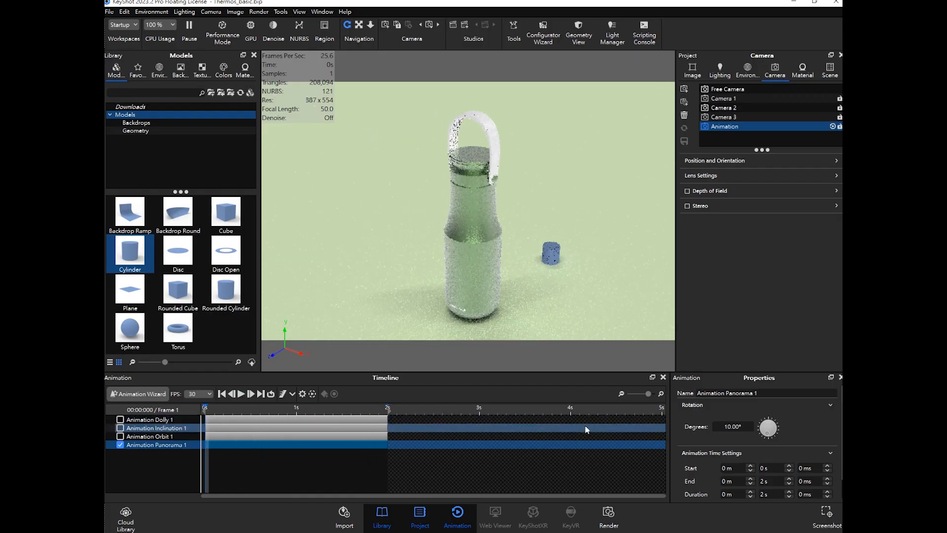
# - Disable the Panorama animation track on the timeline
pyautogui.click(208, 465)
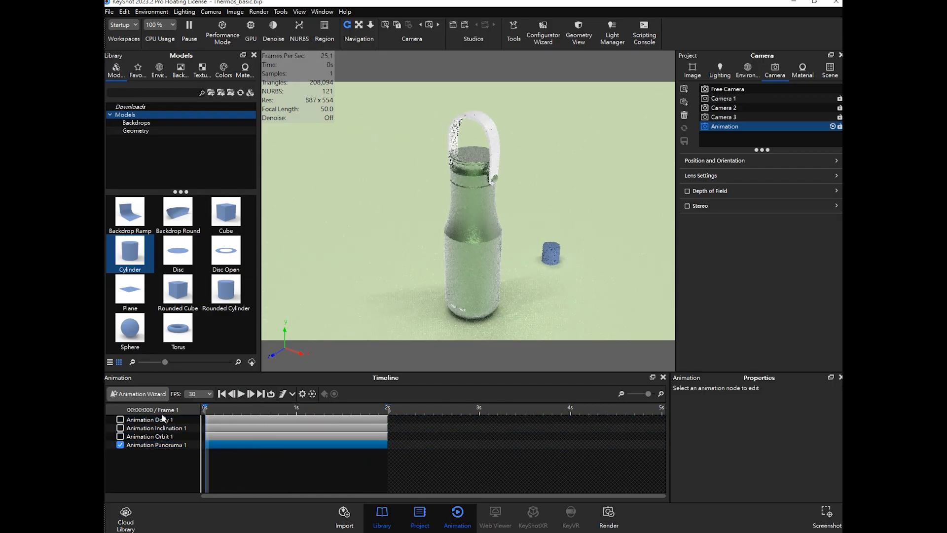
pyautogui.click(127, 444)
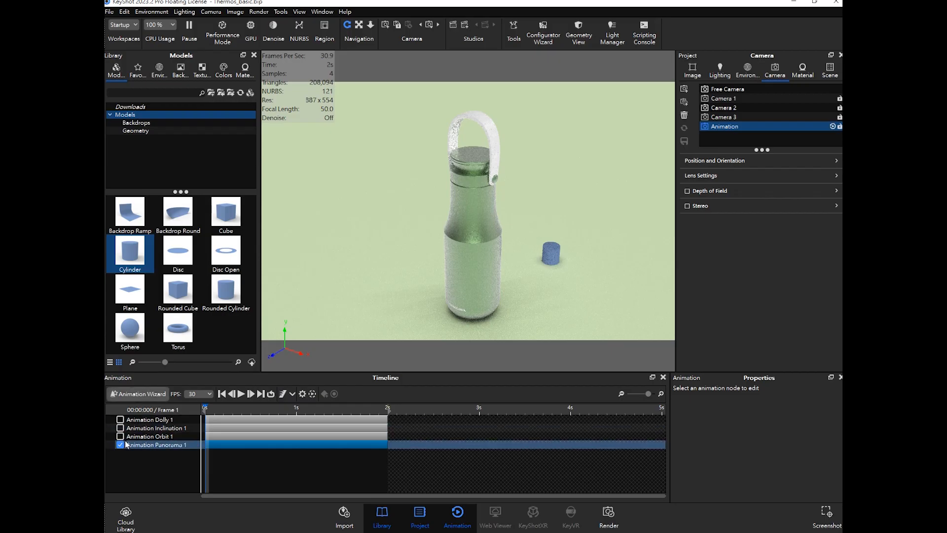
pyautogui.click(124, 446)
# - Start a Translation camera animation in the Animation Wizard and stretch its timeline bar to end at 2 s
pyautogui.click(139, 393)
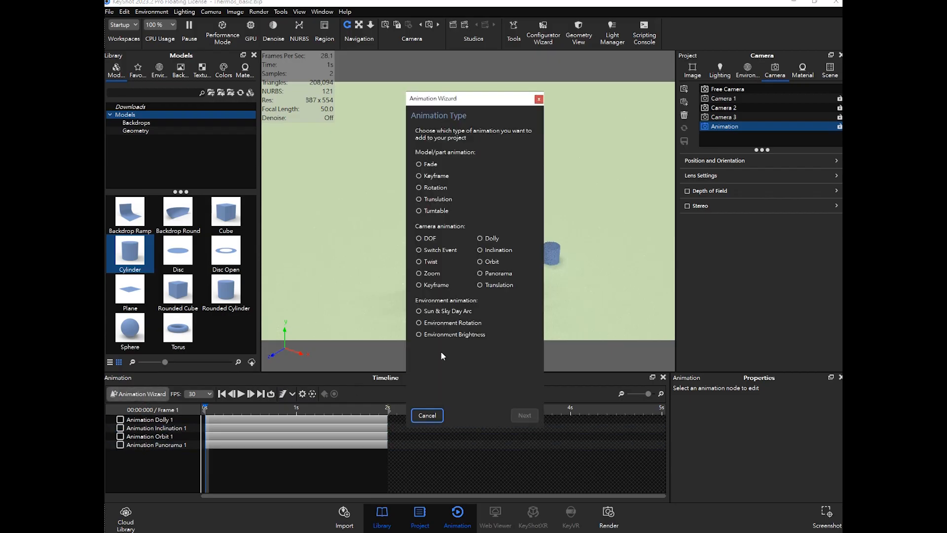
pyautogui.click(501, 290)
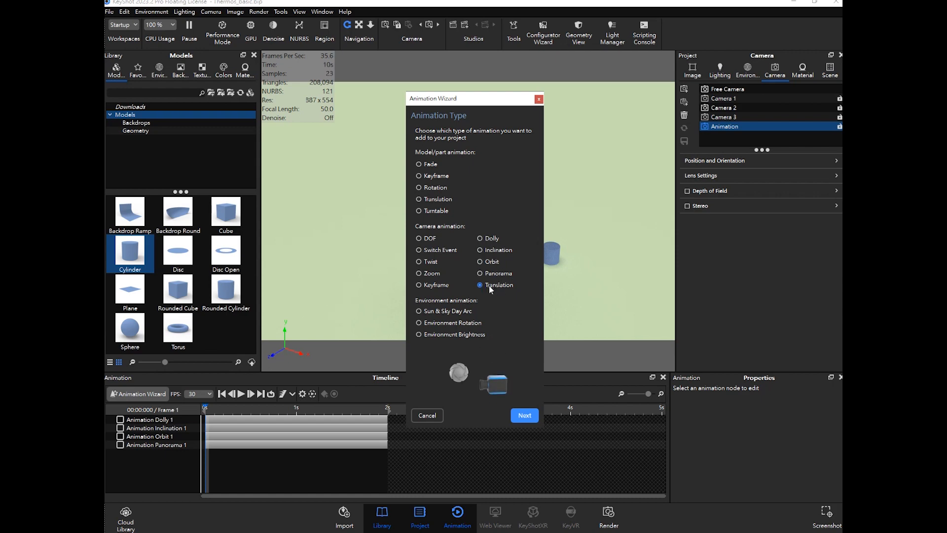
pyautogui.click(521, 413)
pyautogui.click(524, 416)
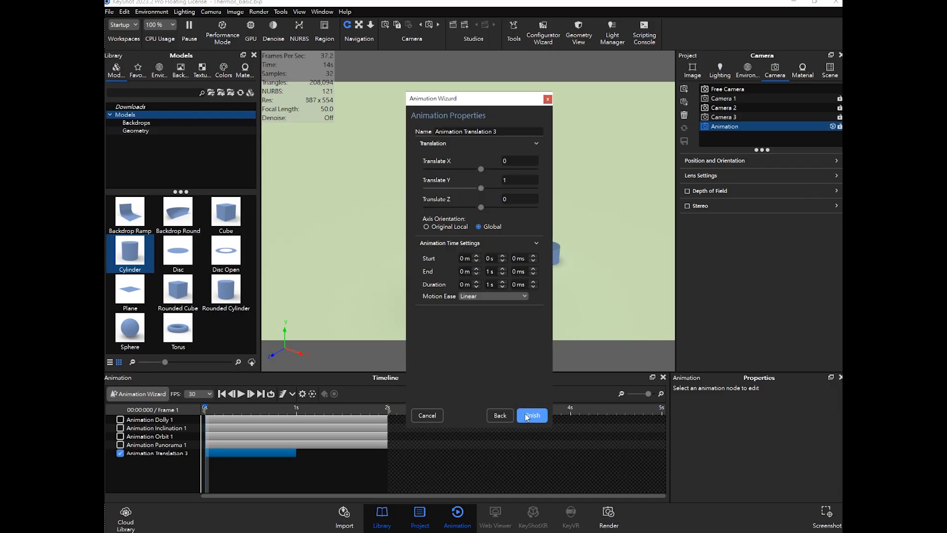
pyautogui.moveTo(296, 453); pyautogui.dragTo(388, 452)
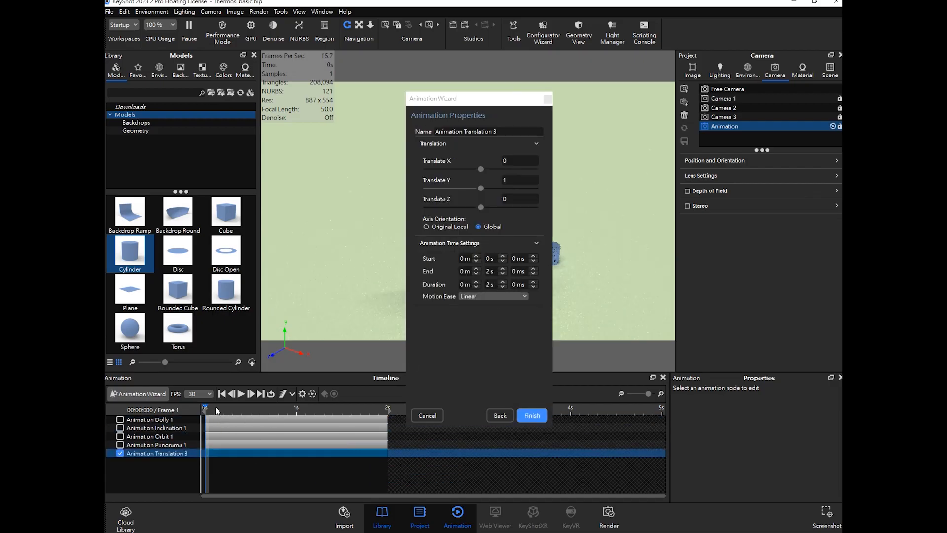
# - Scrub the timeline to preview the translation move, then finish the Animation Wizard
pyautogui.moveTo(205, 408); pyautogui.dragTo(366, 408)
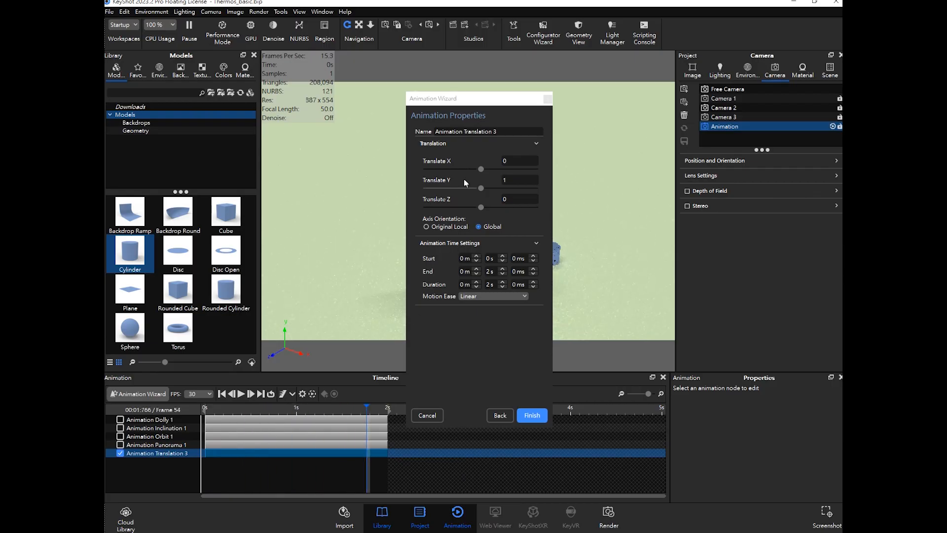
pyautogui.moveTo(493, 98); pyautogui.dragTo(663, 104)
pyautogui.moveTo(367, 408)
pyautogui.mouseDown()
pyautogui.moveTo(218, 408)
pyautogui.moveTo(361, 410)
pyautogui.mouseUp()
pyautogui.click(676, 186)
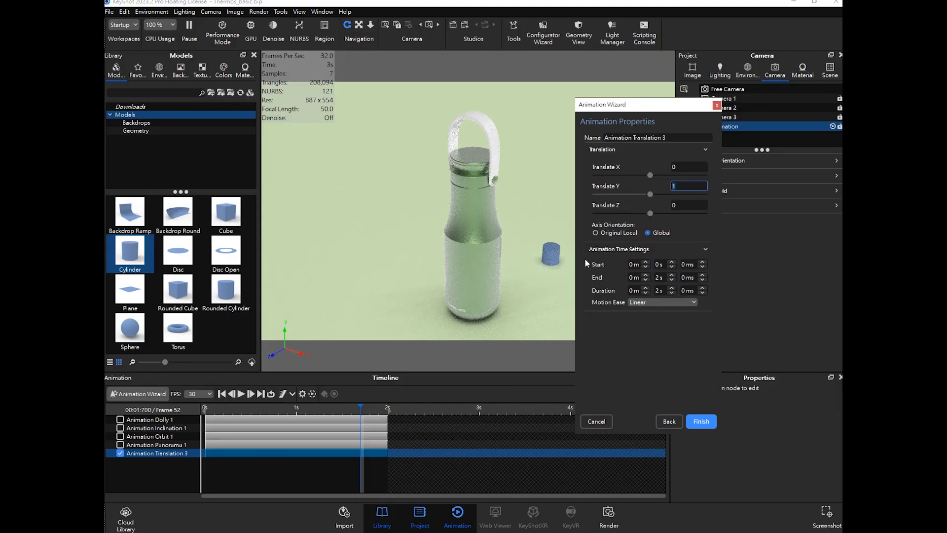
pyautogui.moveTo(631, 109)
pyautogui.mouseDown()
pyautogui.moveTo(650, 107)
pyautogui.moveTo(637, 118)
pyautogui.mouseUp()
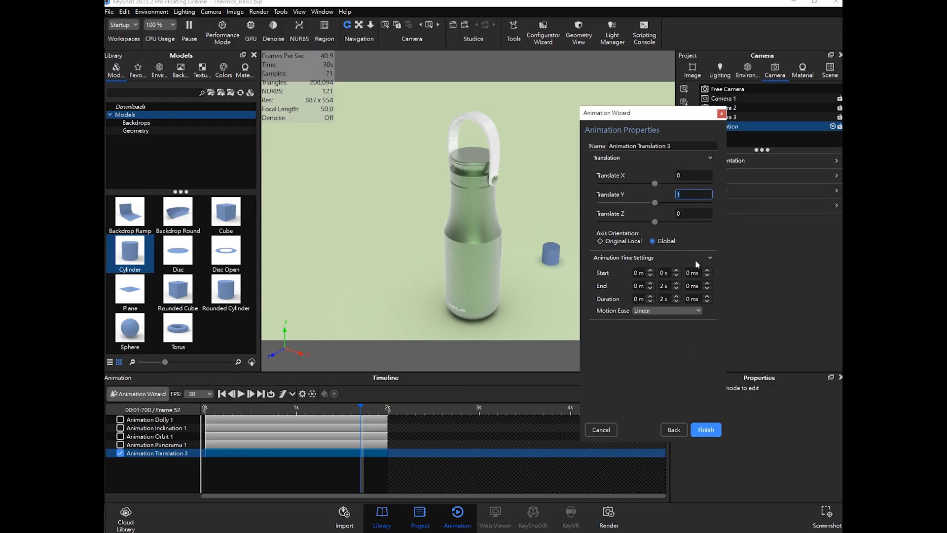
pyautogui.click(706, 429)
pyautogui.moveTo(361, 409); pyautogui.dragTo(201, 407)
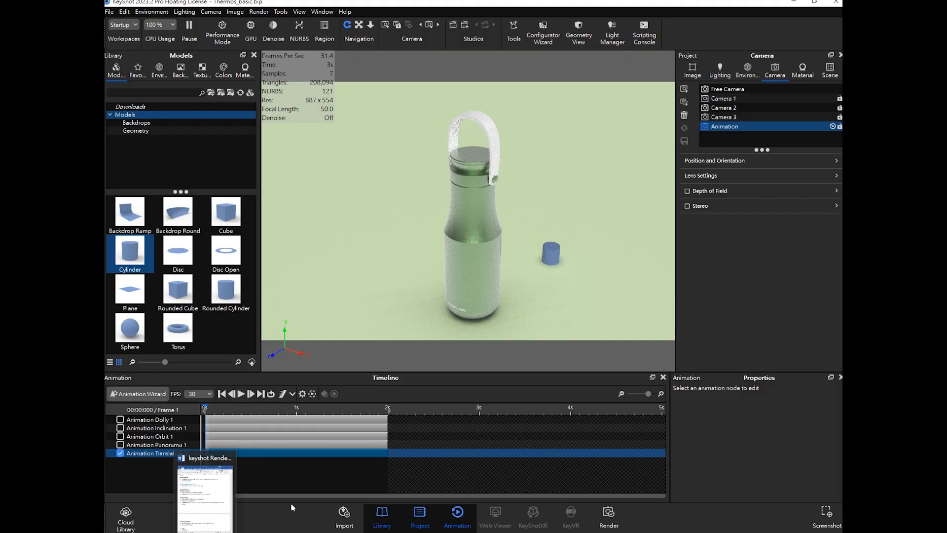
pyautogui.click(290, 476)
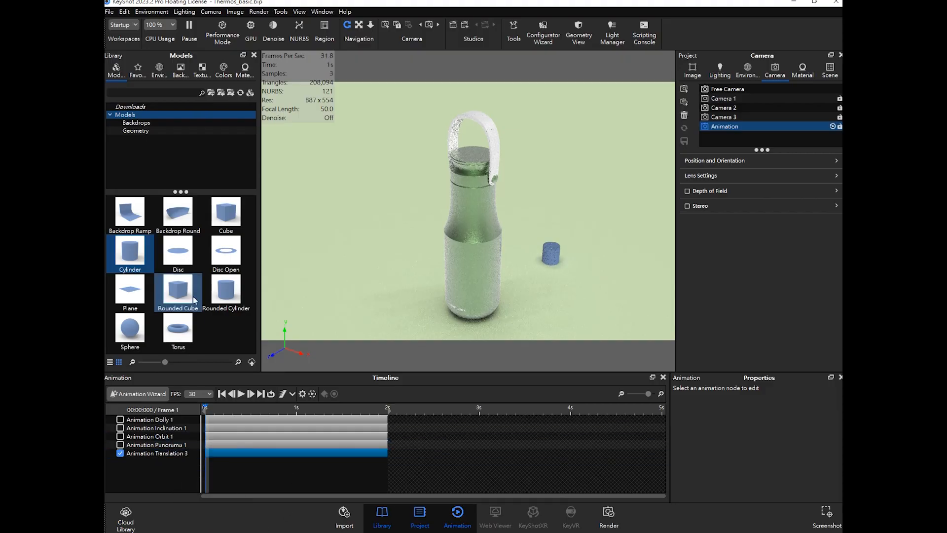
pyautogui.click(108, 12)
pyautogui.click(132, 72)
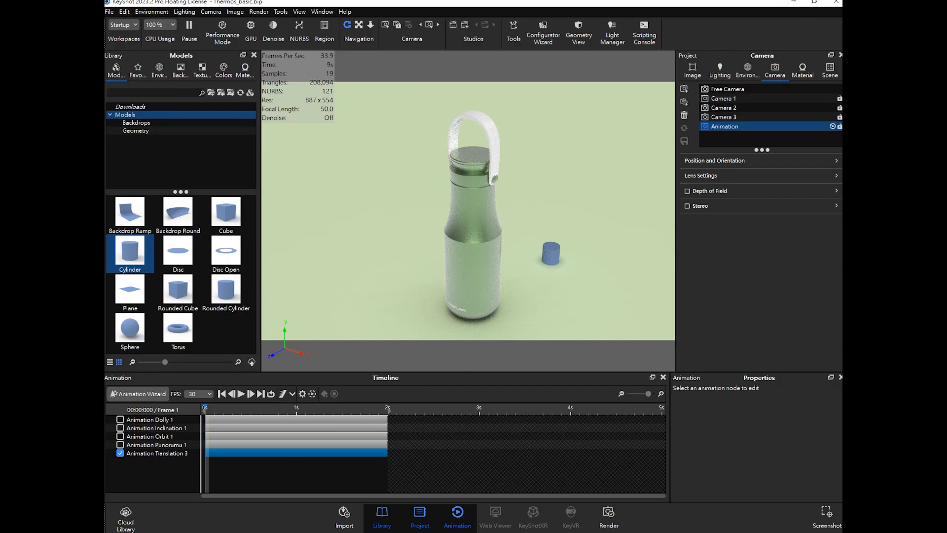
pyautogui.moveTo(205, 532)
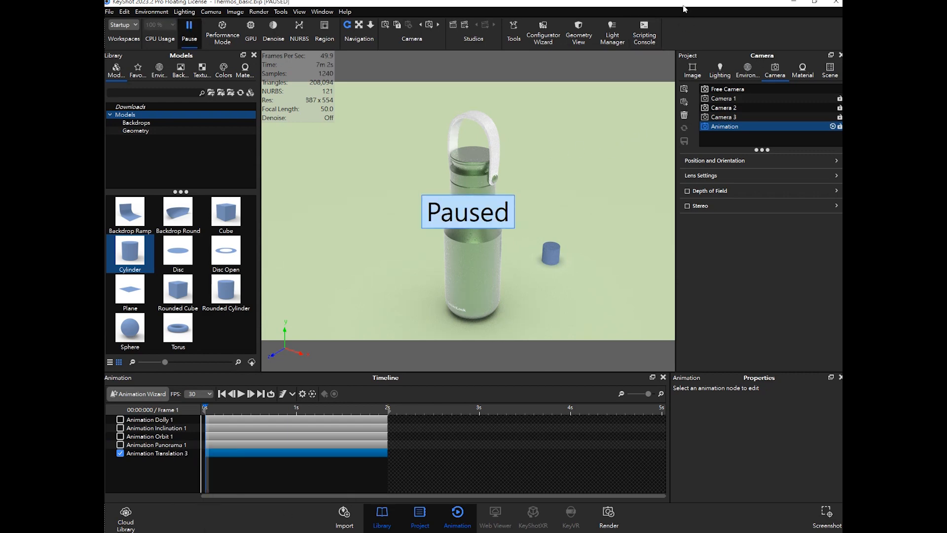
pyautogui.click(189, 31)
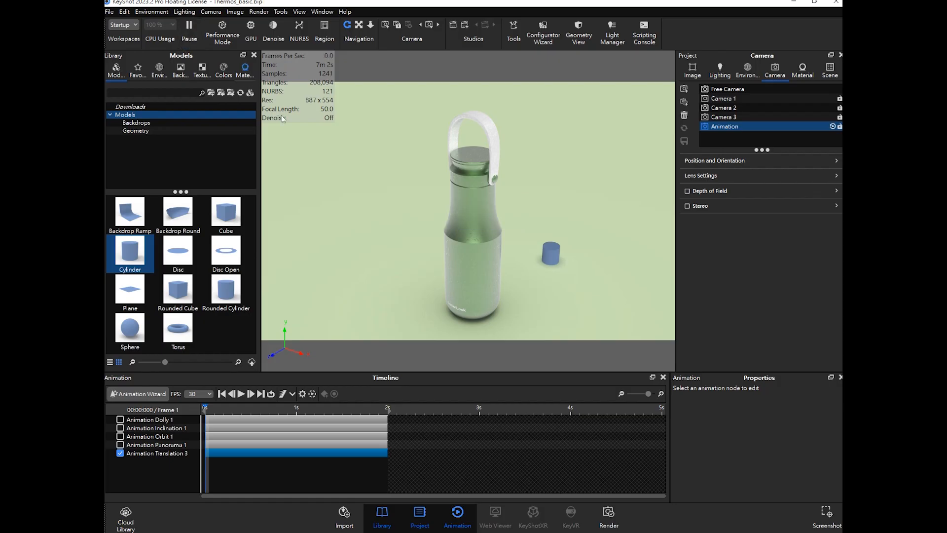
# - Disable the Translation animation track on the timeline
pyautogui.click(120, 453)
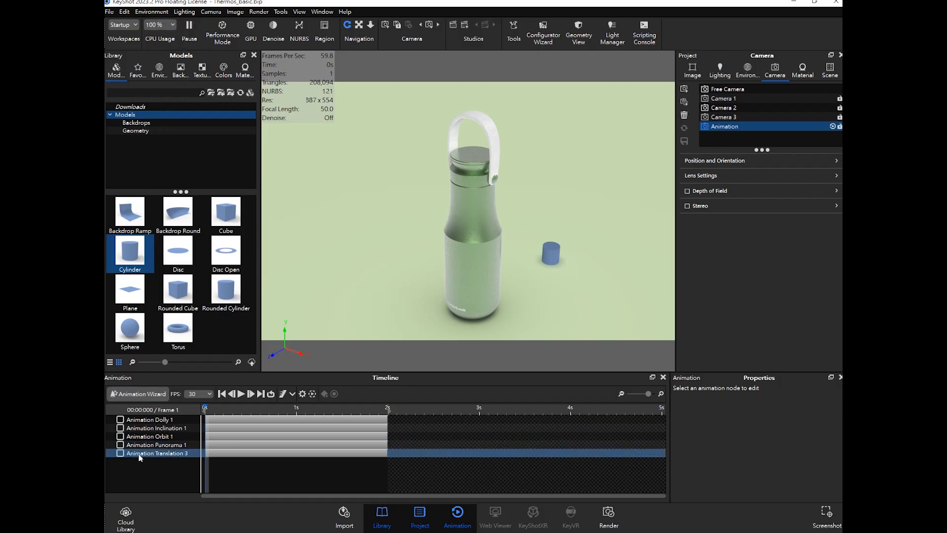
# - Start a DOF camera animation for the Animation camera in the Animation Wizard, continuing past the depth-of-field notice
pyautogui.click(143, 394)
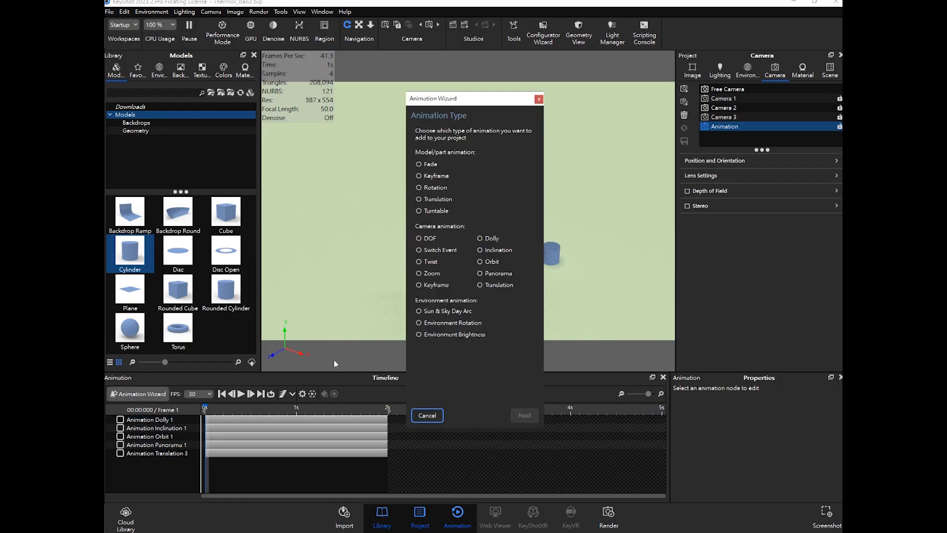
pyautogui.click(428, 240)
pyautogui.click(429, 250)
pyautogui.click(430, 239)
pyautogui.click(428, 240)
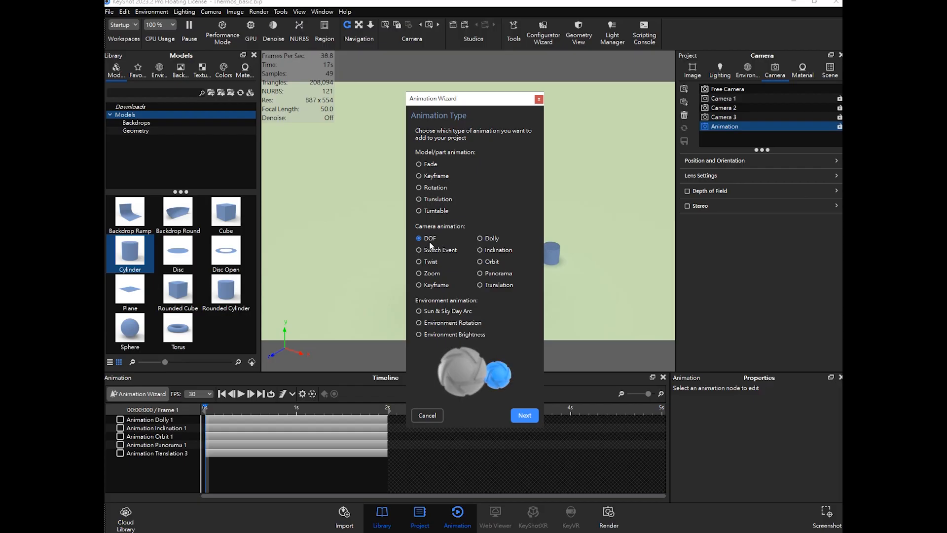
pyautogui.click(523, 416)
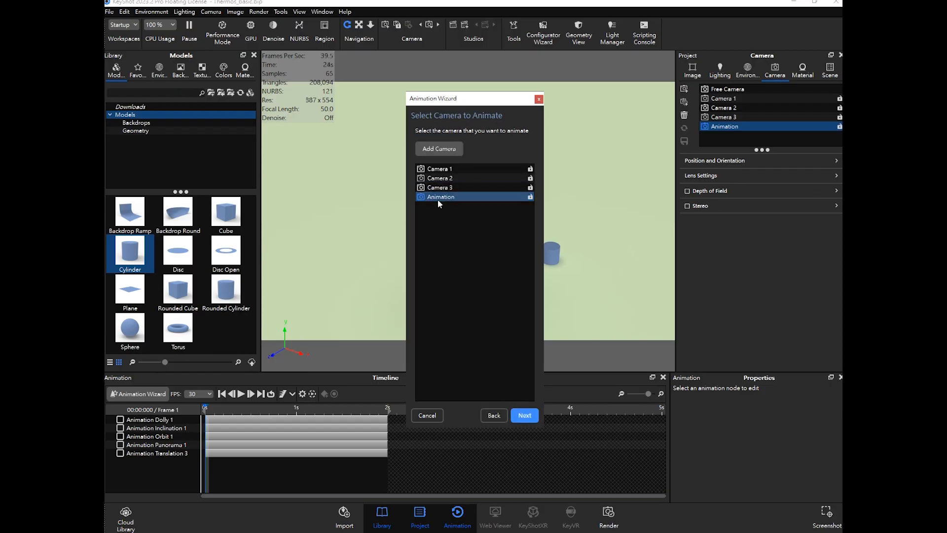
pyautogui.click(525, 415)
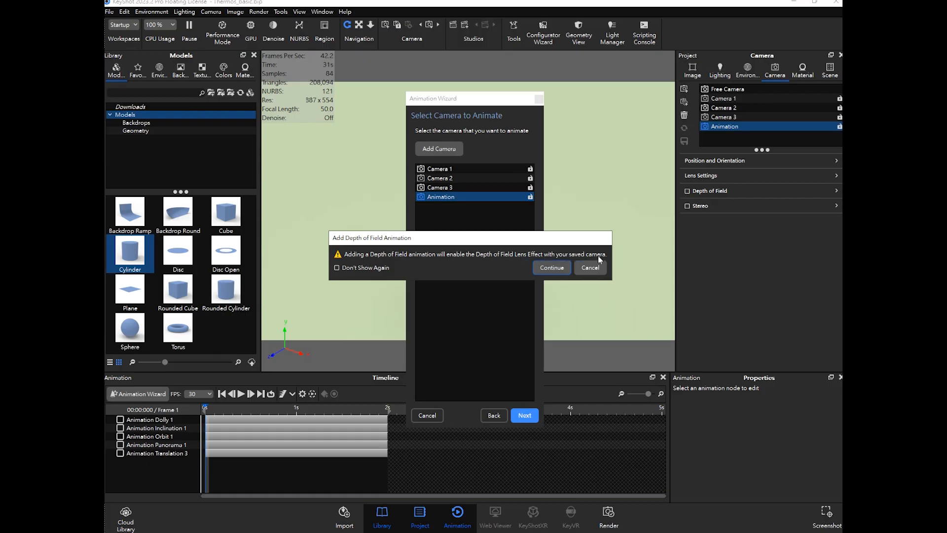
pyautogui.click(553, 267)
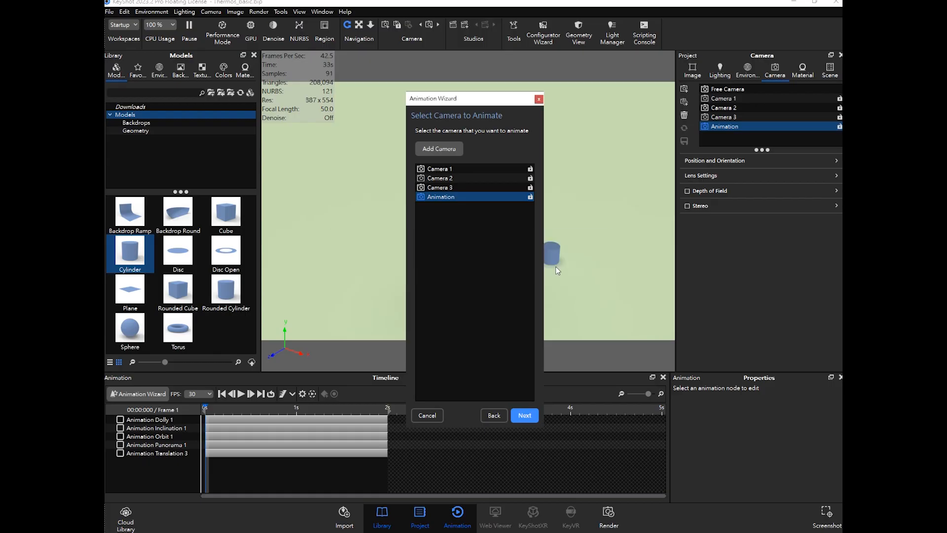
pyautogui.moveTo(496, 101); pyautogui.dragTo(703, 78)
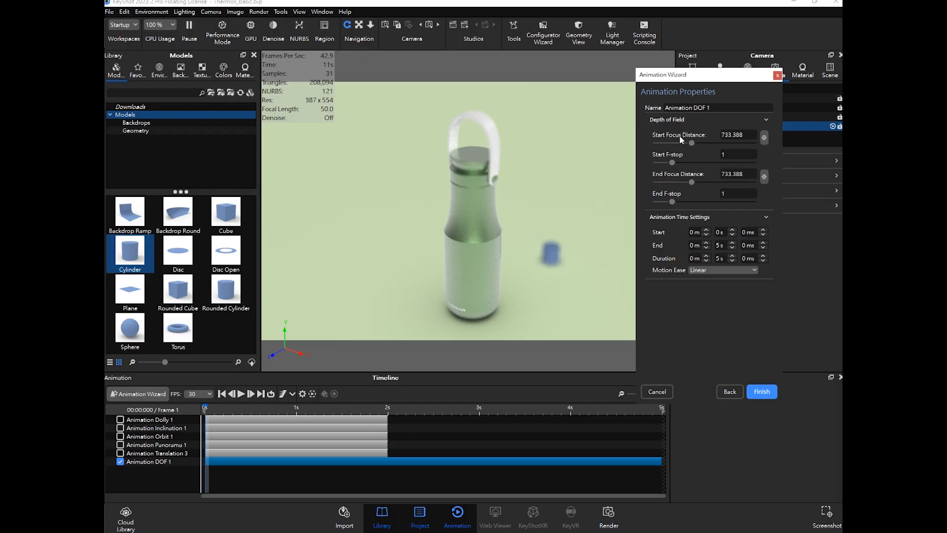
# - Set the start focus distance by picking a focal point on the thermos in the viewport
pyautogui.click(747, 136)
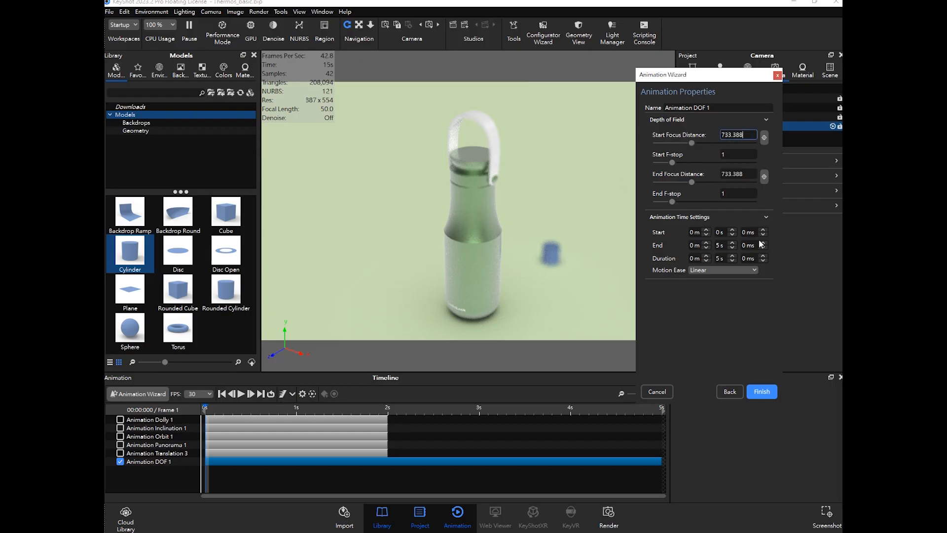
pyautogui.click(765, 138)
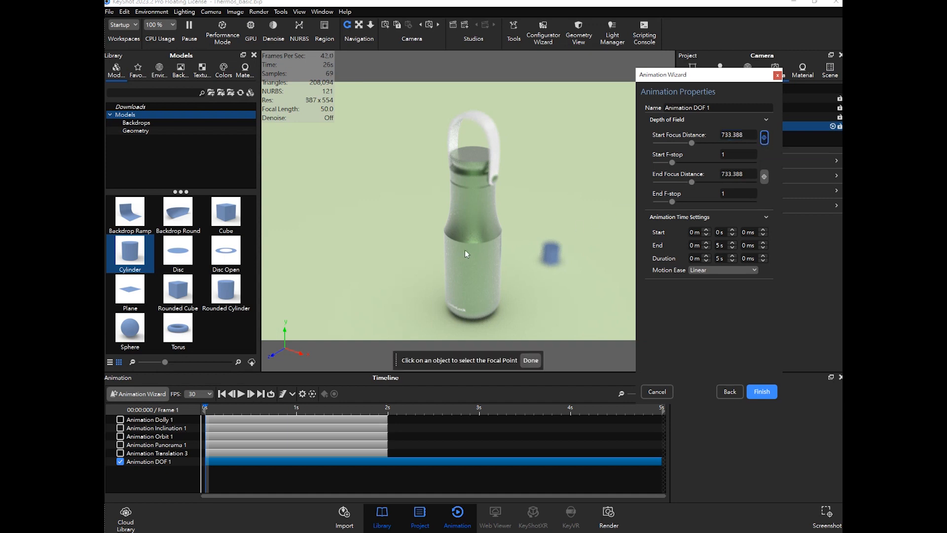
pyautogui.click(474, 213)
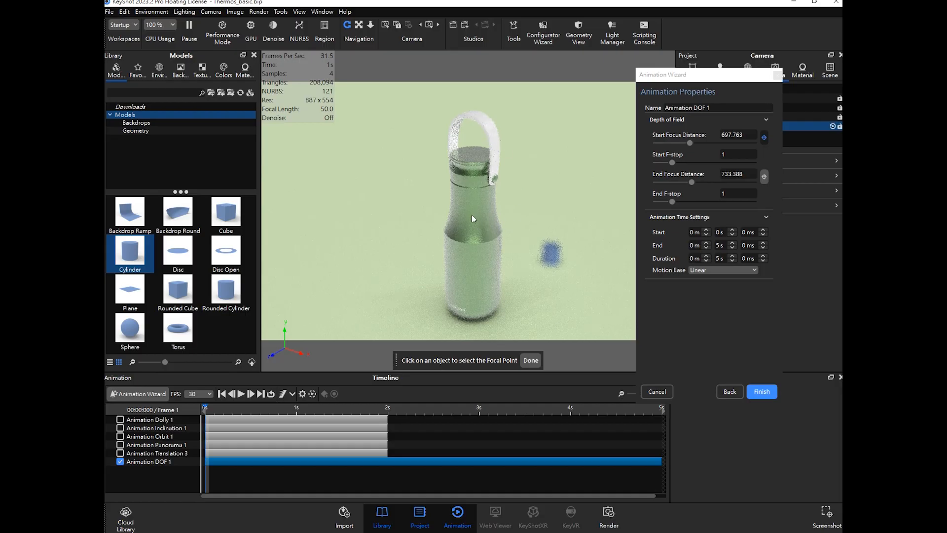
pyautogui.click(481, 227)
pyautogui.click(764, 137)
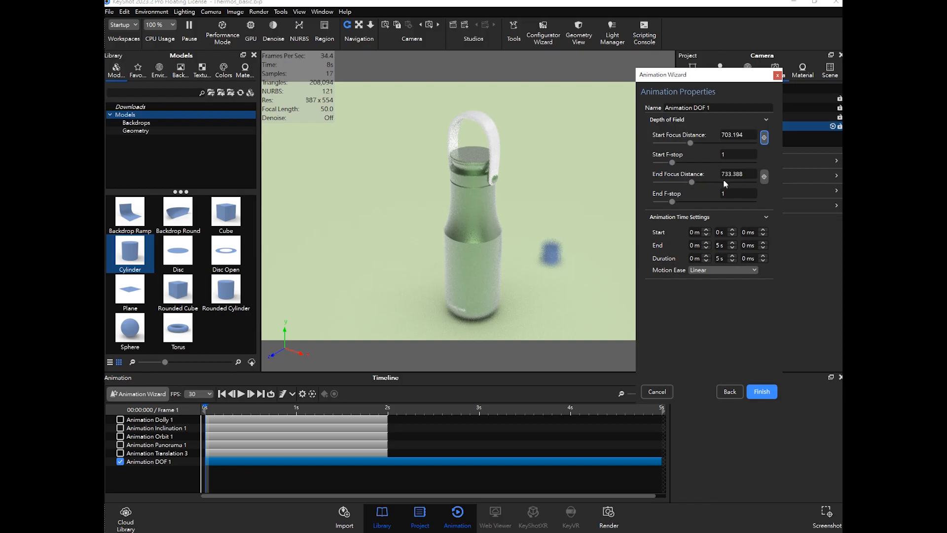
# - Set the end focus distance by picking a focal point on the small blue cylinder
pyautogui.click(756, 176)
pyautogui.click(764, 176)
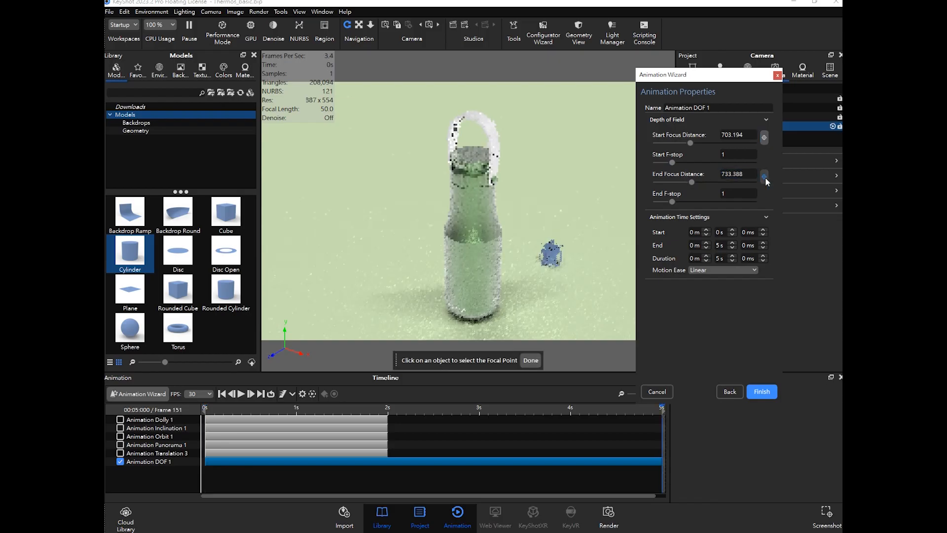
pyautogui.click(553, 253)
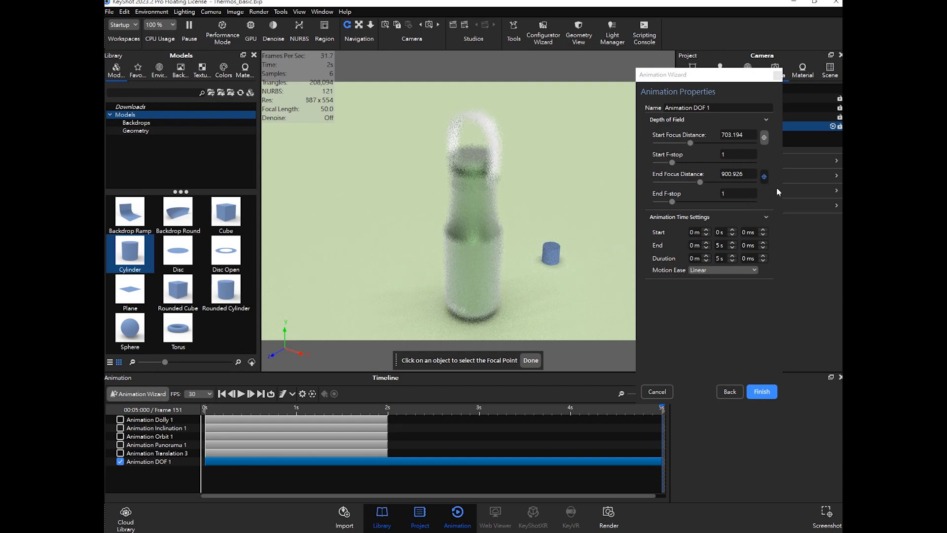
pyautogui.click(764, 177)
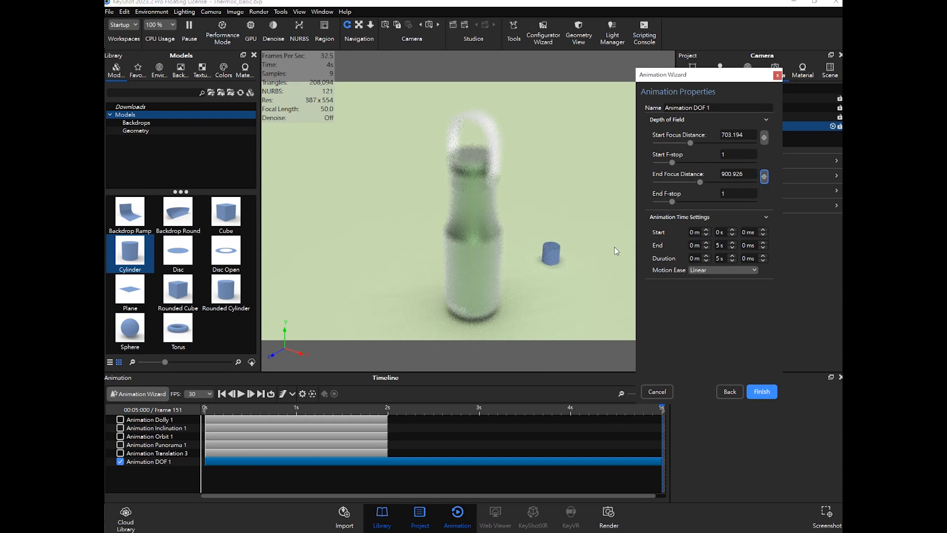
# - Set the DOF animation's end time to 2 s and finish the wizard
pyautogui.moveTo(721, 246); pyautogui.dragTo(710, 245)
pyautogui.press('Return')
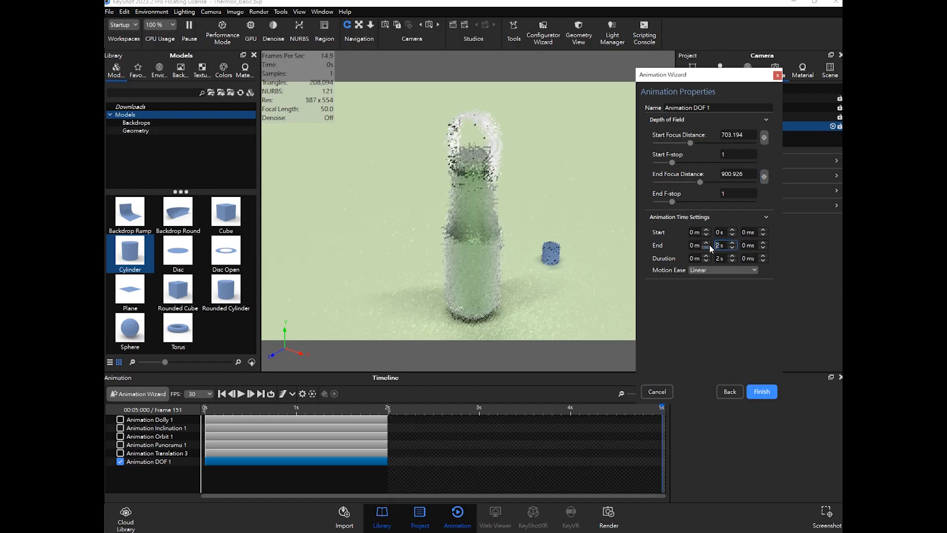
pyautogui.click(760, 392)
# - Play and scrub the timeline to preview the focus shift
pyautogui.moveTo(214, 413); pyautogui.dragTo(344, 406)
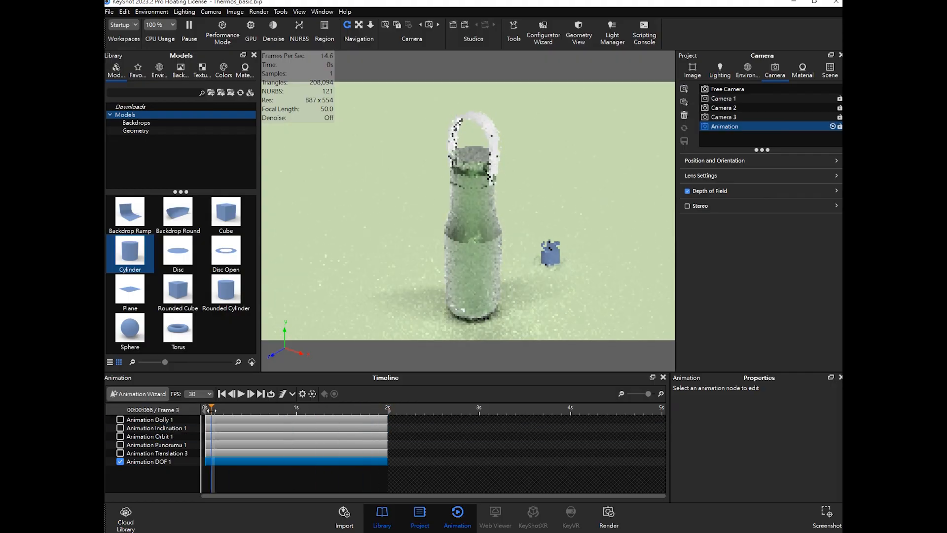
pyautogui.click(222, 393)
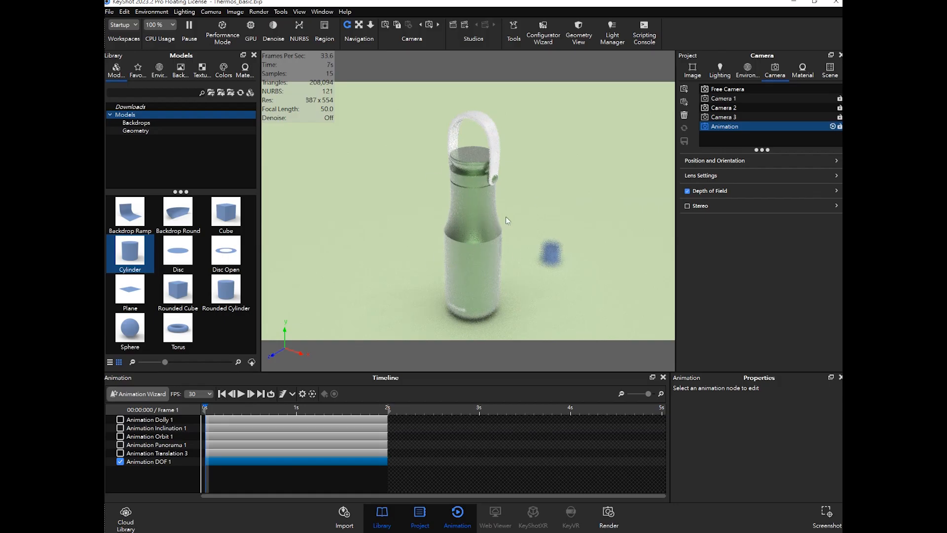
pyautogui.moveTo(224, 410); pyautogui.dragTo(387, 418)
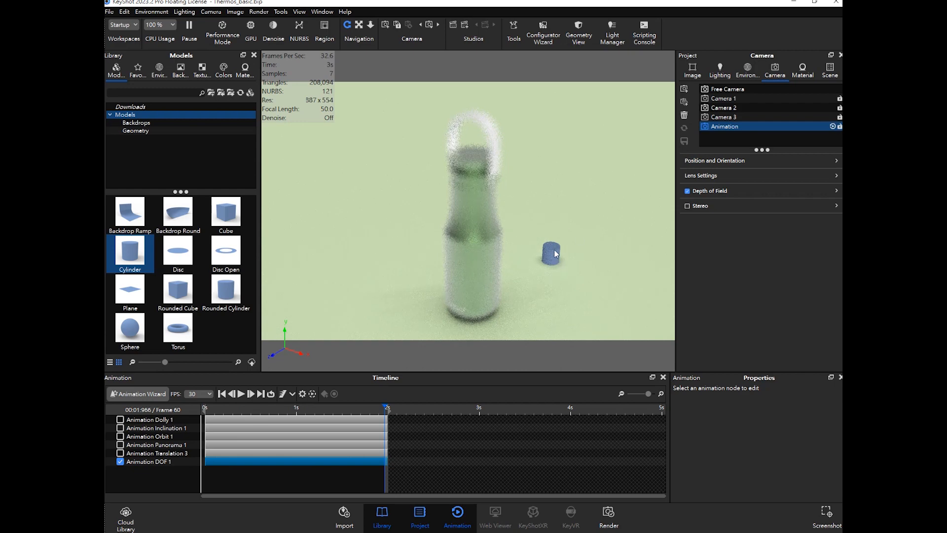
pyautogui.click(375, 409)
pyautogui.moveTo(373, 409); pyautogui.dragTo(290, 410)
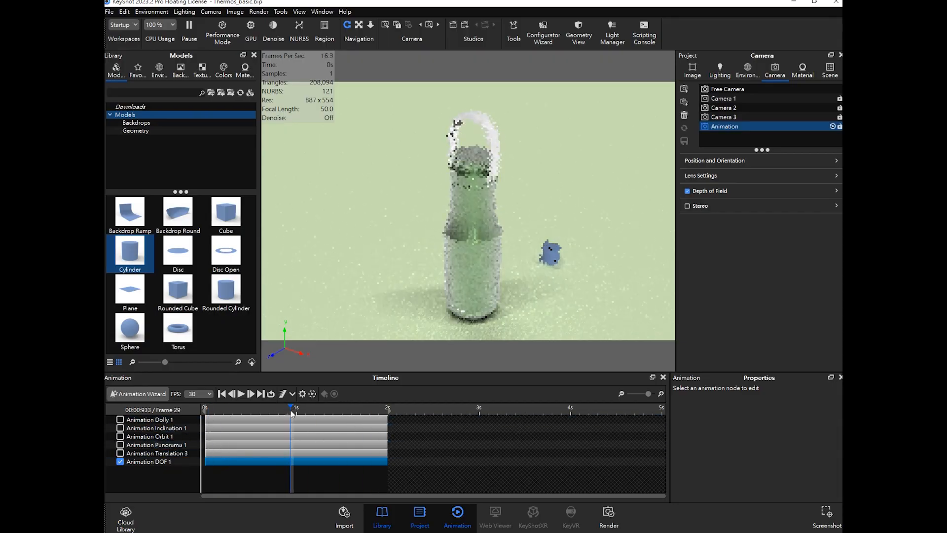
# - Select the DOF animation track to show its properties
pyautogui.click(152, 461)
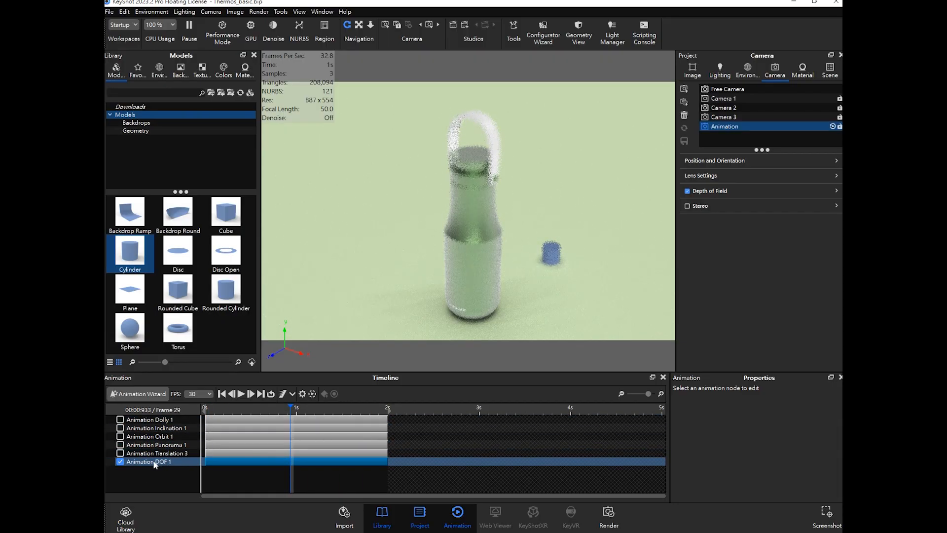
pyautogui.click(168, 473)
pyautogui.click(154, 462)
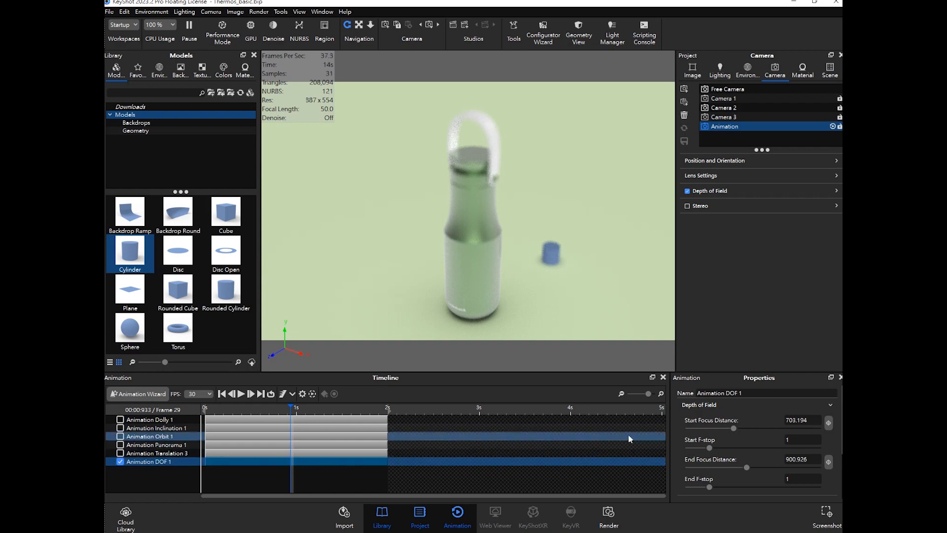
# - Inspect the properties of the Panorama and DOF animation tracks
pyautogui.click(172, 445)
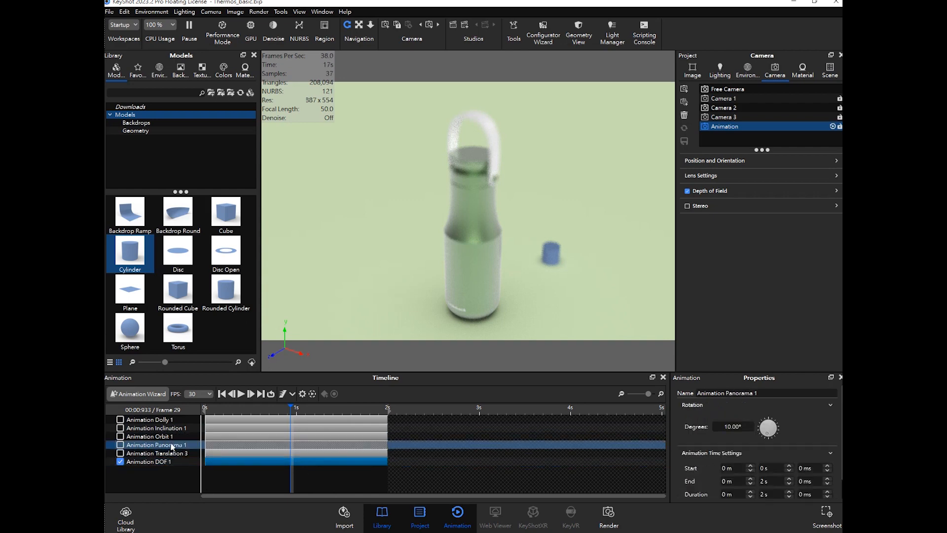
pyautogui.click(173, 460)
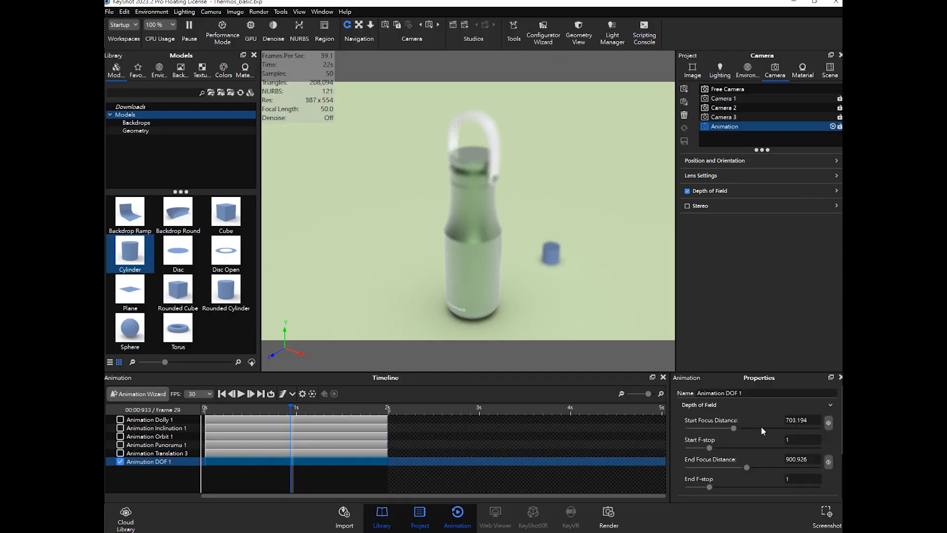
pyautogui.scroll(-1, 750, 448)
pyautogui.scroll(1, 748, 449)
pyautogui.click(262, 471)
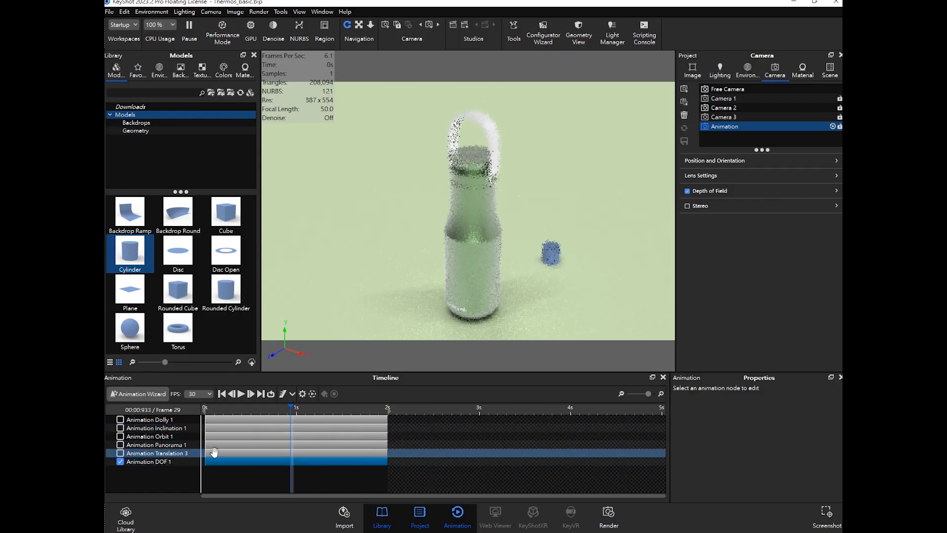
# - Rewind the timeline and disable the DOF animation track
pyautogui.moveTo(232, 409); pyautogui.dragTo(198, 416)
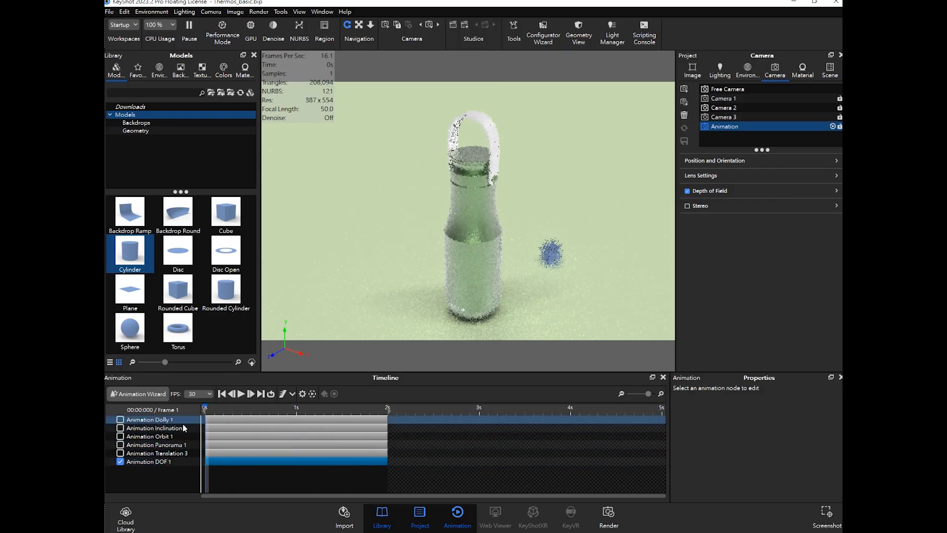
pyautogui.click(120, 461)
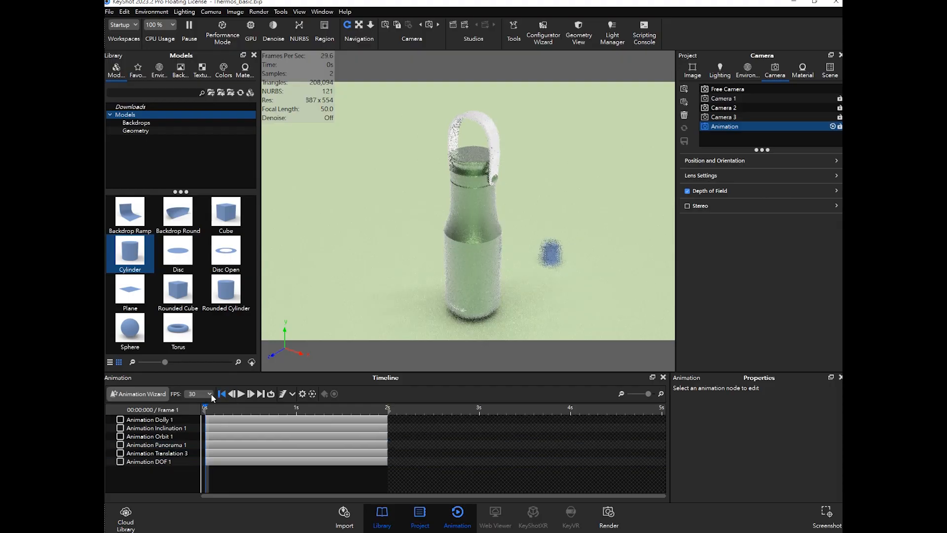
# - Start a Twist camera animation in the Animation Wizard for the Animation camera
pyautogui.click(143, 393)
pyautogui.click(439, 251)
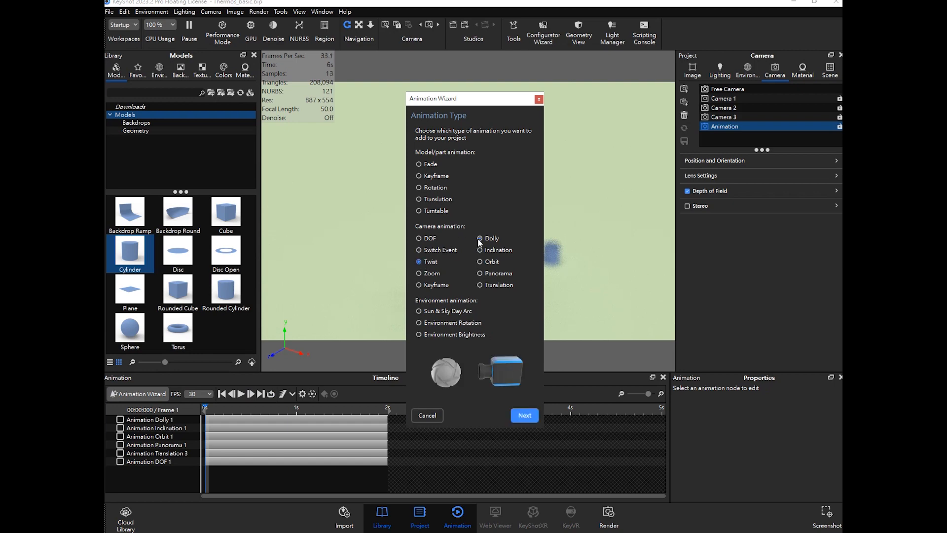
pyautogui.moveTo(475, 102); pyautogui.dragTo(633, 78)
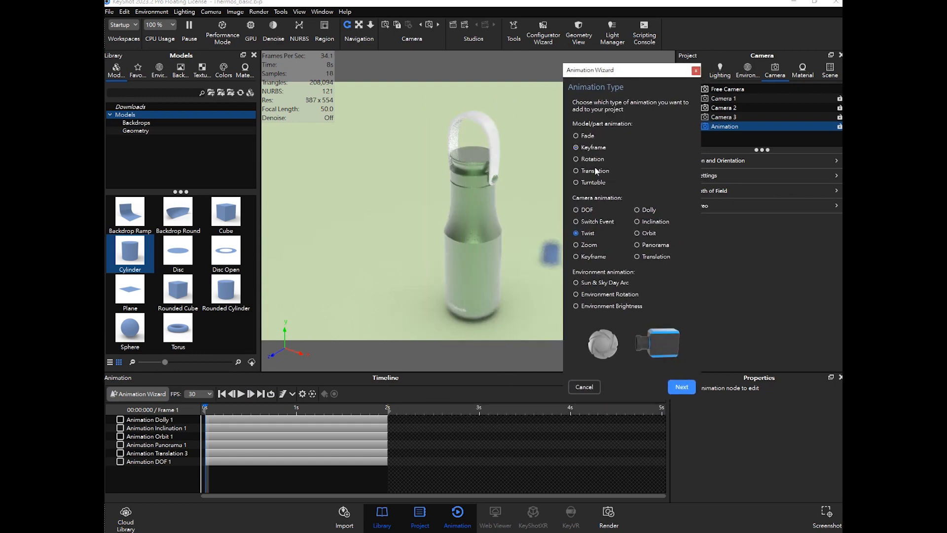
pyautogui.click(626, 307)
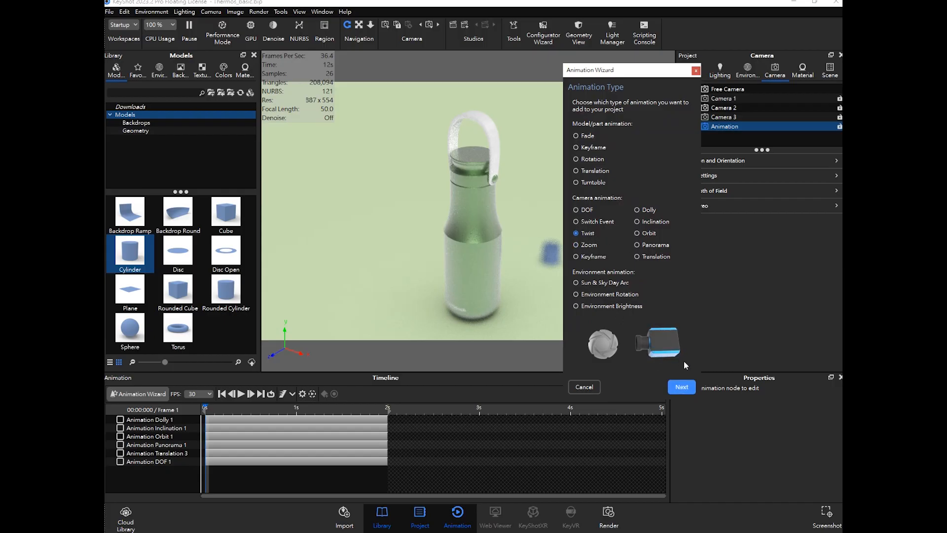
pyautogui.click(679, 388)
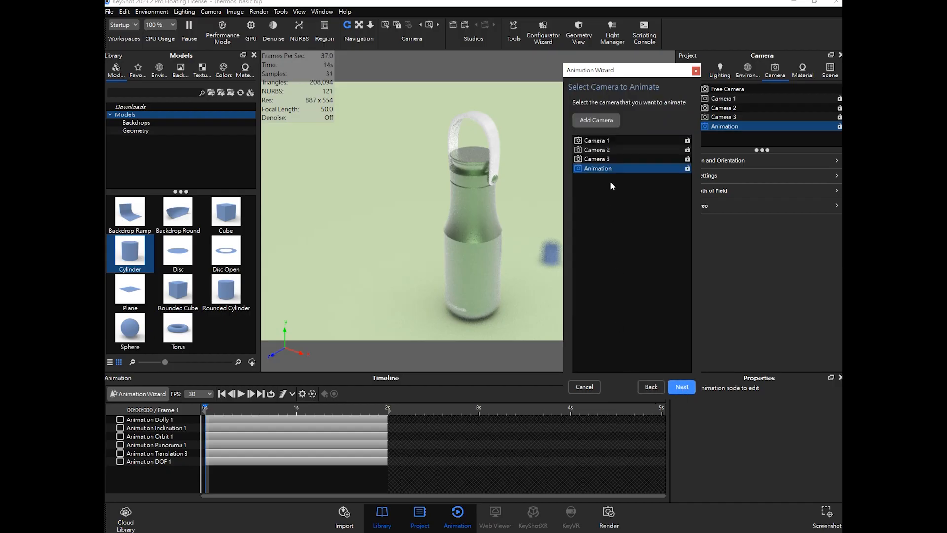
pyautogui.click(681, 387)
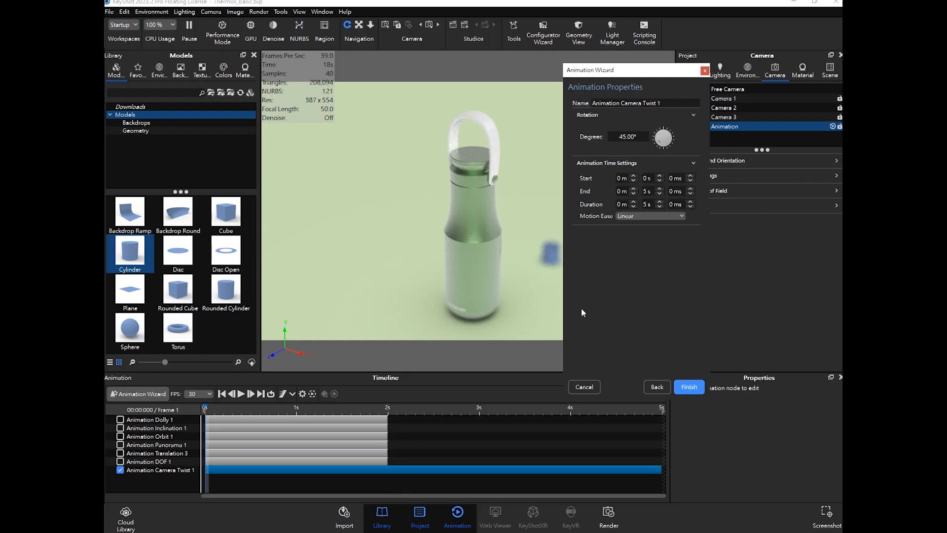
# - Set the twist's end time to 2 s, preview it, and finish the wizard
pyautogui.doubleClick(646, 191)
pyautogui.write('2')
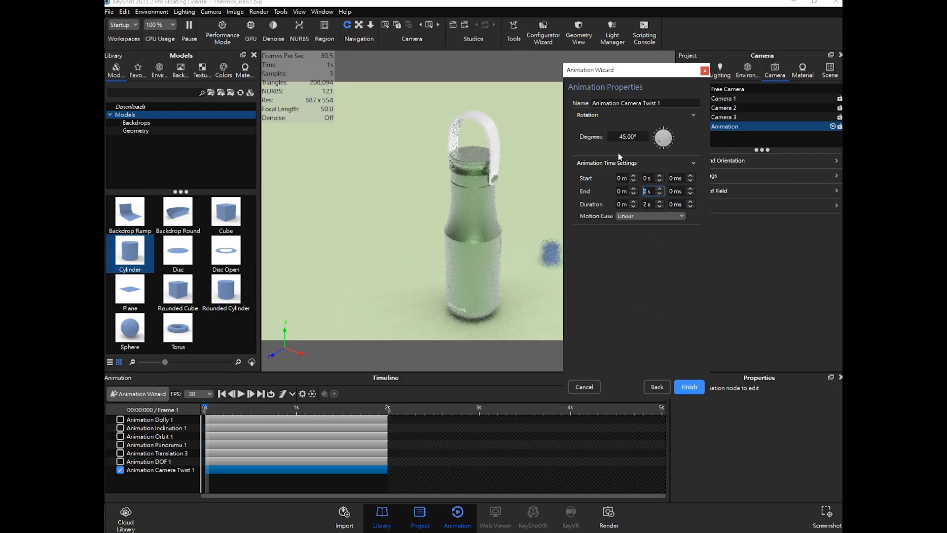
pyautogui.moveTo(210, 411); pyautogui.dragTo(361, 417)
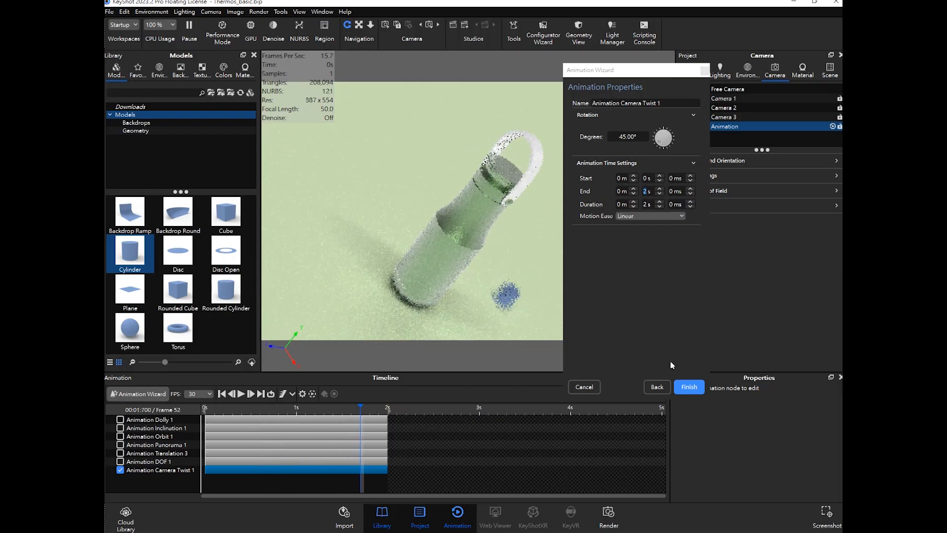
pyautogui.click(690, 388)
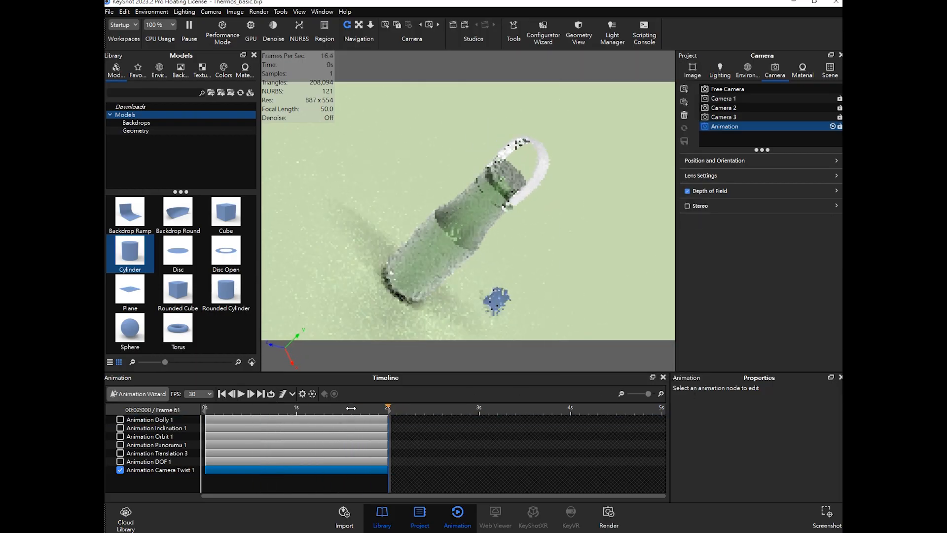
# - Disable the twist track and start a Zoom camera animation for the Animation camera
pyautogui.click(120, 469)
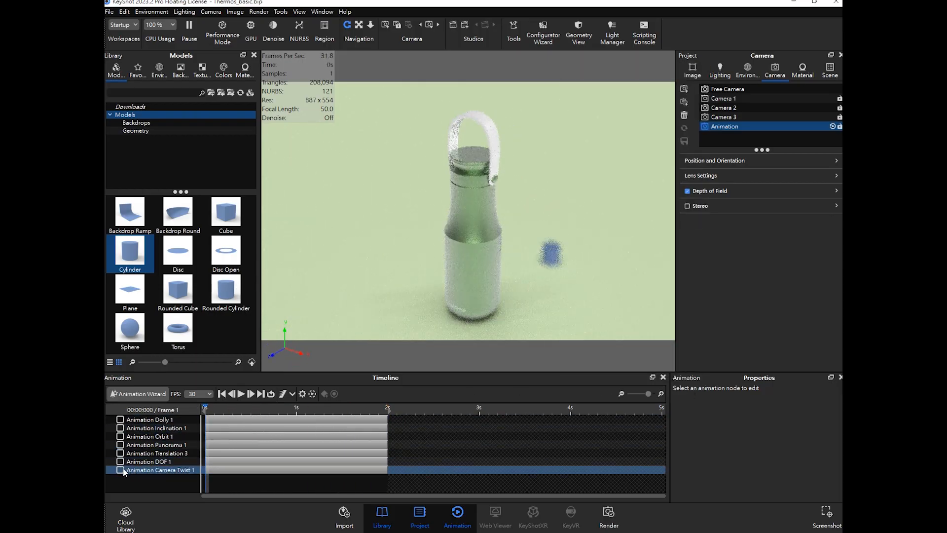
pyautogui.click(143, 394)
pyautogui.moveTo(502, 105); pyautogui.dragTo(653, 93)
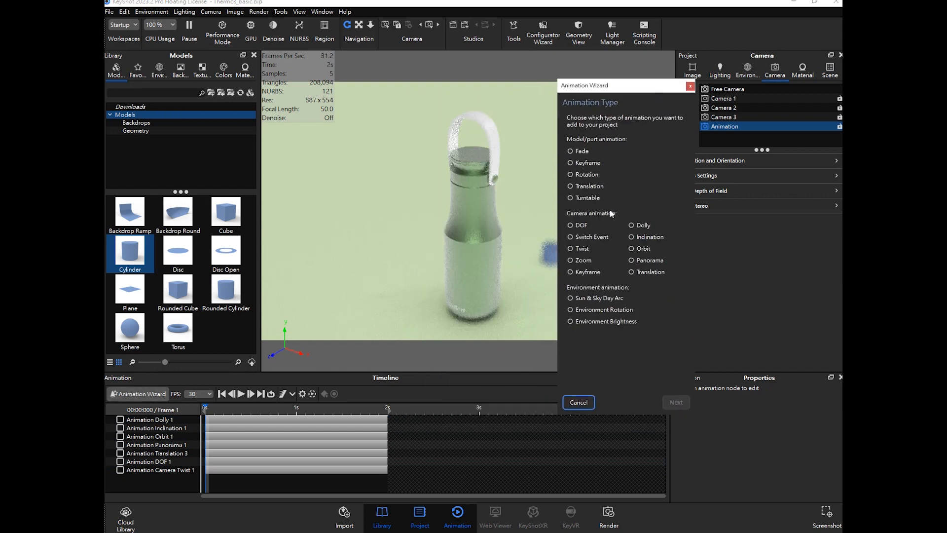
pyautogui.click(580, 262)
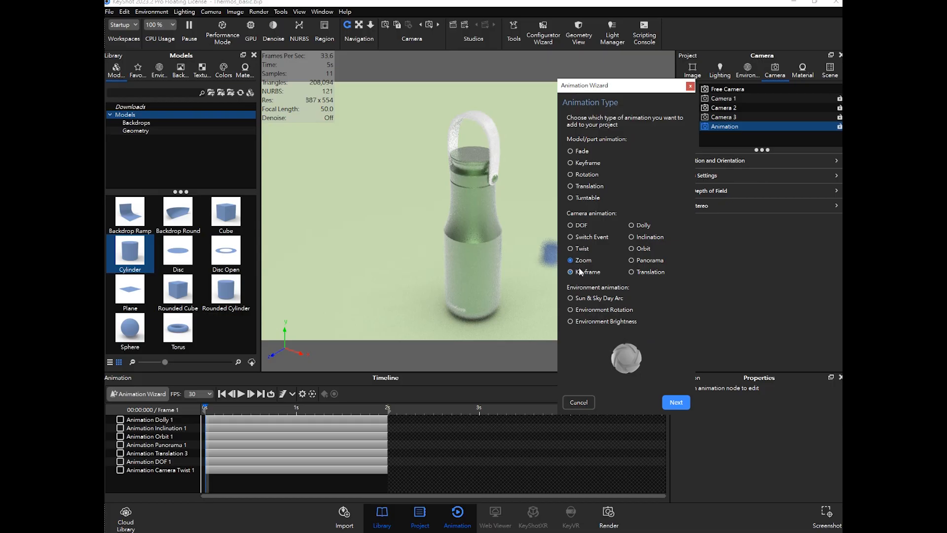
pyautogui.click(679, 404)
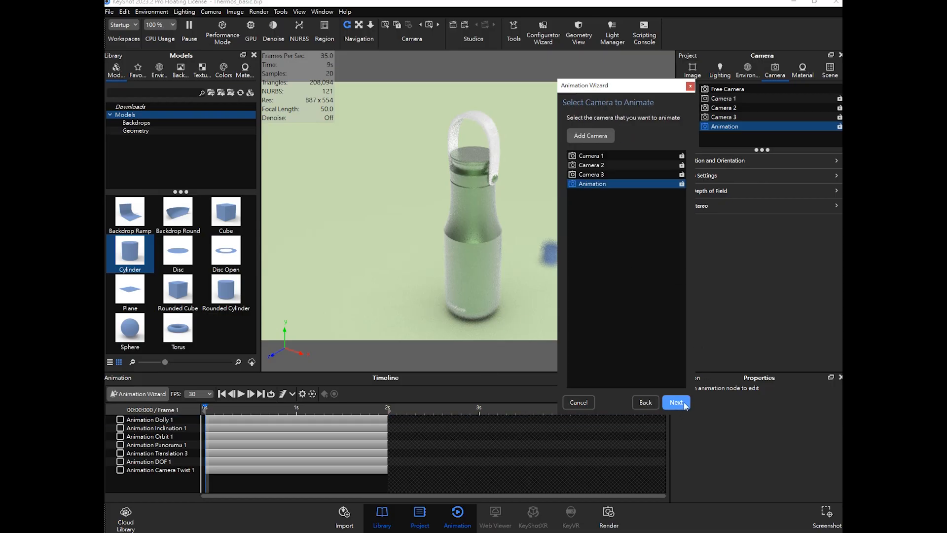
pyautogui.click(676, 402)
# - Set the zoom's end time to 2 s, preview it, and finish the wizard
pyautogui.click(642, 217)
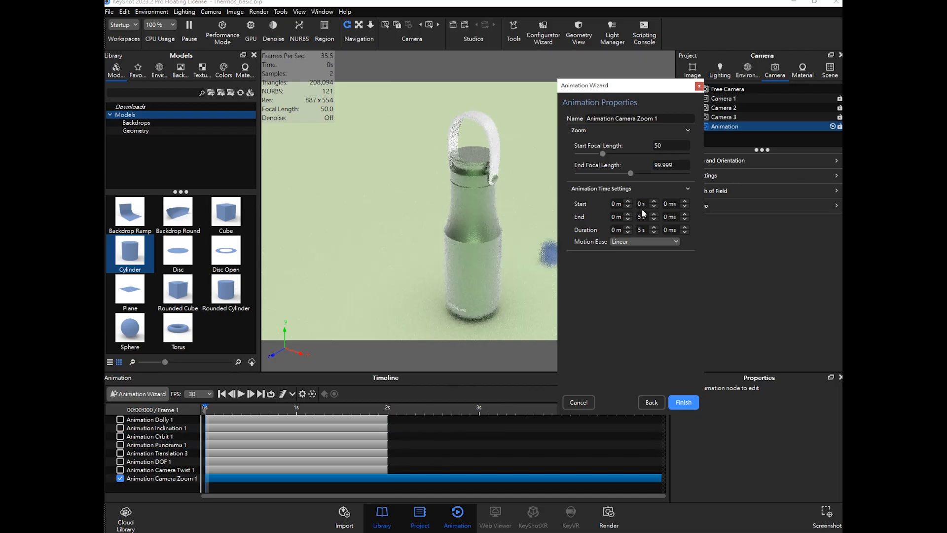
pyautogui.write('2 s')
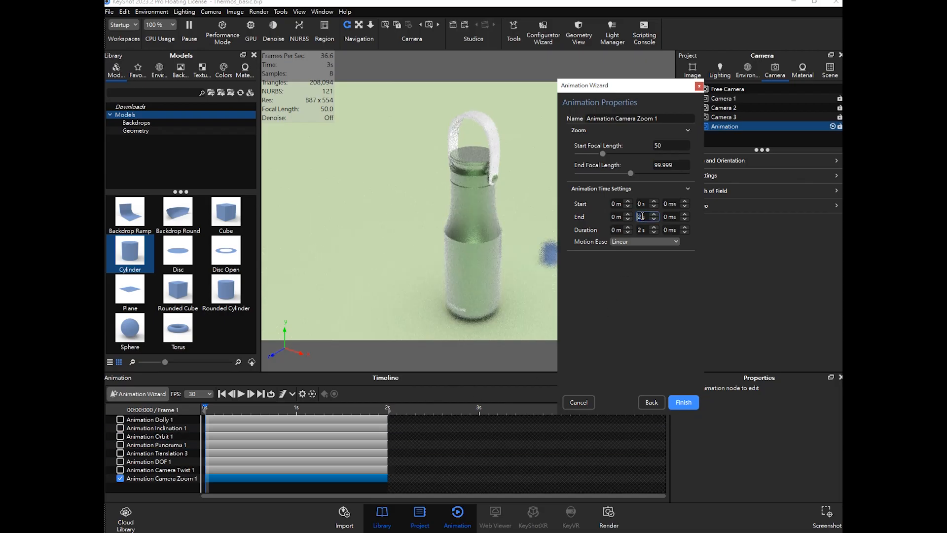
pyautogui.moveTo(231, 408); pyautogui.dragTo(361, 412)
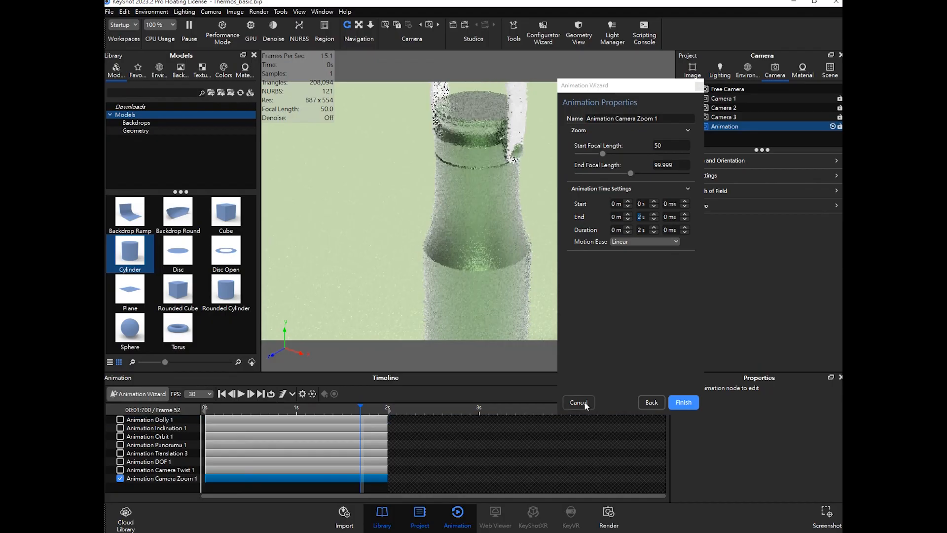
pyautogui.click(683, 402)
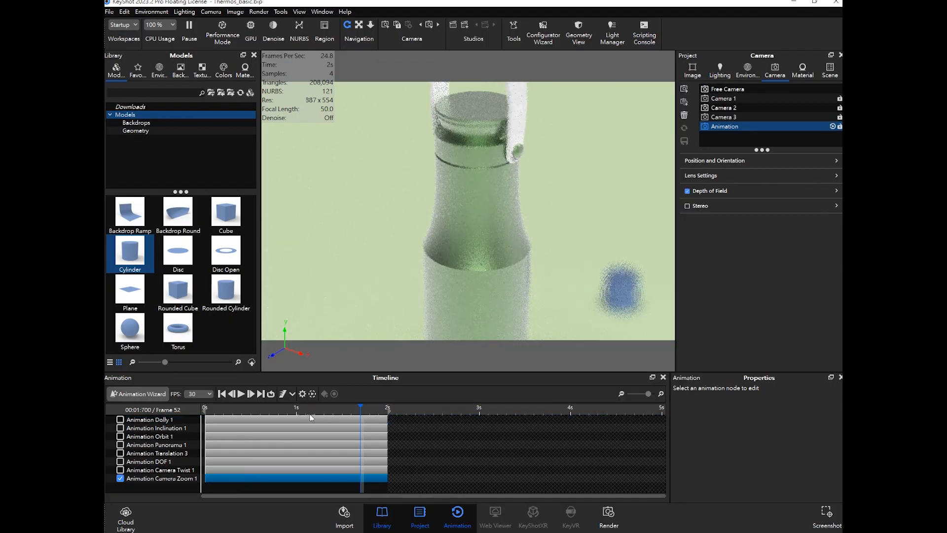
# - Play the zoom animation from the start to preview it
pyautogui.moveTo(249, 409); pyautogui.dragTo(210, 408)
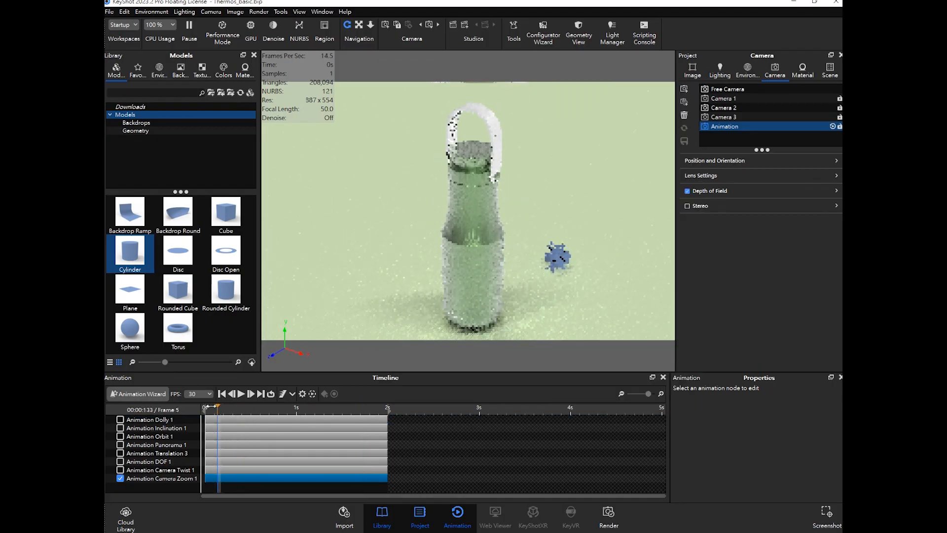
pyautogui.click(241, 394)
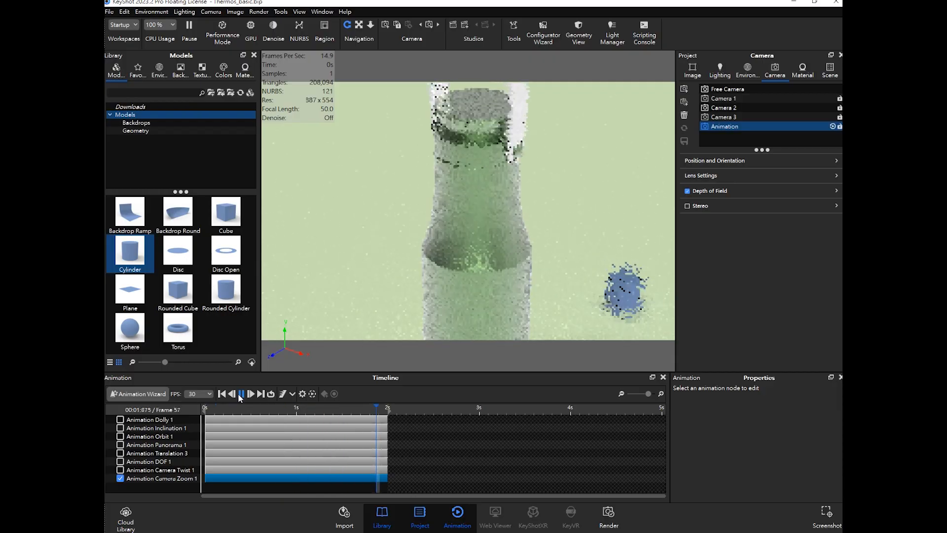
pyautogui.moveTo(384, 412)
pyautogui.mouseDown()
pyautogui.moveTo(362, 410)
pyautogui.moveTo(503, 417)
pyautogui.moveTo(406, 426)
pyautogui.moveTo(379, 418)
pyautogui.moveTo(387, 421)
pyautogui.mouseUp()
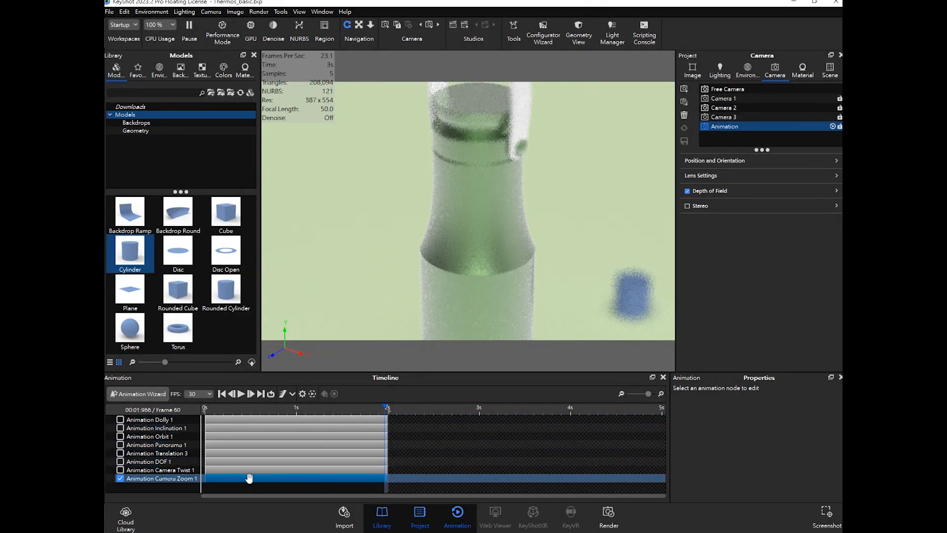
# - Mirror the Animation Camera Zoom 1 track to add a reverse zoom after it
pyautogui.click(192, 478)
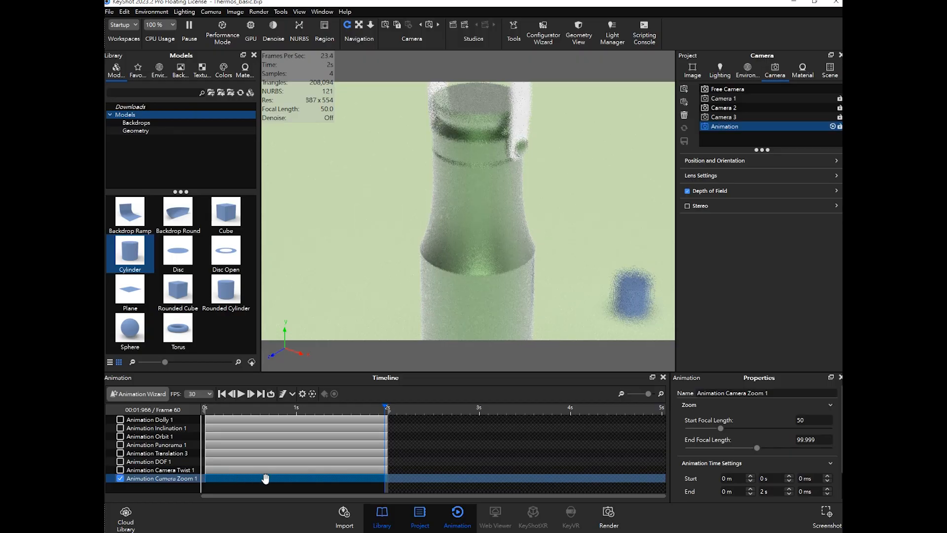
pyautogui.rightClick(265, 478)
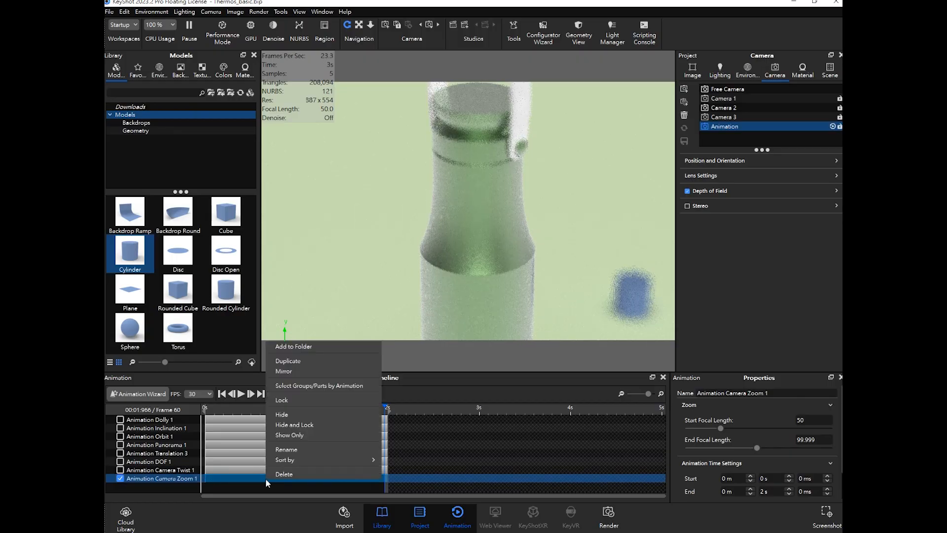
pyautogui.click(288, 371)
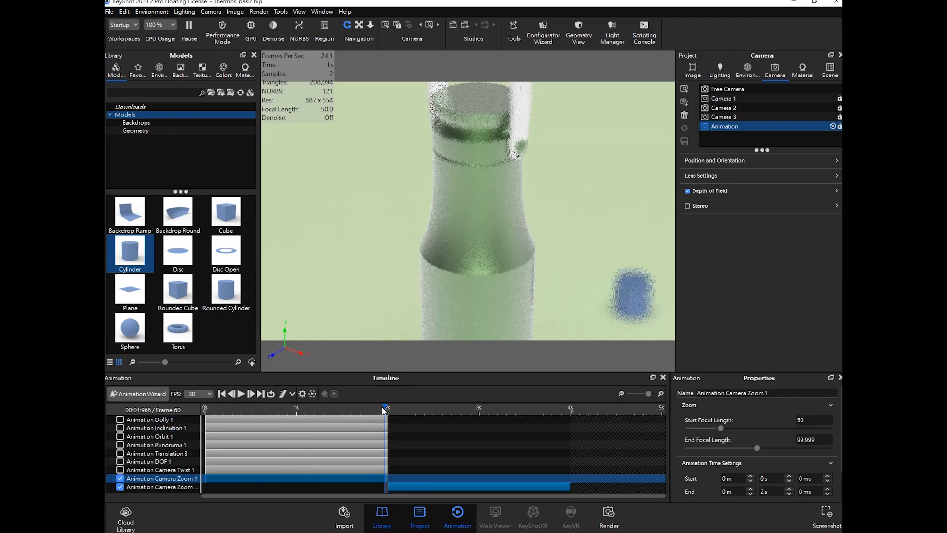
# - Play the zoom and its mirror from the start and inspect the mirrored track's properties
pyautogui.moveTo(384, 410); pyautogui.dragTo(203, 410)
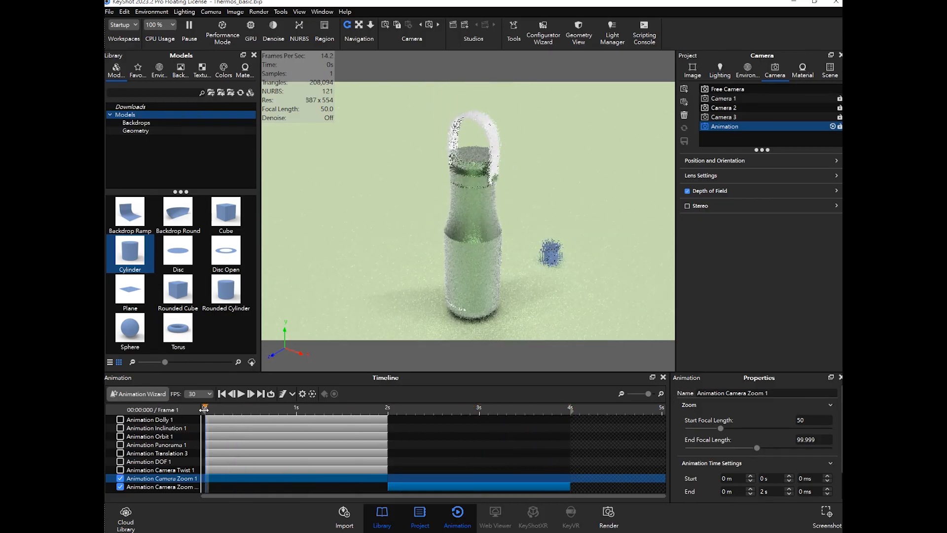
pyautogui.press('space')
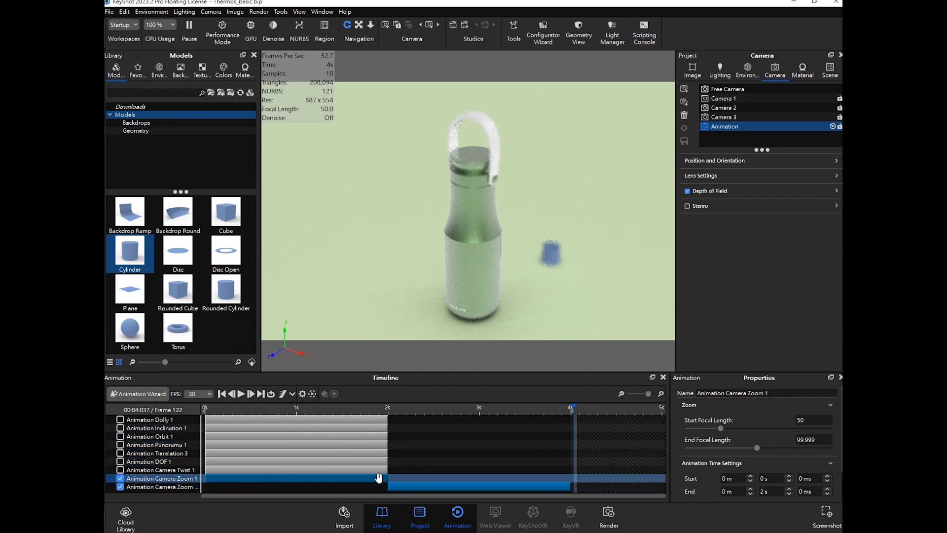
pyautogui.click(400, 486)
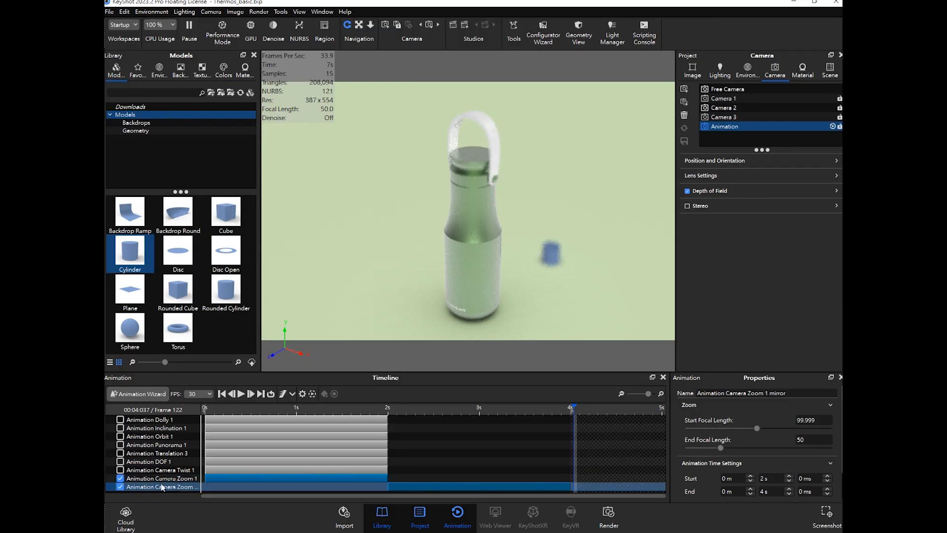
# - Disable both zoom tracks and rewind the timeline
pyautogui.click(121, 487)
pyautogui.click(121, 479)
pyautogui.moveTo(298, 409); pyautogui.dragTo(196, 411)
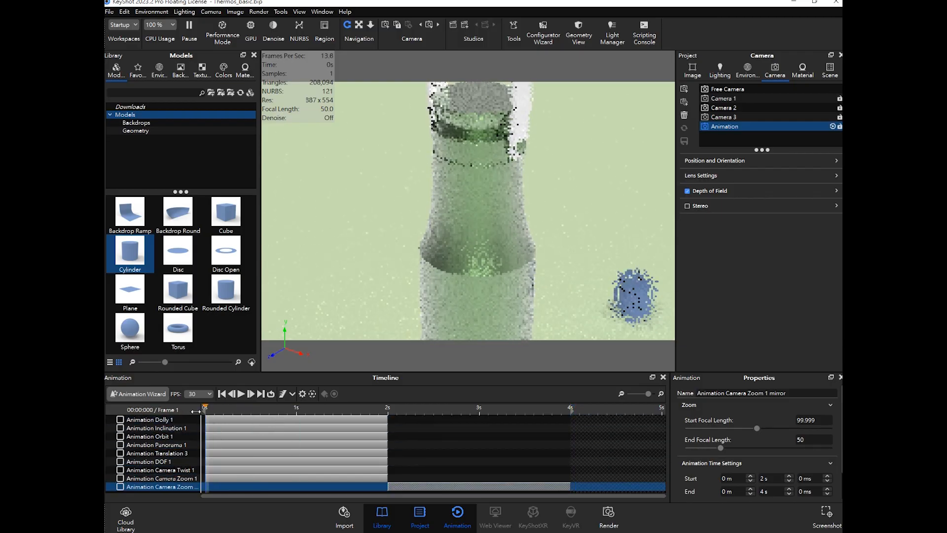
# - Start a camera Keyframe animation for the Animation camera, accepting the prioritization warning
pyautogui.click(139, 394)
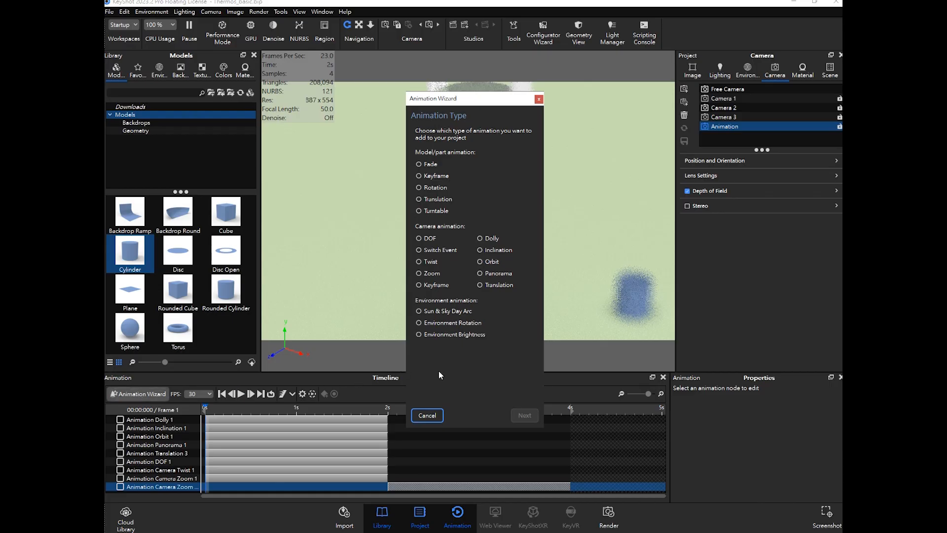
pyautogui.click(328, 477)
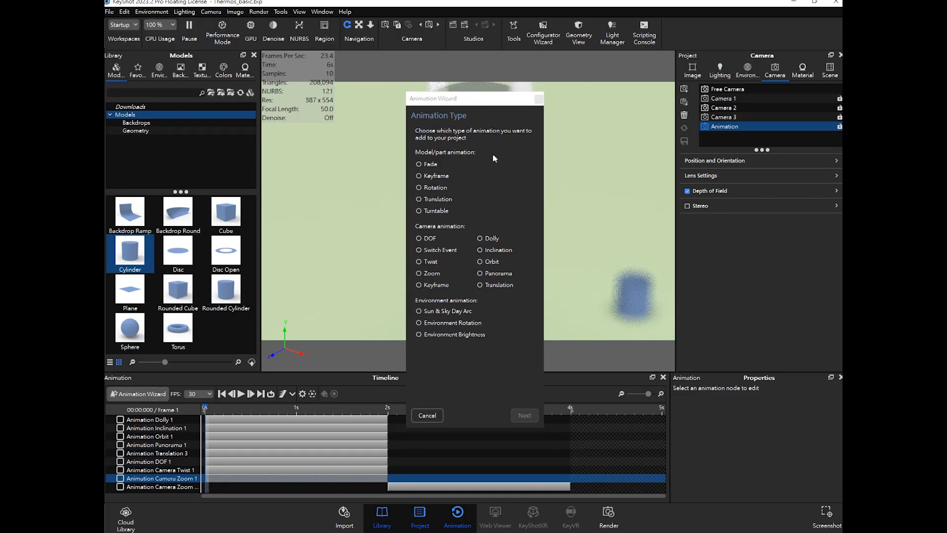
pyautogui.moveTo(479, 109); pyautogui.dragTo(656, 117)
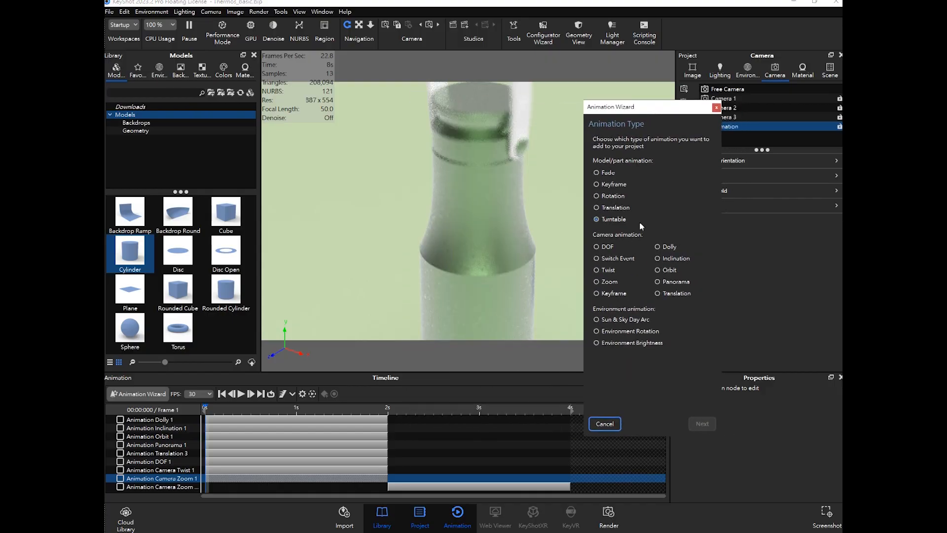
pyautogui.click(606, 295)
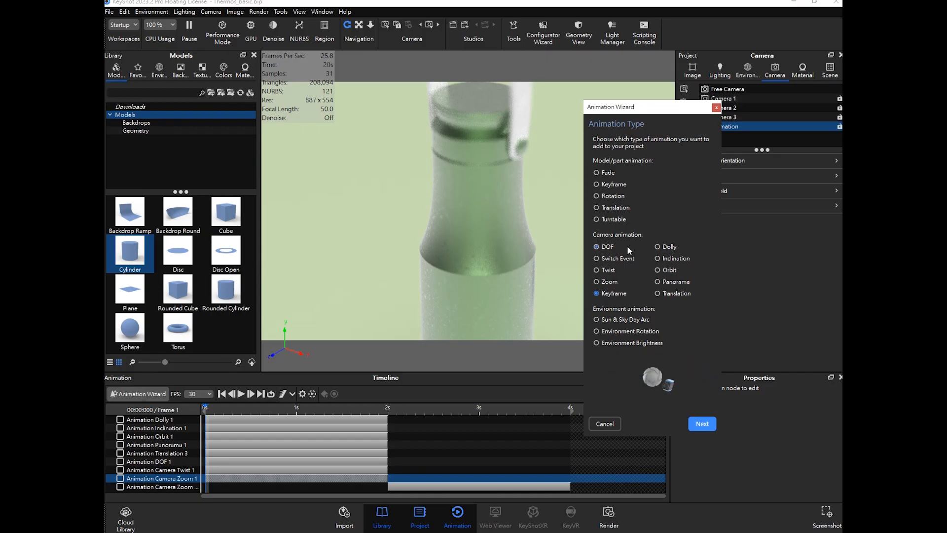
pyautogui.click(611, 187)
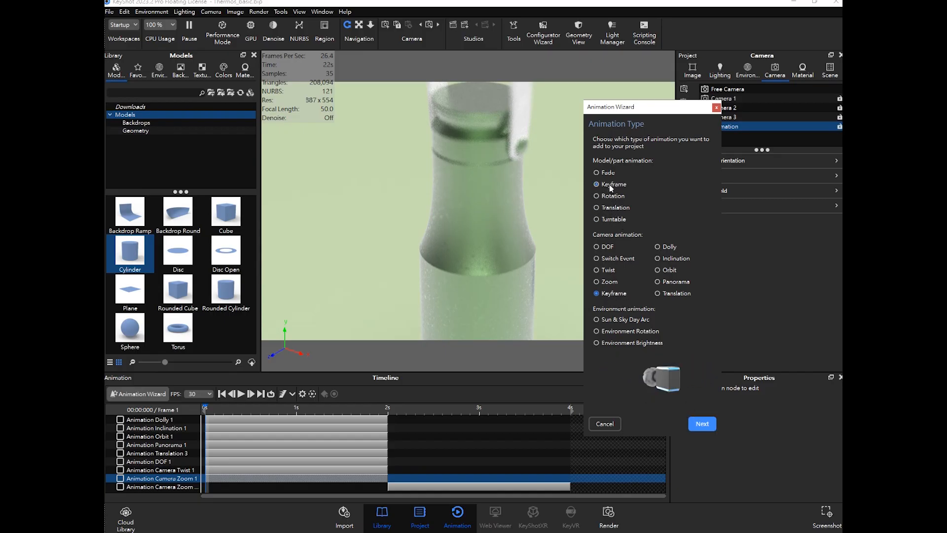
pyautogui.click(610, 172)
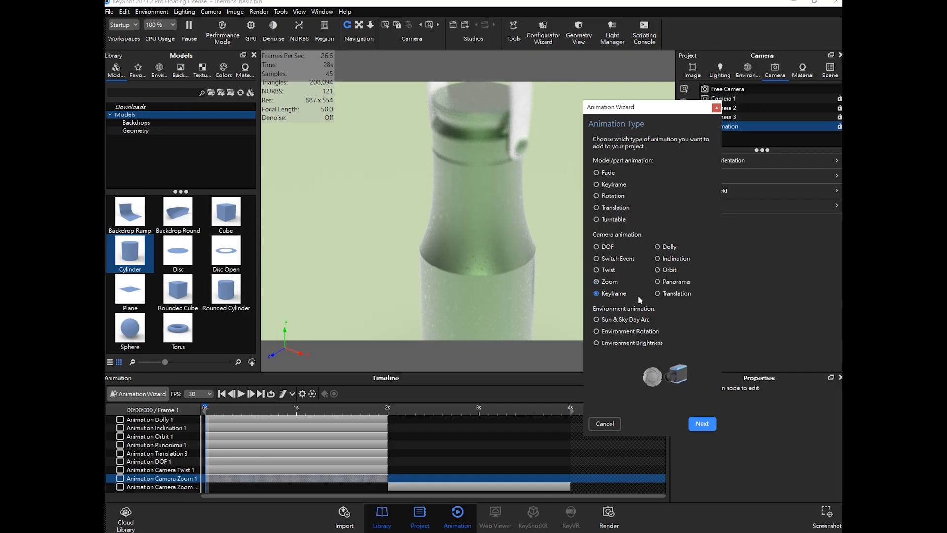
pyautogui.click(702, 423)
pyautogui.click(701, 418)
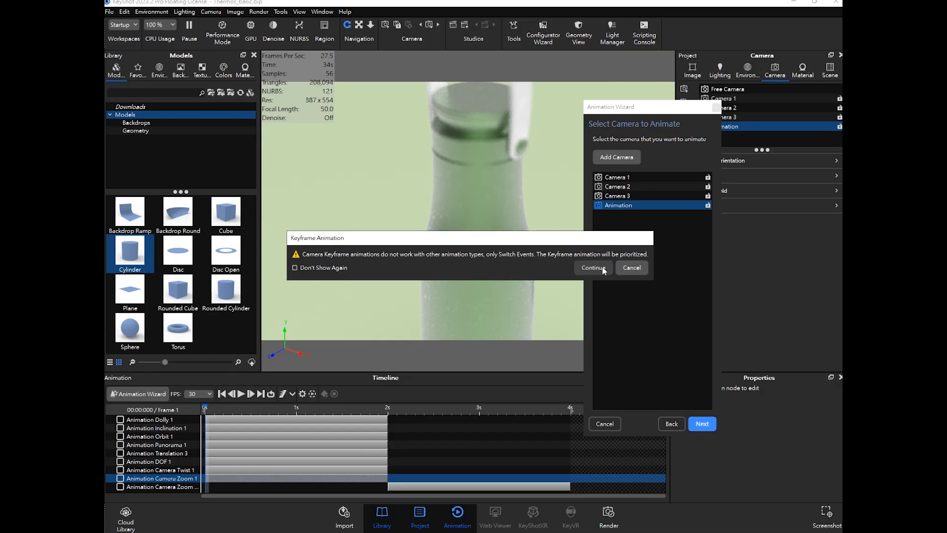
pyautogui.click(602, 267)
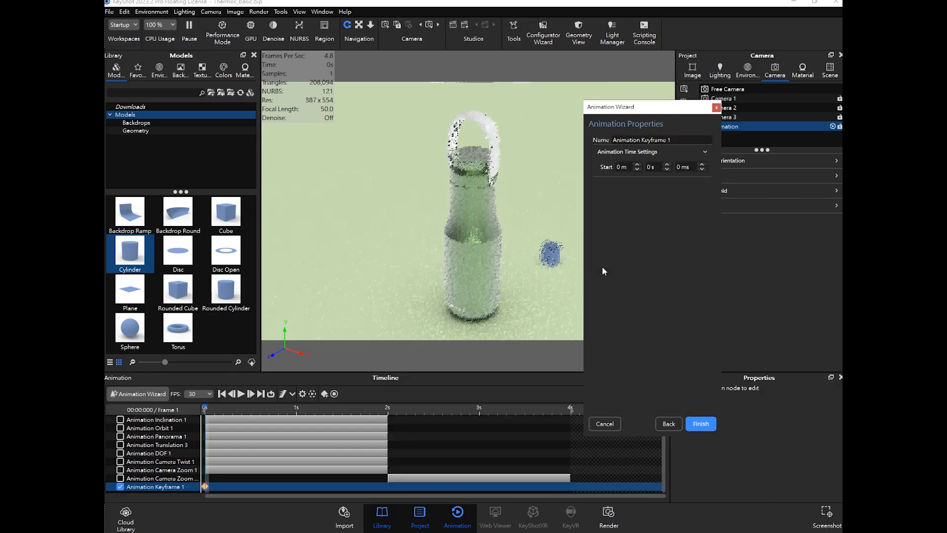
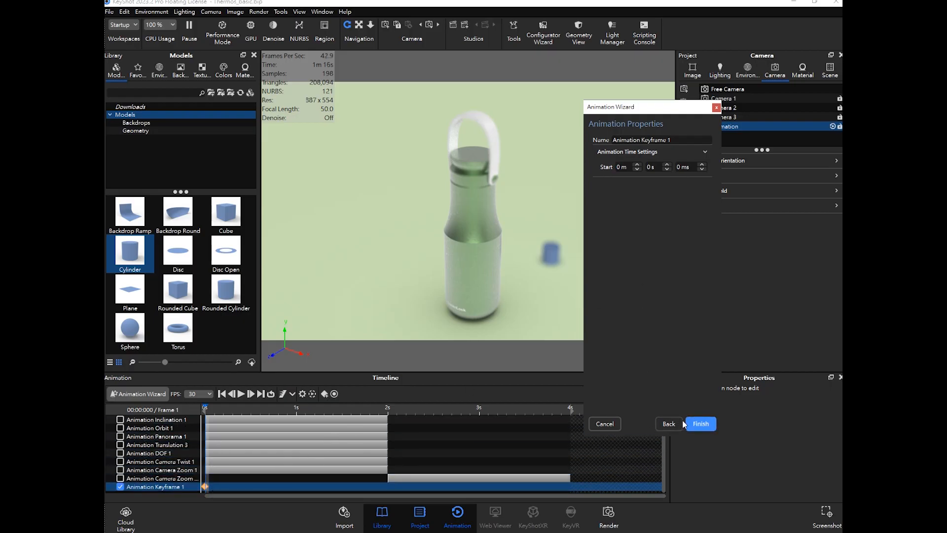
# - Finish the Keyframe animation wizard and add a keyframe at 1 s on the Animation Keyframe 1 track
pyautogui.click(702, 424)
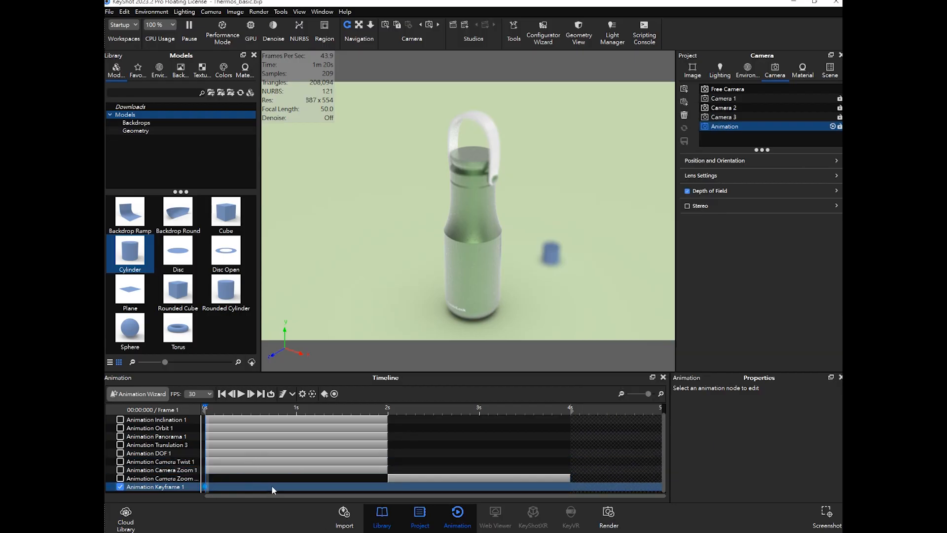
pyautogui.moveTo(206, 410); pyautogui.dragTo(297, 414)
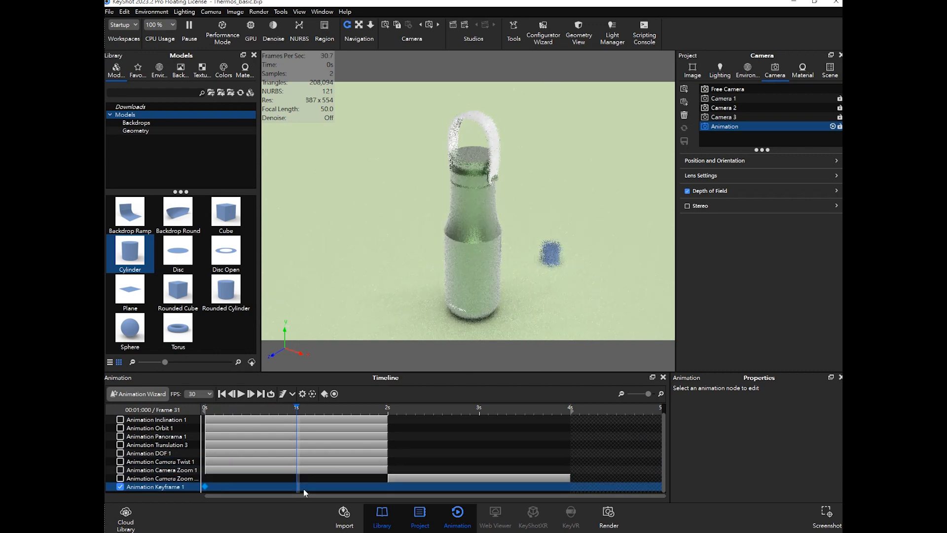
pyautogui.rightClick(300, 487)
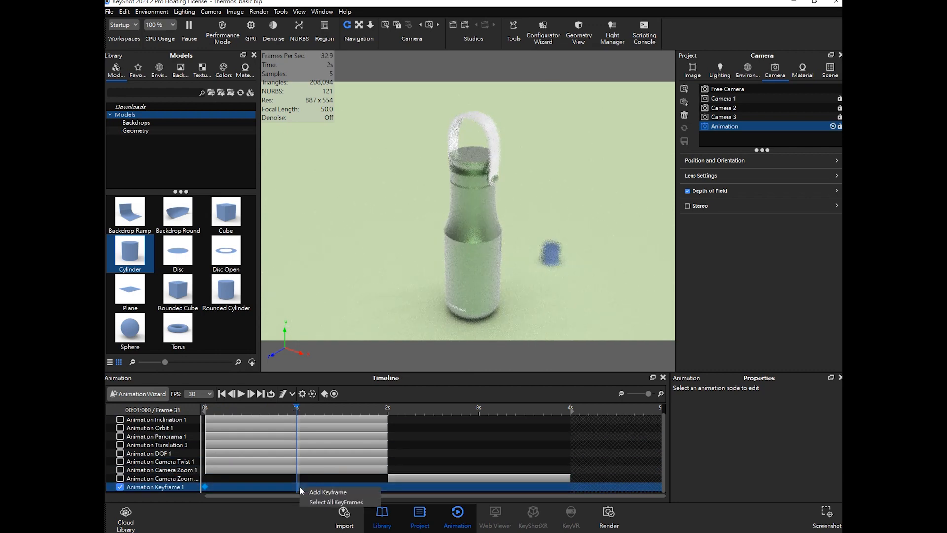
pyautogui.click(327, 492)
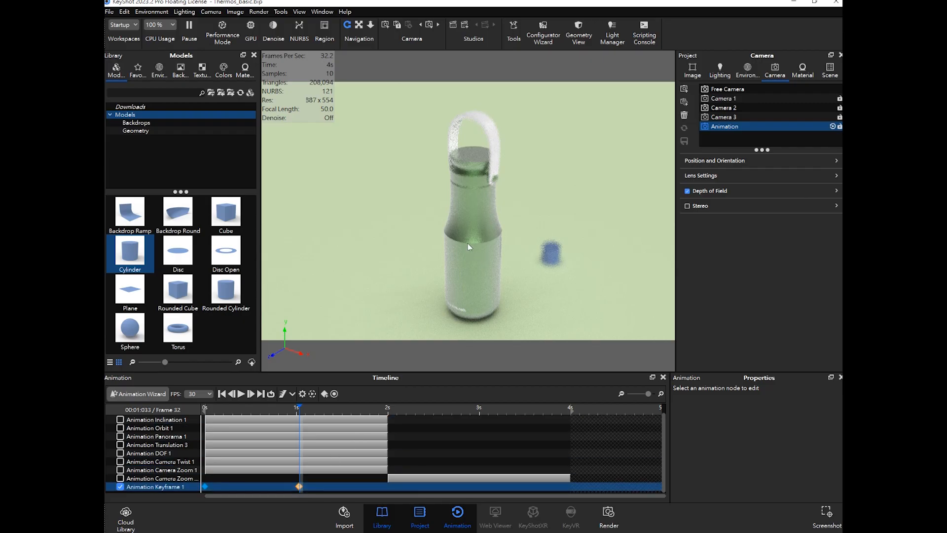
# - Turn off the Animation camera's depth of field and try reframing the view by zooming and orbiting
pyautogui.scroll(-6, 470, 240)
pyautogui.moveTo(561, 219); pyautogui.dragTo(422, 246)
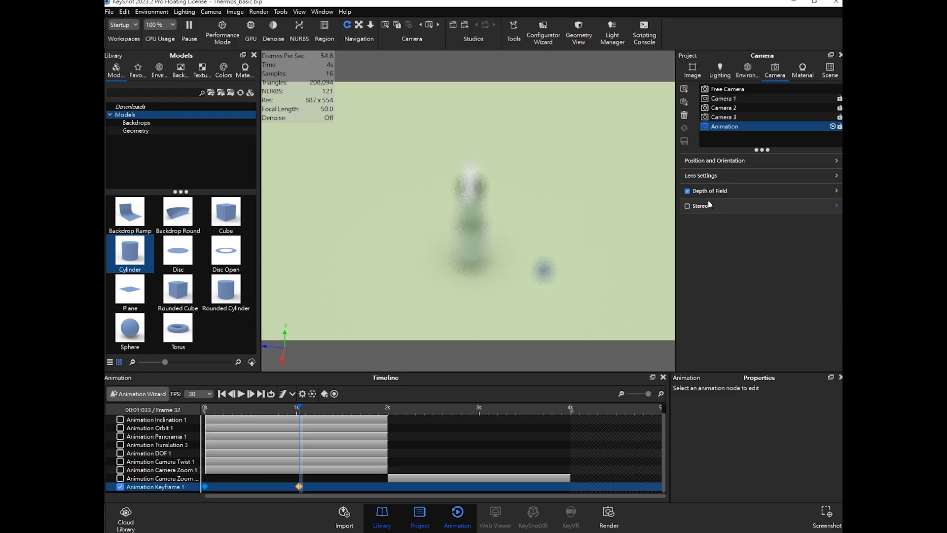
pyautogui.click(688, 191)
pyautogui.moveTo(528, 223); pyautogui.dragTo(484, 212)
pyautogui.scroll(3, 484, 211)
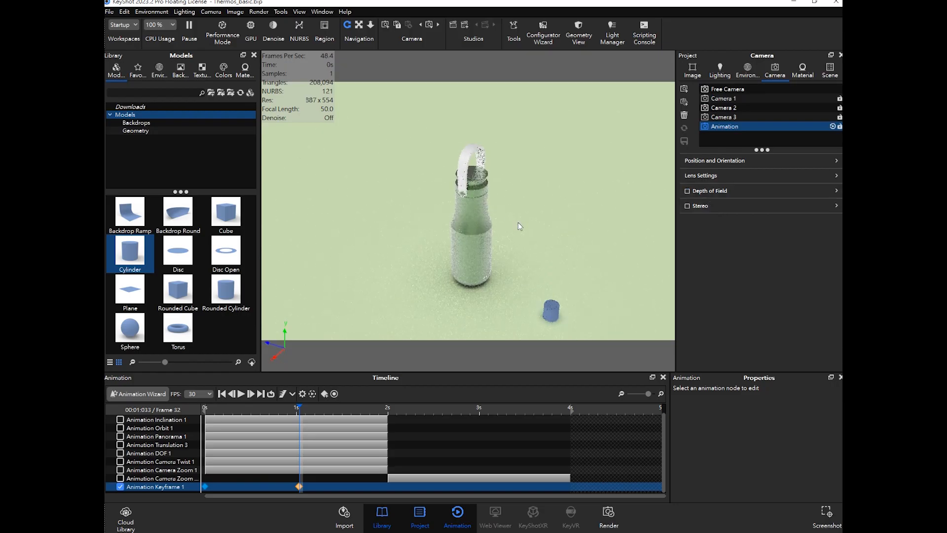
pyautogui.click(298, 486)
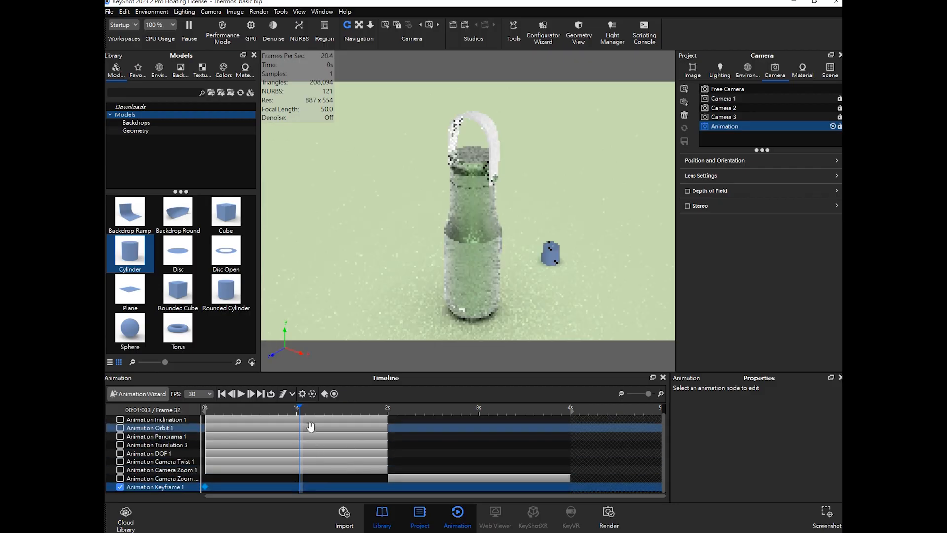
# - At 1 s, zoom the camera out and orbit it lower, then set the keyframe there again
pyautogui.moveTo(299, 409)
pyautogui.mouseDown()
pyautogui.moveTo(213, 411)
pyautogui.moveTo(296, 410)
pyautogui.mouseUp()
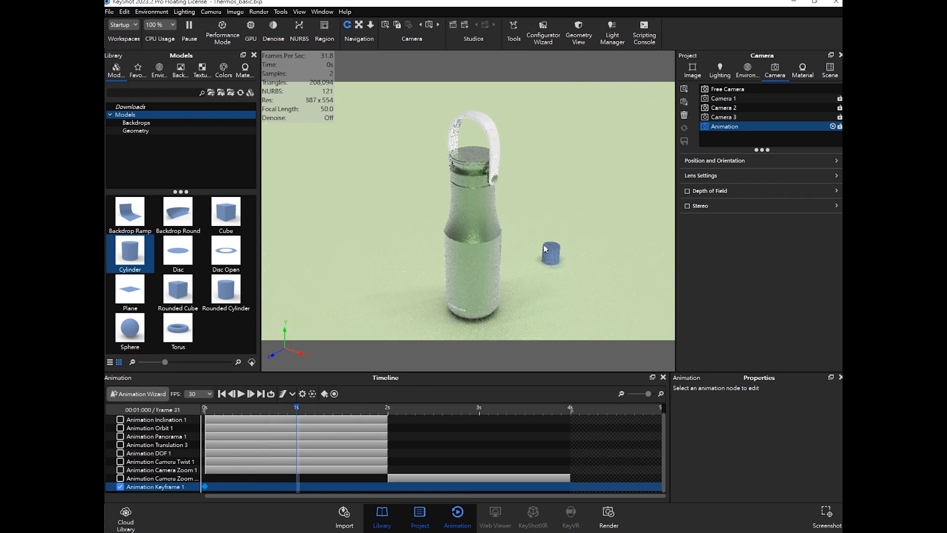
pyautogui.scroll(-3, 534, 210)
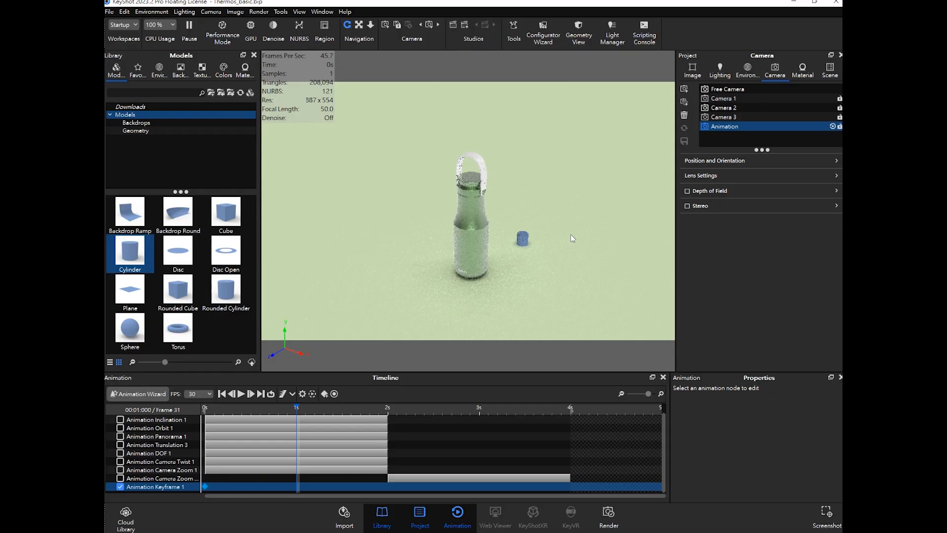
pyautogui.moveTo(573, 239); pyautogui.dragTo(373, 199)
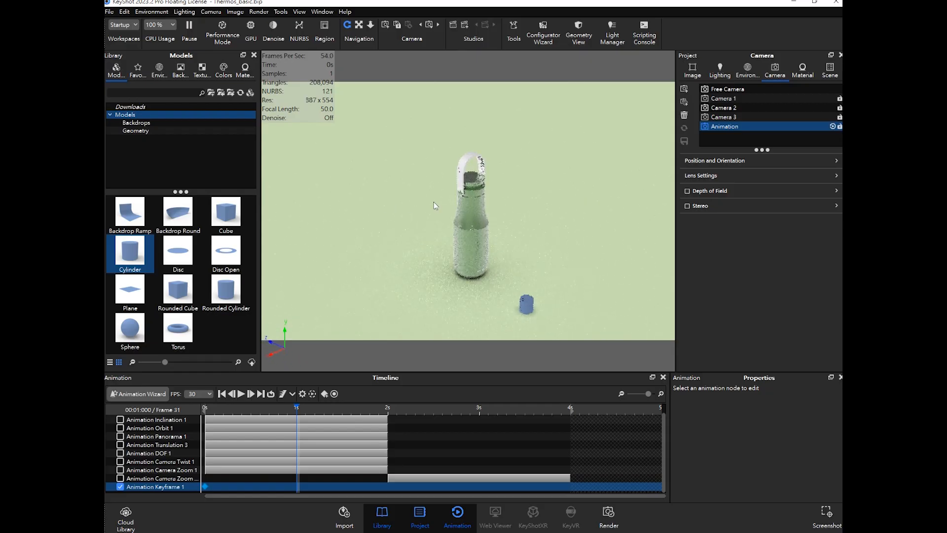
pyautogui.moveTo(524, 202); pyautogui.dragTo(516, 186, button='middle')
pyautogui.moveTo(535, 209); pyautogui.dragTo(525, 208)
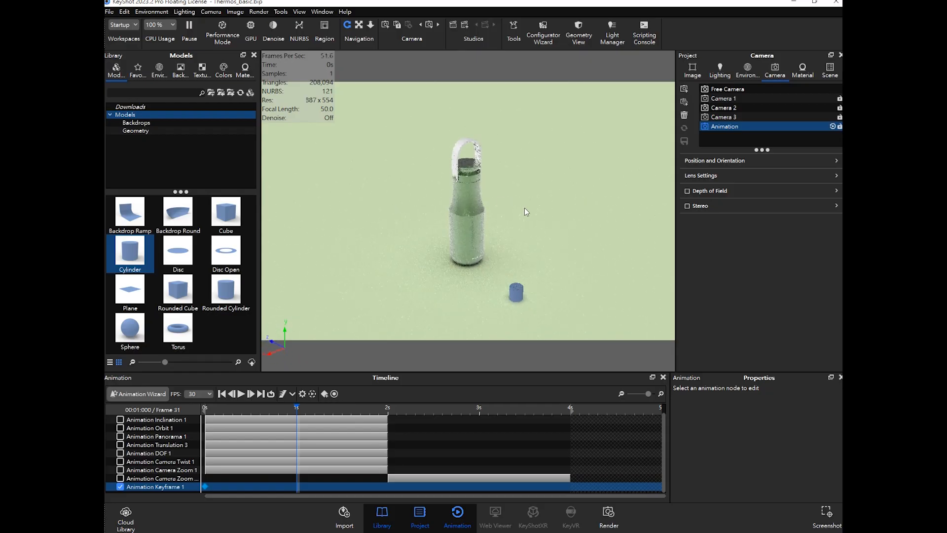
pyautogui.rightClick(298, 485)
pyautogui.click(339, 490)
# - Move to 2 s, zoom in close on the bottle's neck and add a keyframe there
pyautogui.moveTo(300, 410)
pyautogui.mouseDown()
pyautogui.moveTo(169, 419)
pyautogui.moveTo(387, 430)
pyautogui.mouseUp()
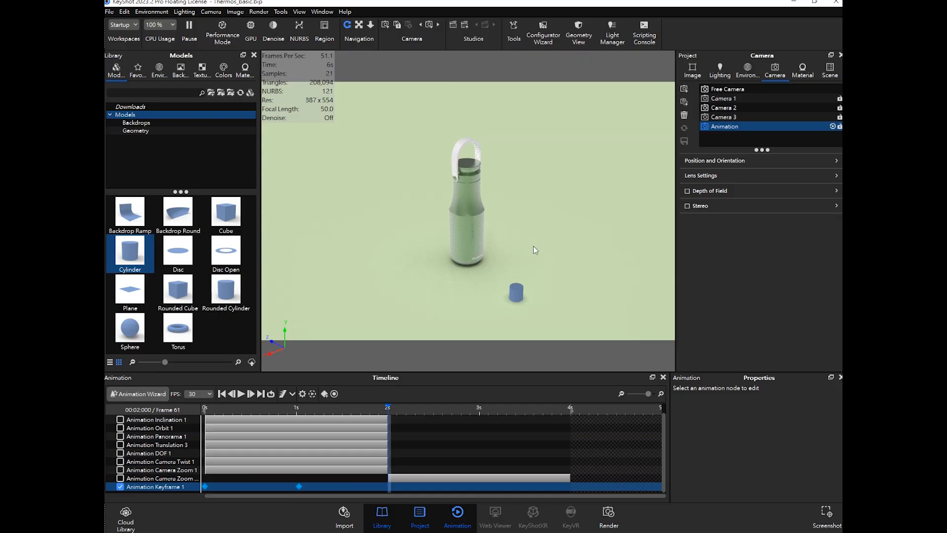
pyautogui.scroll(-4, 534, 246)
pyautogui.moveTo(566, 253); pyautogui.dragTo(463, 258)
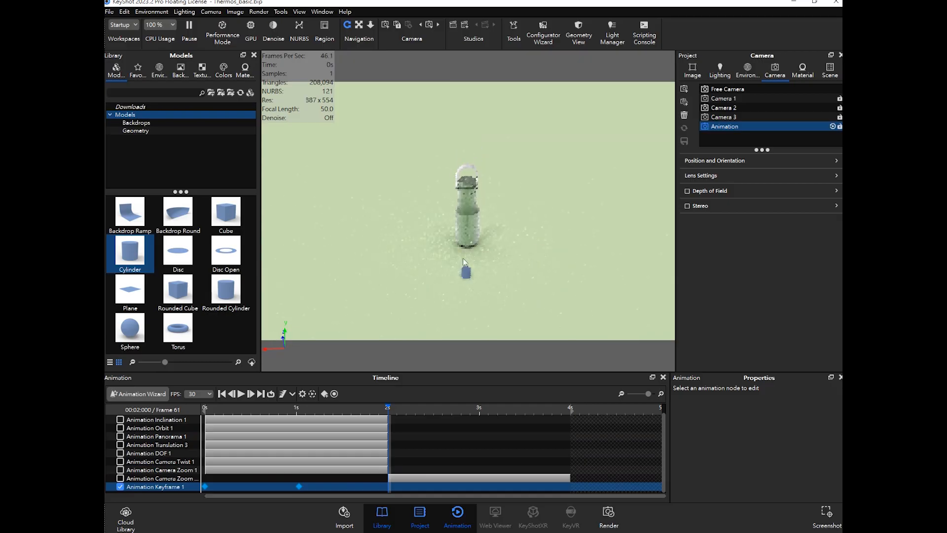
pyautogui.scroll(5, 492, 204)
pyautogui.scroll(3, 493, 202)
pyautogui.moveTo(497, 203); pyautogui.dragTo(548, 269, button='middle')
pyautogui.moveTo(522, 256); pyautogui.dragTo(560, 253)
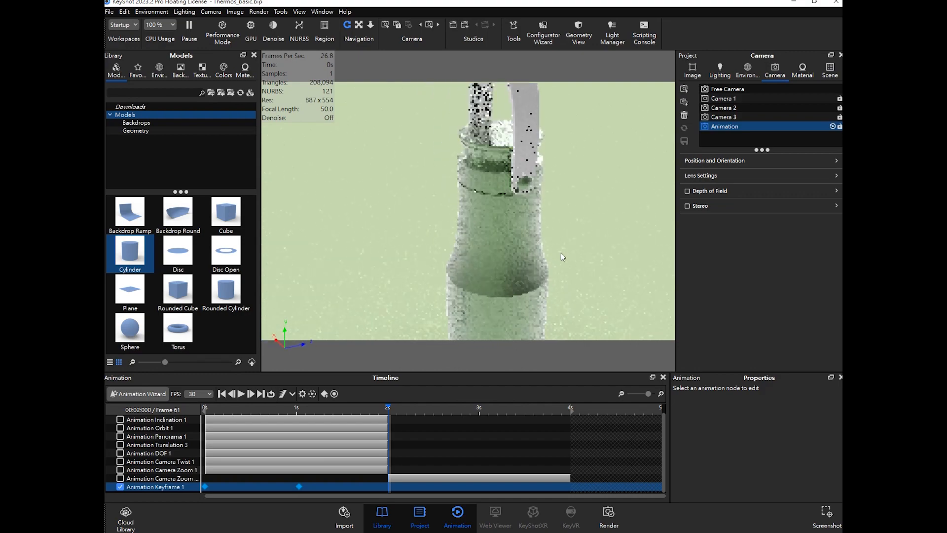
pyautogui.moveTo(561, 247); pyautogui.dragTo(551, 262, button='middle')
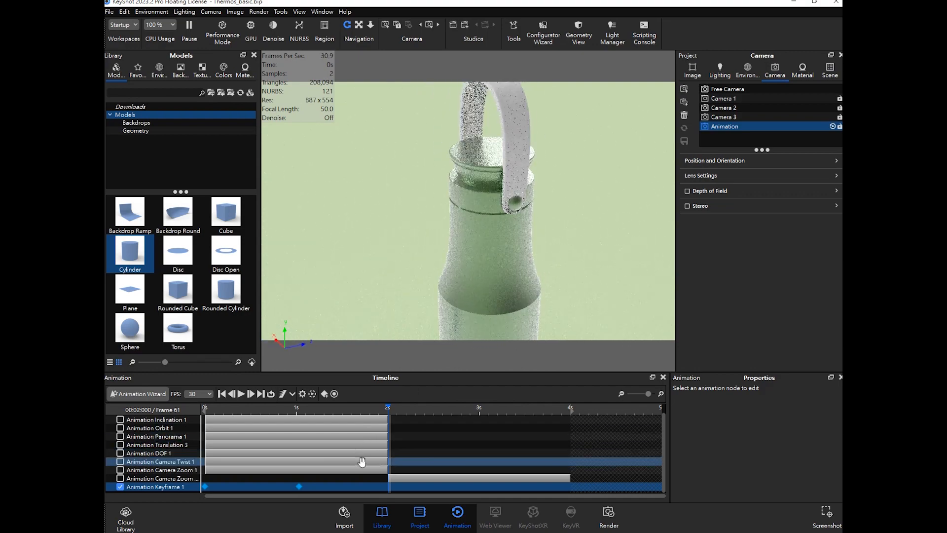
pyautogui.rightClick(385, 485)
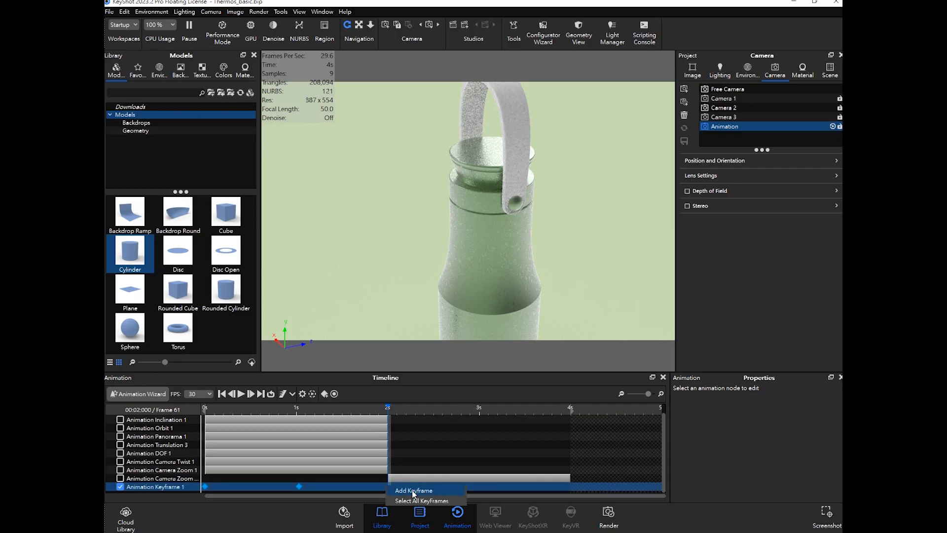
pyautogui.click(414, 490)
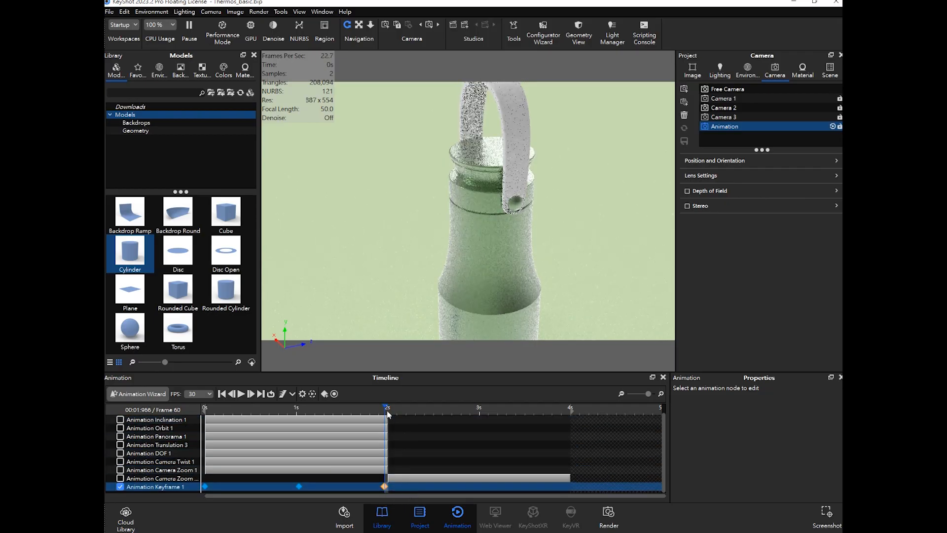
# - Play back the keyframe camera animation from the start several times
pyautogui.moveTo(387, 407); pyautogui.dragTo(200, 418)
pyautogui.click(240, 393)
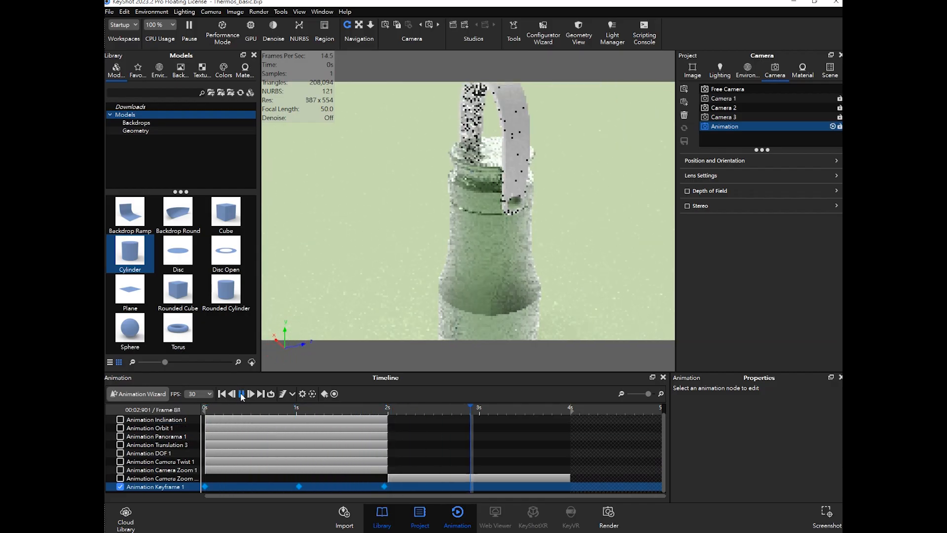
pyautogui.click(241, 394)
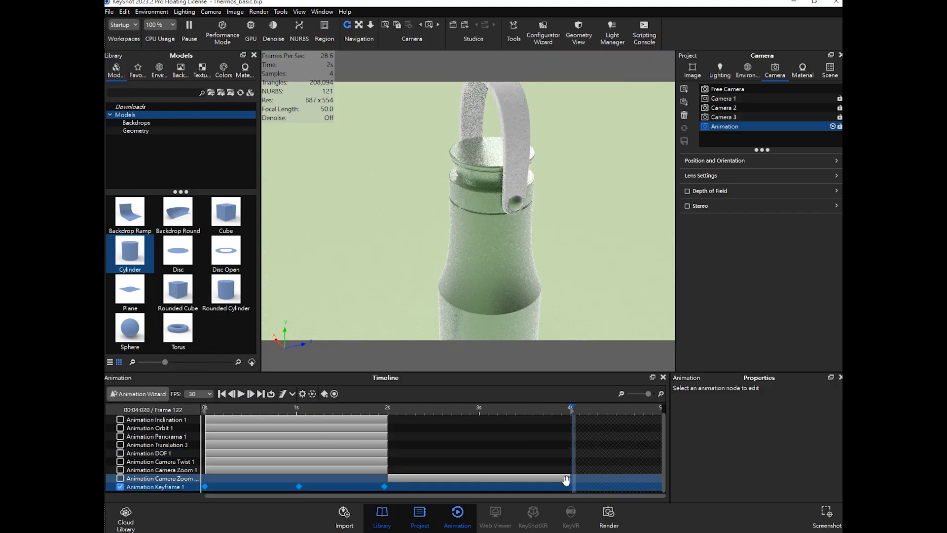
pyautogui.moveTo(572, 416); pyautogui.dragTo(204, 410)
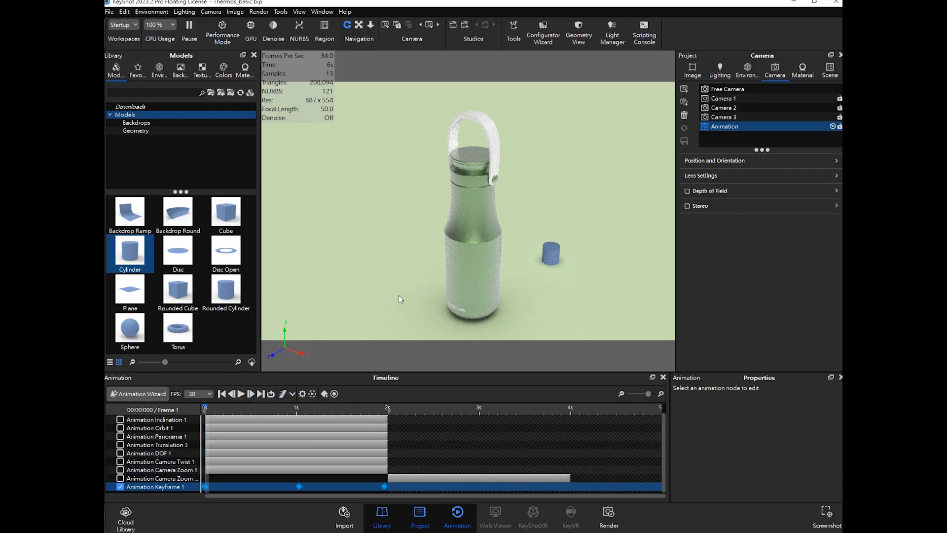
pyautogui.click(241, 395)
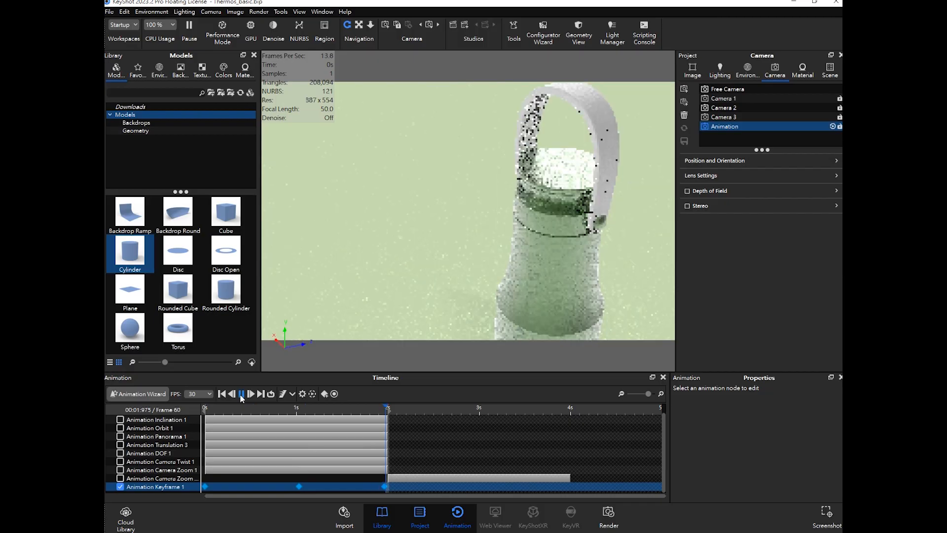
pyautogui.click(242, 395)
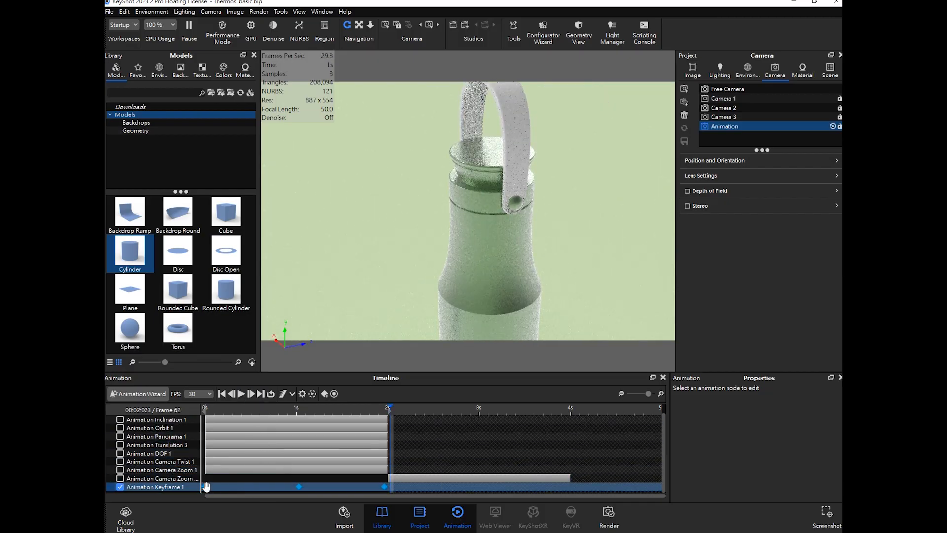
pyautogui.moveTo(388, 408); pyautogui.dragTo(203, 415)
pyautogui.click(240, 394)
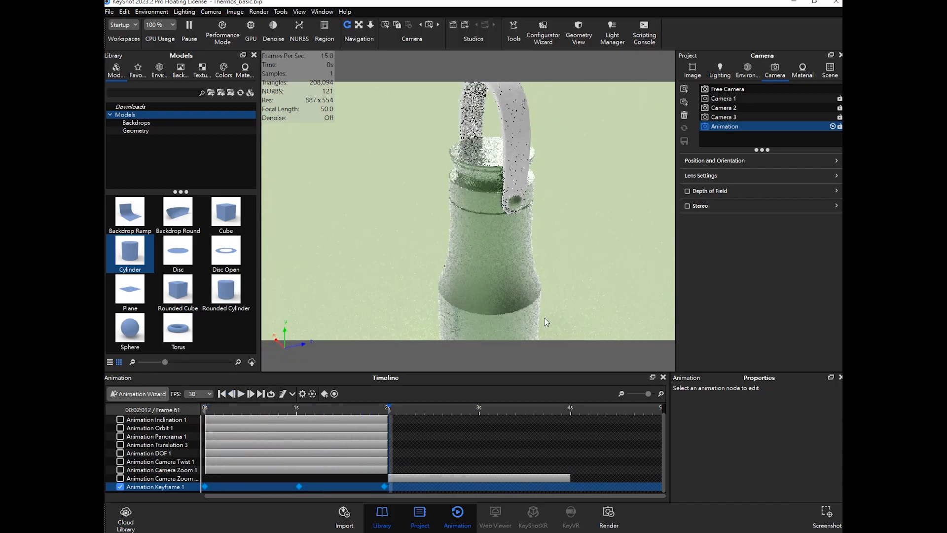
# - Rewind the timeline and disable the Animation Keyframe 1 track
pyautogui.moveTo(374, 414); pyautogui.dragTo(203, 417)
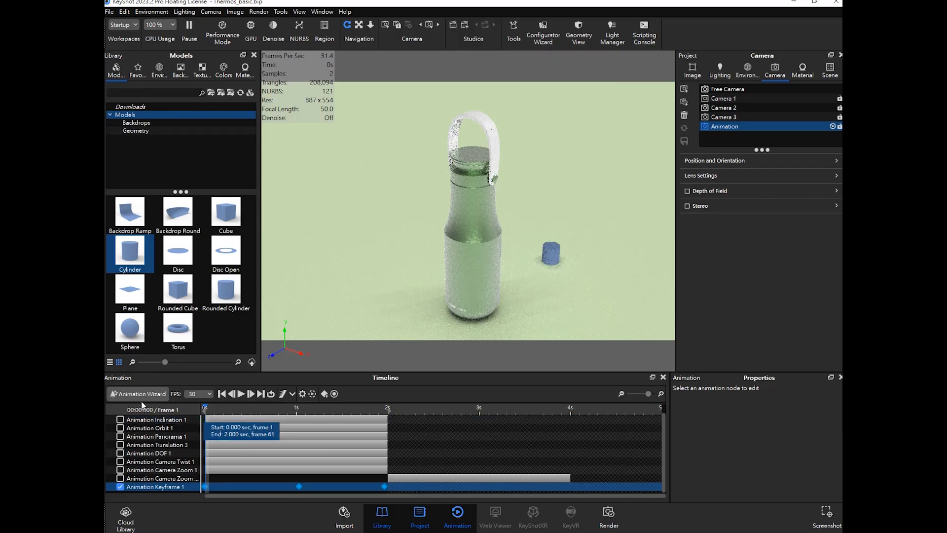
pyautogui.click(120, 486)
pyautogui.click(144, 393)
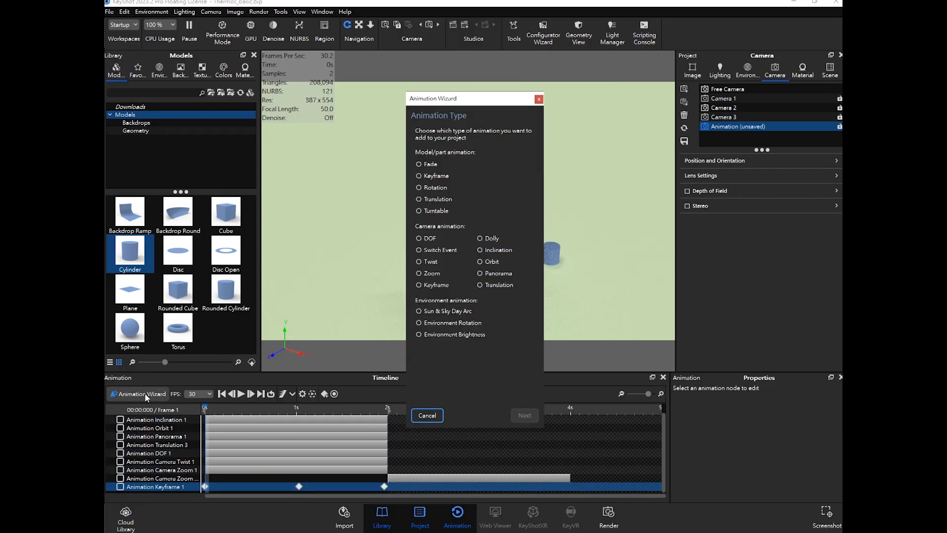
pyautogui.moveTo(471, 108); pyautogui.dragTo(564, 98)
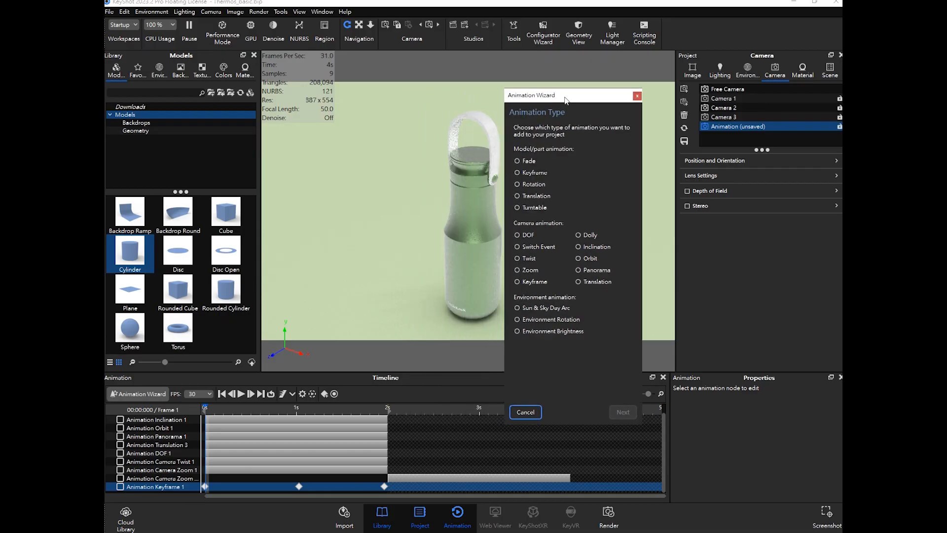
pyautogui.click(530, 250)
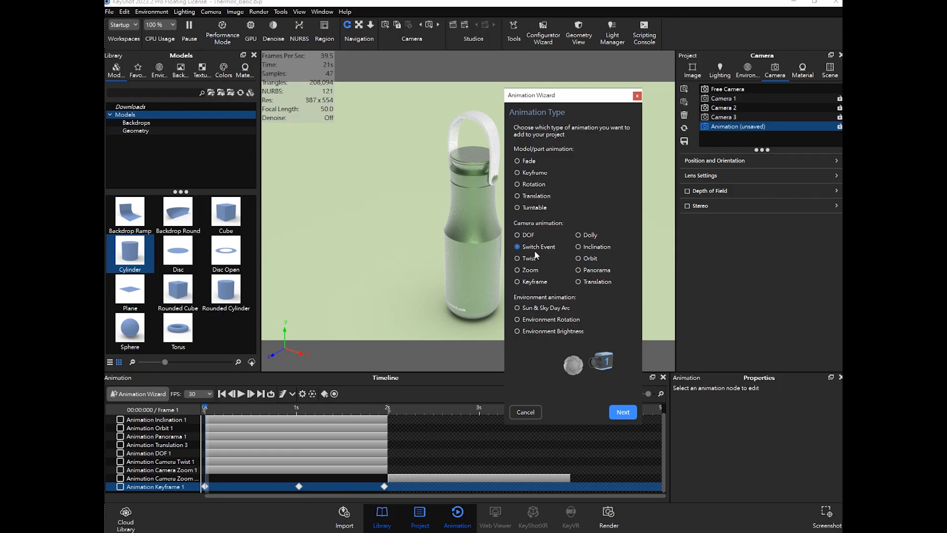
pyautogui.click(637, 96)
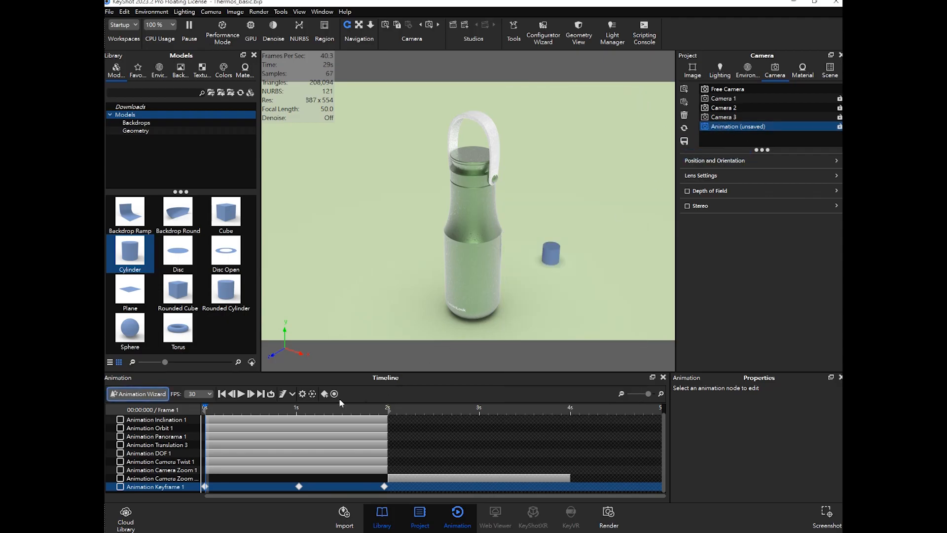
# - Switch between Camera 3 and the Animation camera to compare their views
pyautogui.click(683, 140)
pyautogui.click(727, 118)
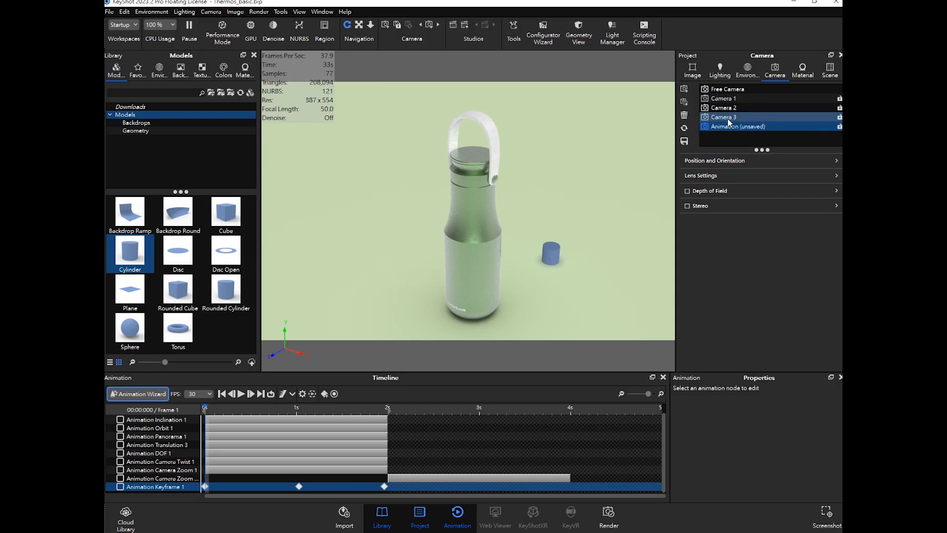
pyautogui.click(727, 126)
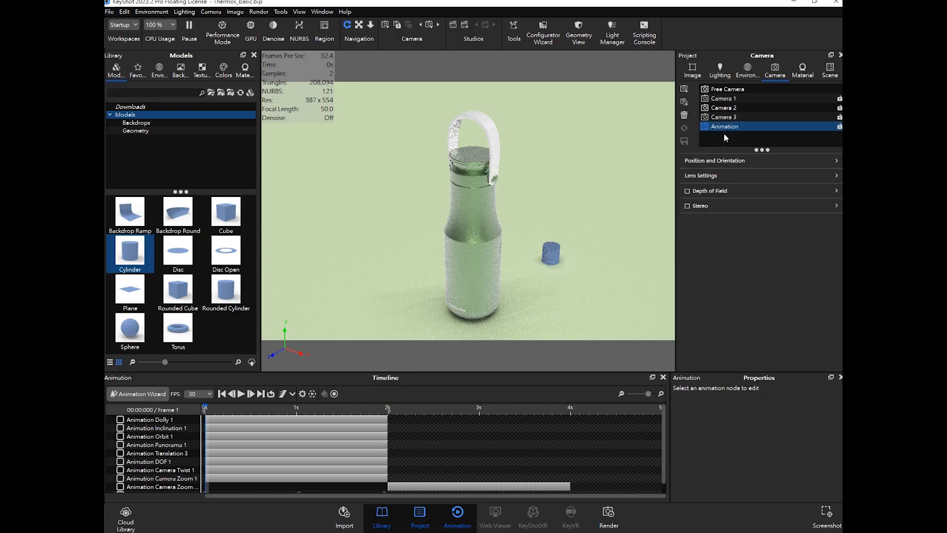
pyautogui.click(400, 429)
pyautogui.scroll(-1, 247, 444)
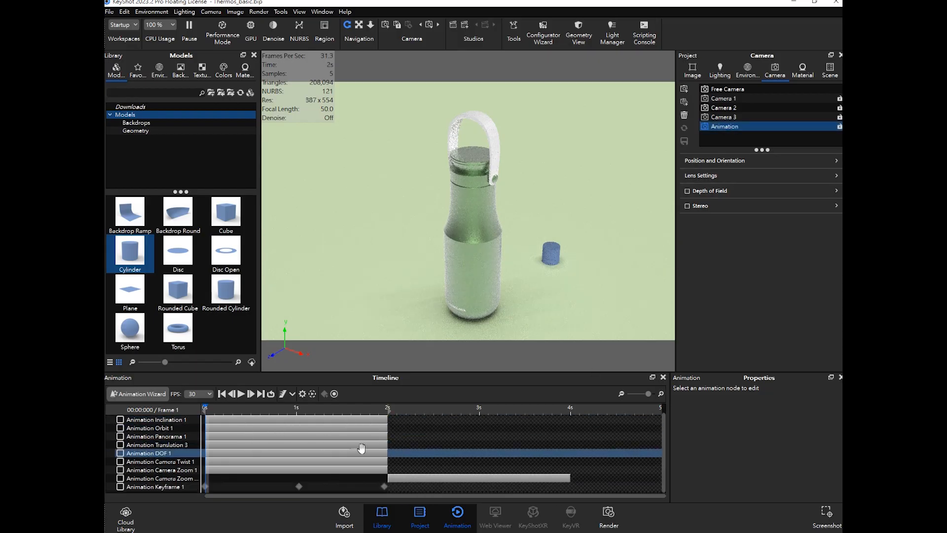
pyautogui.click(708, 118)
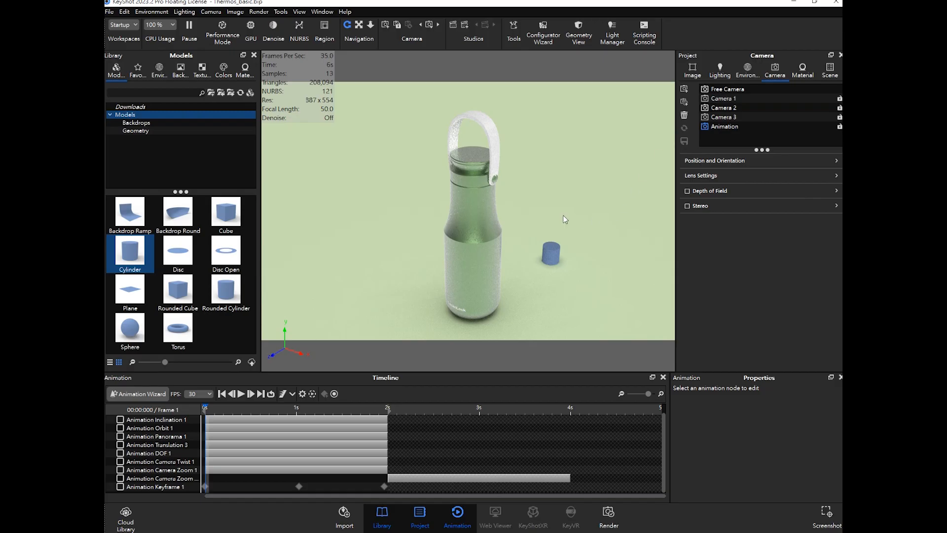
# - Frame a close-up of the bottle's neck and save it as a new camera named Animation
pyautogui.moveTo(539, 203); pyautogui.dragTo(594, 242)
pyautogui.moveTo(623, 248); pyautogui.dragTo(508, 211)
pyautogui.scroll(6, 507, 210)
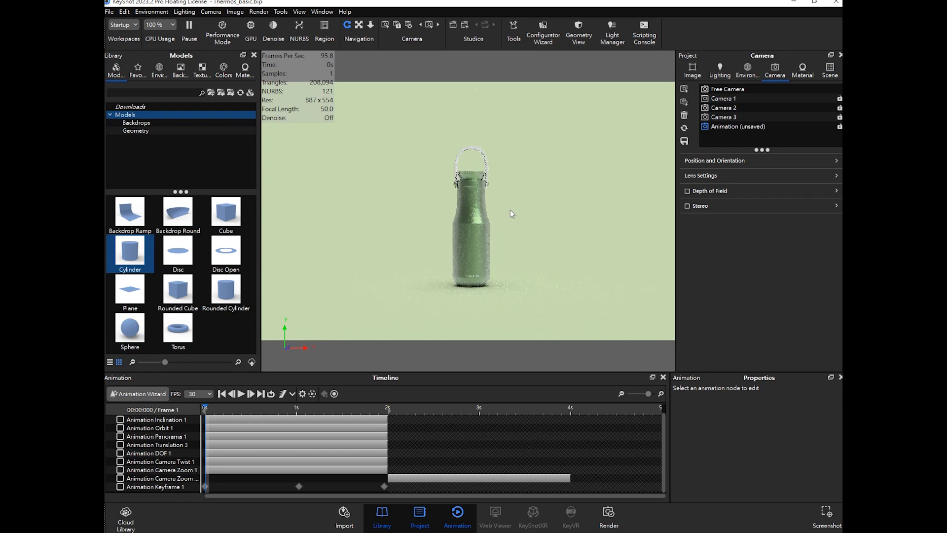
pyautogui.moveTo(511, 240)
pyautogui.mouseDown(button='middle')
pyautogui.moveTo(507, 249)
pyautogui.moveTo(514, 224)
pyautogui.mouseUp(button='middle')
pyautogui.scroll(-5, 514, 224)
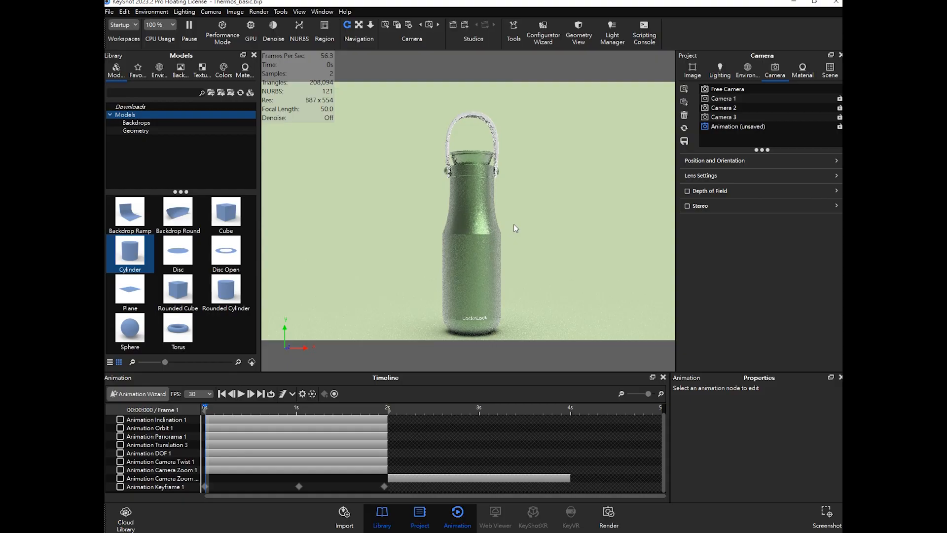
pyautogui.scroll(6, 514, 224)
pyautogui.scroll(3, 521, 252)
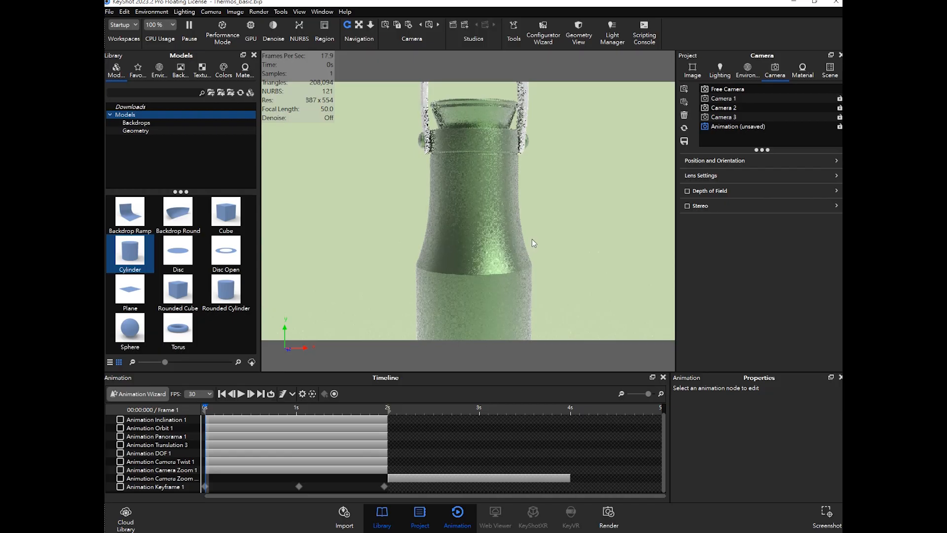
pyautogui.scroll(3, 532, 239)
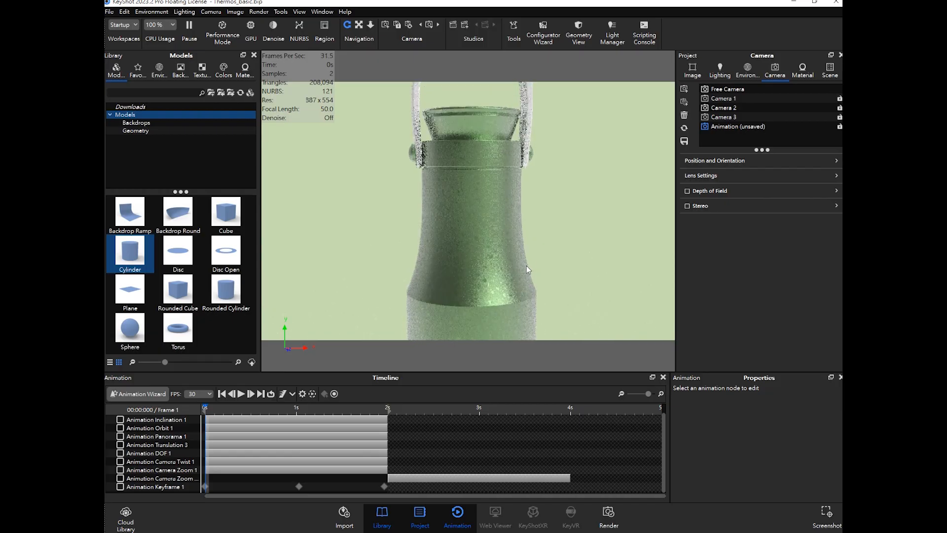
pyautogui.moveTo(564, 238); pyautogui.dragTo(565, 210, button='middle')
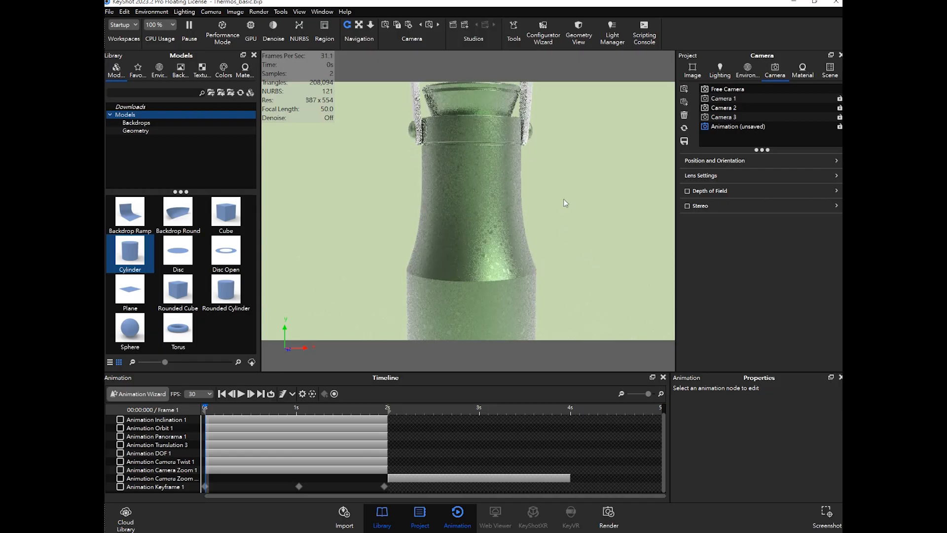
pyautogui.moveTo(491, 250)
pyautogui.mouseDown(button='middle')
pyautogui.moveTo(495, 242)
pyautogui.moveTo(497, 250)
pyautogui.mouseUp(button='middle')
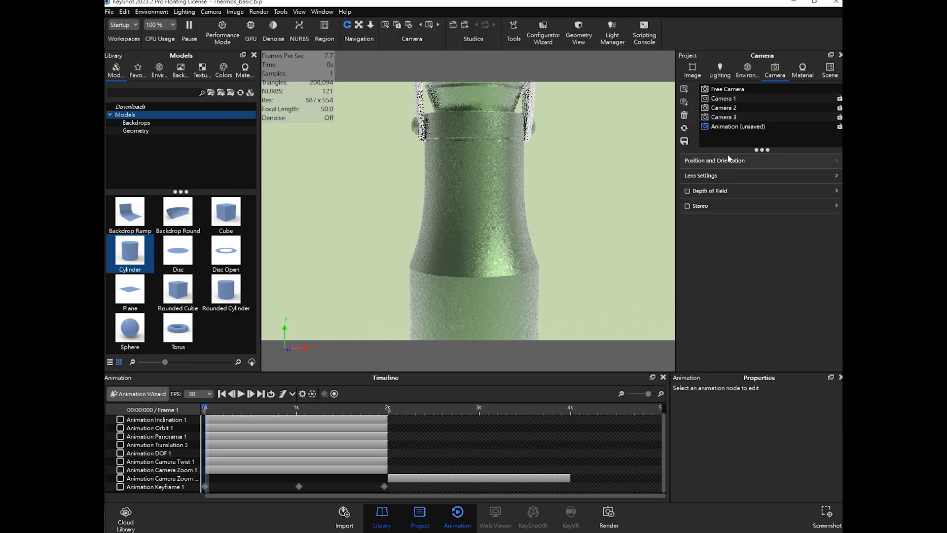
pyautogui.click(685, 88)
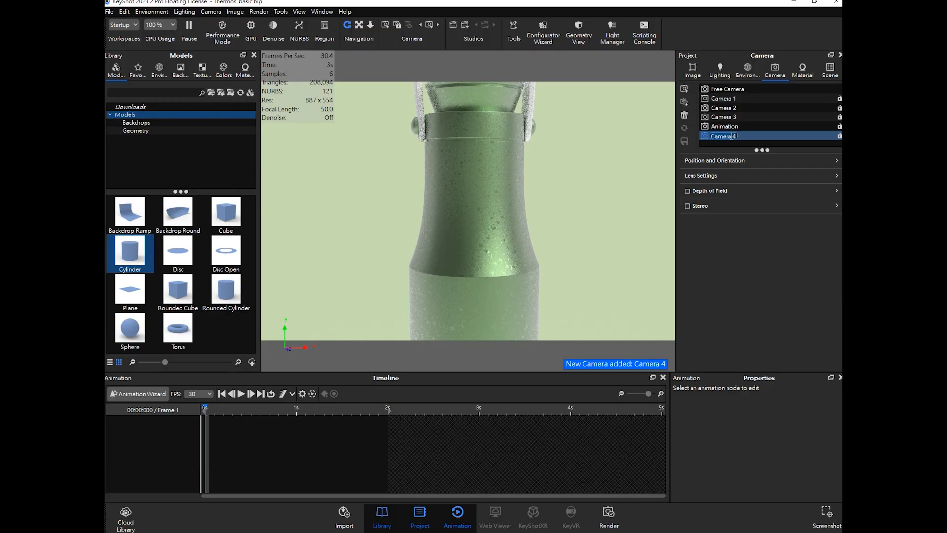
pyautogui.write('Anima')
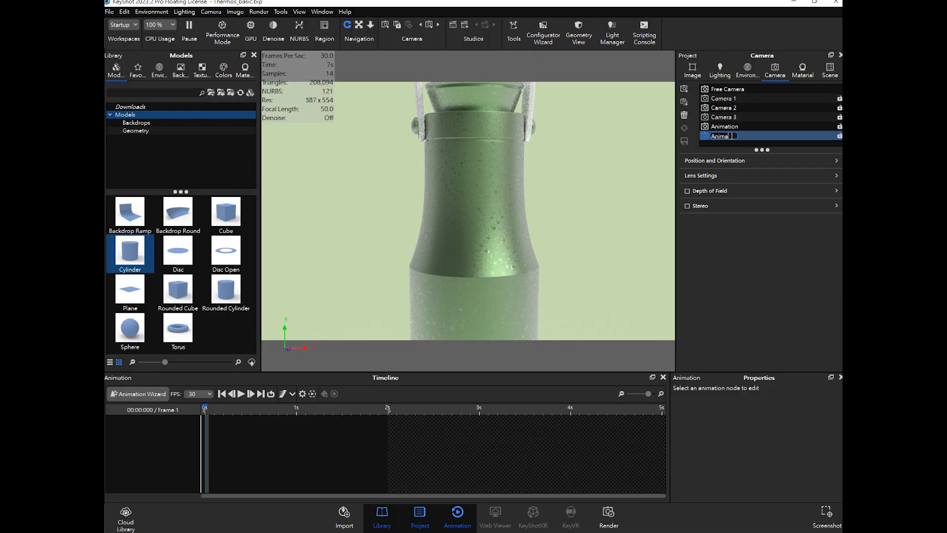
pyautogui.write('tion')
pyautogui.press('Return')
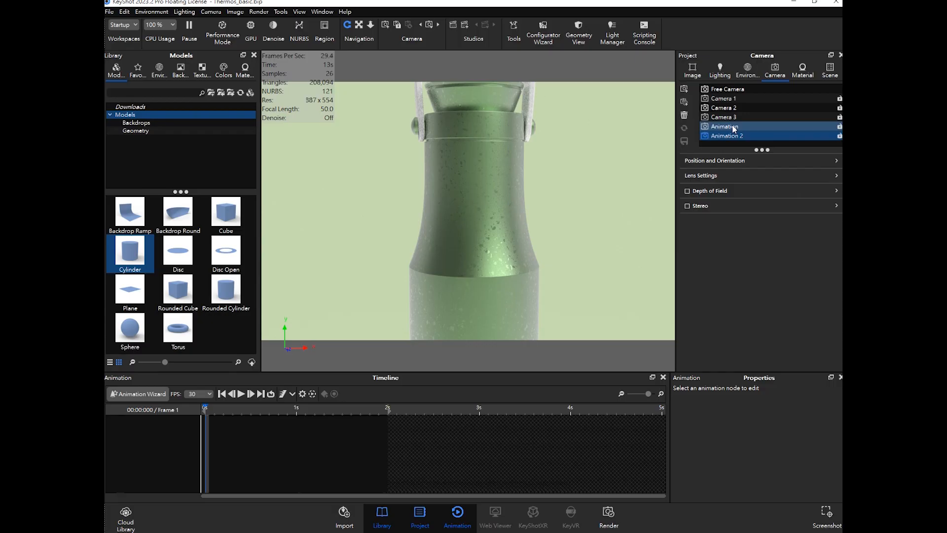
# - Try a model Translation animation on thermos-all in the Animation Wizard, then go back
pyautogui.click(733, 126)
pyautogui.click(734, 136)
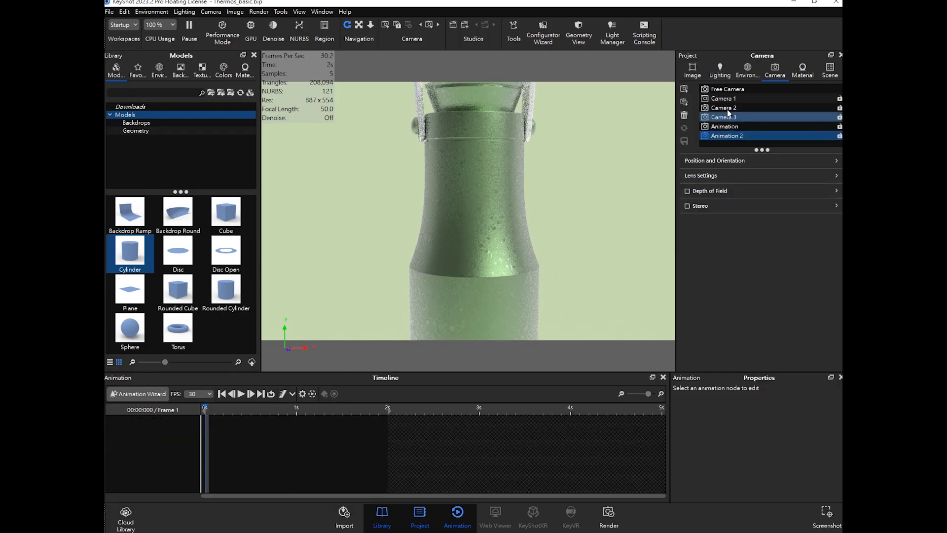
pyautogui.click(140, 394)
pyautogui.click(433, 188)
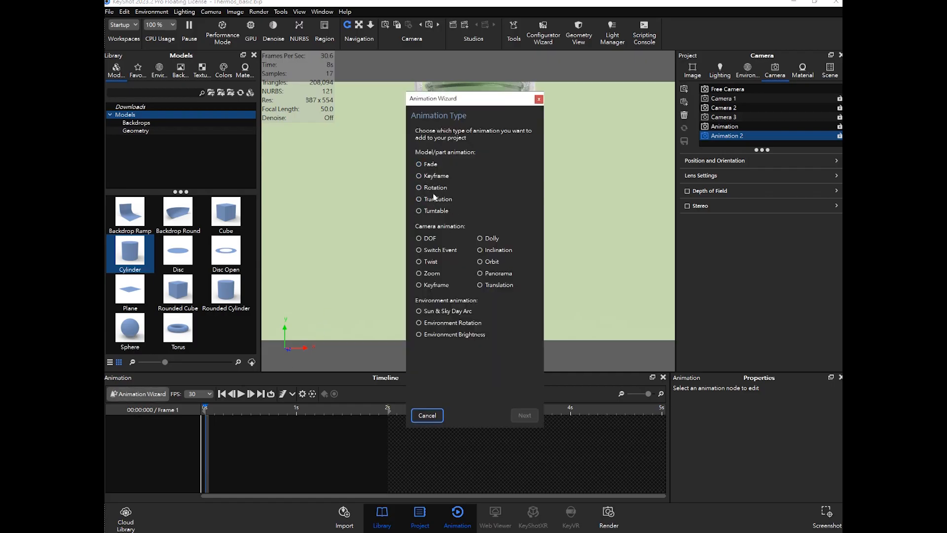
pyautogui.click(428, 200)
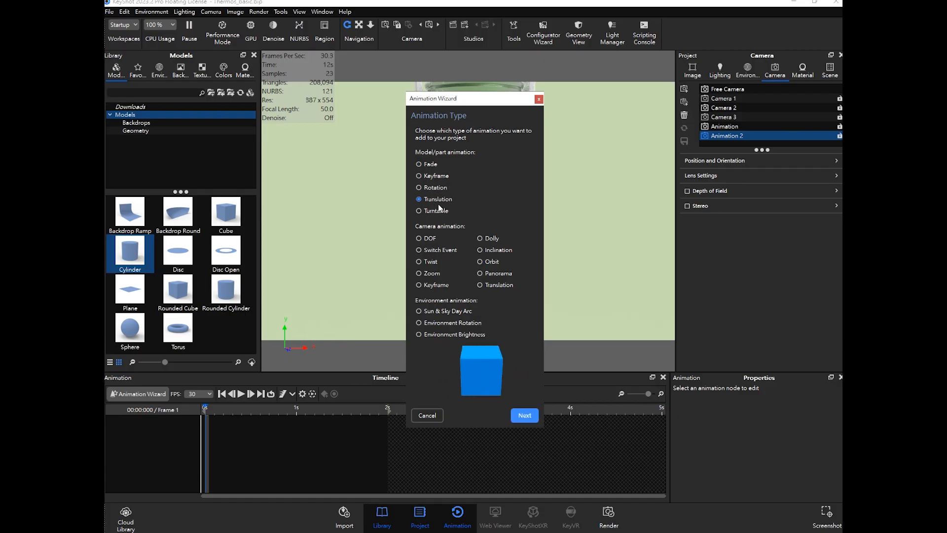
pyautogui.click(527, 416)
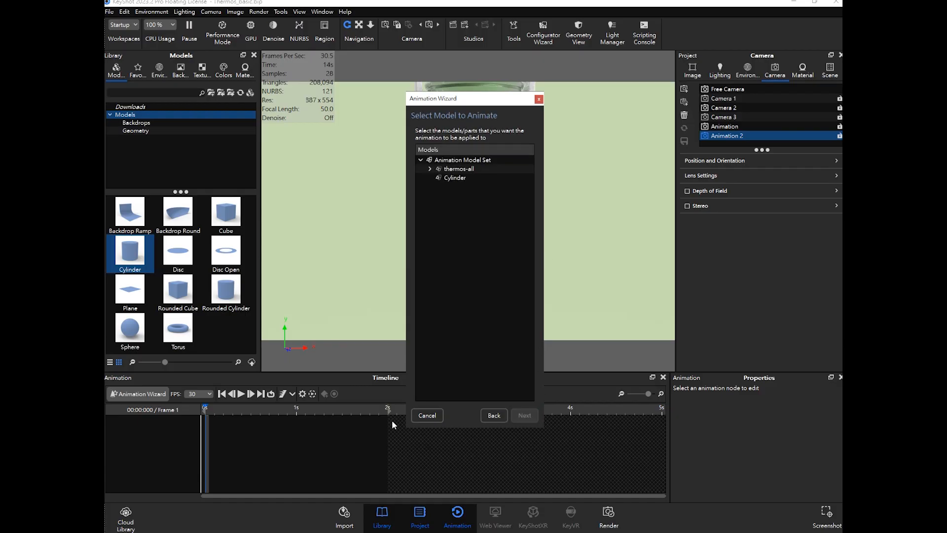
pyautogui.click(462, 169)
pyautogui.click(492, 414)
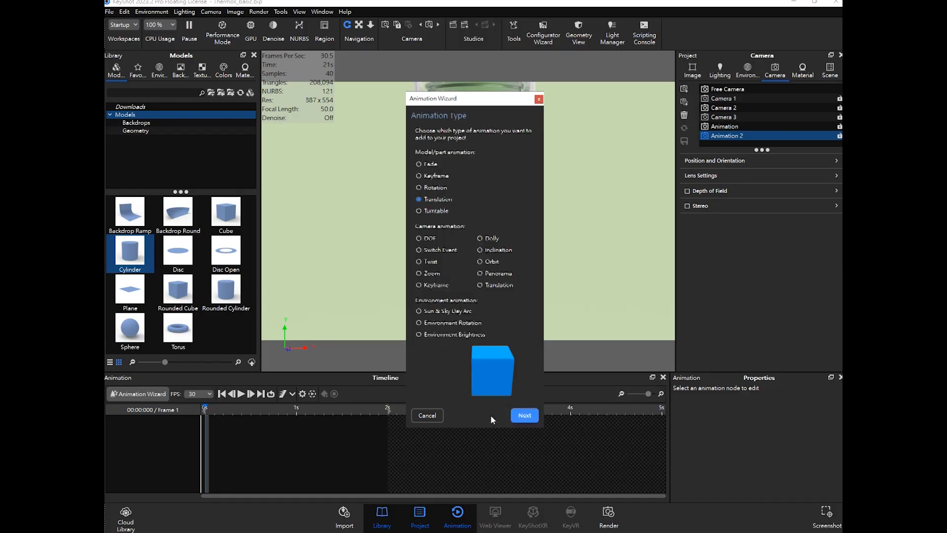
# - Create a camera Translation animation on the Animation 2 camera with Translate Y set to 60
pyautogui.click(492, 250)
pyautogui.click(491, 285)
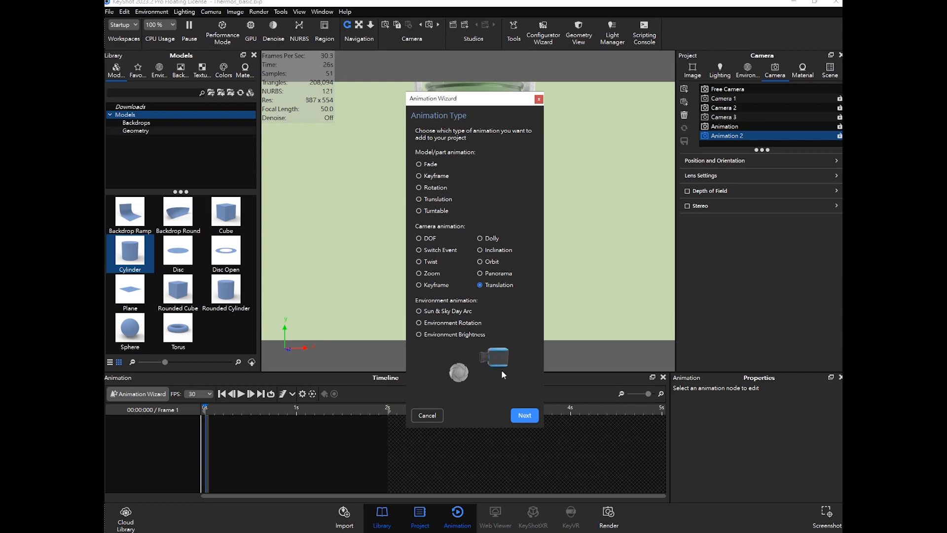
pyautogui.click(525, 415)
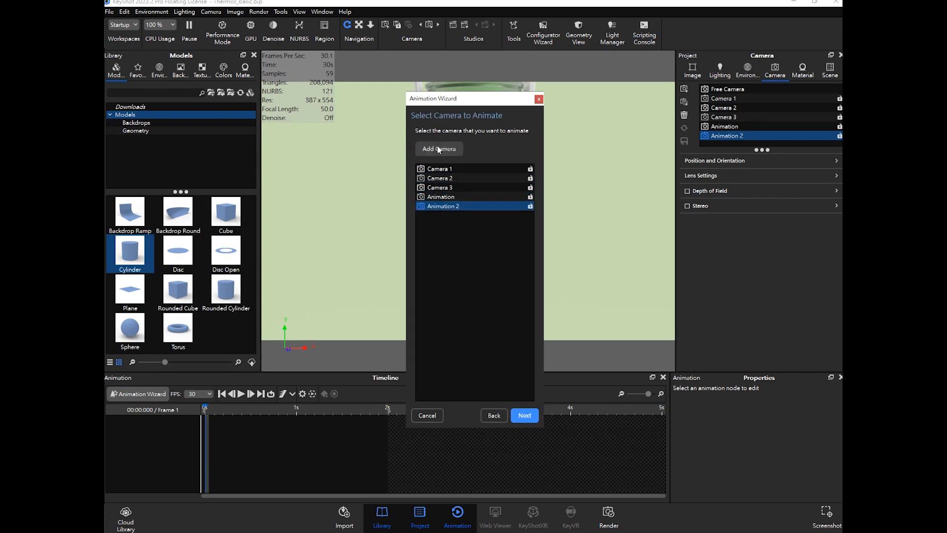
pyautogui.click(525, 415)
pyautogui.click(263, 408)
pyautogui.moveTo(273, 409); pyautogui.dragTo(295, 409)
pyautogui.moveTo(472, 103); pyautogui.dragTo(656, 127)
pyautogui.click(699, 203)
pyautogui.write('50')
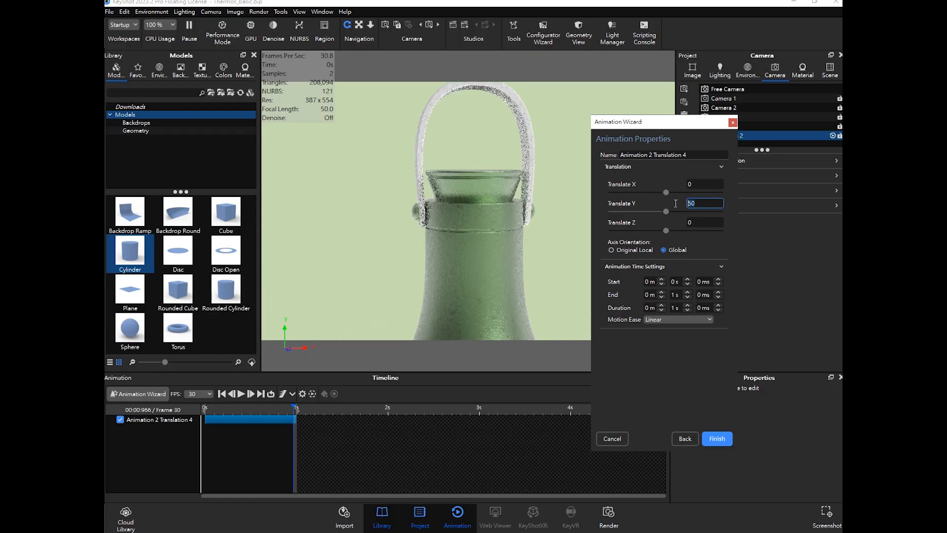
pyautogui.write('6')
pyautogui.press('Return')
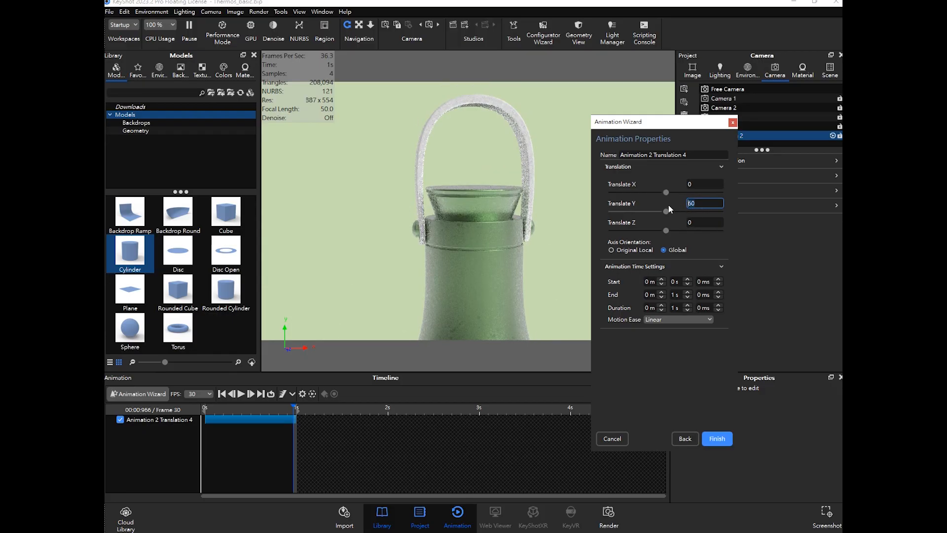
pyautogui.write('50')
pyautogui.press('Return')
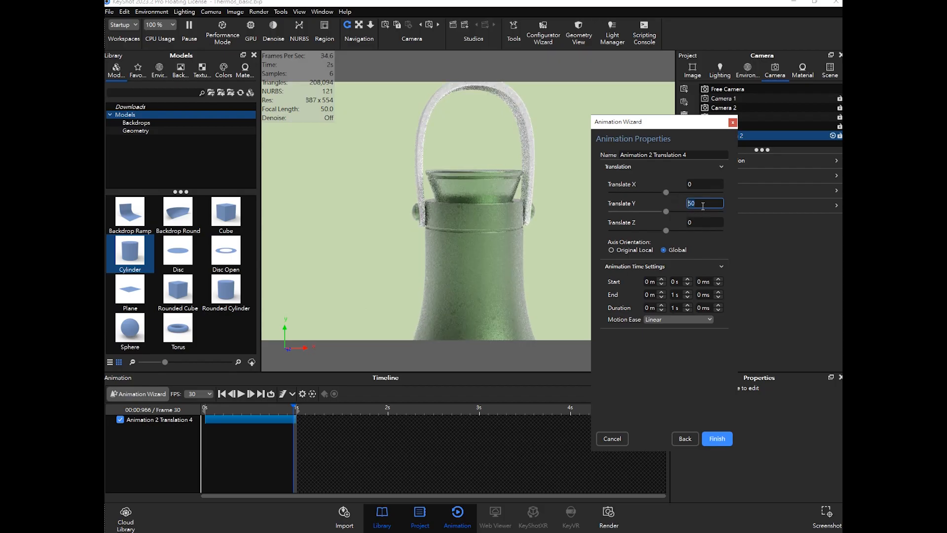
pyautogui.press('Return')
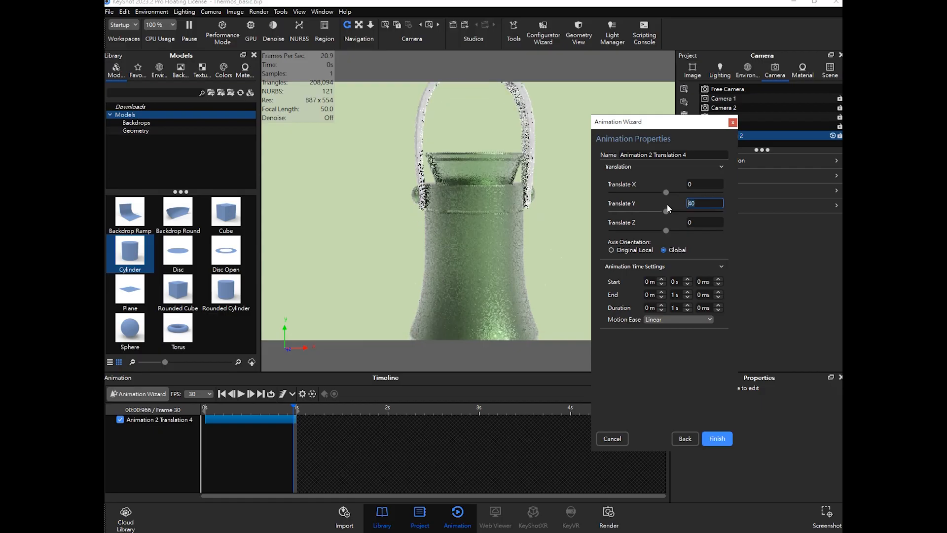
pyautogui.write('55')
pyautogui.press('Return')
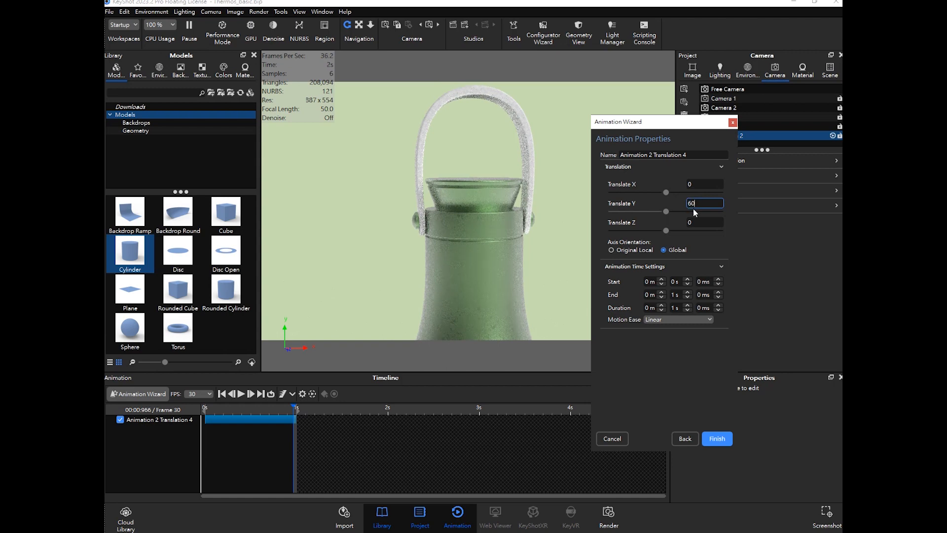
pyautogui.press('Return')
pyautogui.click(717, 438)
# - Play the new translation animation from the start
pyautogui.moveTo(295, 410); pyautogui.dragTo(206, 413)
pyautogui.click(240, 395)
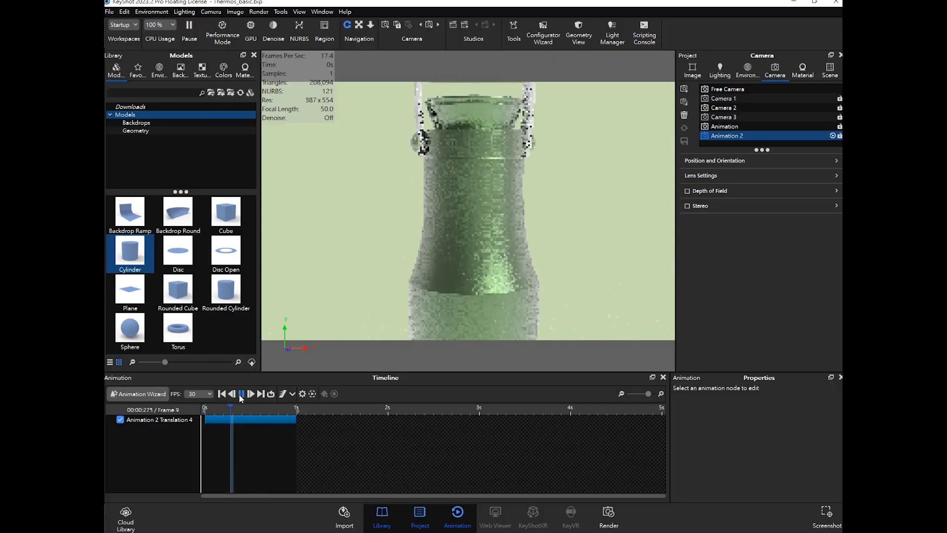
# - Lengthen the Animation 2 Translation 4 track so it ends at 2 s
pyautogui.click(297, 418)
pyautogui.moveTo(296, 418); pyautogui.dragTo(388, 419)
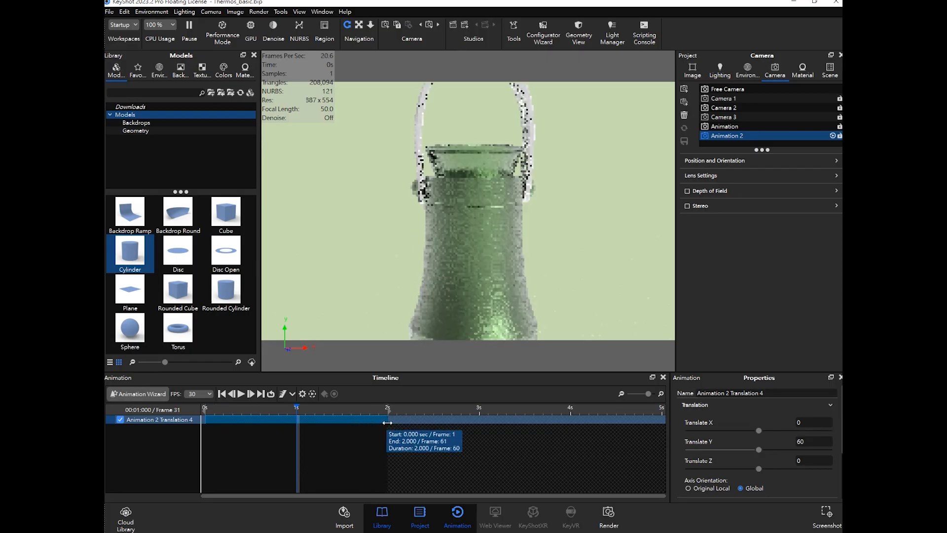
# - Rewind and play back the lengthened translation animation
pyautogui.click(240, 409)
pyautogui.moveTo(234, 413); pyautogui.dragTo(203, 415)
pyautogui.click(241, 394)
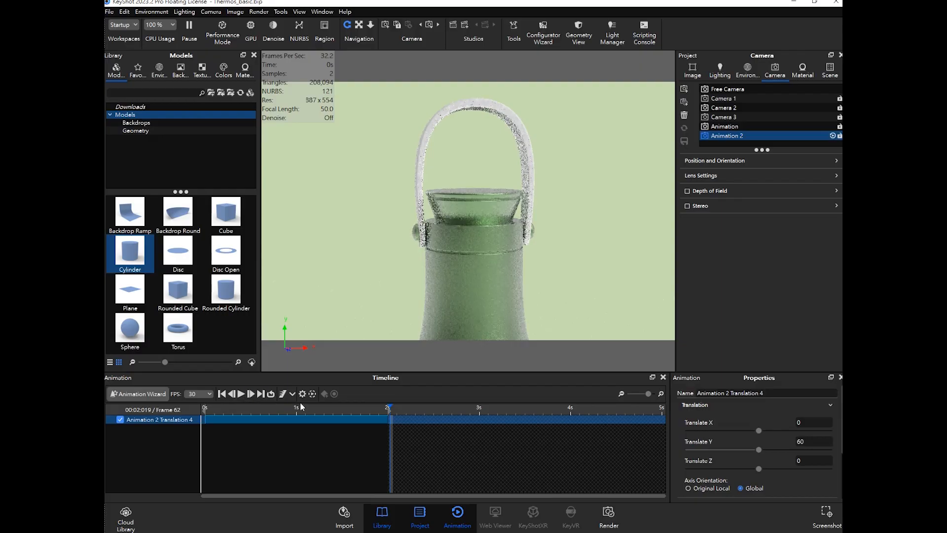
pyautogui.moveTo(326, 409); pyautogui.dragTo(317, 413)
pyautogui.click(305, 439)
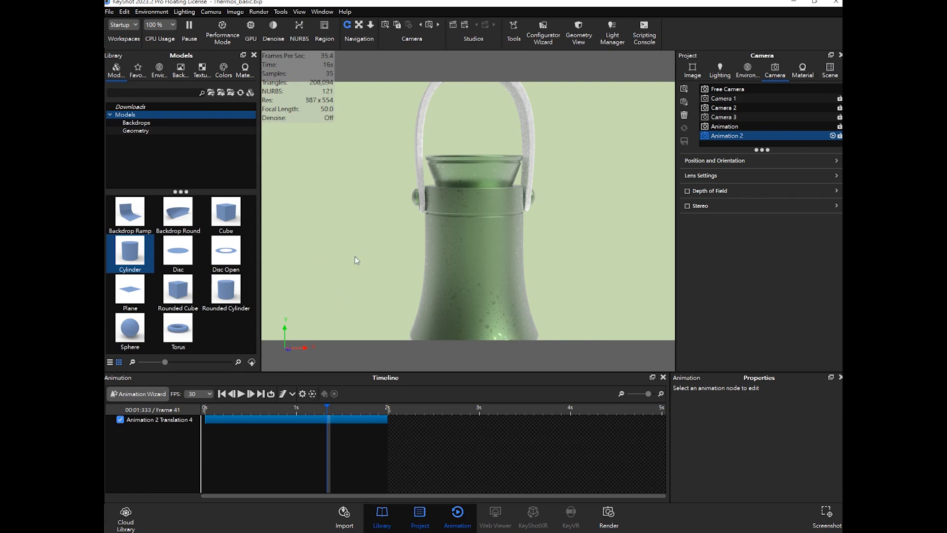
# - Place the playhead at 4 s on the Animation camera and start a camera Switch Event animation for it
pyautogui.click(730, 126)
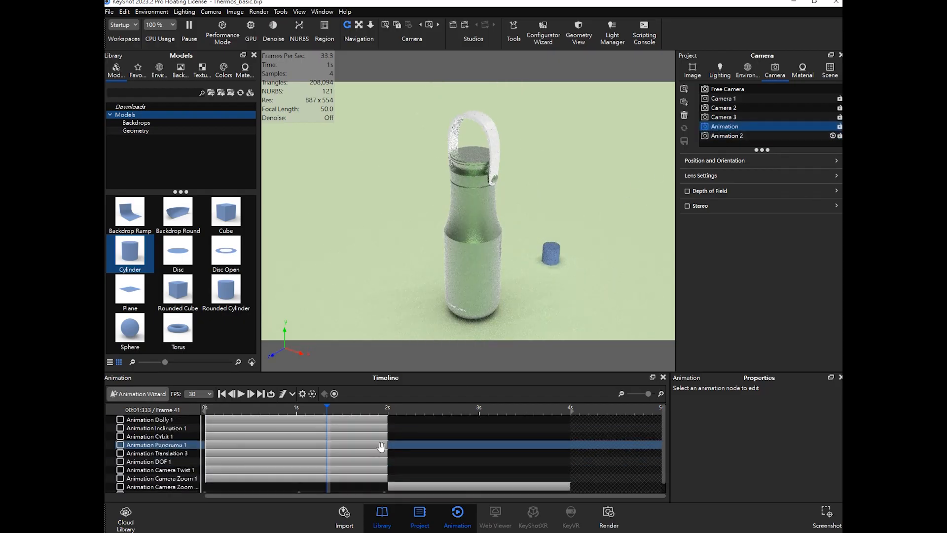
pyautogui.scroll(-1, 419, 446)
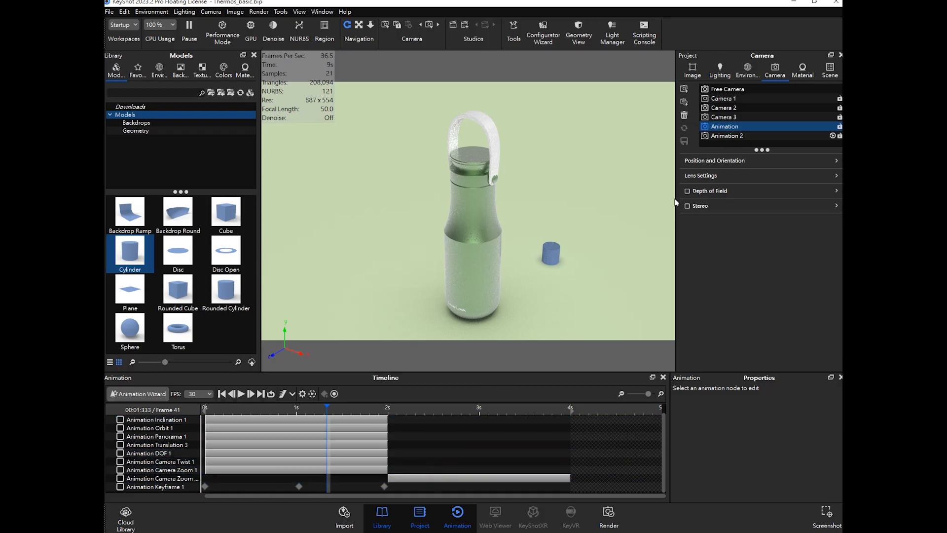
pyautogui.keyDown('shift'); pyautogui.click(733, 136); pyautogui.keyUp('shift')
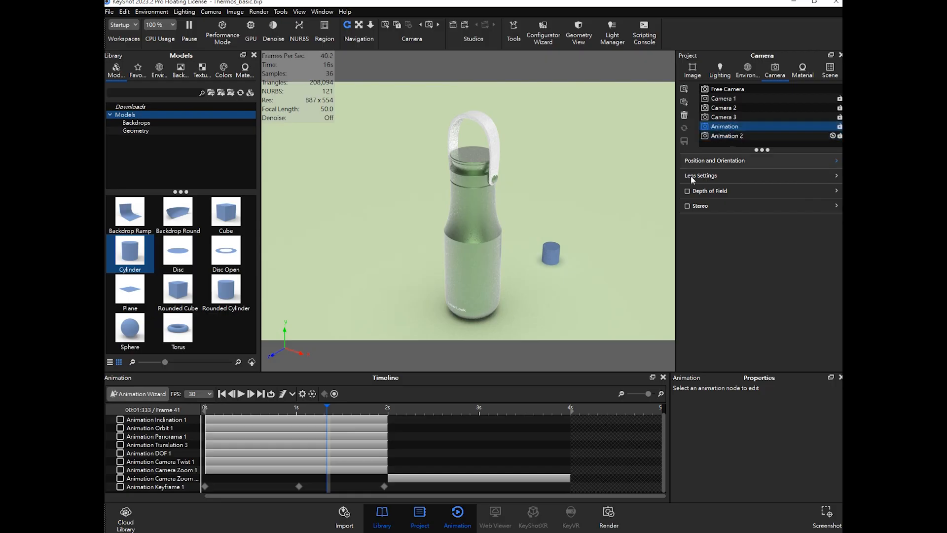
pyautogui.click(569, 409)
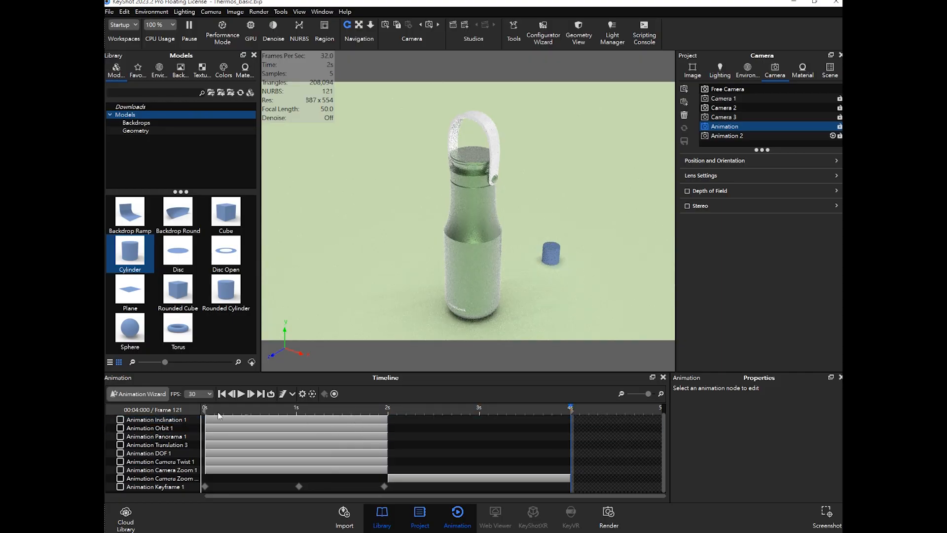
pyautogui.click(138, 393)
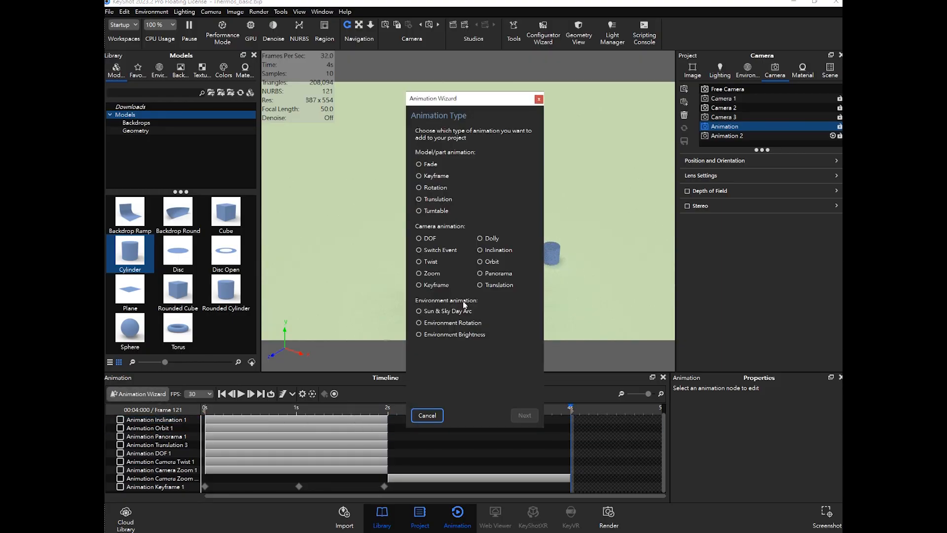
pyautogui.click(437, 252)
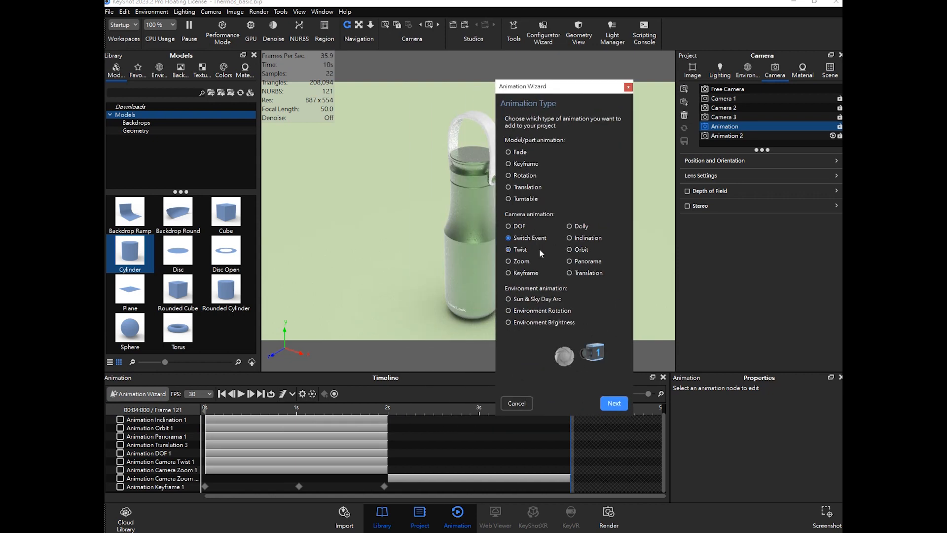
pyautogui.click(619, 403)
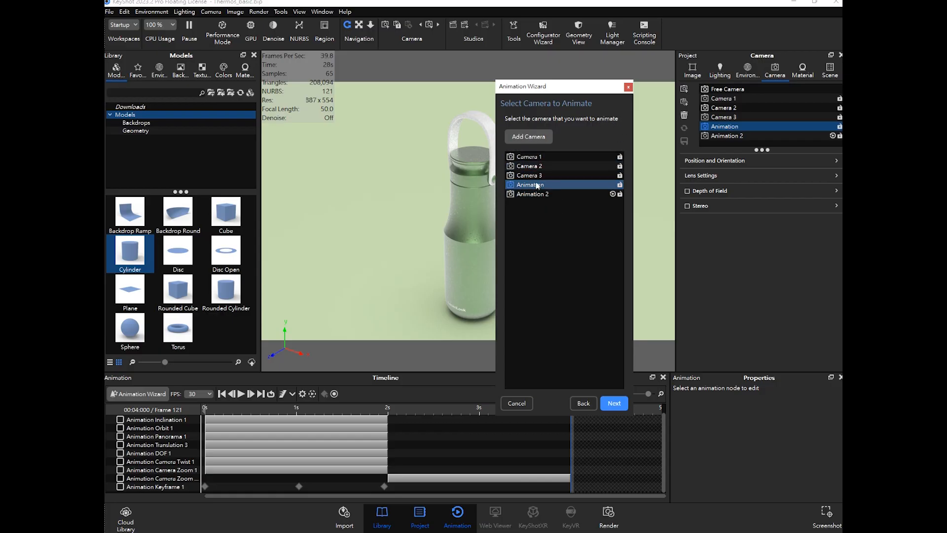
pyautogui.click(614, 404)
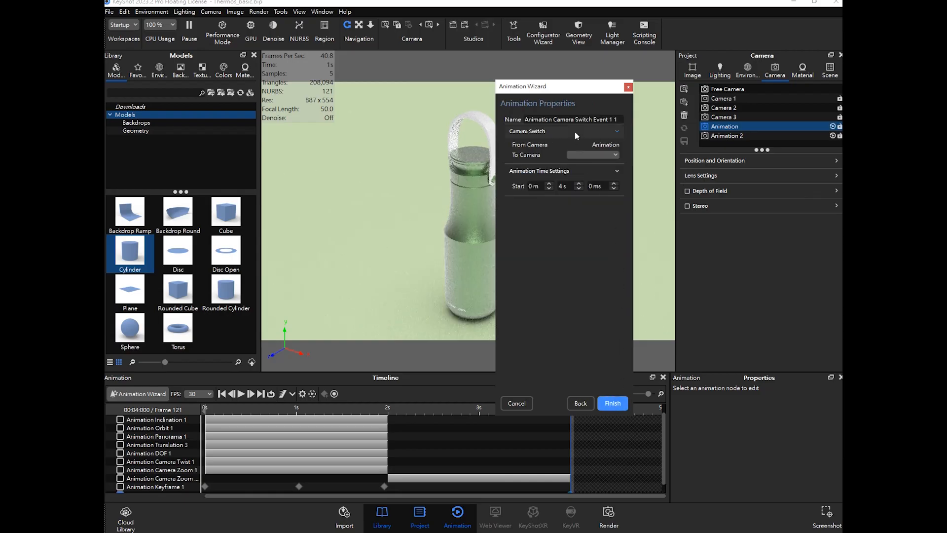
# - Set the switch event's To Camera to Animation 2 and finish the wizard
pyautogui.moveTo(580, 89); pyautogui.dragTo(610, 99)
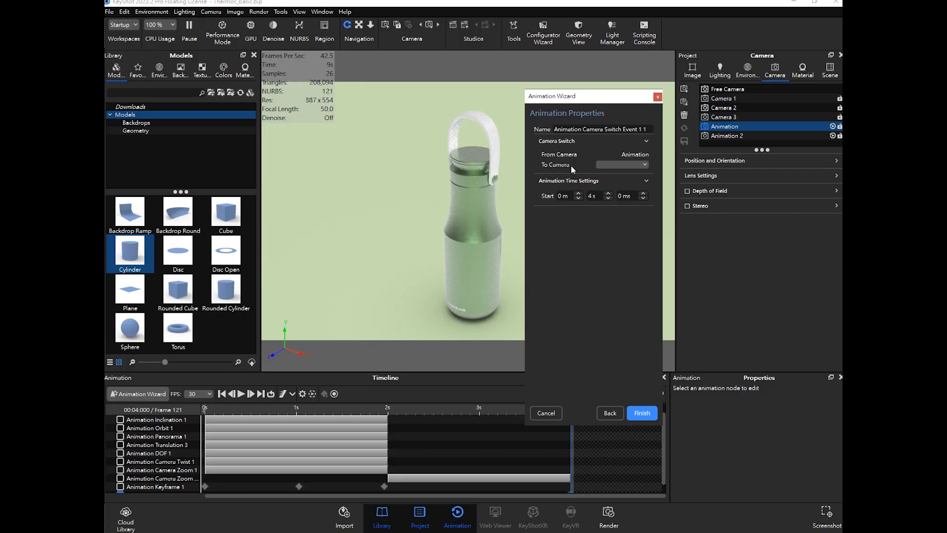
pyautogui.click(640, 164)
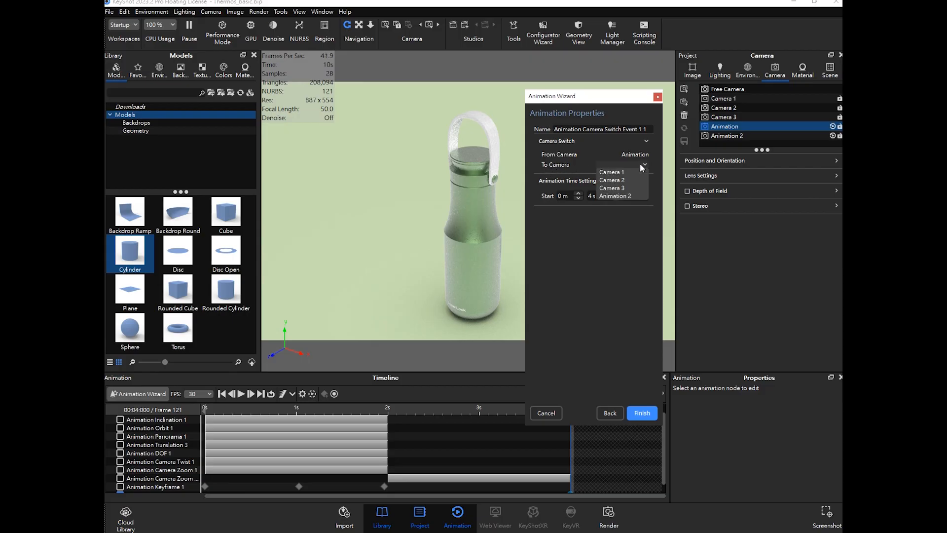
pyautogui.click(624, 197)
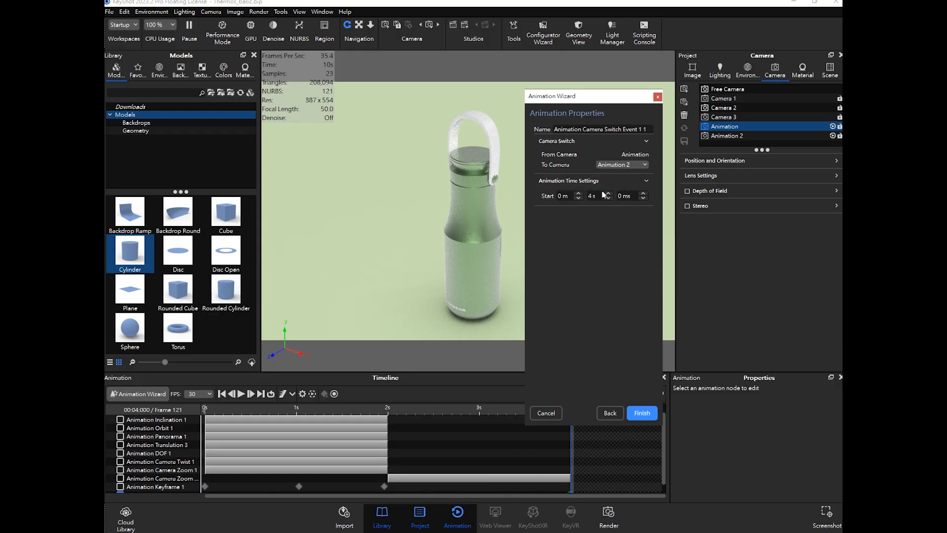
pyautogui.moveTo(582, 95); pyautogui.dragTo(687, 106)
pyautogui.click(581, 420)
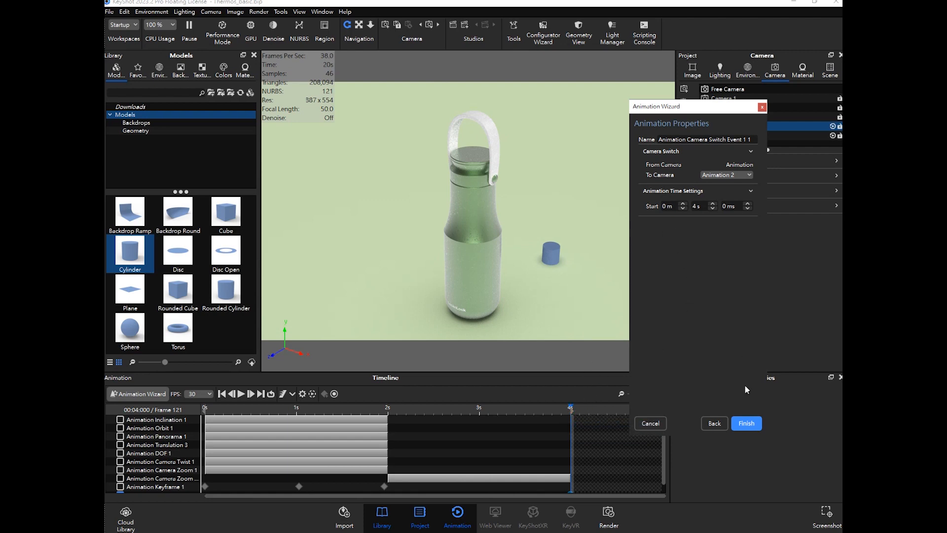
pyautogui.click(746, 423)
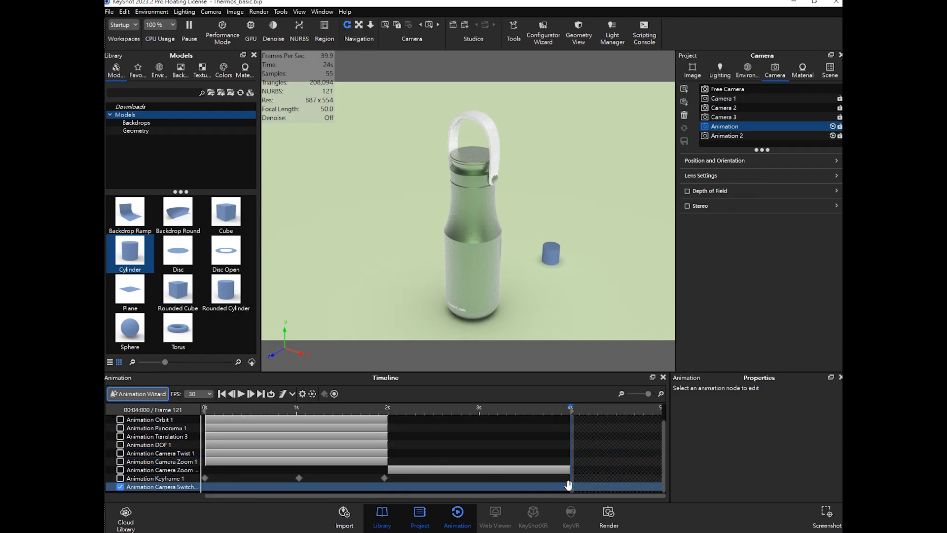
# - Inspect the switch event's properties on the timeline and the Animation 2 camera's tracks
pyautogui.moveTo(561, 407); pyautogui.dragTo(548, 409)
pyautogui.click(571, 486)
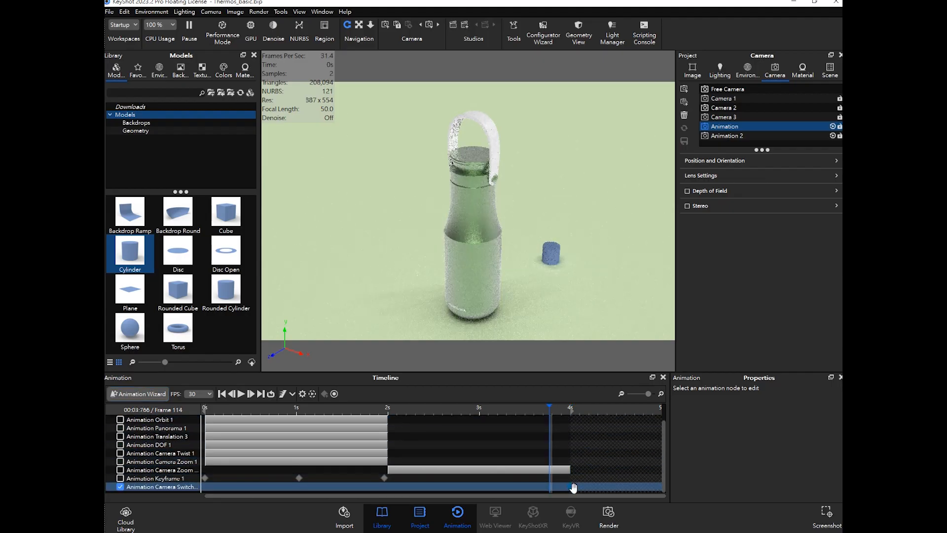
pyautogui.click(570, 487)
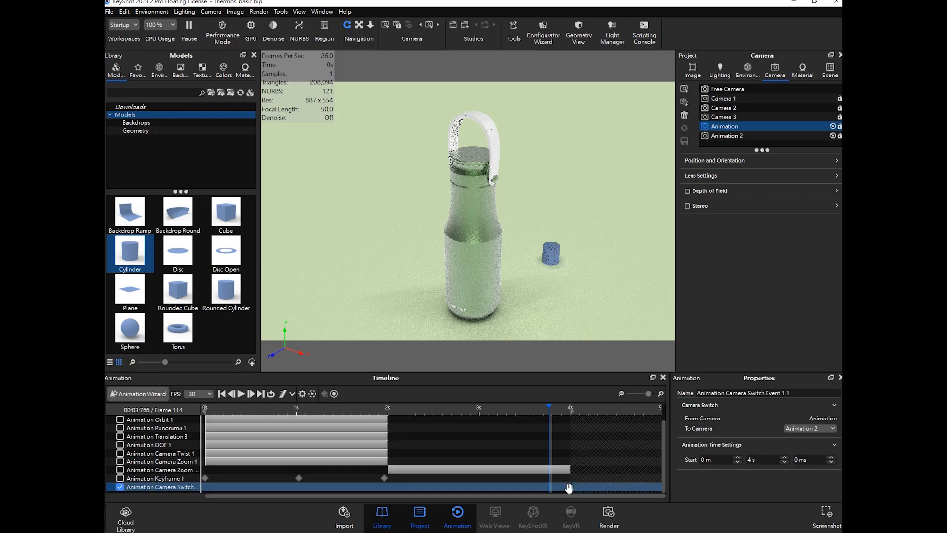
pyautogui.moveTo(550, 408); pyautogui.dragTo(571, 408)
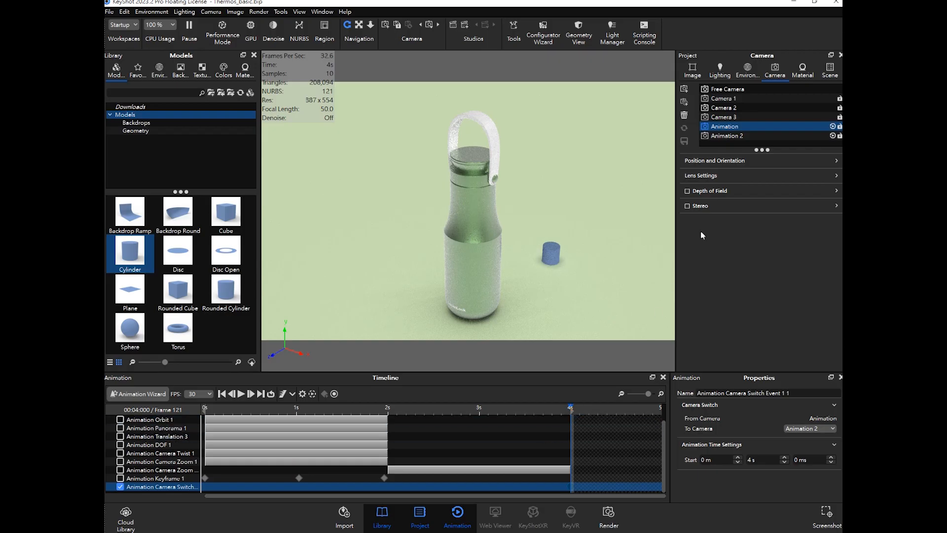
pyautogui.click(734, 136)
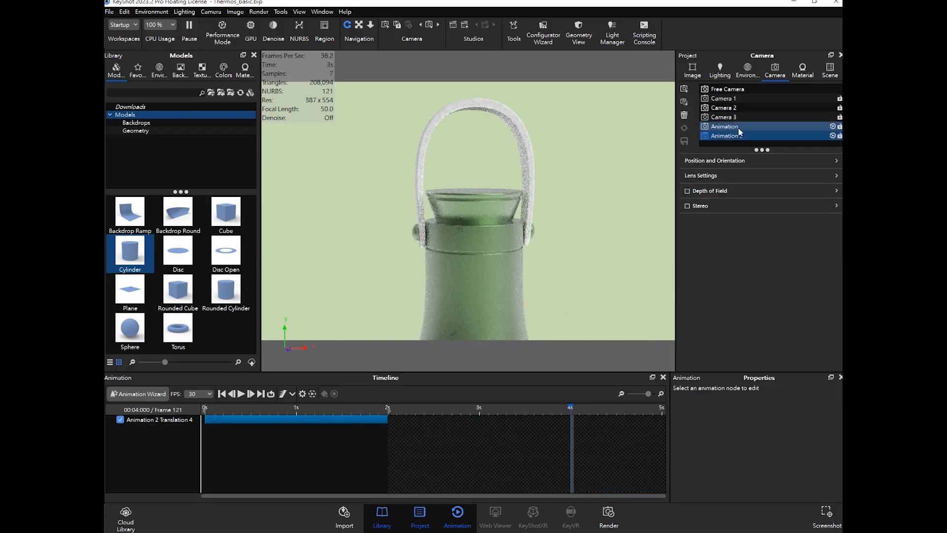
pyautogui.click(734, 126)
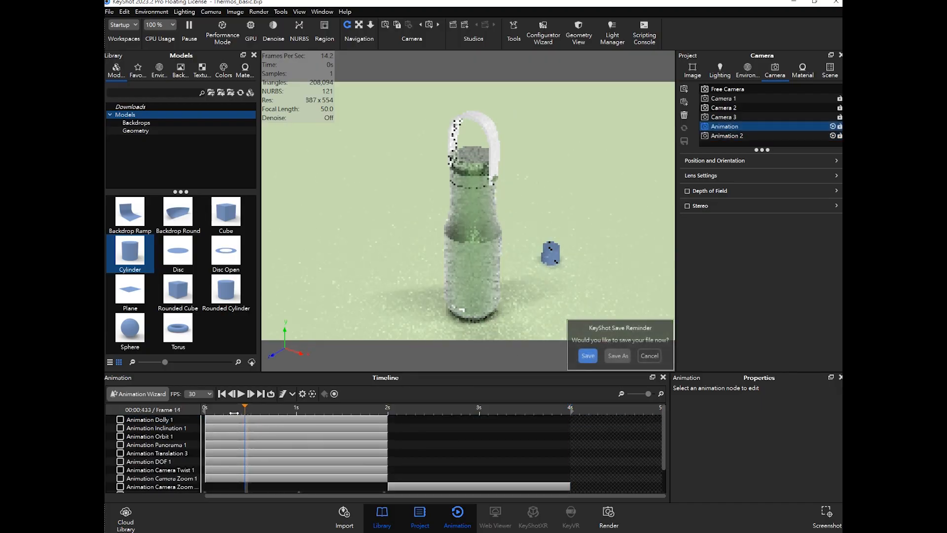
# - Enable the Animation camera's tracks from Panorama 1 through Keyframe 1 in the timeline
pyautogui.scroll(-1, 152, 477)
pyautogui.click(152, 478)
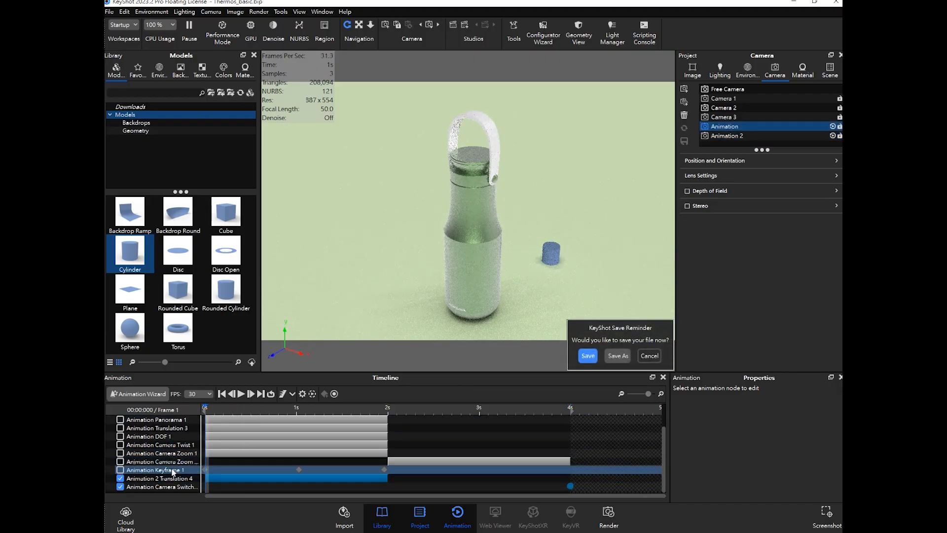
pyautogui.click(129, 472)
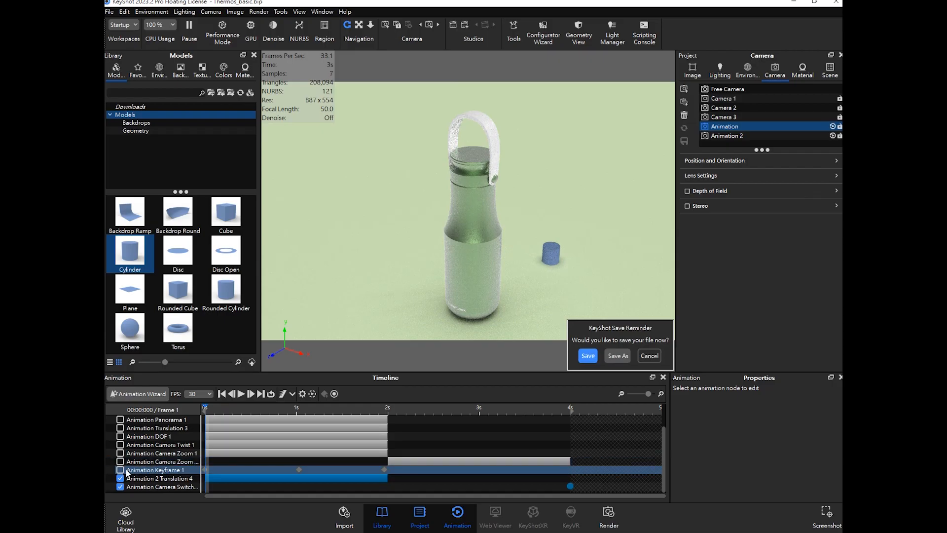
pyautogui.click(121, 471)
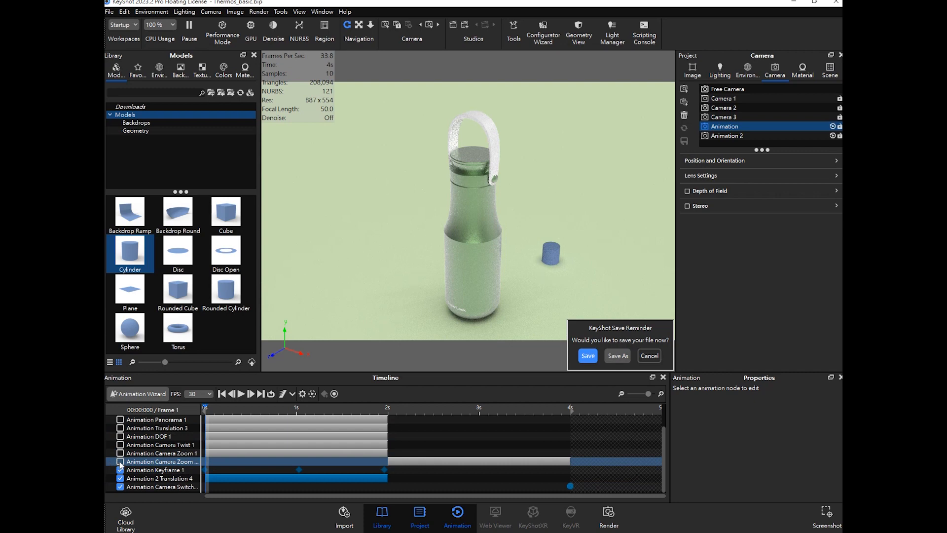
pyautogui.click(120, 462)
pyautogui.click(120, 452)
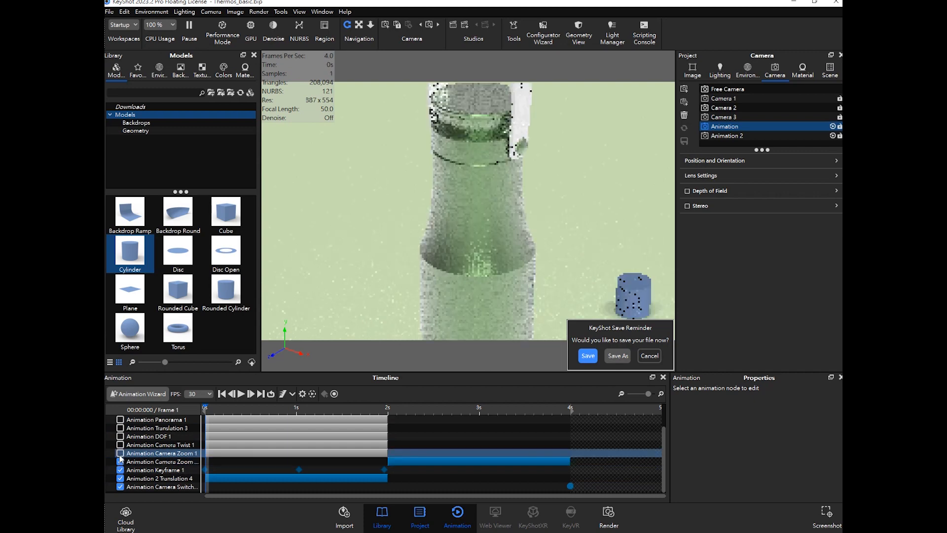
pyautogui.click(120, 445)
pyautogui.click(120, 436)
pyautogui.click(120, 428)
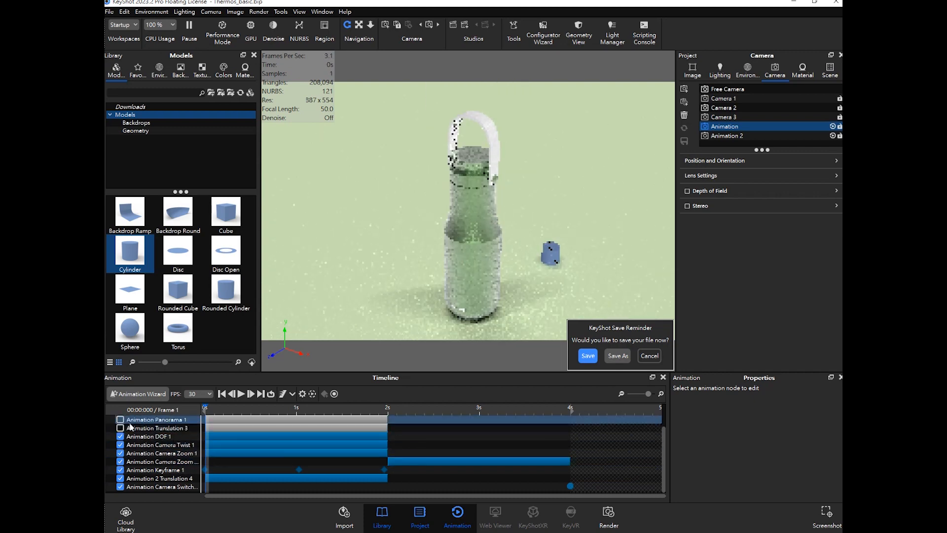
pyautogui.click(120, 419)
# - Play and scrub the combined animation, comparing the Animation and Animation 2 cameras
pyautogui.click(241, 394)
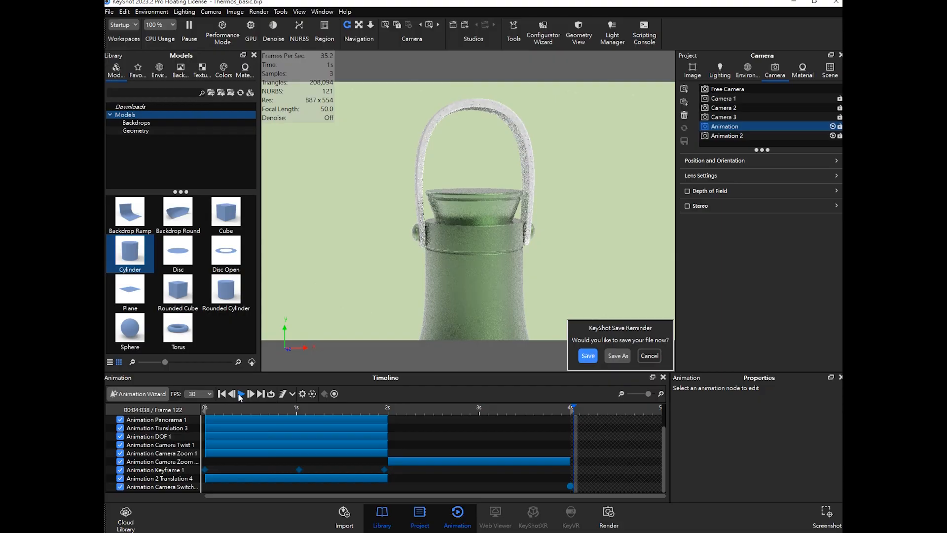
pyautogui.moveTo(391, 411); pyautogui.dragTo(570, 408)
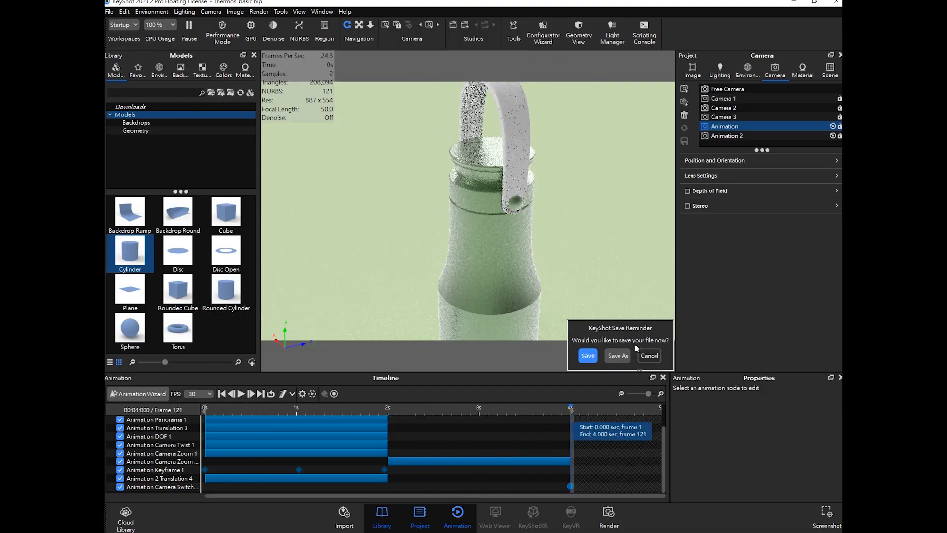
pyautogui.click(736, 136)
pyautogui.click(372, 421)
pyautogui.click(742, 127)
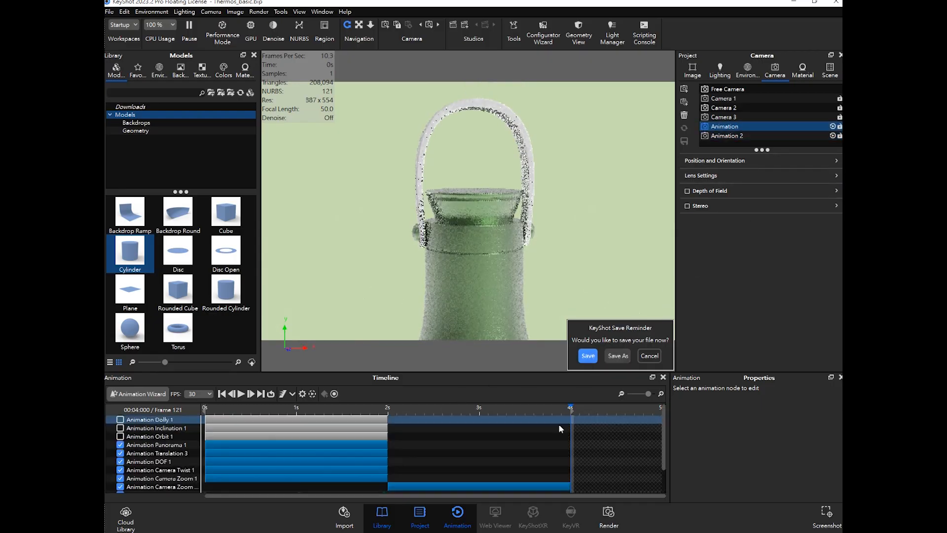
pyautogui.moveTo(565, 407)
pyautogui.mouseDown()
pyautogui.moveTo(537, 416)
pyautogui.moveTo(572, 410)
pyautogui.mouseUp()
pyautogui.scroll(-3, 543, 434)
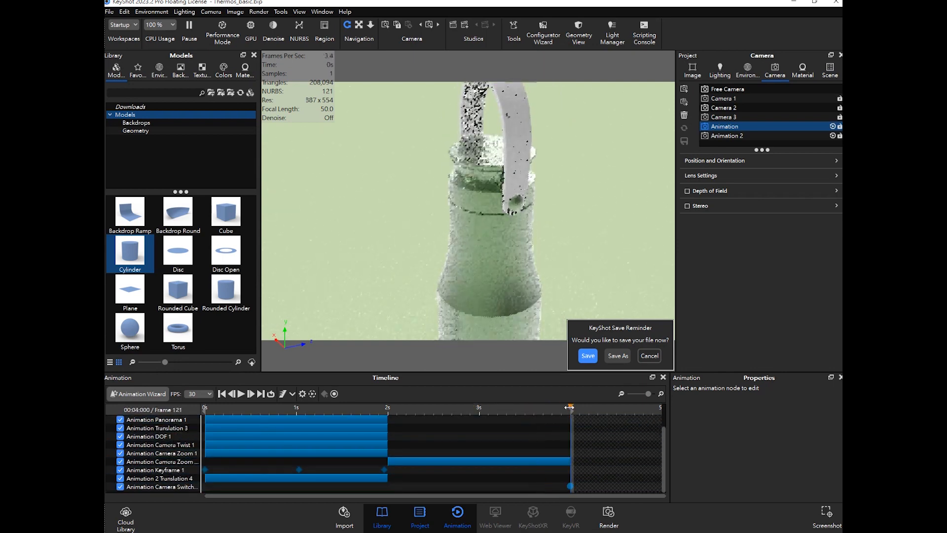
# - Move the Animation 2 Translation 4 track so it starts at 4 s
pyautogui.click(741, 136)
pyautogui.moveTo(260, 419); pyautogui.dragTo(612, 418)
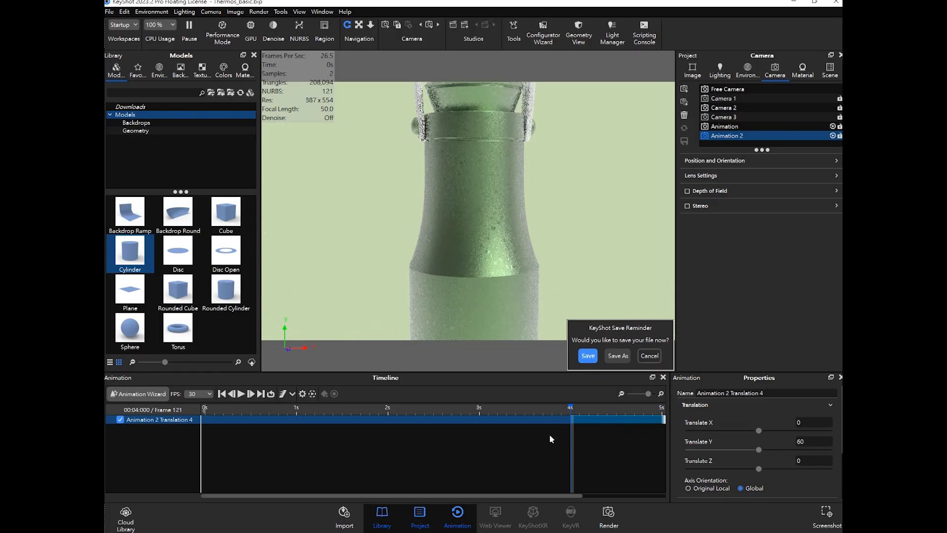
pyautogui.moveTo(583, 411); pyautogui.dragTo(556, 410)
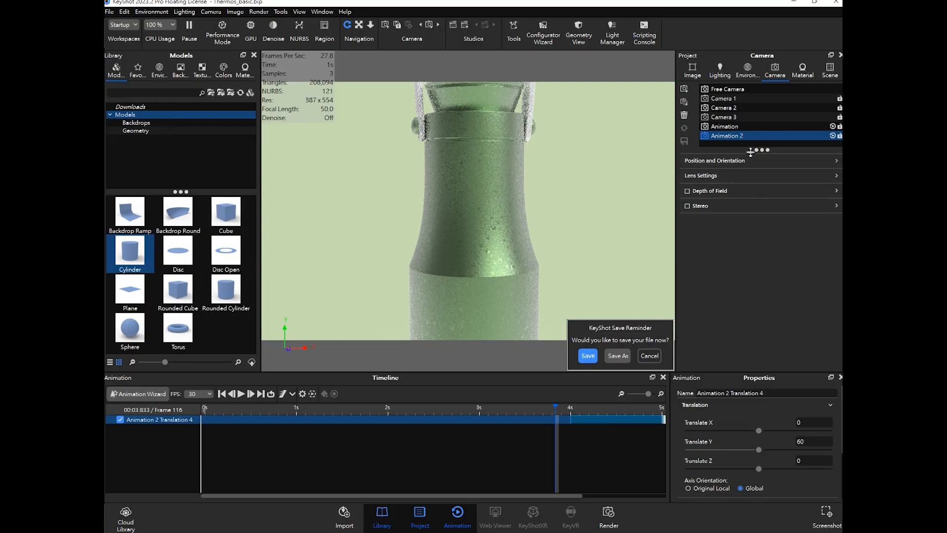
# - Scrub through the Animation camera timeline to check the switch event and translation timing
pyautogui.click(735, 127)
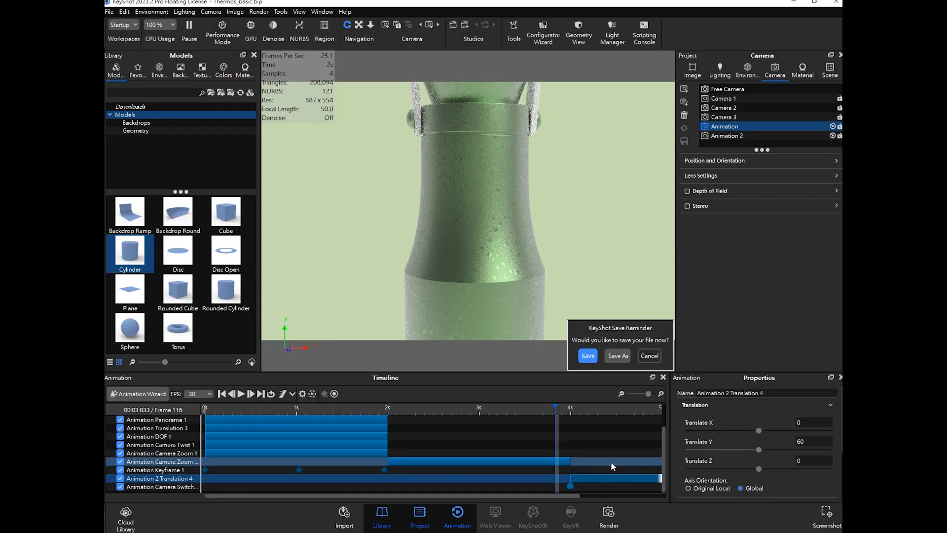
pyautogui.moveTo(579, 495); pyautogui.dragTo(665, 498)
pyautogui.moveTo(463, 411); pyautogui.dragTo(506, 411)
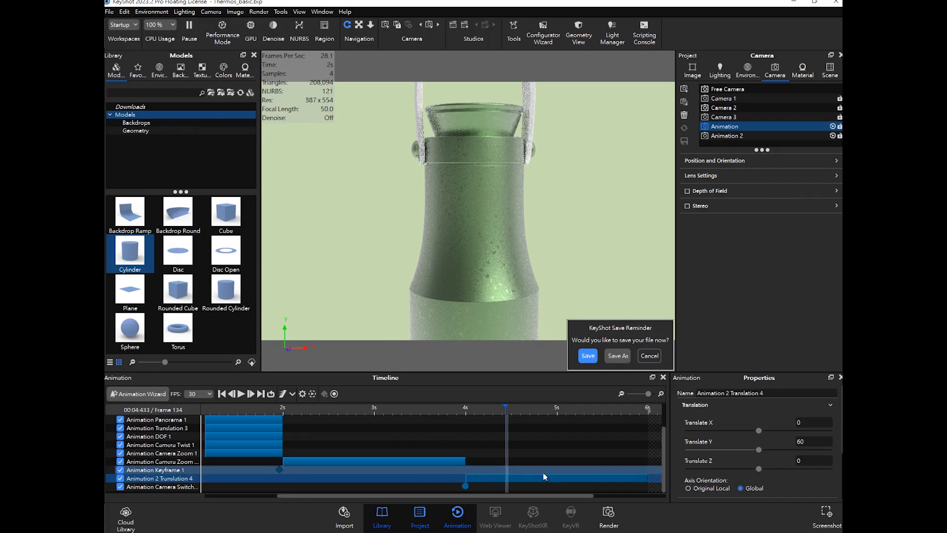
pyautogui.moveTo(461, 408); pyautogui.dragTo(399, 407)
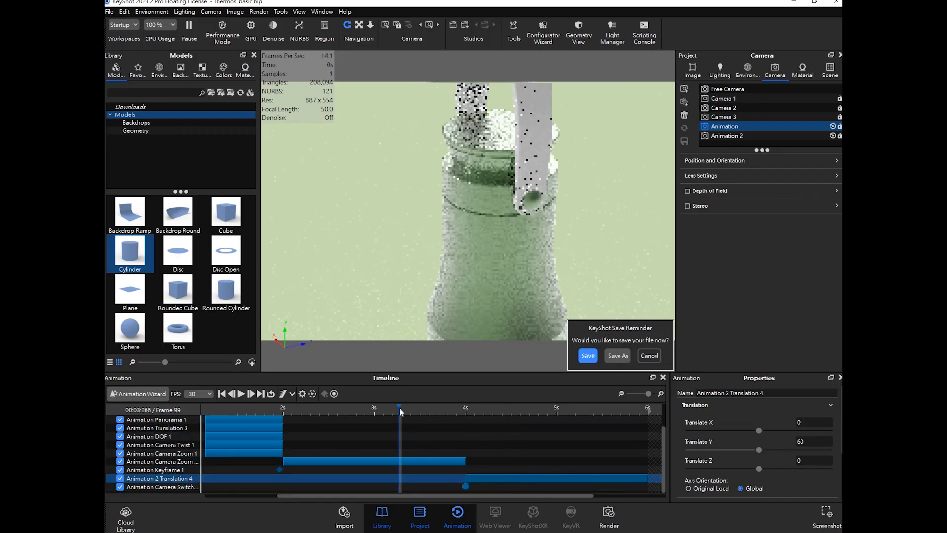
pyautogui.click(461, 487)
pyautogui.click(453, 408)
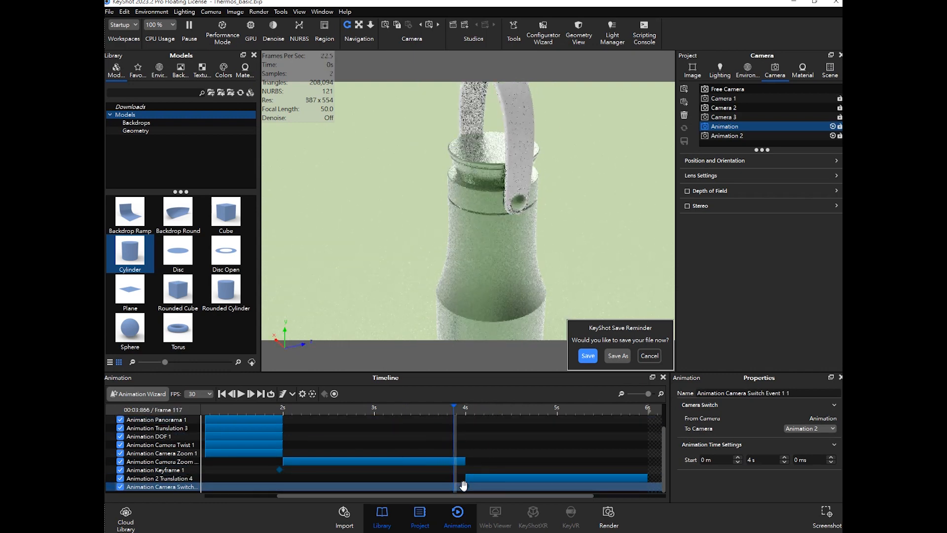
pyautogui.moveTo(454, 407); pyautogui.dragTo(201, 414)
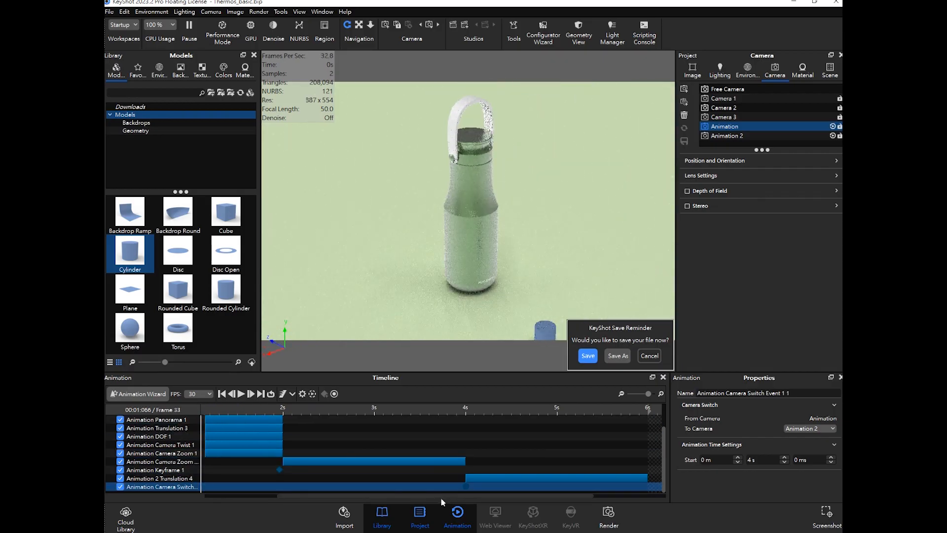
pyautogui.click(621, 393)
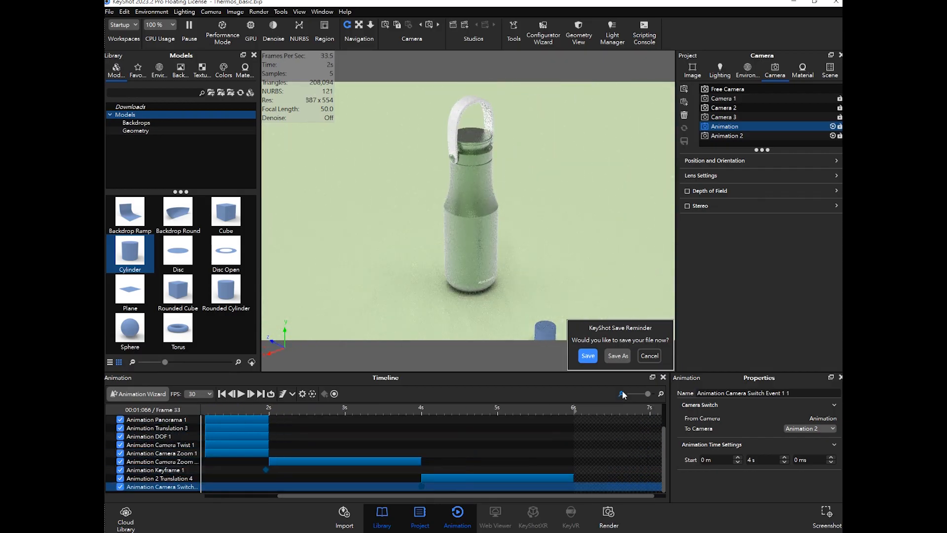
# - Dismiss the save reminder and play the combined camera animation from the start of the timeline
pyautogui.click(621, 393)
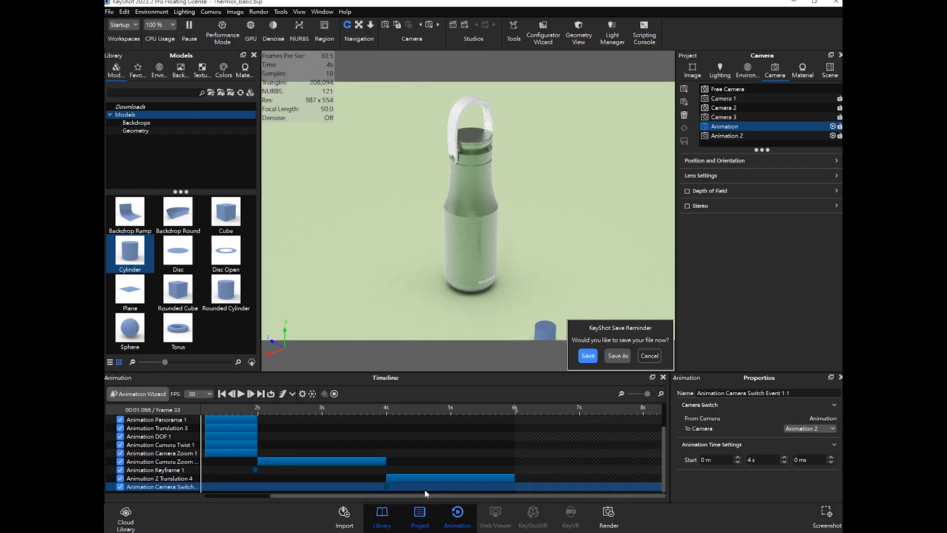
pyautogui.moveTo(401, 495); pyautogui.dragTo(287, 497)
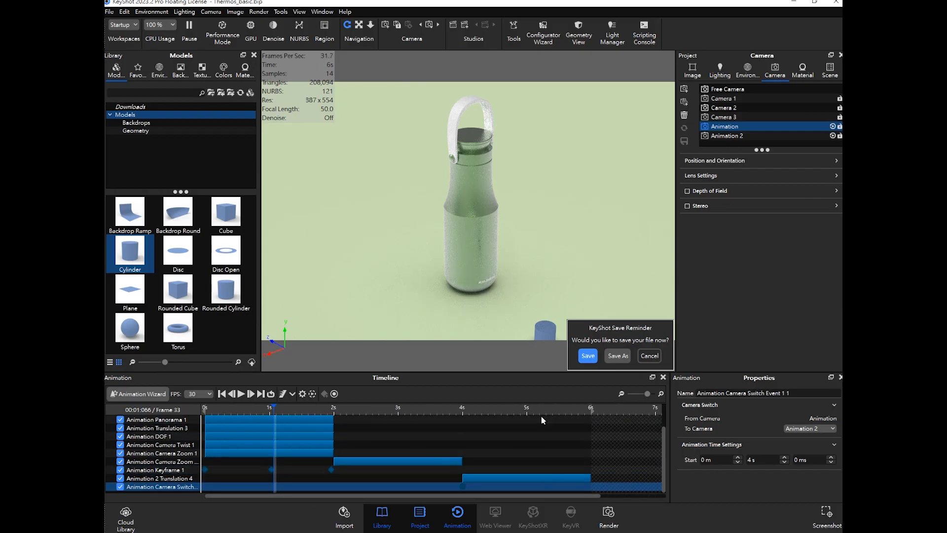
pyautogui.moveTo(275, 407); pyautogui.dragTo(204, 407)
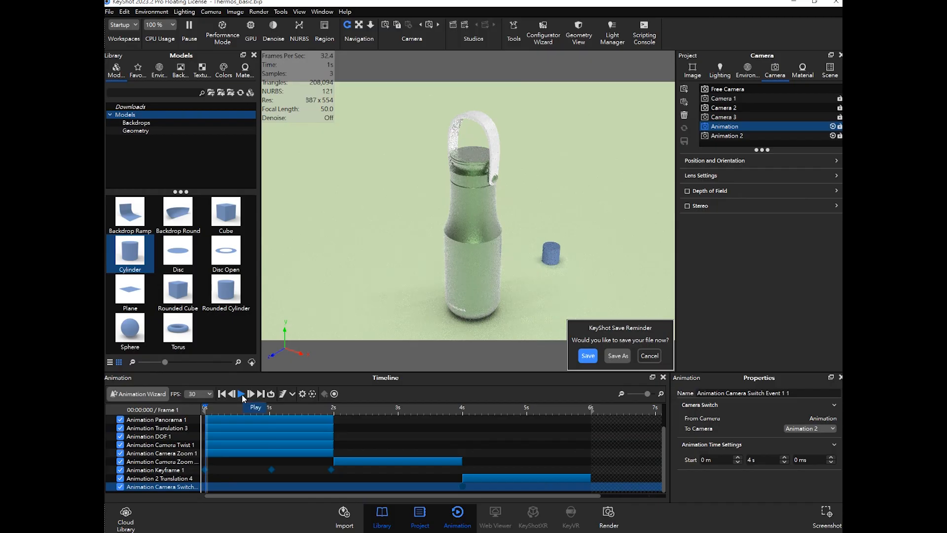
pyautogui.click(596, 355)
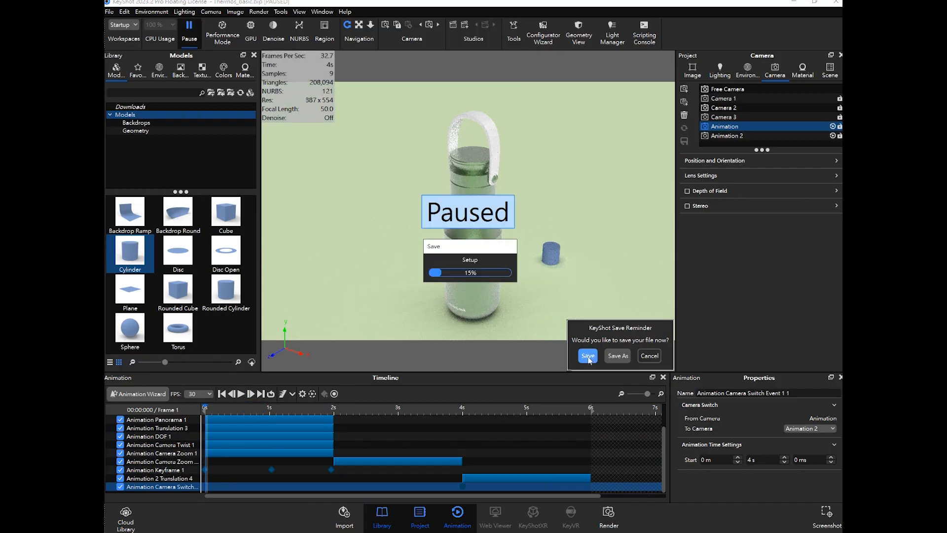
pyautogui.click(240, 393)
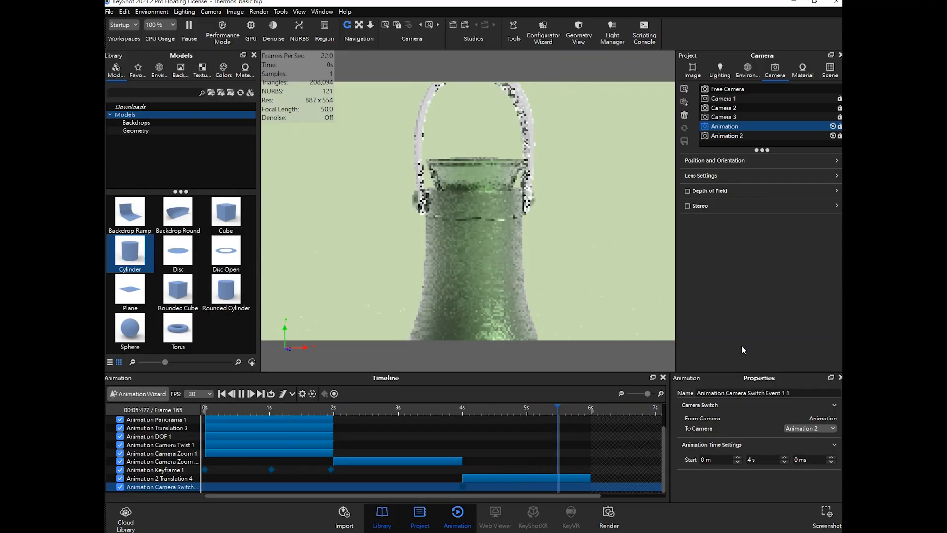
# - Scrub and replay the animation around the 4 s camera switch point
pyautogui.click(444, 407)
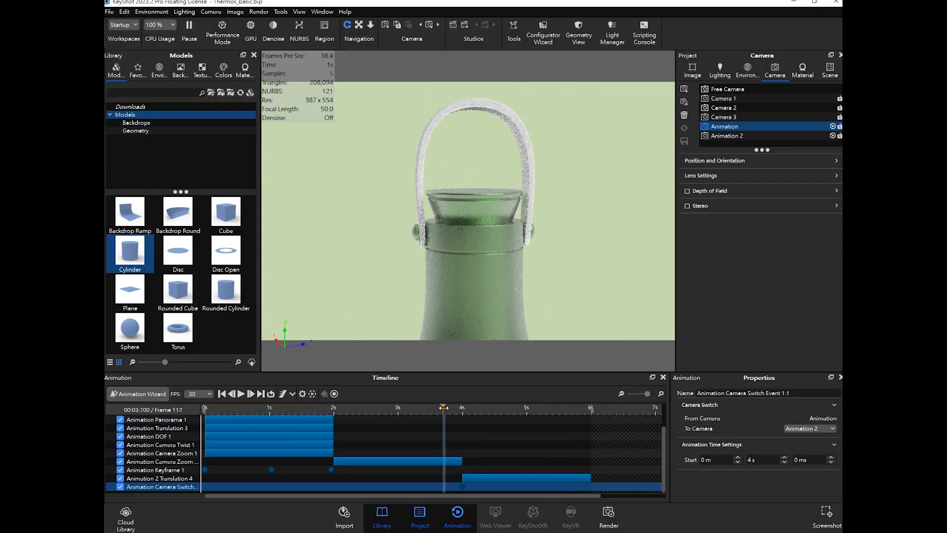
pyautogui.click(241, 393)
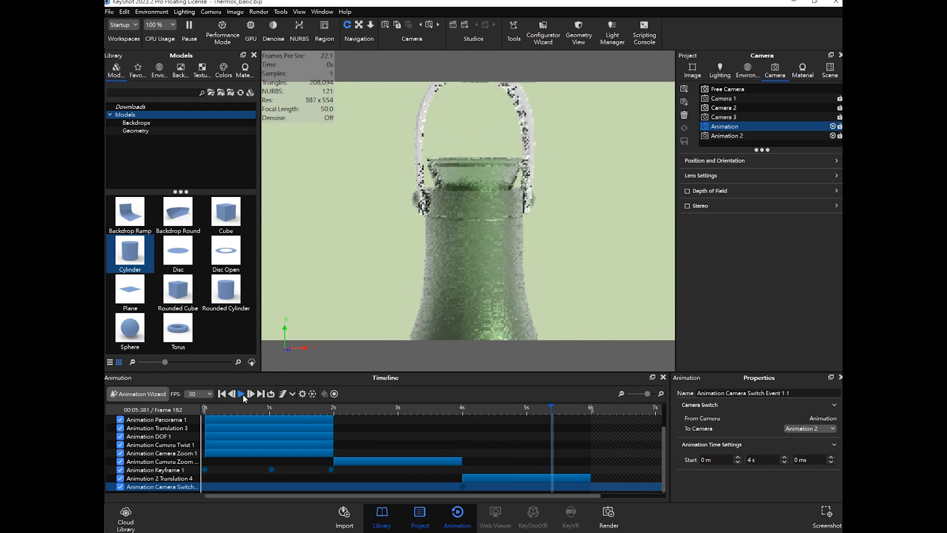
pyautogui.click(449, 407)
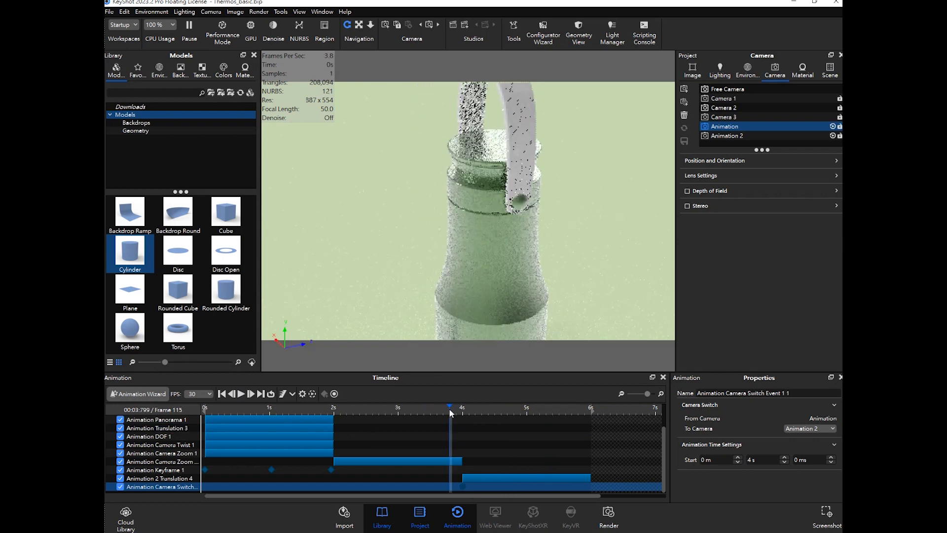
# - Save the project file
pyautogui.click(303, 431)
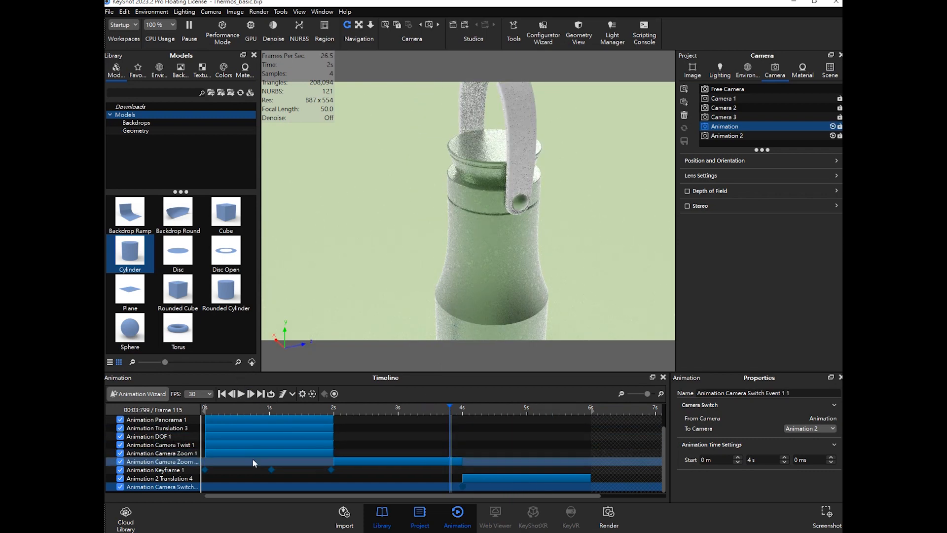
pyautogui.click(113, 13)
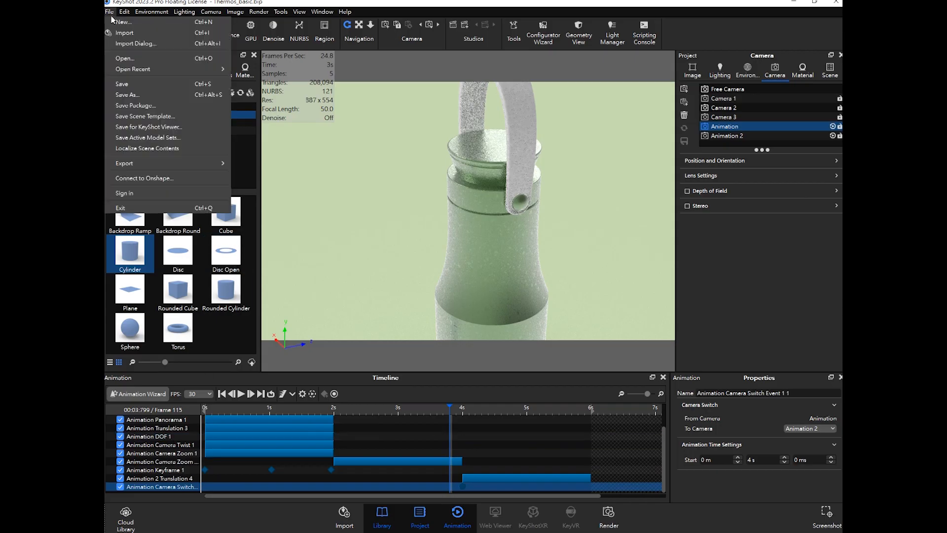
pyautogui.click(130, 84)
pyautogui.click(187, 41)
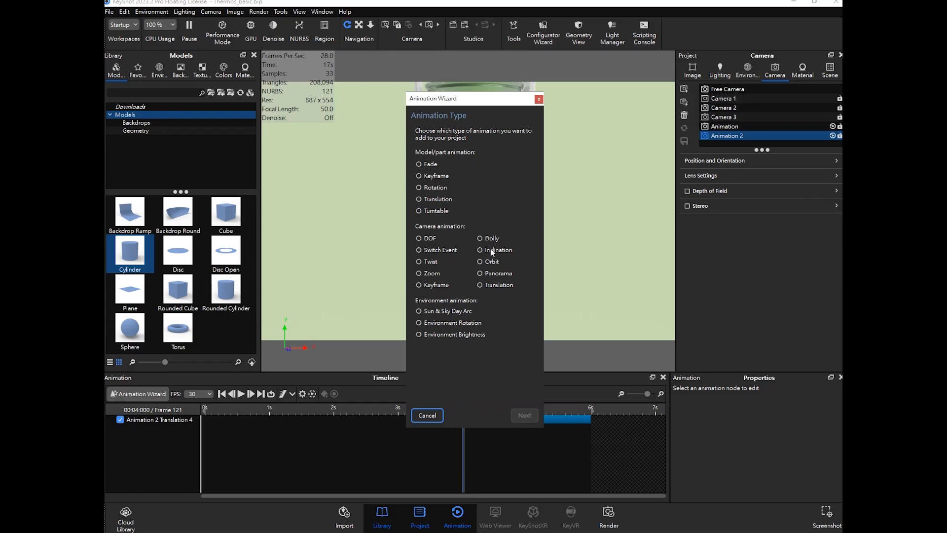
pyautogui.click(443, 312)
pyautogui.click(450, 323)
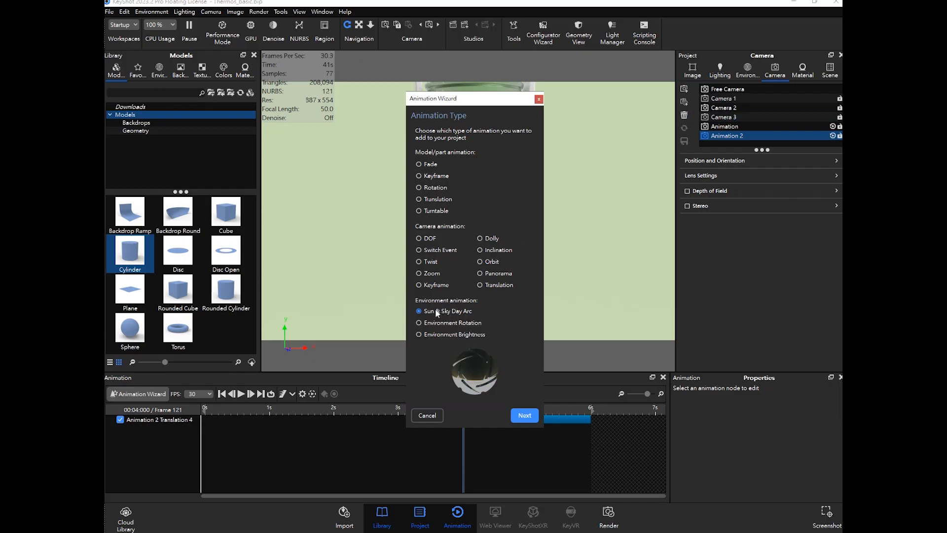
pyautogui.click(540, 100)
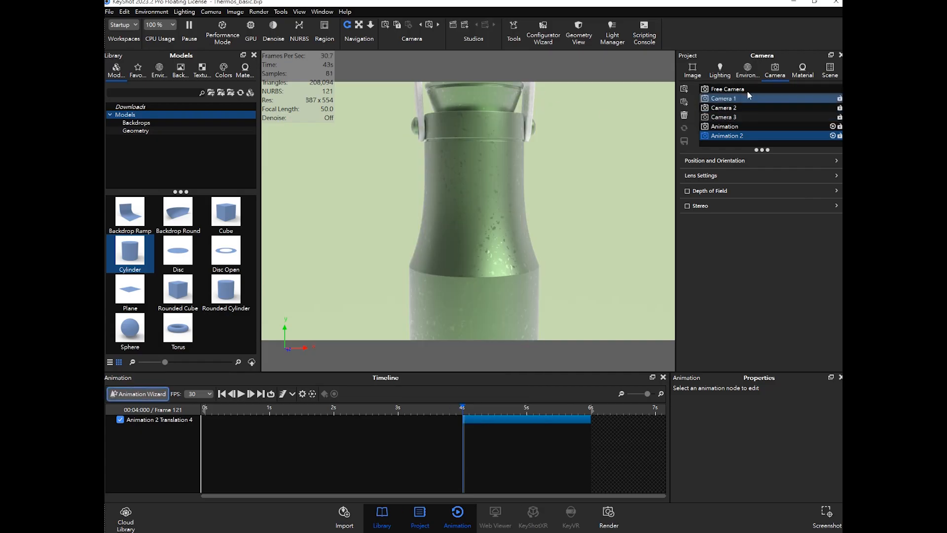
# - Add the Los Angeles Midday 4K Sun & Sky environment to the scene's environment list
pyautogui.click(747, 72)
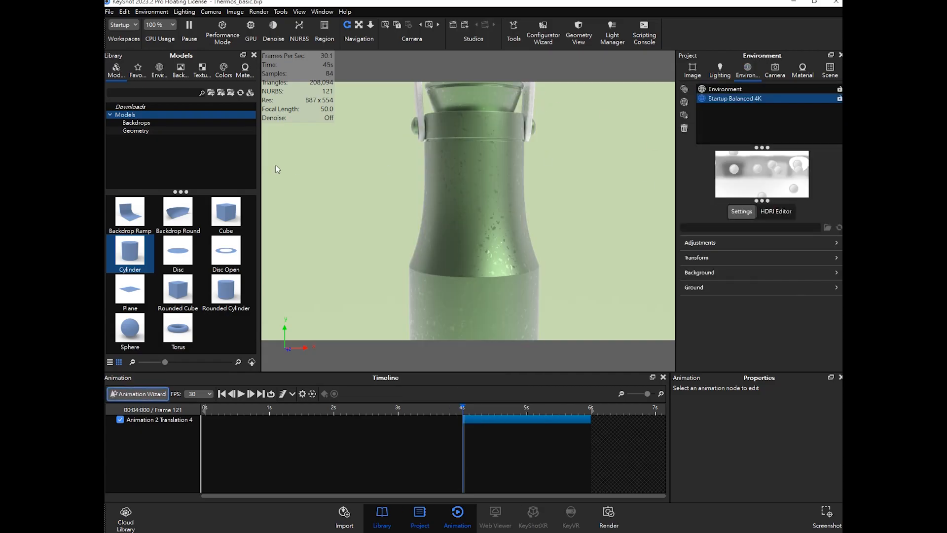
pyautogui.click(159, 70)
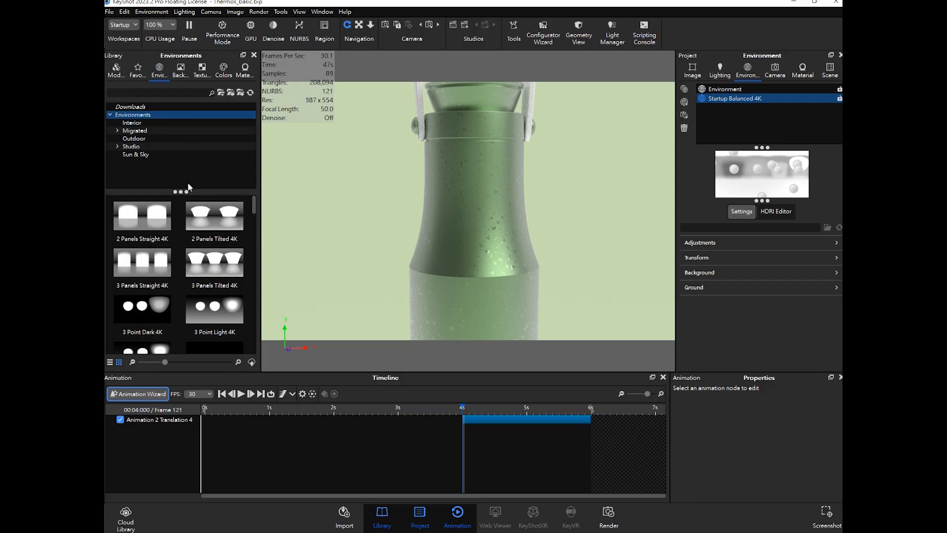
pyautogui.click(137, 155)
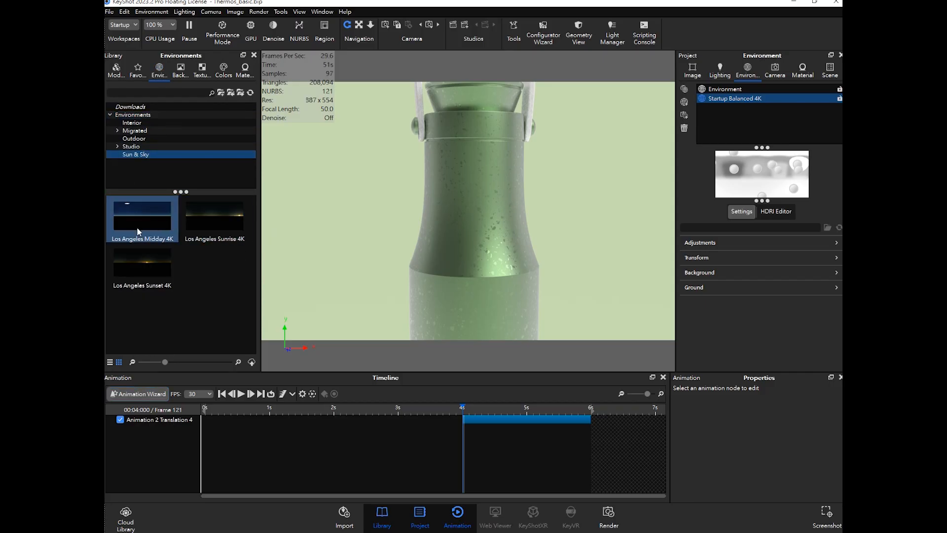
pyautogui.moveTo(143, 215); pyautogui.dragTo(765, 120)
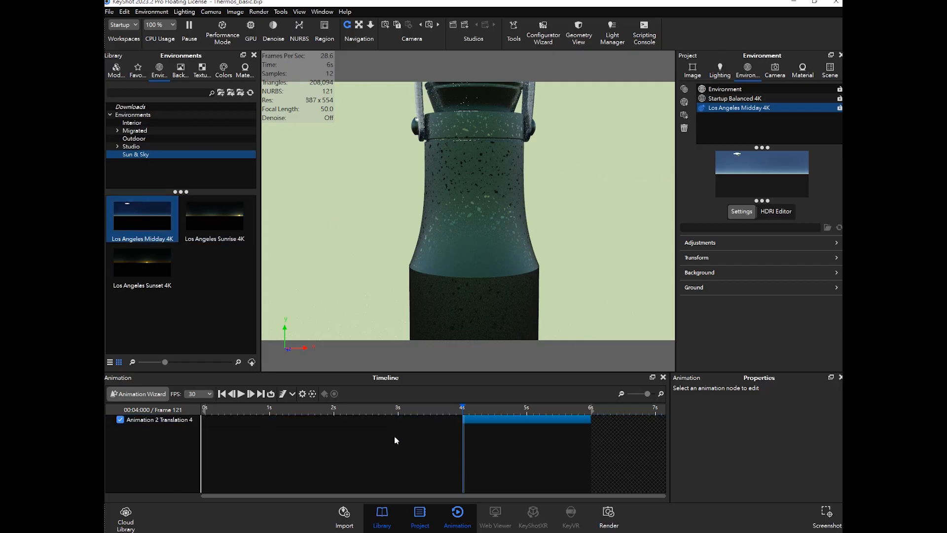
pyautogui.click(136, 395)
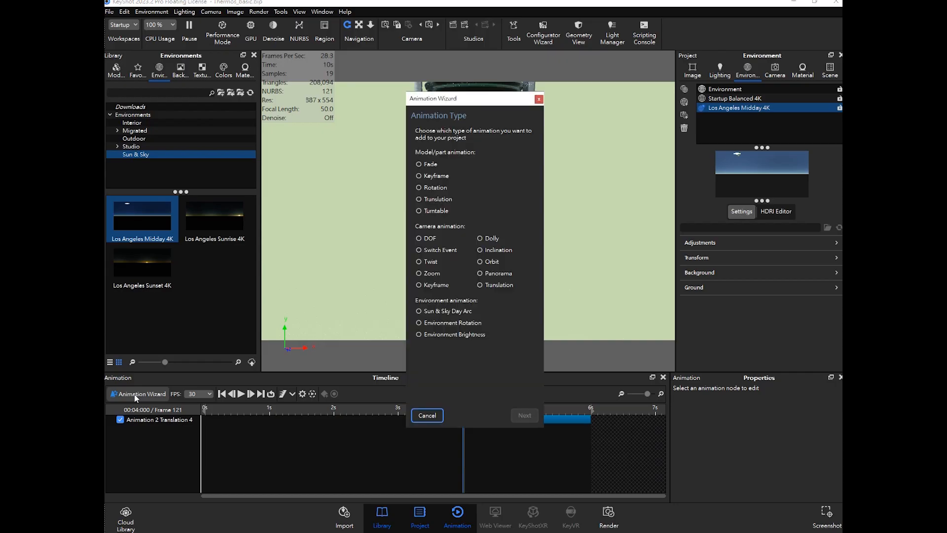
pyautogui.moveTo(473, 107); pyautogui.dragTo(312, 101)
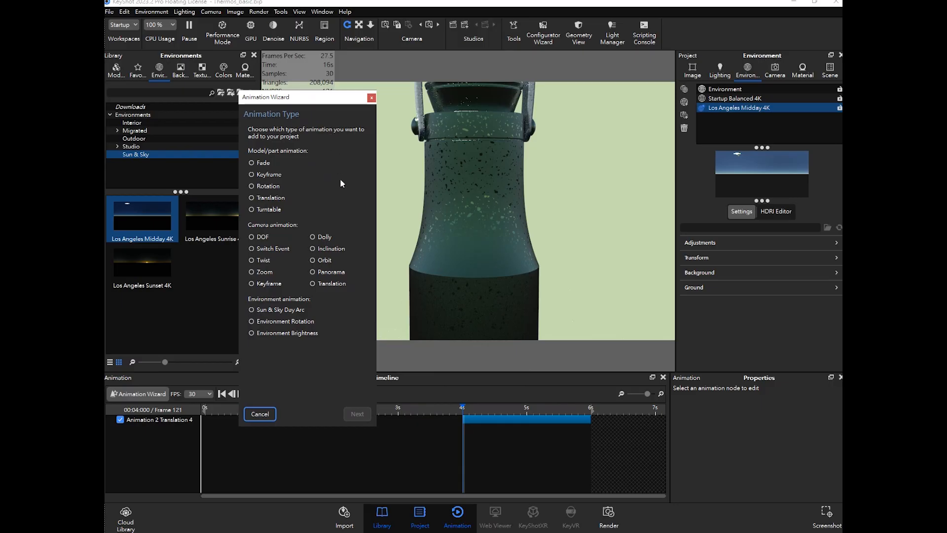
pyautogui.click(372, 98)
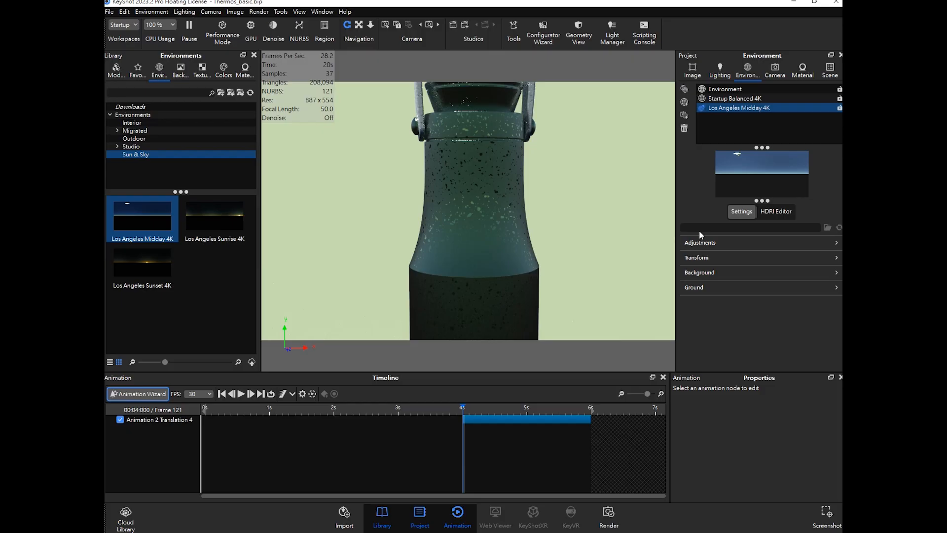
# - Set the environment background to Lighting Environment
pyautogui.click(700, 274)
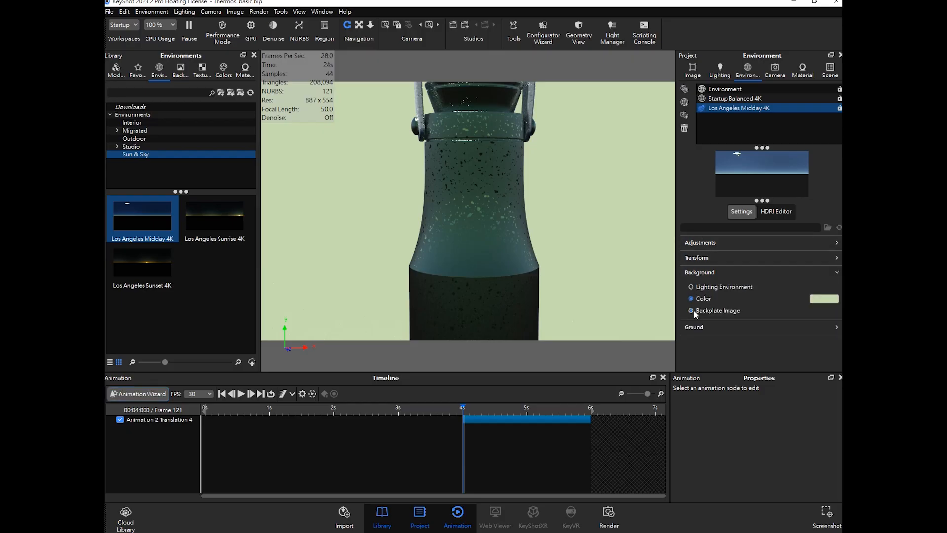
pyautogui.click(696, 289)
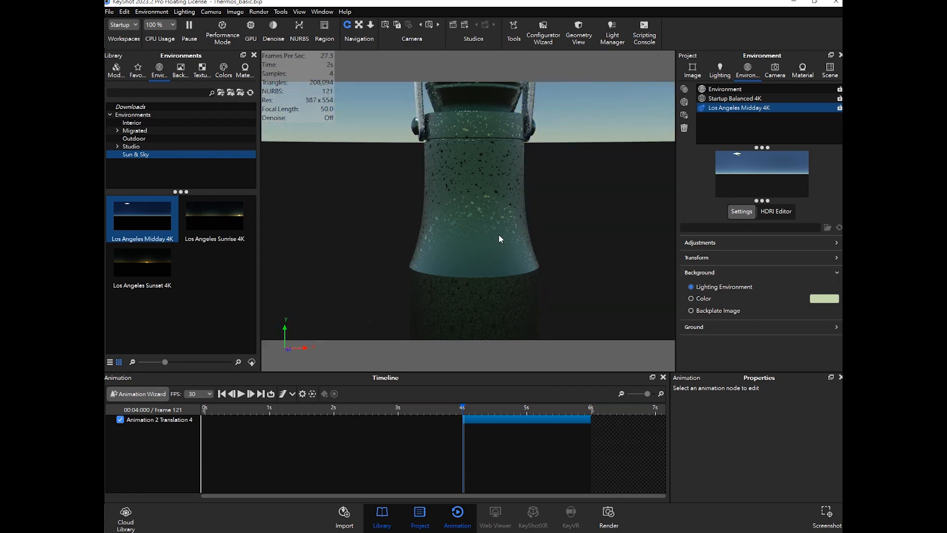
pyautogui.moveTo(231, 222); pyautogui.dragTo(733, 118)
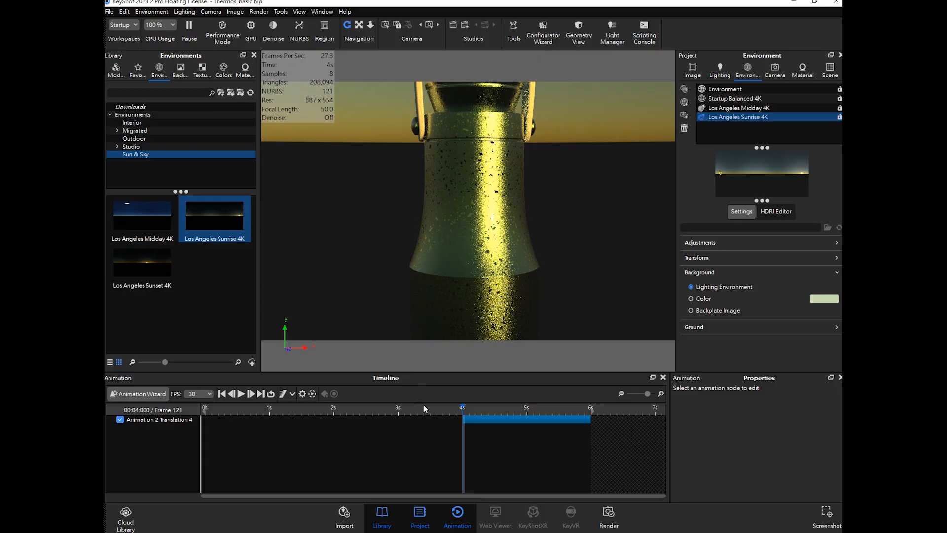
pyautogui.moveTo(480, 409); pyautogui.dragTo(462, 421)
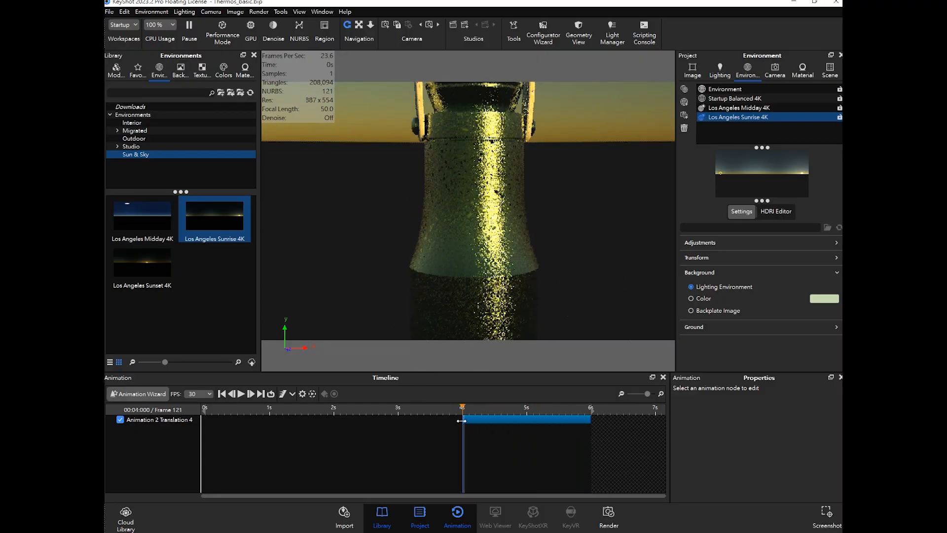
pyautogui.doubleClick(746, 119)
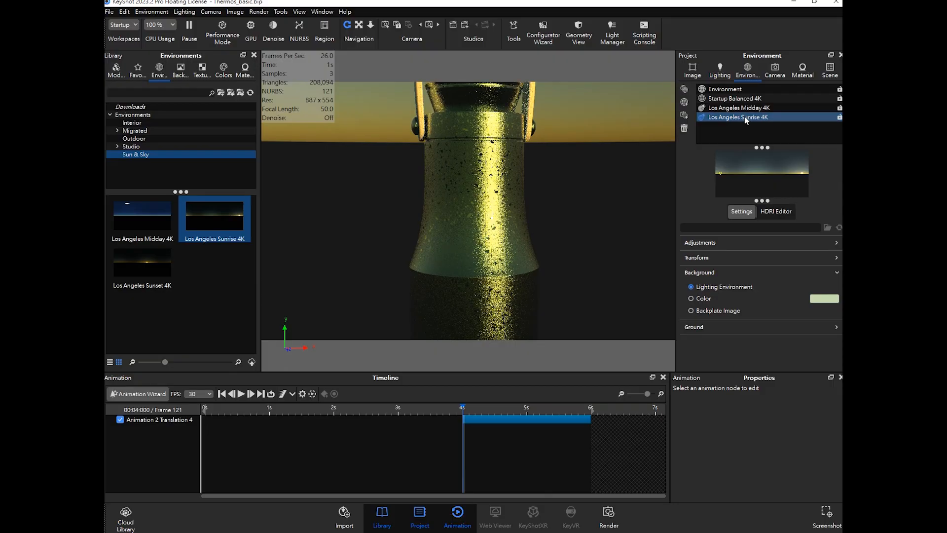
pyautogui.press('BackSpace')
pyautogui.click(773, 114)
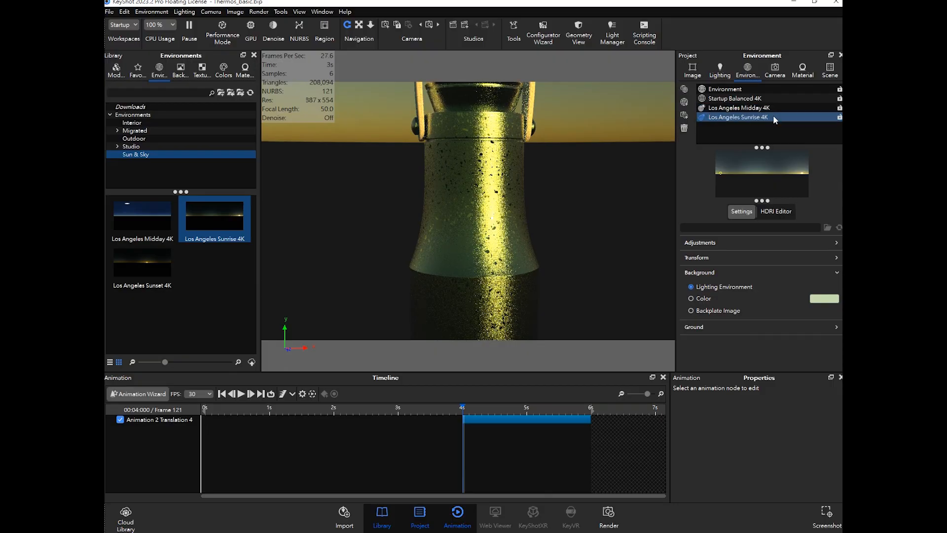
pyautogui.press('Delete')
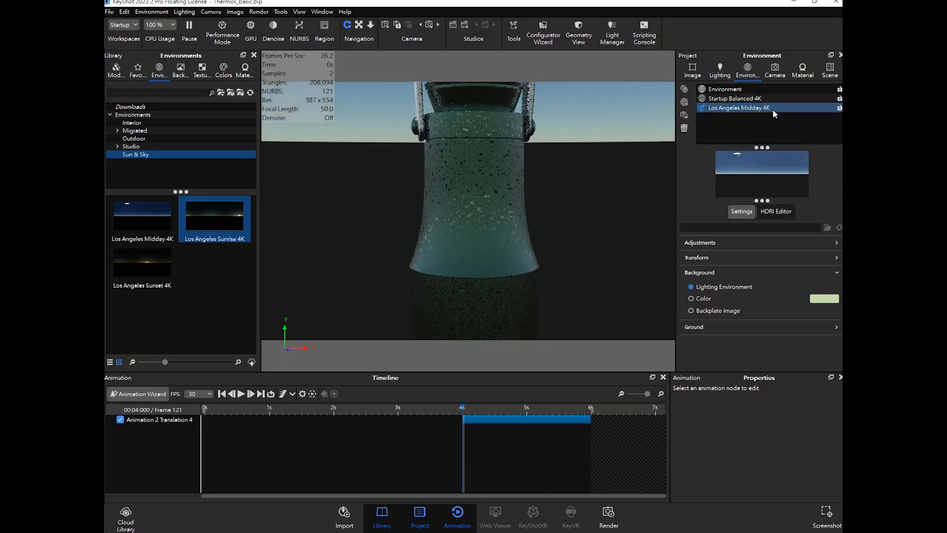
# - Make Los Angeles Midday 4K the active environment again
pyautogui.doubleClick(773, 108)
pyautogui.click(166, 240)
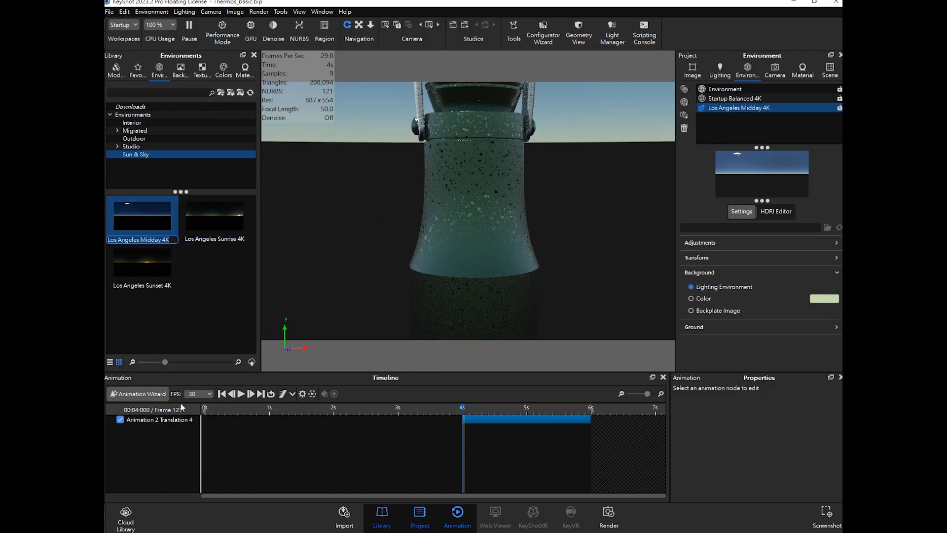
# - Create a Sun & Sky Day Arc animation for the Los Angeles Midday 4K environment
pyautogui.click(152, 392)
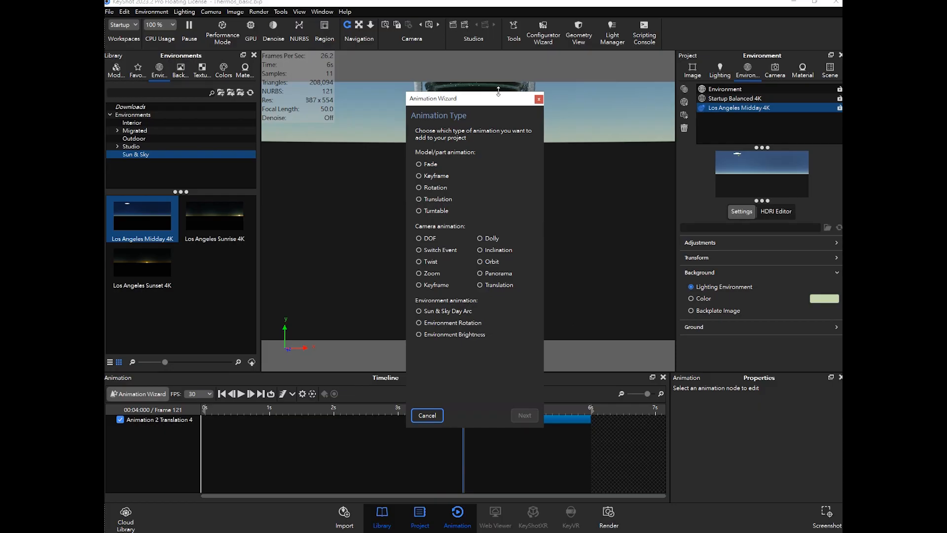
pyautogui.moveTo(500, 99); pyautogui.dragTo(337, 92)
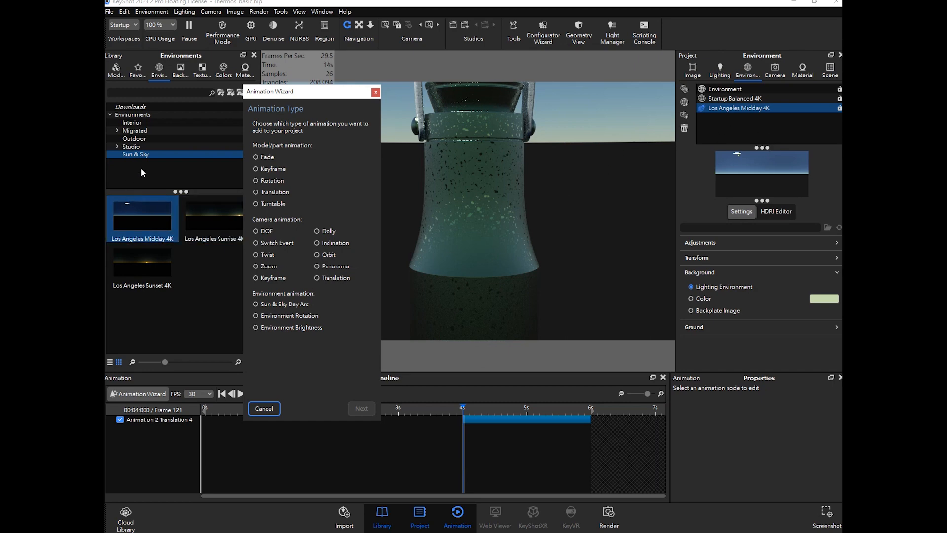
pyautogui.click(266, 305)
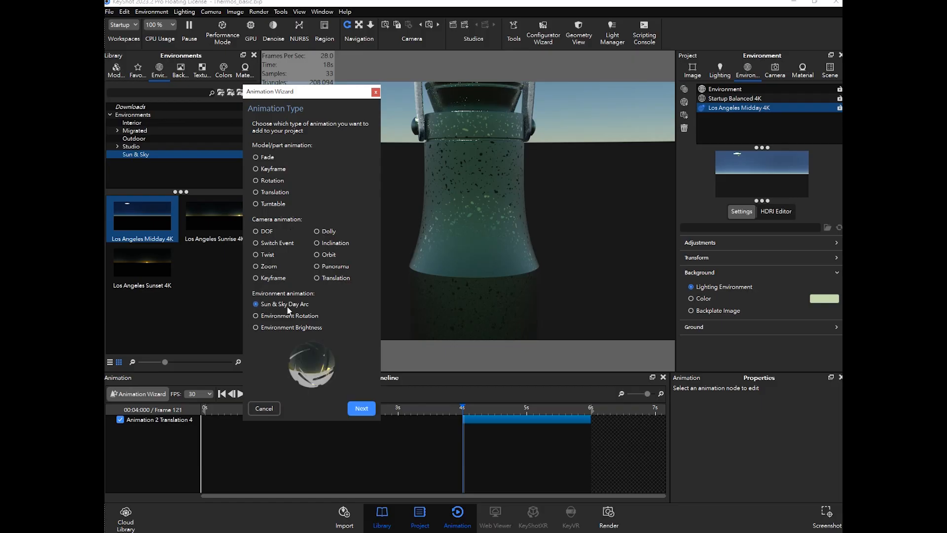
pyautogui.click(361, 410)
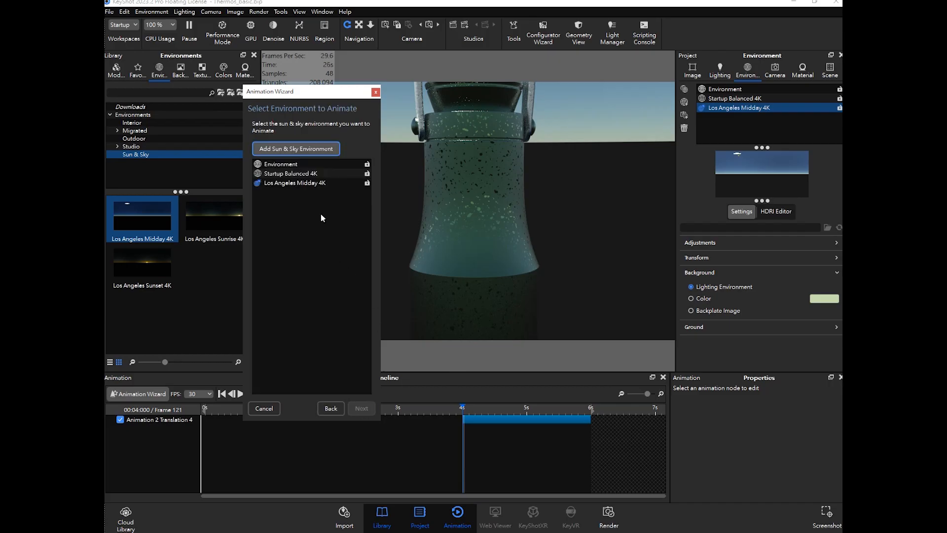
pyautogui.click(299, 184)
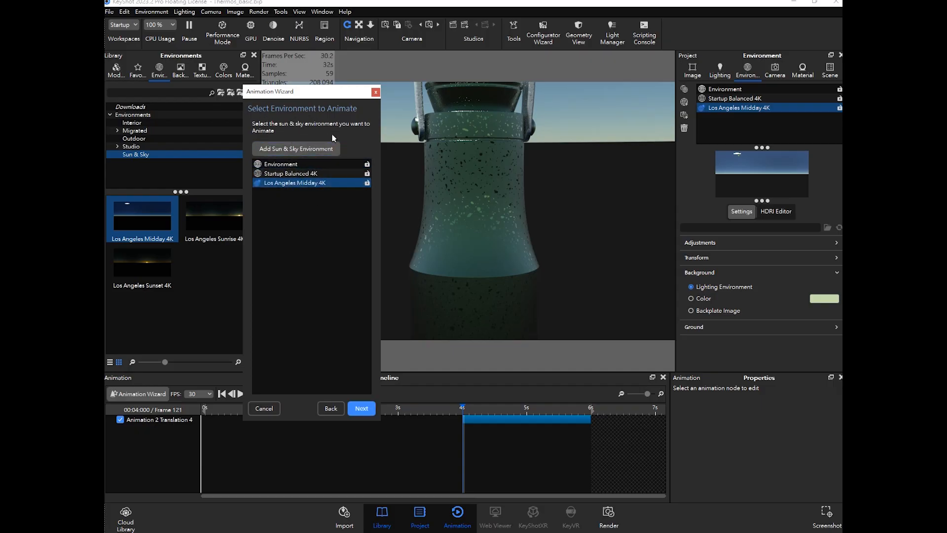
pyautogui.click(362, 409)
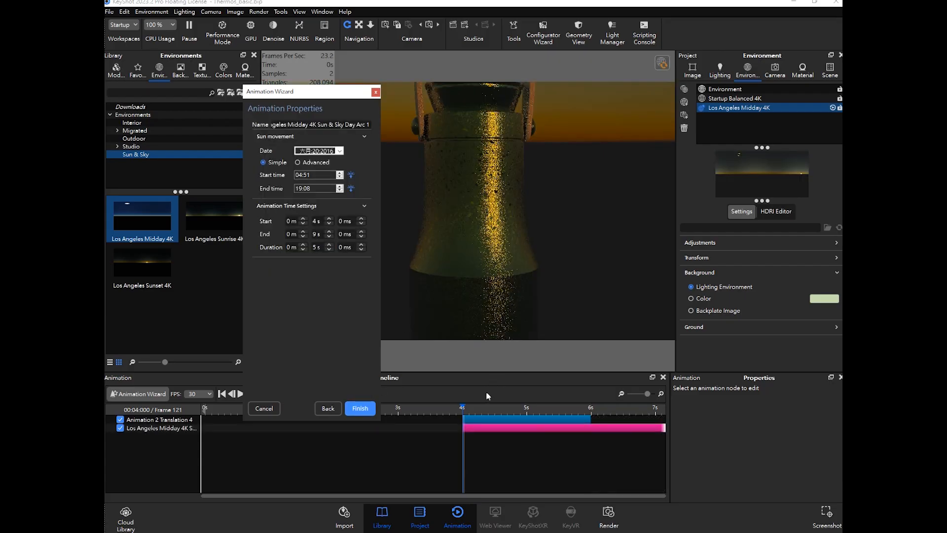
# - Set the Sun & Sky Day Arc animation to end at 6 s and finish the wizard
pyautogui.click(404, 495)
pyautogui.moveTo(463, 407)
pyautogui.mouseDown()
pyautogui.moveTo(519, 407)
pyautogui.moveTo(467, 406)
pyautogui.mouseUp()
pyautogui.click(321, 236)
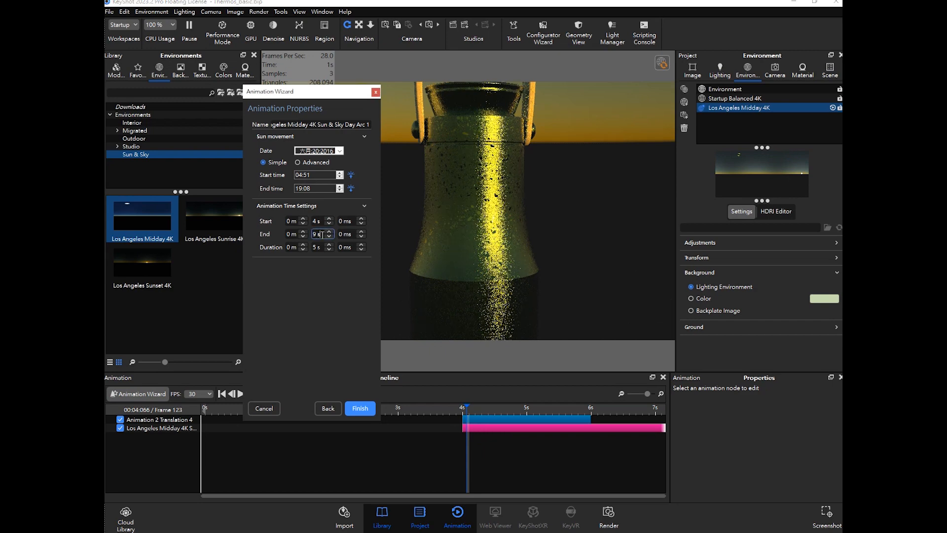
pyautogui.doubleClick(323, 235)
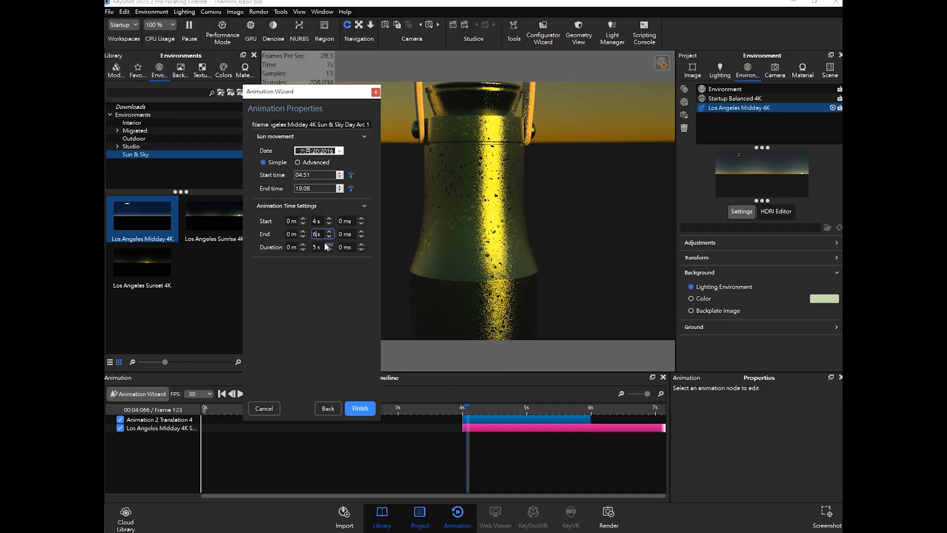
pyautogui.press('Return')
pyautogui.moveTo(468, 409)
pyautogui.mouseDown()
pyautogui.moveTo(597, 414)
pyautogui.moveTo(462, 406)
pyautogui.mouseUp()
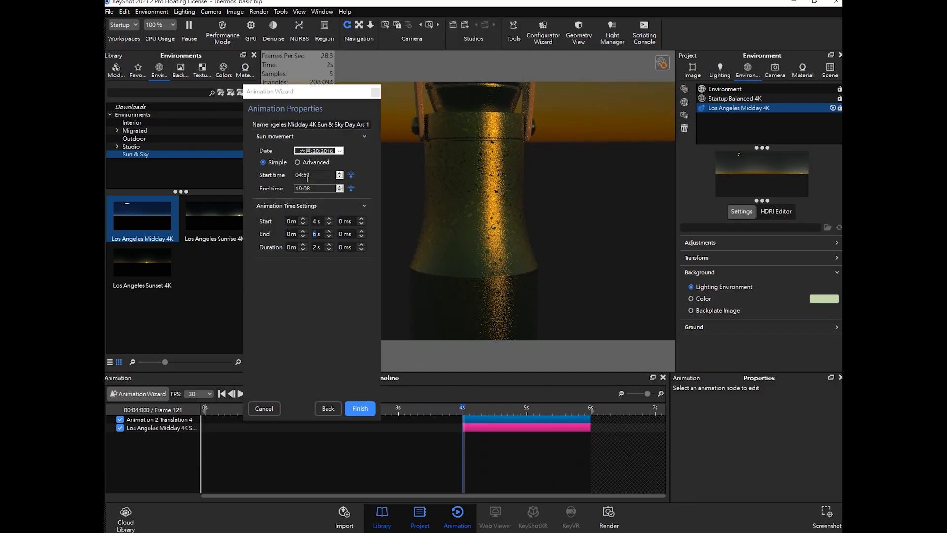
pyautogui.click(317, 176)
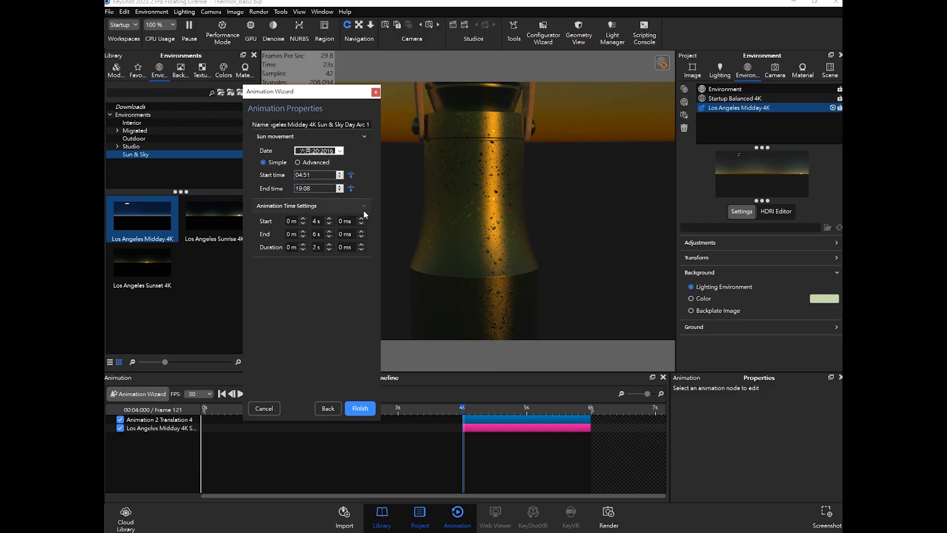
pyautogui.moveTo(467, 408)
pyautogui.mouseDown()
pyautogui.moveTo(584, 423)
pyautogui.moveTo(459, 417)
pyautogui.moveTo(613, 430)
pyautogui.moveTo(473, 428)
pyautogui.moveTo(463, 409)
pyautogui.mouseUp()
pyautogui.click(360, 408)
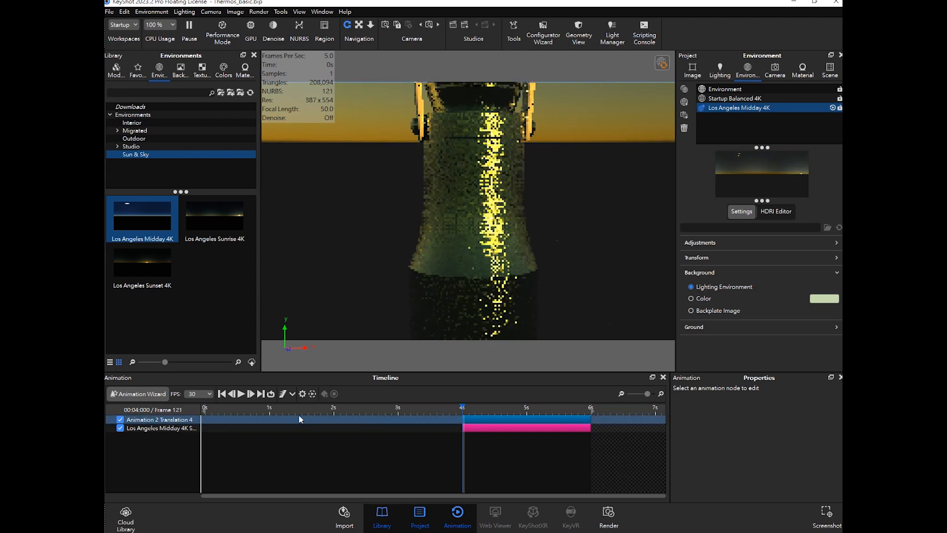
# - Start a new Environment Rotation animation in the Animation Wizard for the Startup Balanced 4K environment
pyautogui.click(139, 394)
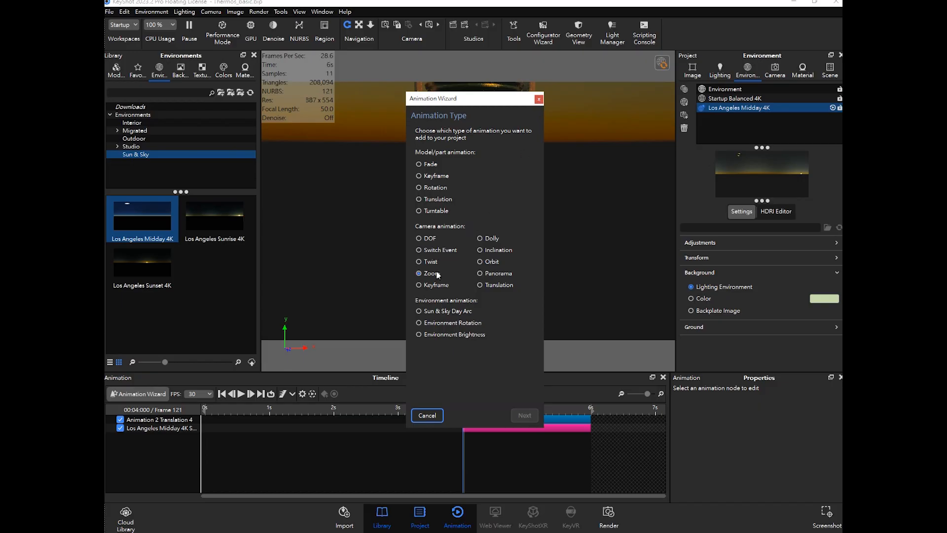
pyautogui.click(437, 200)
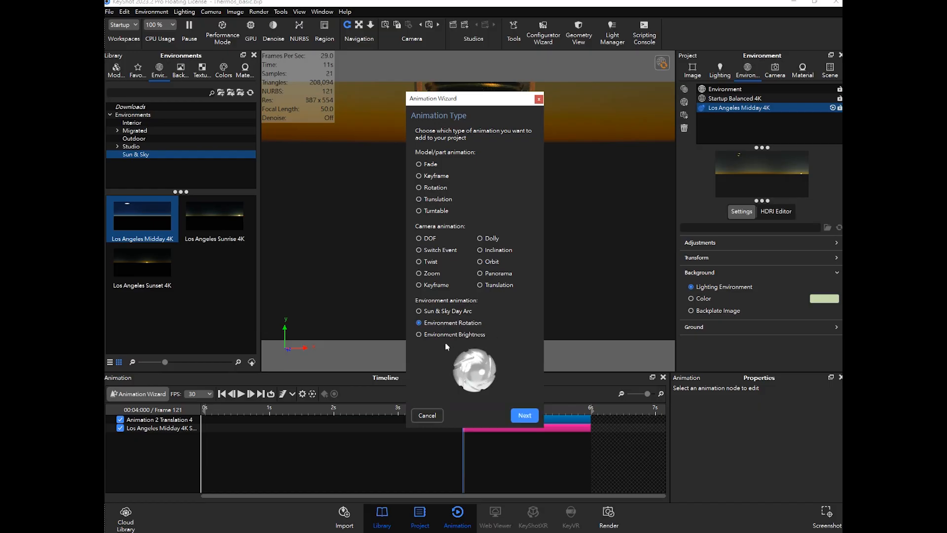
pyautogui.moveTo(505, 109); pyautogui.dragTo(487, 110)
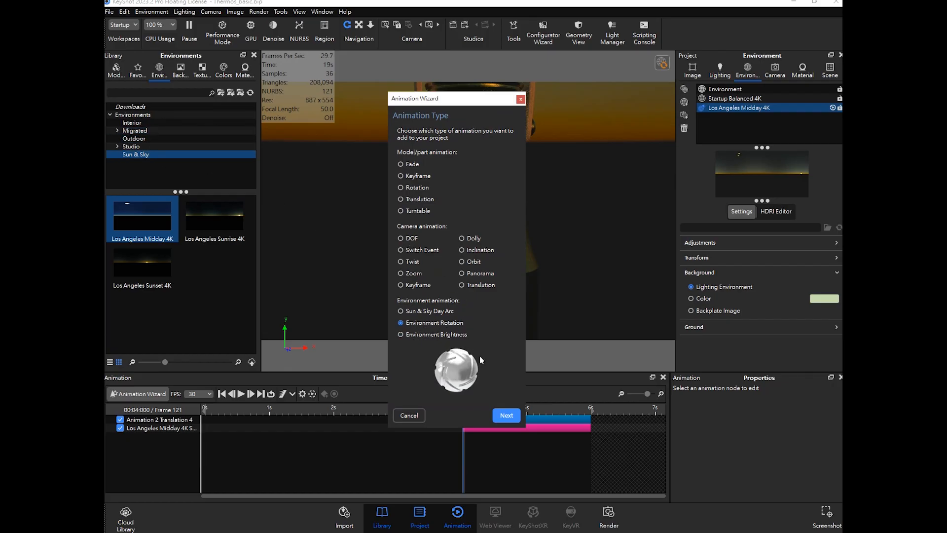
pyautogui.click(505, 416)
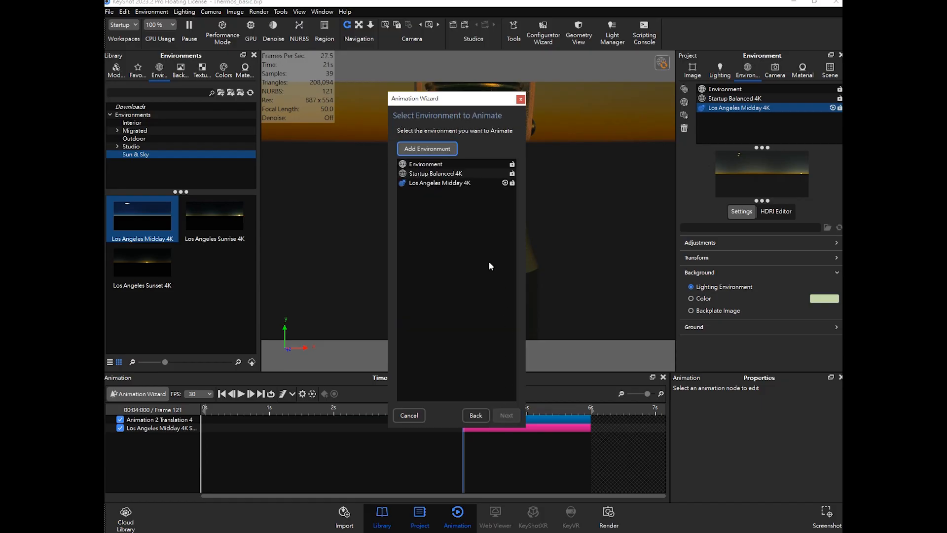
pyautogui.click(434, 174)
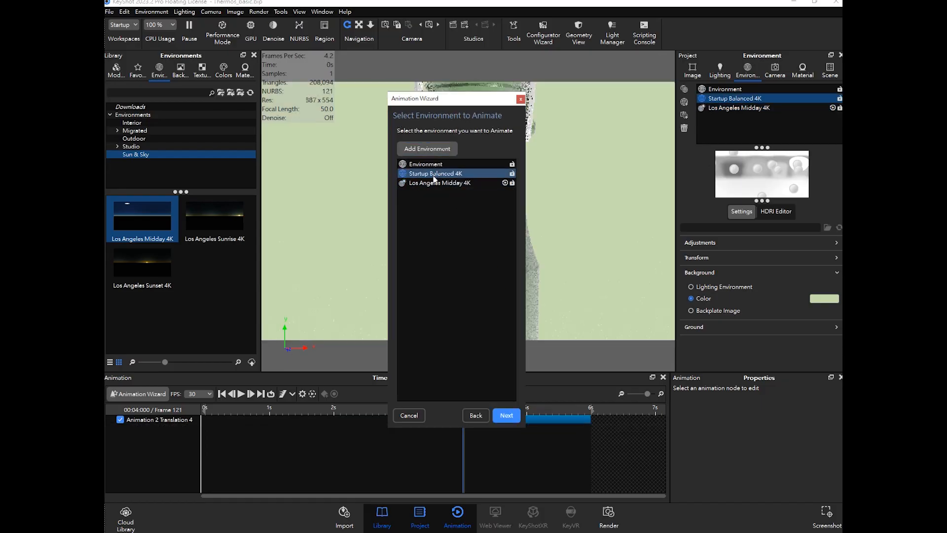
pyautogui.click(507, 415)
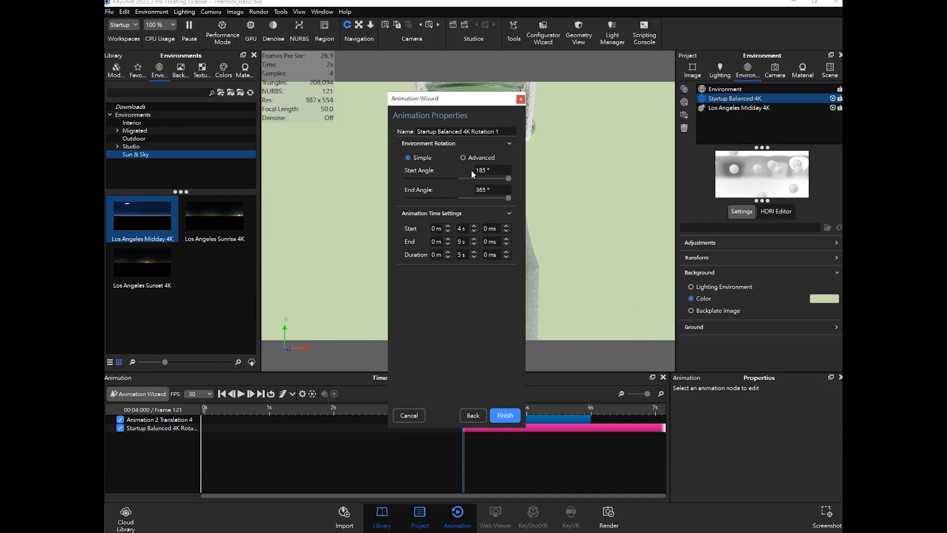
# - Set the Environment Rotation animation's end time to 6 s and finish the wizard
pyautogui.write('6')
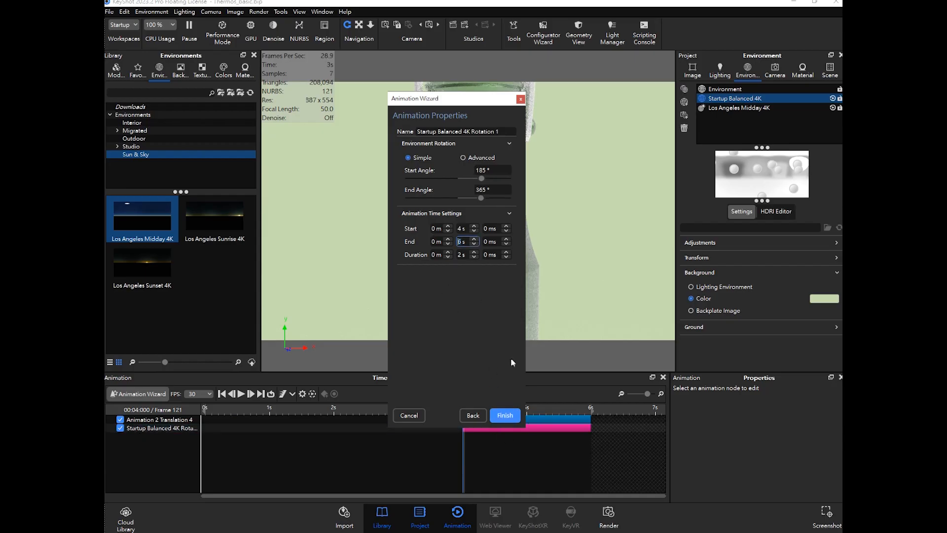
pyautogui.click(125, 420)
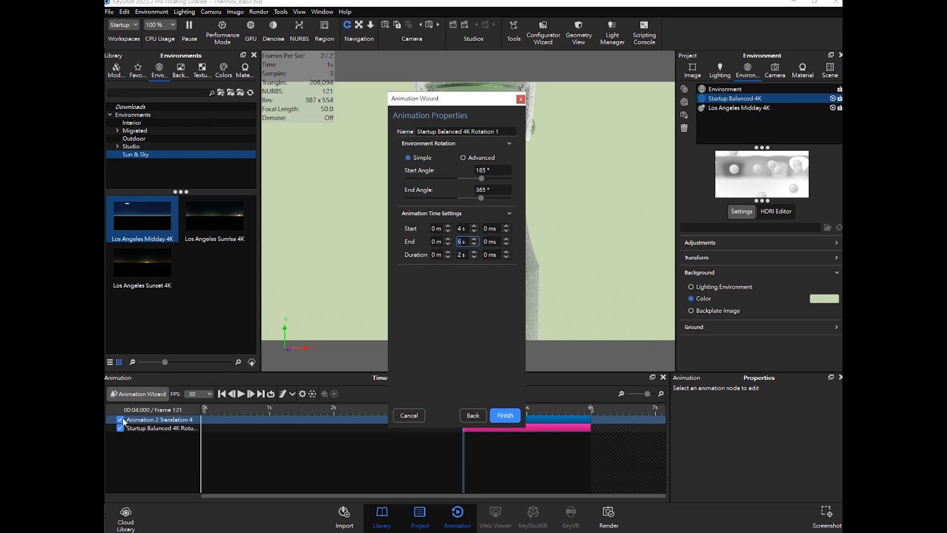
pyautogui.moveTo(444, 103); pyautogui.dragTo(320, 119)
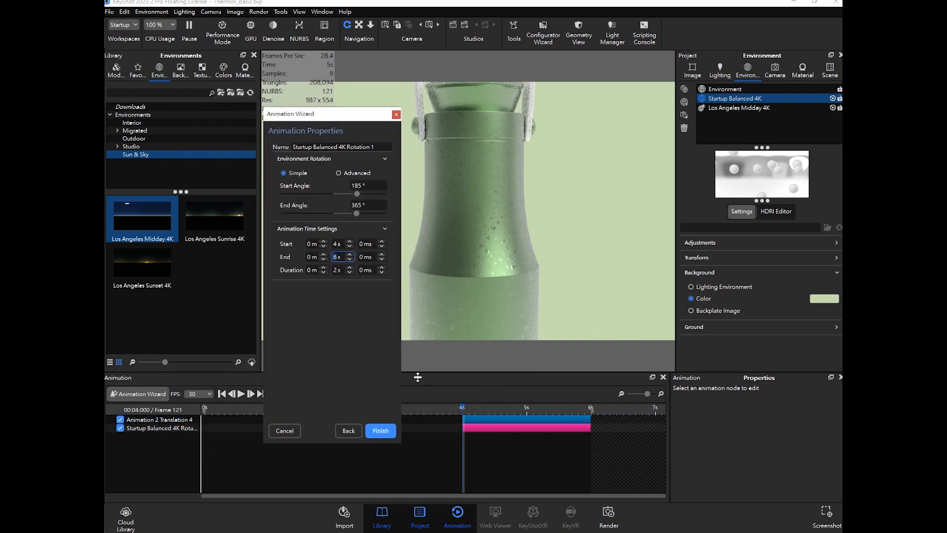
pyautogui.moveTo(462, 400)
pyautogui.mouseDown()
pyautogui.moveTo(597, 416)
pyautogui.moveTo(462, 416)
pyautogui.mouseUp()
pyautogui.click(449, 428)
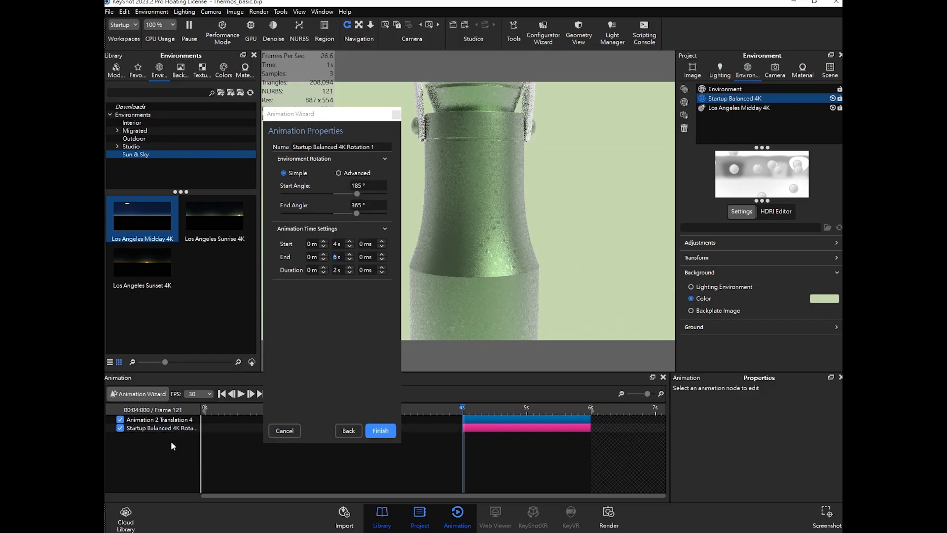
pyautogui.moveTo(336, 120); pyautogui.dragTo(354, 105)
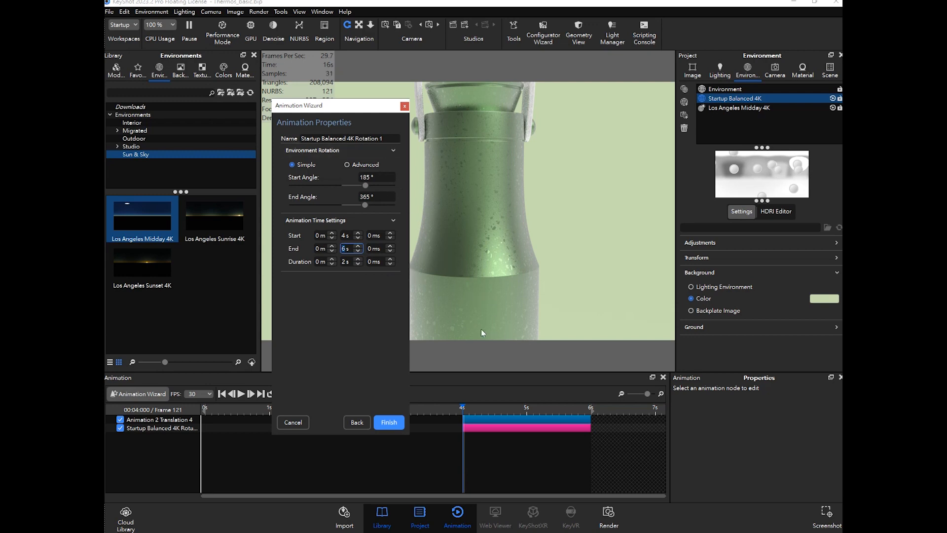
pyautogui.click(388, 423)
# - Save the scene file
pyautogui.moveTo(472, 411)
pyautogui.mouseDown()
pyautogui.moveTo(588, 411)
pyautogui.moveTo(462, 408)
pyautogui.mouseUp()
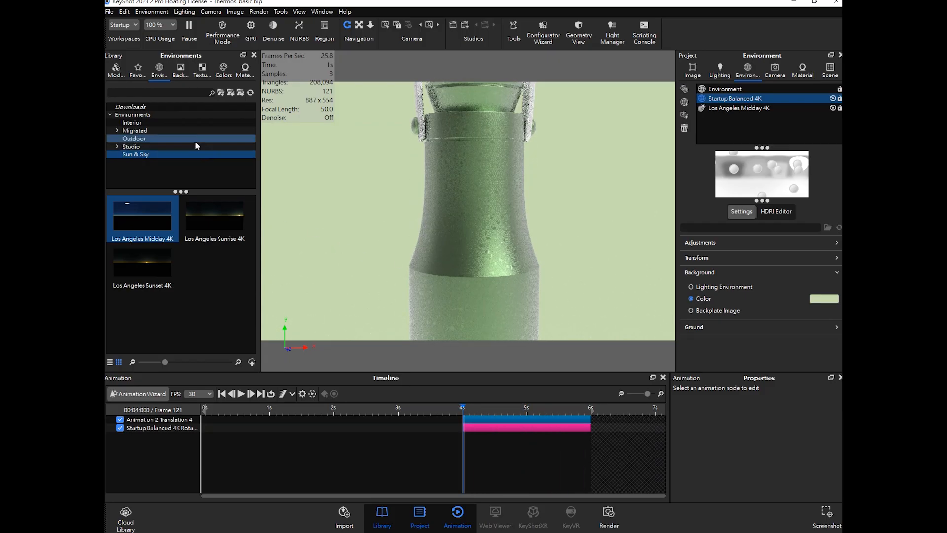
pyautogui.click(110, 13)
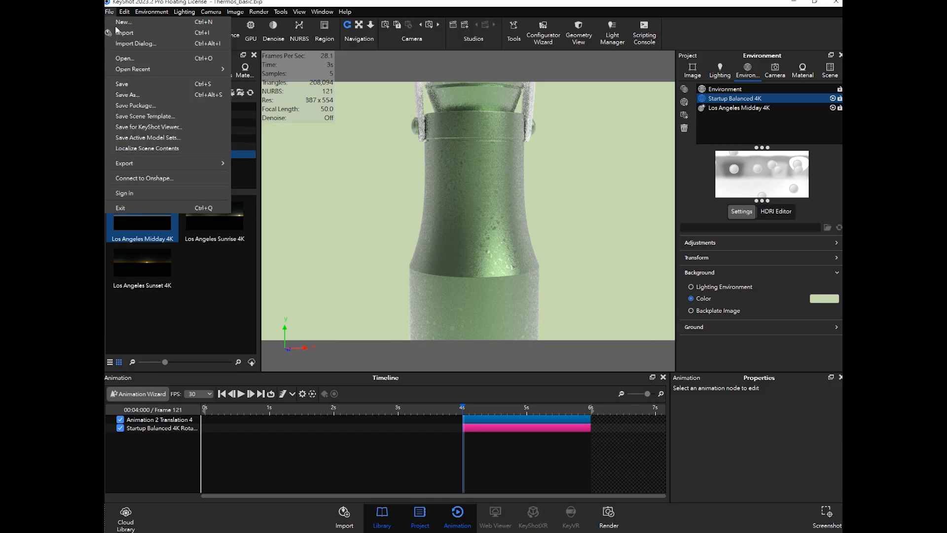
pyautogui.click(135, 85)
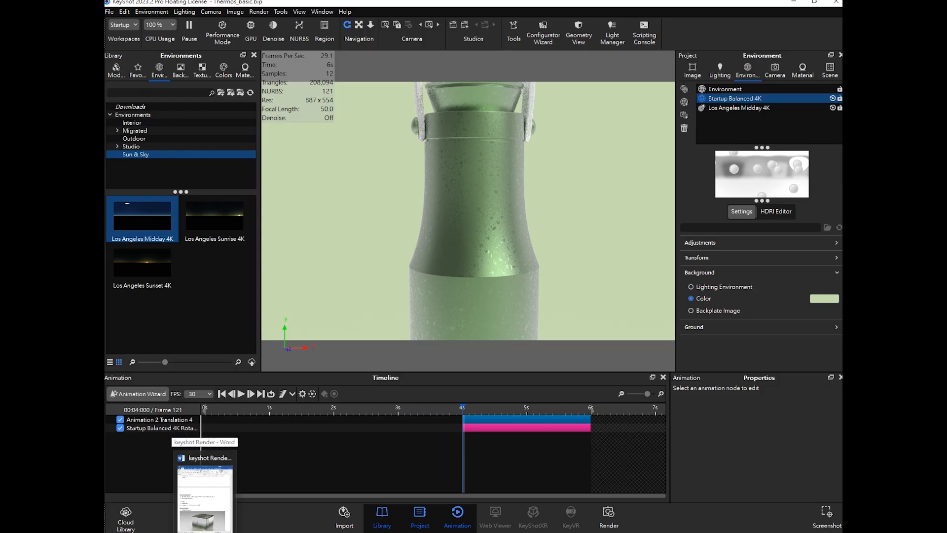
# - Compare the environment animation notes in Word while scrubbing the timeline through the environment rotation
pyautogui.click(206, 489)
pyautogui.scroll(-2, 603, 299)
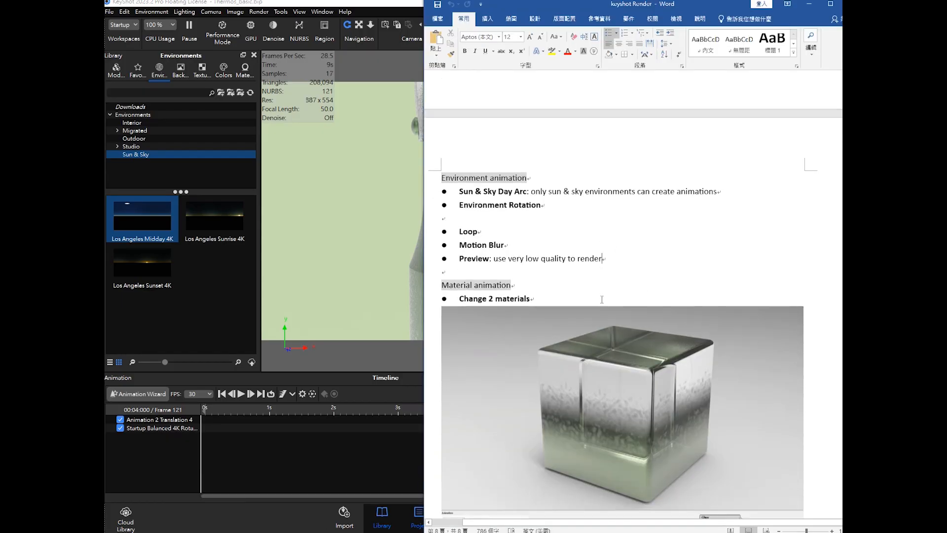
pyautogui.click(386, 443)
pyautogui.click(486, 416)
pyautogui.moveTo(468, 409)
pyautogui.mouseDown()
pyautogui.moveTo(585, 415)
pyautogui.moveTo(462, 410)
pyautogui.mouseUp()
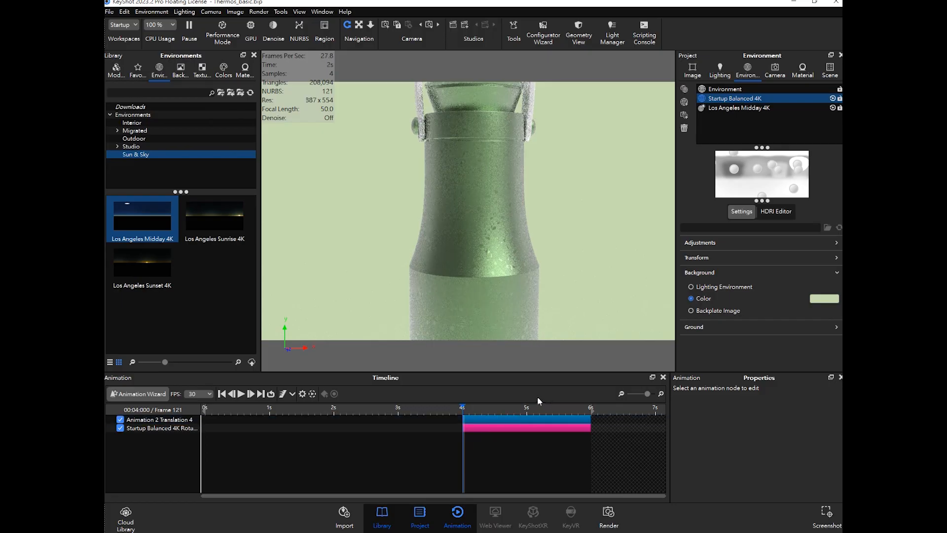
pyautogui.moveTo(463, 407); pyautogui.dragTo(456, 407)
pyautogui.moveTo(463, 408); pyautogui.dragTo(484, 414)
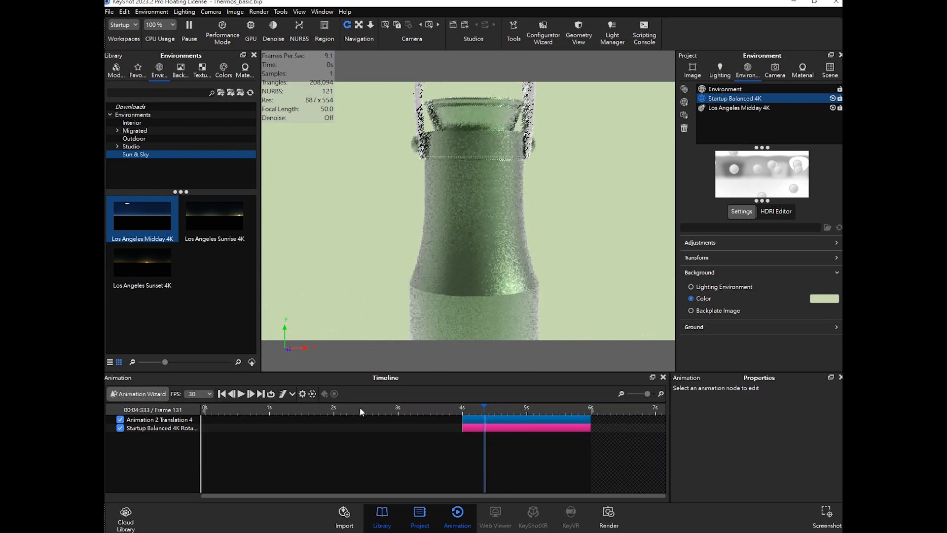
pyautogui.click(342, 428)
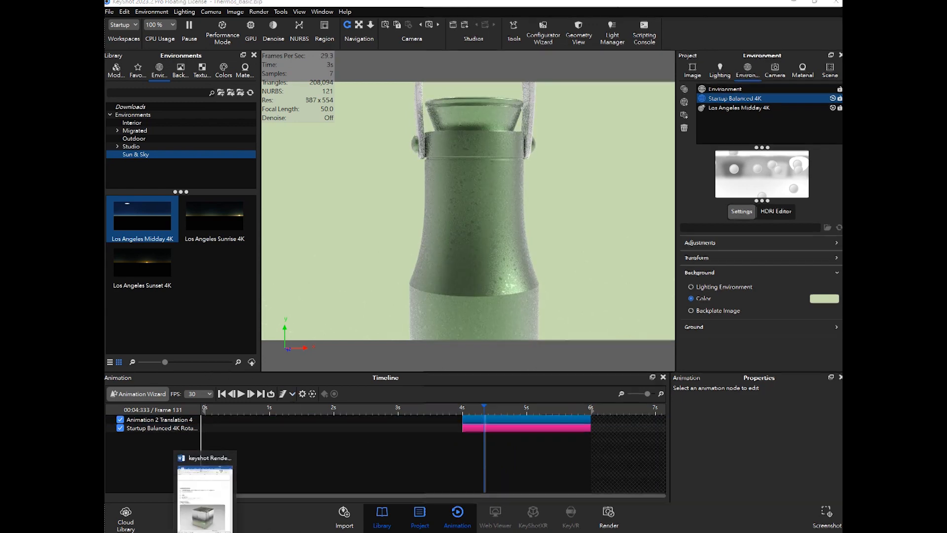
pyautogui.click(206, 532)
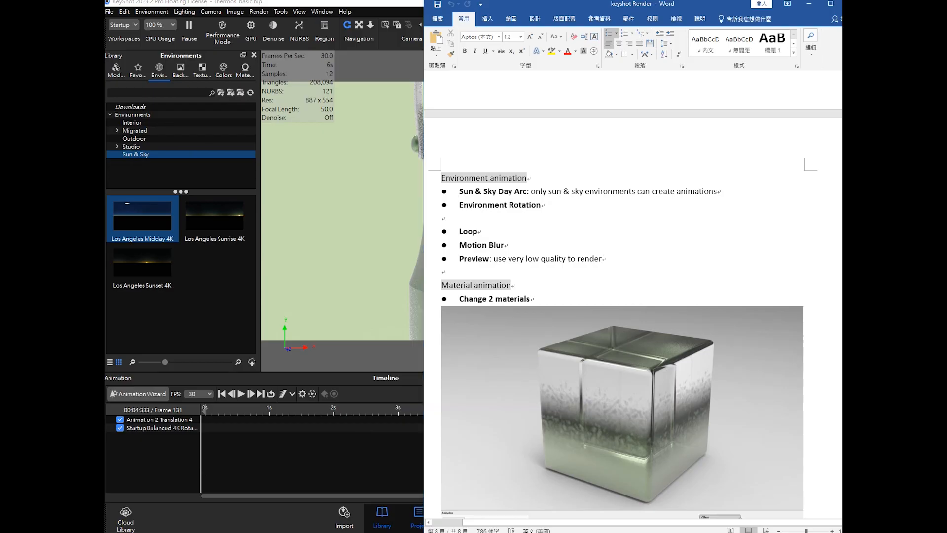
pyautogui.click(207, 532)
pyautogui.moveTo(483, 408); pyautogui.dragTo(536, 408)
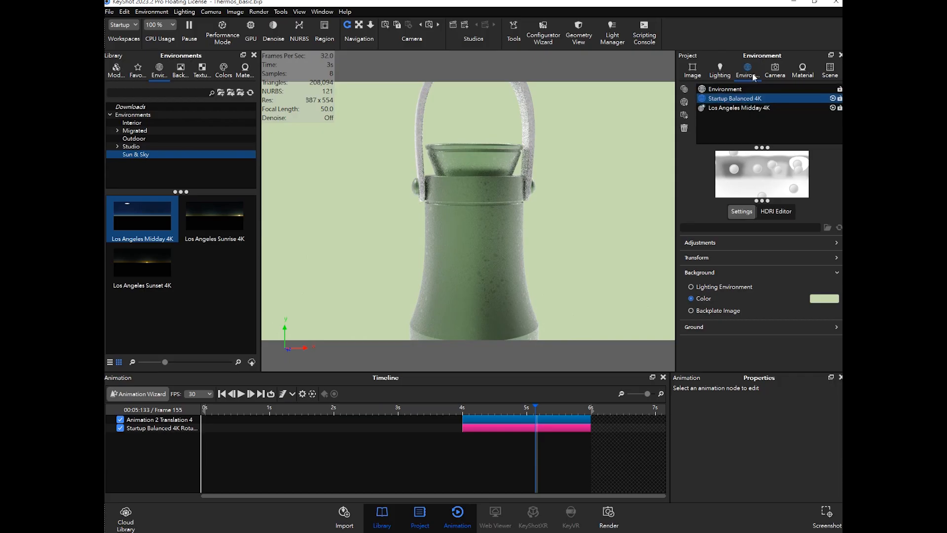
# - Make the Animation camera active, return the timeline to the start and generate an animation preview
pyautogui.click(775, 71)
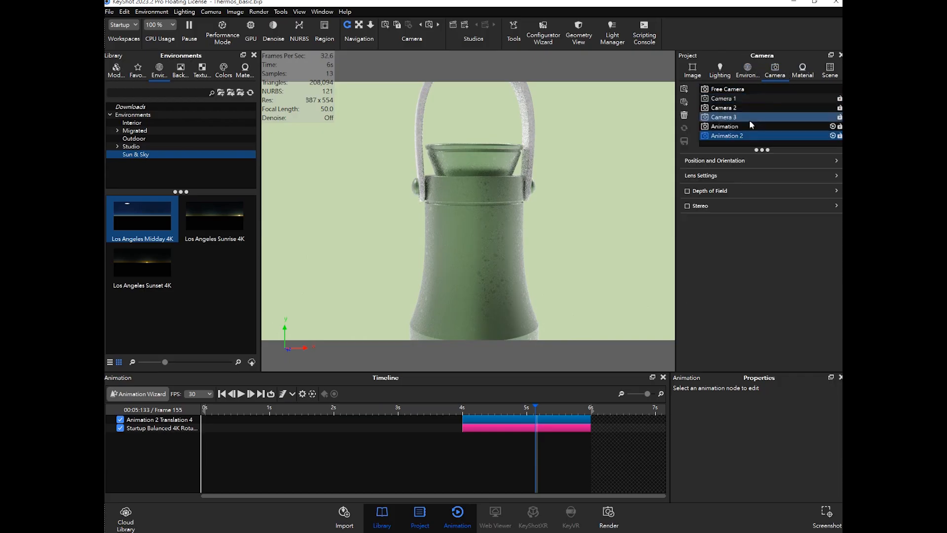
pyautogui.click(742, 127)
pyautogui.click(257, 408)
pyautogui.moveTo(226, 406); pyautogui.dragTo(205, 407)
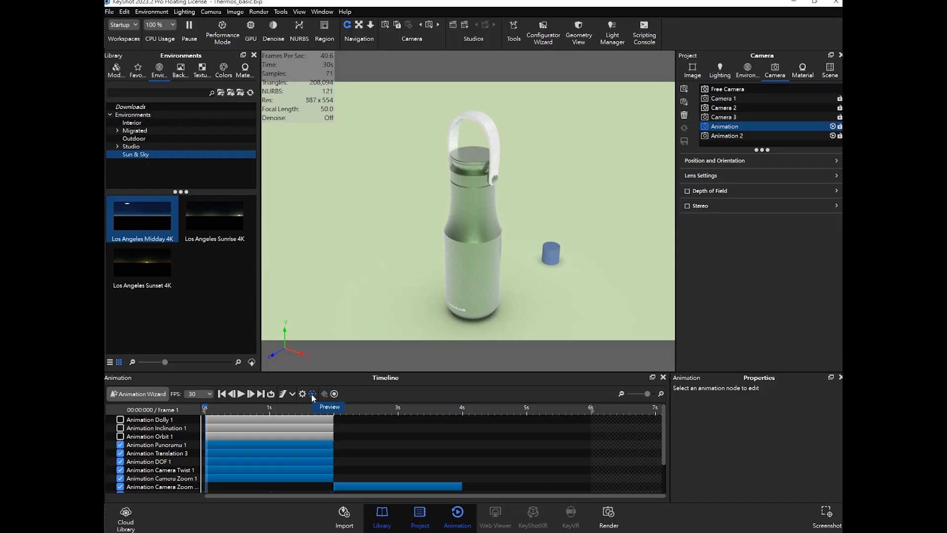
pyautogui.click(311, 394)
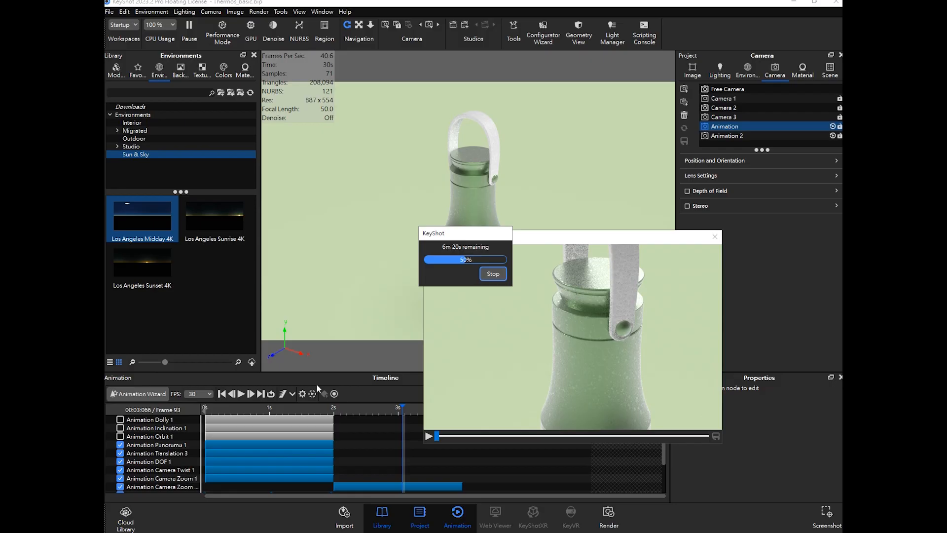
# - Stop the preview rendering and play back the preview video
pyautogui.click(493, 273)
pyautogui.click(429, 436)
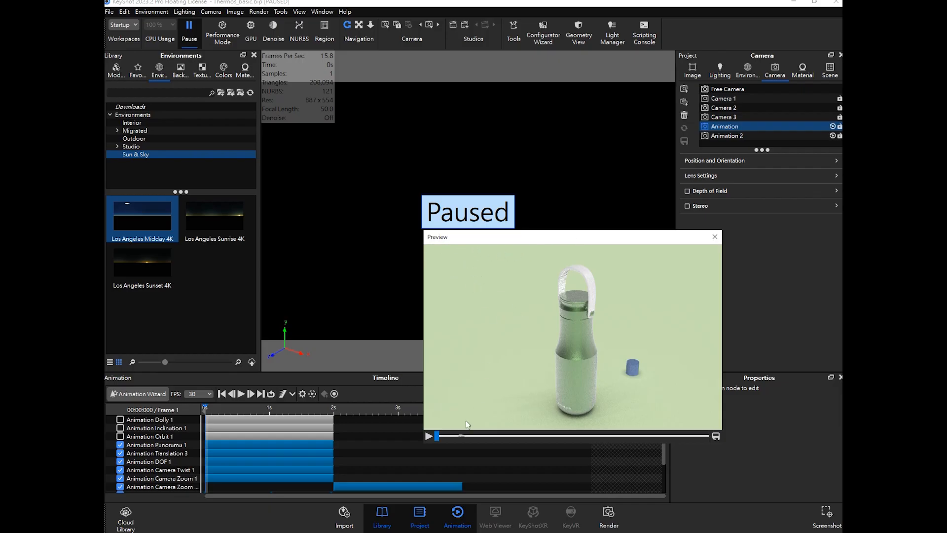
pyautogui.click(428, 436)
# - Save the preview video to the Desktop as Keyshot Animation in AVI format, then close the preview
pyautogui.click(716, 436)
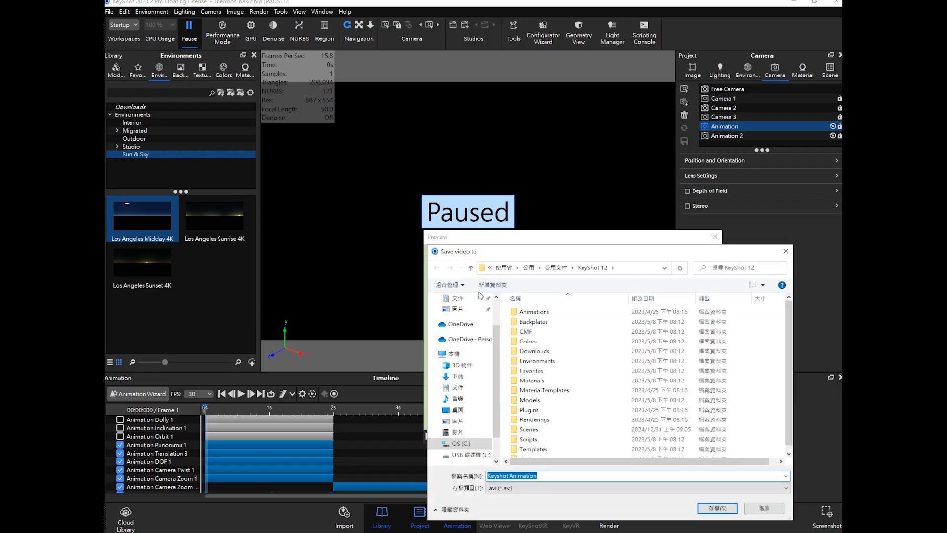
pyautogui.scroll(2, 461, 320)
pyautogui.click(459, 317)
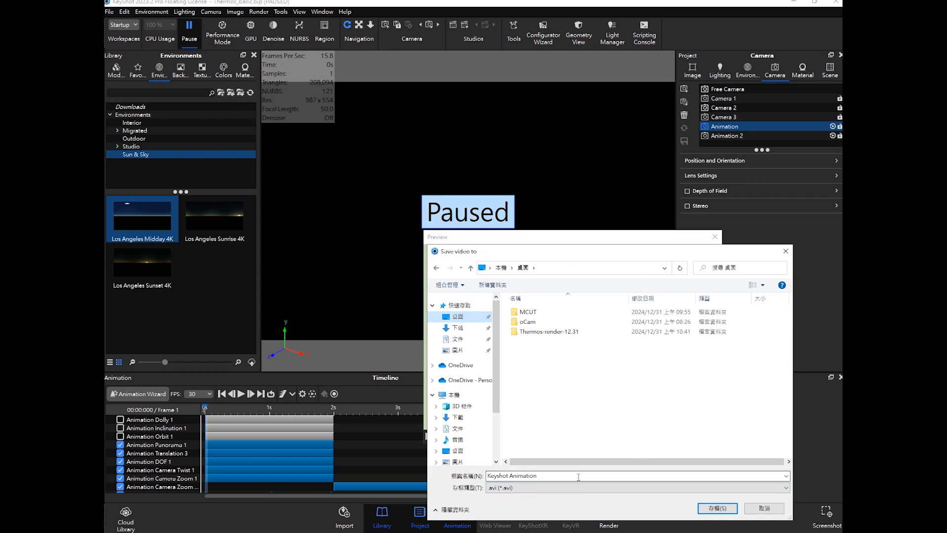
pyautogui.click(718, 508)
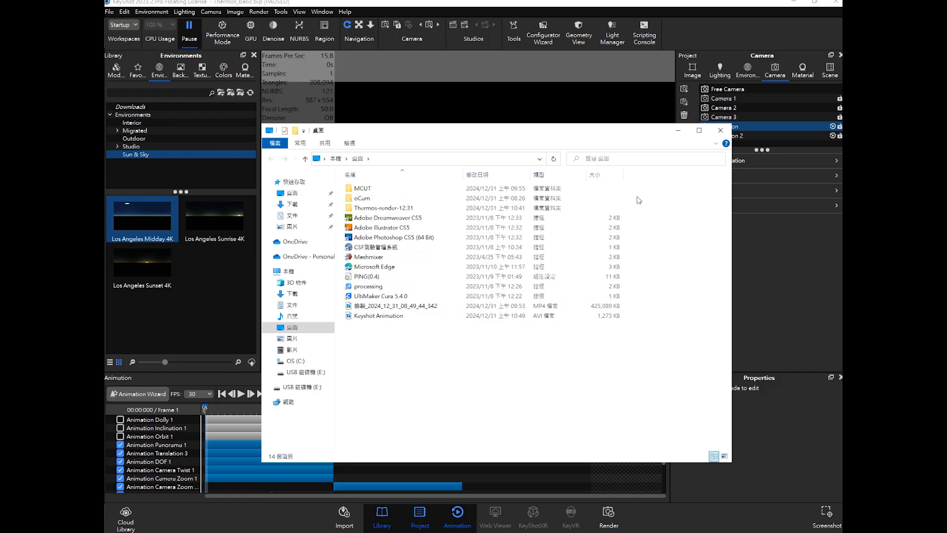
pyautogui.click(680, 131)
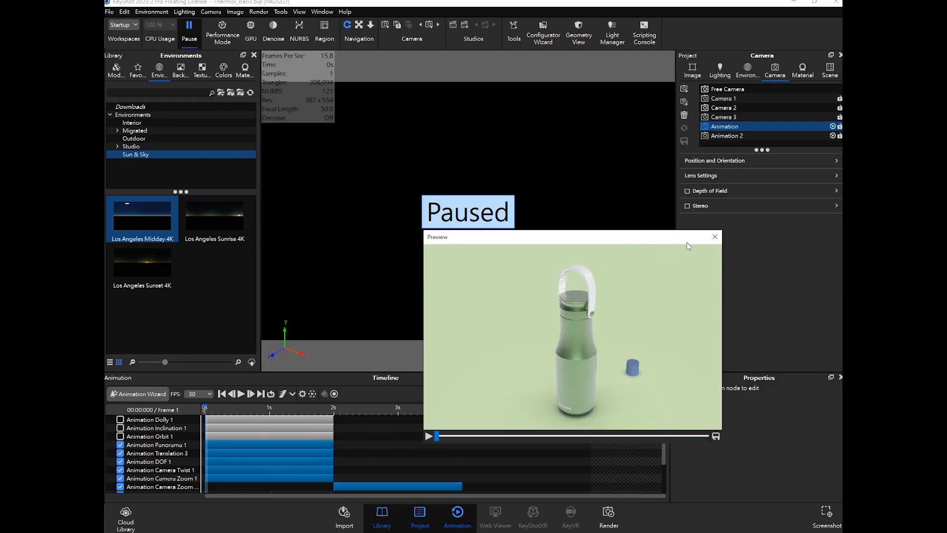
pyautogui.click(714, 236)
# - Resume real-time rendering and switch to the Word notes document
pyautogui.click(187, 39)
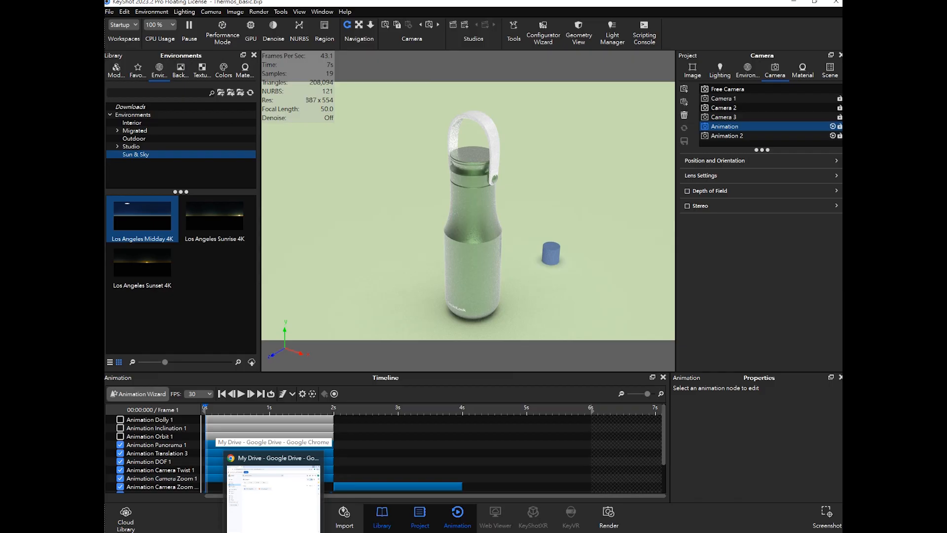
pyautogui.moveTo(204, 532)
pyautogui.click(205, 498)
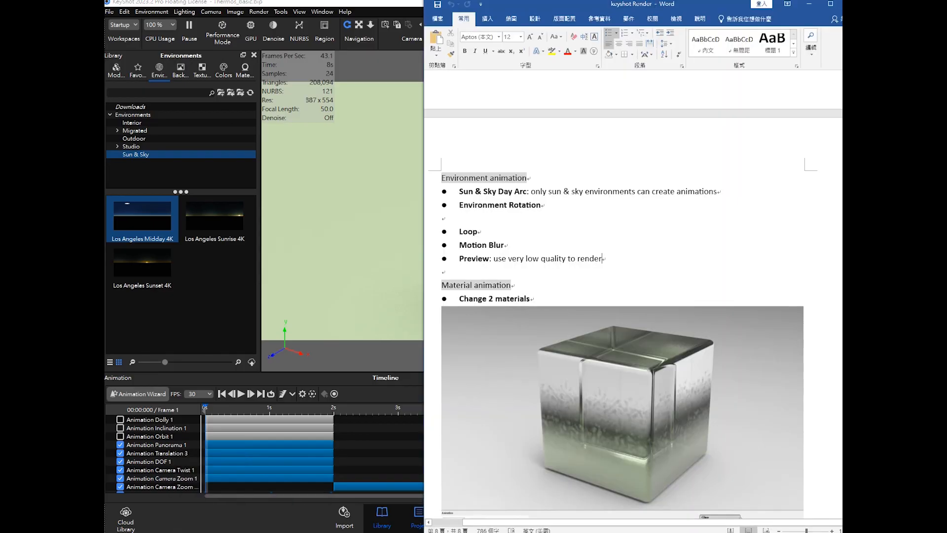
# - Review the Material animation notes in the Word document and switch back to KeyShot
pyautogui.scroll(-1, 595, 291)
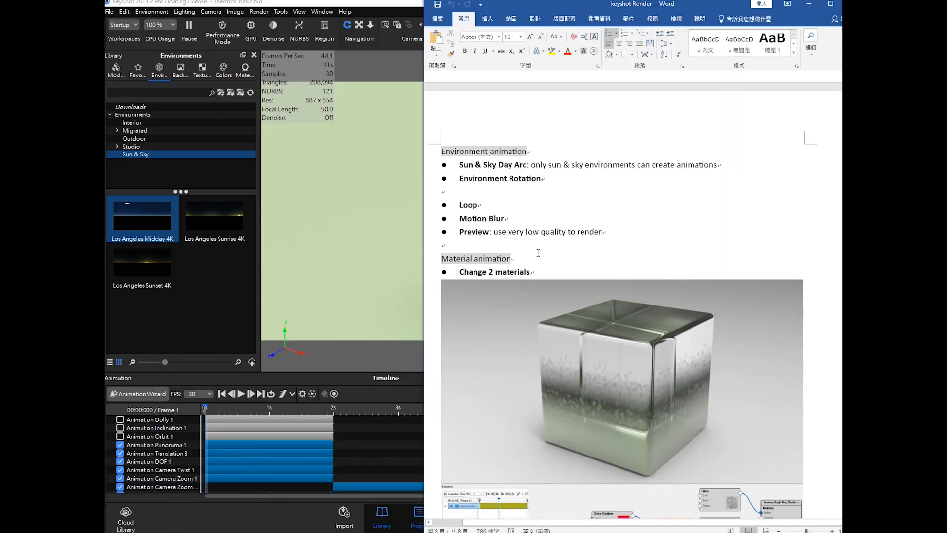
pyautogui.scroll(1, 595, 291)
pyautogui.click(810, 4)
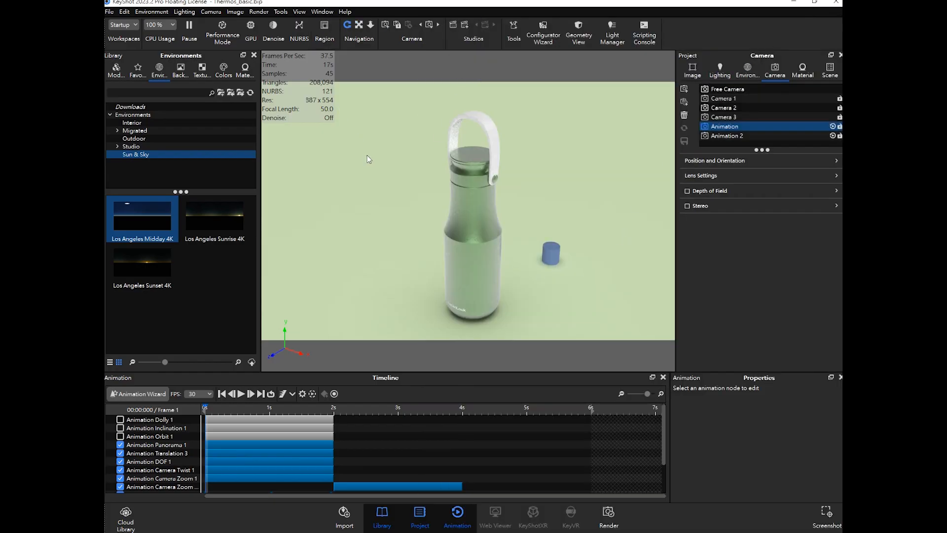
# - Pause and resume real-time rendering, then scrub the timeline to the 2-second mark, frame 61
pyautogui.press('p')
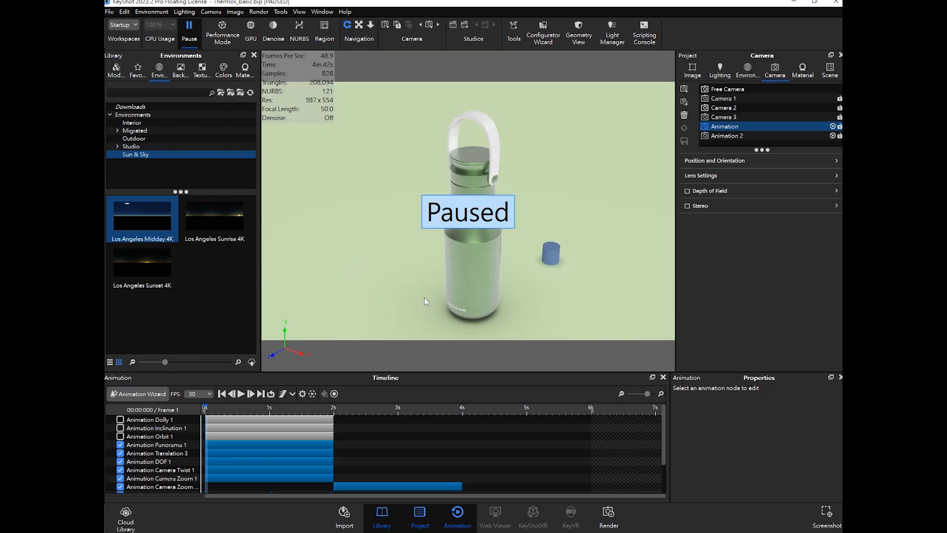
pyautogui.click(191, 39)
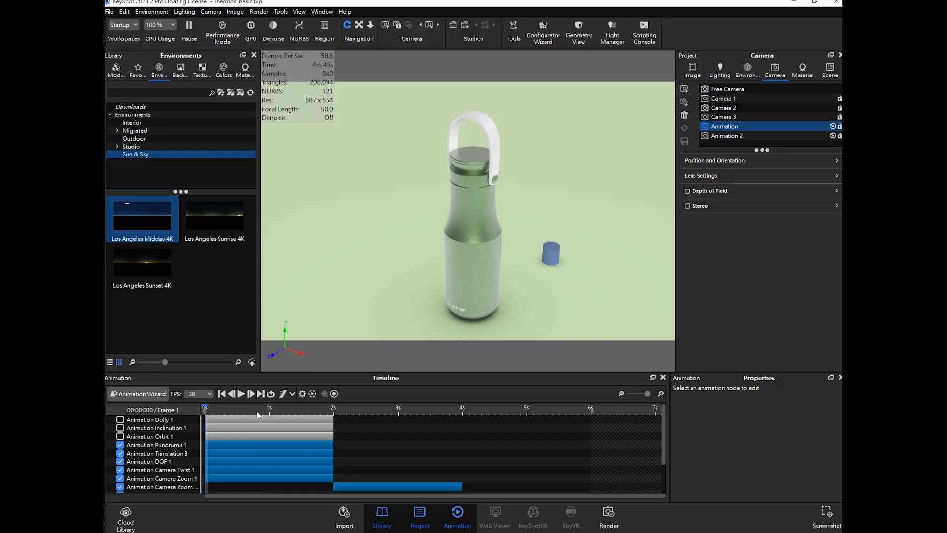
pyautogui.scroll(-2, 380, 430)
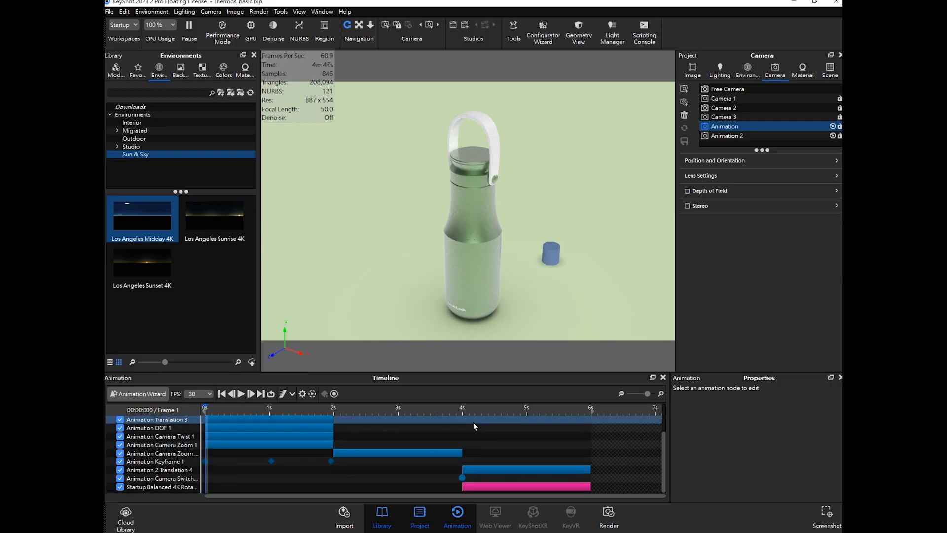
pyautogui.moveTo(463, 410)
pyautogui.mouseDown()
pyautogui.moveTo(471, 408)
pyautogui.moveTo(463, 408)
pyautogui.mouseUp()
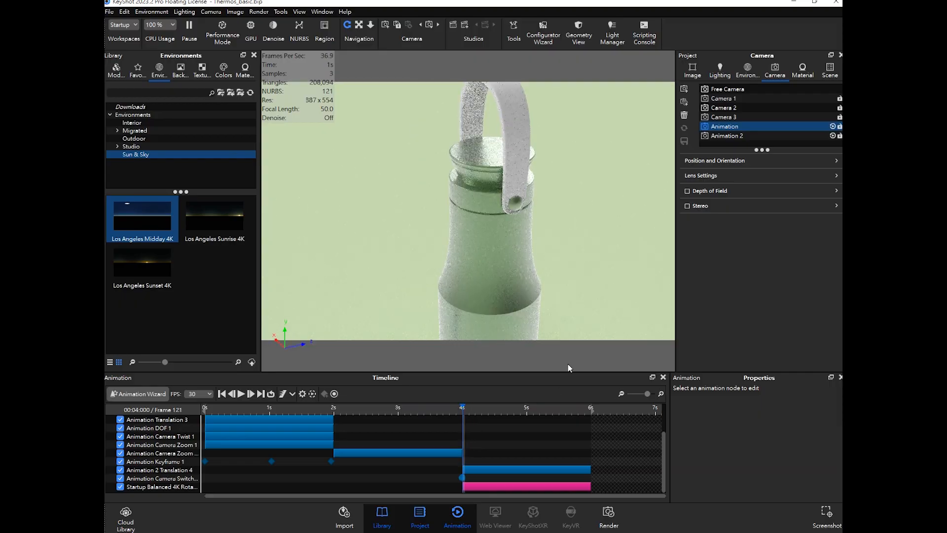
pyautogui.moveTo(318, 410)
pyautogui.mouseDown()
pyautogui.moveTo(206, 416)
pyautogui.moveTo(434, 415)
pyautogui.moveTo(334, 410)
pyautogui.mouseUp()
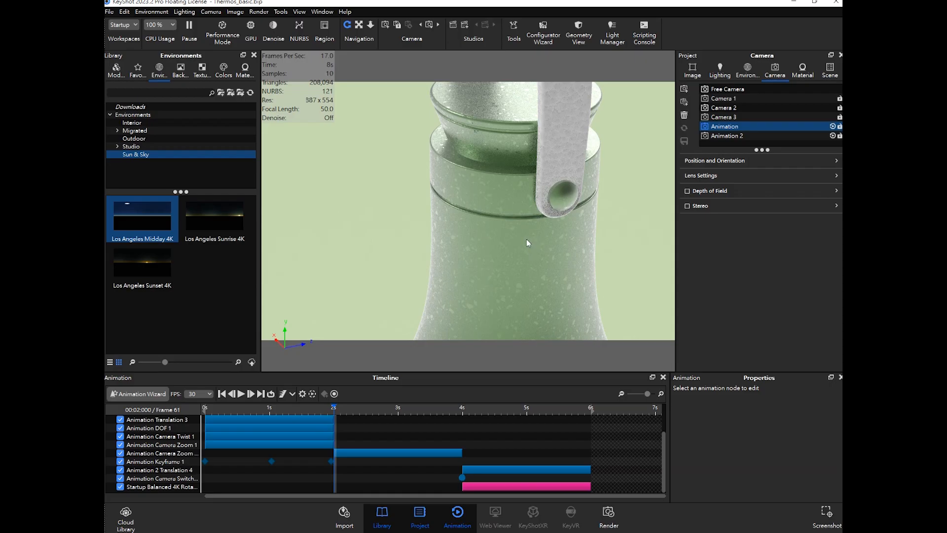
# - Select the bottle body's Aluminum Polished #3 material and open it in the Material Graph
pyautogui.doubleClick(559, 232)
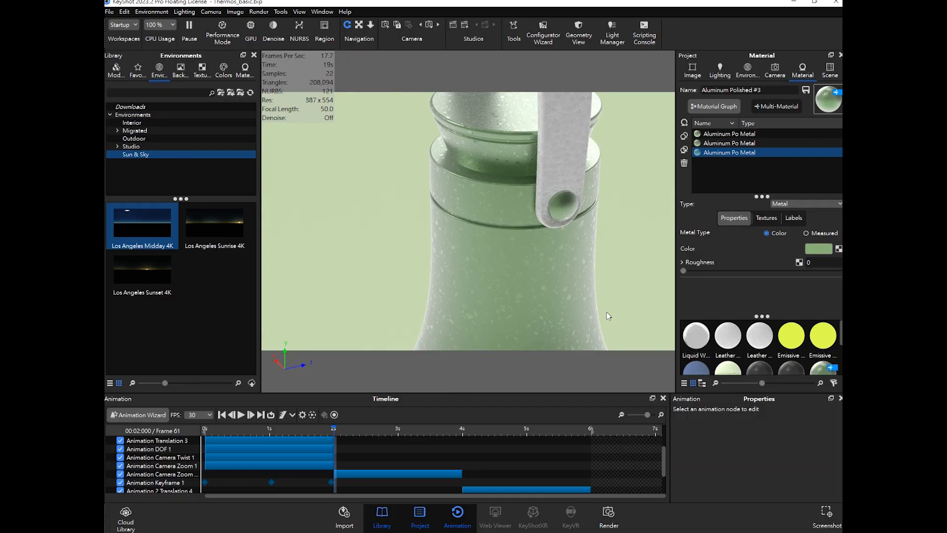
pyautogui.click(719, 109)
pyautogui.scroll(-2, 371, 450)
pyautogui.scroll(3, 375, 449)
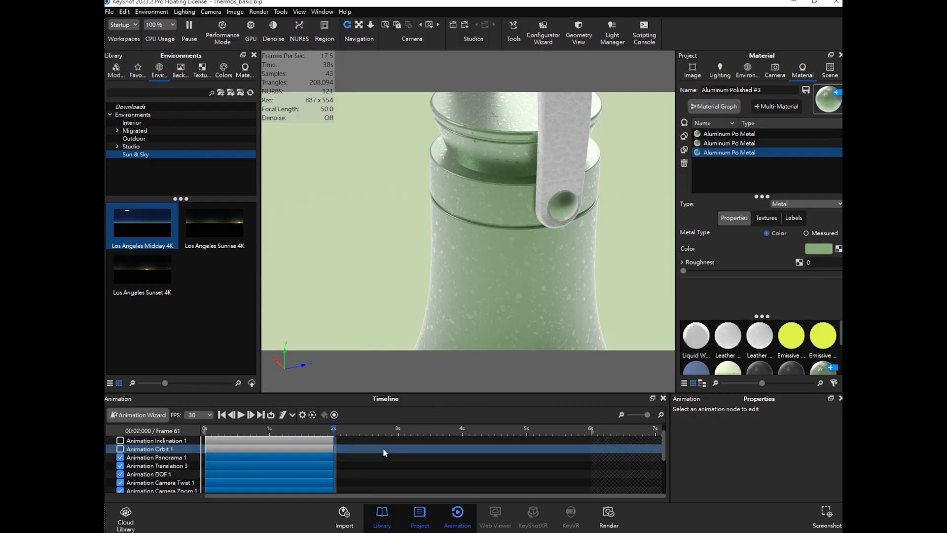
pyautogui.click(724, 110)
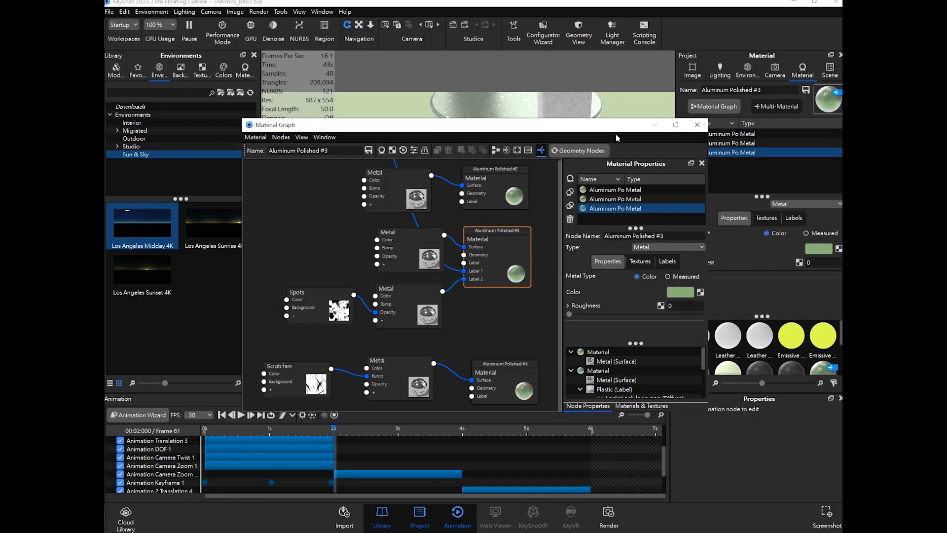
# - Tidy the Material Graph node layout and maximize the graph window
pyautogui.moveTo(589, 127); pyautogui.dragTo(627, 135)
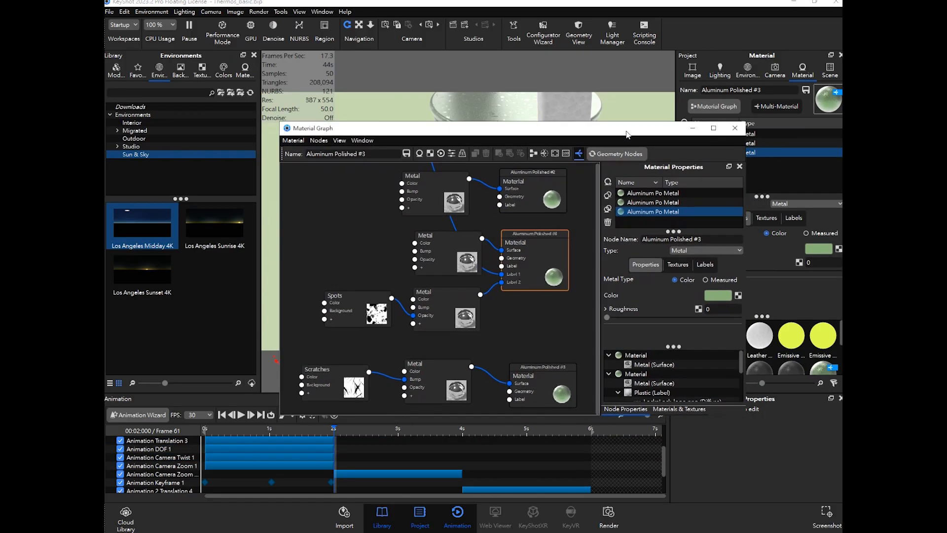
pyautogui.scroll(-3, 478, 236)
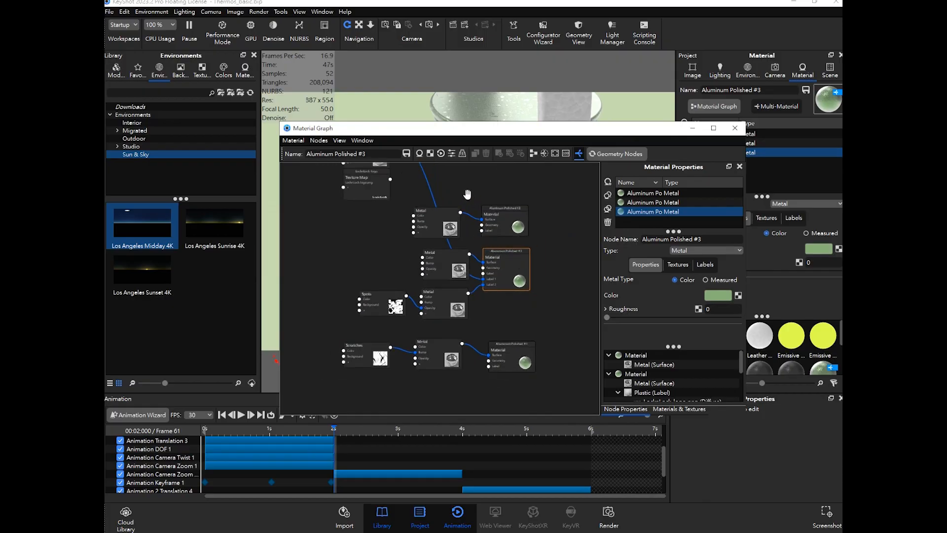
pyautogui.scroll(2, 475, 248)
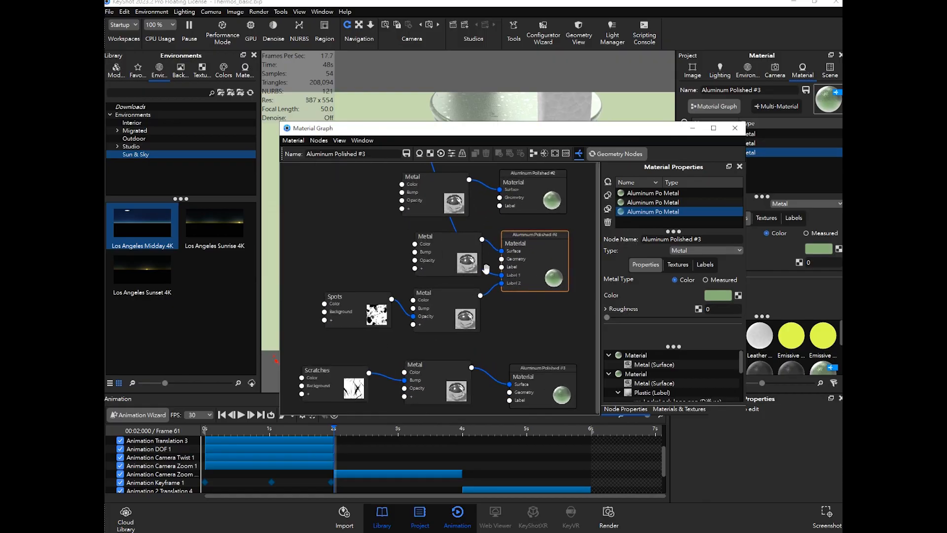
pyautogui.scroll(-2, 440, 291)
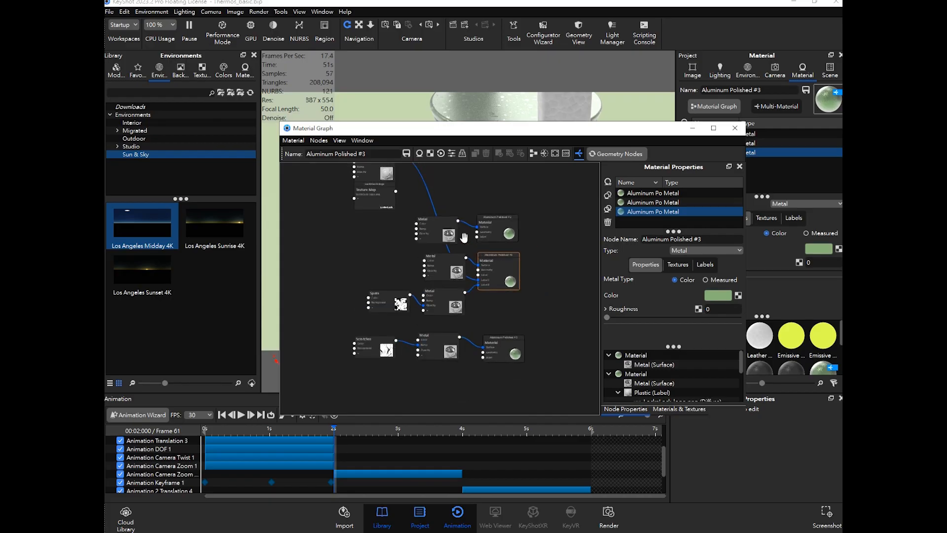
pyautogui.moveTo(380, 198); pyautogui.dragTo(366, 261)
pyautogui.moveTo(377, 177); pyautogui.dragTo(395, 269)
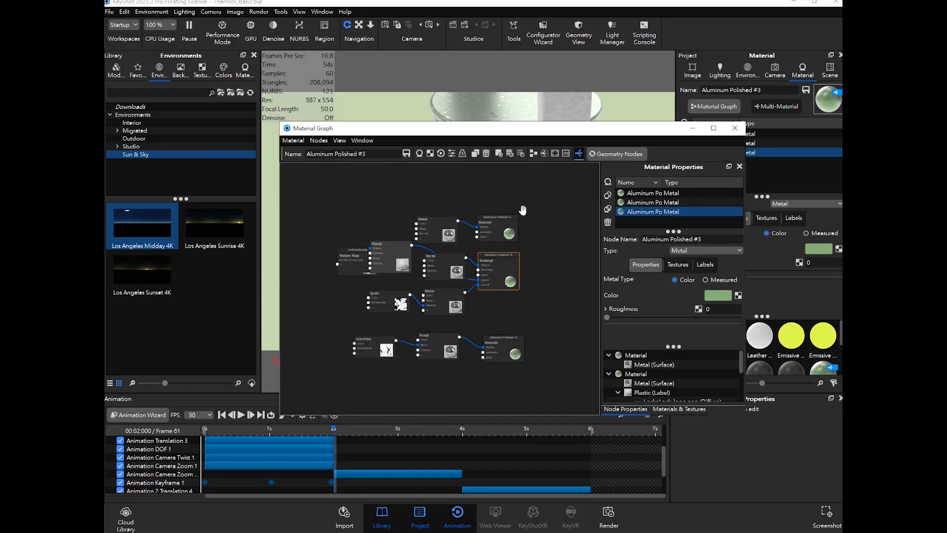
pyautogui.click(534, 153)
pyautogui.click(714, 128)
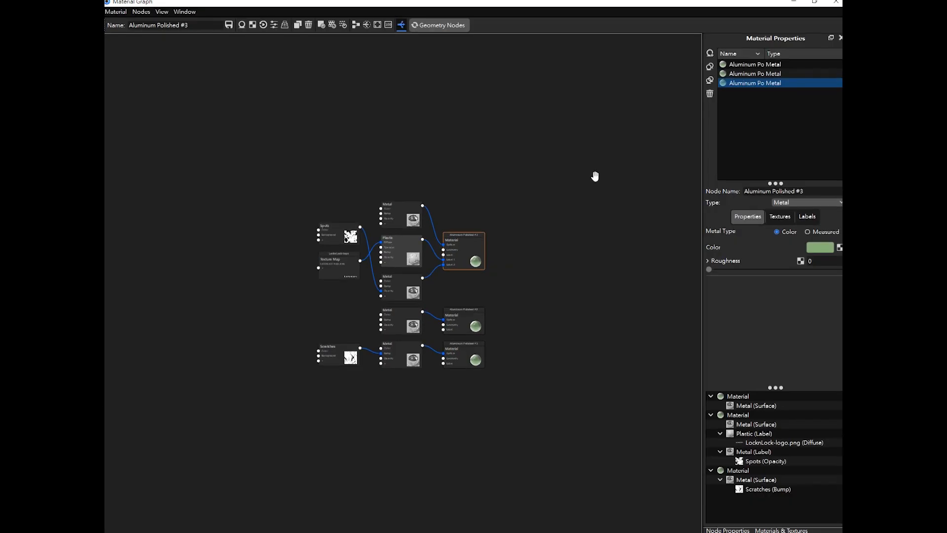
pyautogui.click(814, 11)
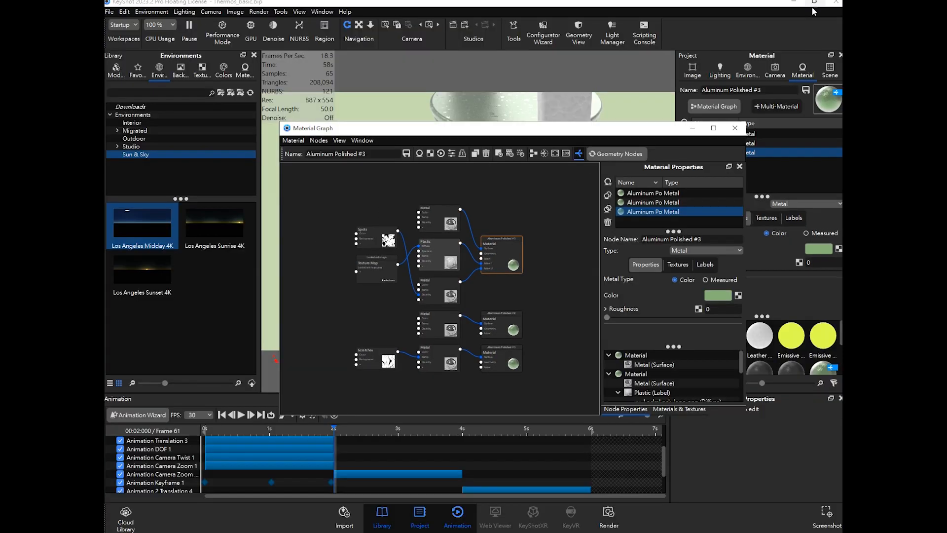
pyautogui.click(714, 128)
# - Zoom into the graph and inspect the nodes feeding Aluminum Polished #3
pyautogui.scroll(5, 407, 280)
pyautogui.scroll(1, 407, 280)
pyautogui.click(550, 274)
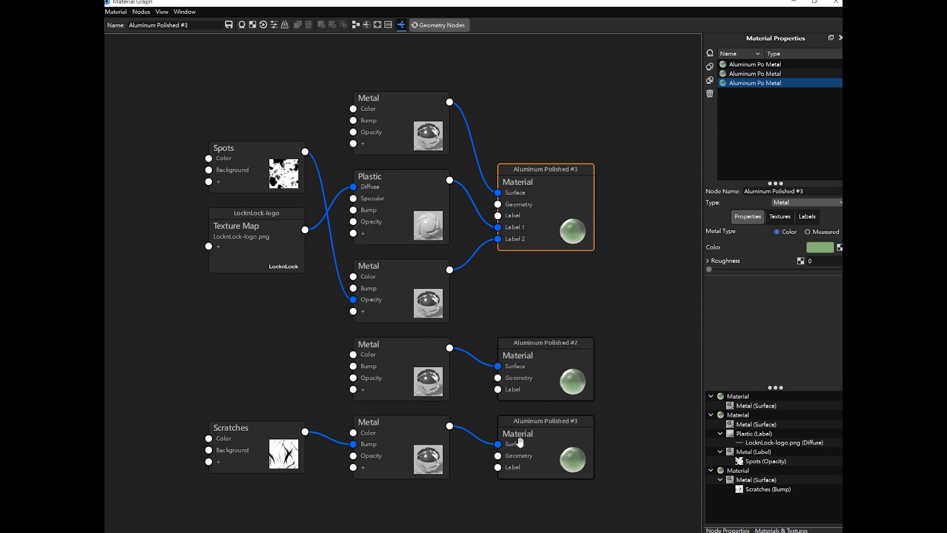
pyautogui.rightClick(574, 269)
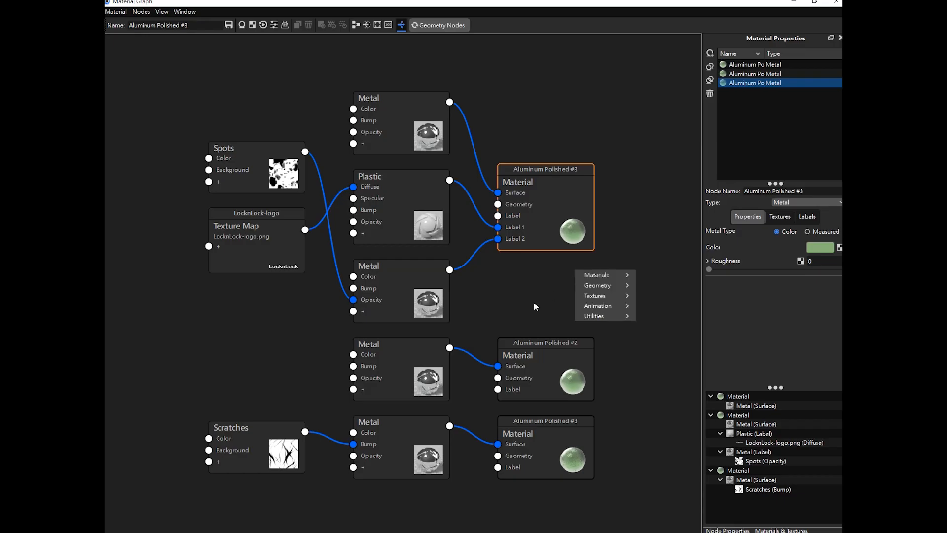
pyautogui.click(505, 321)
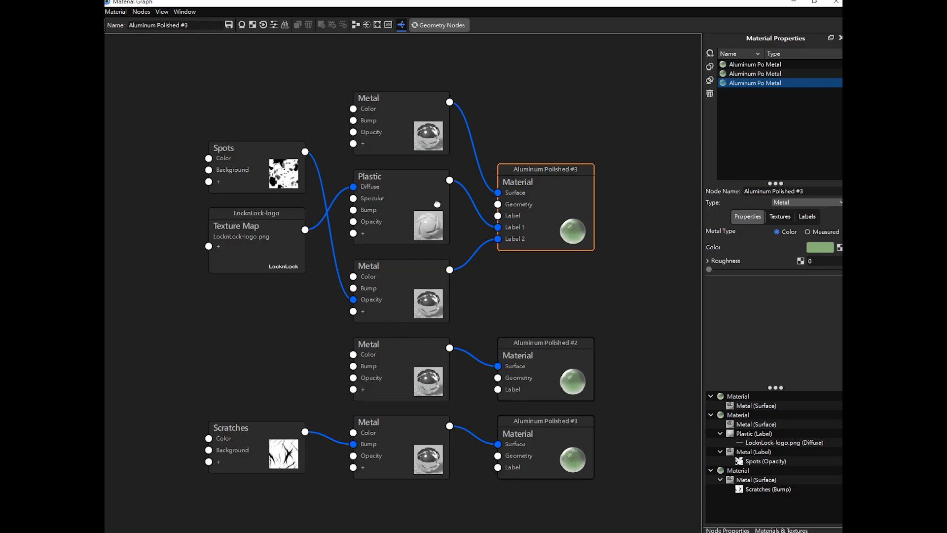
pyautogui.click(422, 143)
pyautogui.click(426, 179)
pyautogui.click(399, 276)
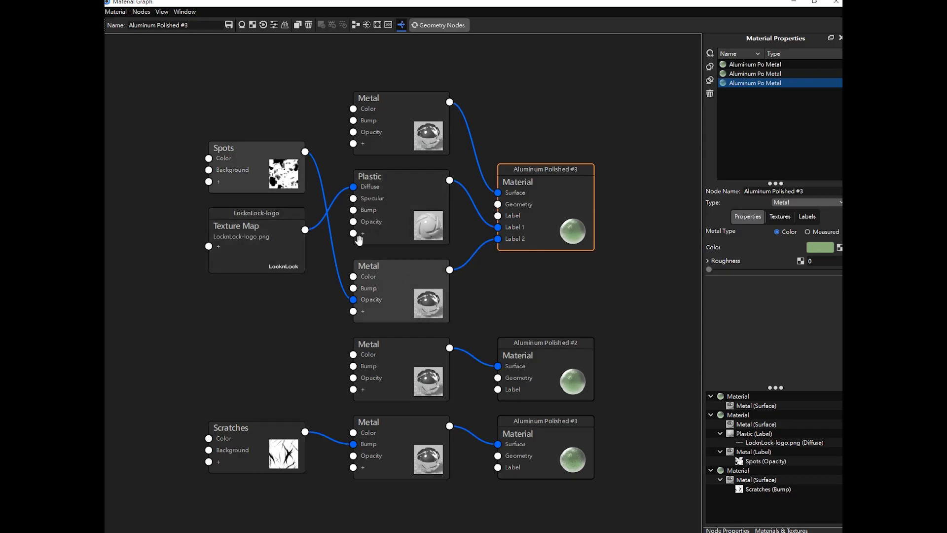
pyautogui.click(285, 239)
pyautogui.click(386, 223)
# - Rearrange the Aluminum Polished #3 nodes, stacking the Metal, Plastic, Texture Map and Spots nodes compactly
pyautogui.moveTo(521, 202); pyautogui.dragTo(523, 128)
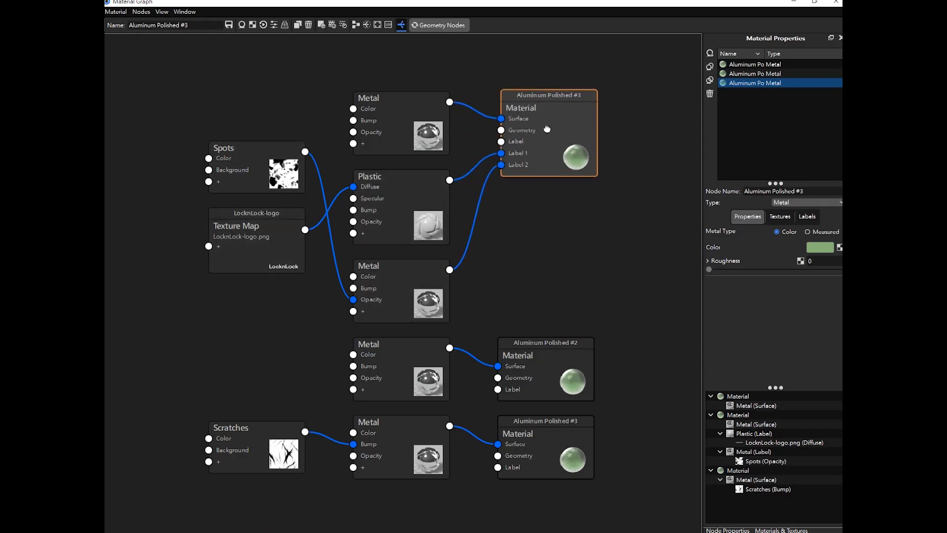
pyautogui.moveTo(409, 138); pyautogui.dragTo(409, 105)
pyautogui.moveTo(409, 180); pyautogui.dragTo(409, 139)
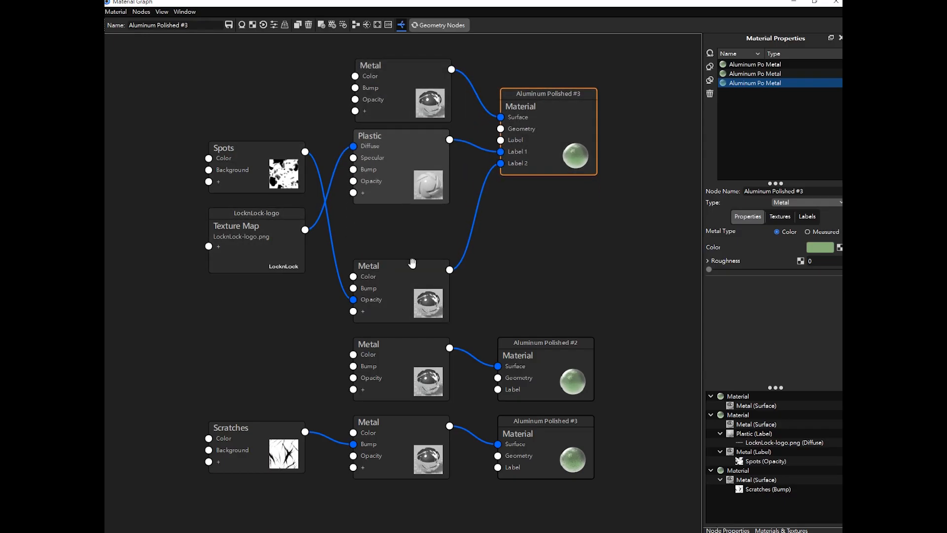
pyautogui.moveTo(411, 263); pyautogui.dragTo(408, 219)
pyautogui.click(270, 244)
pyautogui.moveTo(271, 188); pyautogui.dragTo(274, 164)
pyautogui.moveTo(281, 249); pyautogui.dragTo(281, 202)
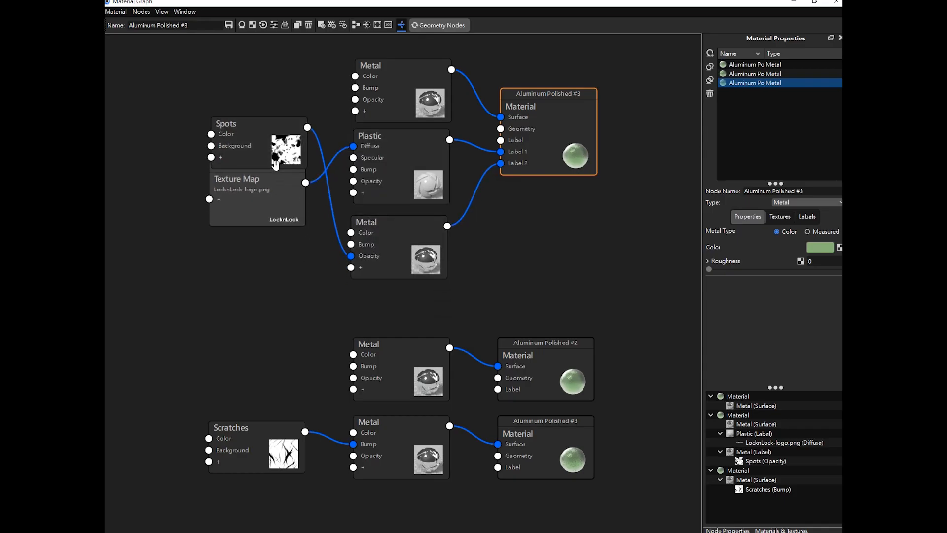
pyautogui.moveTo(275, 158); pyautogui.dragTo(282, 267)
pyautogui.moveTo(267, 213); pyautogui.dragTo(269, 185)
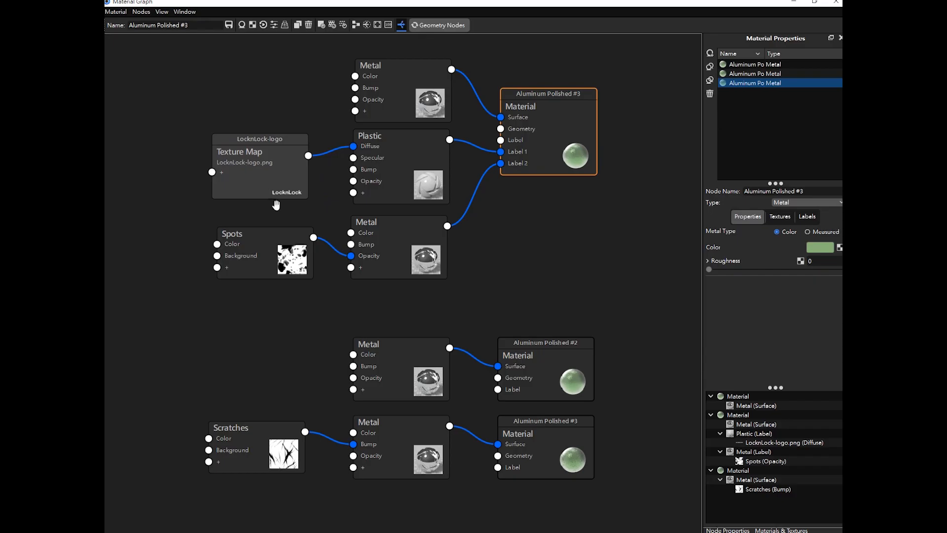
pyautogui.click(311, 341)
# - Move the Aluminum Polished #2 and Scratches node groups to compact the overall graph layout
pyautogui.moveTo(421, 374); pyautogui.dragTo(422, 348)
pyautogui.moveTo(536, 375); pyautogui.dragTo(532, 340)
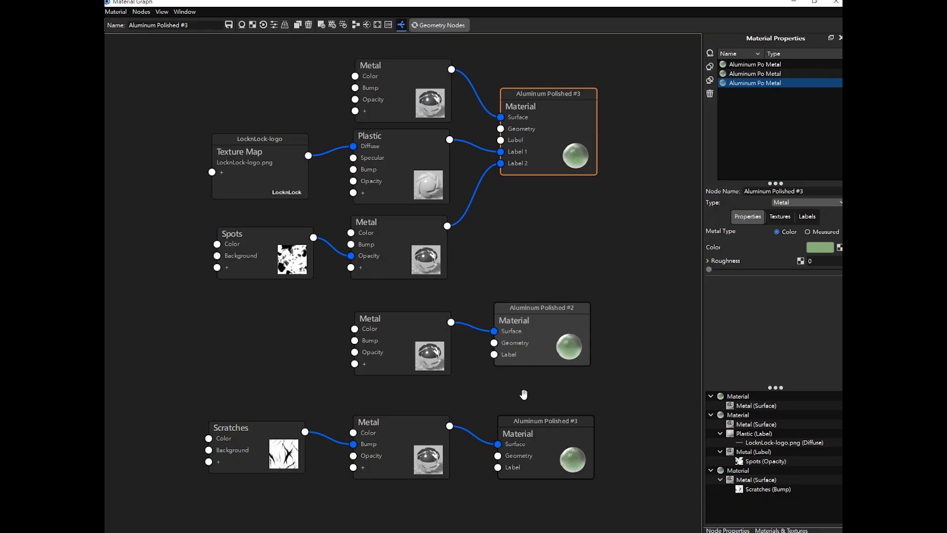
pyautogui.moveTo(532, 447); pyautogui.dragTo(539, 506)
pyautogui.moveTo(407, 423); pyautogui.dragTo(407, 505)
pyautogui.moveTo(308, 453); pyautogui.dragTo(309, 530)
pyautogui.scroll(-5, 449, 332)
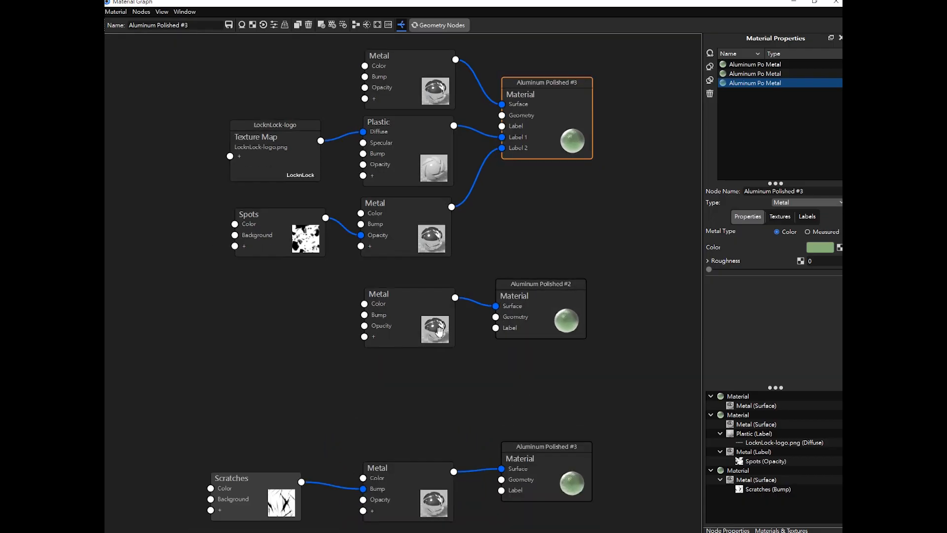
pyautogui.moveTo(501, 408); pyautogui.dragTo(505, 474)
pyautogui.moveTo(411, 425); pyautogui.dragTo(408, 470)
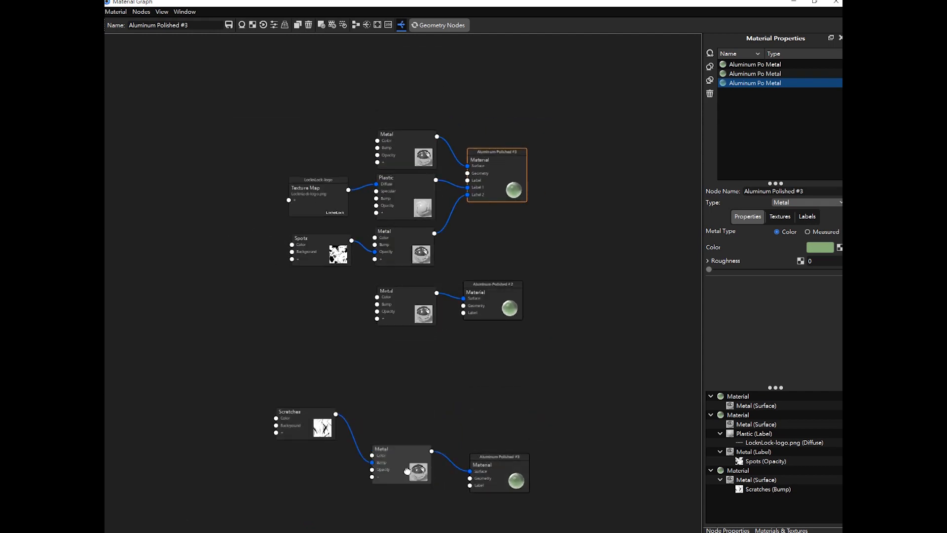
pyautogui.moveTo(322, 422); pyautogui.dragTo(324, 469)
pyautogui.moveTo(494, 185); pyautogui.dragTo(495, 123)
pyautogui.moveTo(423, 156); pyautogui.dragTo(421, 105)
pyautogui.moveTo(398, 198); pyautogui.dragTo(402, 144)
pyautogui.moveTo(405, 238); pyautogui.dragTo(412, 176)
pyautogui.moveTo(321, 196); pyautogui.dragTo(322, 122)
pyautogui.moveTo(327, 243); pyautogui.dragTo(321, 168)
# - Zoom to the Aluminum Polished #2 nodes, reposition them, and select its Metal node
pyautogui.scroll(2, 448, 276)
pyautogui.scroll(2, 448, 277)
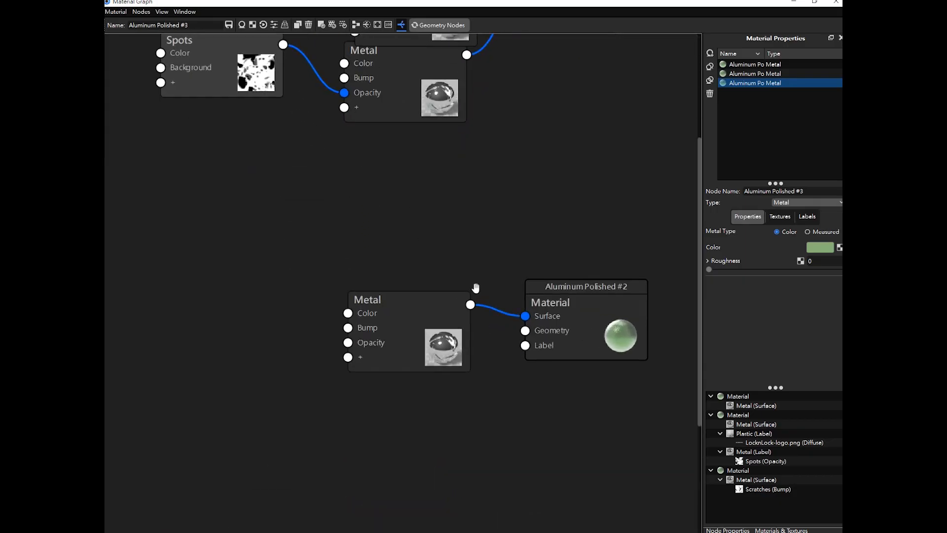
pyautogui.scroll(1, 502, 310)
pyautogui.click(490, 266)
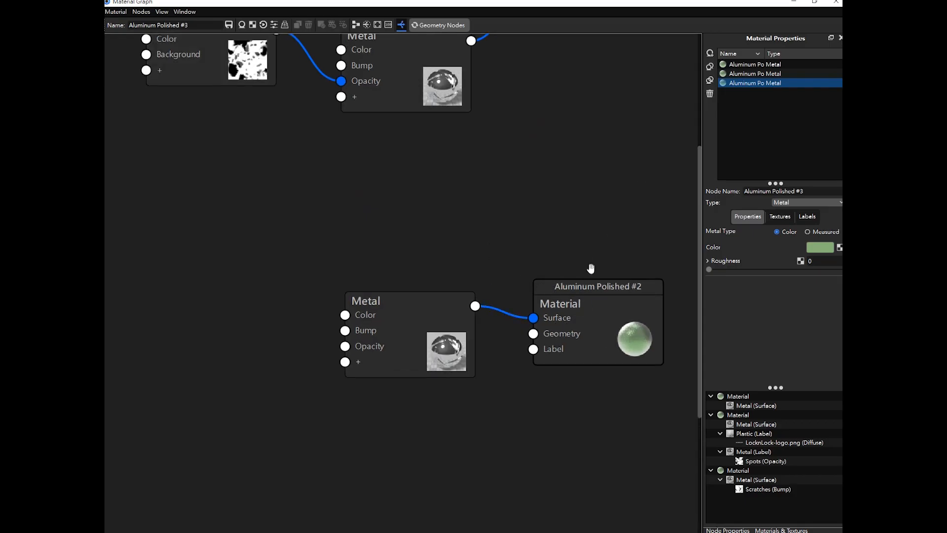
pyautogui.moveTo(629, 300); pyautogui.dragTo(616, 307)
pyautogui.moveTo(450, 328); pyautogui.dragTo(430, 312)
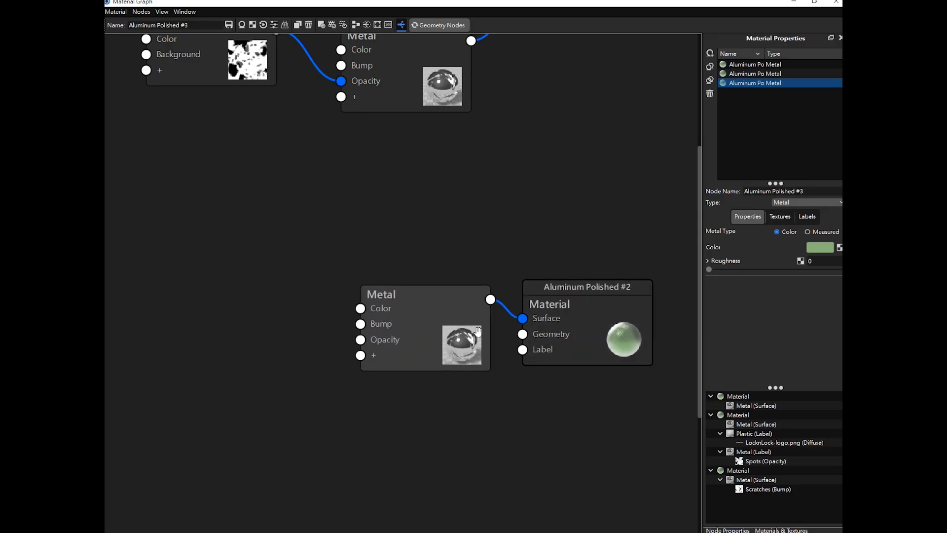
pyautogui.moveTo(478, 331); pyautogui.dragTo(440, 325)
pyautogui.click(551, 260)
pyautogui.moveTo(567, 291); pyautogui.dragTo(572, 291)
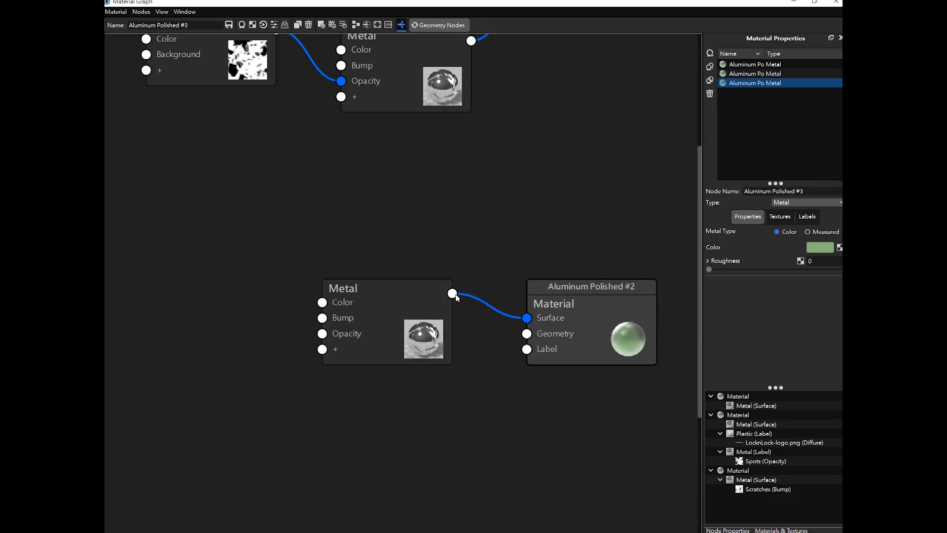
pyautogui.moveTo(564, 298); pyautogui.dragTo(552, 299)
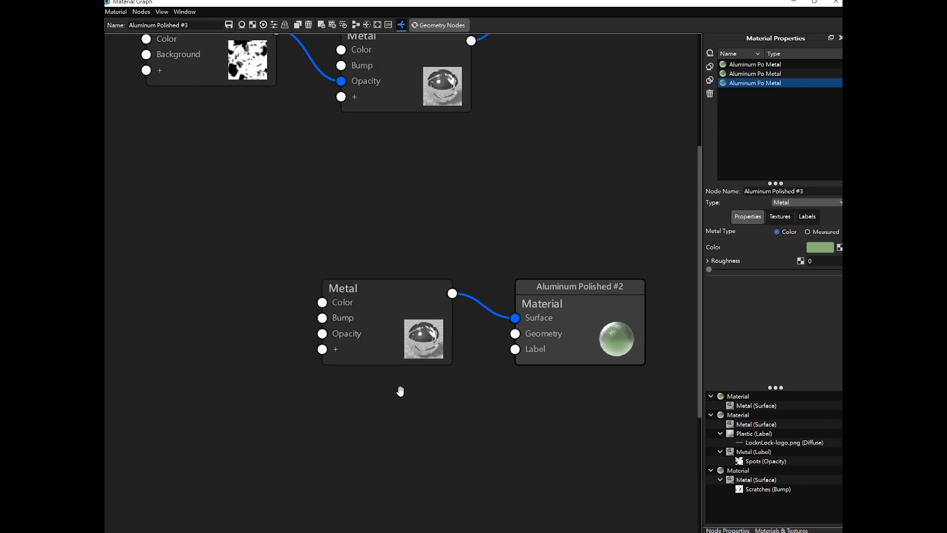
pyautogui.click(391, 291)
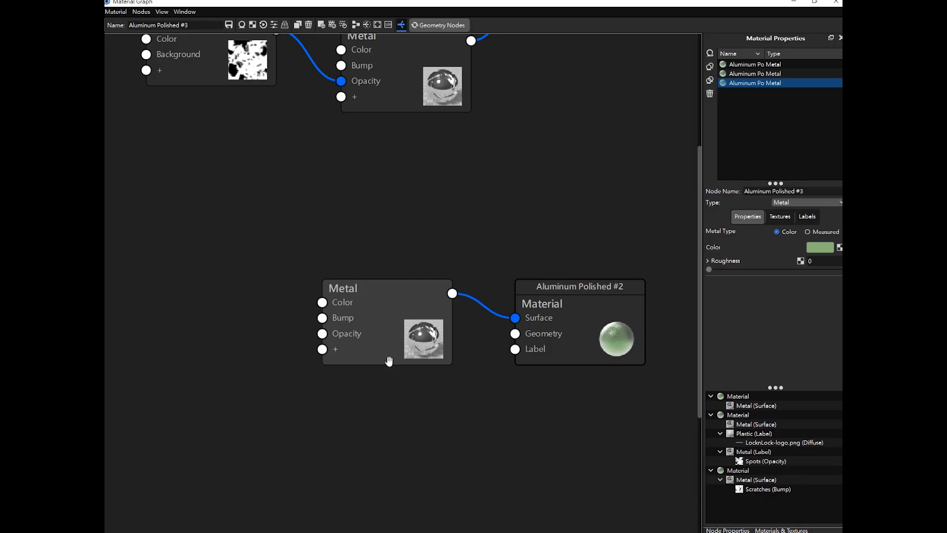
# - Add a new Metal material node to the graph below the Aluminum Polished #2 nodes
pyautogui.rightClick(379, 393)
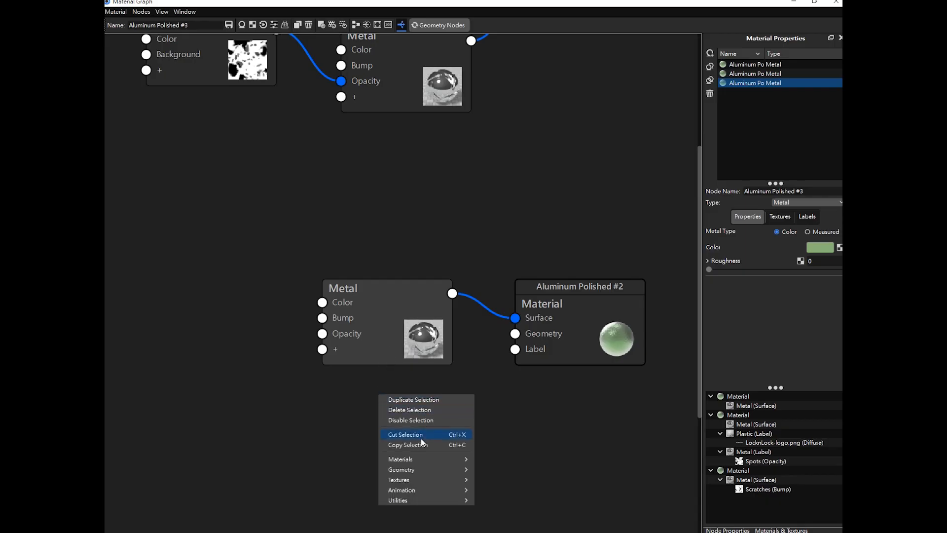
pyautogui.moveTo(416, 458)
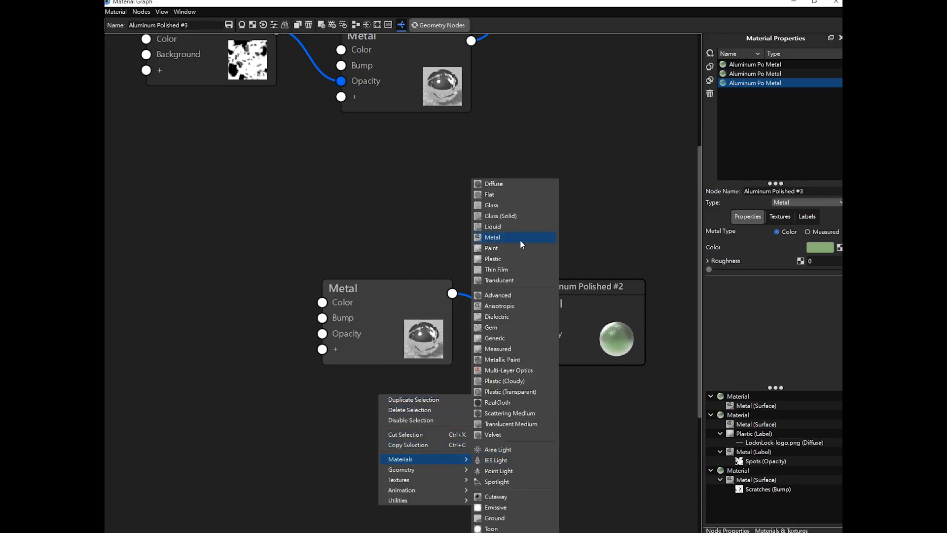
pyautogui.click(501, 237)
pyautogui.moveTo(475, 408); pyautogui.dragTo(515, 350)
pyautogui.click(497, 378)
pyautogui.press('Delete')
# - Connect the new Metal node's output to the Label input of Aluminum Polished #2 and reposition both Metal nodes
pyautogui.moveTo(552, 322); pyautogui.dragTo(558, 314)
pyautogui.moveTo(403, 334); pyautogui.dragTo(424, 330)
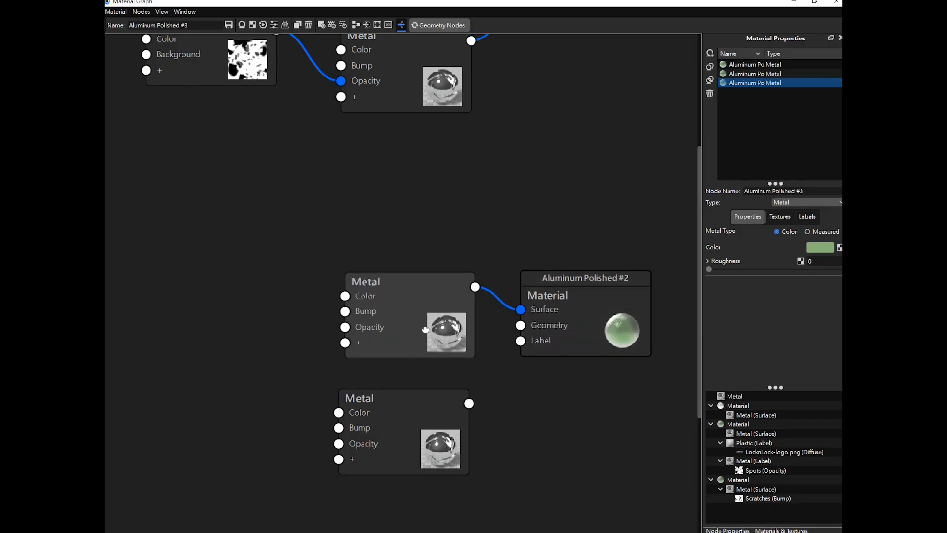
pyautogui.moveTo(400, 422); pyautogui.dragTo(402, 416)
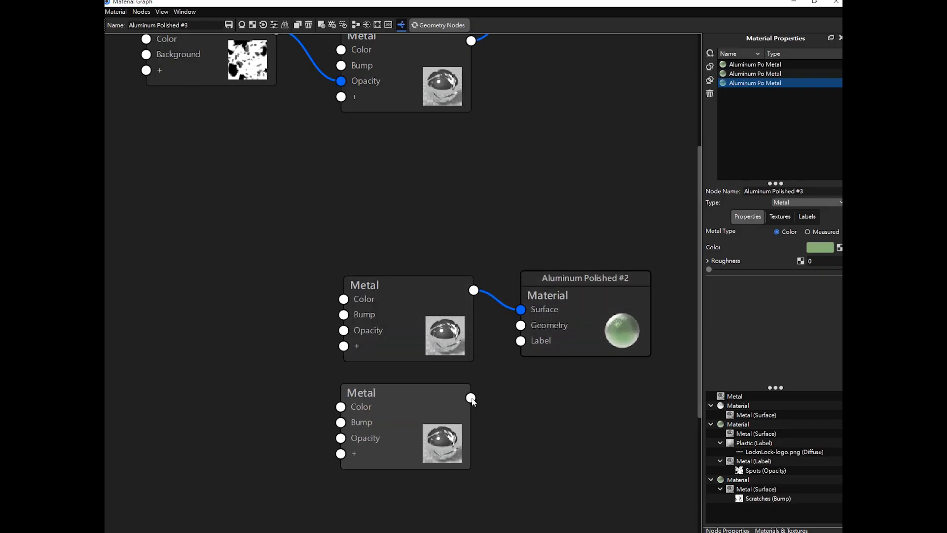
pyautogui.moveTo(471, 399); pyautogui.dragTo(526, 345)
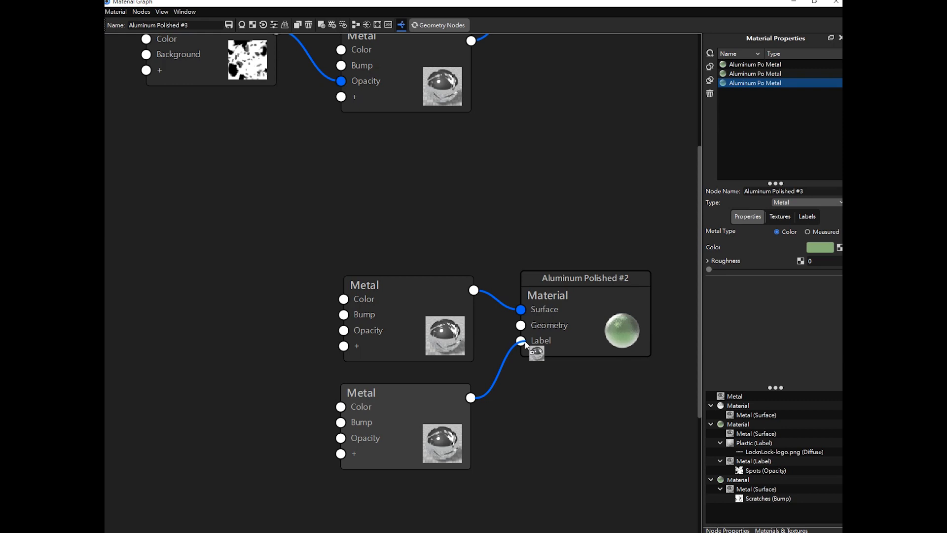
pyautogui.moveTo(526, 345); pyautogui.dragTo(526, 345)
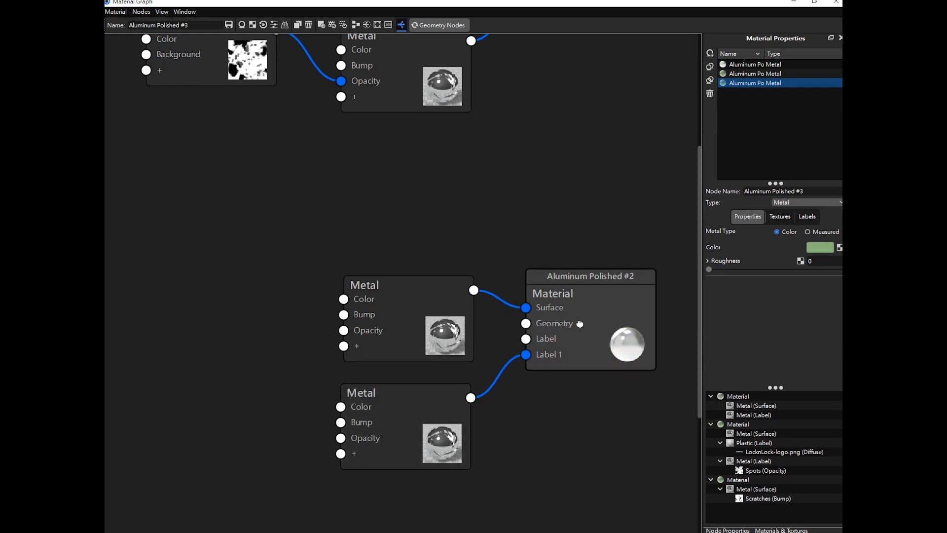
pyautogui.moveTo(428, 322); pyautogui.dragTo(450, 322)
pyautogui.moveTo(413, 398); pyautogui.dragTo(434, 394)
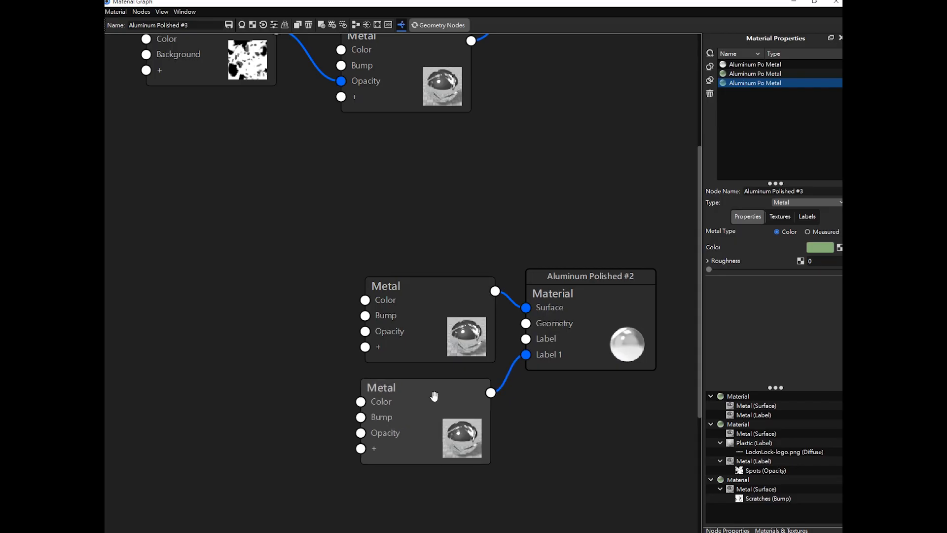
# - Compare the properties of the two Metal nodes feeding Aluminum Polished #2
pyautogui.click(446, 314)
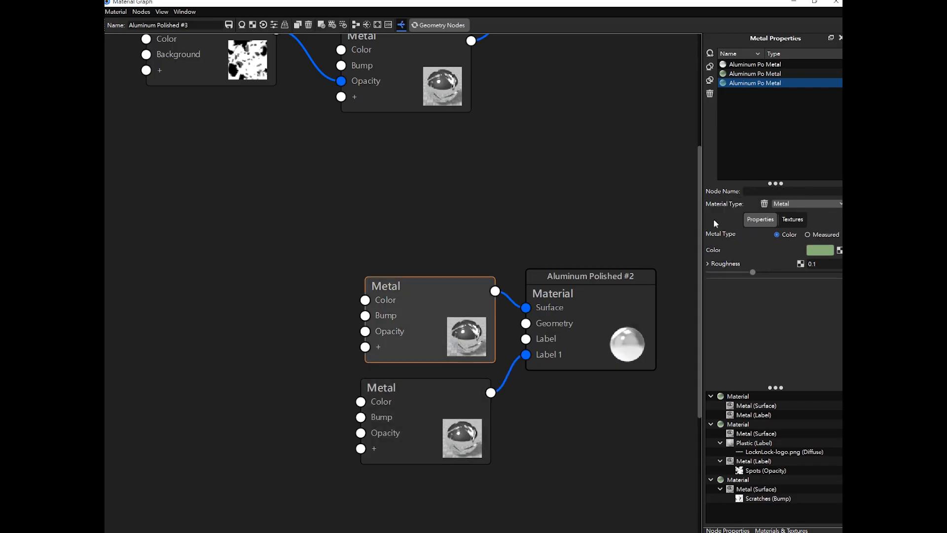
pyautogui.click(472, 394)
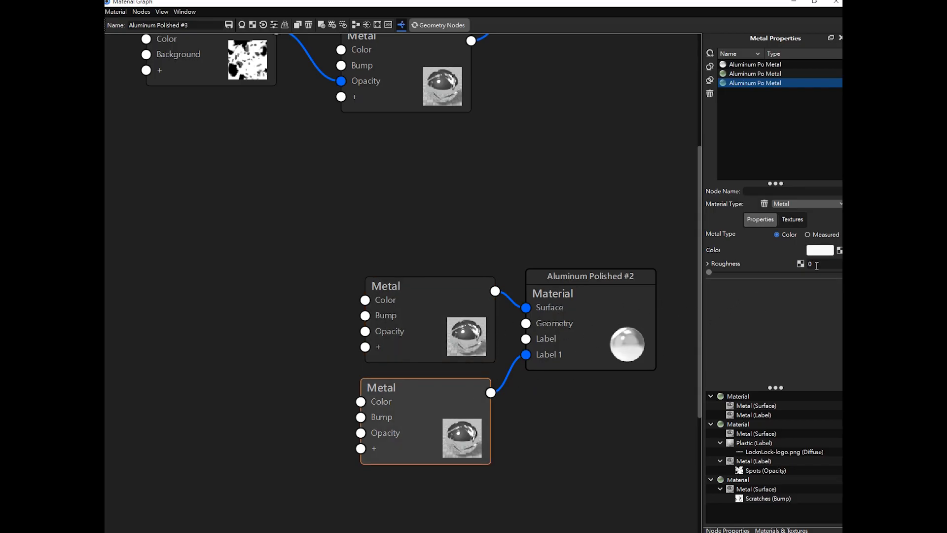
pyautogui.click(412, 337)
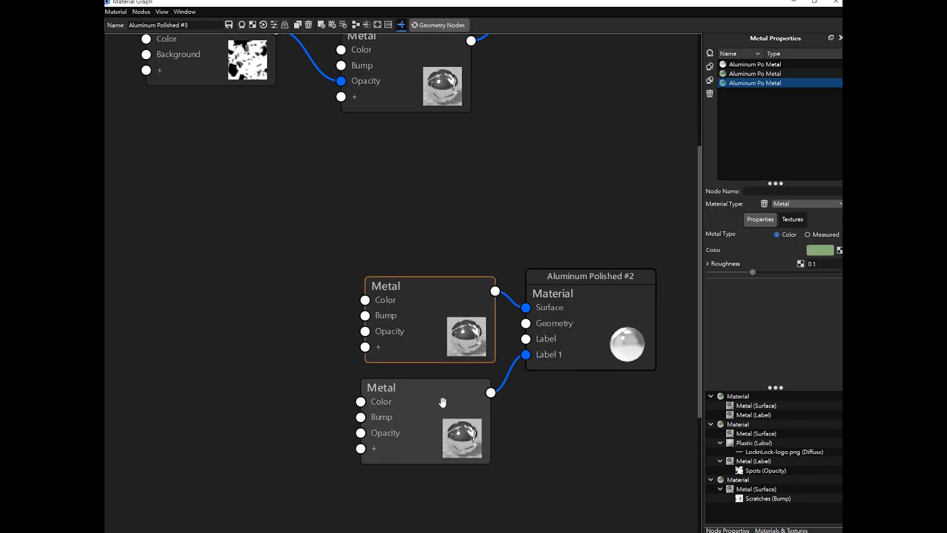
# - Align the two Metal nodes neatly beside the Aluminum Polished #2 material node
pyautogui.moveTo(442, 402); pyautogui.dragTo(449, 403)
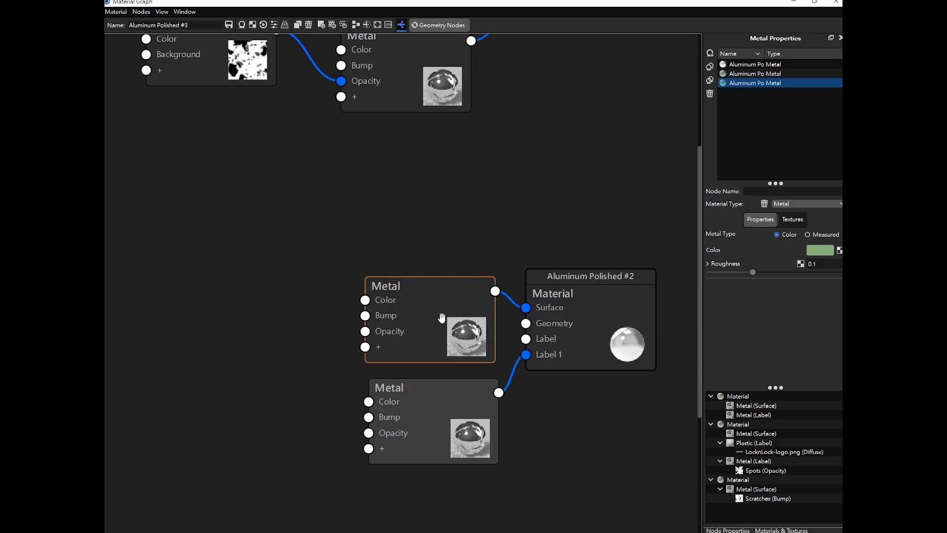
pyautogui.moveTo(438, 314); pyautogui.dragTo(448, 303)
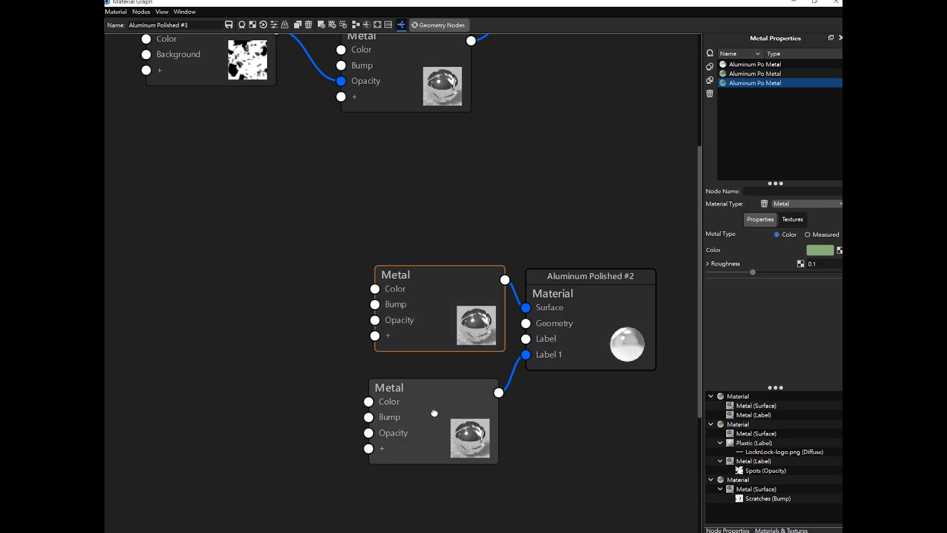
pyautogui.moveTo(444, 299); pyautogui.dragTo(434, 300)
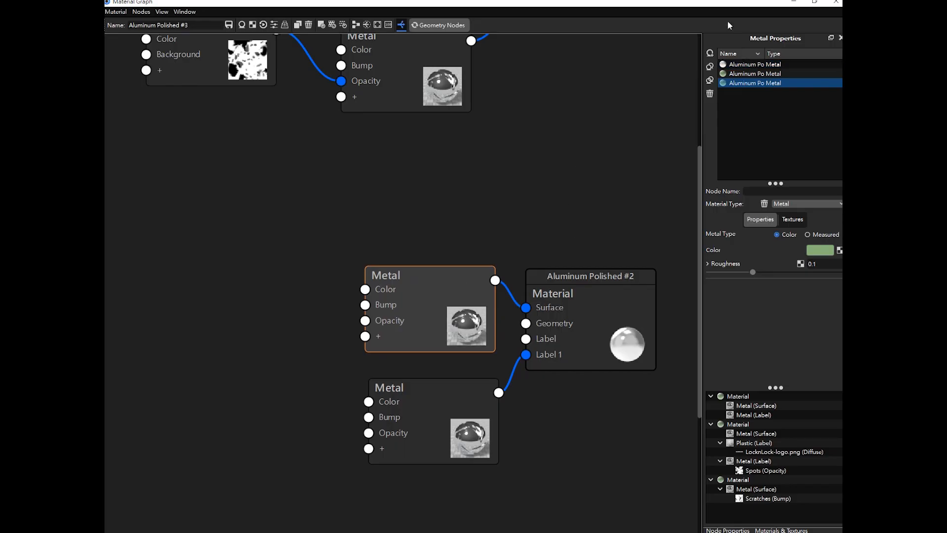
pyautogui.click(320, 393)
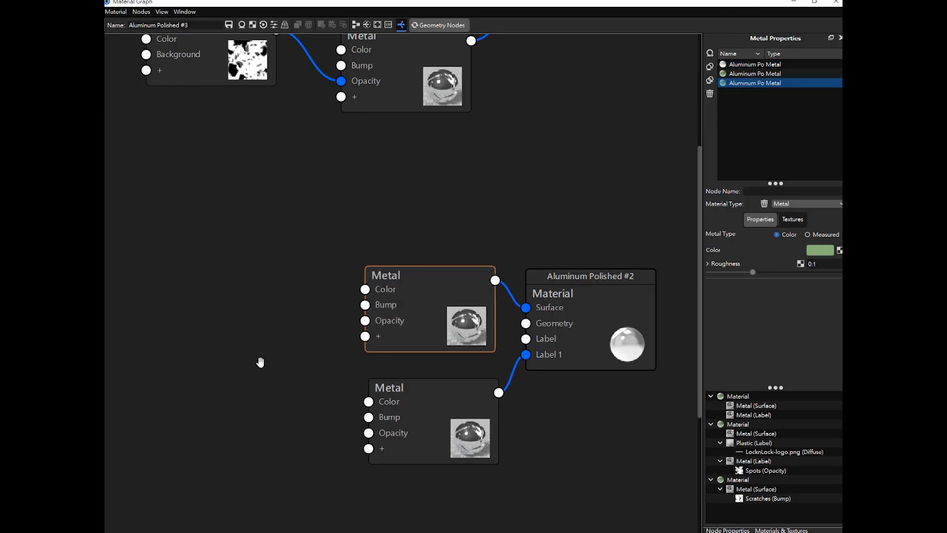
# - Begin adding a texture node to the graph from the Textures node category
pyautogui.rightClick(262, 363)
pyautogui.moveTo(289, 381)
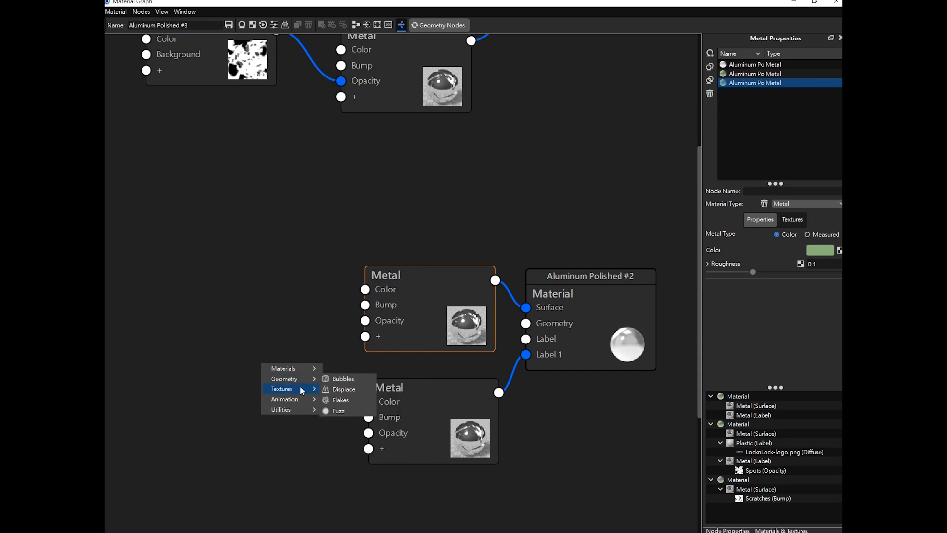
pyautogui.moveTo(313, 391)
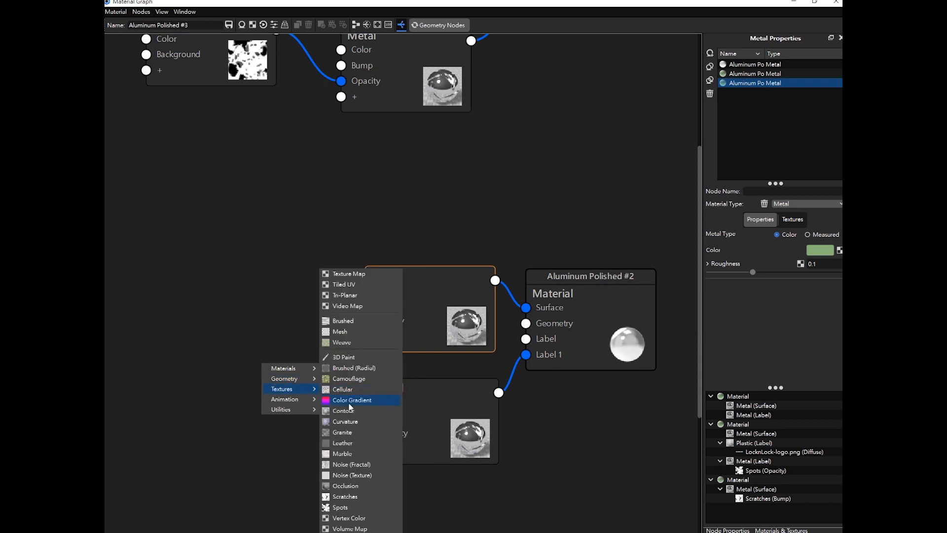
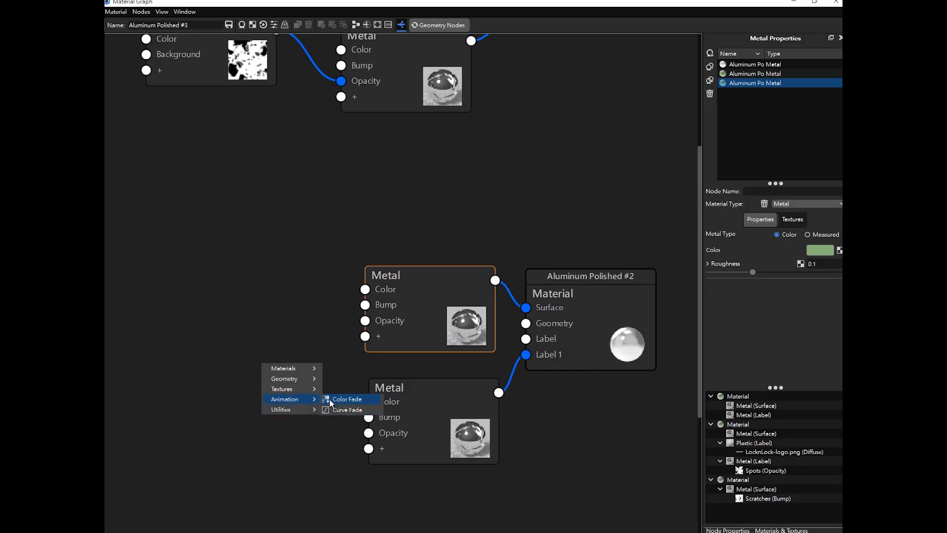
# - Add a Color Fade animation node to the material graph and select it
pyautogui.click(359, 404)
pyautogui.scroll(-1, 509, 290)
pyautogui.scroll(1, 419, 352)
pyautogui.moveTo(273, 415); pyautogui.dragTo(273, 419)
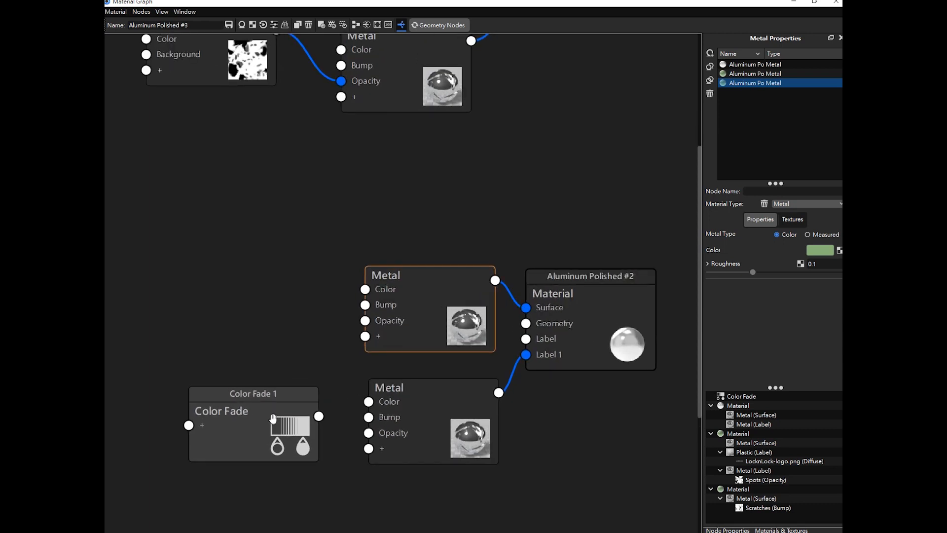
pyautogui.click(267, 421)
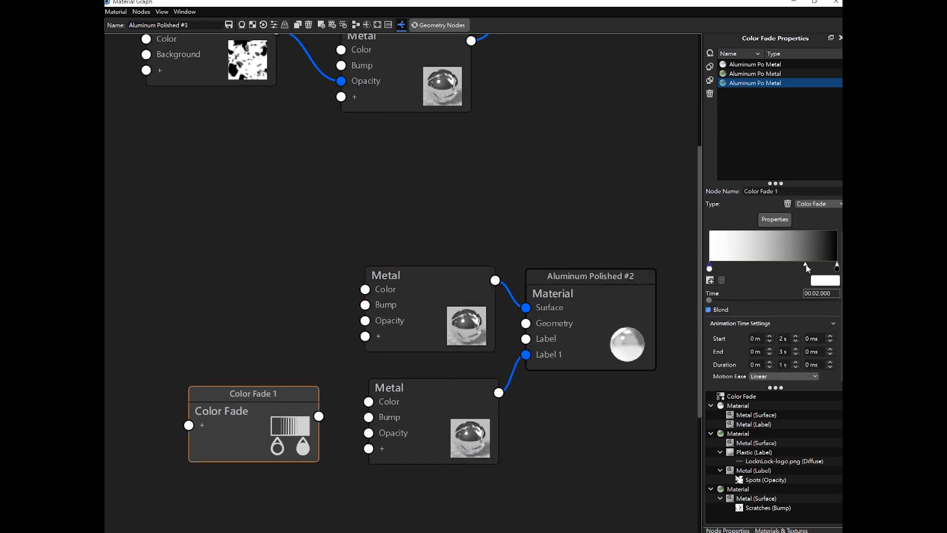
# - Adjust the Color Fade gradient's stops so it runs from white to black
pyautogui.moveTo(809, 268)
pyautogui.mouseDown()
pyautogui.moveTo(787, 267)
pyautogui.moveTo(802, 266)
pyautogui.mouseUp()
pyautogui.click(838, 267)
pyautogui.click(710, 268)
pyautogui.click(706, 271)
pyautogui.click(710, 268)
pyautogui.click(837, 268)
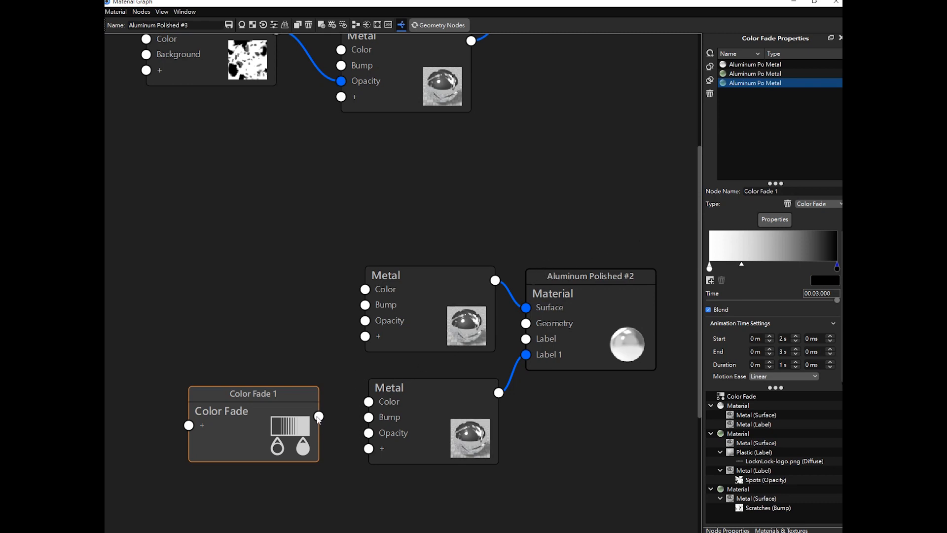
# - Connect the Color Fade output to the lower Metal node's Opacity input
pyautogui.moveTo(266, 409); pyautogui.dragTo(369, 434)
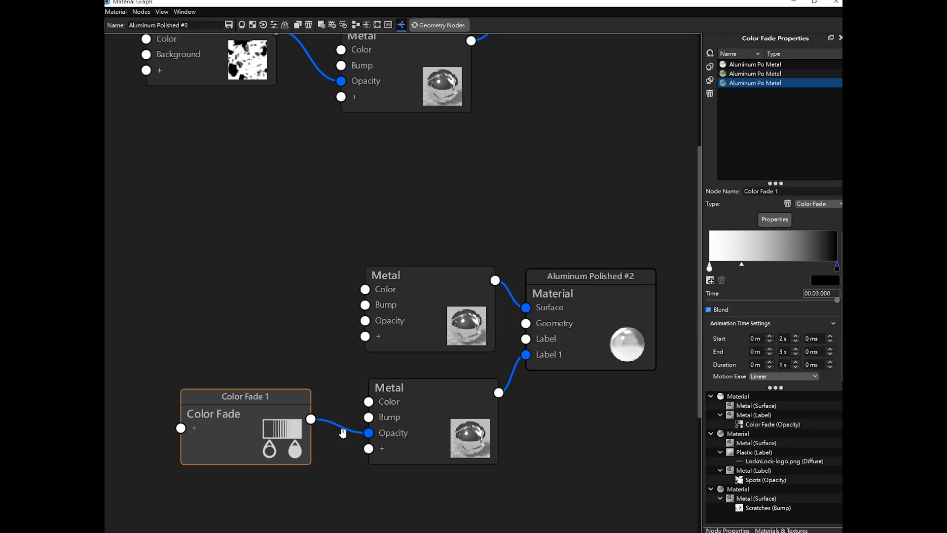
pyautogui.click(815, 2)
pyautogui.moveTo(514, 151); pyautogui.dragTo(571, 96)
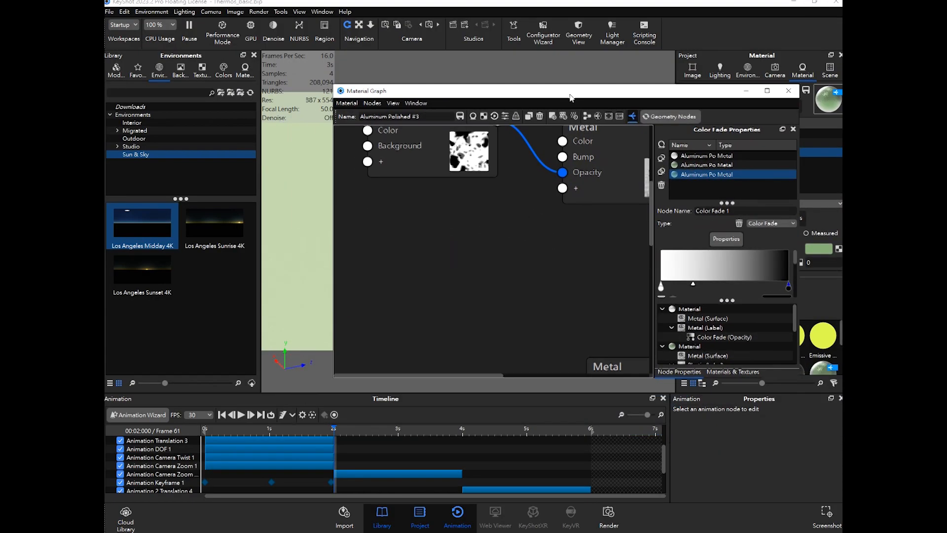
# - Extend the Aluminum Polished #3 animation bar in the timeline so it ends at 4 s
pyautogui.scroll(-2, 441, 458)
pyautogui.click(441, 457)
pyautogui.click(380, 483)
pyautogui.scroll(1, 482, 276)
pyautogui.rightClick(496, 246)
pyautogui.click(453, 239)
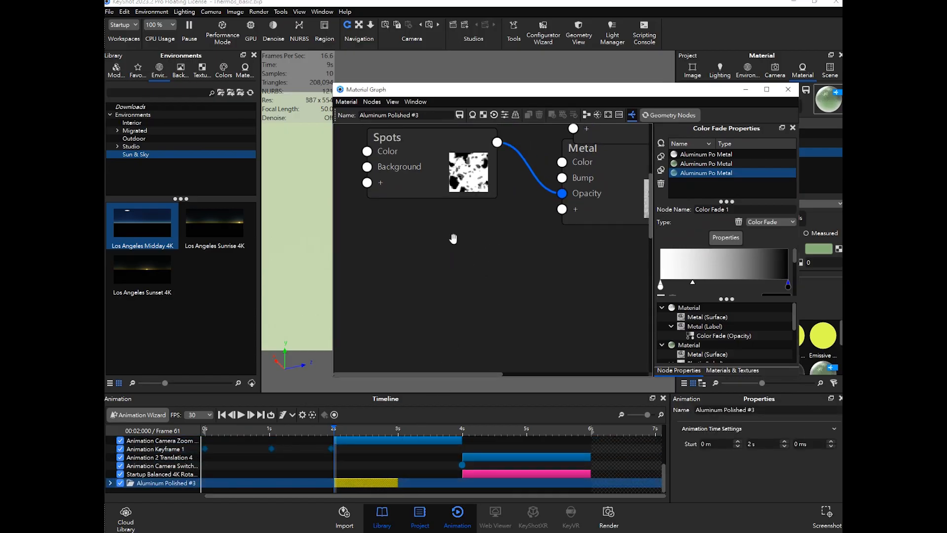
pyautogui.scroll(-5, 501, 206)
pyautogui.rightClick(495, 241)
pyautogui.click(483, 241)
pyautogui.scroll(-5, 498, 246)
pyautogui.scroll(4, 446, 336)
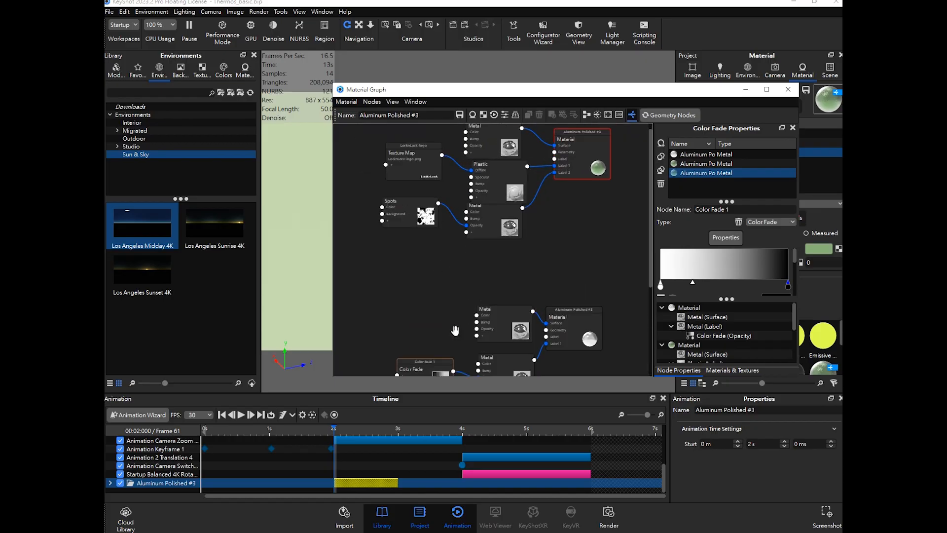
pyautogui.moveTo(460, 307); pyautogui.dragTo(468, 192, button='middle')
pyautogui.scroll(4, 434, 297)
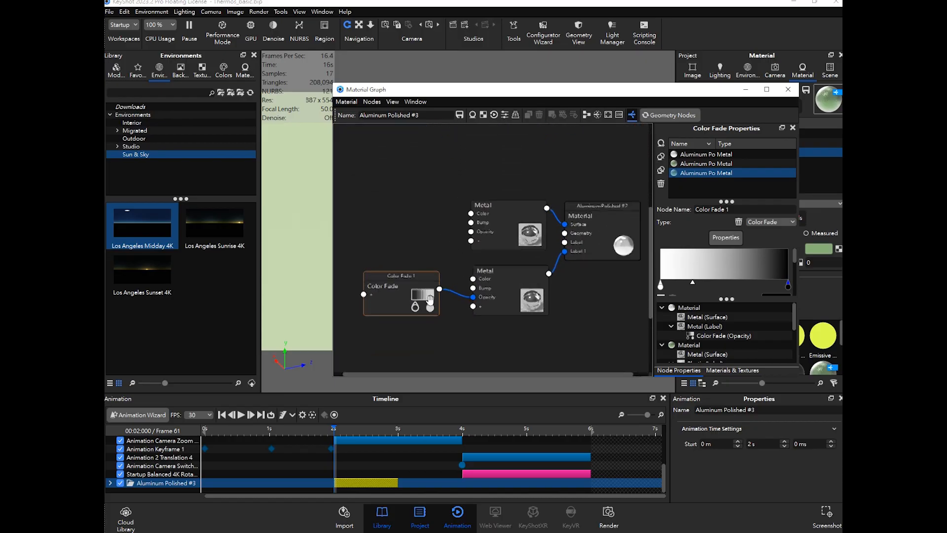
pyautogui.moveTo(421, 268); pyautogui.dragTo(449, 239, button='middle')
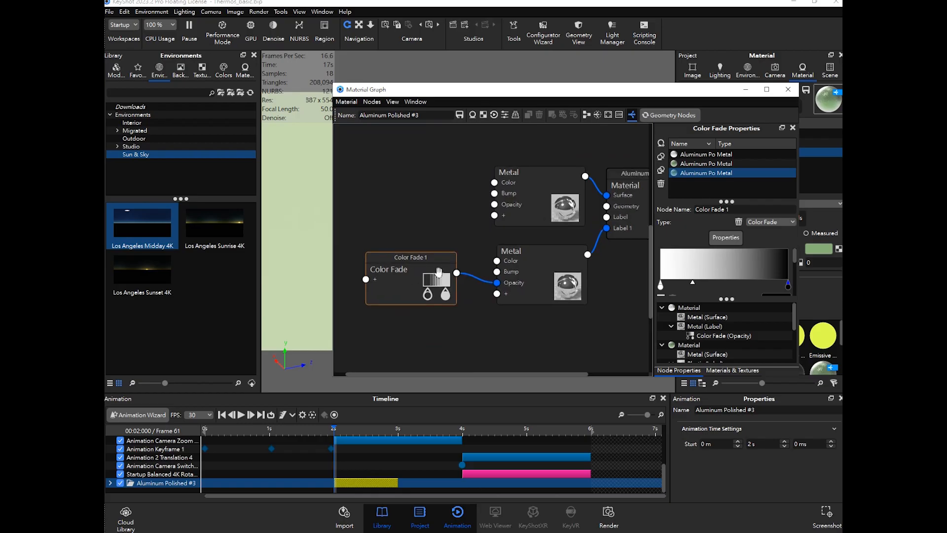
pyautogui.click(413, 276)
pyautogui.click(431, 338)
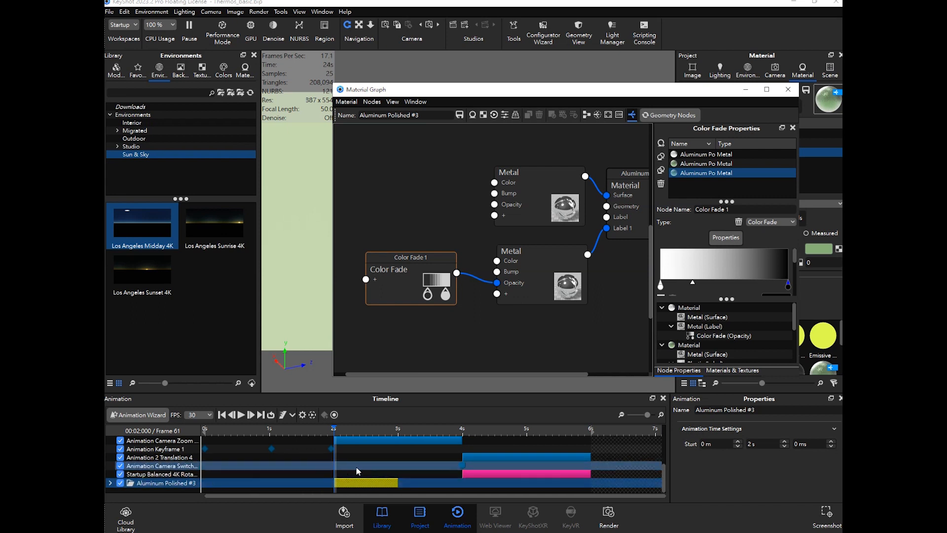
pyautogui.moveTo(395, 481); pyautogui.dragTo(462, 481)
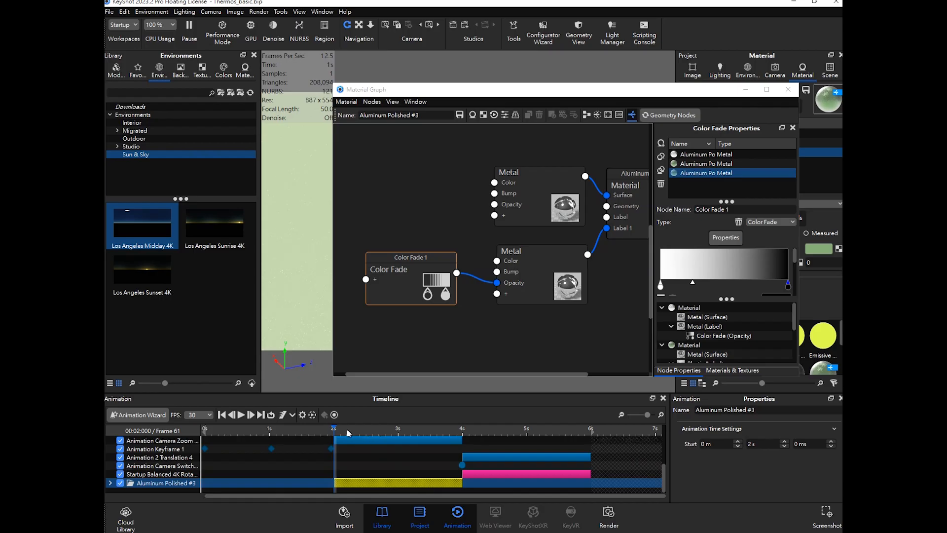
# - Scrub the timeline and switch between the Aluminum Po Metal materials to inspect the opacity fade
pyautogui.moveTo(446, 90); pyautogui.dragTo(688, 111)
pyautogui.moveTo(359, 429)
pyautogui.mouseDown()
pyautogui.moveTo(463, 429)
pyautogui.moveTo(367, 428)
pyautogui.mouseUp()
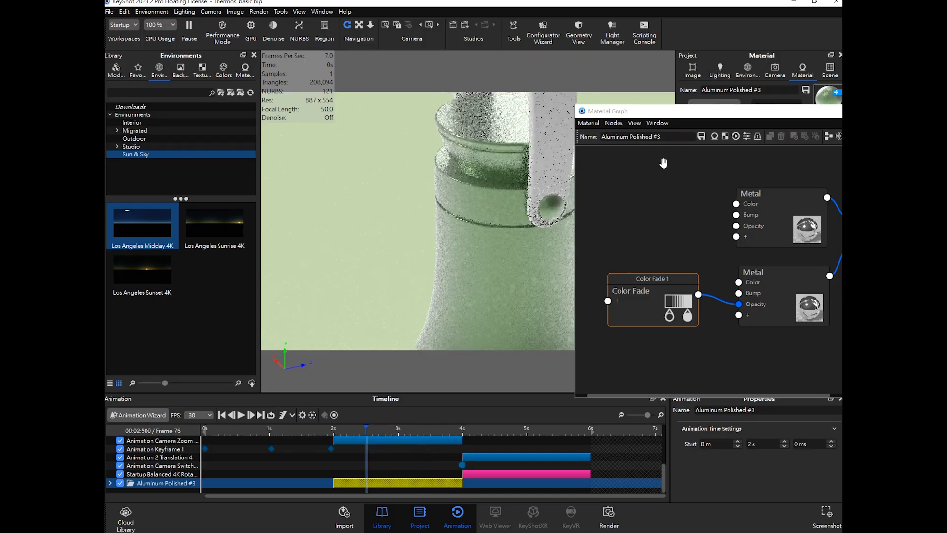
pyautogui.moveTo(734, 118); pyautogui.dragTo(436, 141)
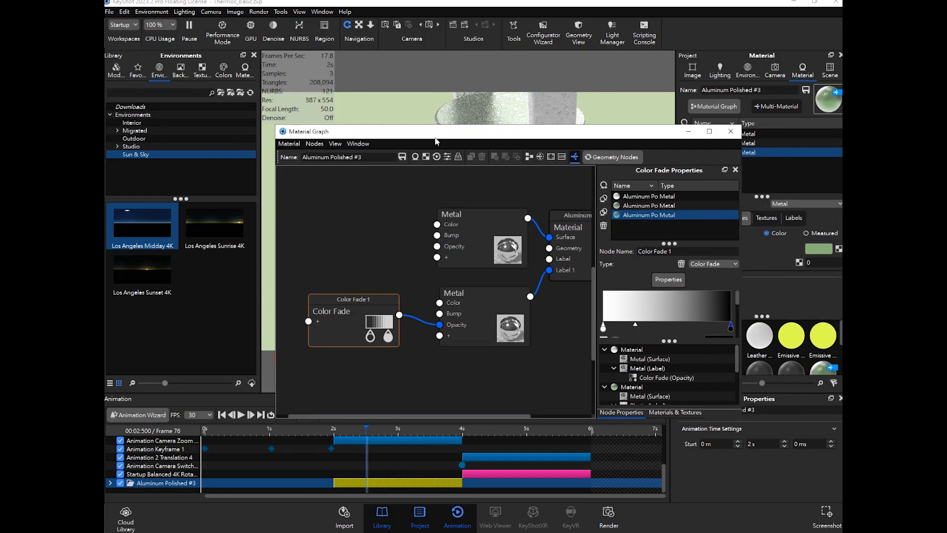
pyautogui.click(568, 214)
pyautogui.moveTo(599, 132); pyautogui.dragTo(441, 213)
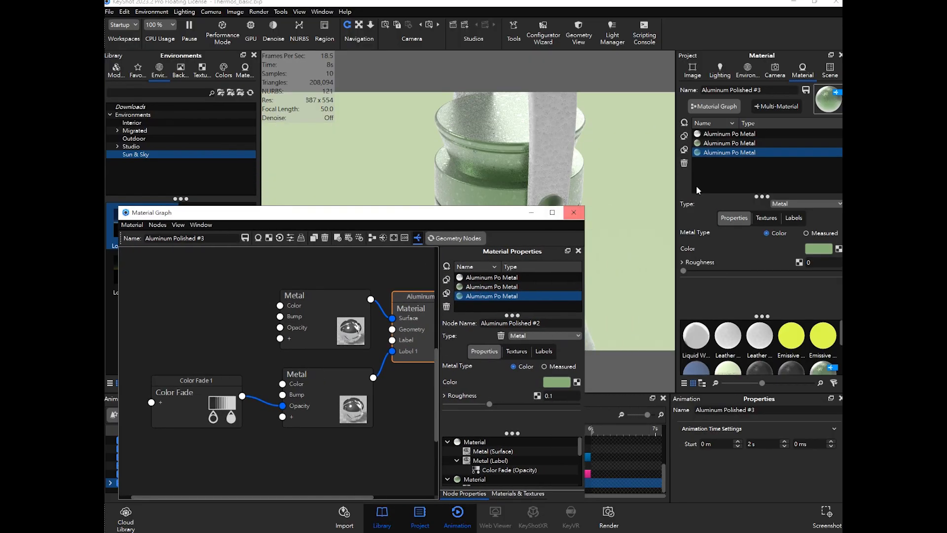
pyautogui.click(744, 143)
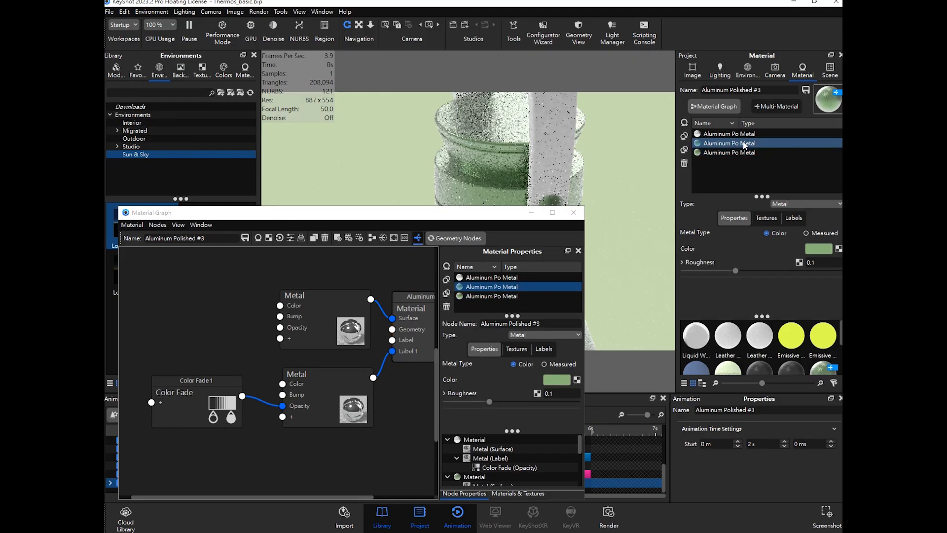
pyautogui.keyDown('ctrl'); pyautogui.click(742, 134); pyautogui.keyUp('ctrl')
pyautogui.click(744, 136)
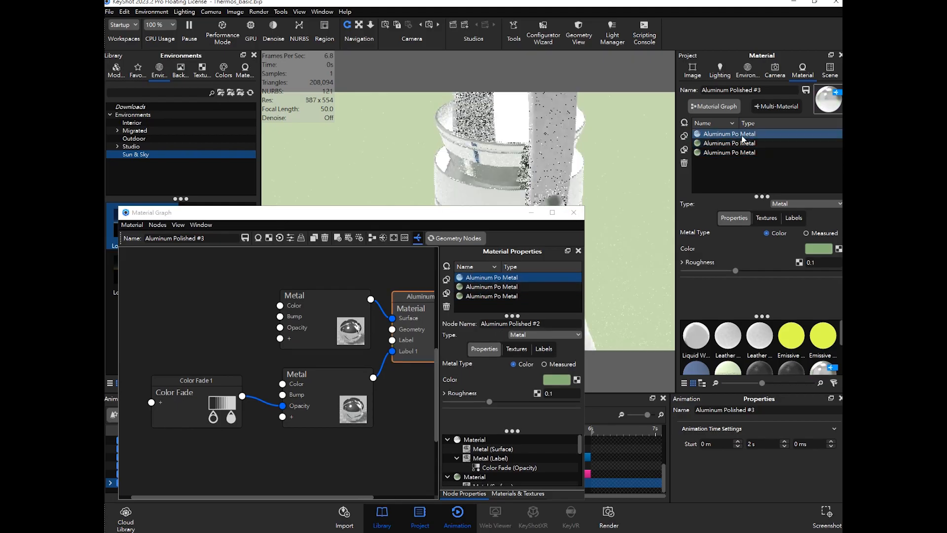
pyautogui.moveTo(475, 217); pyautogui.dragTo(916, 174)
pyautogui.moveTo(366, 426); pyautogui.dragTo(451, 432)
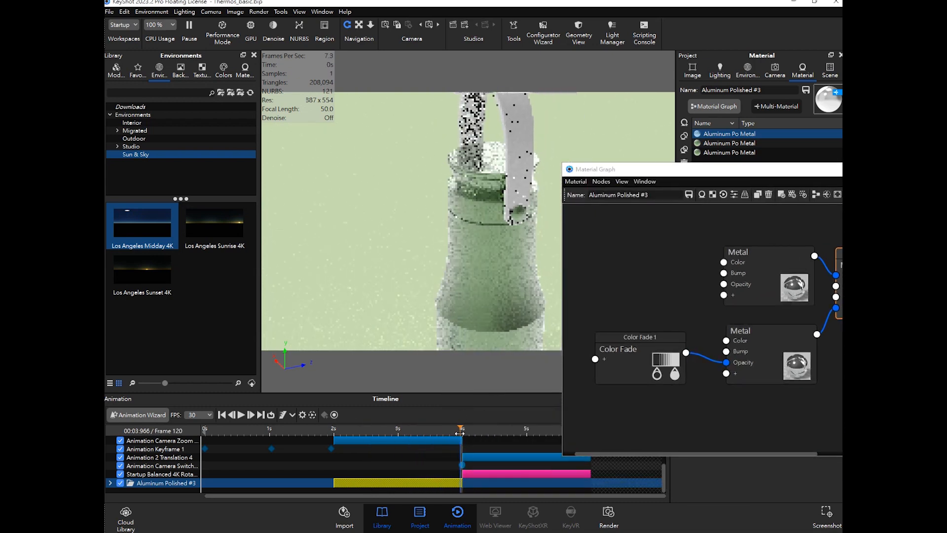
pyautogui.moveTo(348, 428); pyautogui.dragTo(450, 433)
pyautogui.moveTo(691, 179); pyautogui.dragTo(416, 180)
pyautogui.click(743, 170)
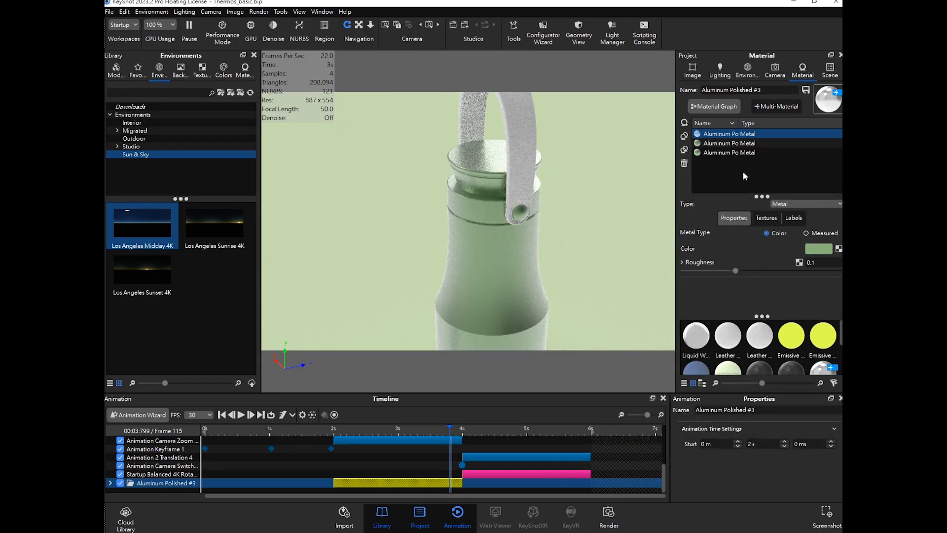
pyautogui.click(351, 429)
pyautogui.moveTo(352, 430); pyautogui.dragTo(334, 430)
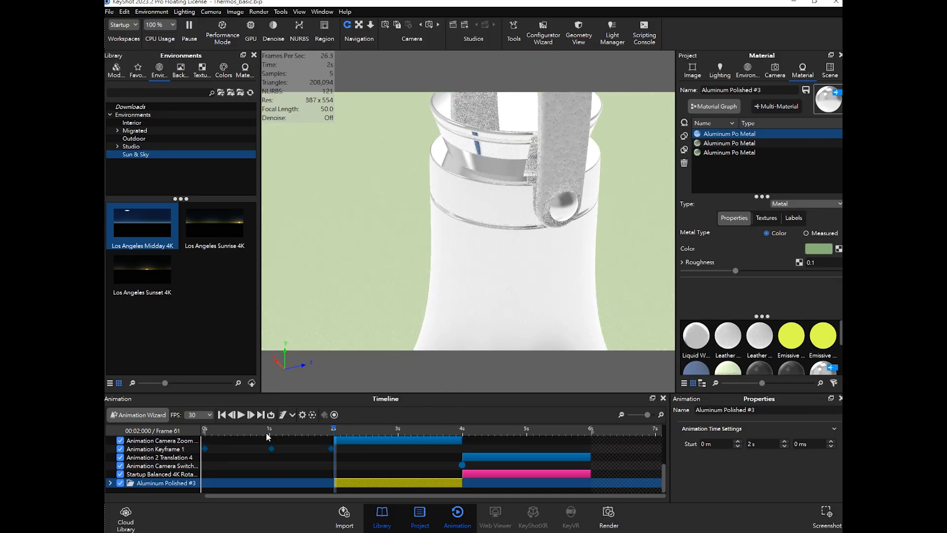
# - Play the animation from 2 s to preview the label's opacity fade
pyautogui.click(241, 415)
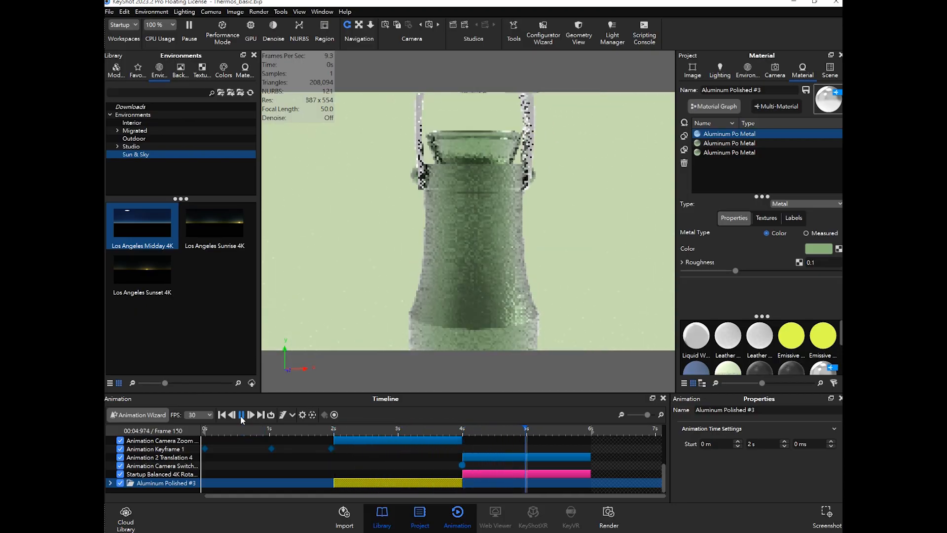
pyautogui.moveTo(456, 429); pyautogui.dragTo(436, 430)
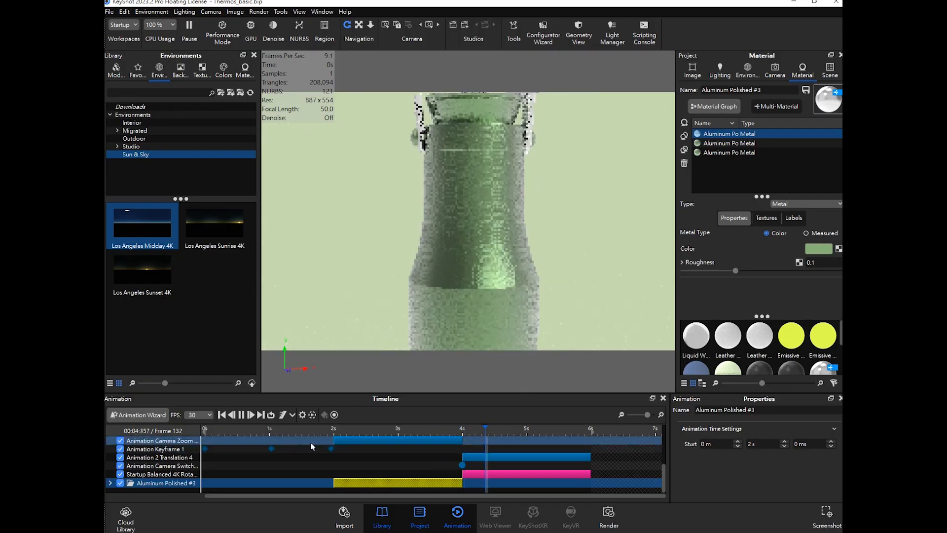
pyautogui.click(387, 431)
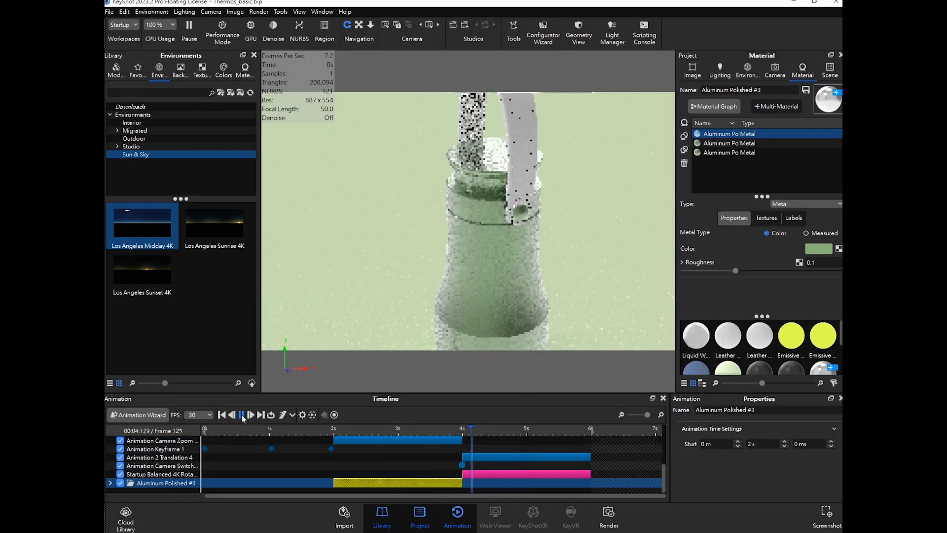
pyautogui.click(439, 441)
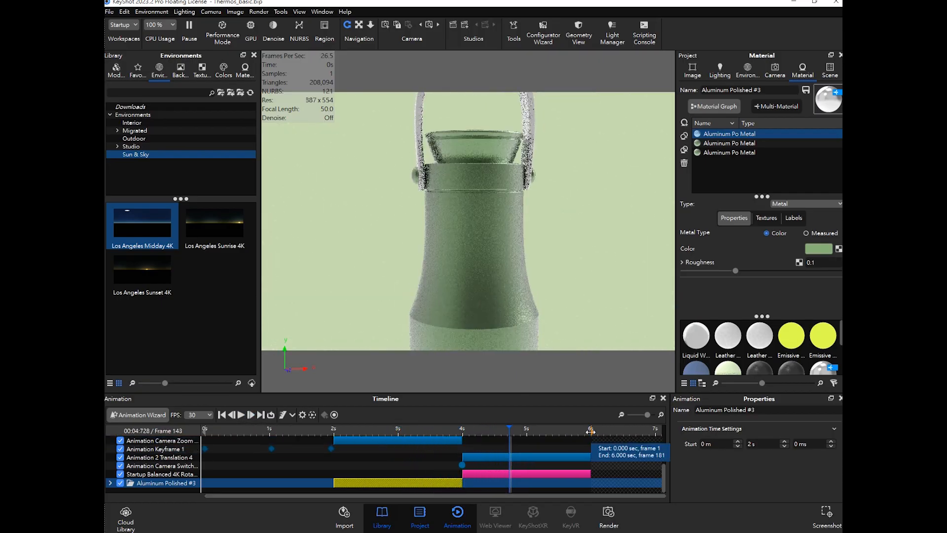
pyautogui.click(465, 430)
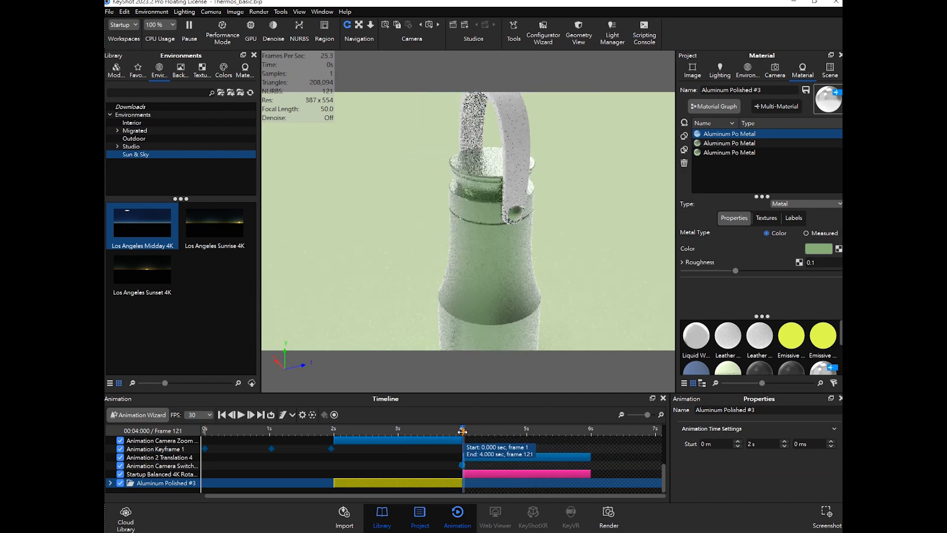
pyautogui.click(462, 430)
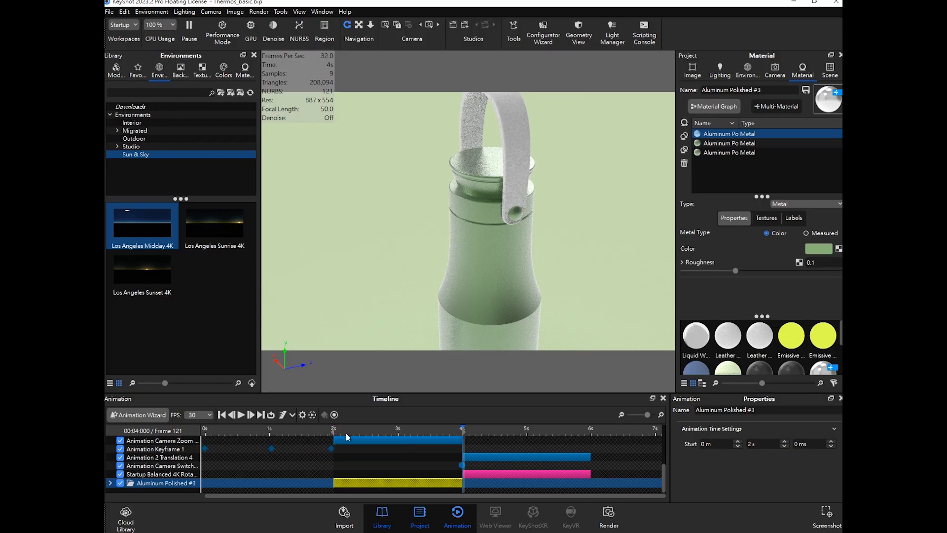
pyautogui.click(334, 433)
pyautogui.click(244, 417)
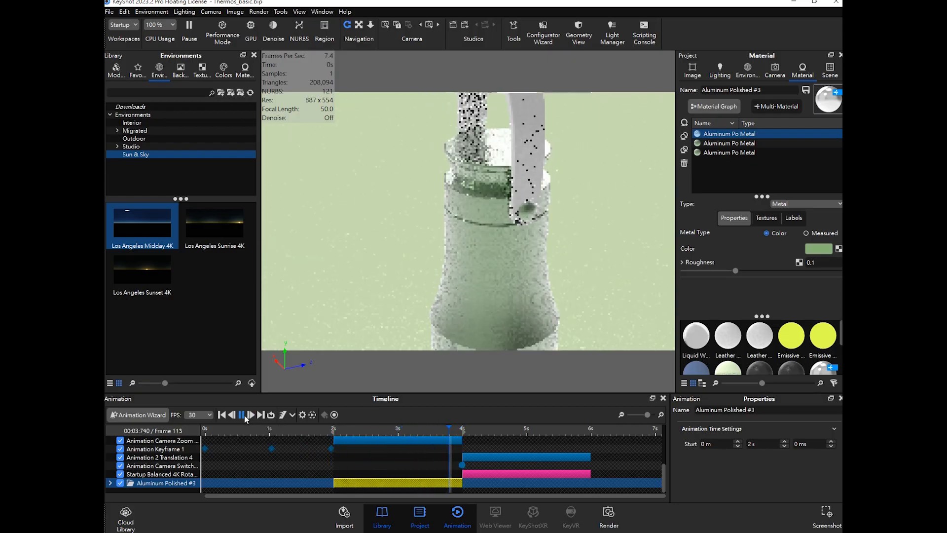
pyautogui.click(334, 428)
pyautogui.click(242, 416)
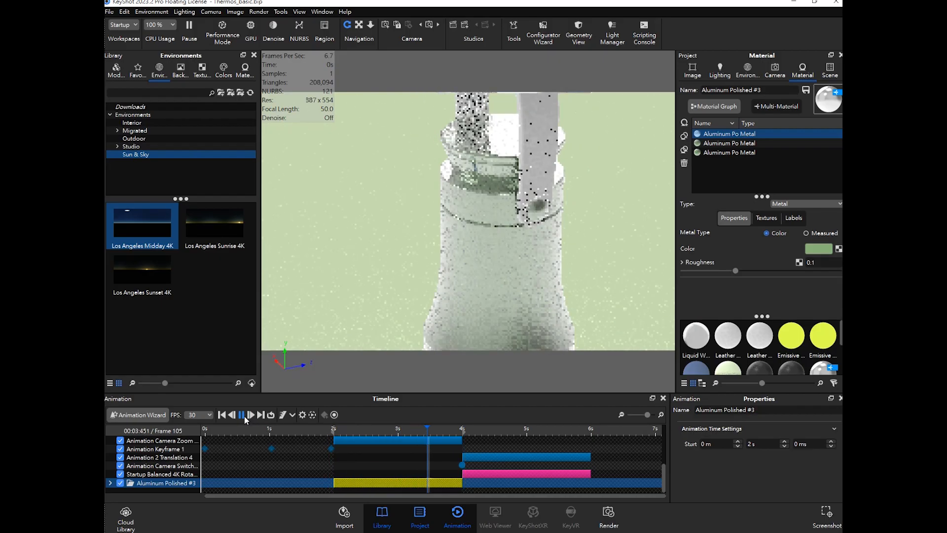
pyautogui.moveTo(456, 430)
pyautogui.mouseDown()
pyautogui.moveTo(341, 433)
pyautogui.moveTo(459, 431)
pyautogui.mouseUp()
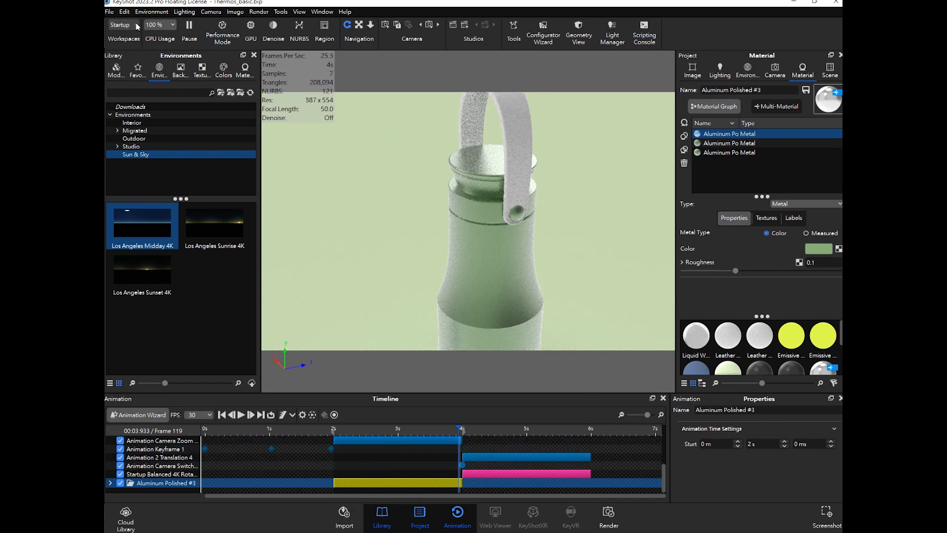
# - Bring up the desktop by closing the Explorer window and minimizing KeyShot
pyautogui.click(109, 12)
pyautogui.click(123, 84)
pyautogui.moveTo(344, 531)
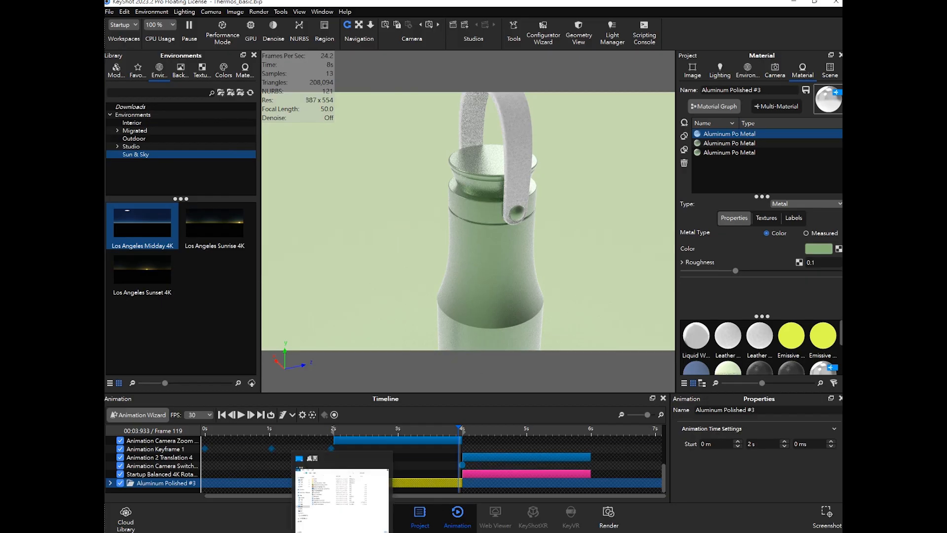
pyautogui.click(344, 498)
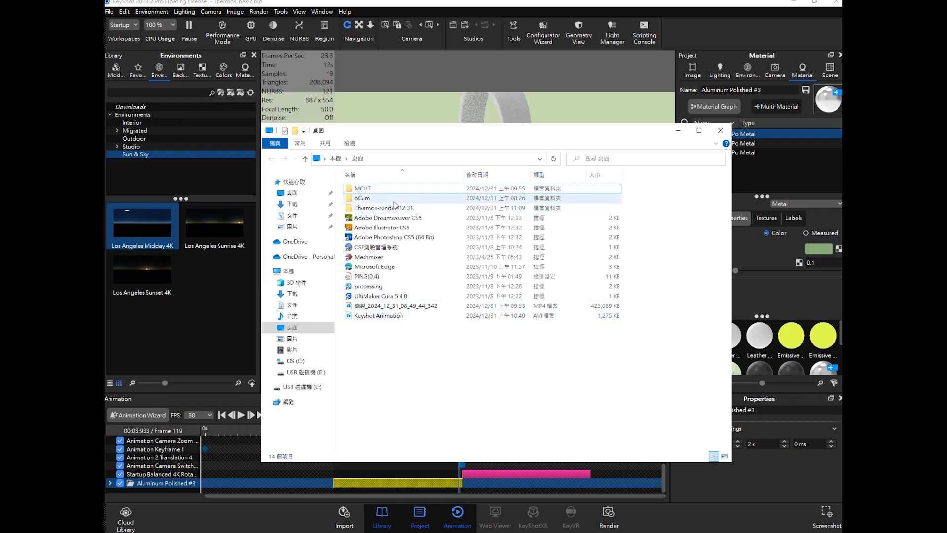
pyautogui.click(676, 131)
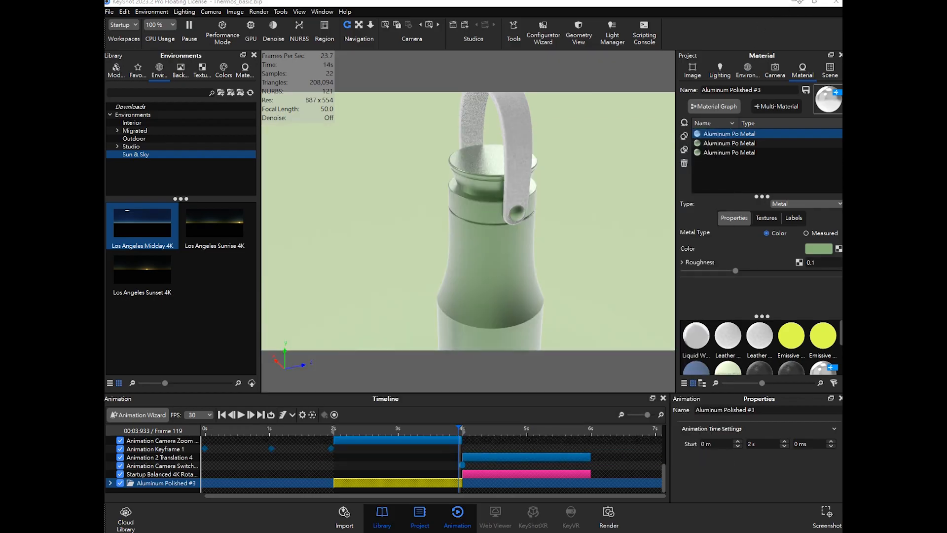
pyautogui.click(793, 3)
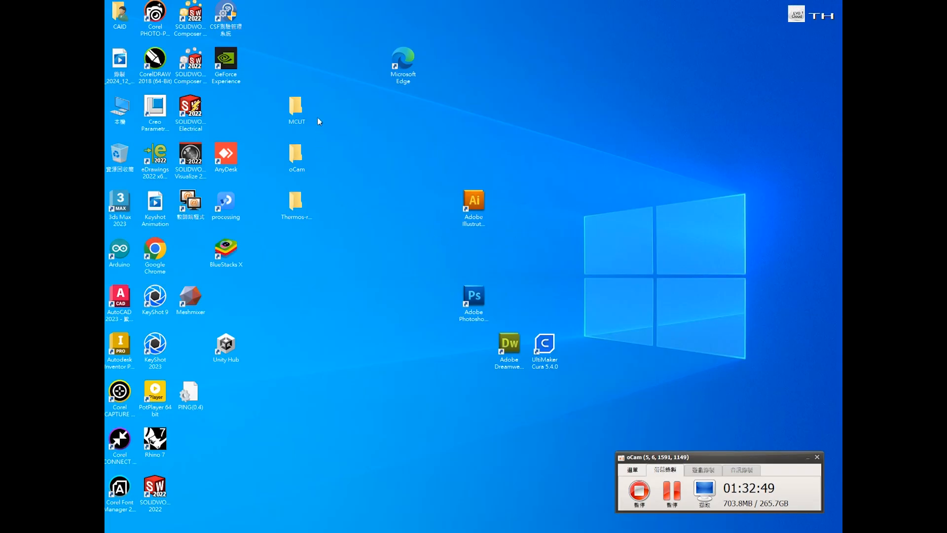
# - Open the Thermos-render-12.31 folder and select the Material animation image
pyautogui.click(301, 203)
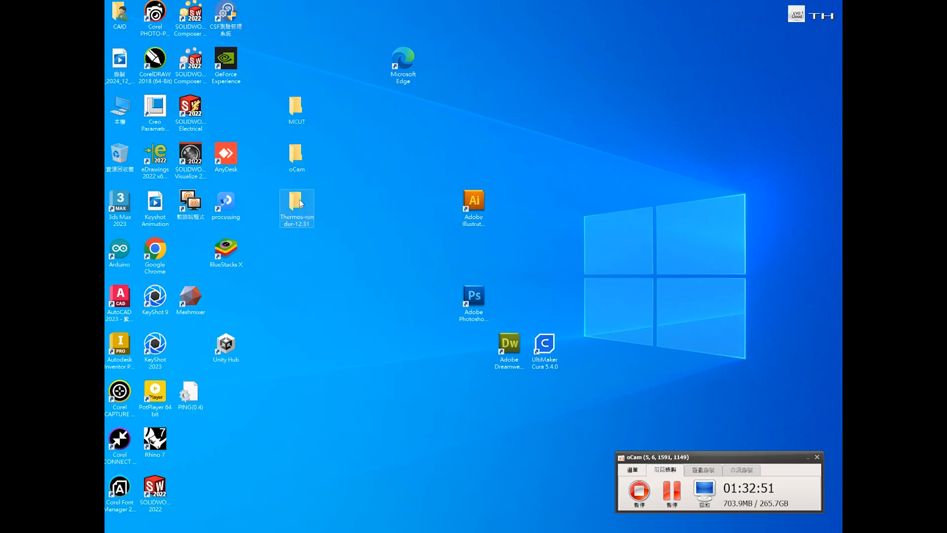
pyautogui.doubleClick(301, 204)
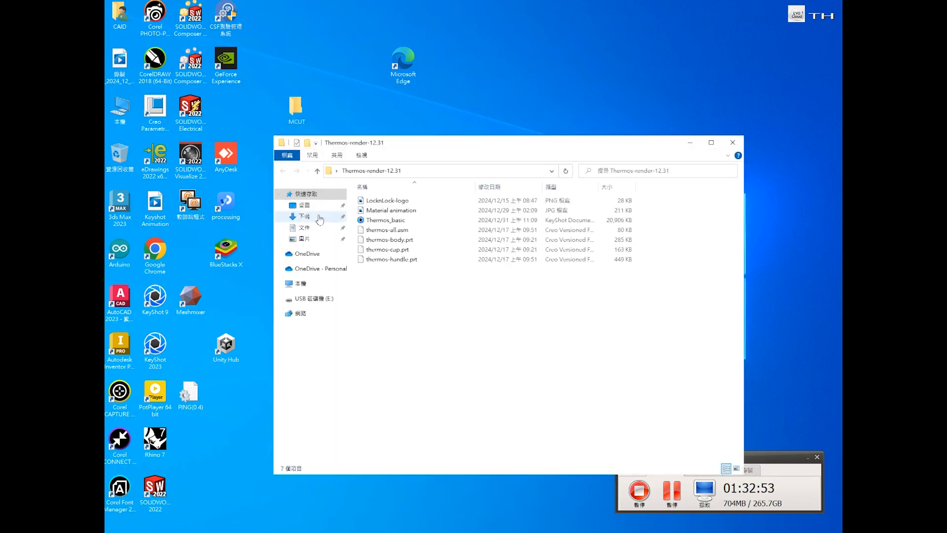
pyautogui.click(404, 211)
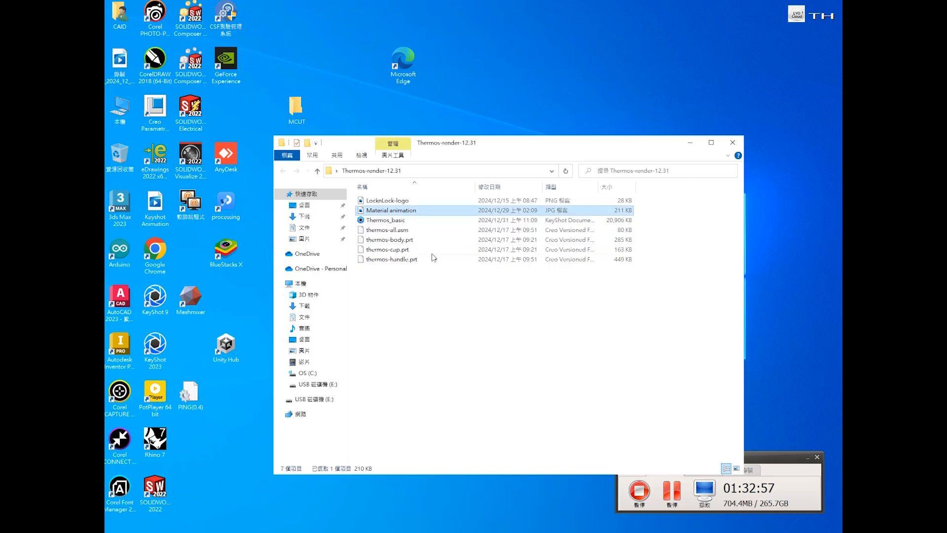
# - Close the Thermos-render-12.31 folder window and open the MCUT folder from the desktop
pyautogui.click(451, 304)
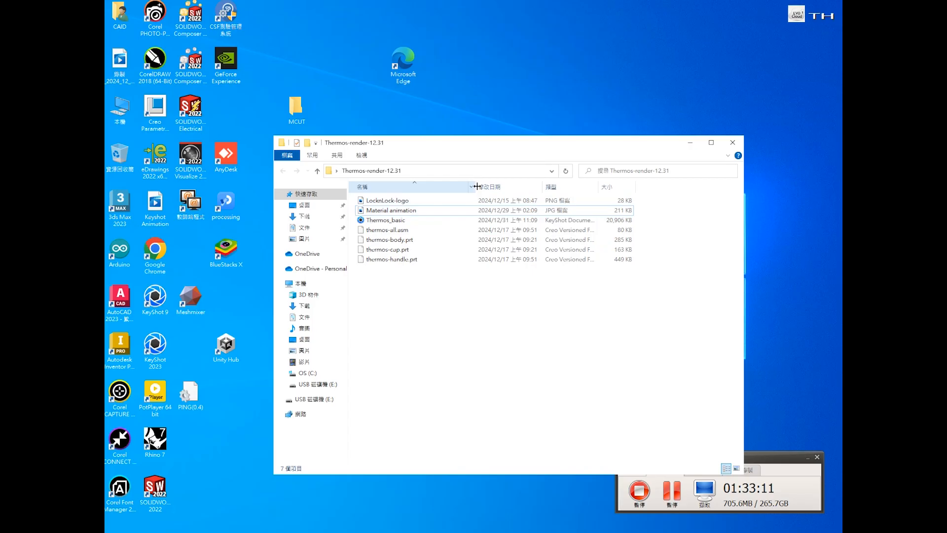
pyautogui.click(733, 142)
pyautogui.doubleClick(297, 106)
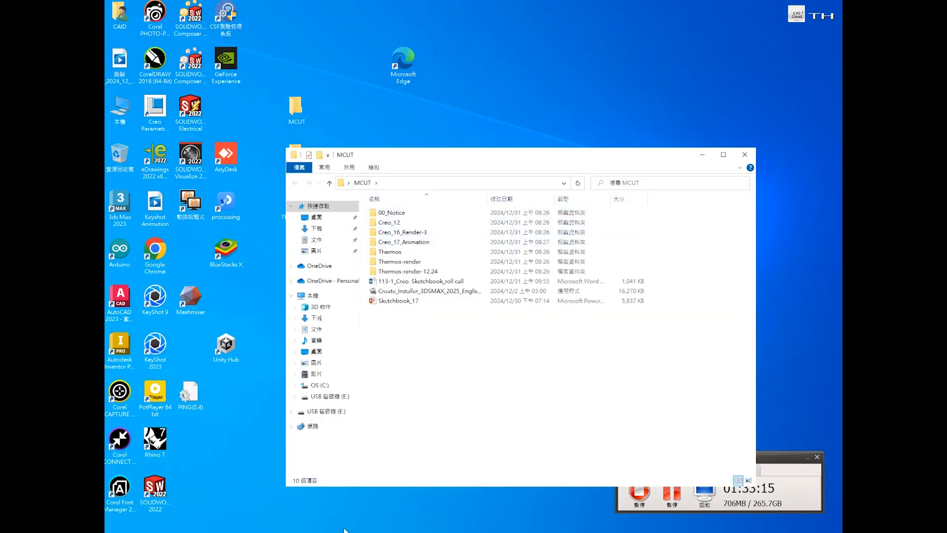
pyautogui.moveTo(345, 529)
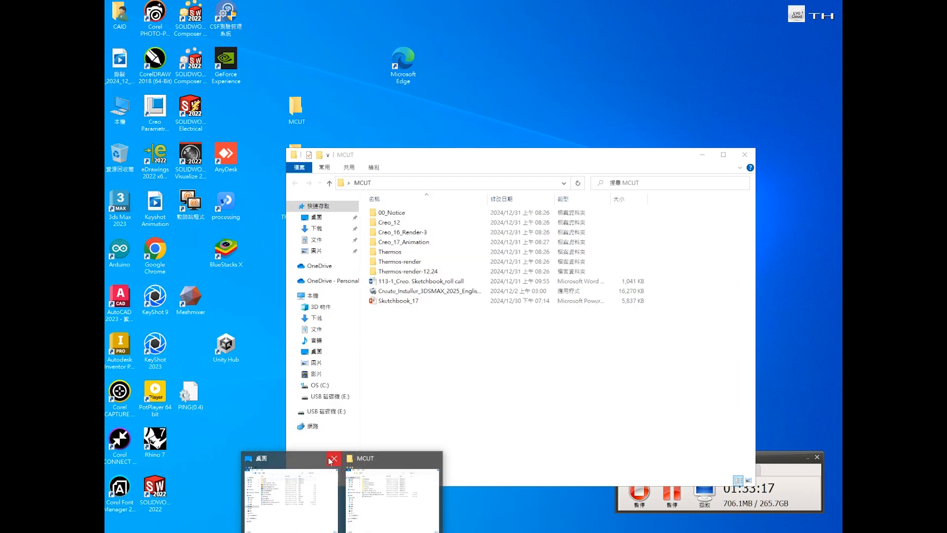
pyautogui.click(333, 459)
# - Open the Creo_17_Animation folder, select the Material animation 1 video, and minimize the window
pyautogui.doubleClick(434, 242)
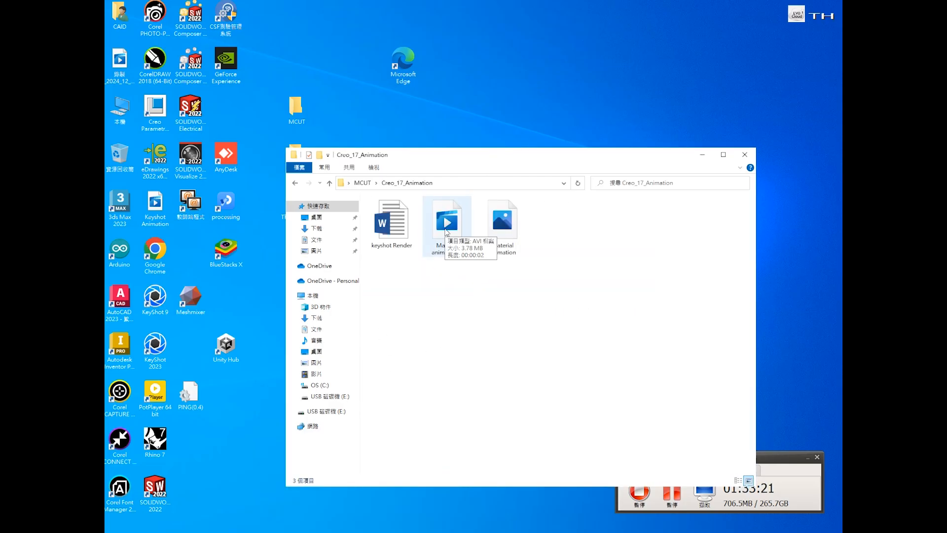
pyautogui.click(446, 232)
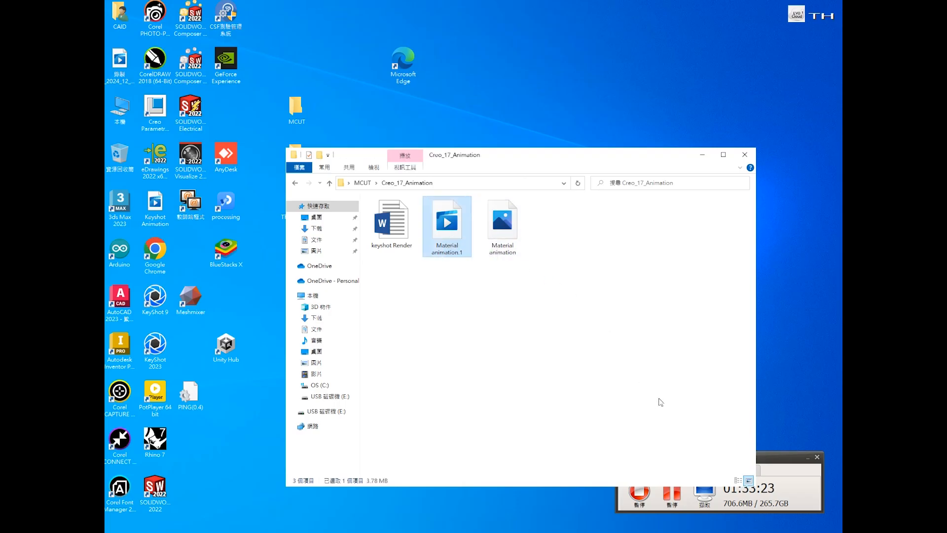
pyautogui.click(651, 317)
pyautogui.click(702, 155)
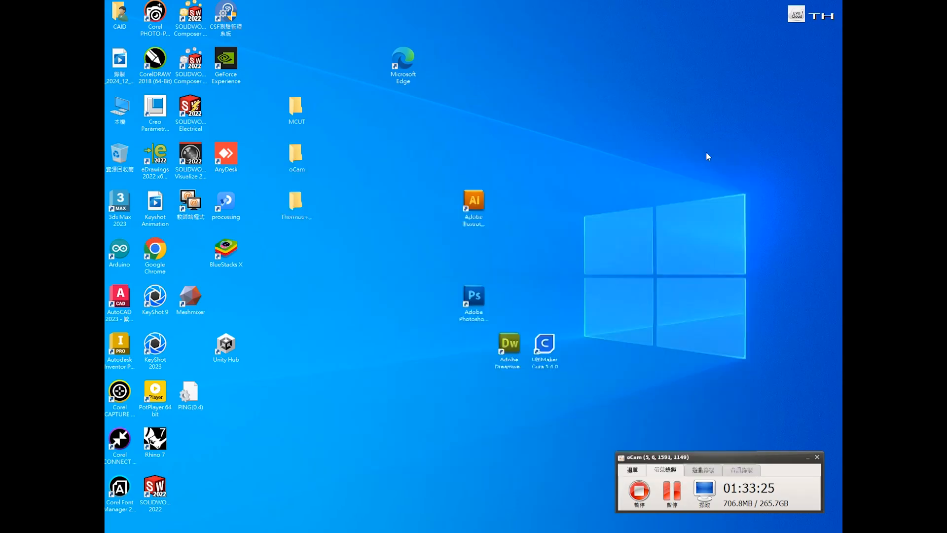
# - Return to KeyShot and scrub the timeline around 2 s to preview the label fade
pyautogui.click(298, 532)
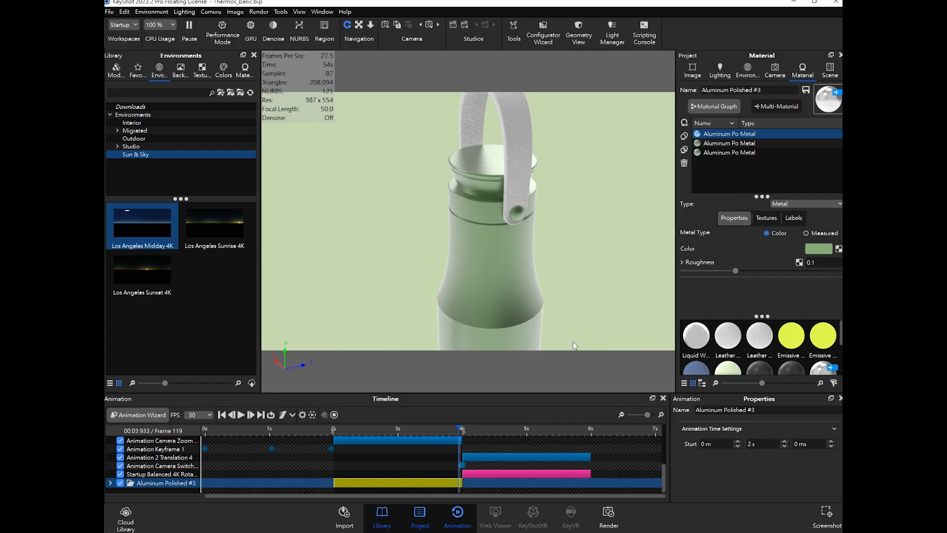
pyautogui.moveTo(410, 429)
pyautogui.mouseDown()
pyautogui.moveTo(395, 429)
pyautogui.moveTo(424, 428)
pyautogui.mouseUp()
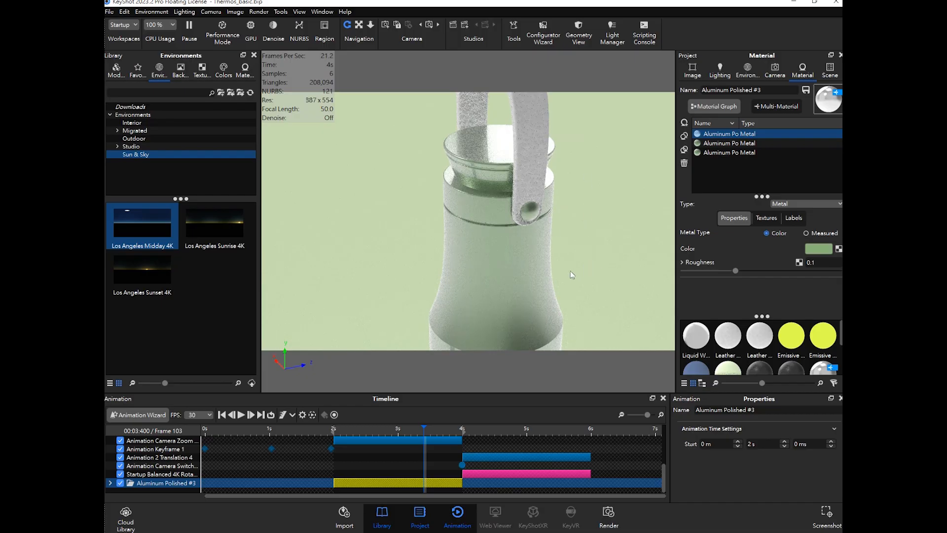
pyautogui.moveTo(386, 430); pyautogui.dragTo(359, 432)
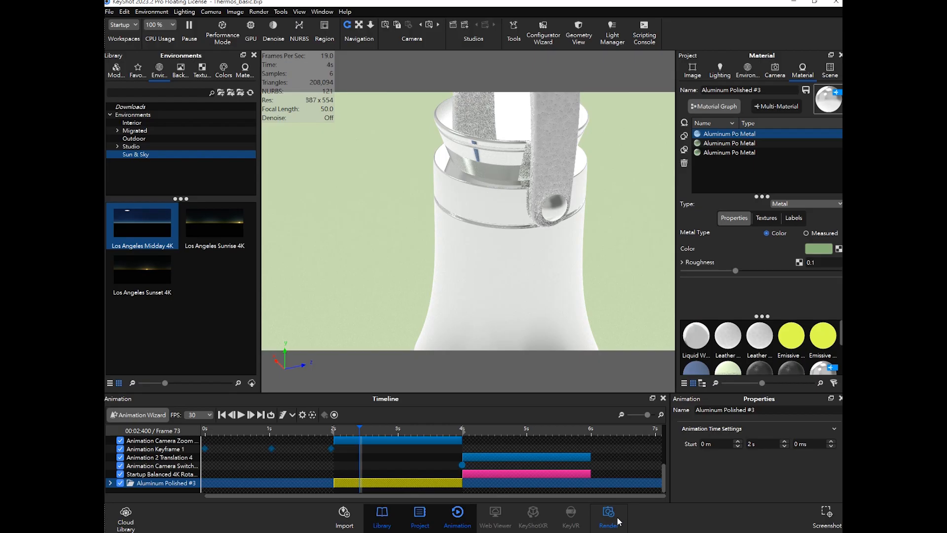
# - Open the Render dialog's Output settings and switch to the Animation tab
pyautogui.click(609, 516)
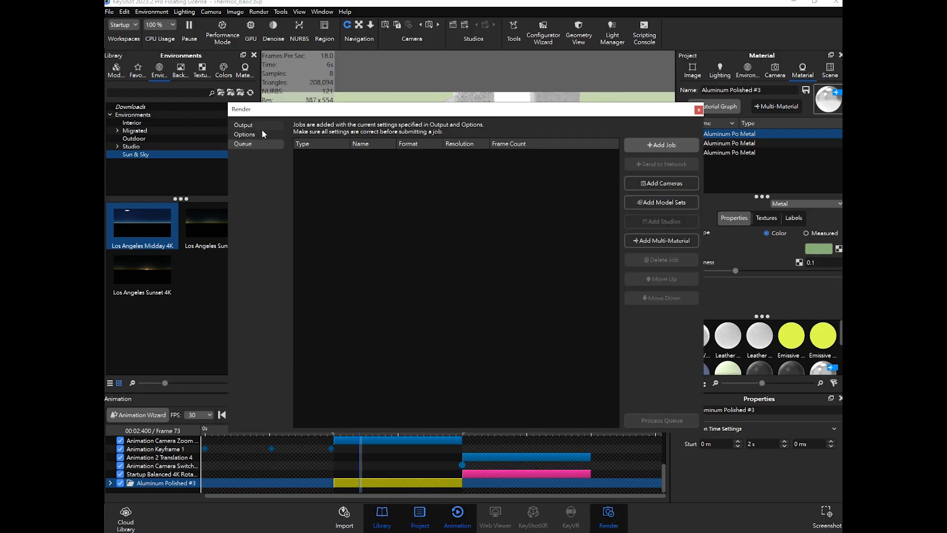
pyautogui.click(244, 126)
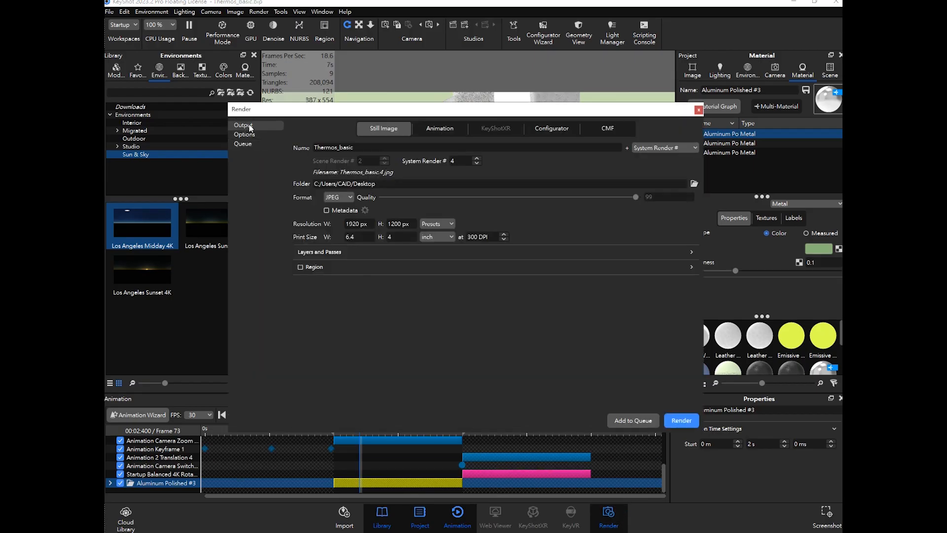
pyautogui.click(450, 129)
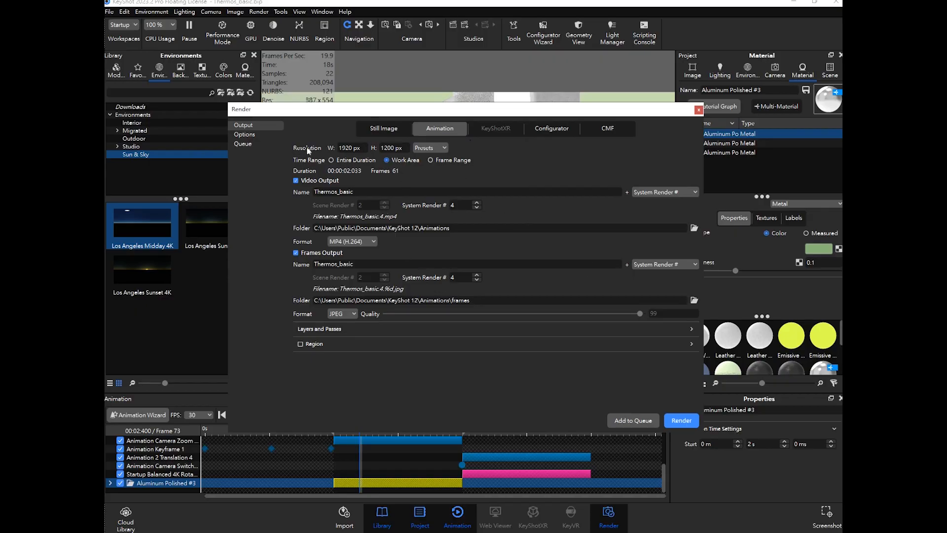
pyautogui.moveTo(405, 147); pyautogui.dragTo(316, 148)
pyautogui.click(361, 149)
pyautogui.click(302, 161)
pyautogui.moveTo(376, 113); pyautogui.dragTo(477, 84)
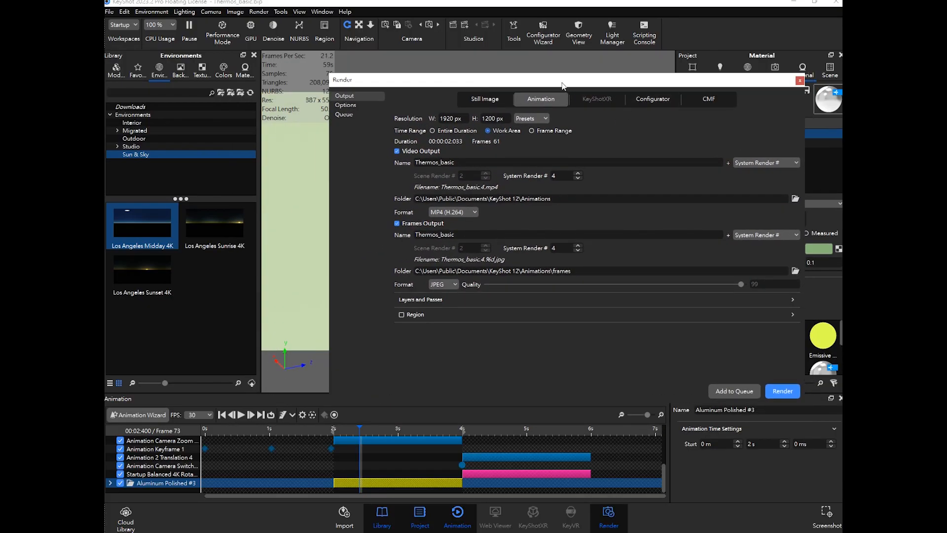
pyautogui.moveTo(562, 85); pyautogui.dragTo(632, 72)
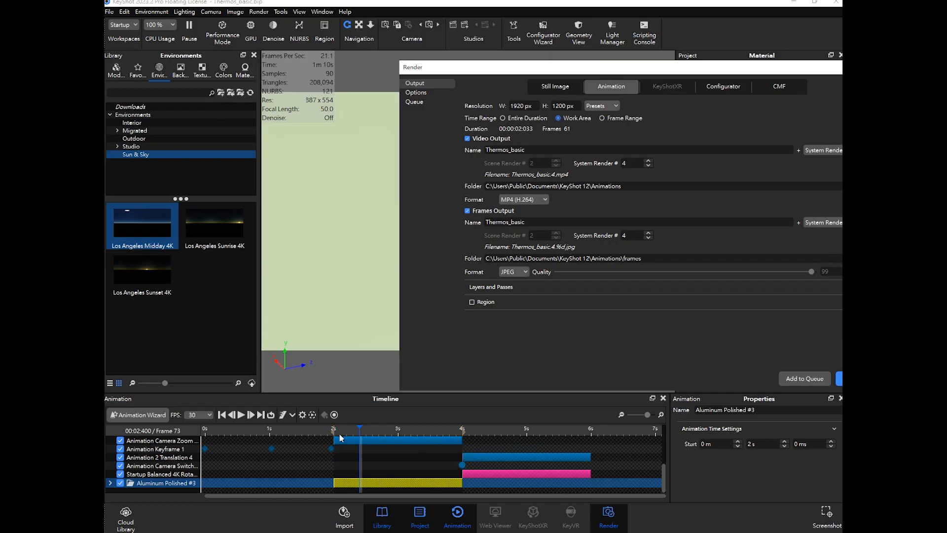
# - Drag the timeline work area's start to 0 s and back to 2 s
pyautogui.moveTo(333, 431); pyautogui.dragTo(229, 430)
pyautogui.click(232, 441)
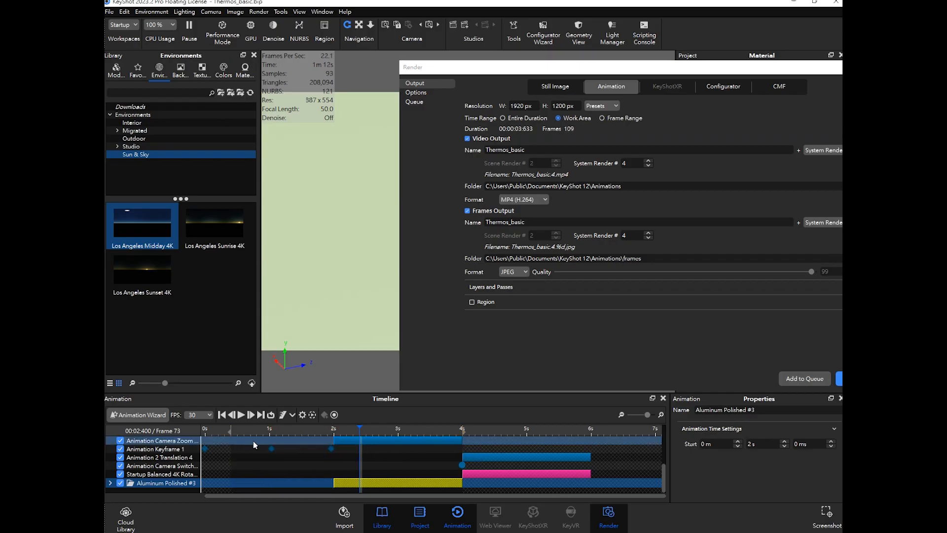
pyautogui.moveTo(230, 431); pyautogui.dragTo(334, 431)
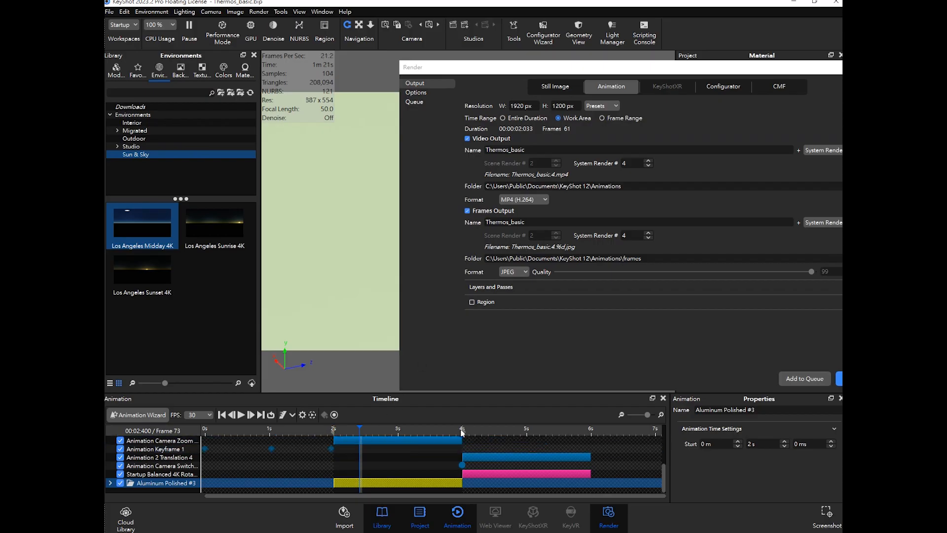
pyautogui.moveTo(463, 430)
pyautogui.mouseDown()
pyautogui.moveTo(484, 431)
pyautogui.moveTo(463, 433)
pyautogui.mouseUp()
# - Set the video output folder to the Desktop
pyautogui.moveTo(613, 73); pyautogui.dragTo(555, 67)
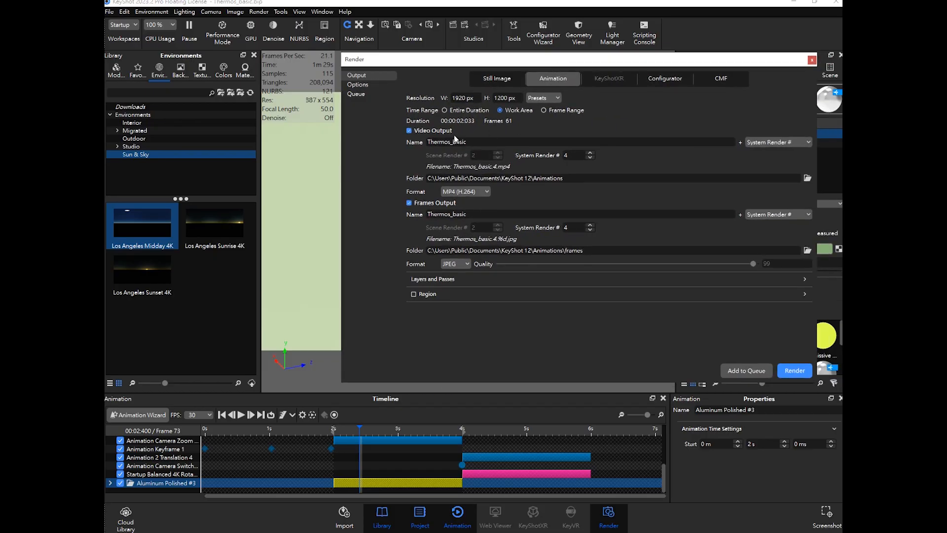
pyautogui.click(432, 143)
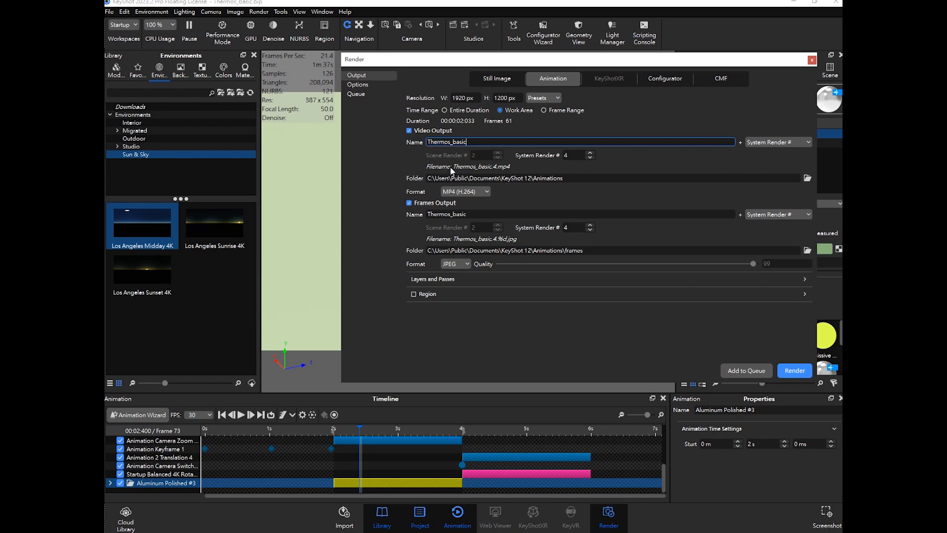
pyautogui.moveTo(476, 141); pyautogui.dragTo(420, 143)
pyautogui.click(417, 159)
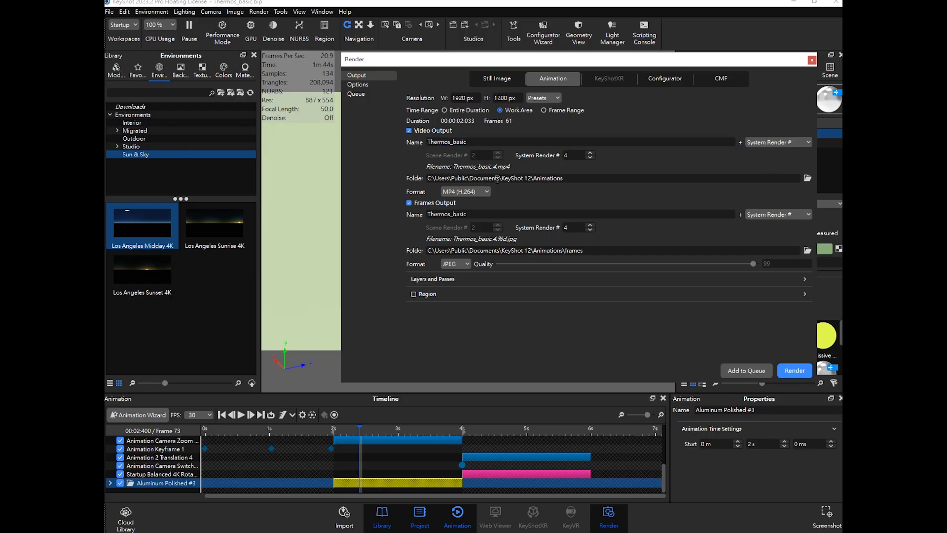
pyautogui.click(807, 178)
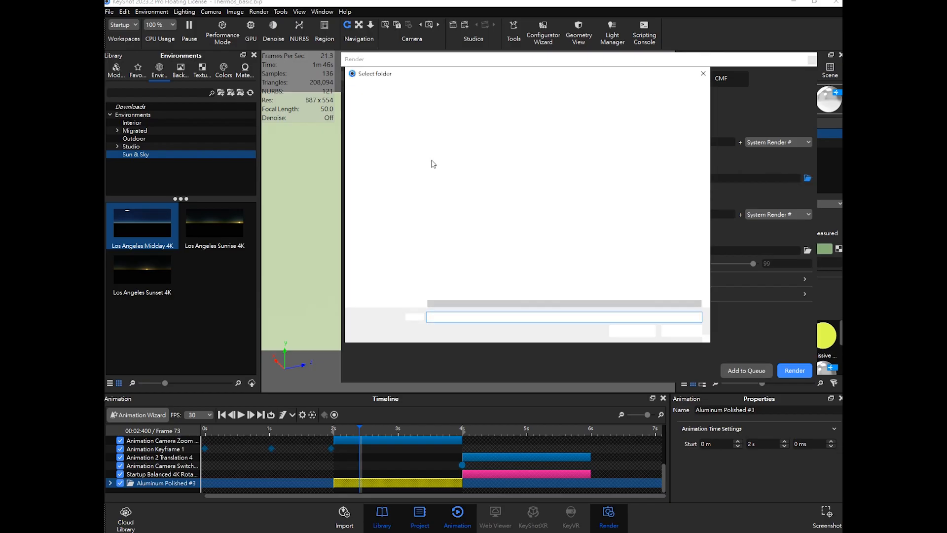
pyautogui.scroll(1, 374, 130)
pyautogui.click(374, 138)
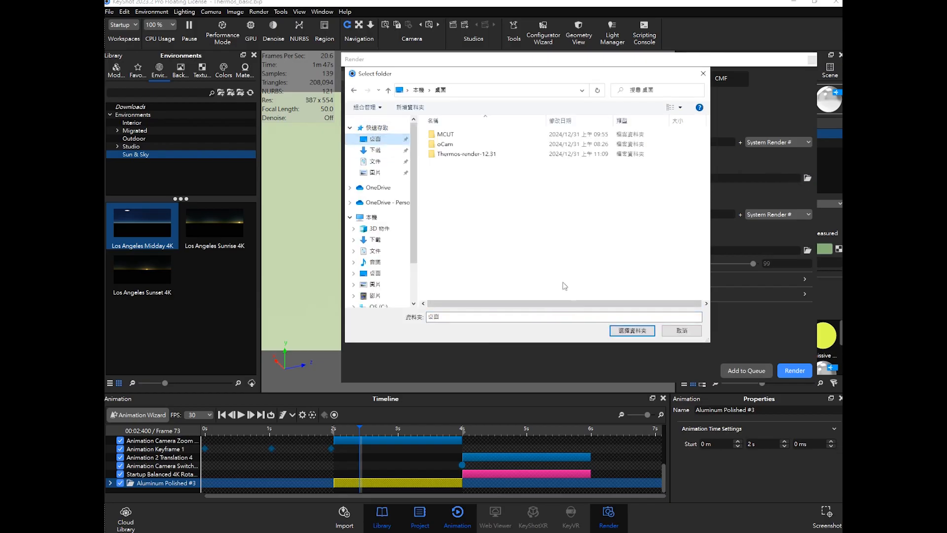
pyautogui.click(642, 331)
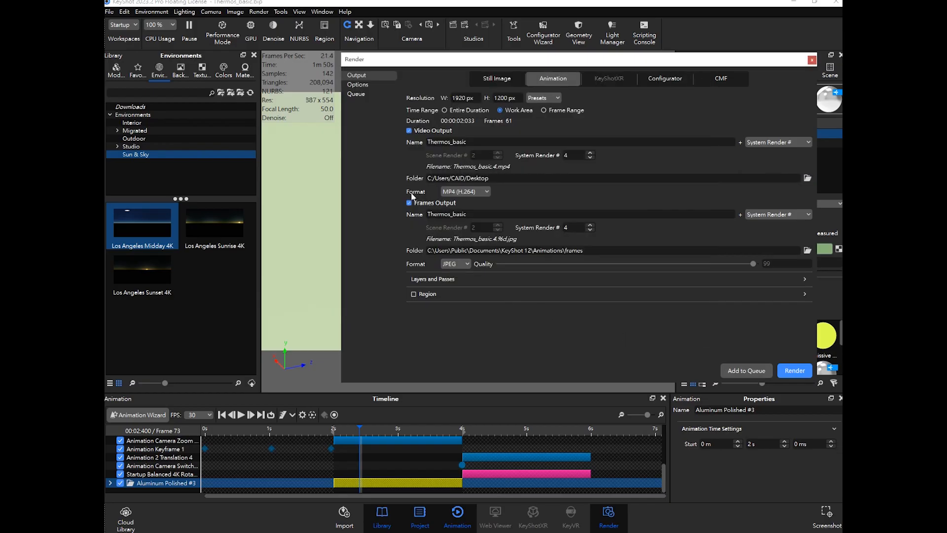
# - Set the video output format to AVI (MPEG4)
pyautogui.click(462, 193)
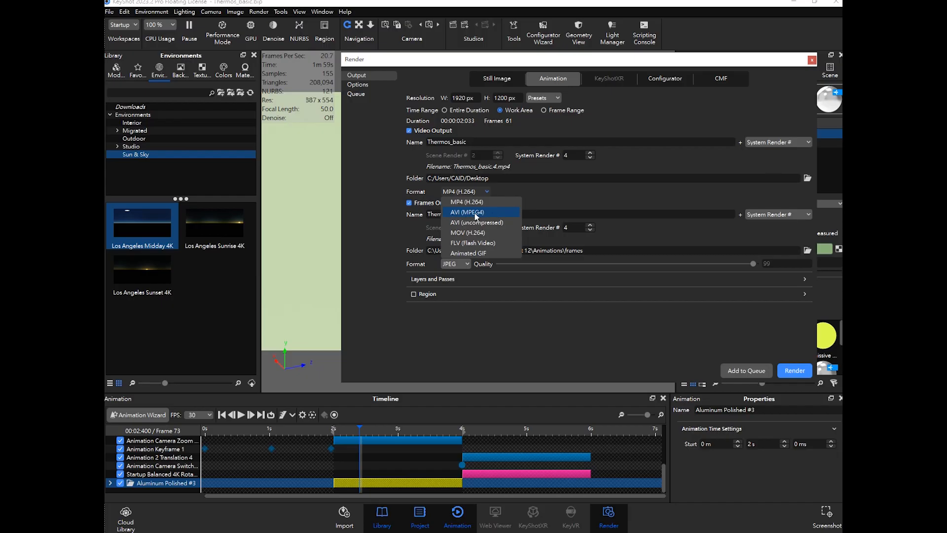
pyautogui.click(481, 213)
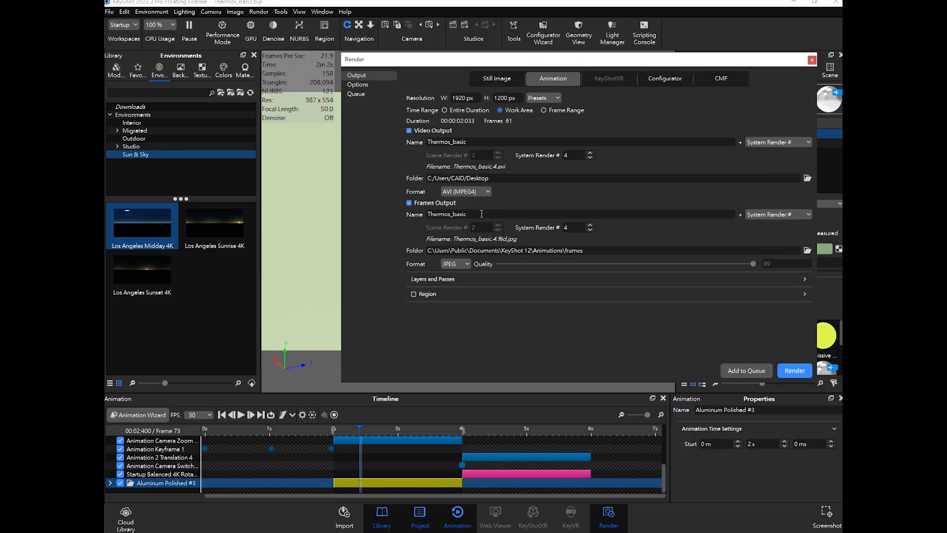
pyautogui.click(455, 192)
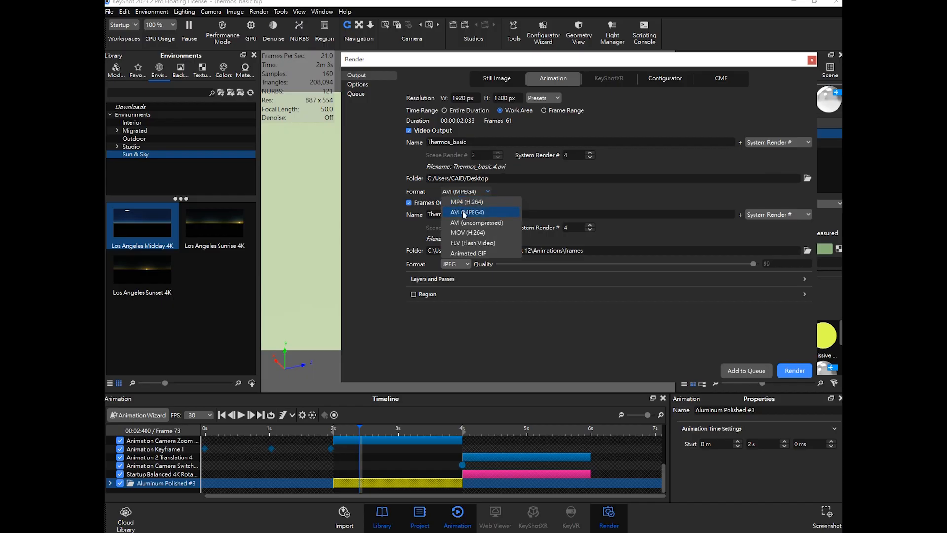
pyautogui.click(476, 213)
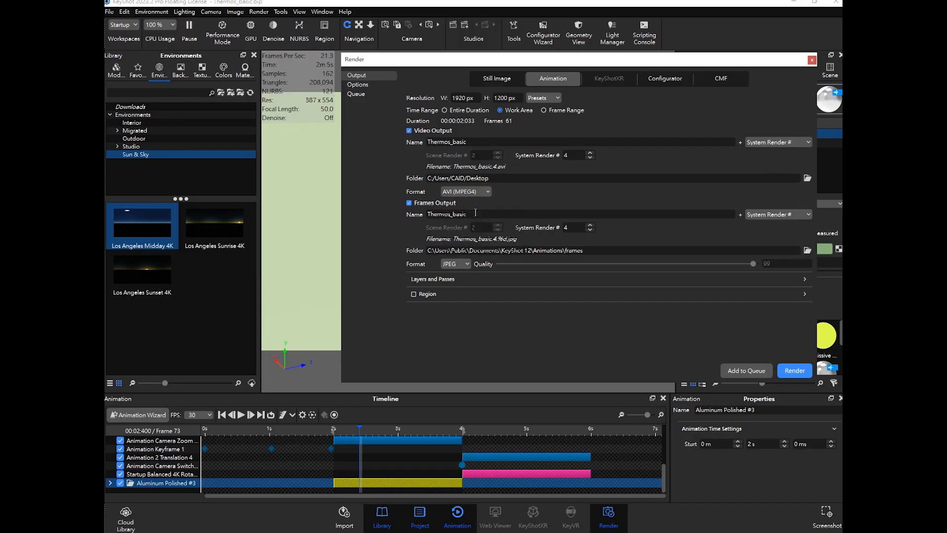
pyautogui.click(459, 194)
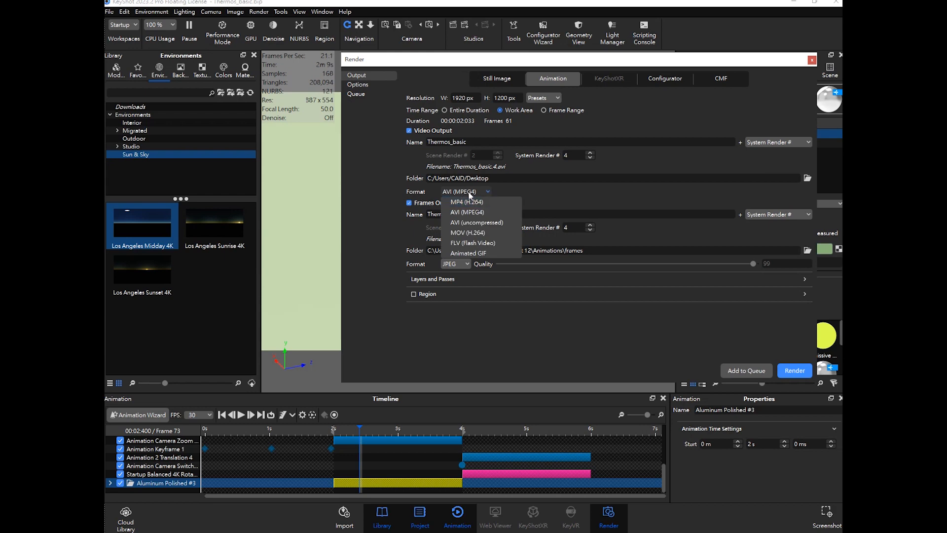
pyautogui.click(472, 217)
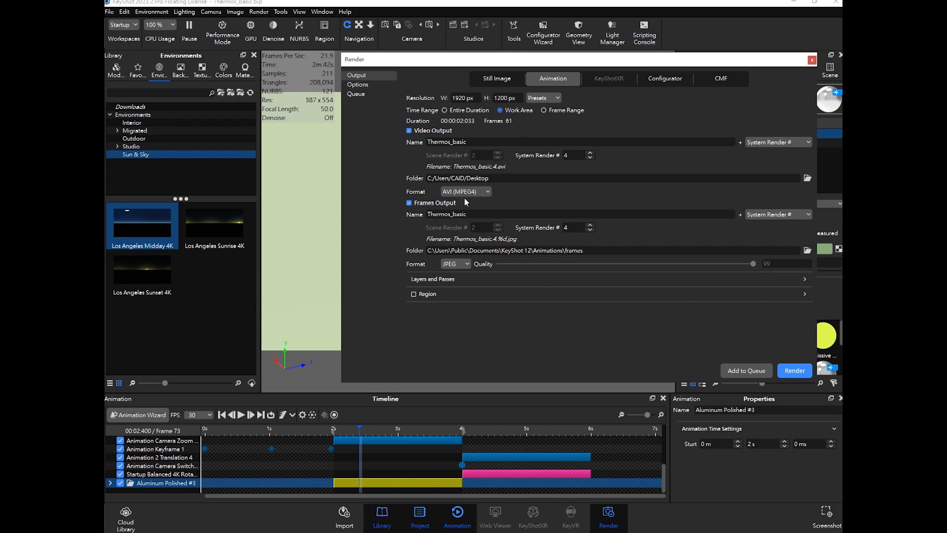
# - Turn off Frames Output and review the render Options page before returning to Output
pyautogui.click(408, 203)
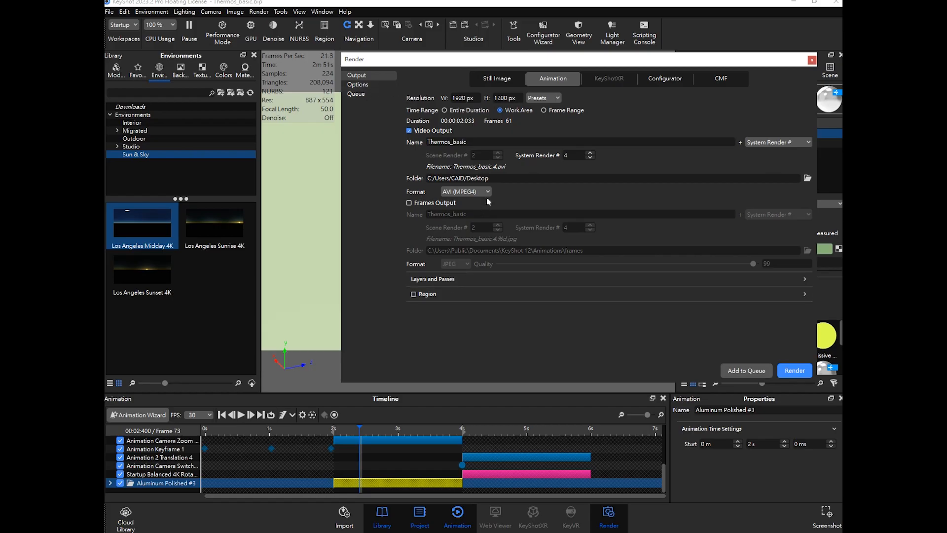
pyautogui.click(363, 87)
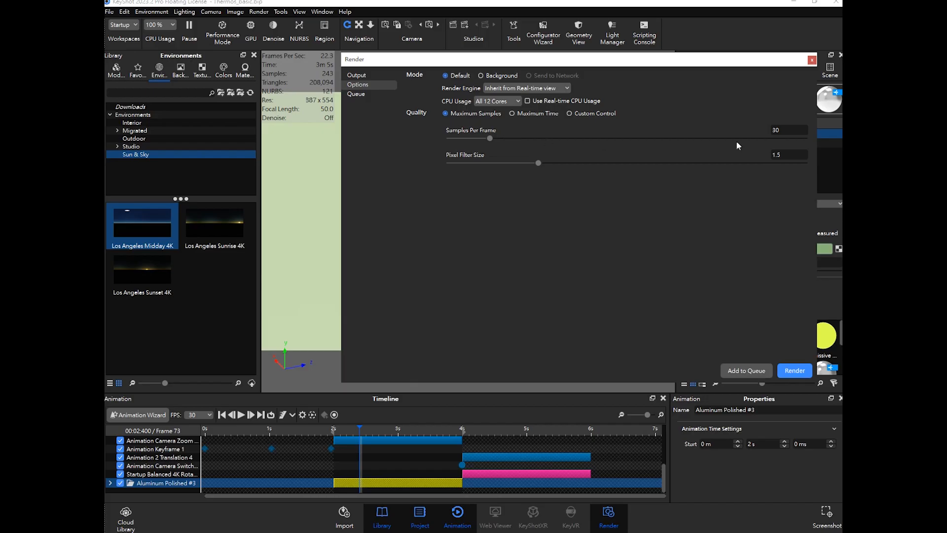
pyautogui.click(375, 76)
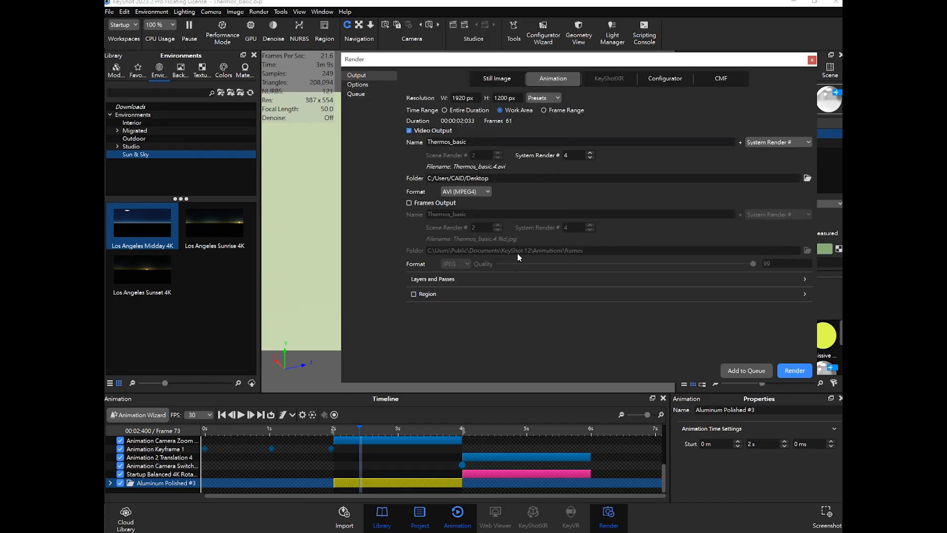
# - Start rendering the animation and zoom out in the render window to follow its progress
pyautogui.click(799, 372)
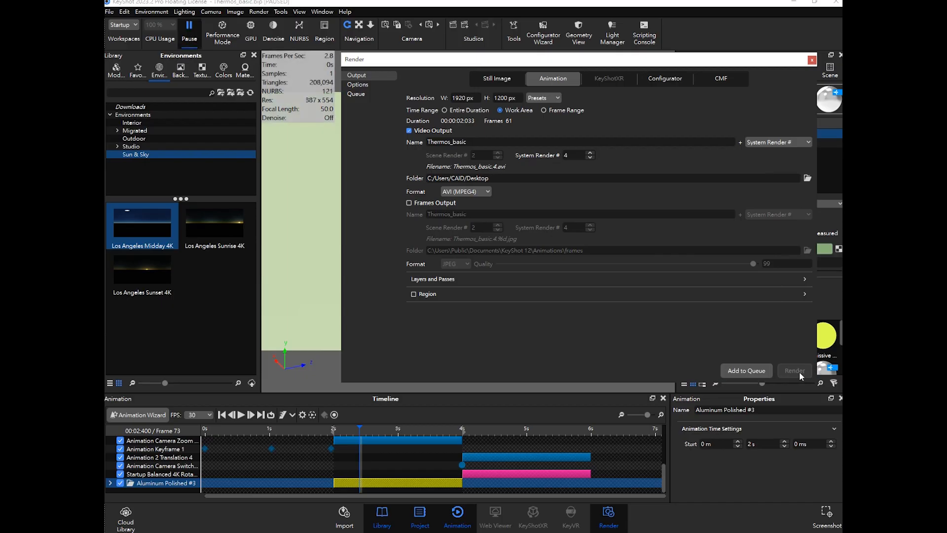
pyautogui.moveTo(610, 151); pyautogui.dragTo(466, 147)
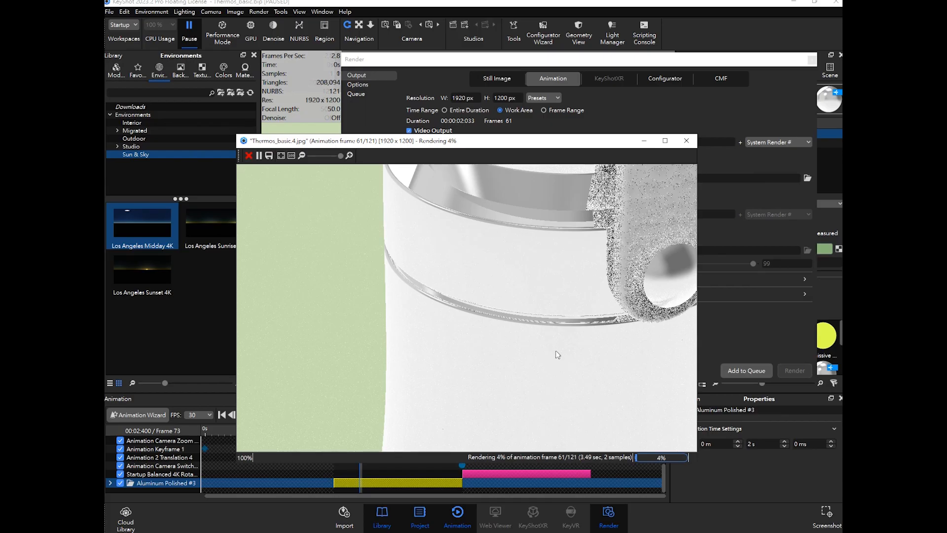
pyautogui.scroll(-2, 536, 318)
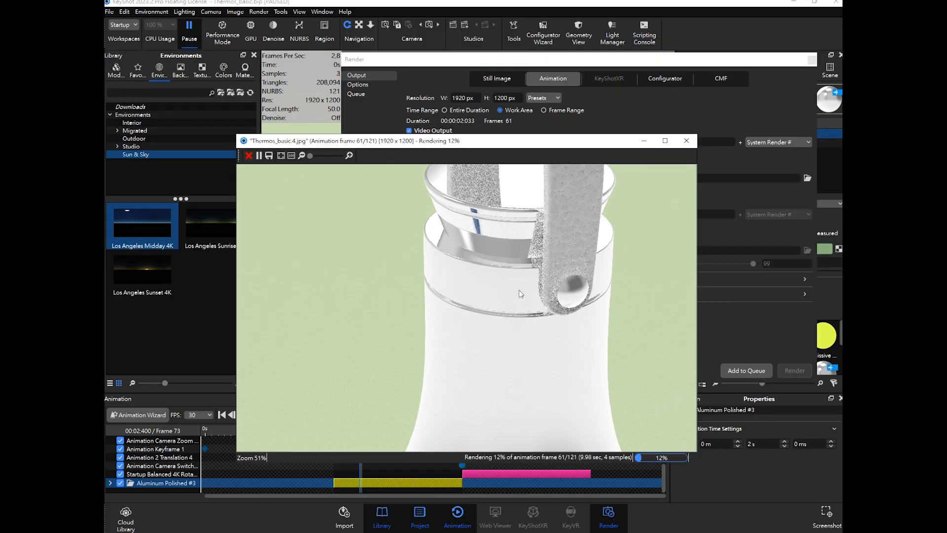
pyautogui.moveTo(514, 143); pyautogui.dragTo(535, 145)
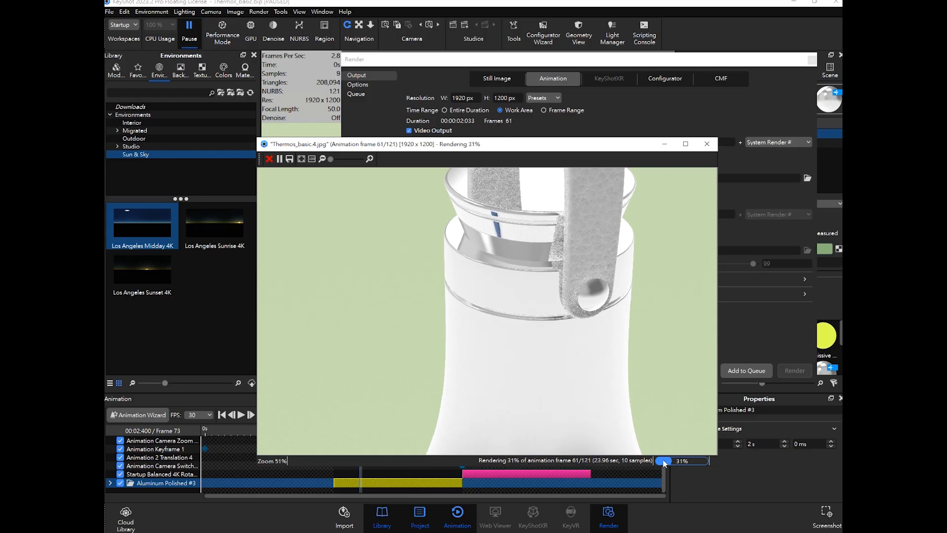
# - Stop the running animation render
pyautogui.moveTo(515, 149)
pyautogui.mouseDown()
pyautogui.moveTo(525, 136)
pyautogui.moveTo(511, 146)
pyautogui.mouseUp()
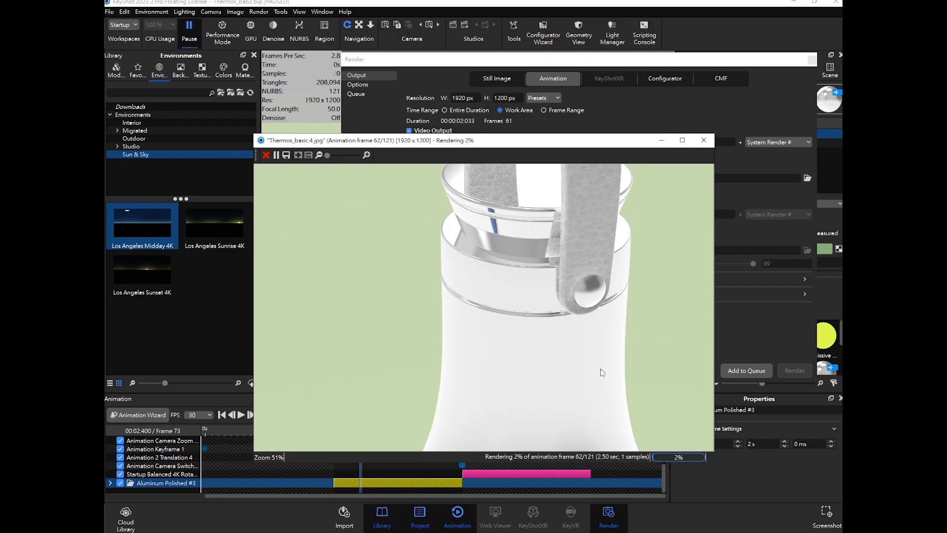
pyautogui.click(263, 158)
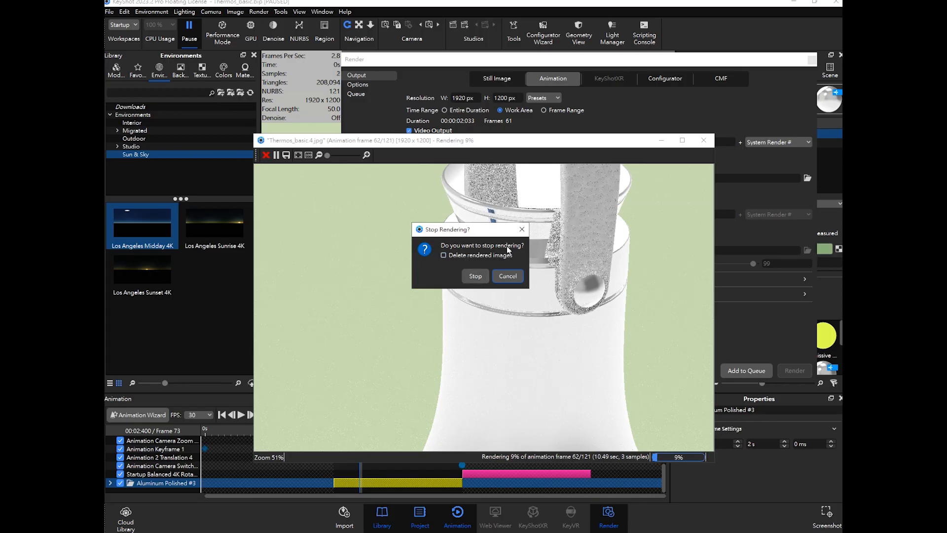
pyautogui.click(522, 229)
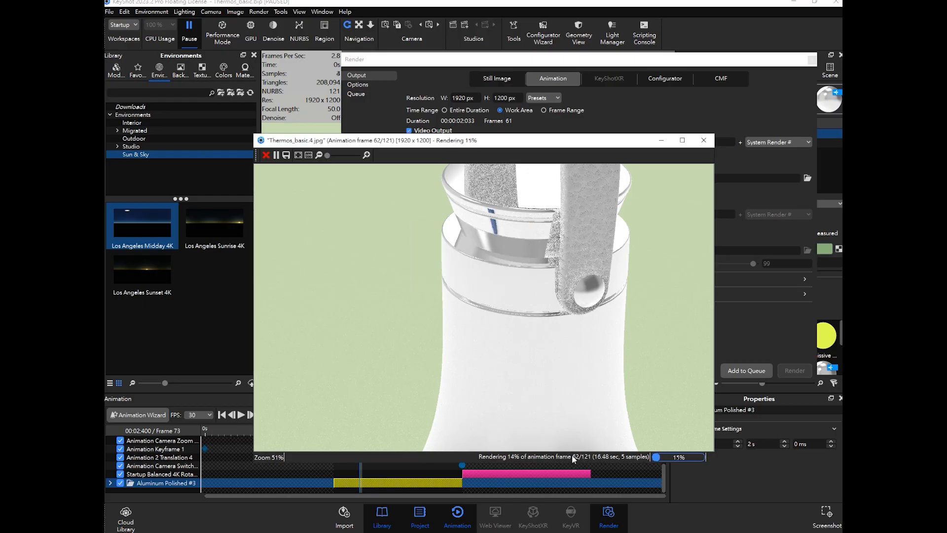
pyautogui.click(265, 156)
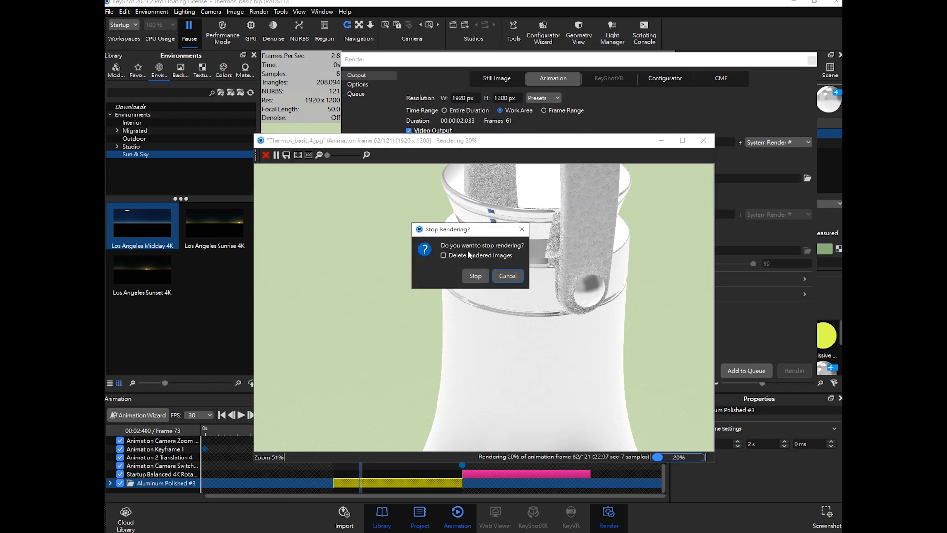
pyautogui.click(476, 277)
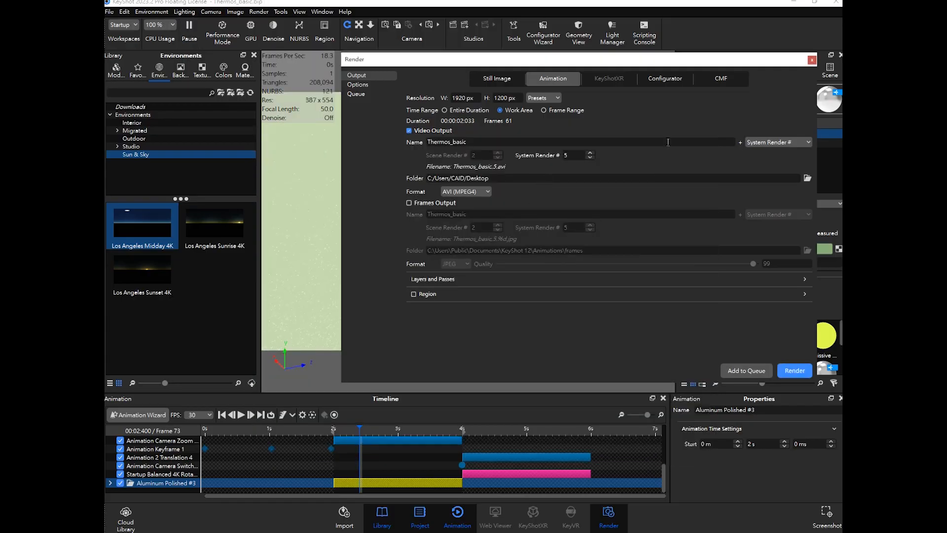
# - Close the Render window, minimize KeyShot and open the Material animation.1 video in the desktop MCUT folder
pyautogui.click(812, 59)
pyautogui.click(795, 2)
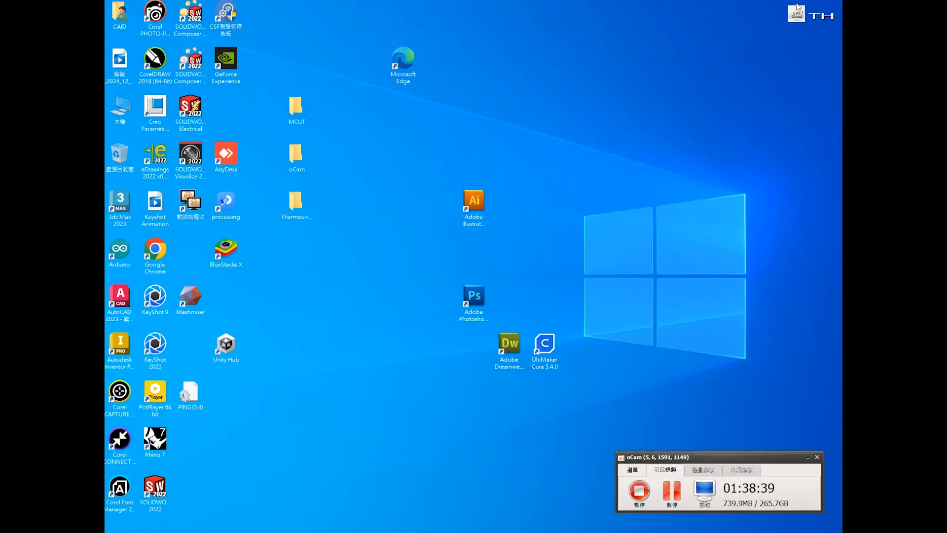
pyautogui.doubleClick(297, 118)
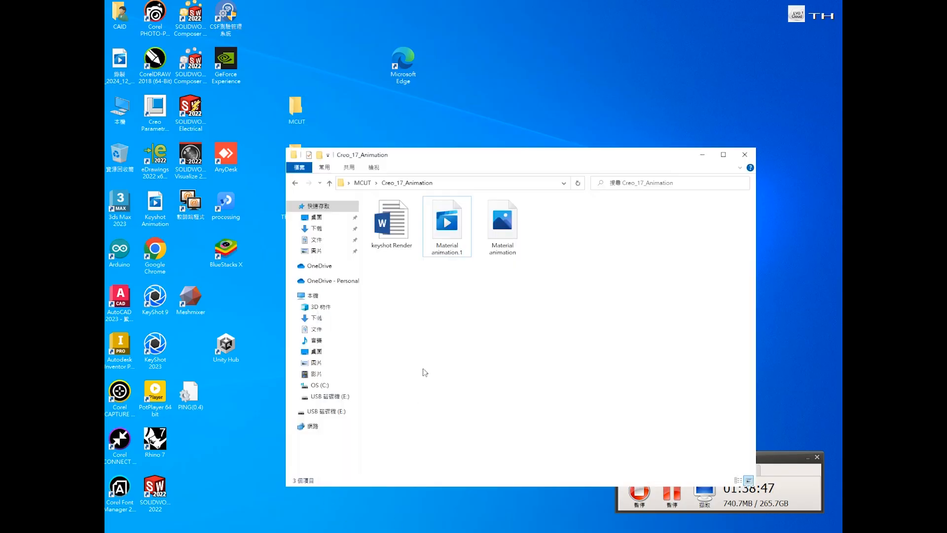
pyautogui.doubleClick(453, 227)
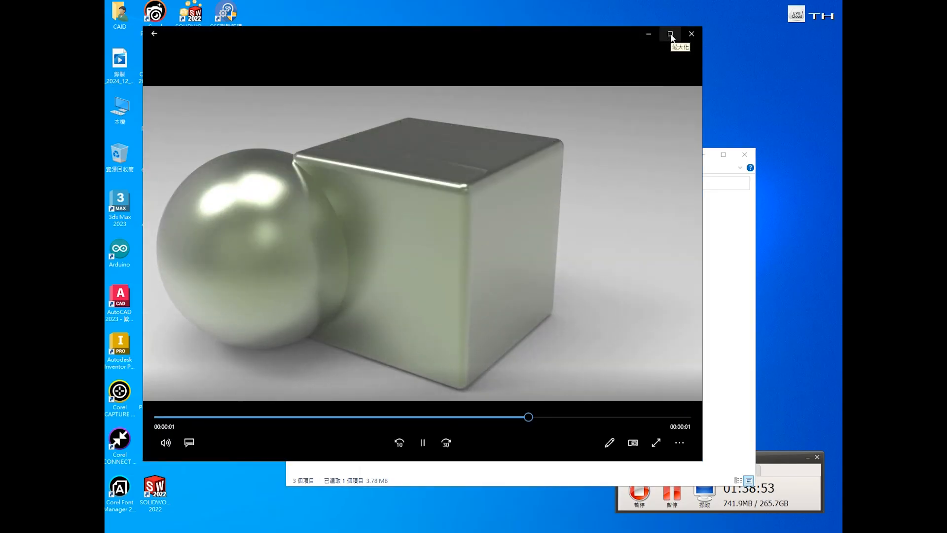
# - Play the Material animation.1 video maximized, then close the player and return to KeyShot
pyautogui.click(671, 33)
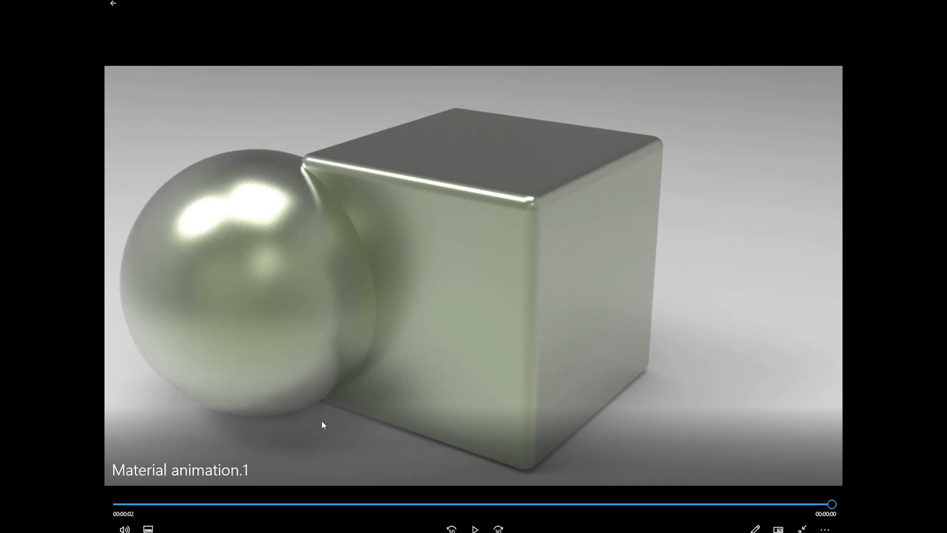
pyautogui.click(475, 529)
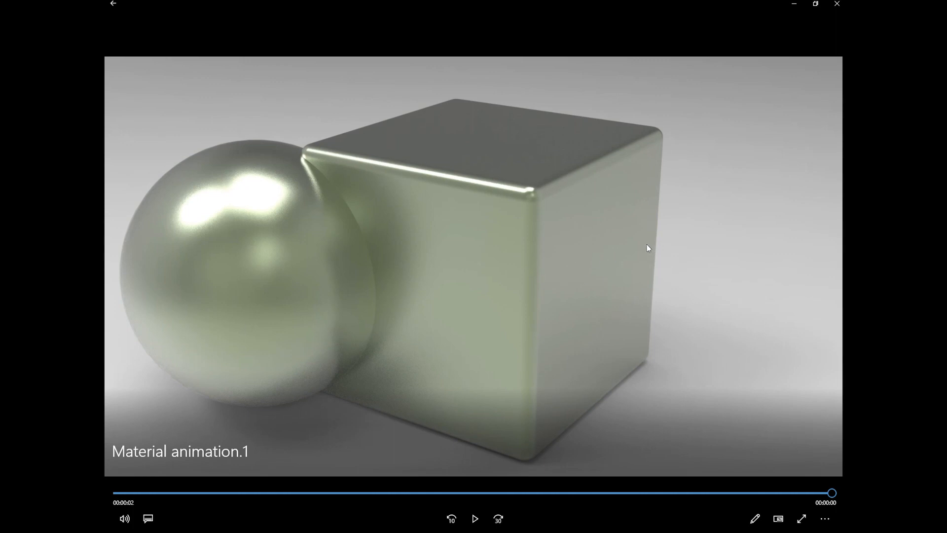
pyautogui.click(475, 518)
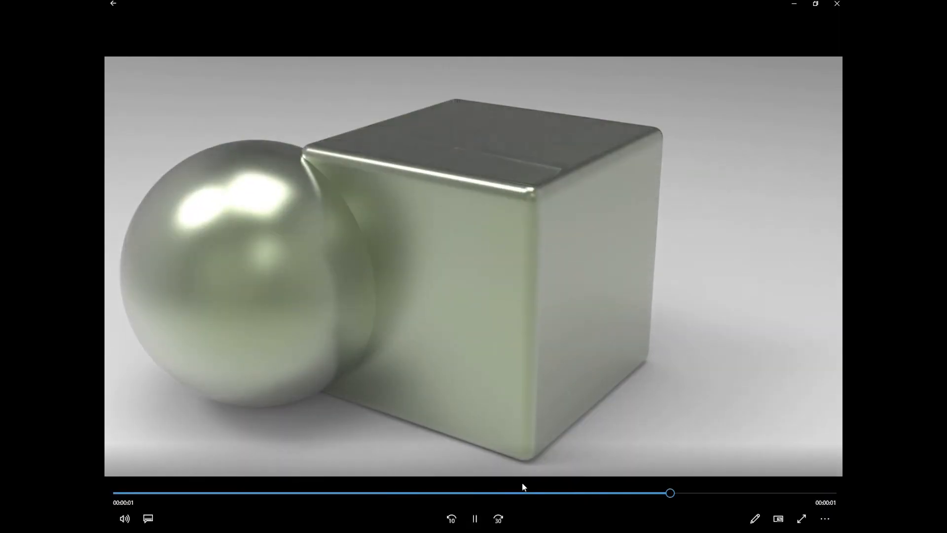
pyautogui.click(473, 521)
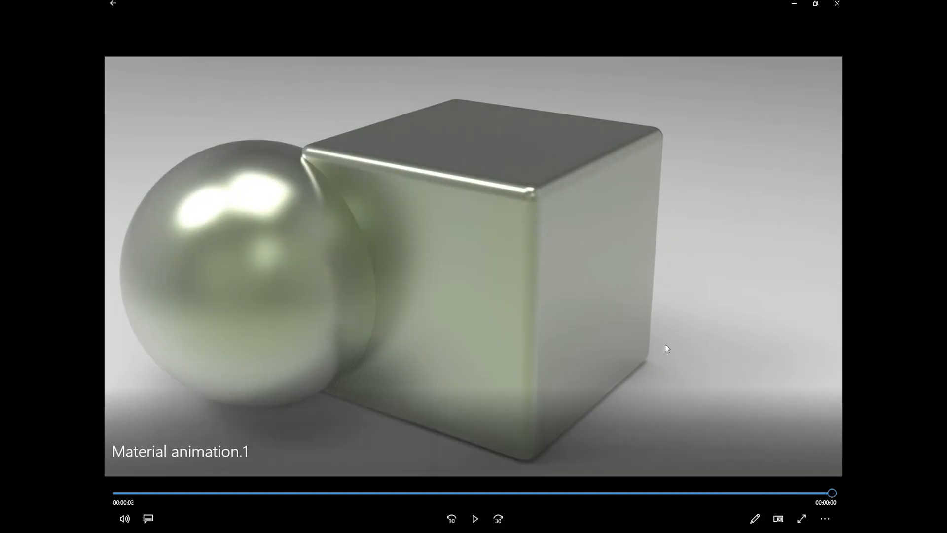
pyautogui.click(835, 5)
pyautogui.moveTo(523, 165); pyautogui.dragTo(556, 128)
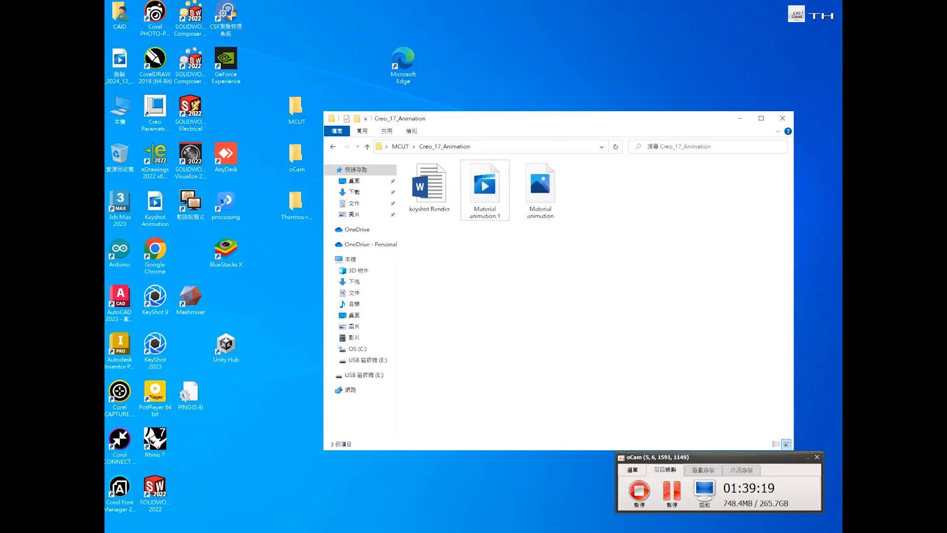
pyautogui.click(297, 532)
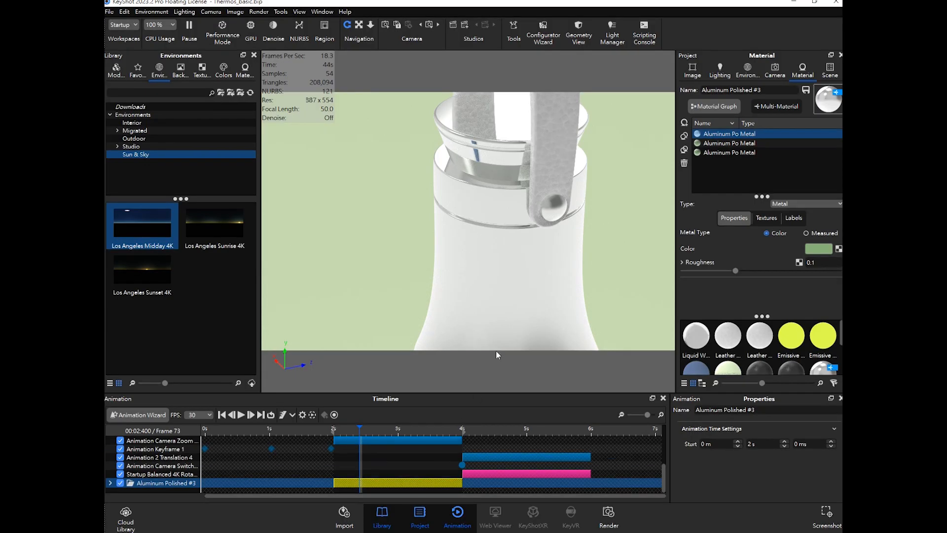